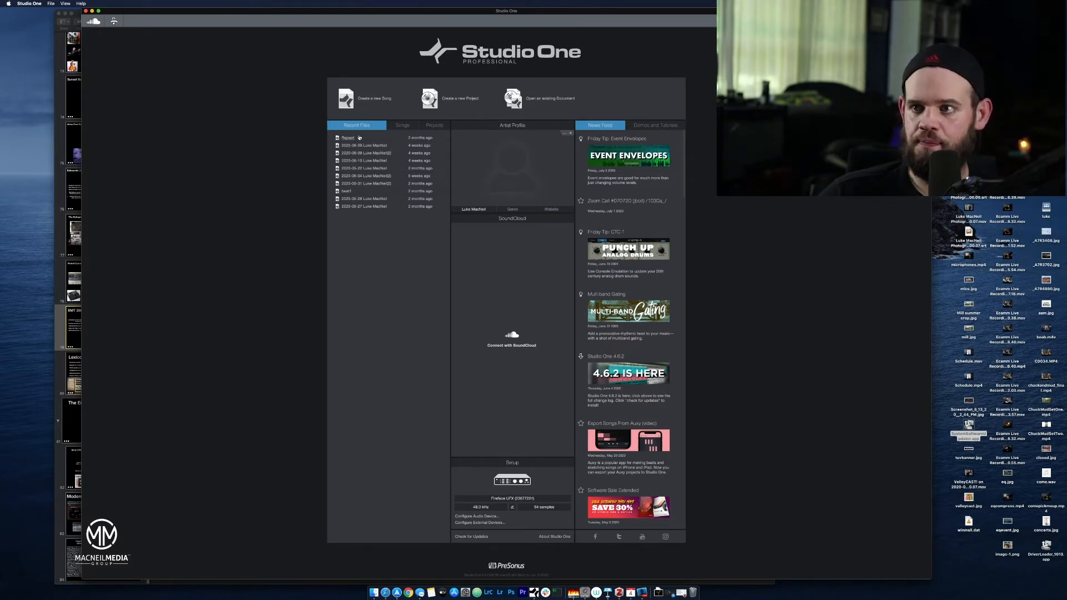
# Create a new empty song with the default settings and add one mono audio track.
pyautogui.click(368, 98)
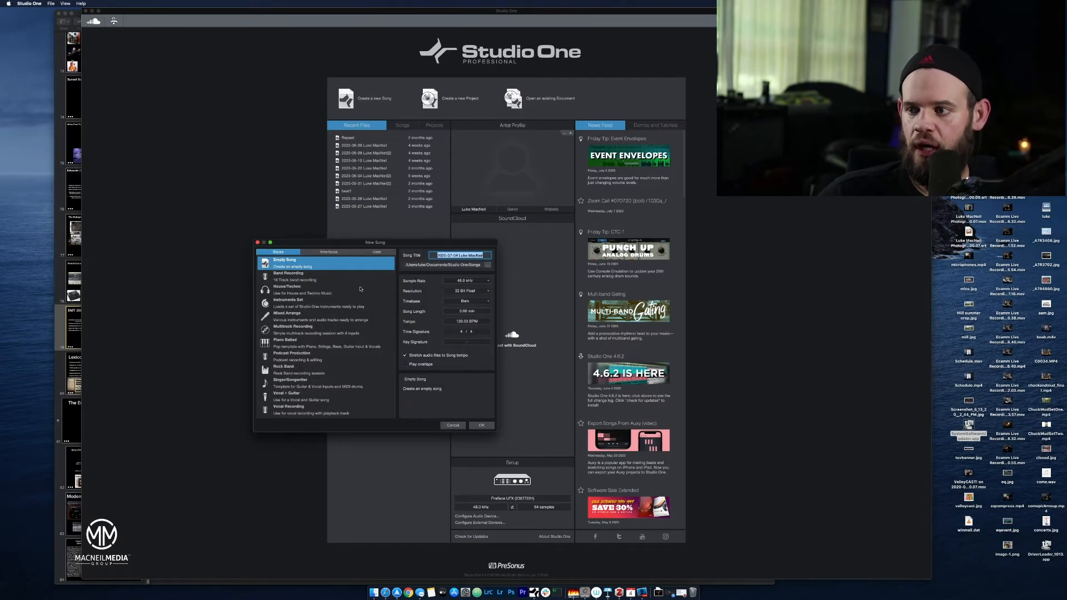
pyautogui.click(480, 425)
pyautogui.rightClick(98, 135)
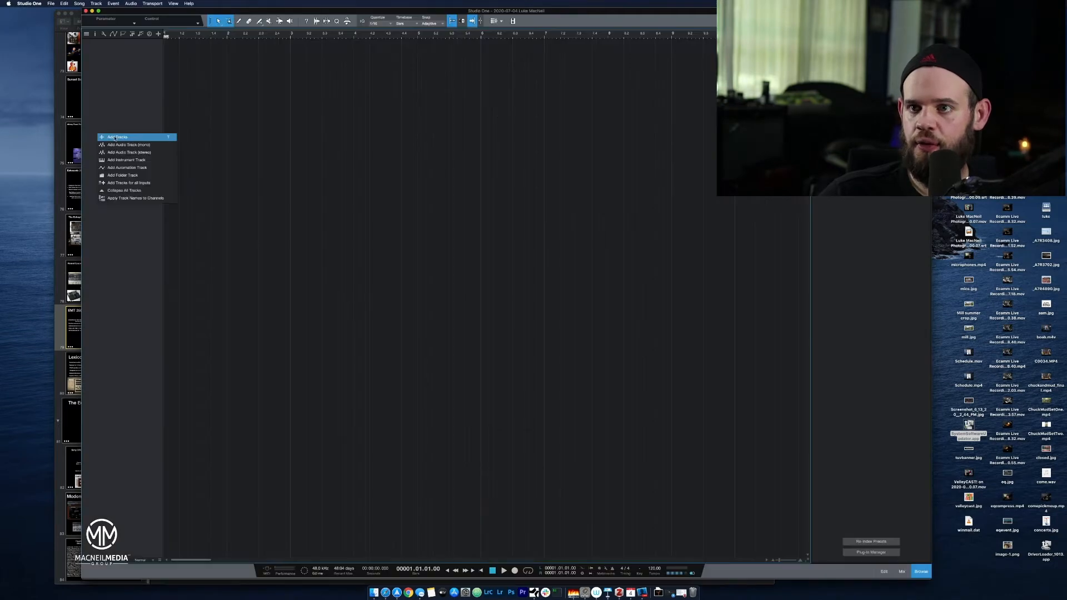
pyautogui.click(118, 144)
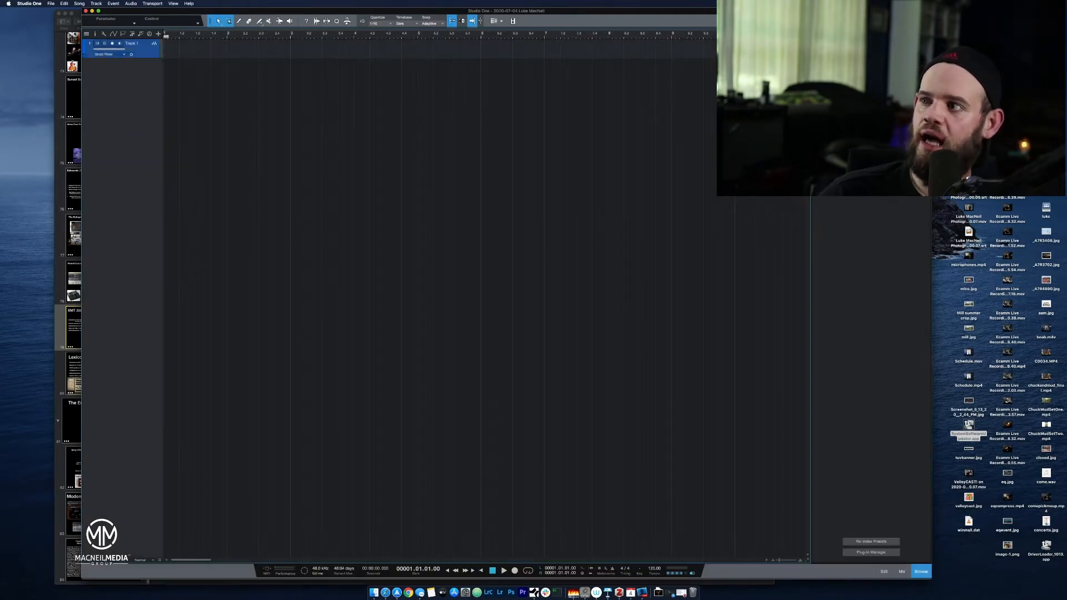
# Insert the Waves Abbey Road Plates (m) reverb on Track 1 and move its window toward the middle of the arrangement.
pyautogui.scroll(-10, 862, 253)
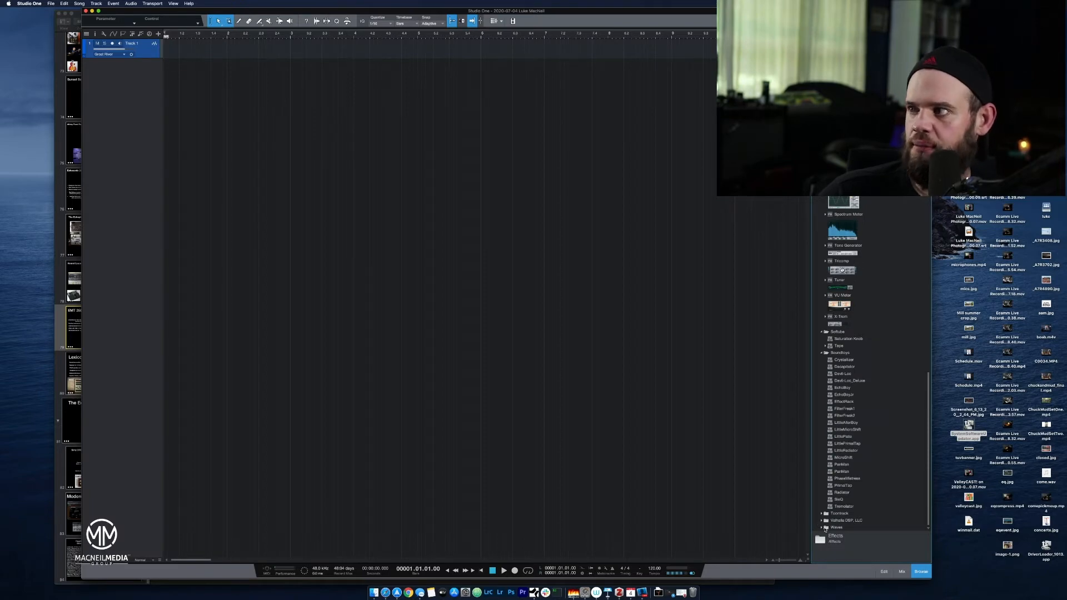
pyautogui.click(825, 527)
pyautogui.scroll(-5, 834, 500)
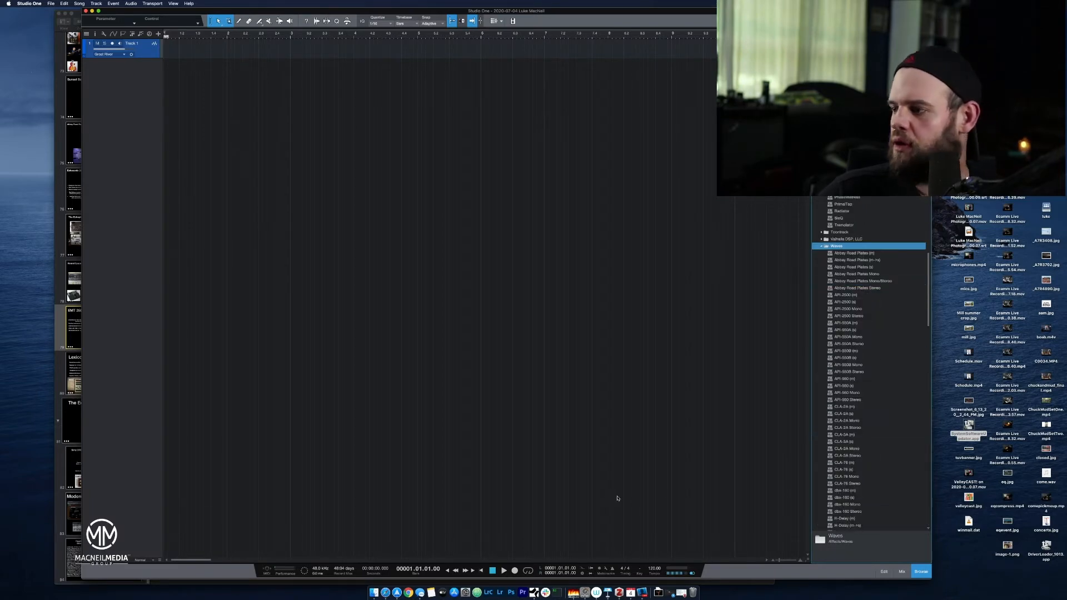
pyautogui.scroll(-5, 866, 262)
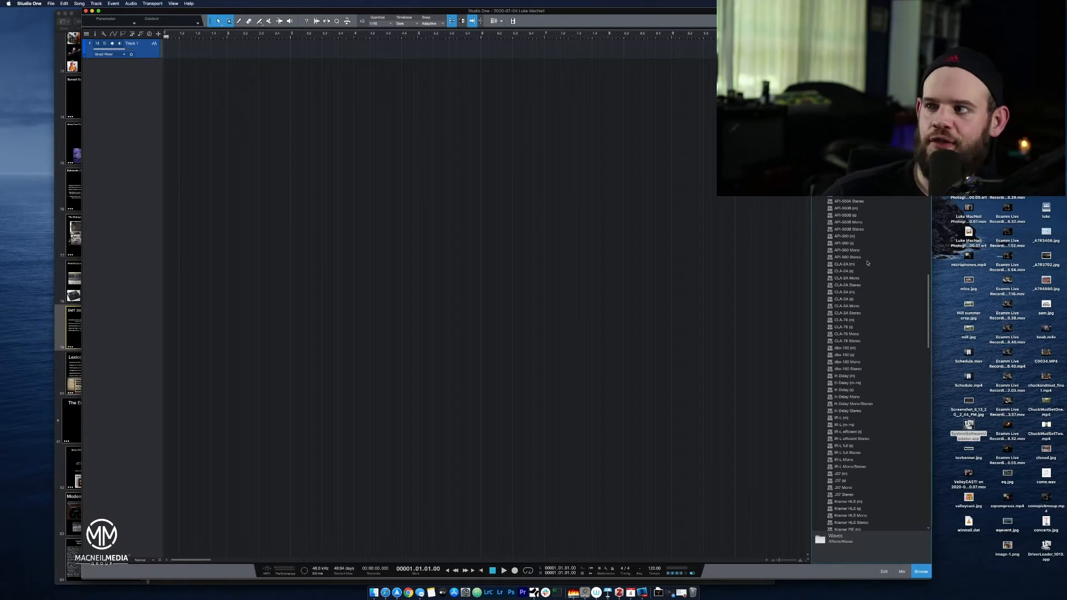
pyautogui.click(850, 111)
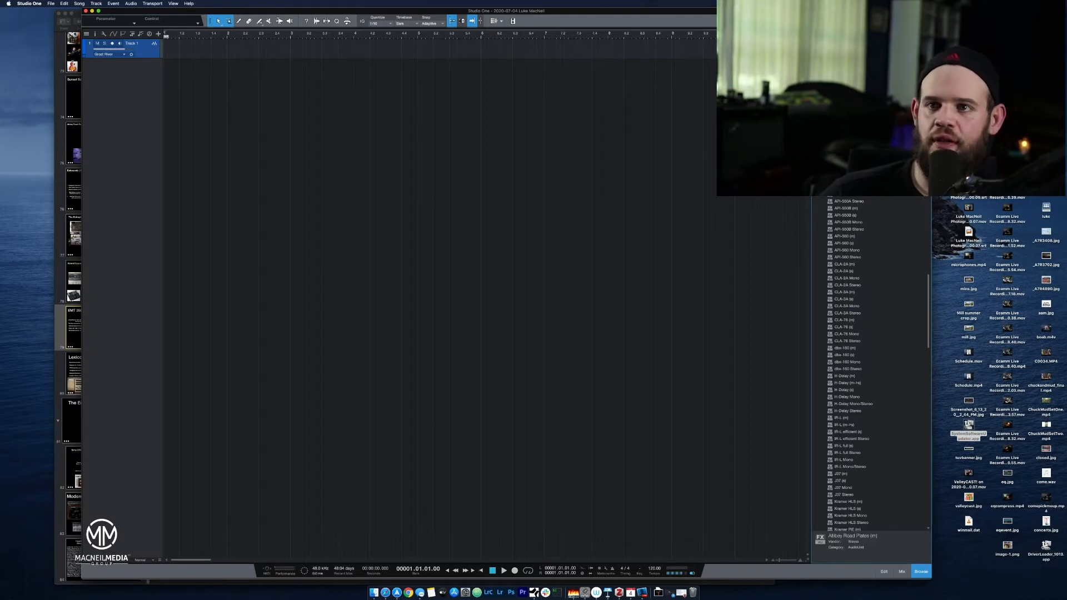
pyautogui.moveTo(850, 111); pyautogui.dragTo(153, 56)
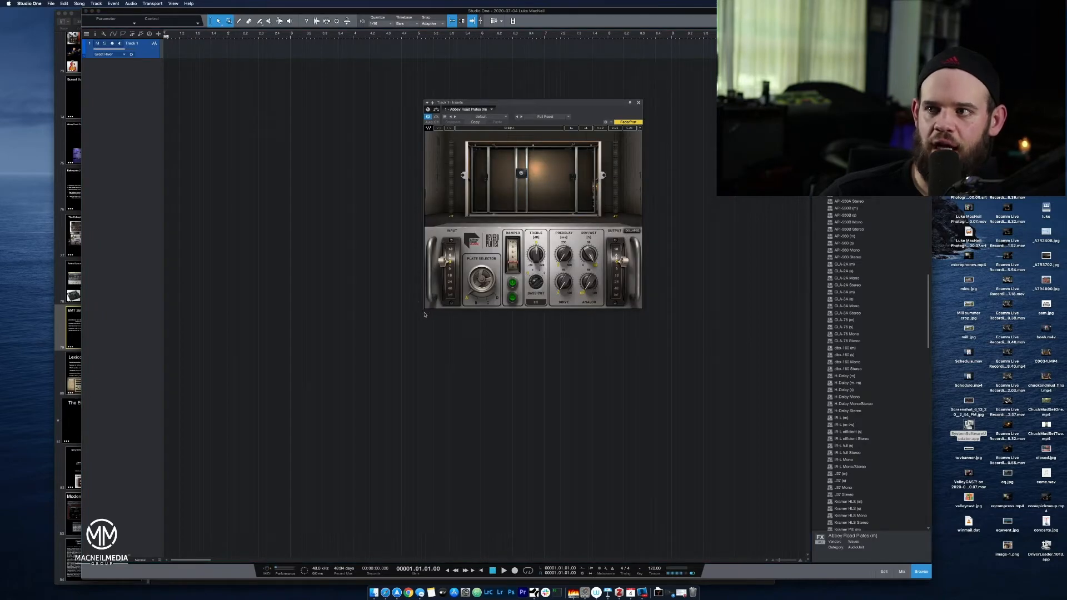
pyautogui.moveTo(514, 104); pyautogui.dragTo(438, 213)
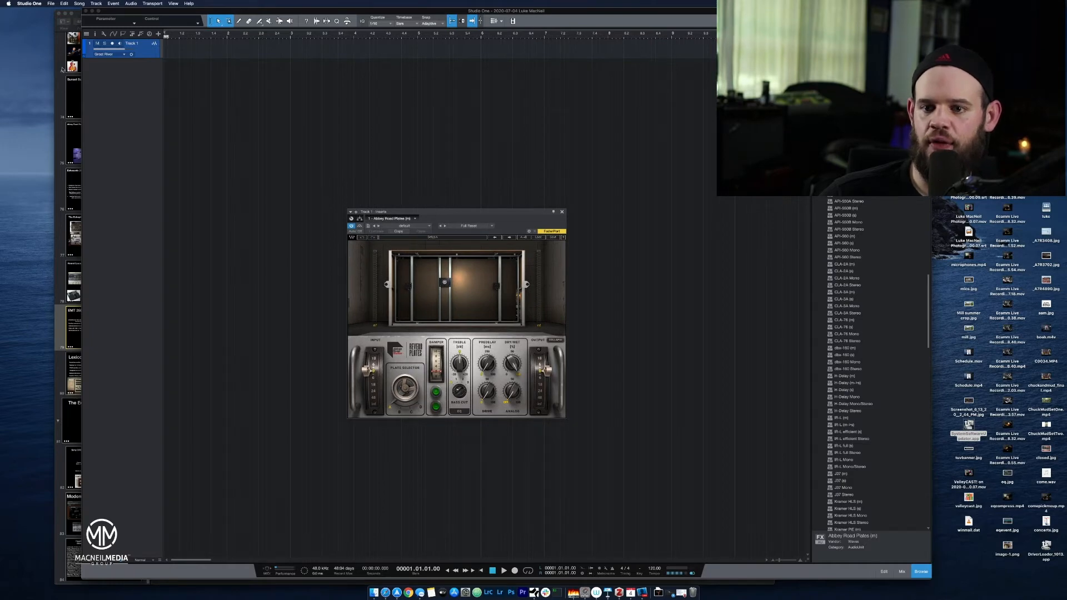
# Show the mix console below the arrangement.
pyautogui.click(30, 451)
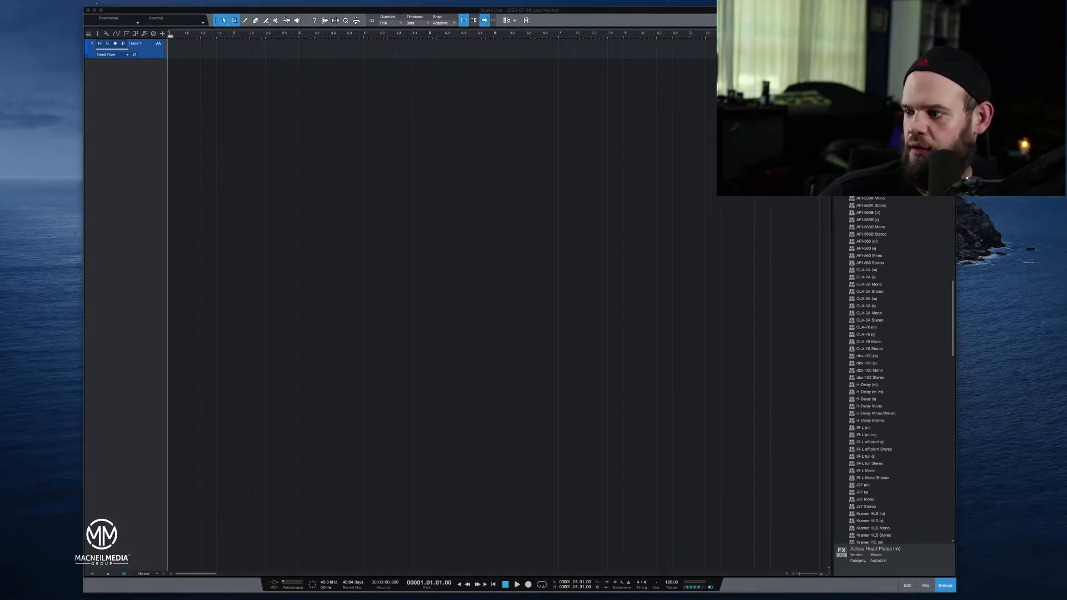
pyautogui.press('super+Tab')
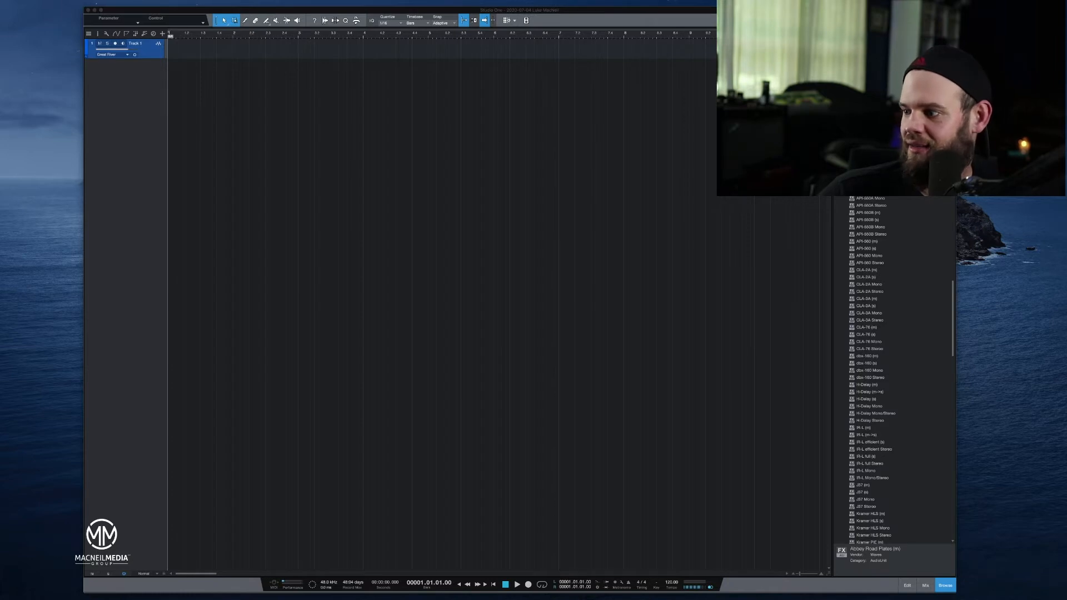
pyautogui.click(926, 587)
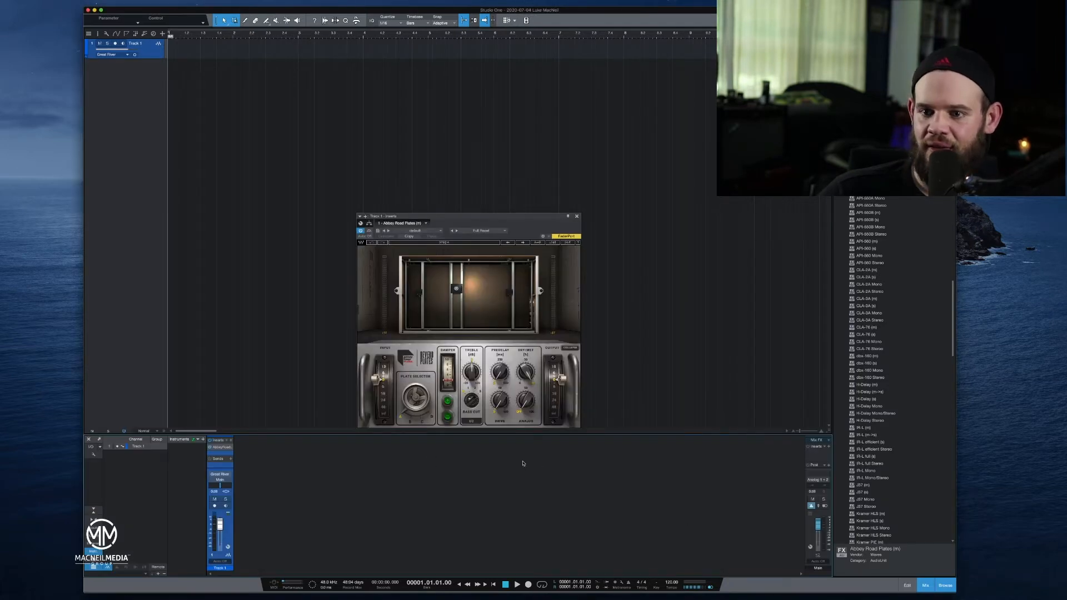
pyautogui.click(69, 459)
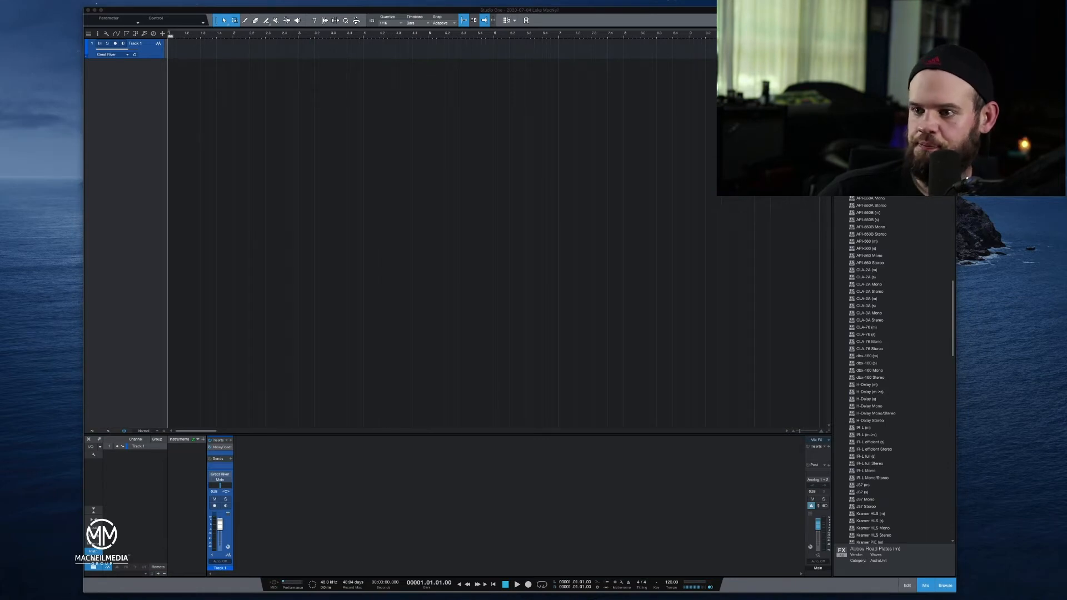
# Switch the Abbey Road Plates plate selector through plates B, C and D, and return it to plate A.
pyautogui.click(767, 555)
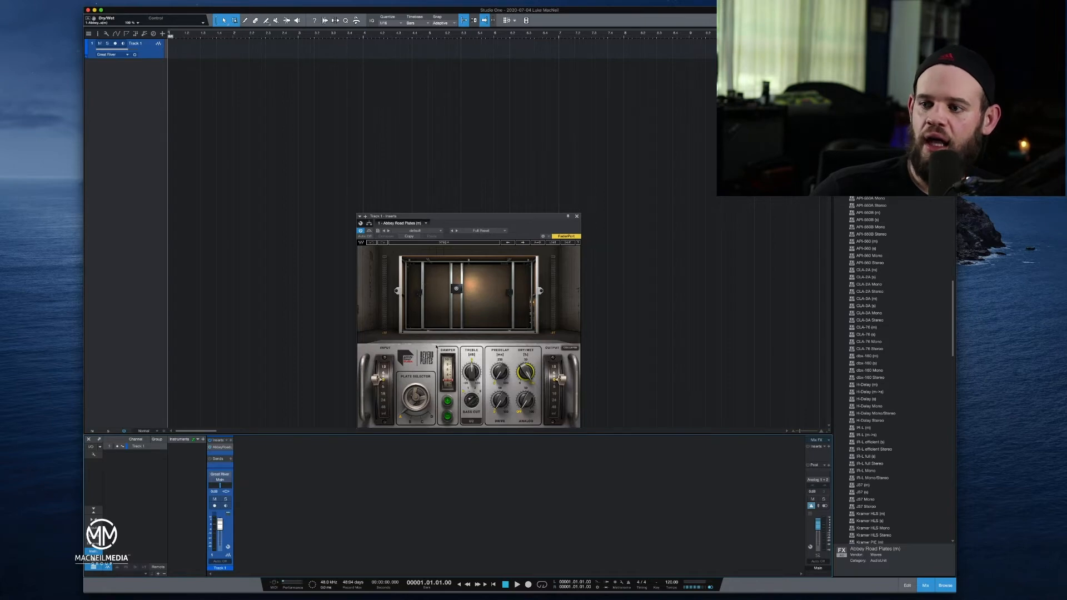
pyautogui.click(412, 423)
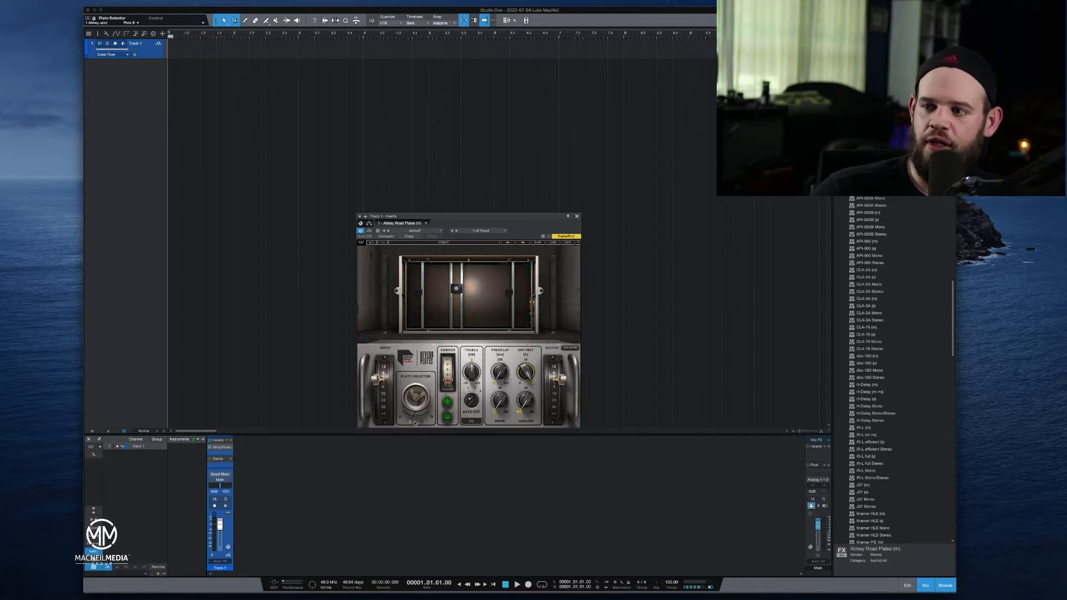
pyautogui.click(422, 422)
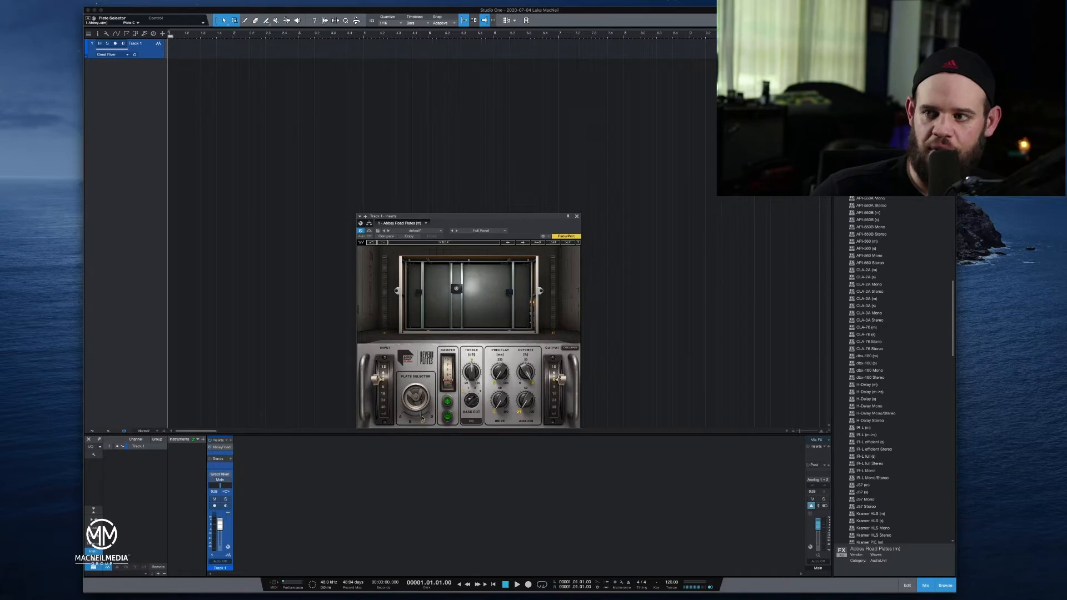
pyautogui.click(430, 415)
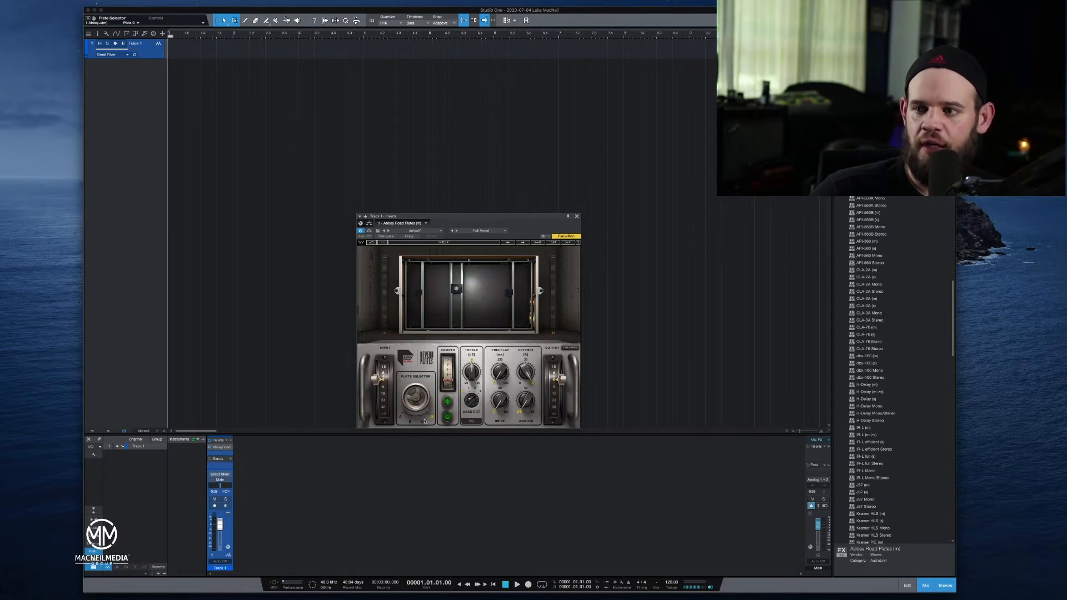
pyautogui.click(424, 421)
pyautogui.click(411, 420)
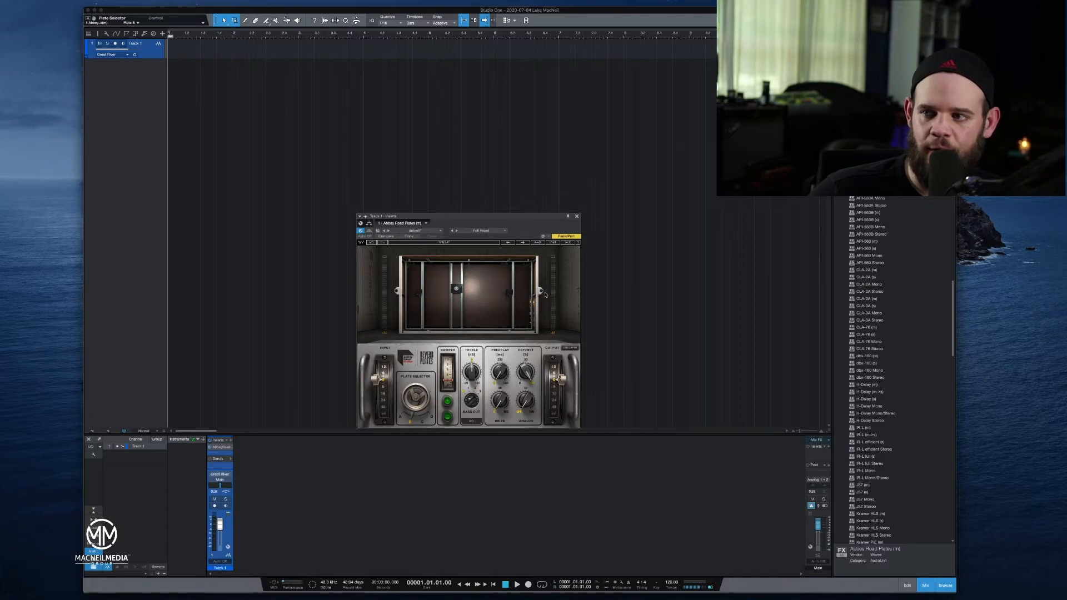
pyautogui.click(435, 417)
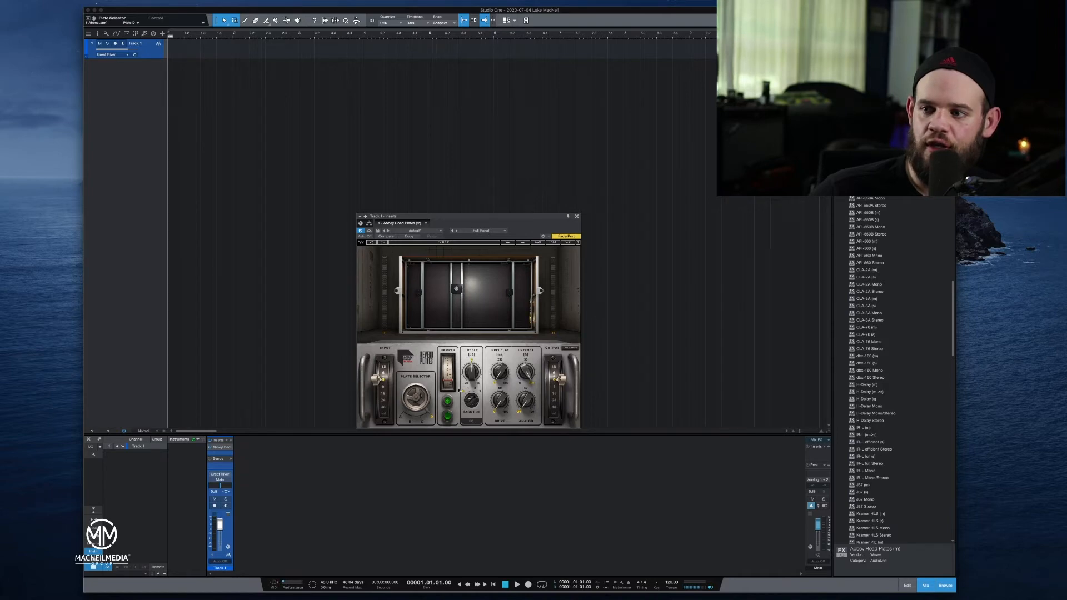
pyautogui.click(402, 417)
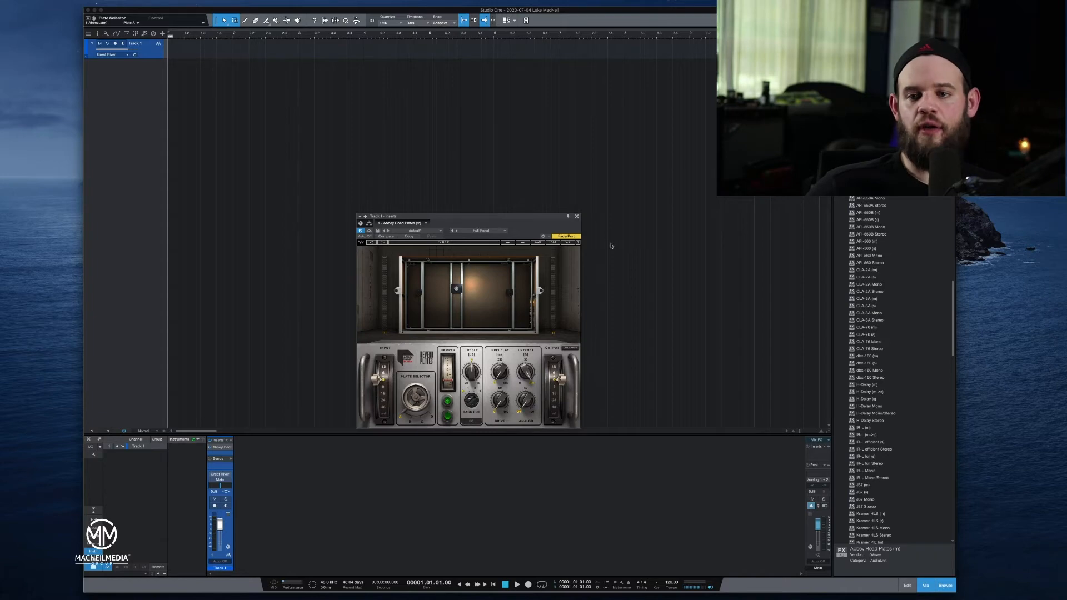
pyautogui.click(79, 348)
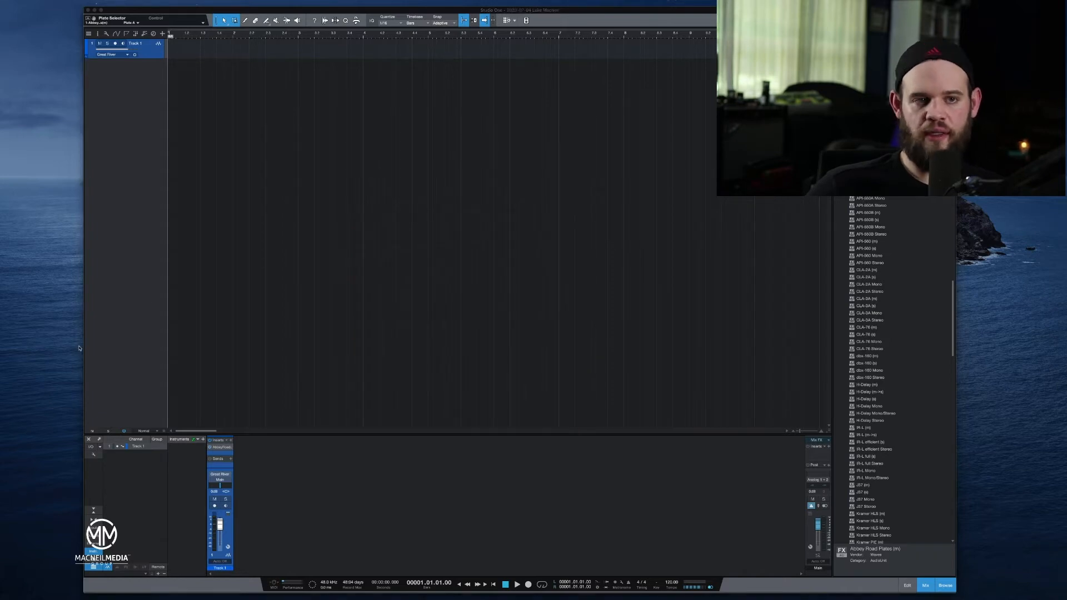
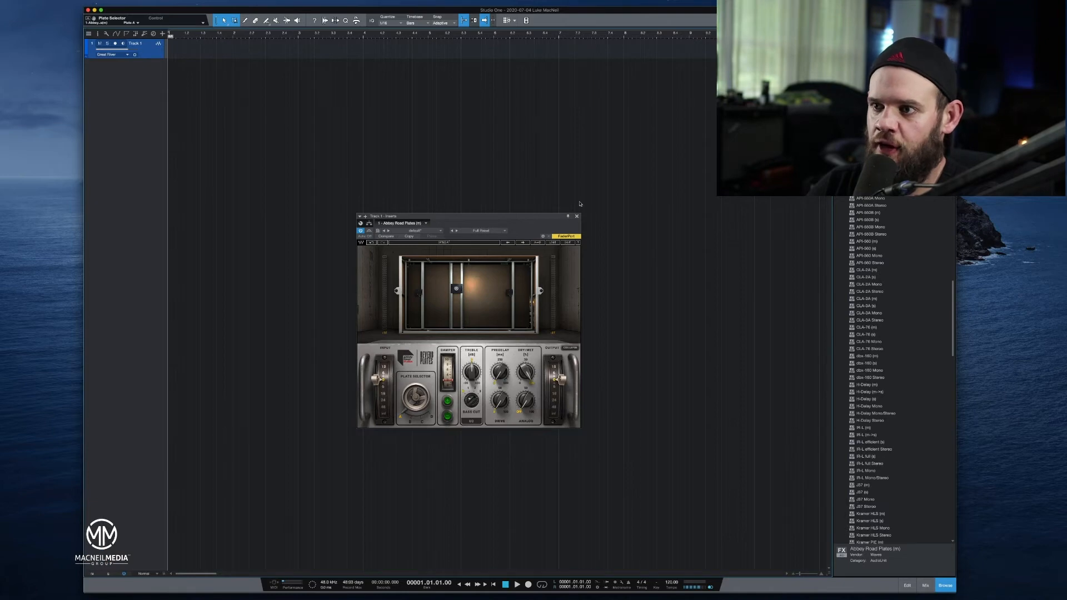
# Close the Abbey Road Plates window and enlarge the song window to fill the whole screen.
pyautogui.click(577, 218)
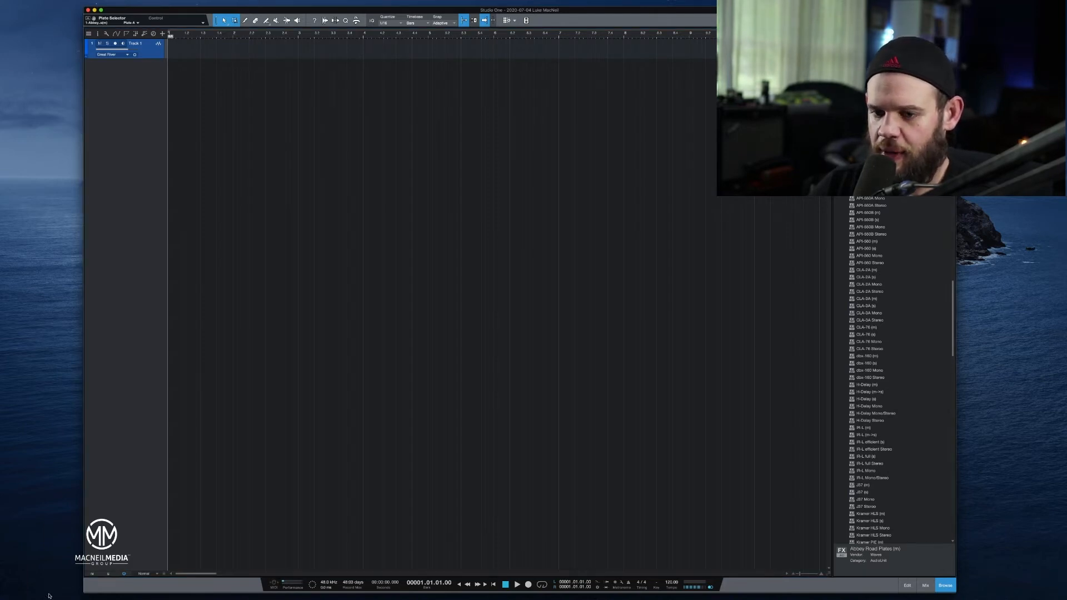
pyautogui.click(64, 498)
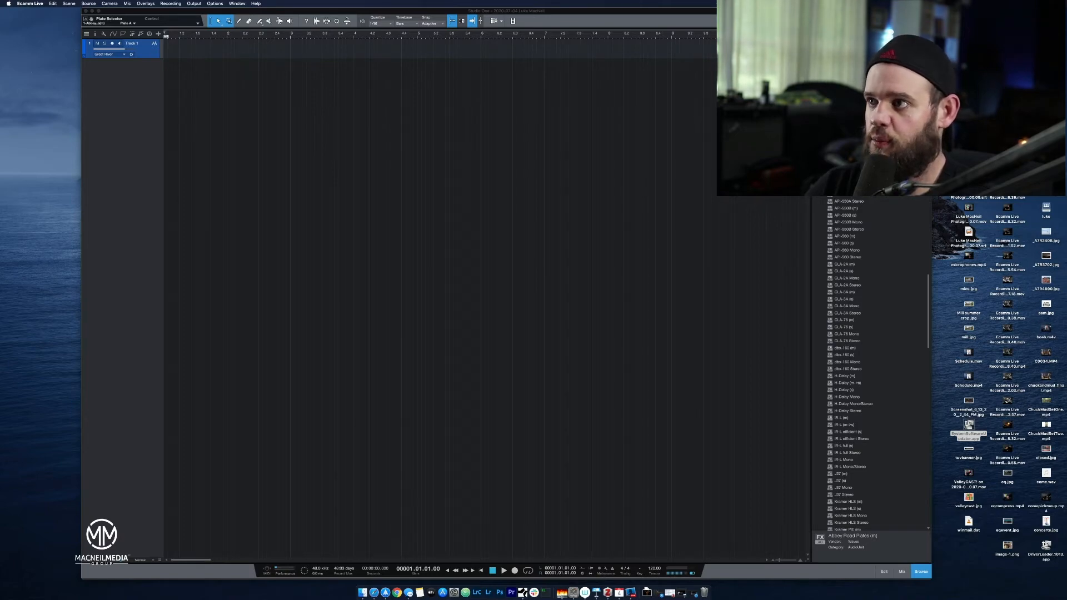
pyautogui.moveTo(688, 11); pyautogui.dragTo(607, 11)
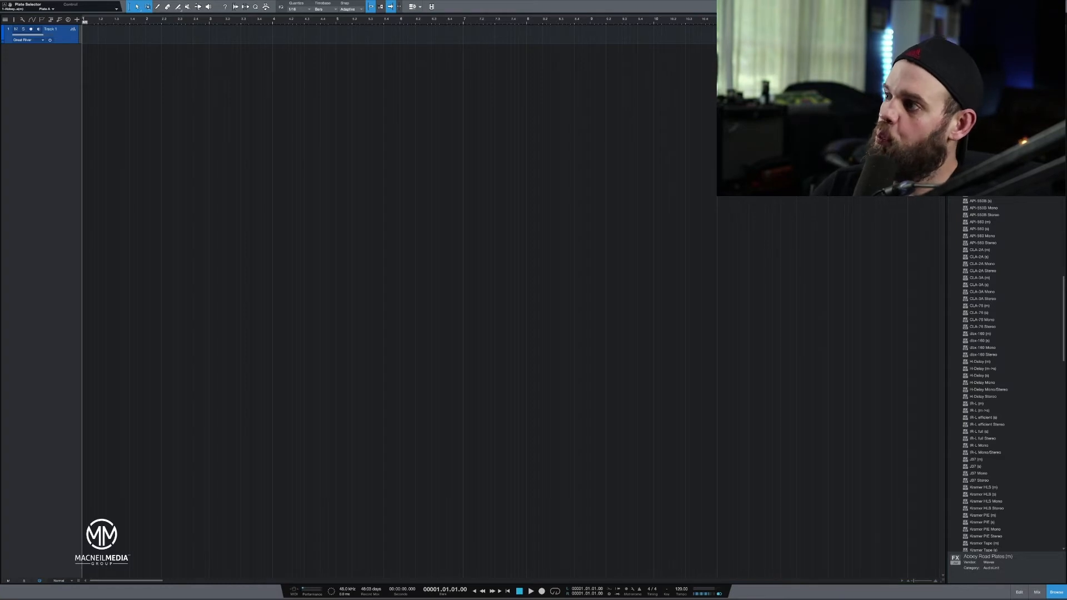
# Collapse the Waves and Soundtoys folders in the effects browser.
pyautogui.click(953, 88)
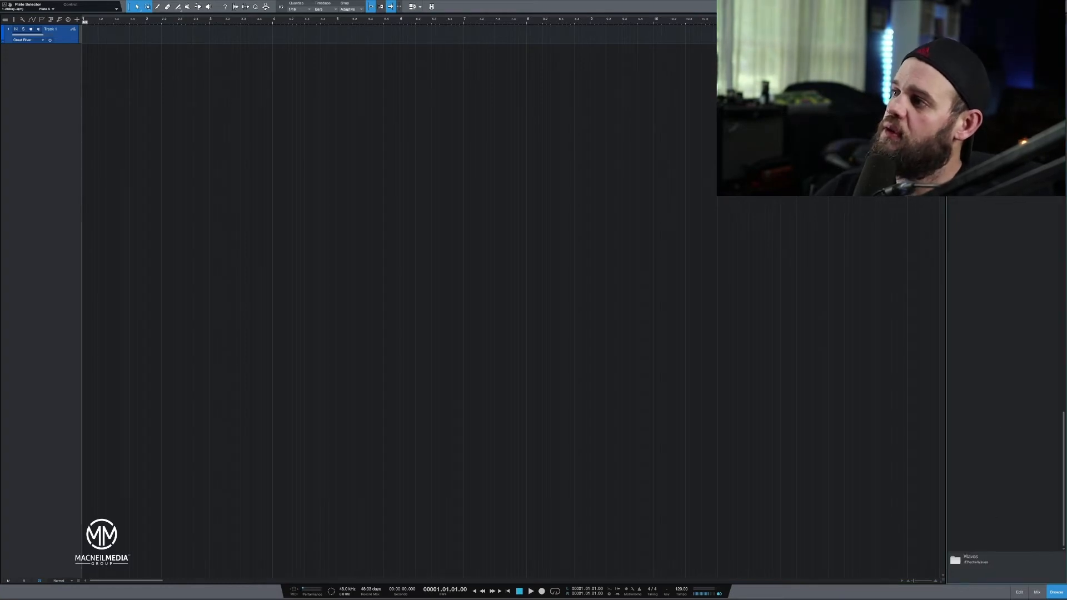
pyautogui.scroll(6, 1005, 300)
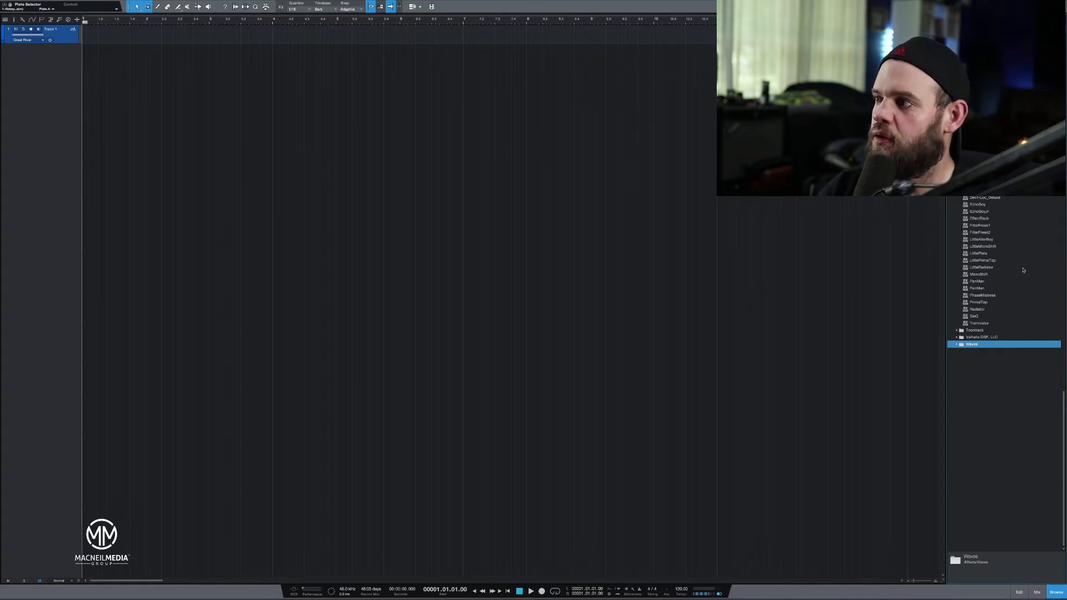
pyautogui.click(956, 170)
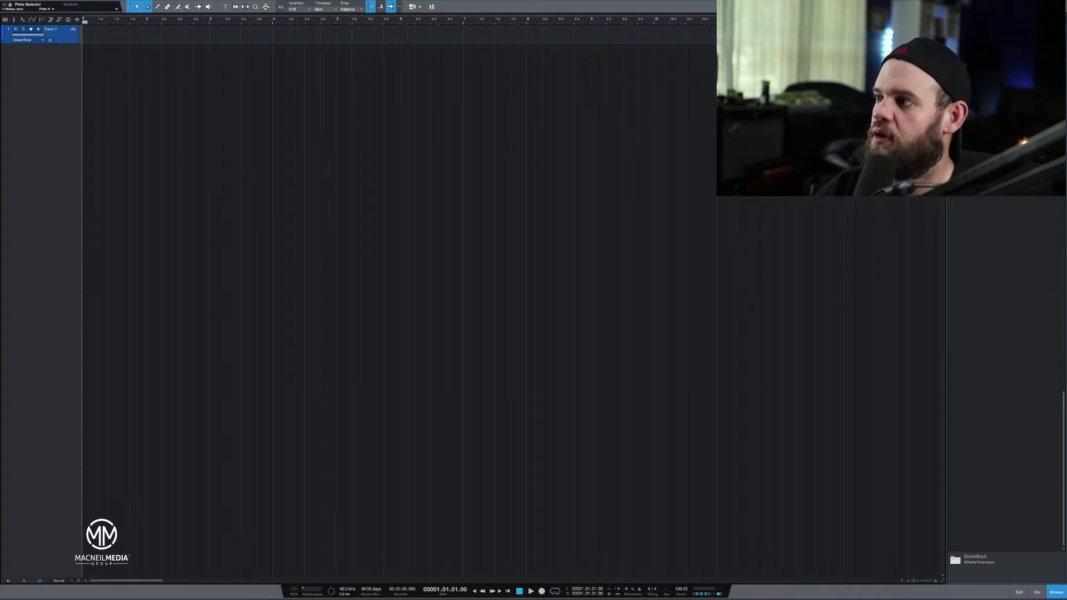
pyautogui.scroll(10, 1006, 353)
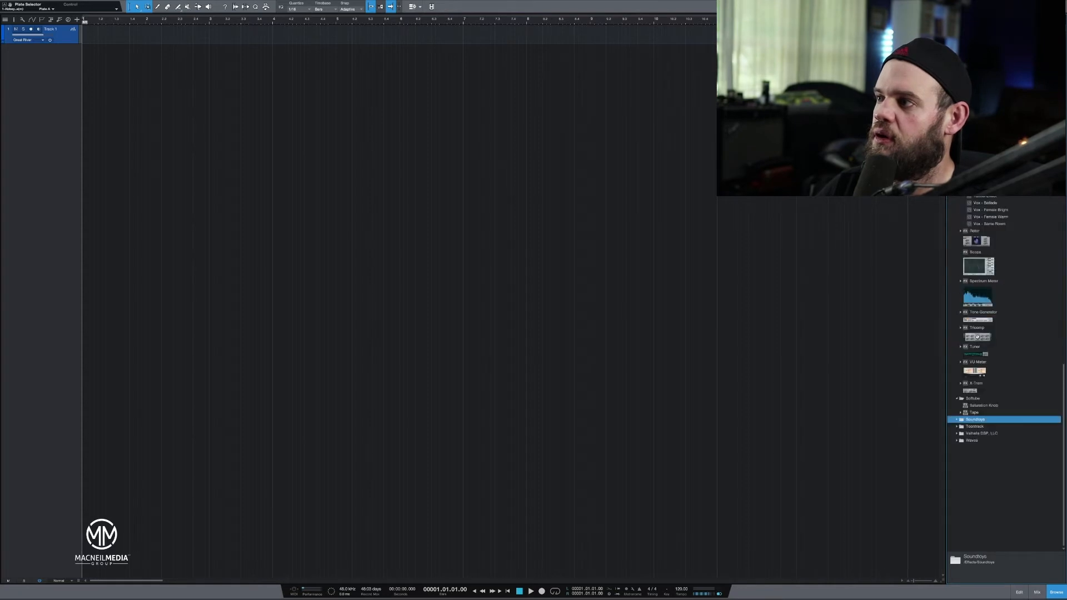
# Find Room Reverb among the PreSonus effects and insert it on Track 1.
pyautogui.scroll(5, 1006, 353)
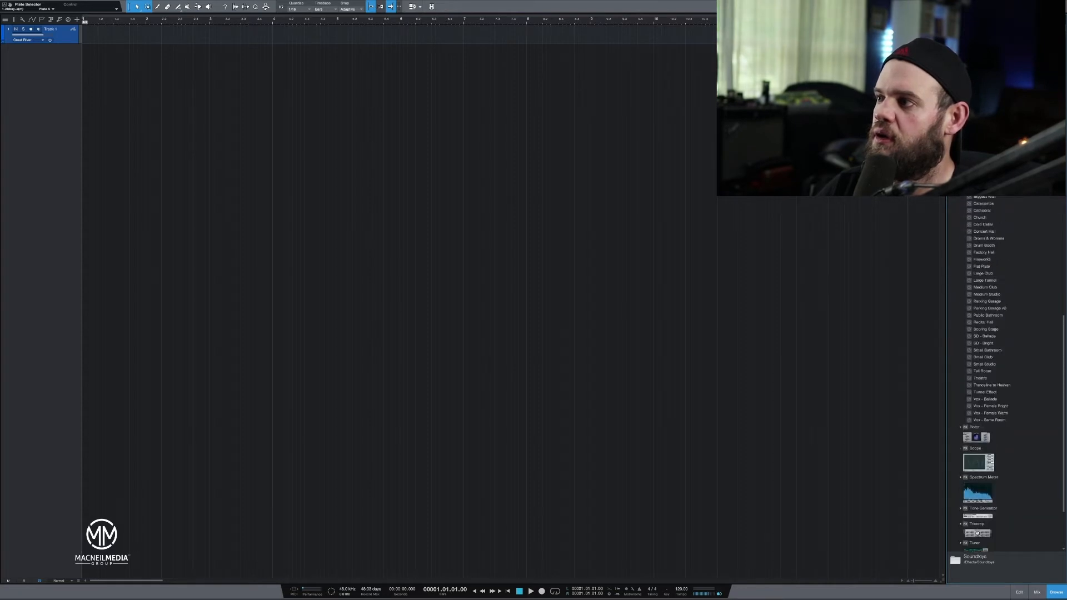
pyautogui.scroll(15, 1005, 353)
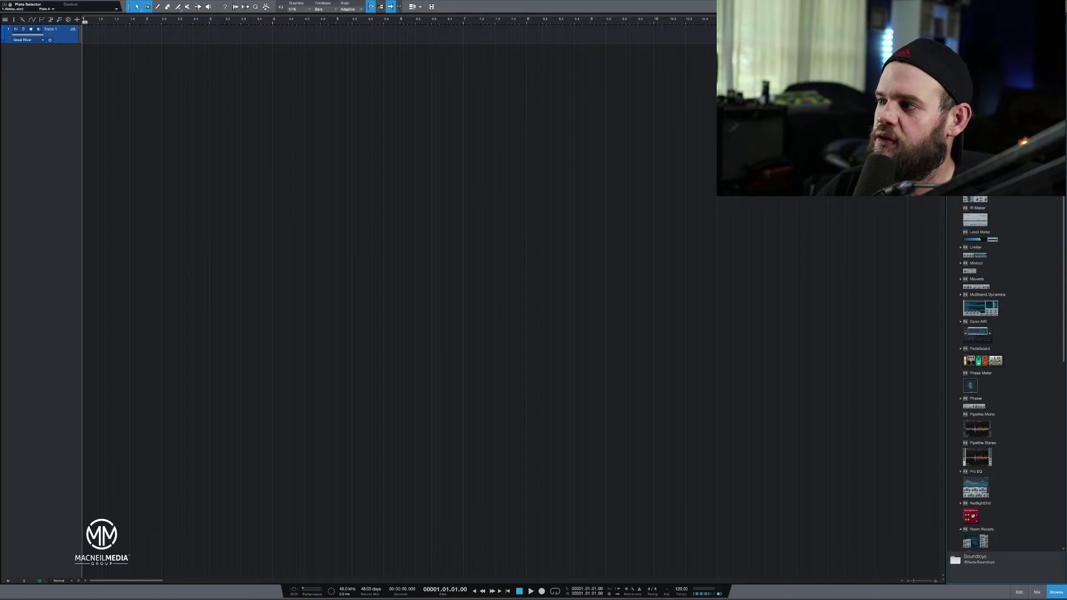
pyautogui.scroll(-5, 964, 241)
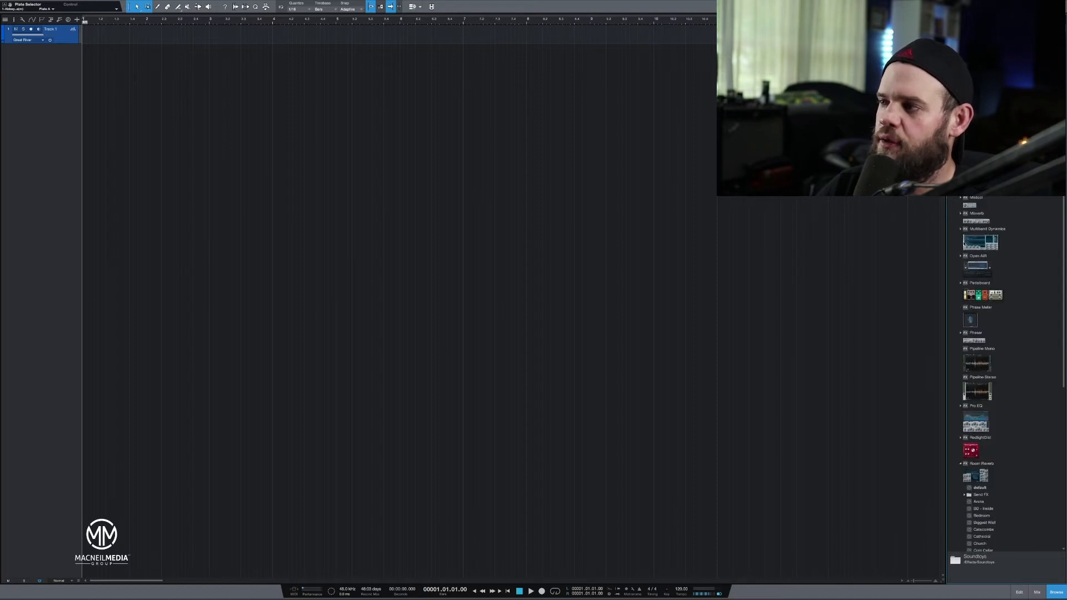
pyautogui.scroll(-4, 964, 243)
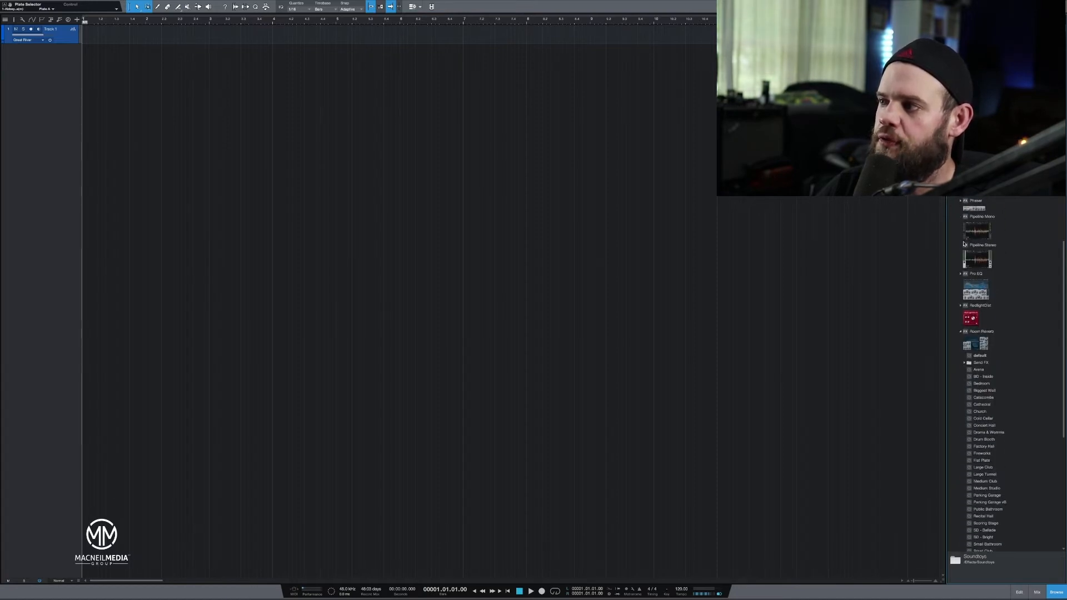
pyautogui.scroll(-1, 964, 242)
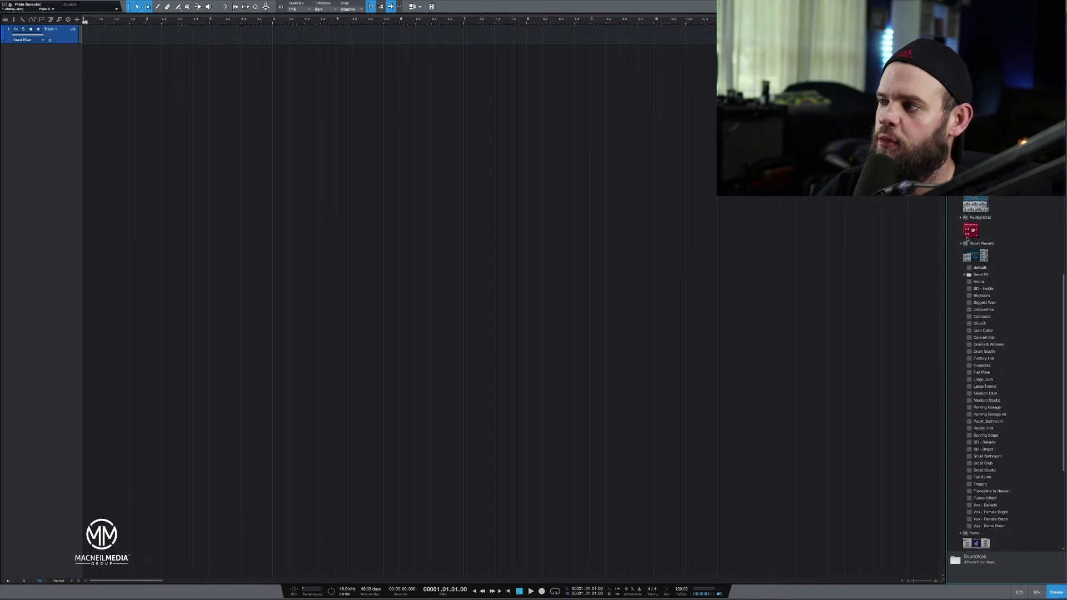
pyautogui.moveTo(971, 251); pyautogui.dragTo(71, 36)
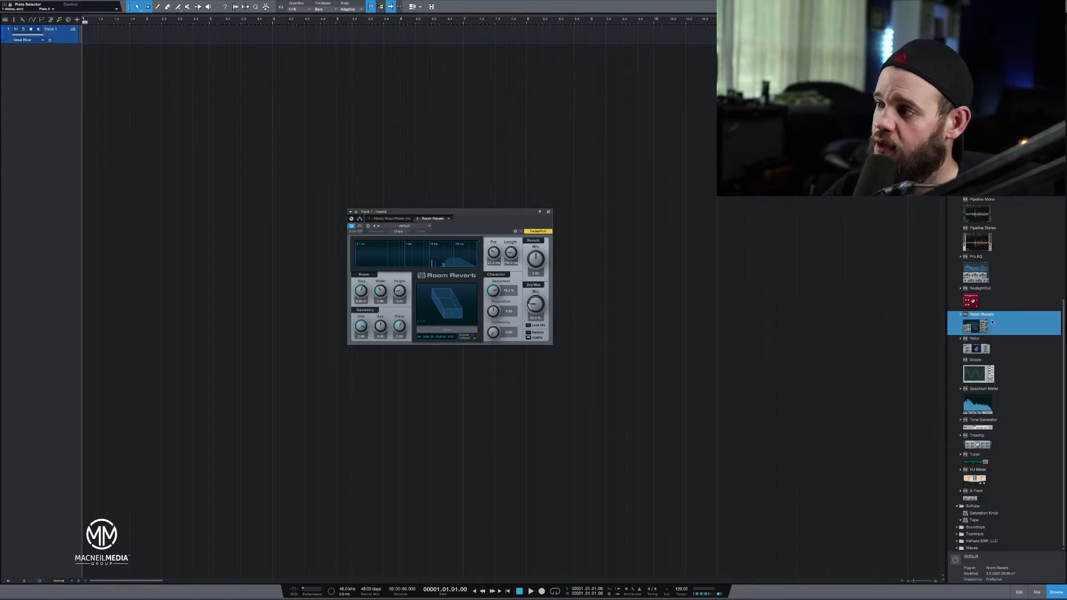
# Expand the Room Reverb presets and the Waves folder in the effects browser.
pyautogui.click(962, 315)
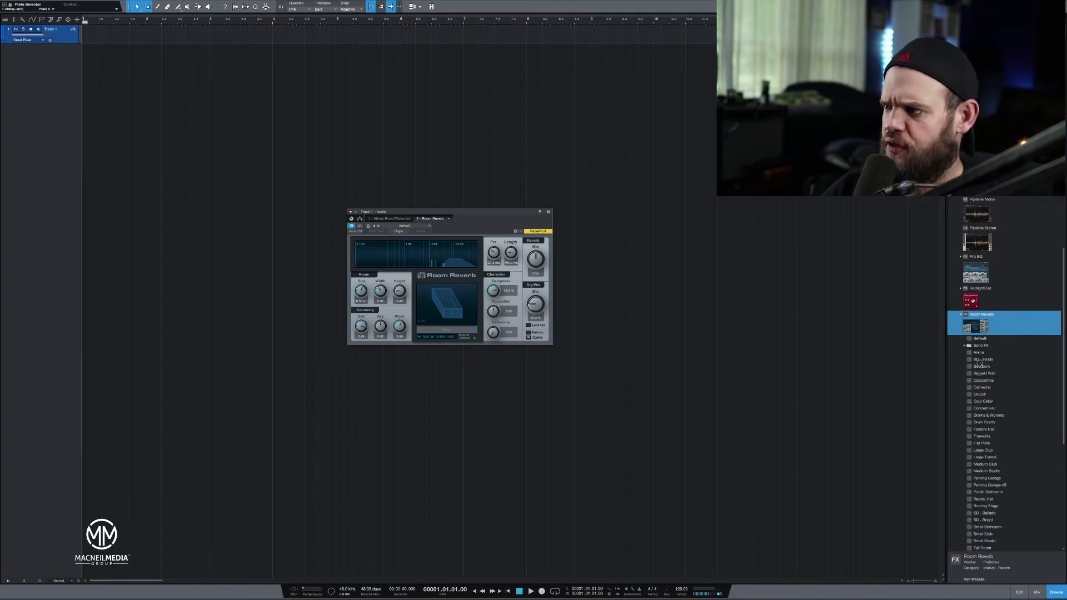
pyautogui.scroll(-10, 990, 321)
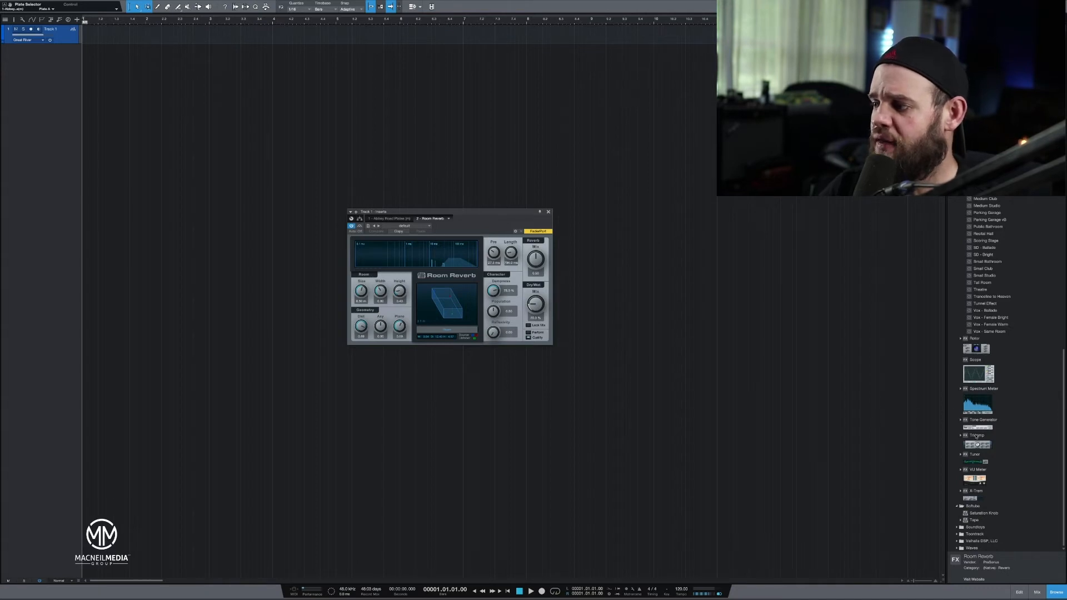
pyautogui.click(957, 548)
pyautogui.scroll(-15, 979, 399)
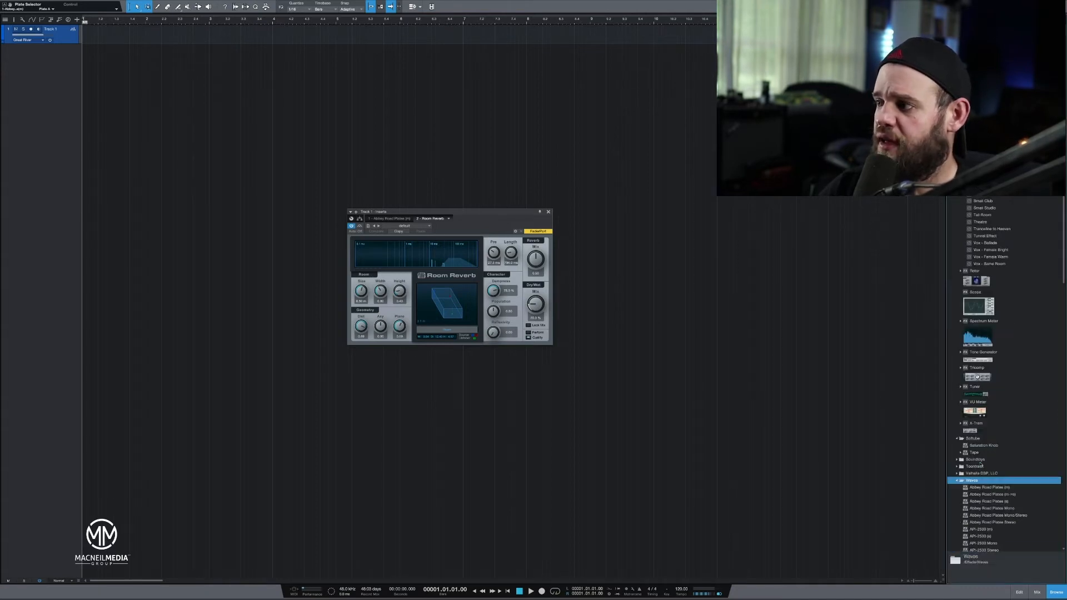
# Find RVerb (s) among the Waves plugins and insert it on Track 1.
pyautogui.scroll(-5, 984, 389)
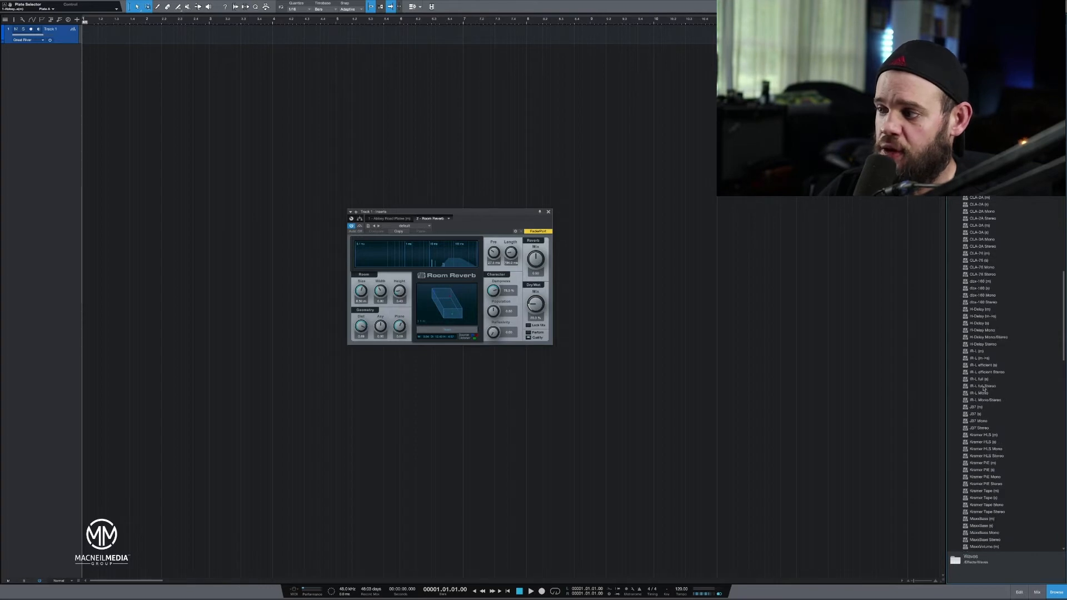
pyautogui.scroll(-10, 984, 389)
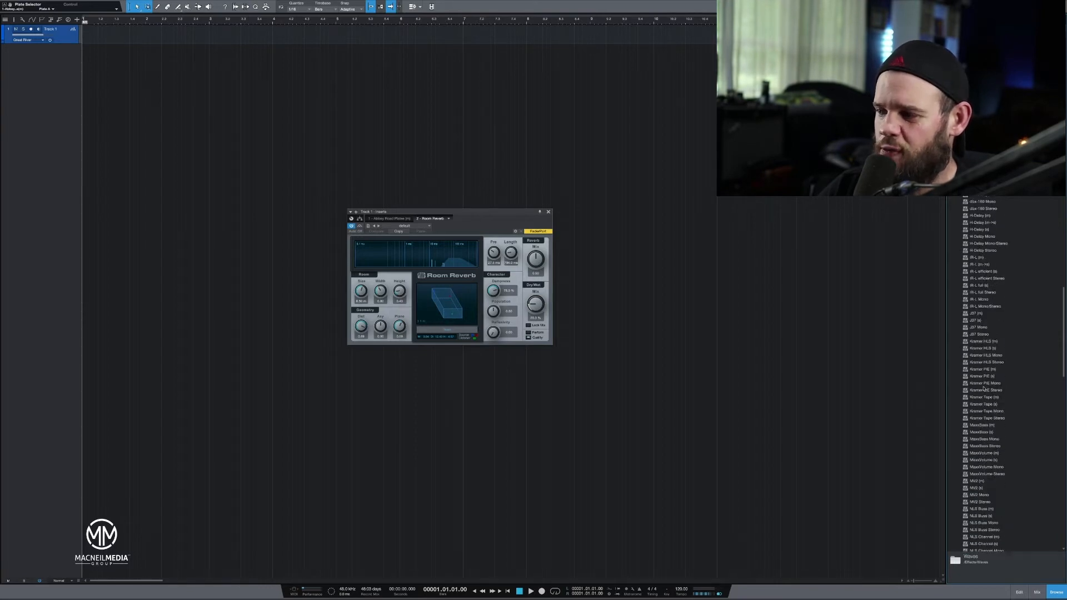
pyautogui.scroll(-7, 982, 390)
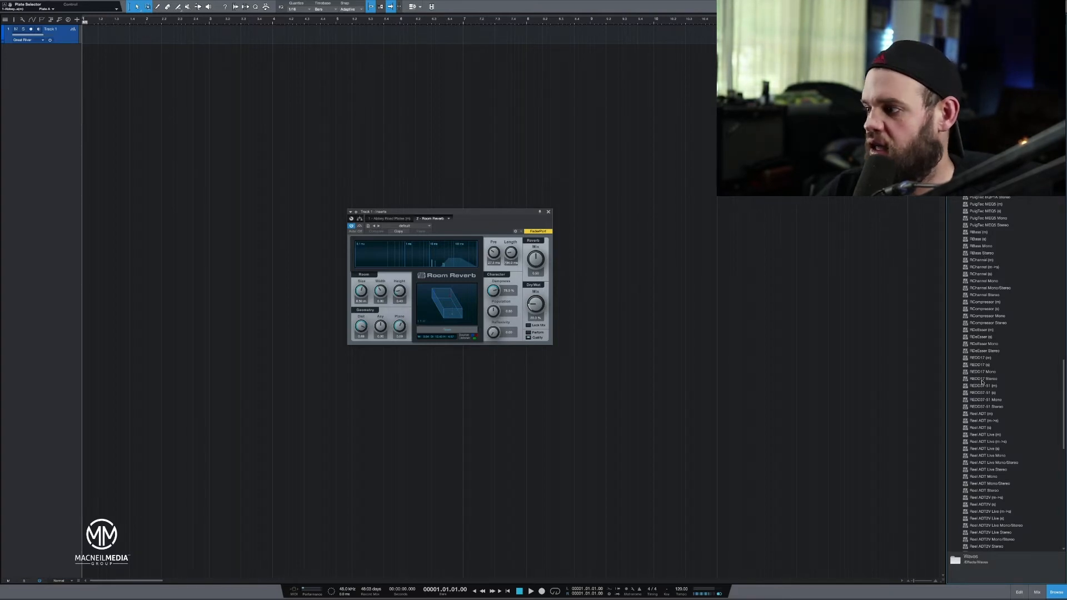
pyautogui.scroll(-8, 982, 439)
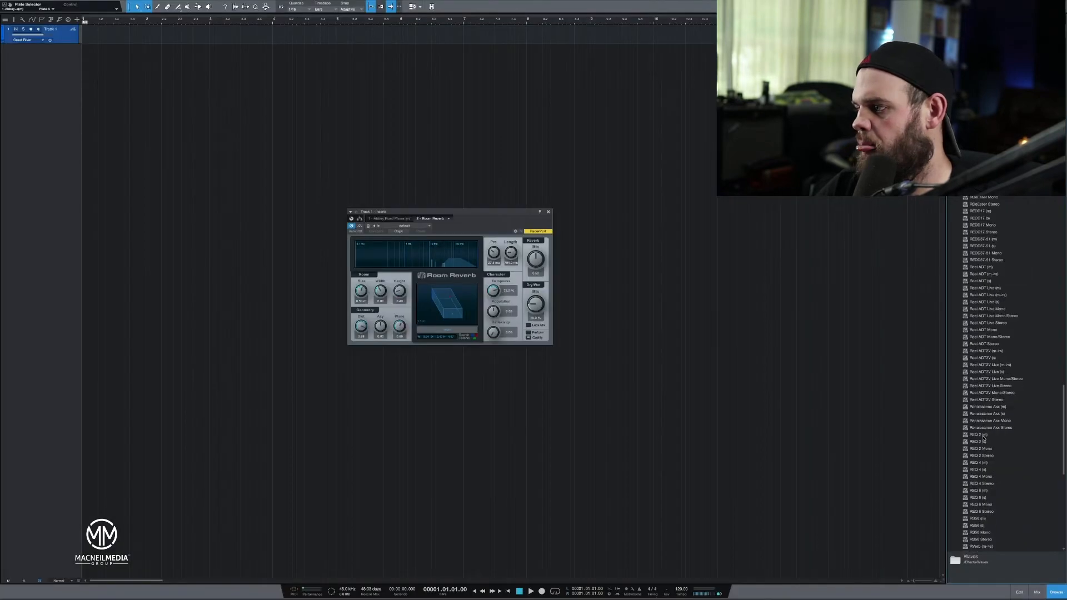
pyautogui.scroll(-3, 983, 437)
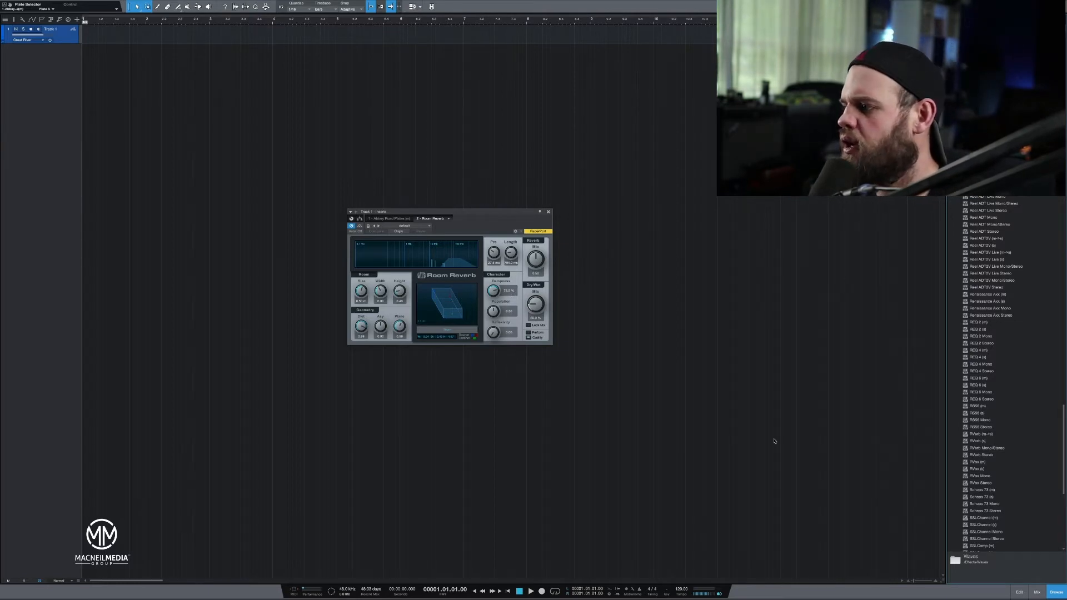
pyautogui.moveTo(981, 441); pyautogui.dragTo(201, 131)
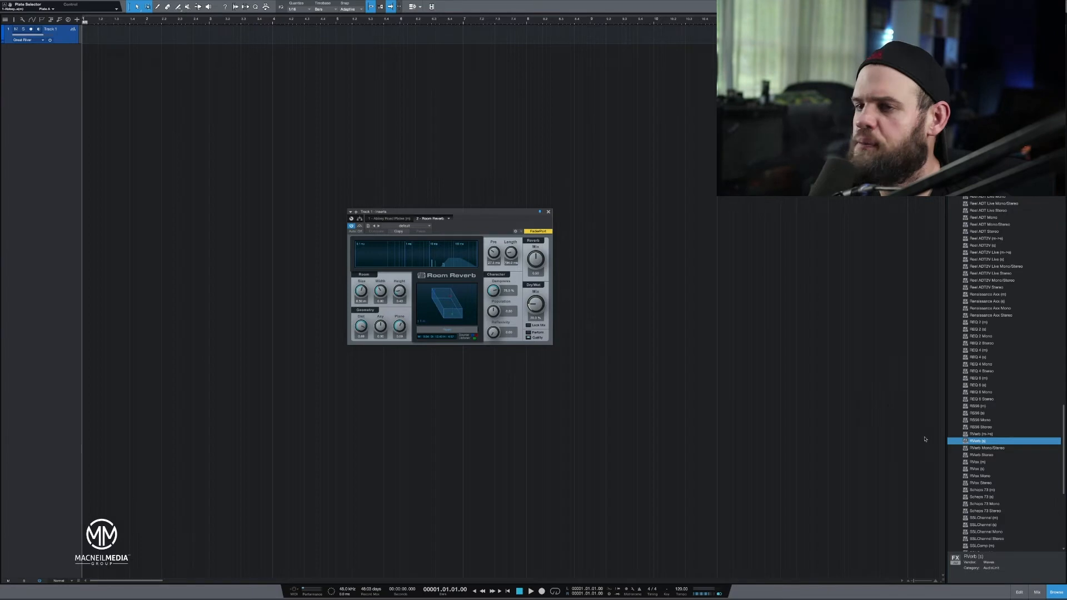
pyautogui.moveTo(977, 443); pyautogui.dragTo(63, 40)
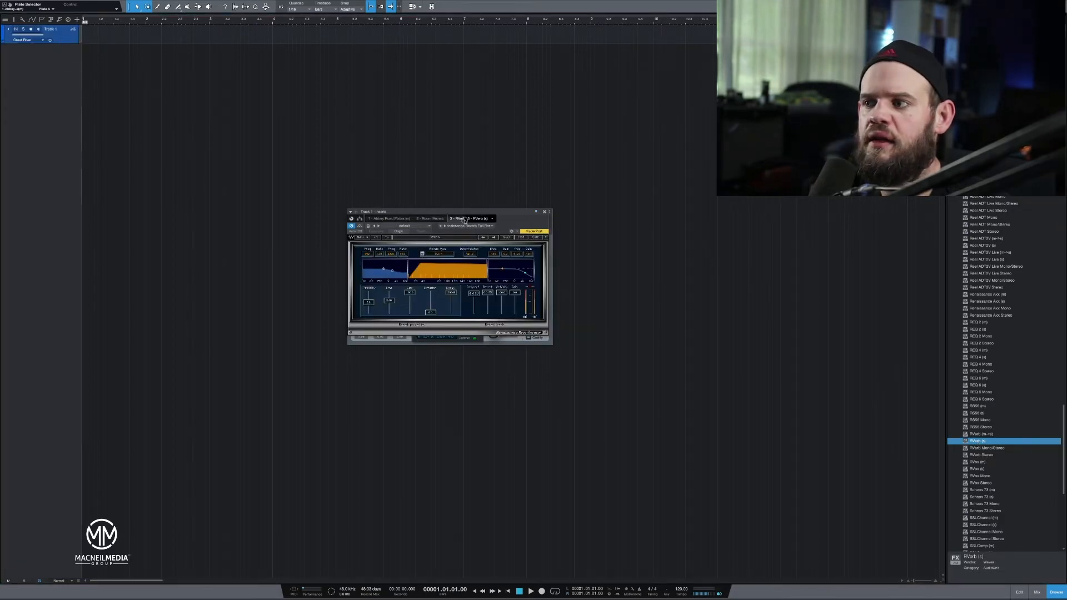
# Put RVerb (s) on a new Track 2 and arrange its window side by side with the Track 1 Room Reverb.
pyautogui.moveTo(533, 315); pyautogui.dragTo(648, 217)
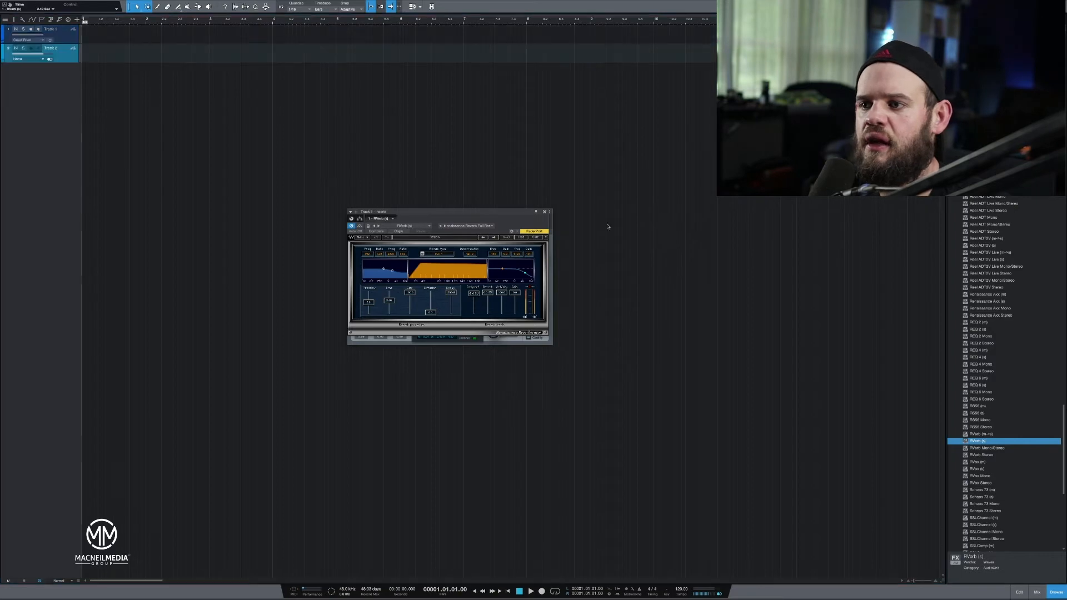
pyautogui.moveTo(458, 212); pyautogui.dragTo(272, 226)
pyautogui.moveTo(397, 213); pyautogui.dragTo(551, 197)
pyautogui.moveTo(240, 225); pyautogui.dragTo(405, 206)
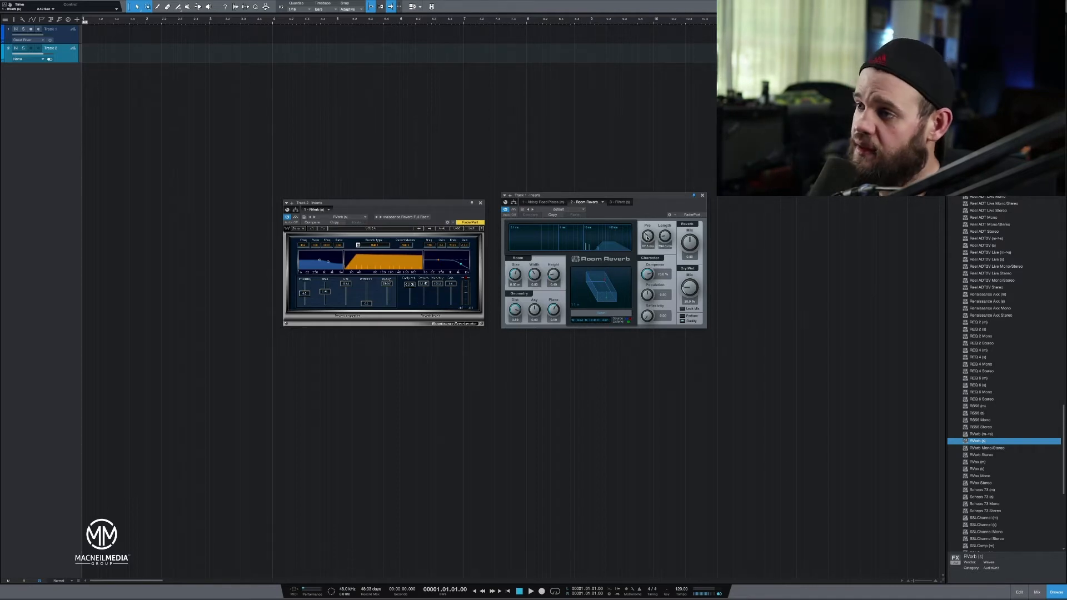
# Try different pre-delay offsets in Room Reverb and adjust its reverb length.
pyautogui.moveTo(648, 235); pyautogui.dragTo(650, 240)
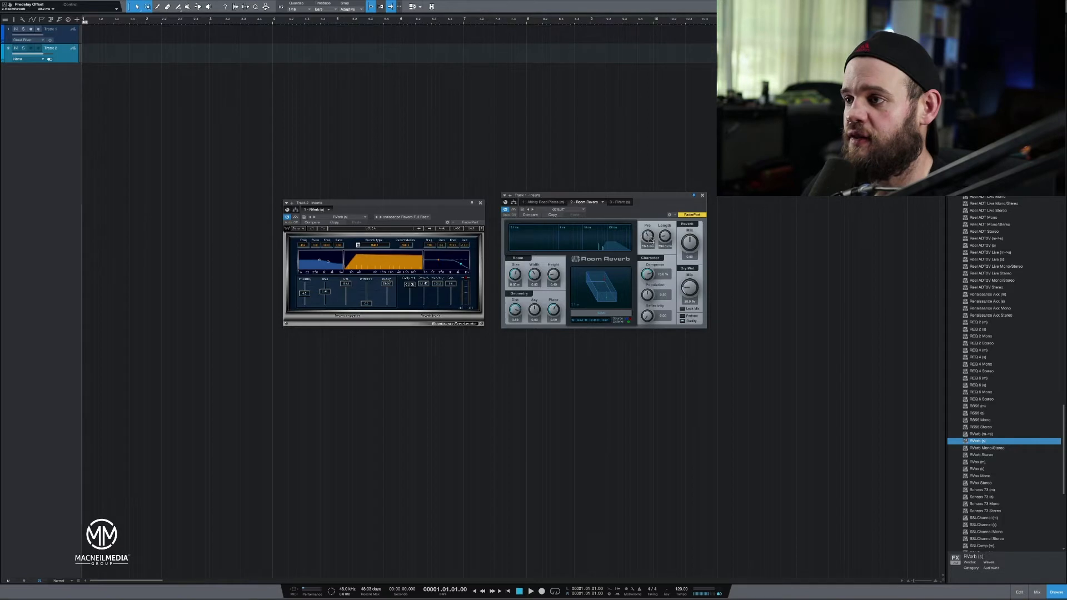
pyautogui.moveTo(651, 240); pyautogui.dragTo(655, 248)
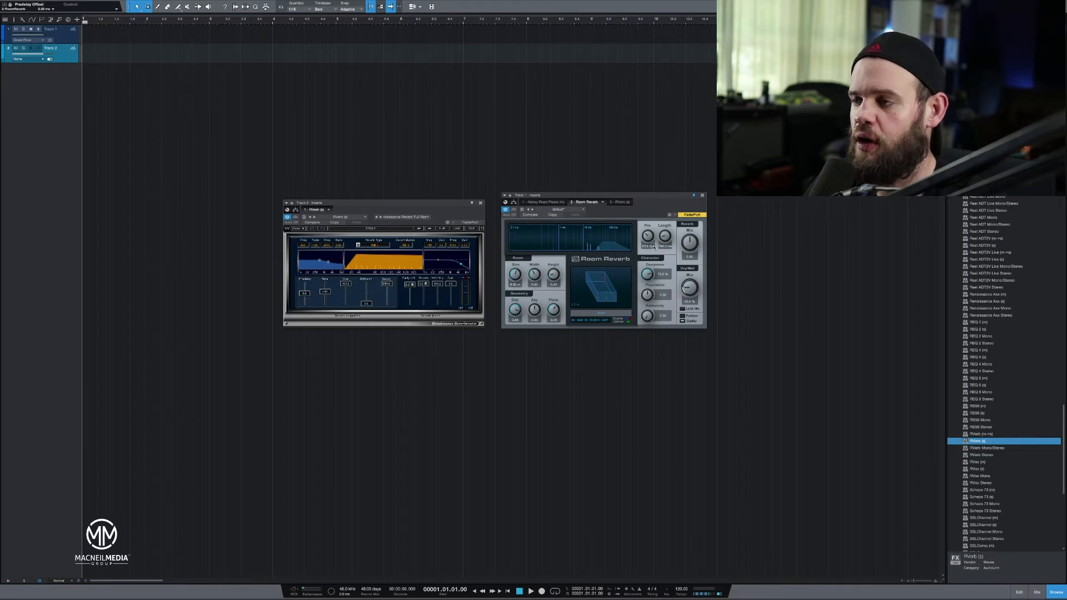
pyautogui.moveTo(650, 242); pyautogui.dragTo(702, 166)
pyautogui.click(664, 241)
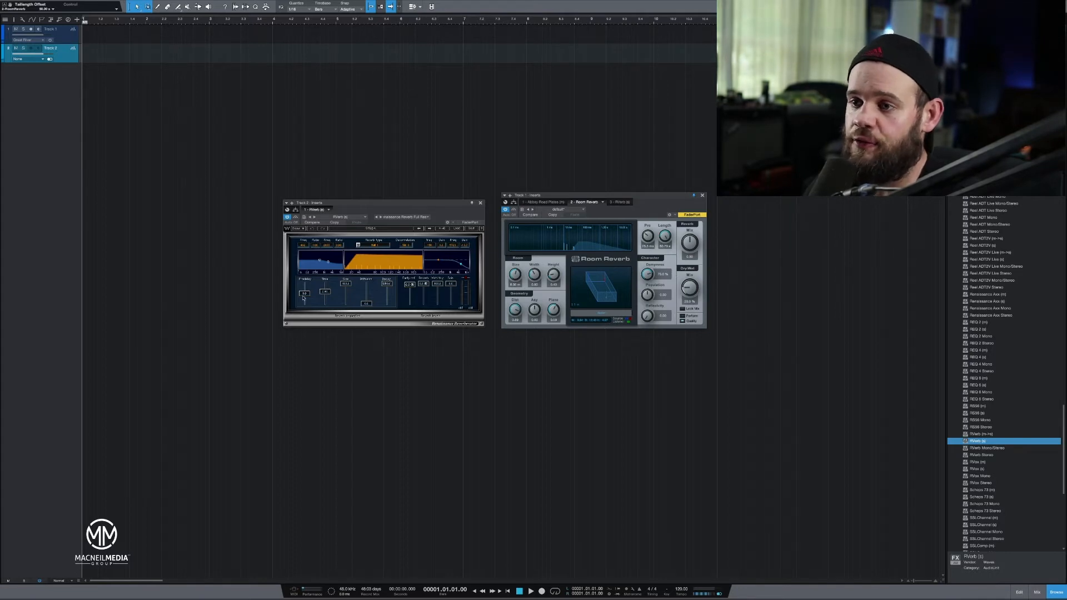
# Raise the RVerb predelay in two stages and lower the Room Reverb pre-delay.
pyautogui.moveTo(305, 297); pyautogui.dragTo(327, 255)
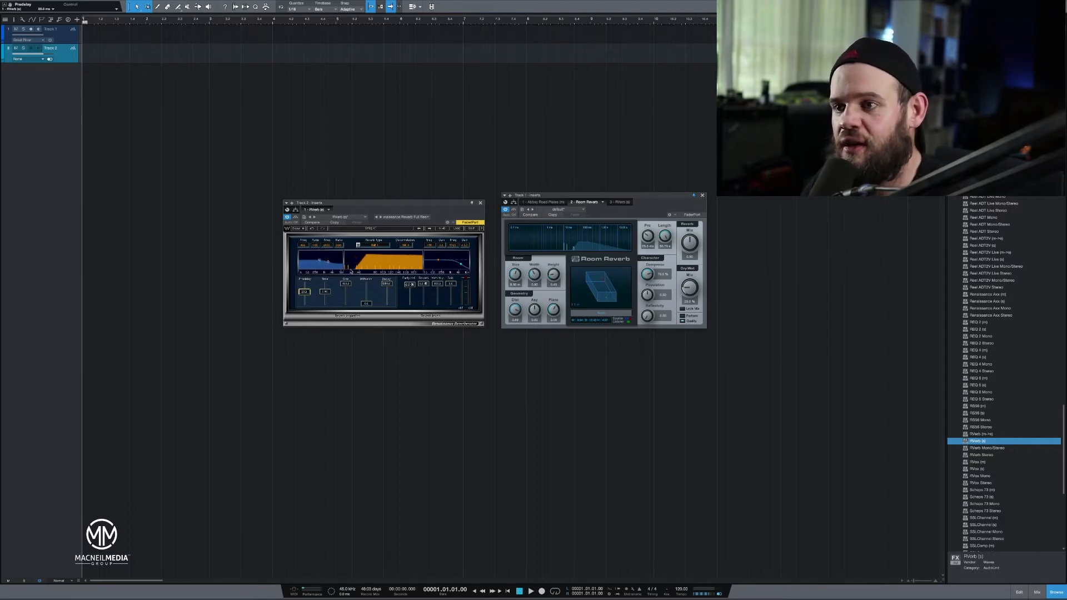
pyautogui.moveTo(307, 290)
pyautogui.mouseDown()
pyautogui.moveTo(319, 279)
pyautogui.moveTo(324, 295)
pyautogui.mouseUp()
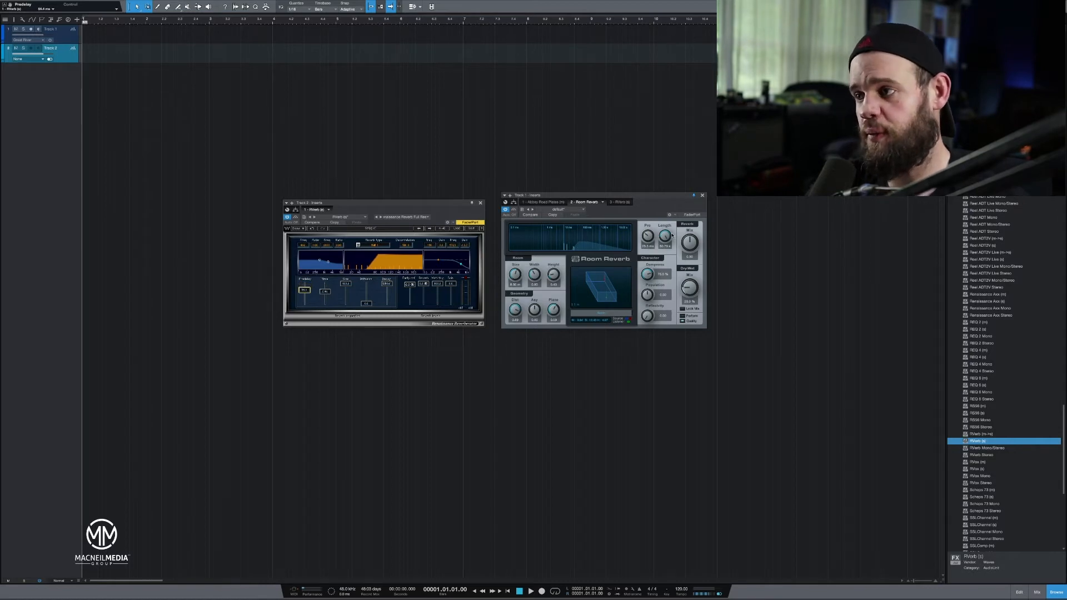
pyautogui.moveTo(646, 235); pyautogui.dragTo(653, 245)
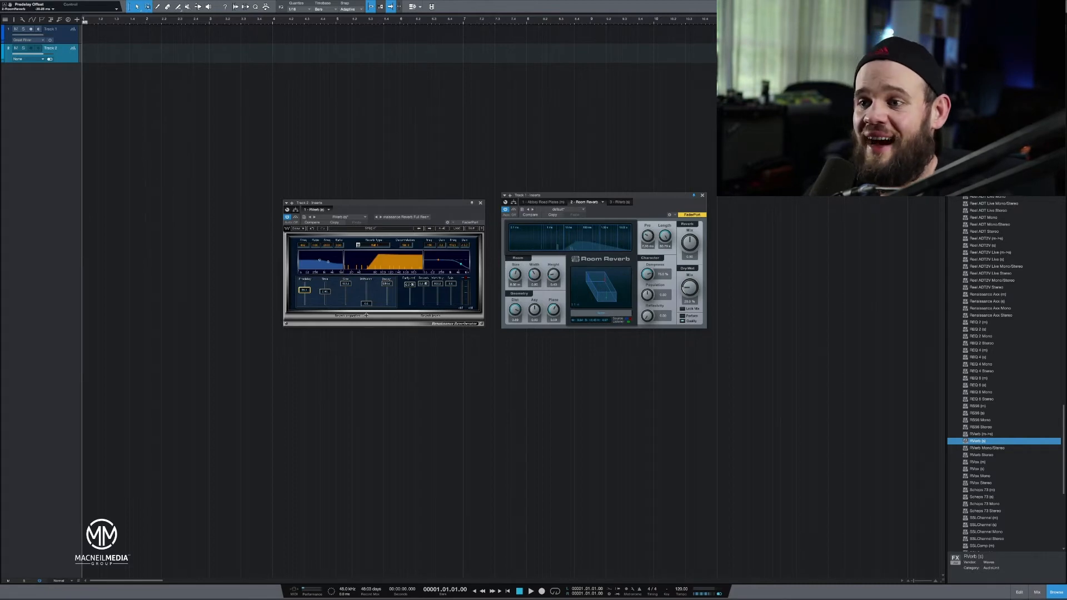
# Shorten the RVerb reverb time, and sweep its Size down and back up.
pyautogui.moveTo(327, 292); pyautogui.dragTo(370, 339)
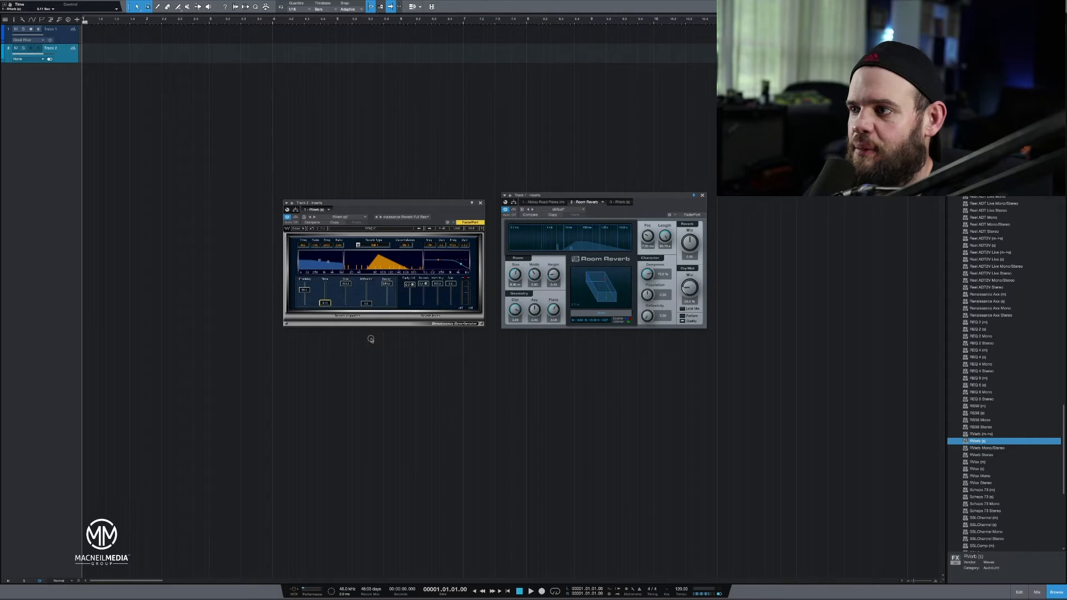
pyautogui.click(666, 236)
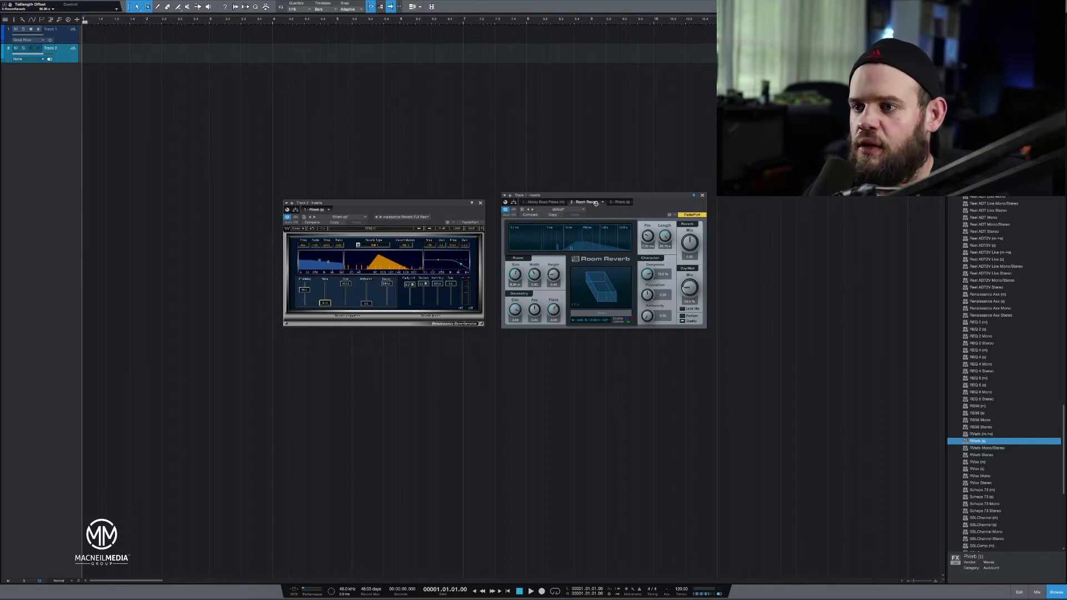
pyautogui.click(354, 292)
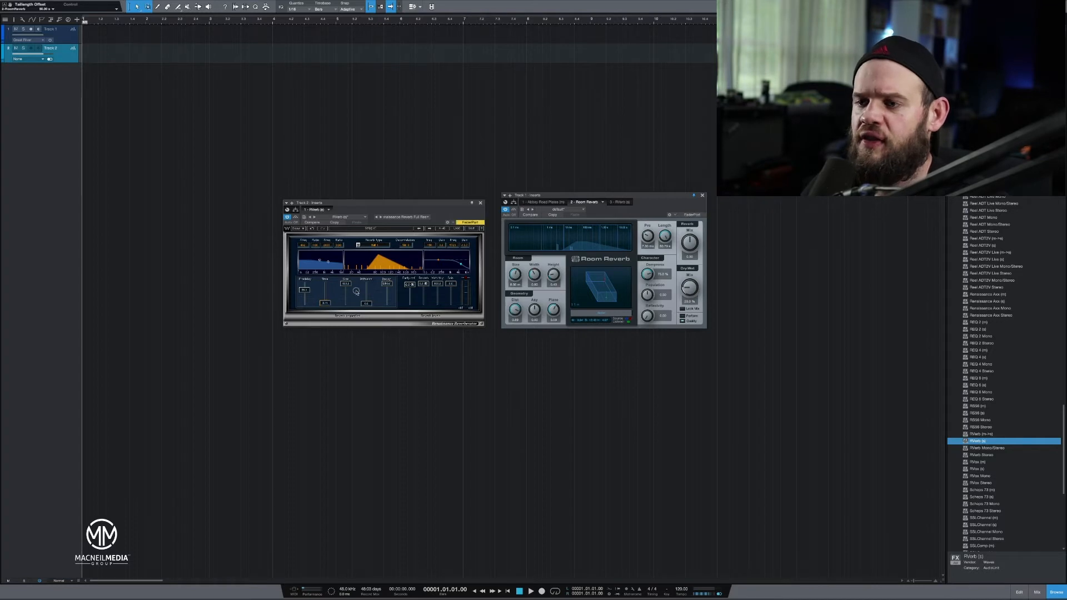
pyautogui.moveTo(349, 289); pyautogui.dragTo(365, 342)
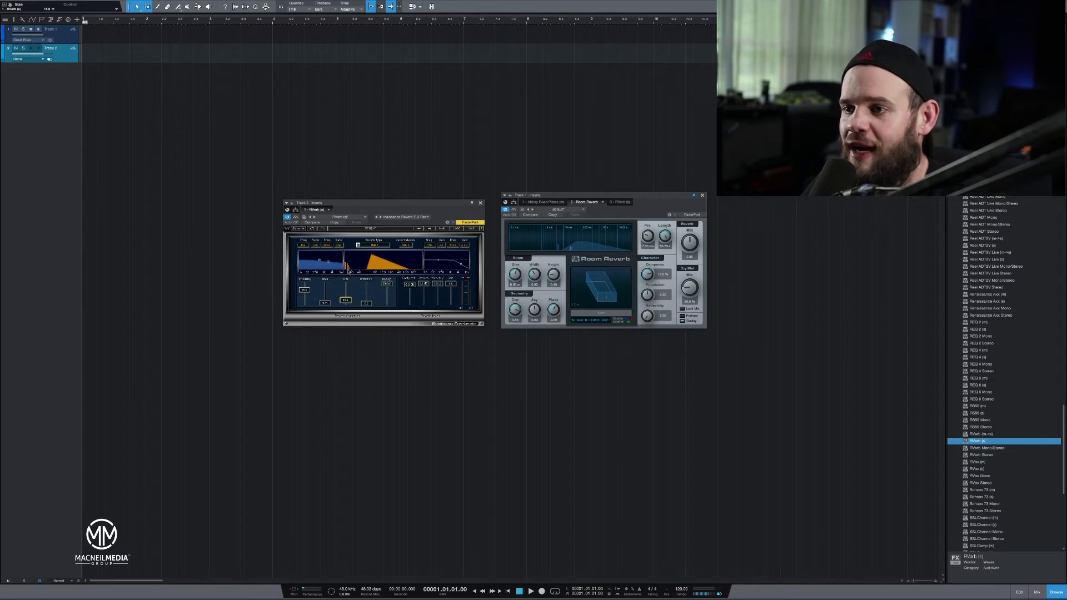
pyautogui.moveTo(351, 272); pyautogui.dragTo(356, 268)
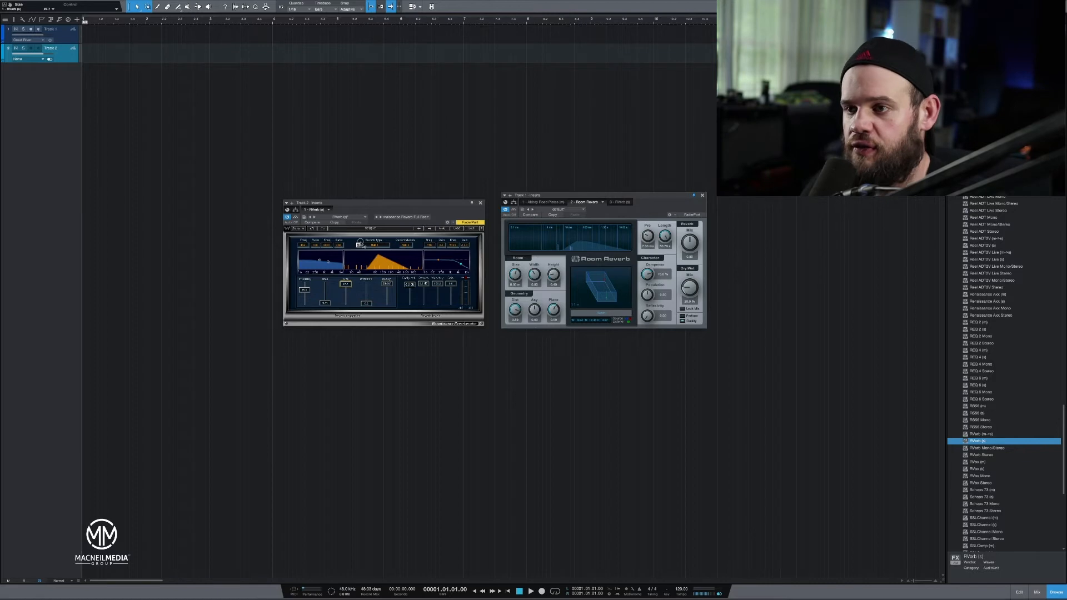
# Sweep RVerb's Size down to its minimum, raise its Diffusion, try its Decay, and adjust Room Reverb's Dampness.
pyautogui.moveTo(360, 243); pyautogui.dragTo(364, 256)
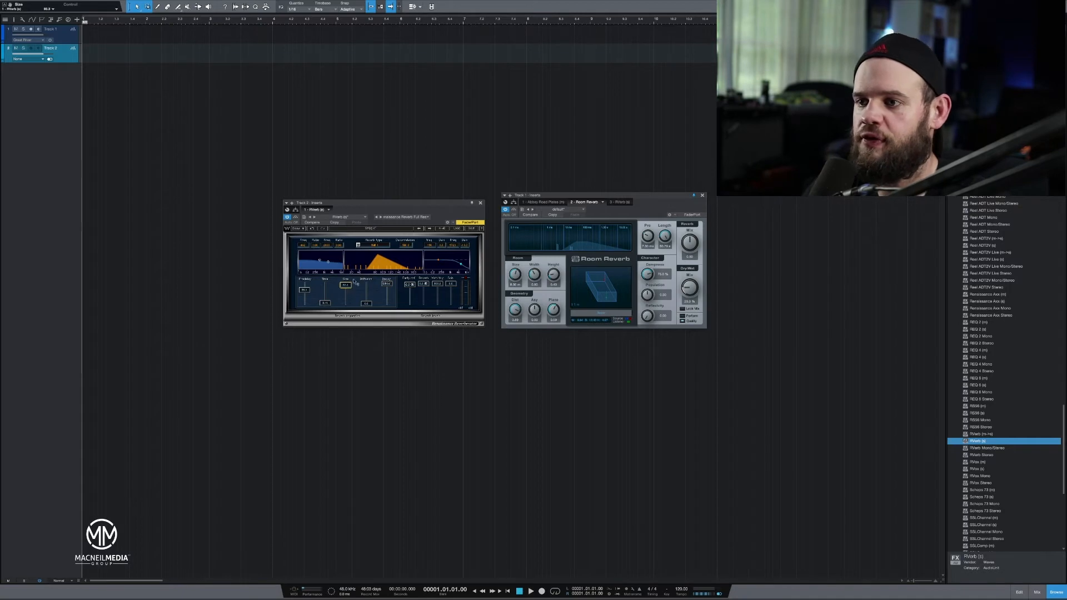
pyautogui.moveTo(352, 287); pyautogui.dragTo(365, 270)
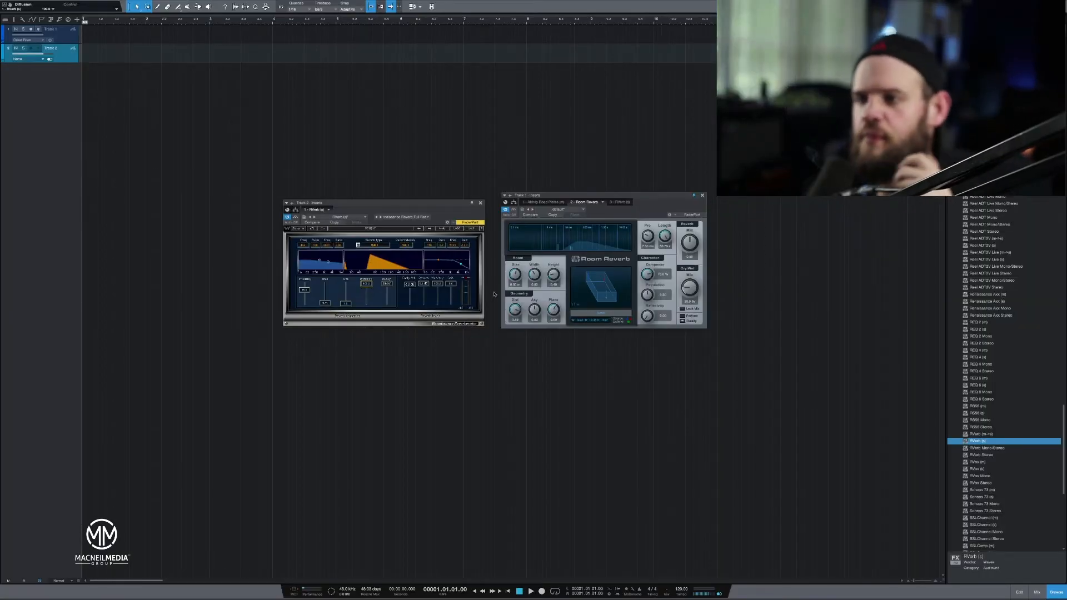
pyautogui.moveTo(386, 285); pyautogui.dragTo(464, 315)
pyautogui.click(647, 272)
pyautogui.moveTo(647, 271); pyautogui.dragTo(585, 217)
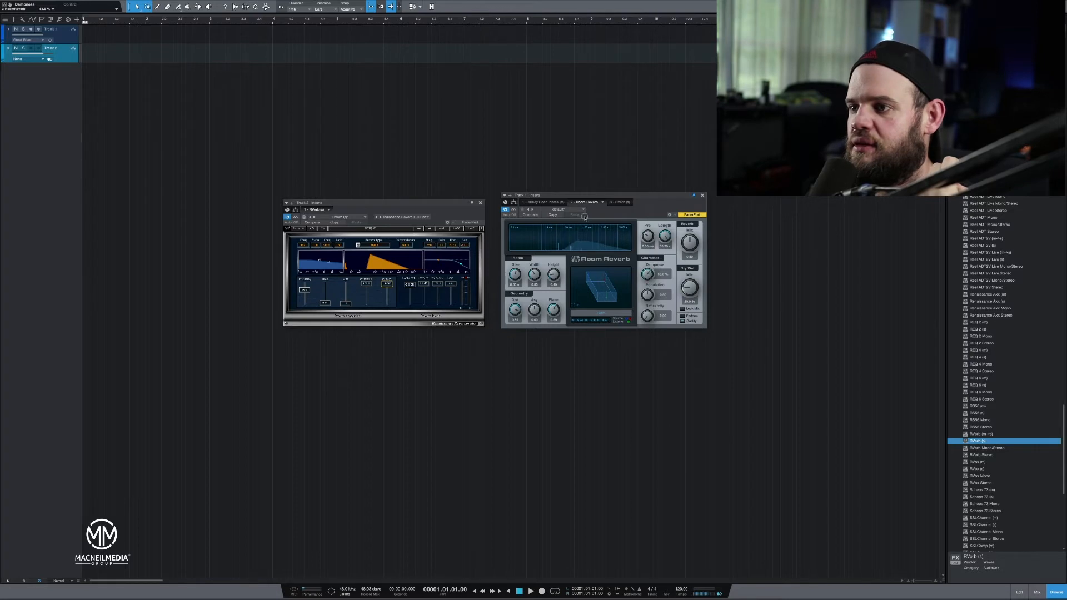
# Nudge RVerb's early reflections level and its Predelay value.
pyautogui.click(412, 284)
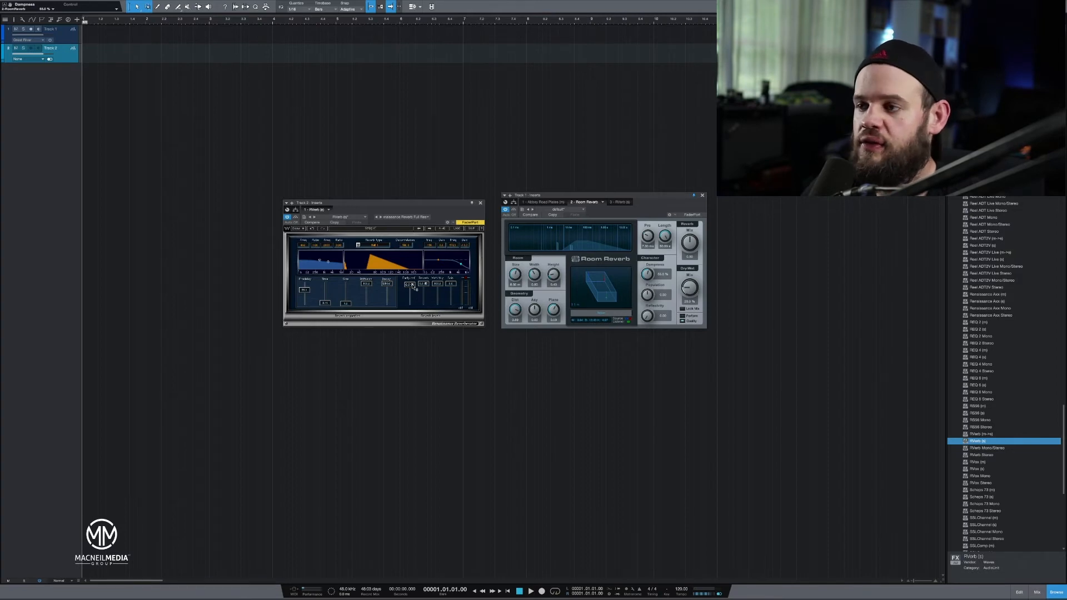
pyautogui.moveTo(413, 286)
pyautogui.mouseDown()
pyautogui.moveTo(411, 307)
pyautogui.moveTo(413, 286)
pyautogui.mouseUp()
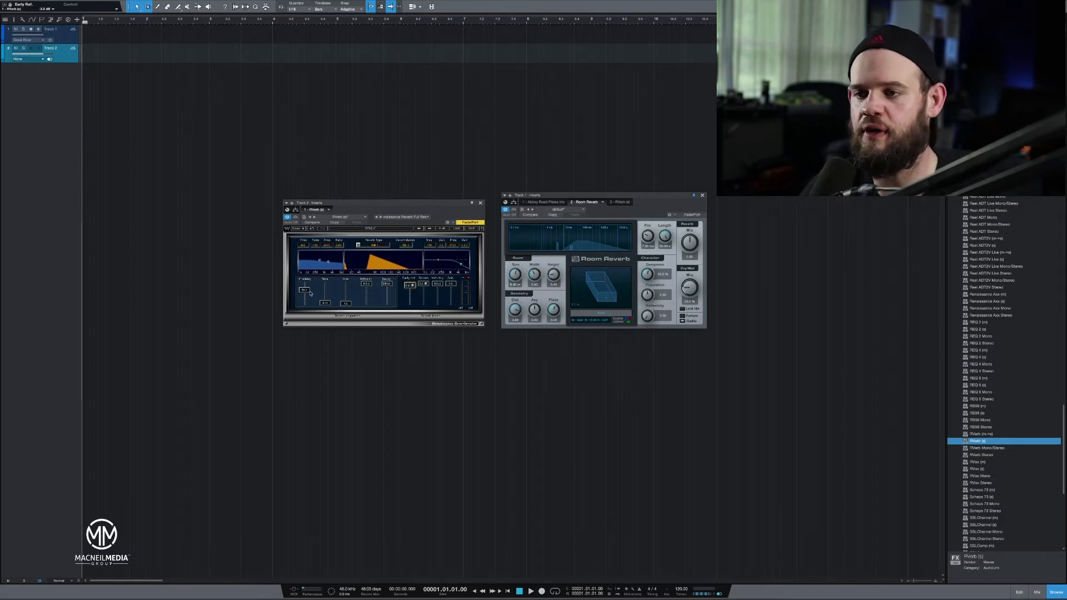
pyautogui.moveTo(304, 295); pyautogui.dragTo(306, 293)
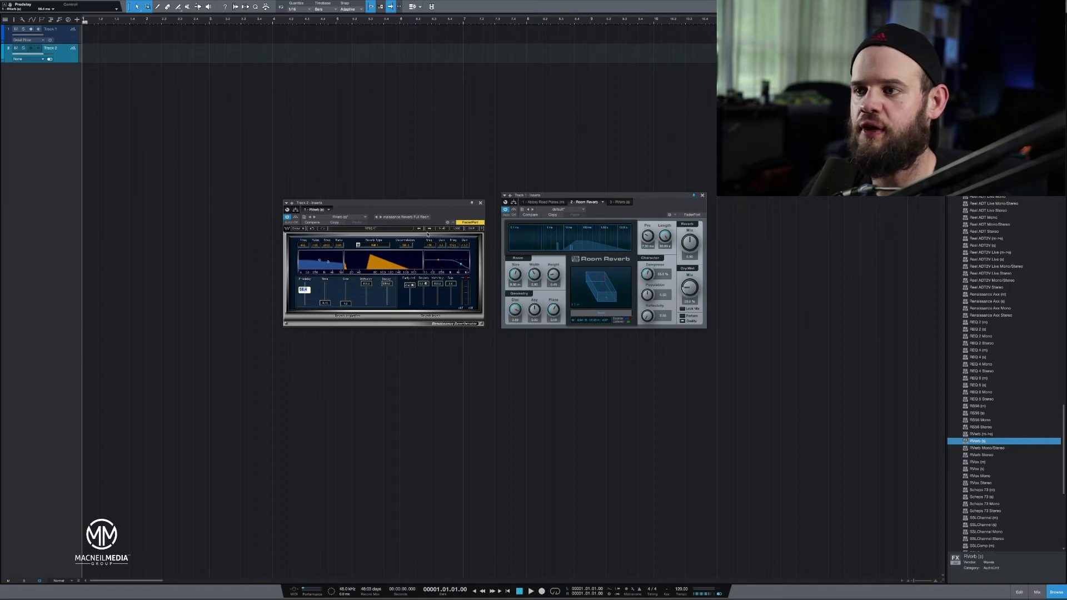
# Load the PA Default preset in RVerb and step through its reverb types, ending on Room.
pyautogui.click(456, 229)
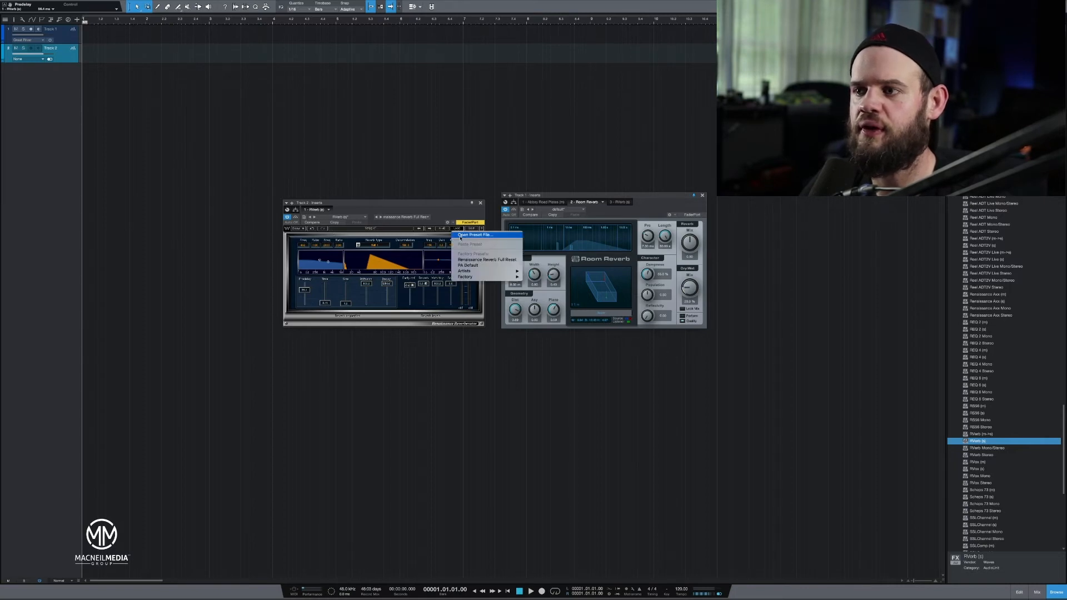
pyautogui.click(472, 266)
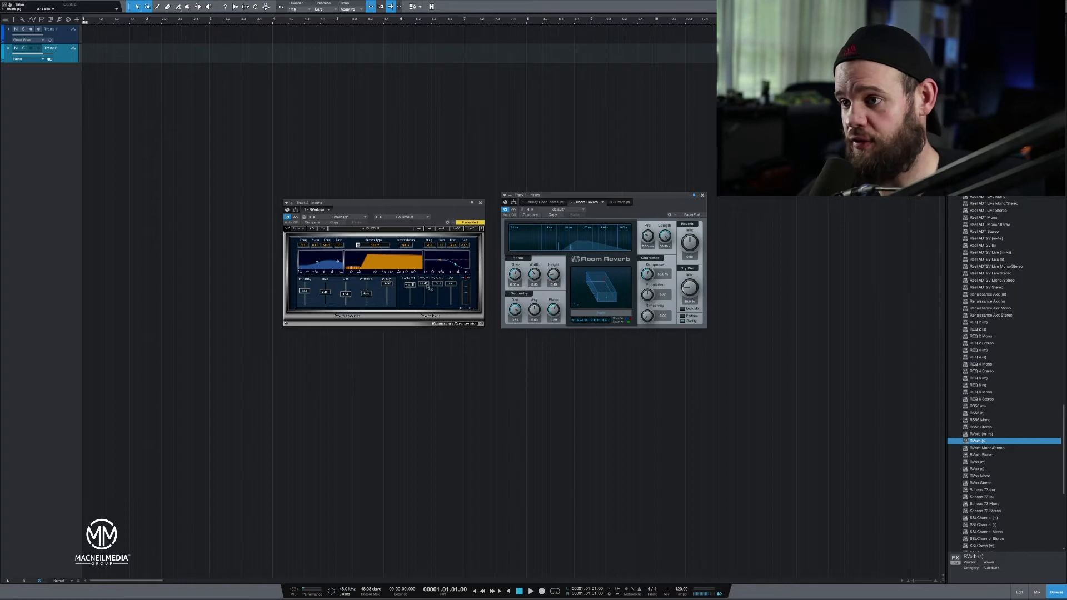
pyautogui.click(359, 245)
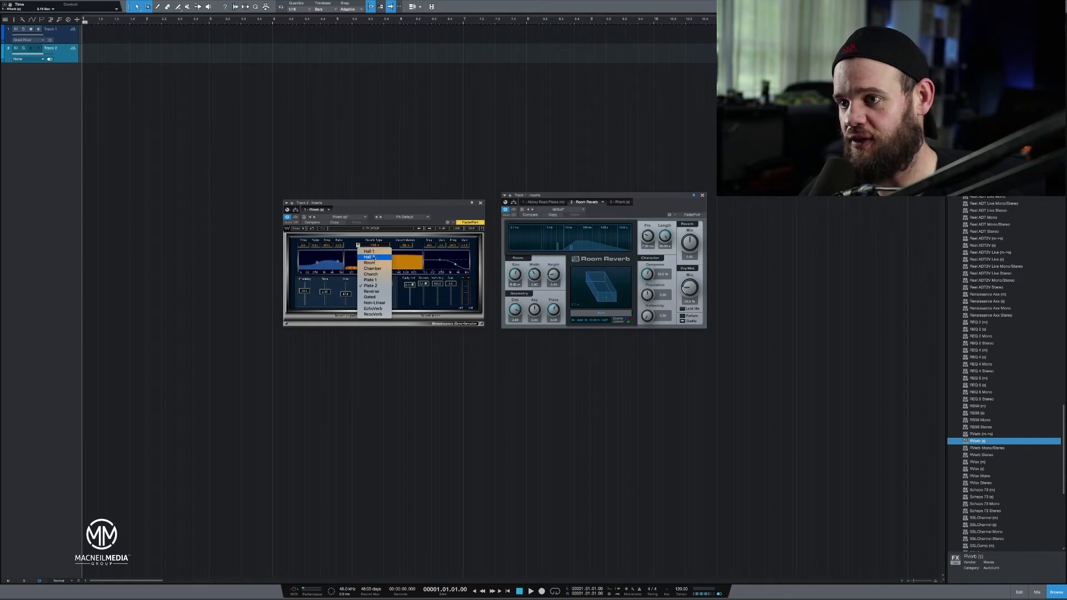
pyautogui.click(362, 251)
pyautogui.click(359, 245)
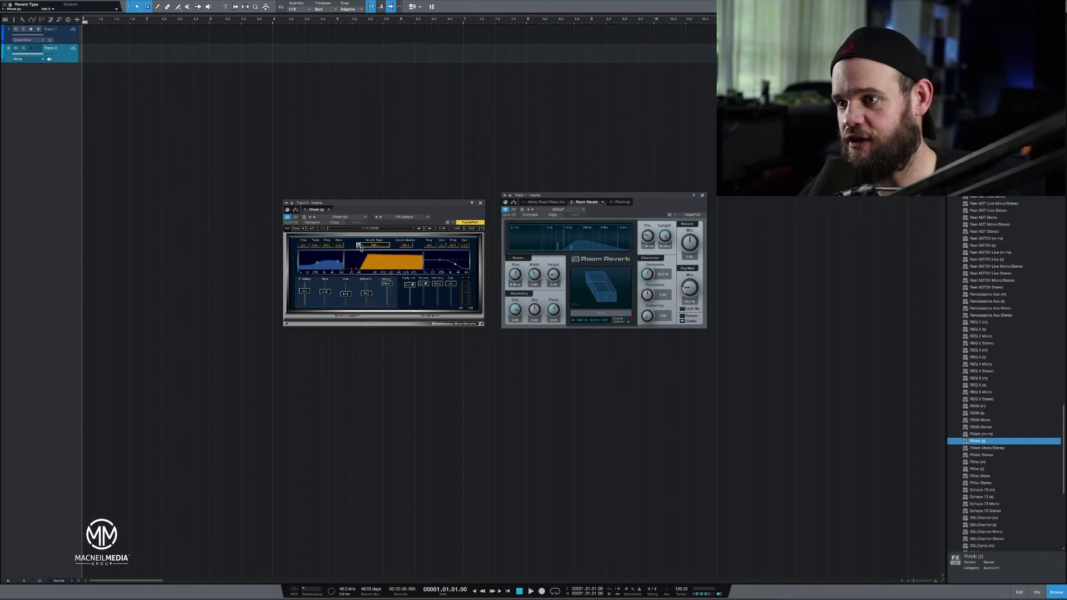
pyautogui.click(360, 246)
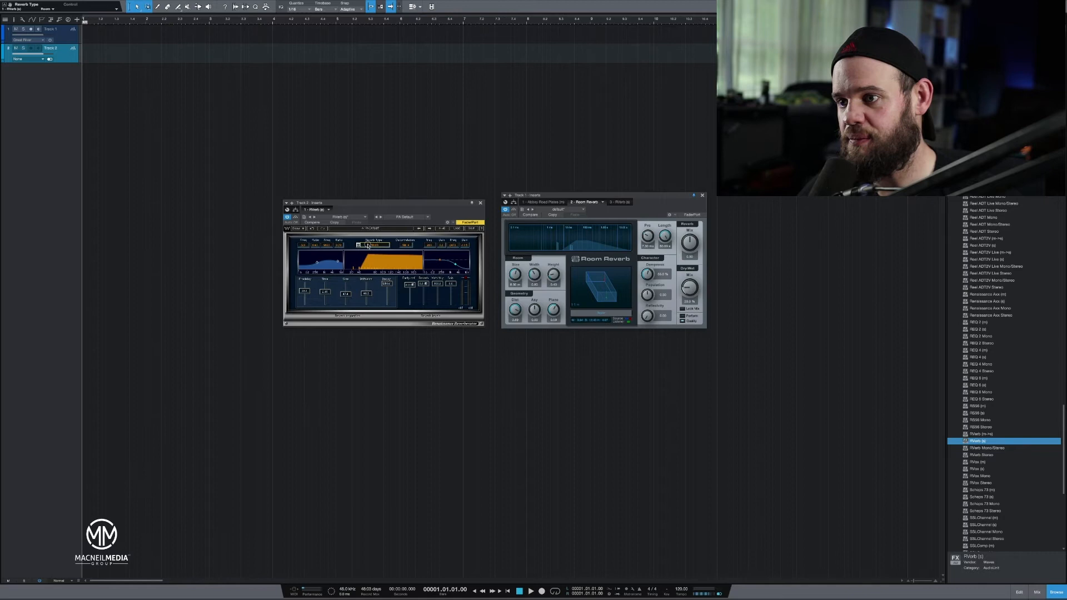
pyautogui.click(366, 247)
pyautogui.click(366, 247)
pyautogui.click(366, 247)
pyautogui.click(366, 247)
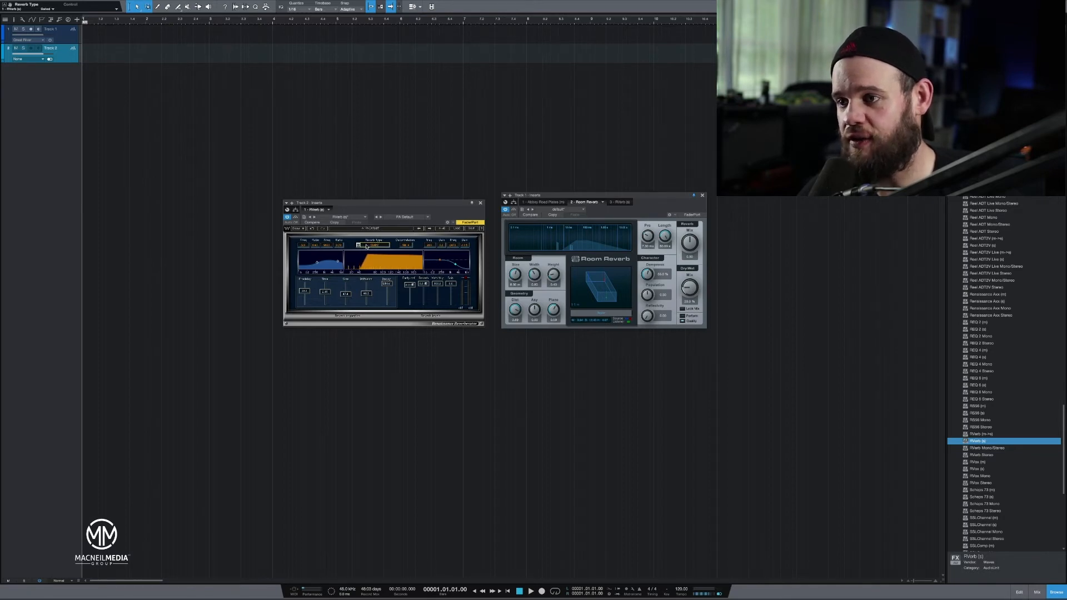
pyautogui.click(367, 247)
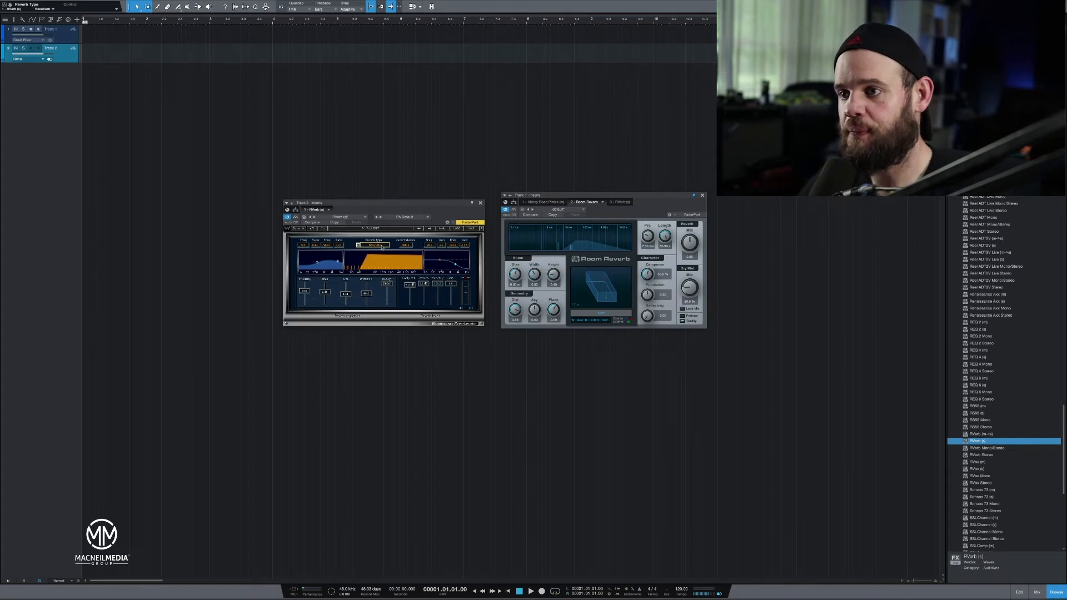
pyautogui.click(382, 248)
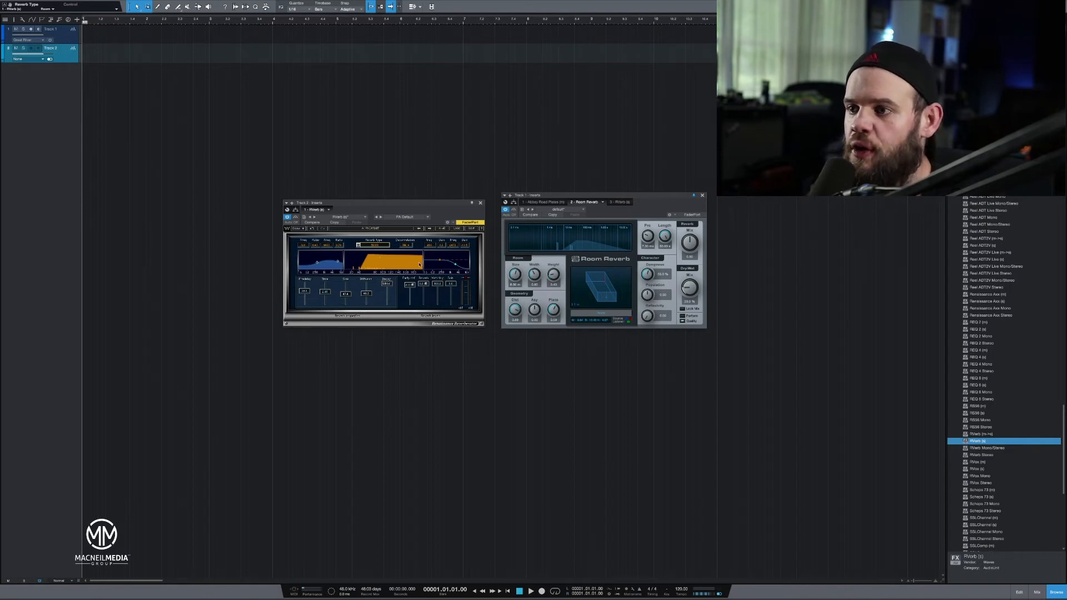
# Pull RVerb's Reverb mix level down to Off and raise its Size to maximum to isolate the early reflections.
pyautogui.moveTo(422, 287); pyautogui.dragTo(436, 333)
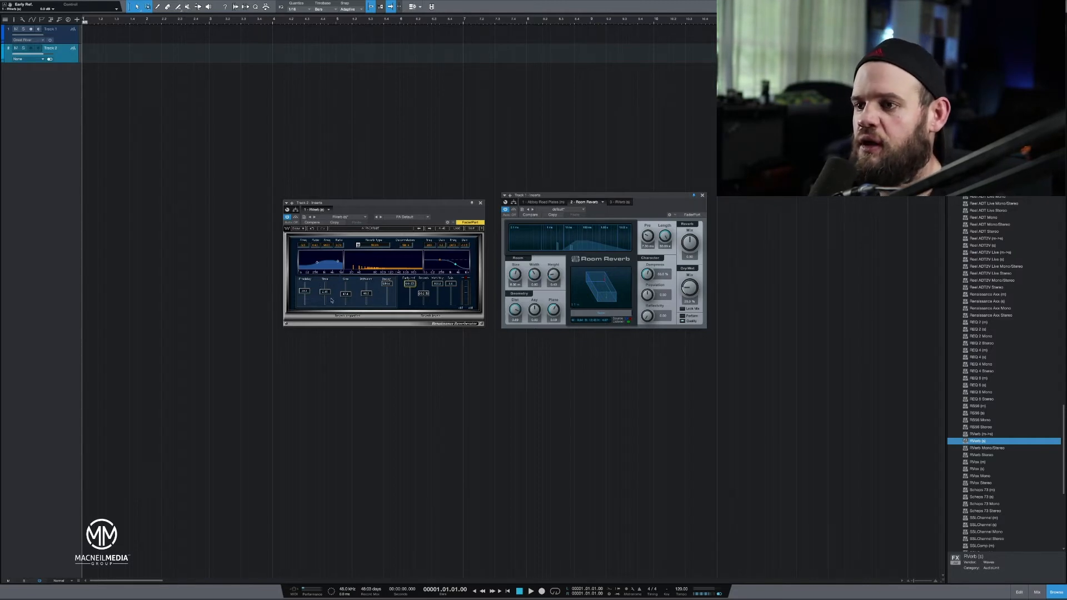
pyautogui.moveTo(349, 295); pyautogui.dragTo(356, 250)
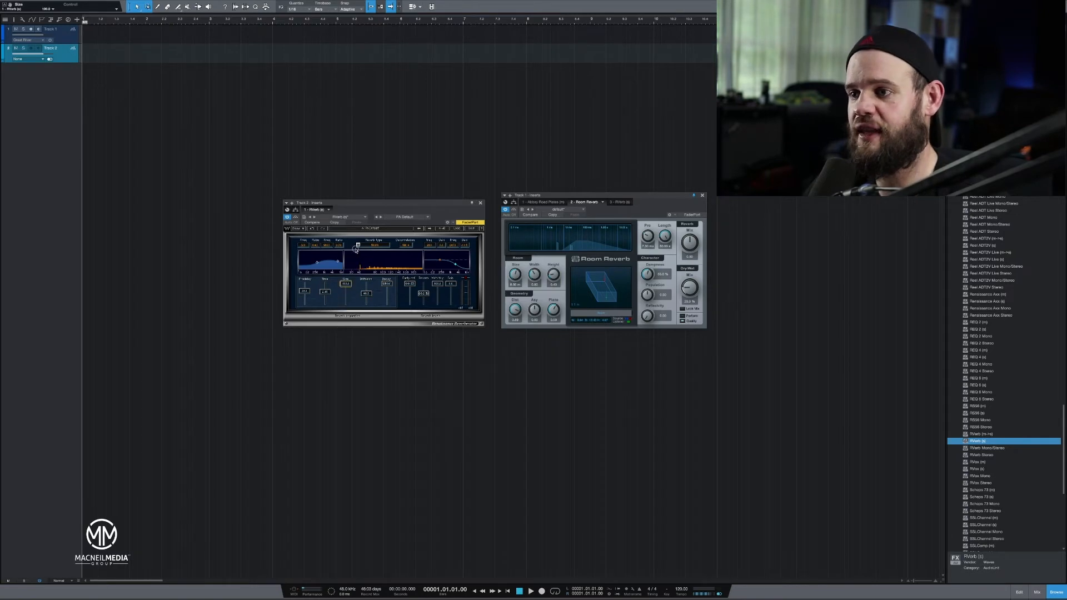
pyautogui.moveTo(425, 295); pyautogui.dragTo(424, 333)
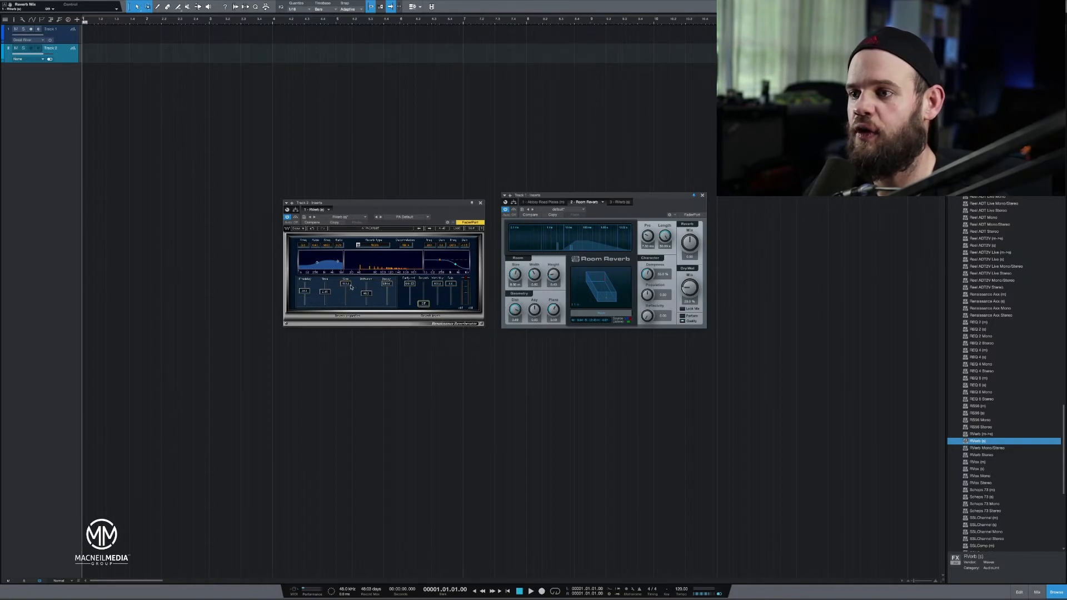
pyautogui.click(410, 288)
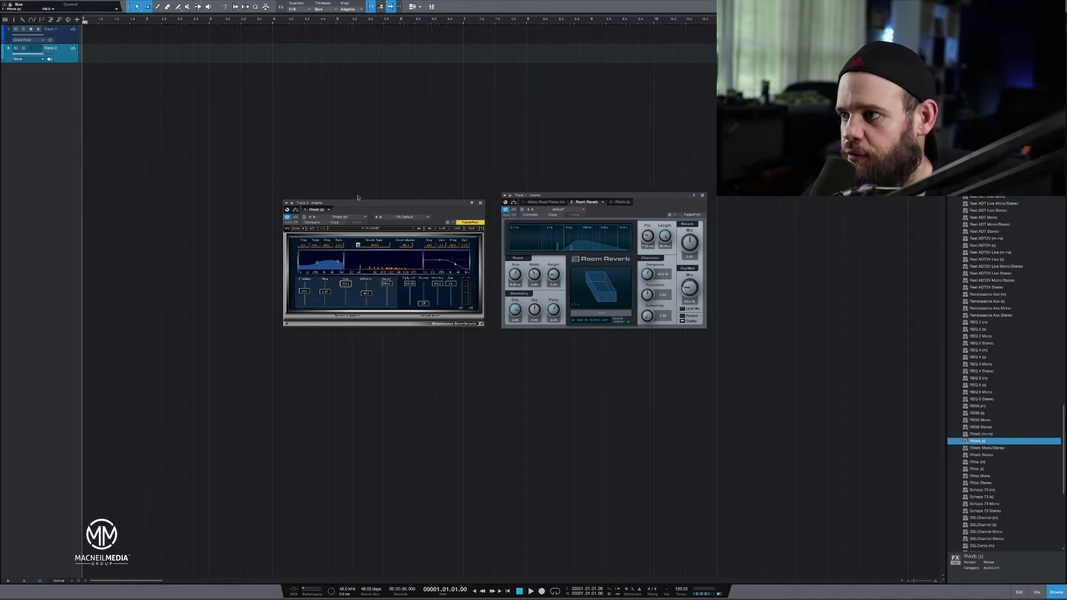
# Close the Room Reverb and RVerb windows and remove both Track 1 and Track 2 from the song.
pyautogui.click(702, 196)
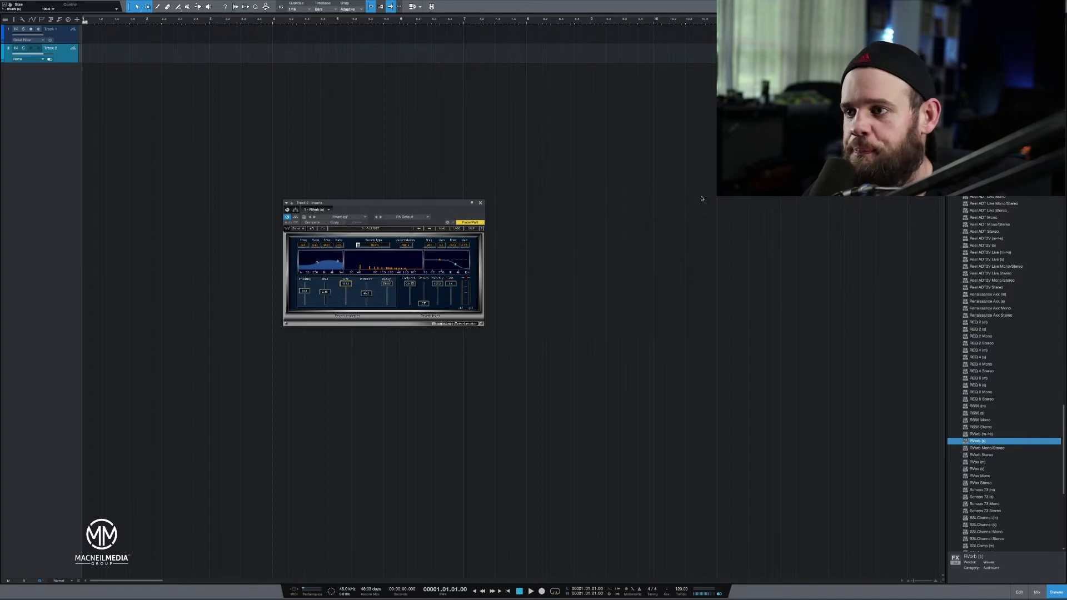
pyautogui.click(480, 204)
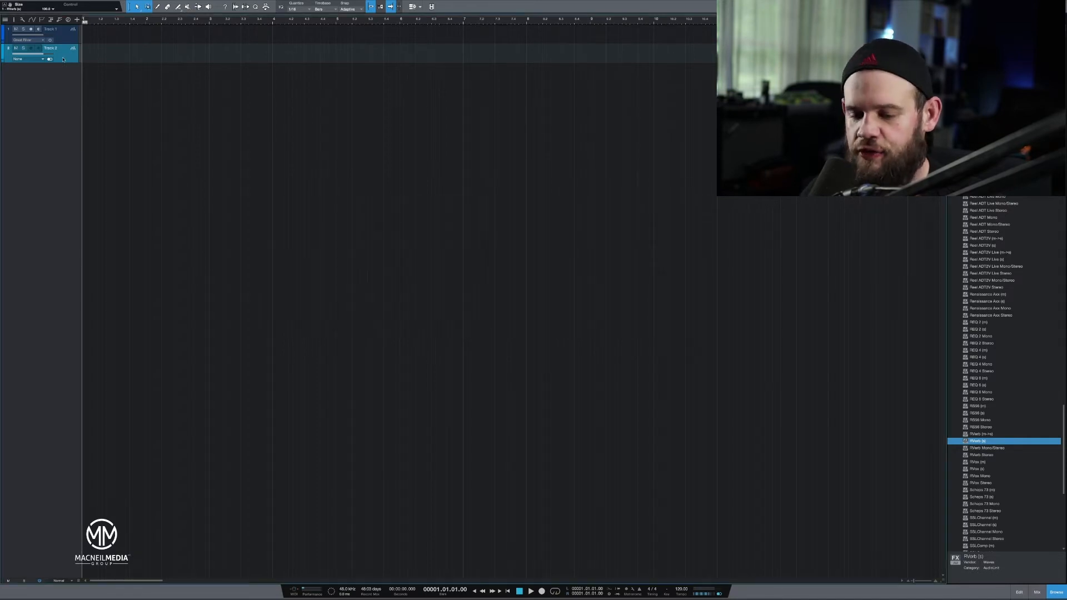
pyautogui.keyDown('shift'); pyautogui.click(64, 41); pyautogui.keyUp('shift')
pyautogui.rightClick(63, 39)
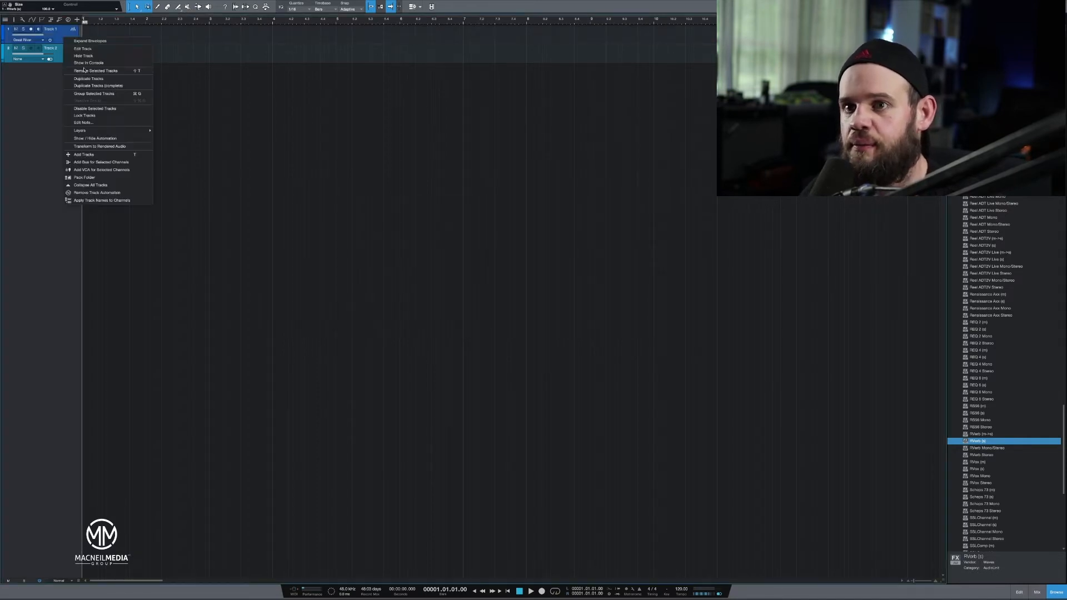
pyautogui.click(87, 73)
# Add a new mono audio track and record a take of about 12 seconds on it.
pyautogui.rightClick(57, 94)
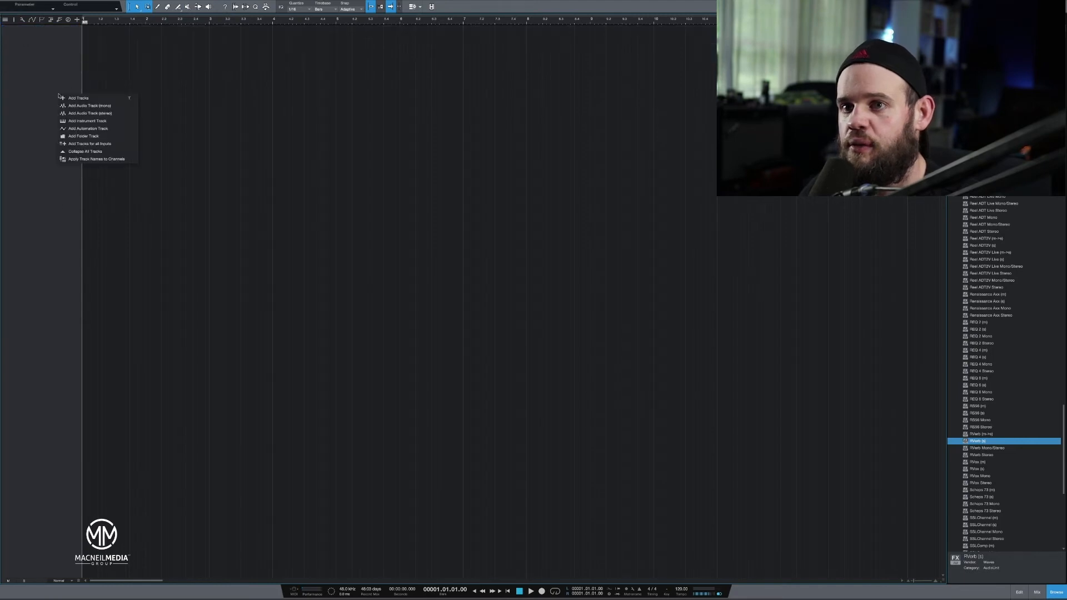
pyautogui.click(72, 106)
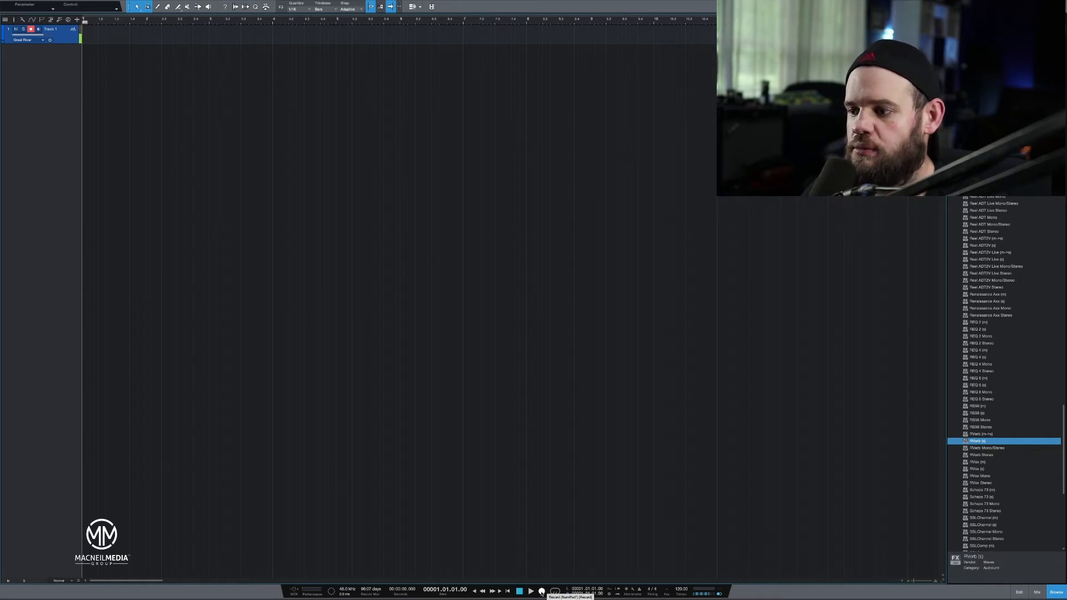
pyautogui.click(541, 591)
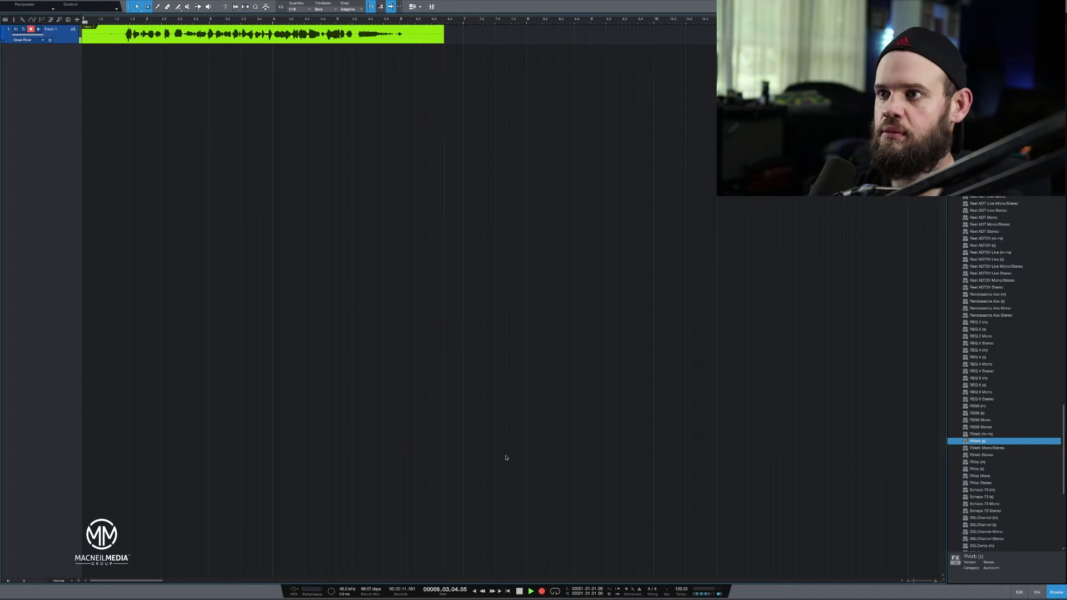
pyautogui.press('space')
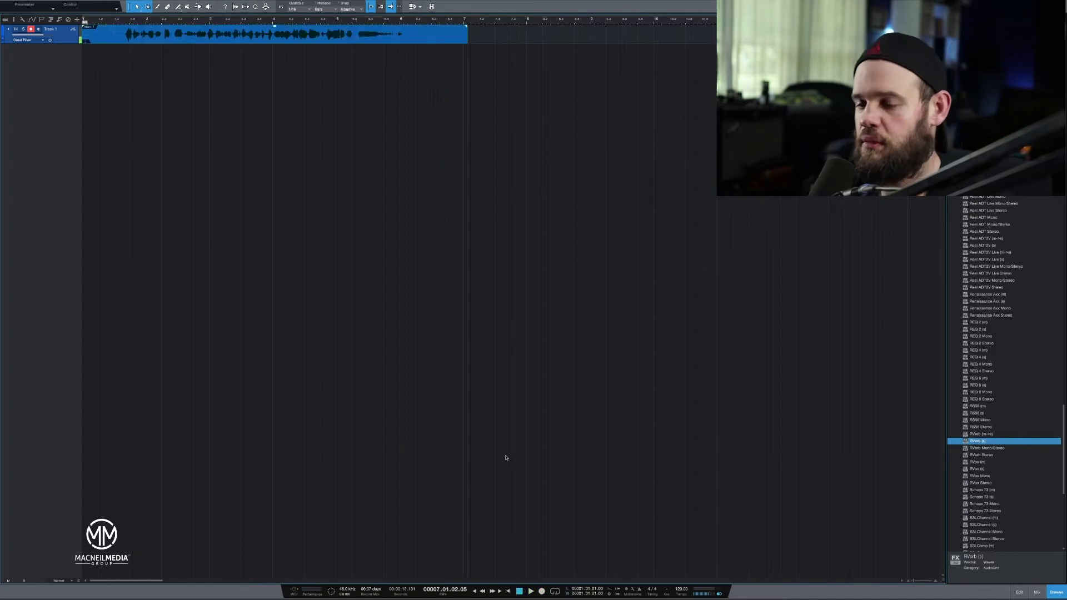
# Return the playhead to the song start, loop the recorded clip's range, and play it back.
pyautogui.click(84, 19)
pyautogui.click(83, 18)
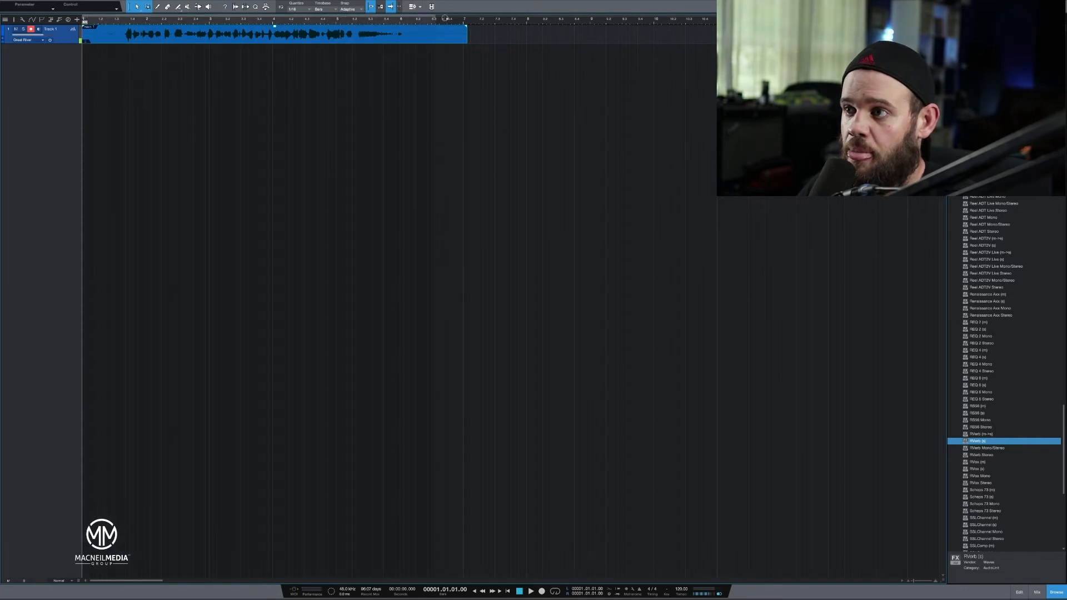
pyautogui.press('/')
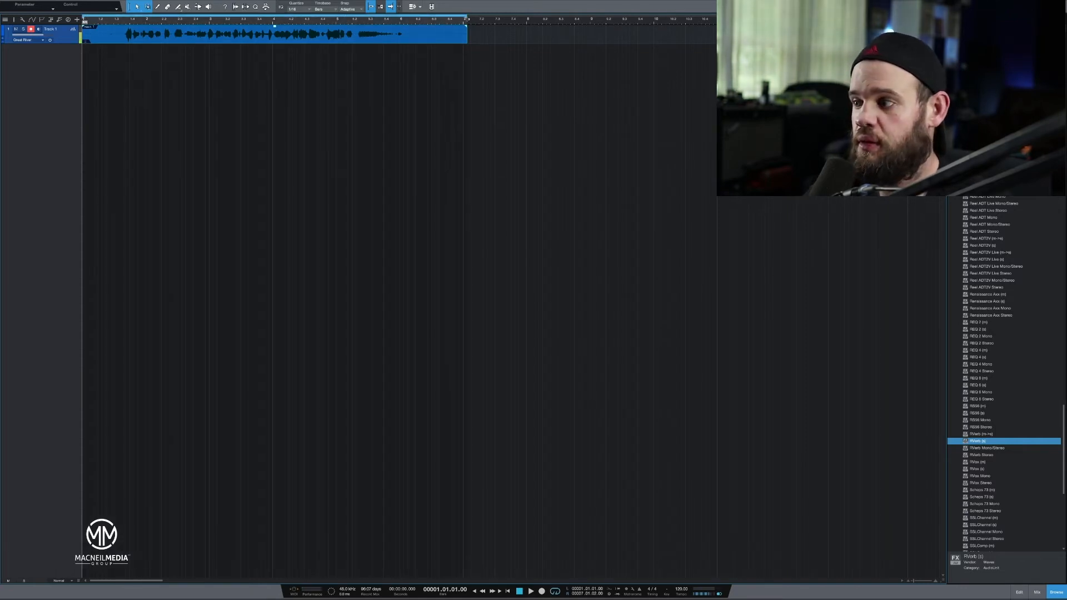
pyautogui.click(530, 592)
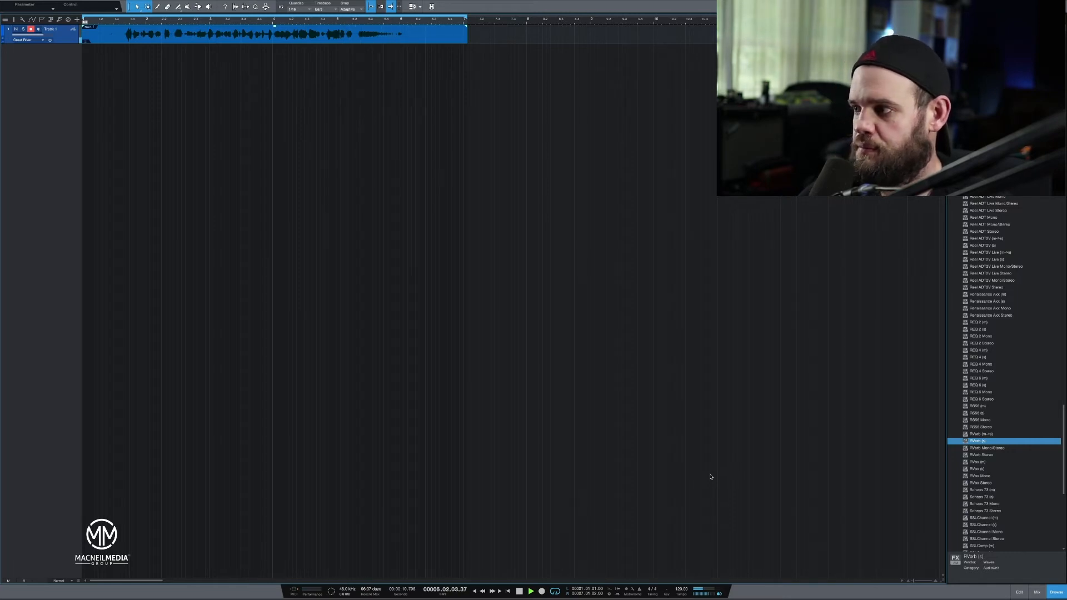
pyautogui.press('space')
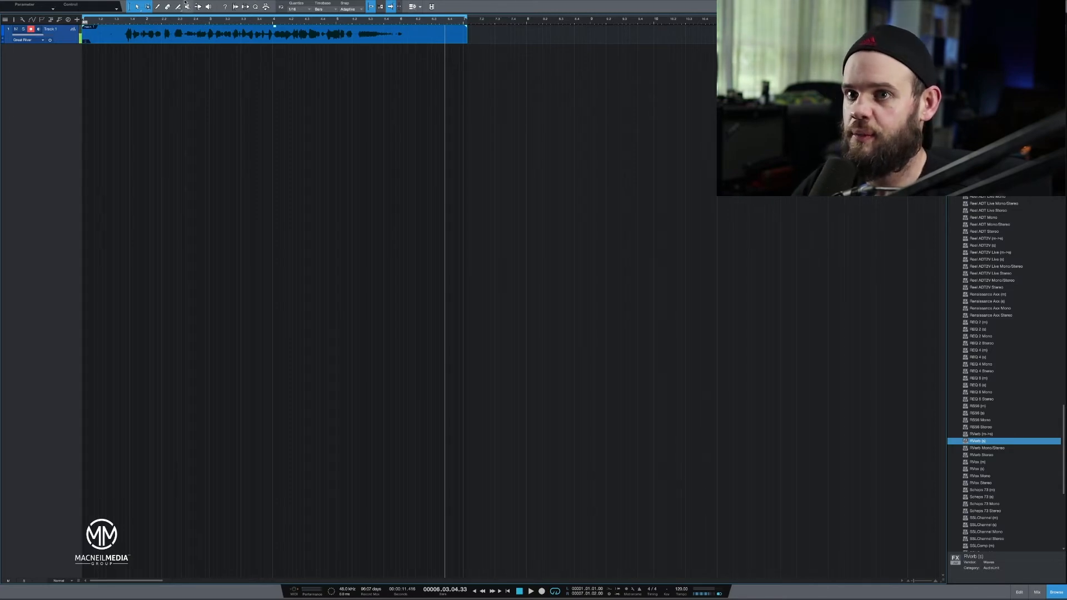
# Check the Device Block Size options in the Audio Setup preferences and close the preferences.
pyautogui.click(51, 3)
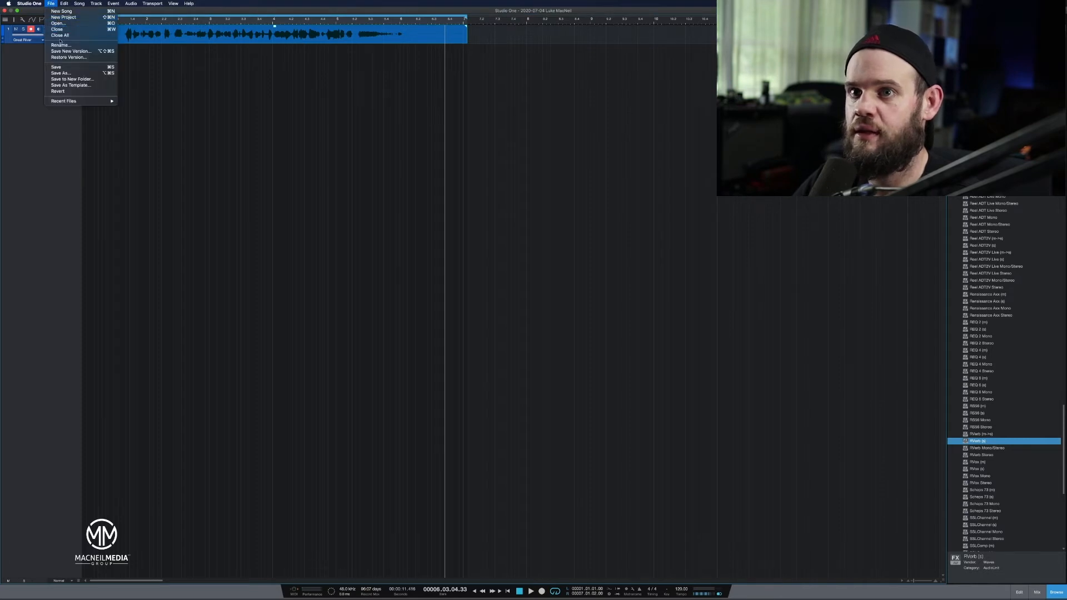
pyautogui.moveTo(29, 3)
pyautogui.click(30, 21)
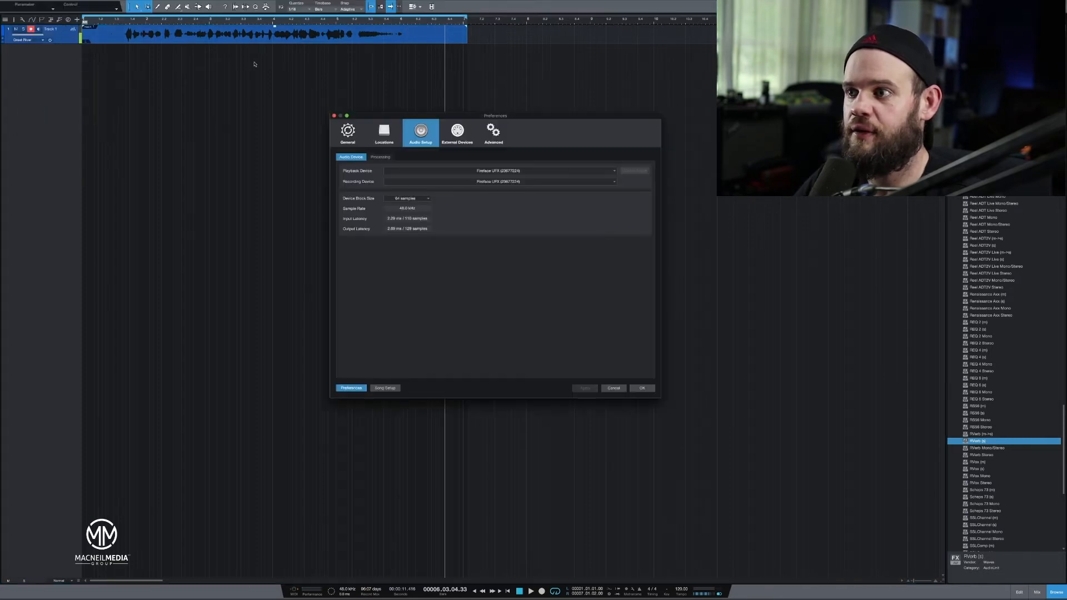
pyautogui.click(421, 198)
pyautogui.click(417, 230)
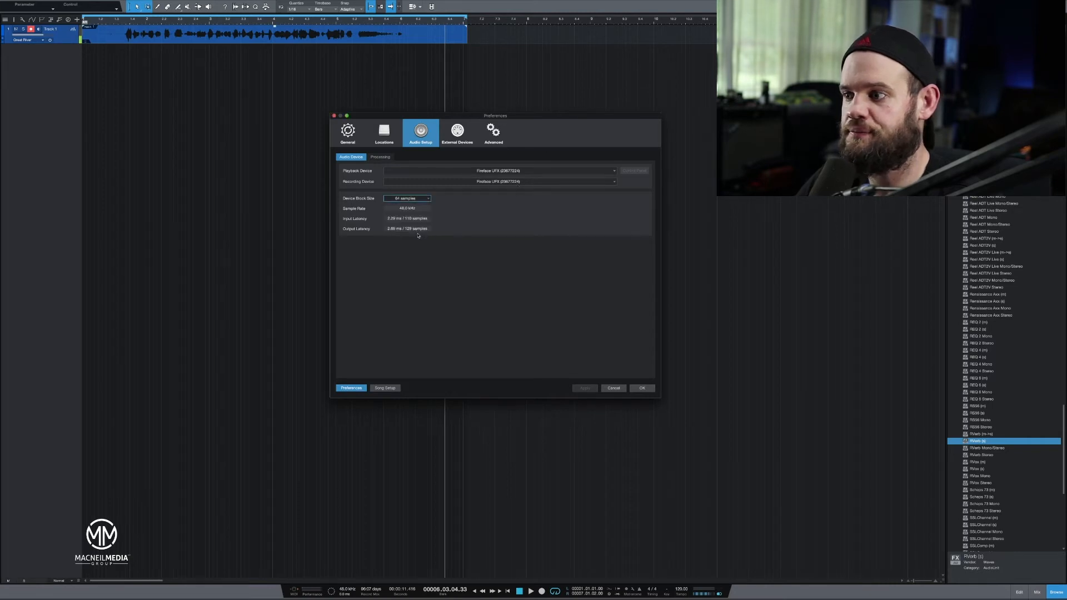
pyautogui.click(641, 388)
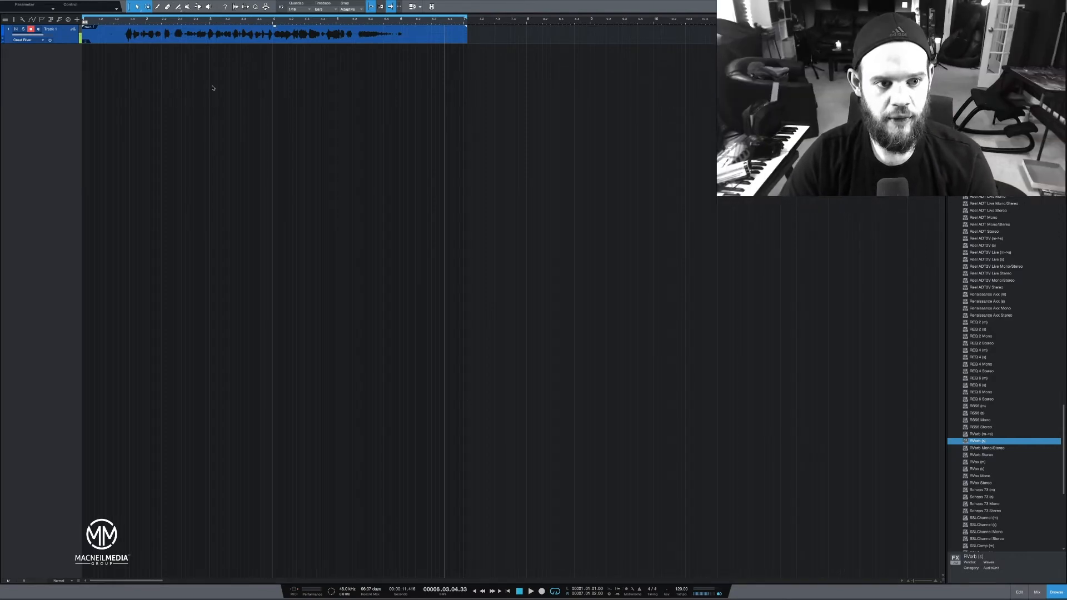
# Take the song window out of full-screen mode to reveal the desktop and dock.
pyautogui.click(385, 52)
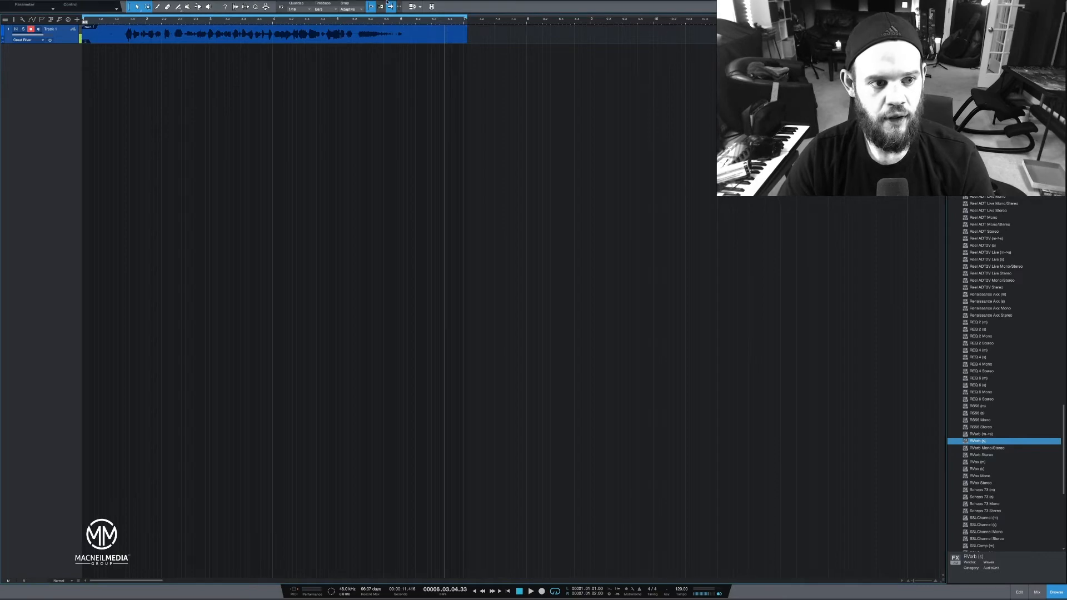
pyautogui.moveTo(13, 1)
pyautogui.click(16, 10)
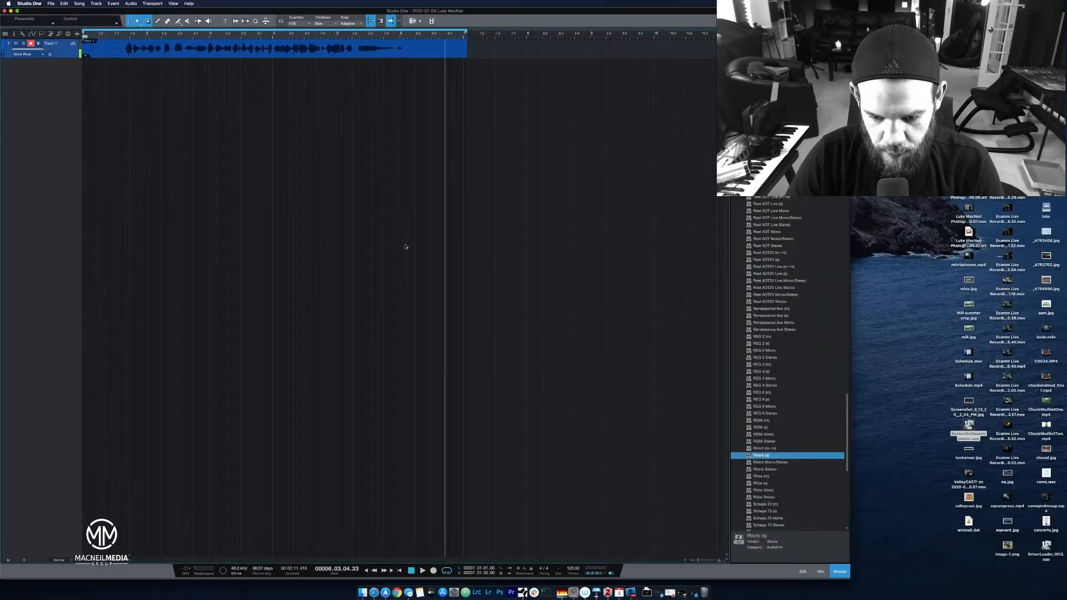
# Bring up the TotalMix FX mixer, and resize and reposition the Studio One song window so it partly overlaps the mixer.
pyautogui.click(573, 592)
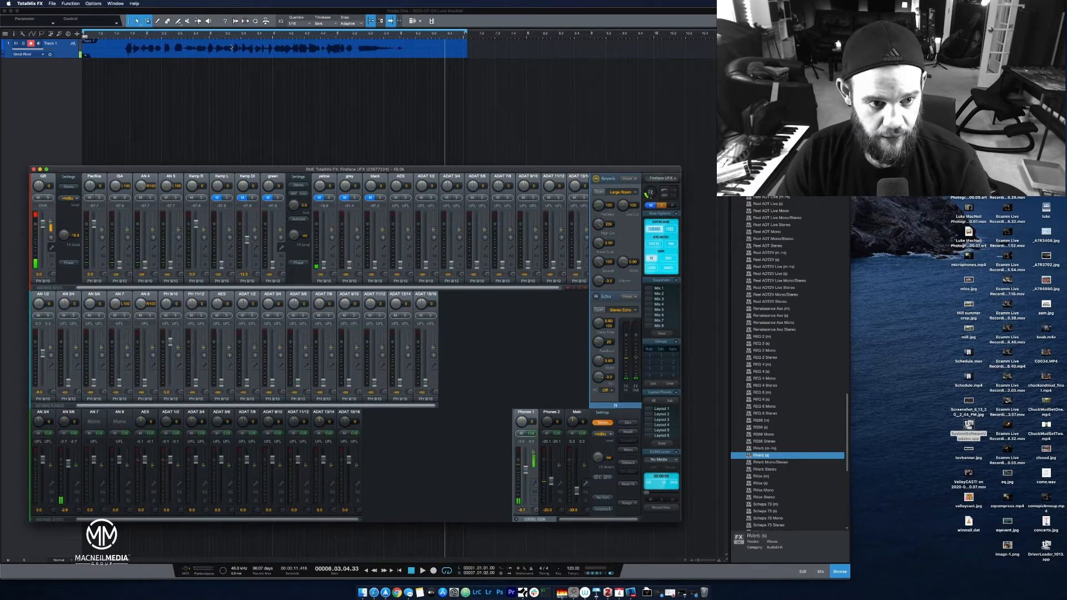
pyautogui.click(156, 37)
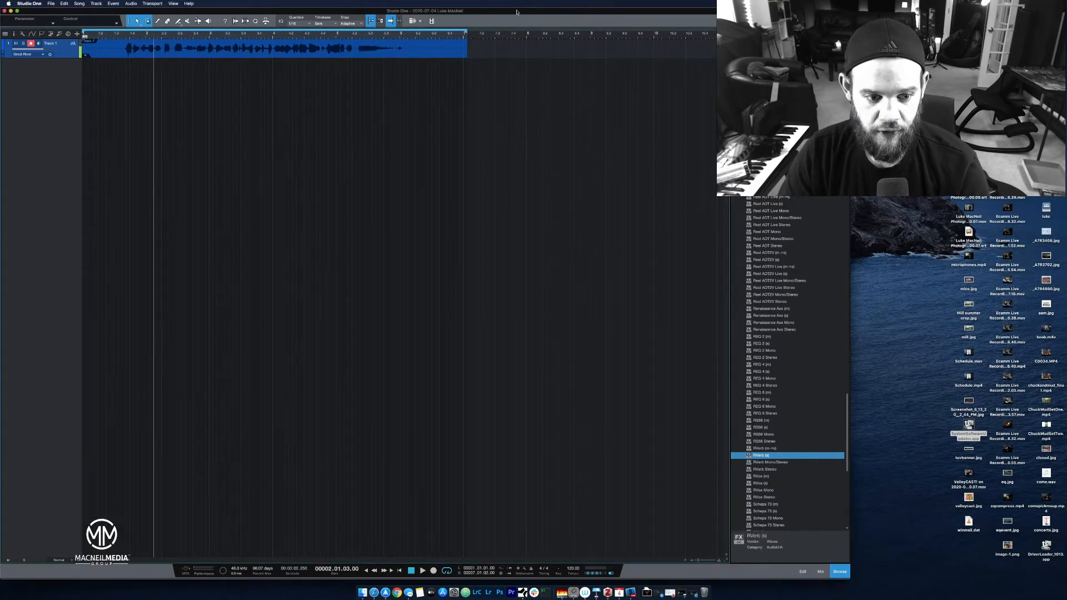
pyautogui.doubleClick(516, 11)
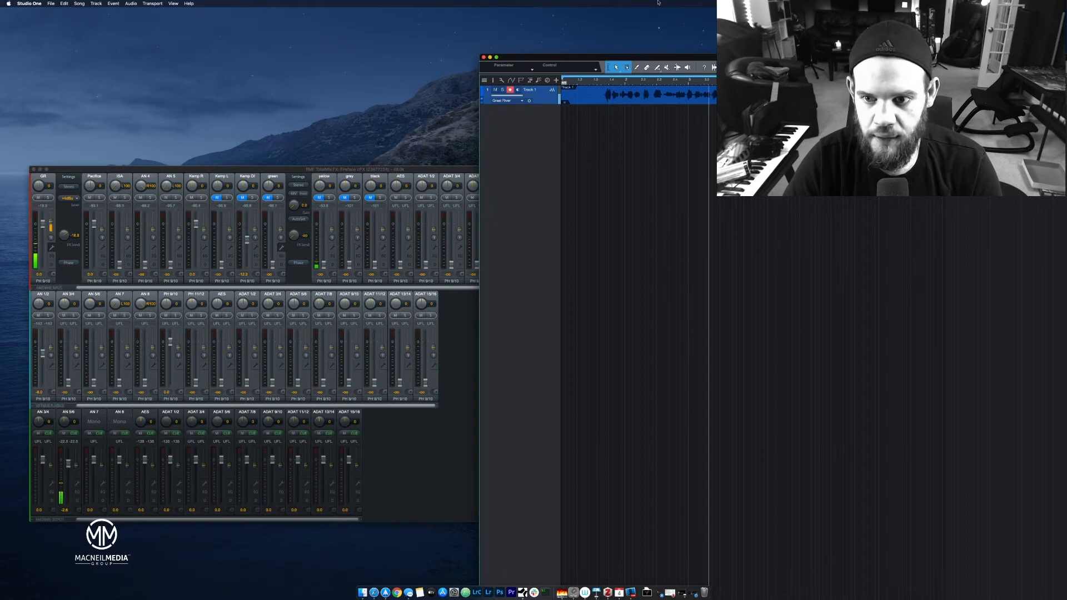
pyautogui.moveTo(826, 57); pyautogui.dragTo(568, 3)
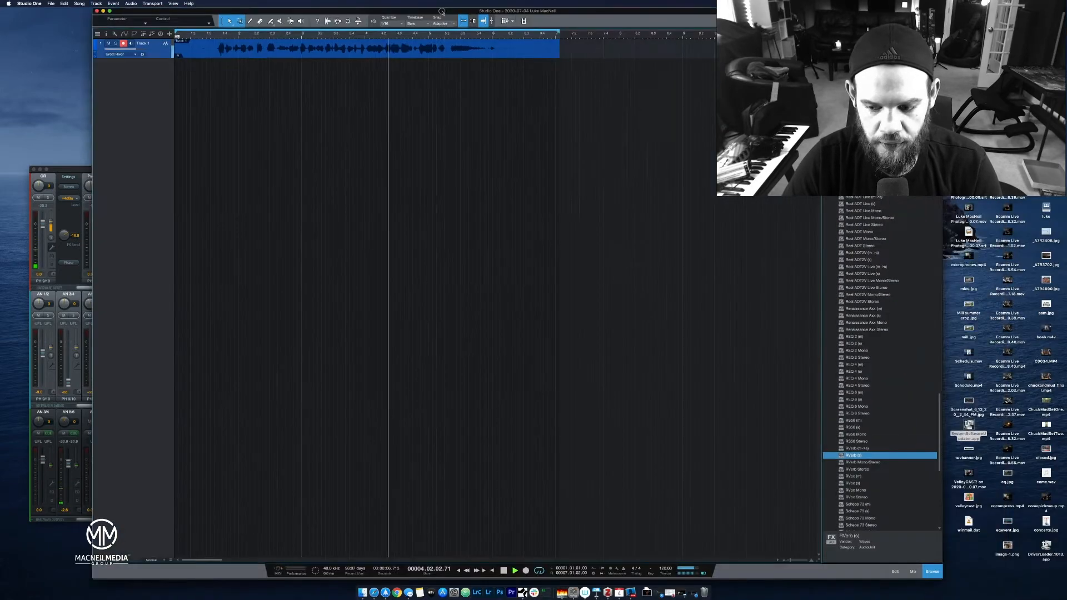
# Show the mix console, enable input monitoring on Track 1 during playback, and stop the transport.
pyautogui.click(897, 574)
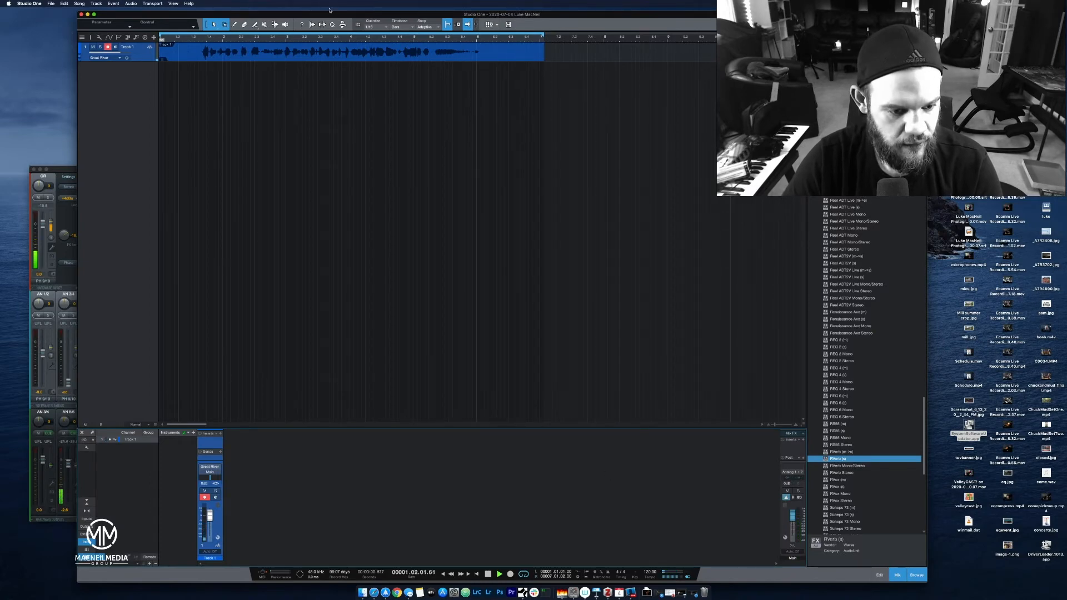
pyautogui.click(216, 497)
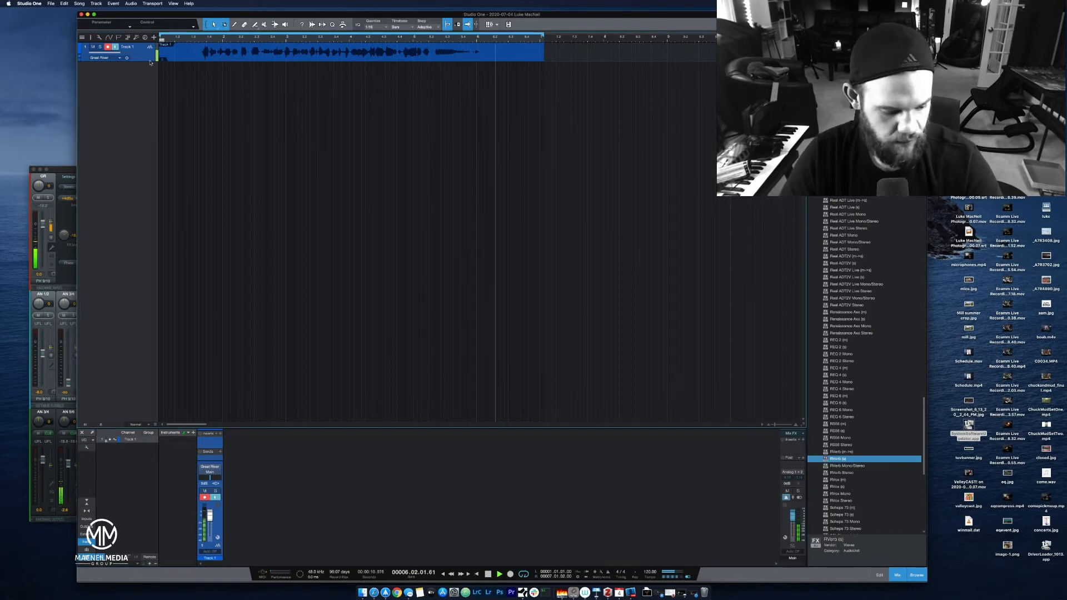
pyautogui.press('space')
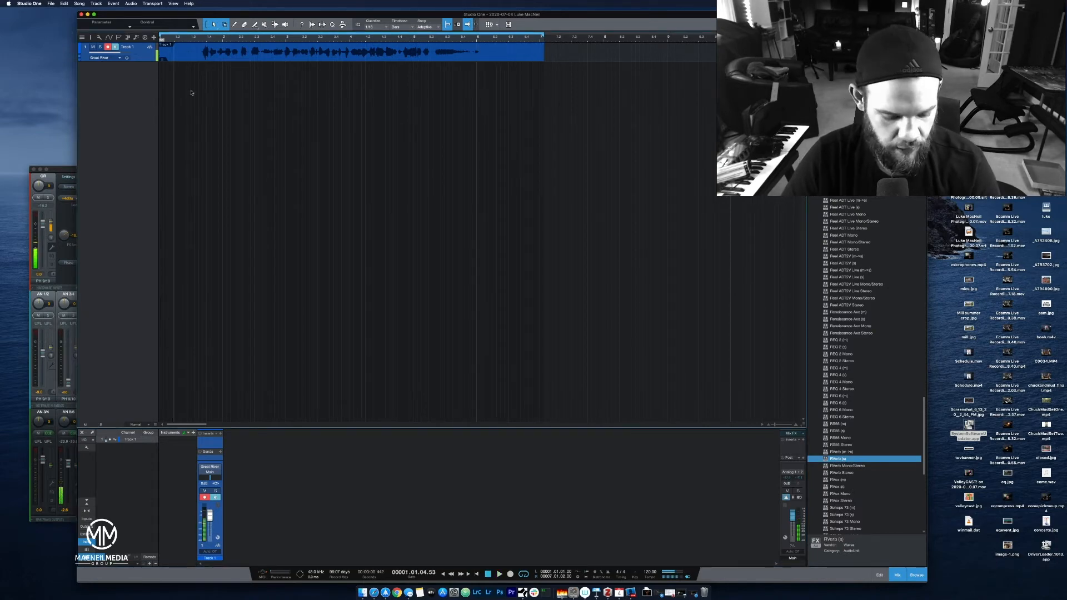
# Quit Studio One without saving the song changes and answer the question about deleting the recorded files.
pyautogui.press('super+q')
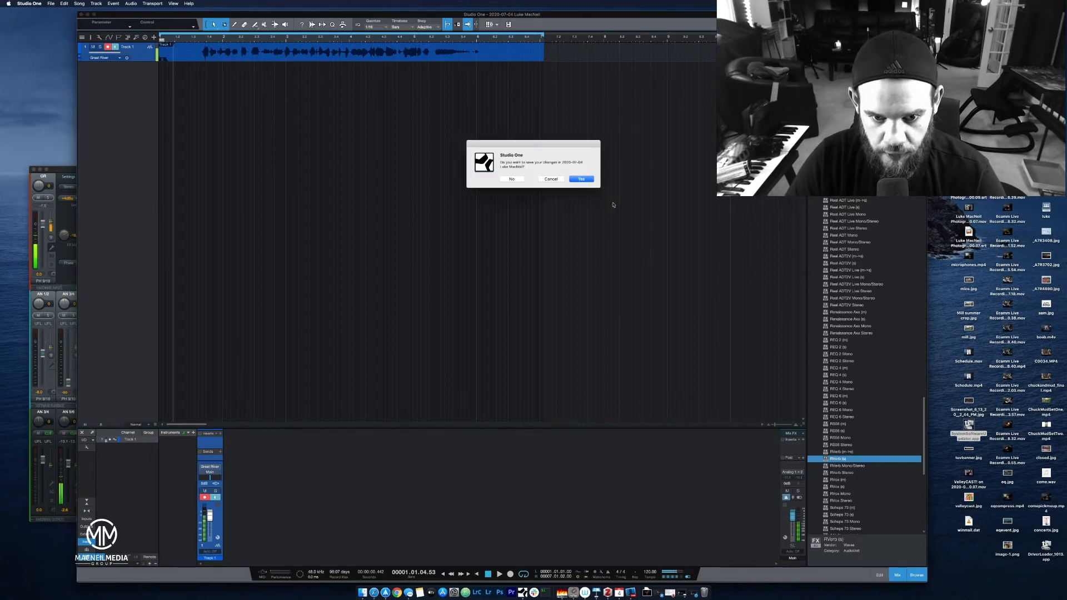
pyautogui.click(512, 179)
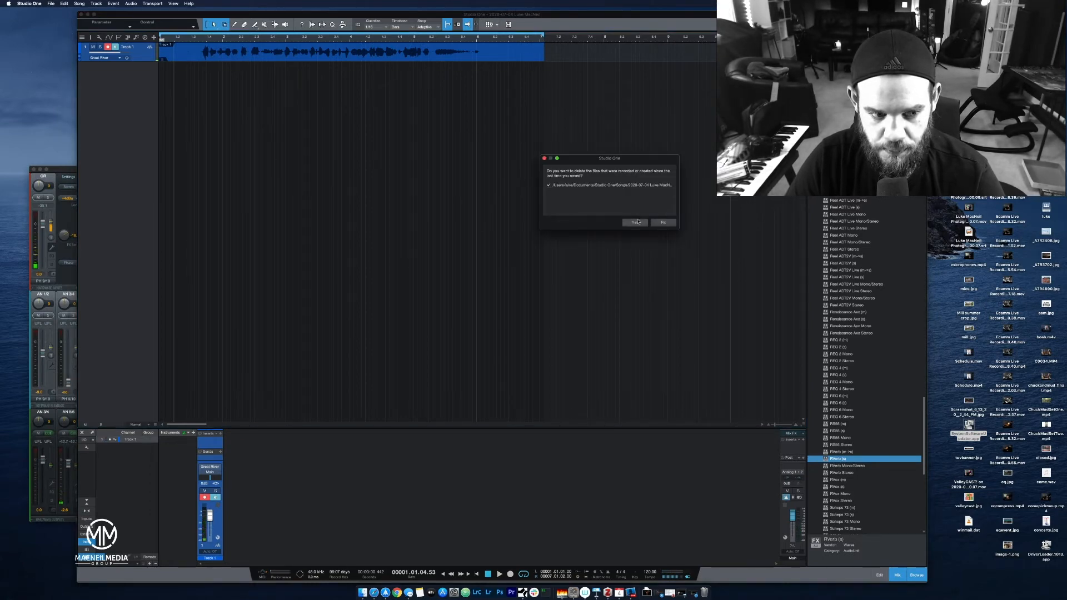
pyautogui.click(661, 223)
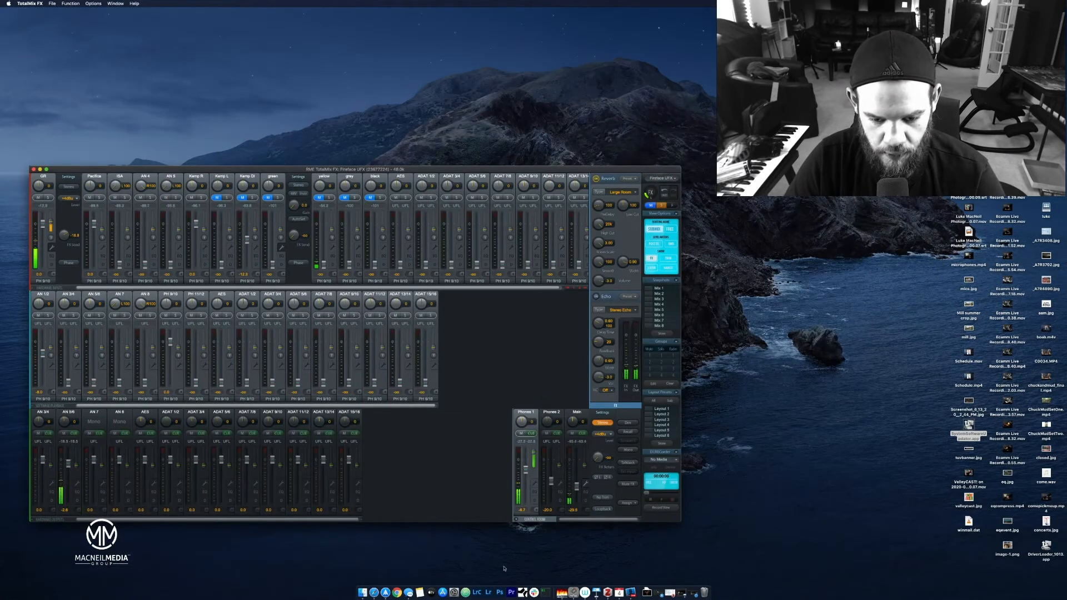
# Relaunch Studio One and create a new song.
pyautogui.click(523, 593)
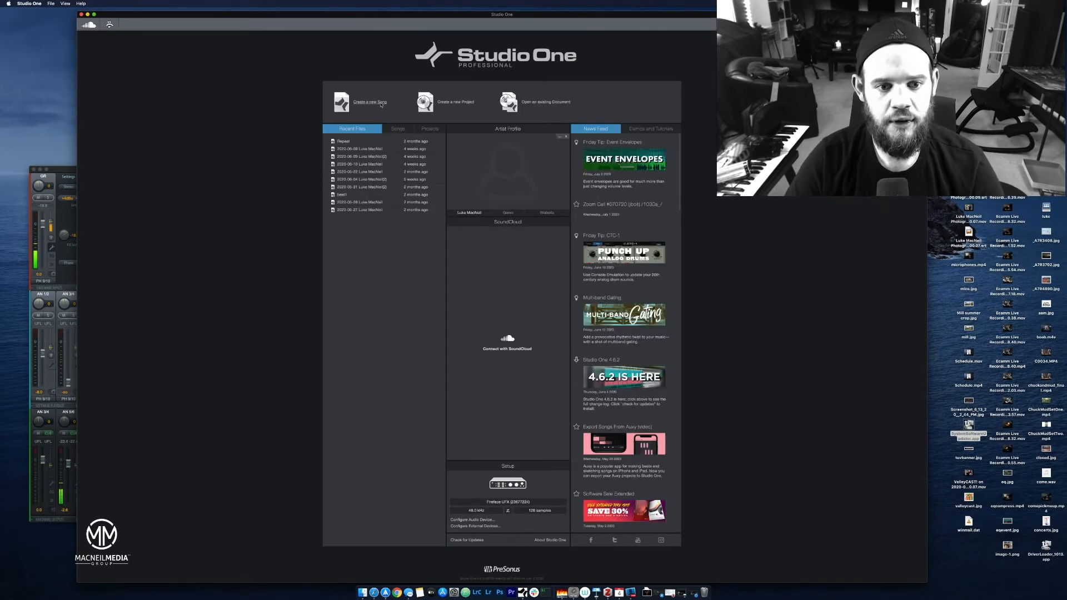
pyautogui.click(382, 102)
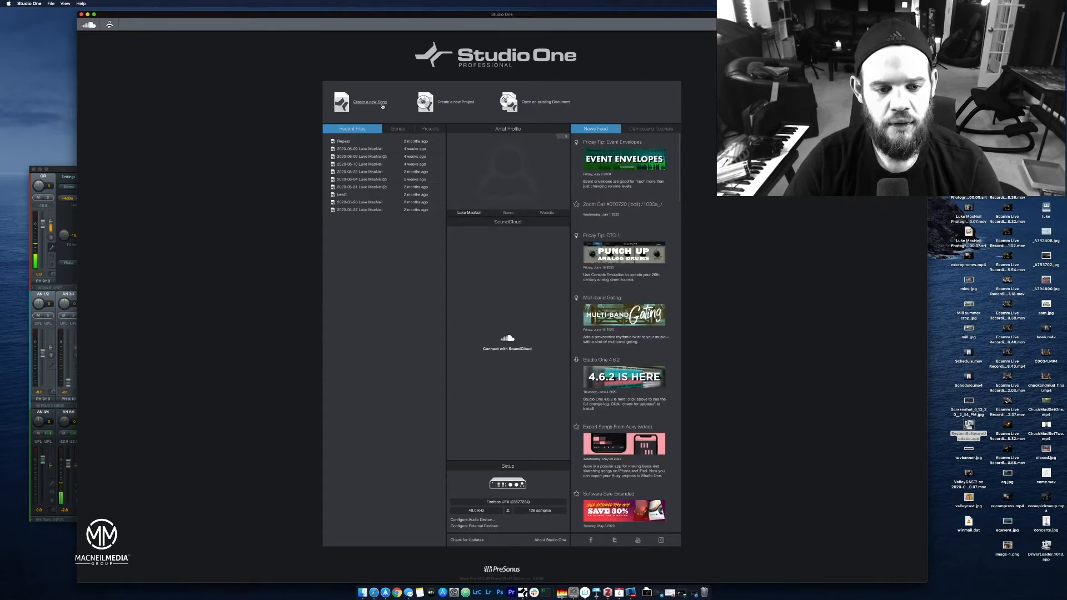
pyautogui.click(482, 425)
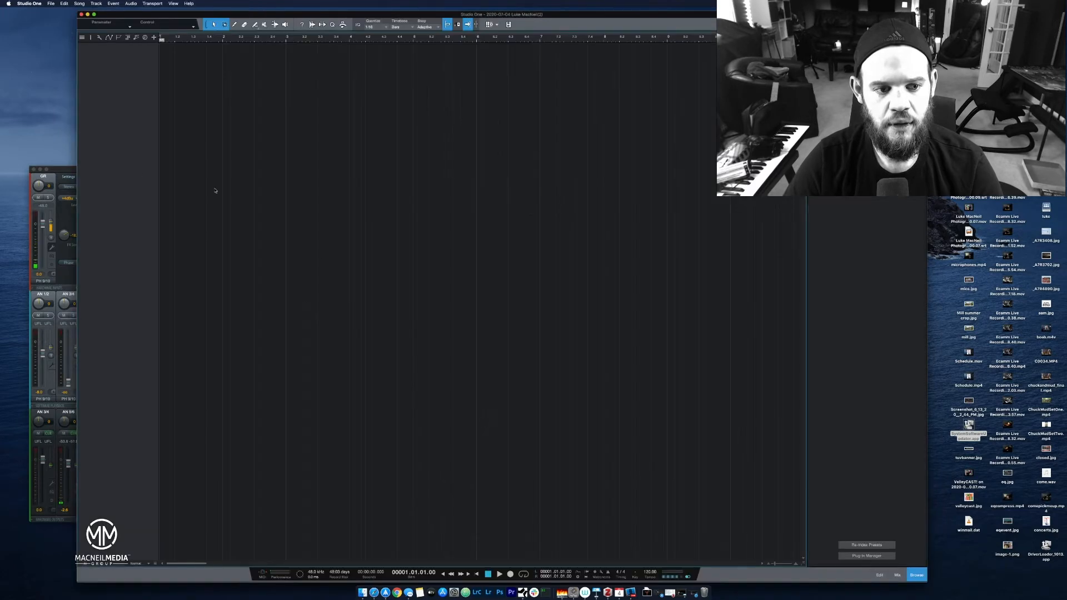
# Add a mono audio track to the empty song and record a take of about 14 seconds on it.
pyautogui.rightClick(132, 174)
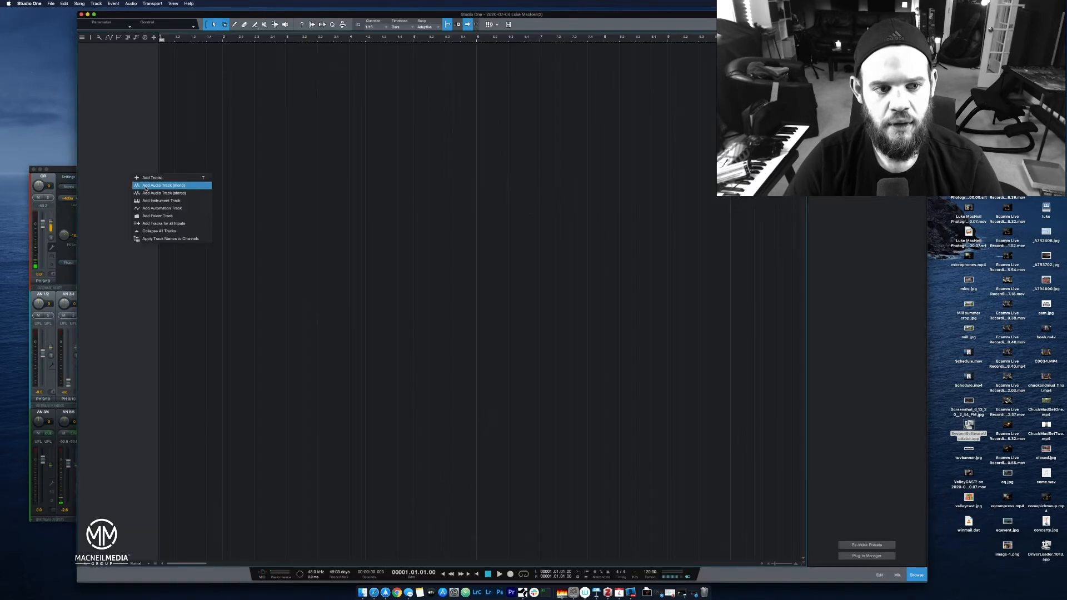
pyautogui.click(146, 187)
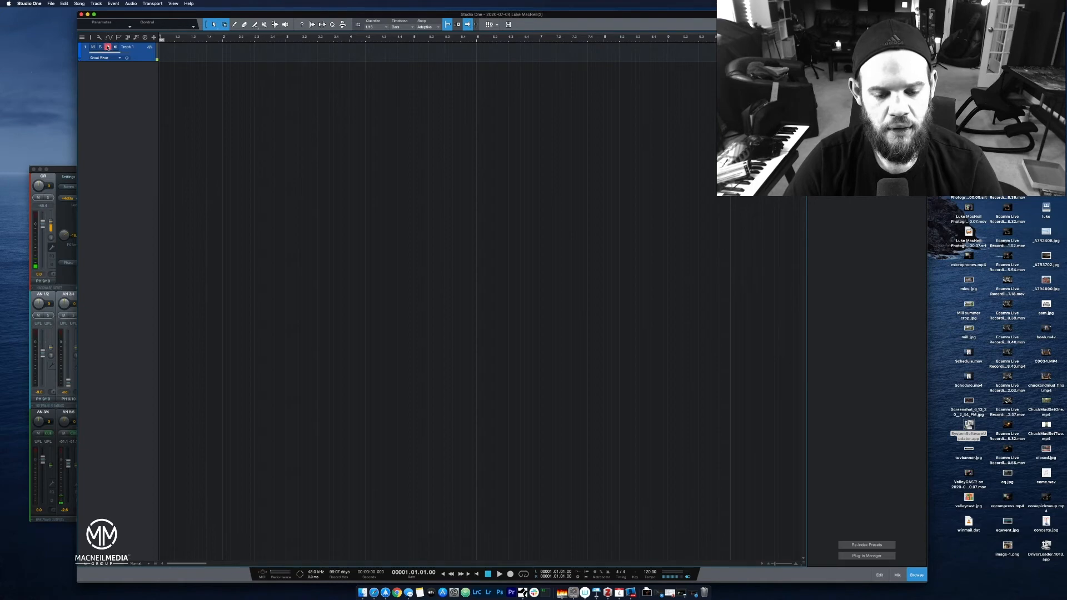
pyautogui.click(511, 574)
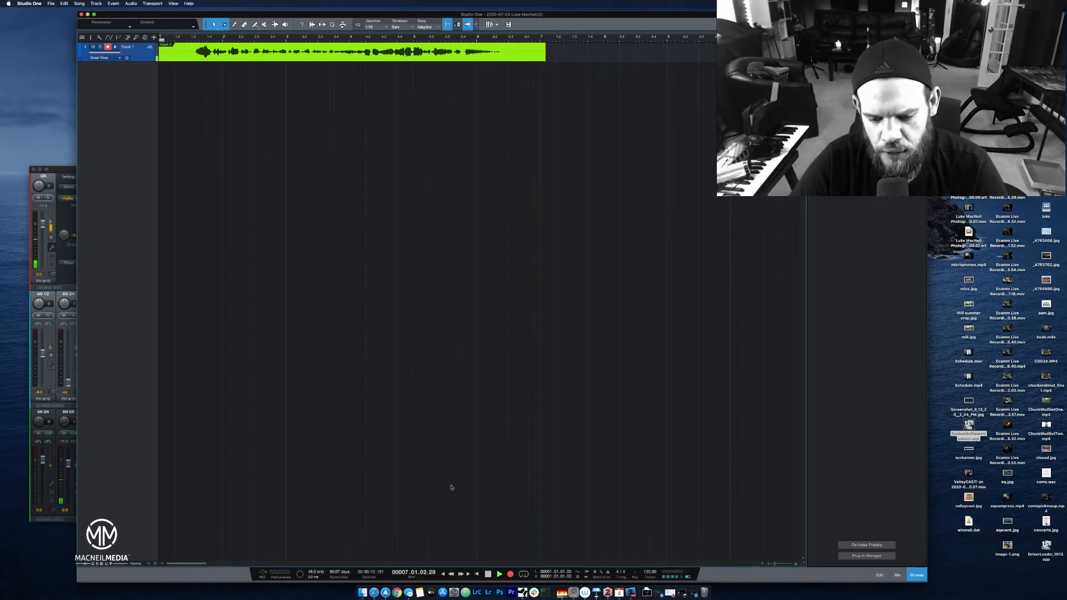
pyautogui.click(488, 574)
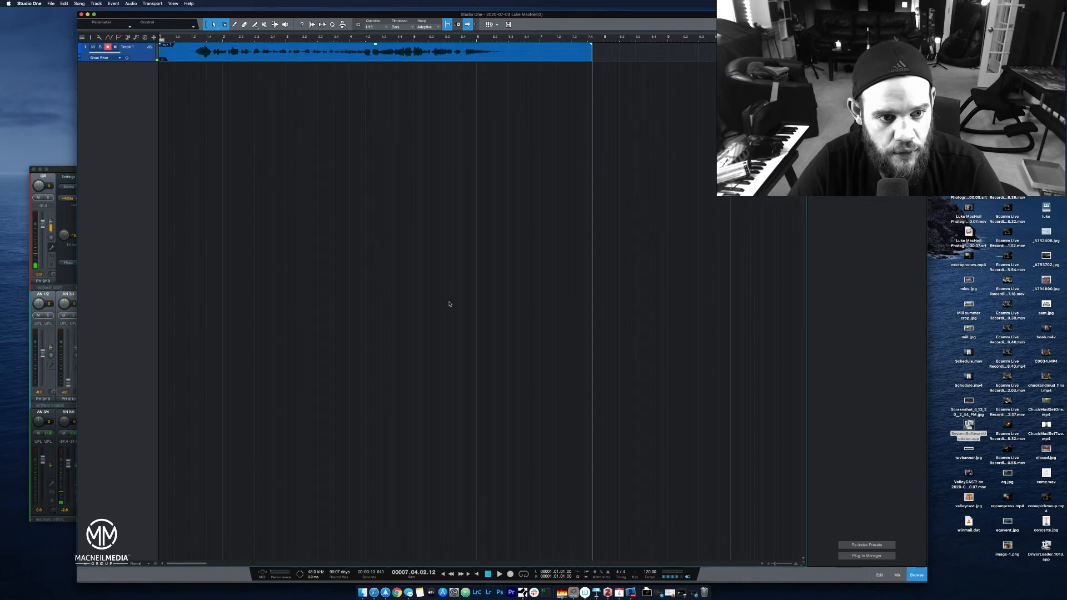
# Play the recorded take back from near its start and show the mix console below the arrangement.
pyautogui.click(194, 37)
pyautogui.press('space')
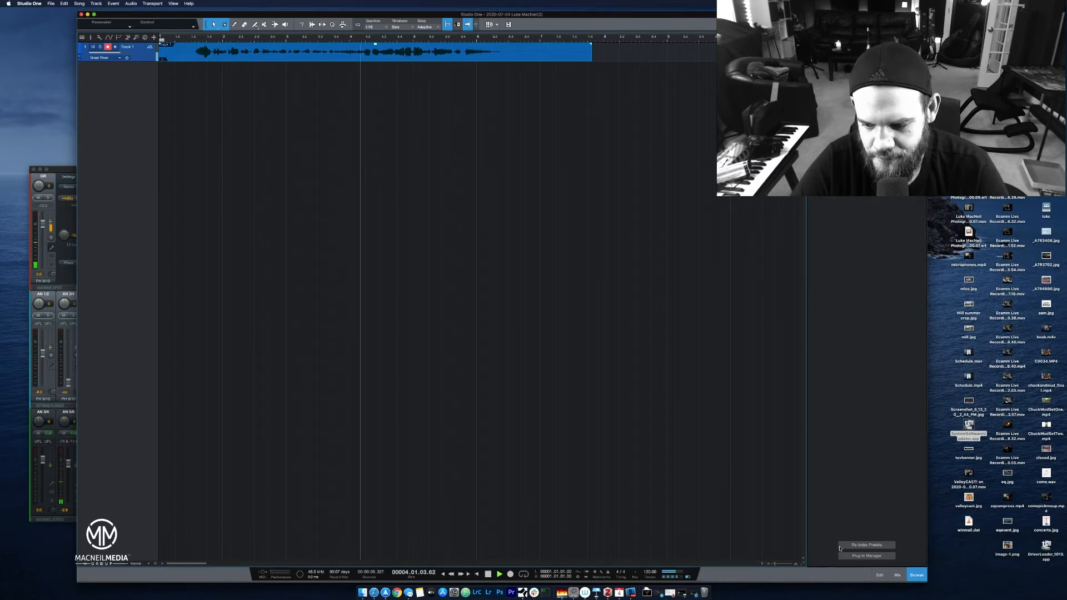
pyautogui.click(898, 576)
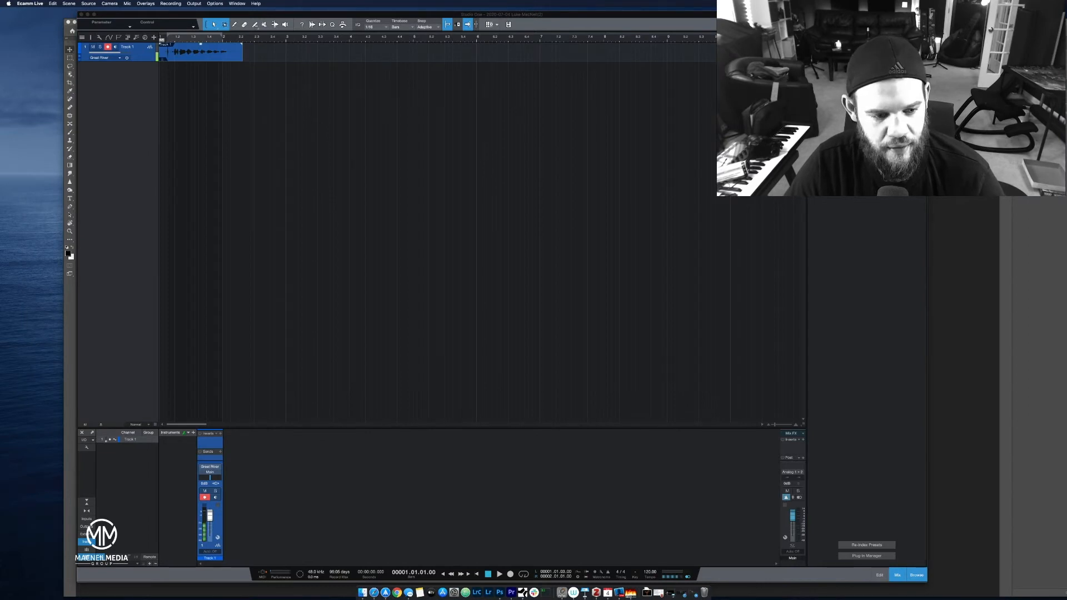
# Return from Ecamm Live to Studio One and record a take of about 15 seconds on Track 1 from the song start.
pyautogui.click(68, 3)
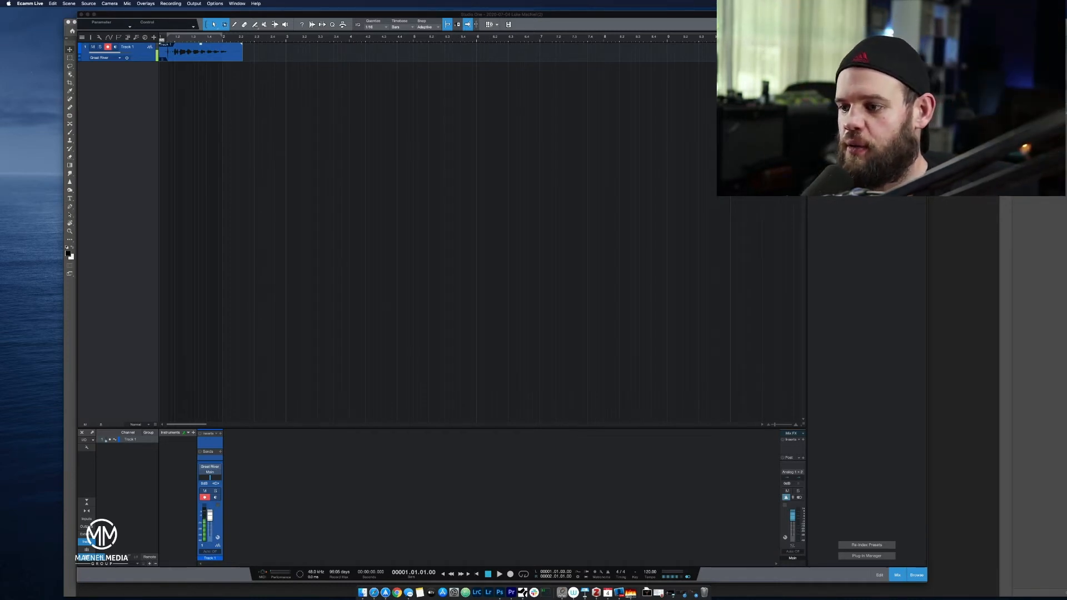
pyautogui.click(489, 574)
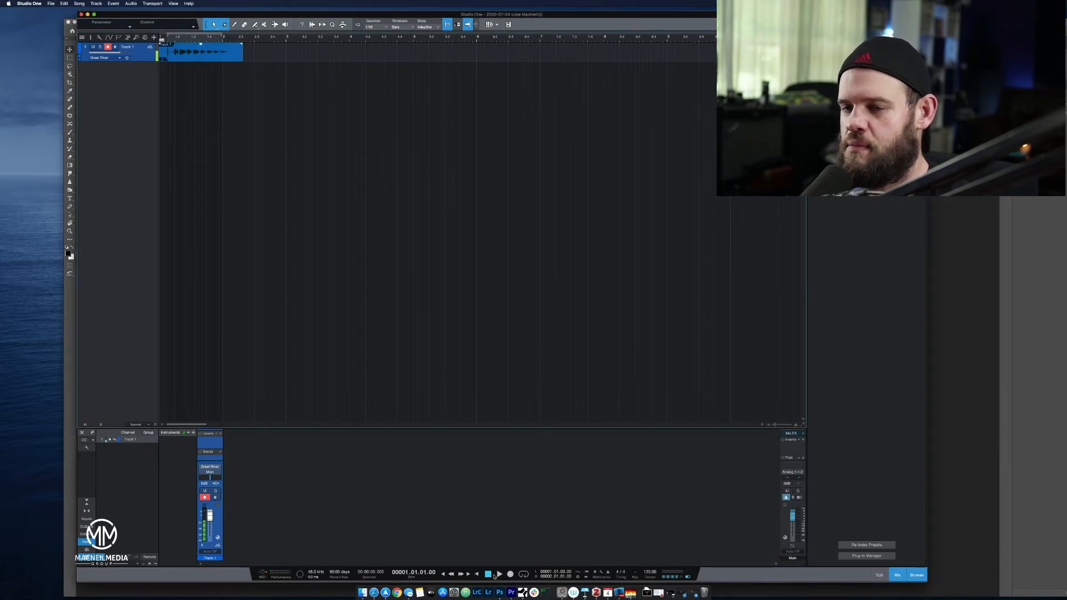
pyautogui.click(510, 574)
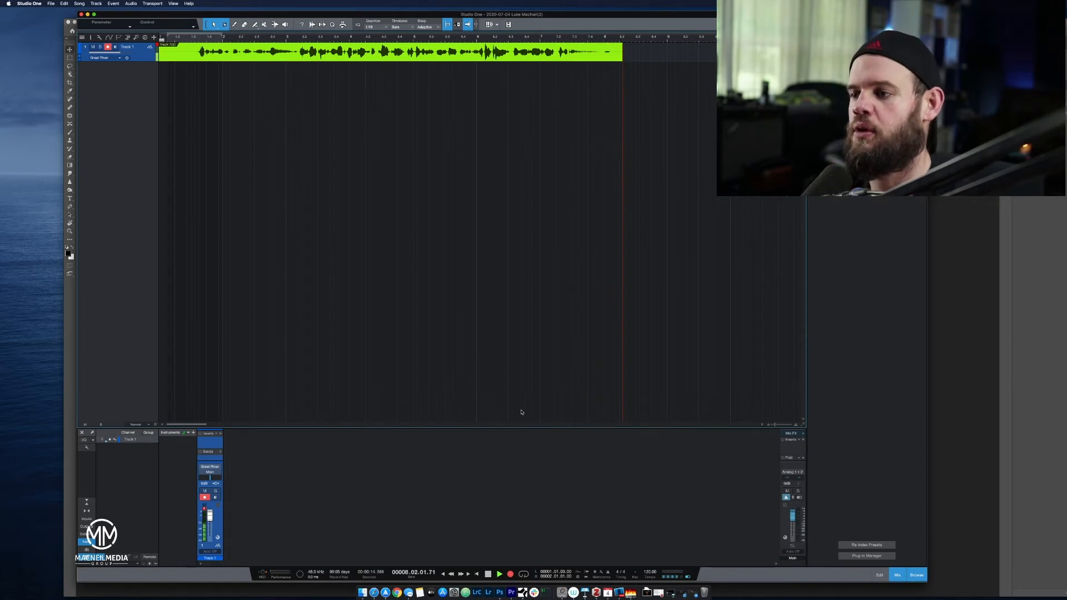
pyautogui.press('space')
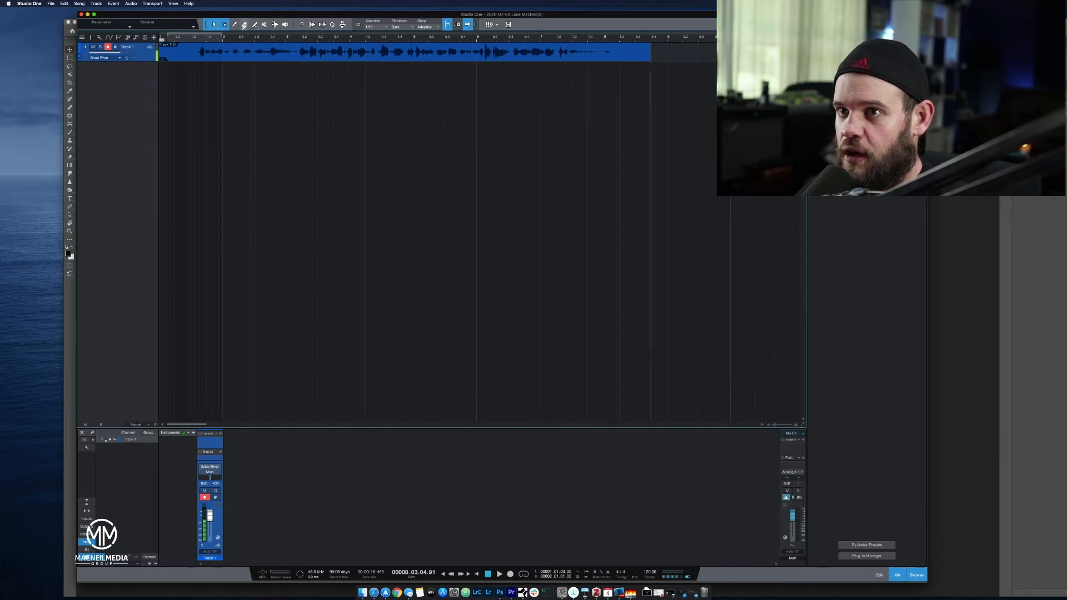
# Set the loop range along the recorded clip up to its end and play the take back.
pyautogui.moveTo(618, 39); pyautogui.dragTo(654, 38)
pyautogui.press('/')
pyautogui.press('space')
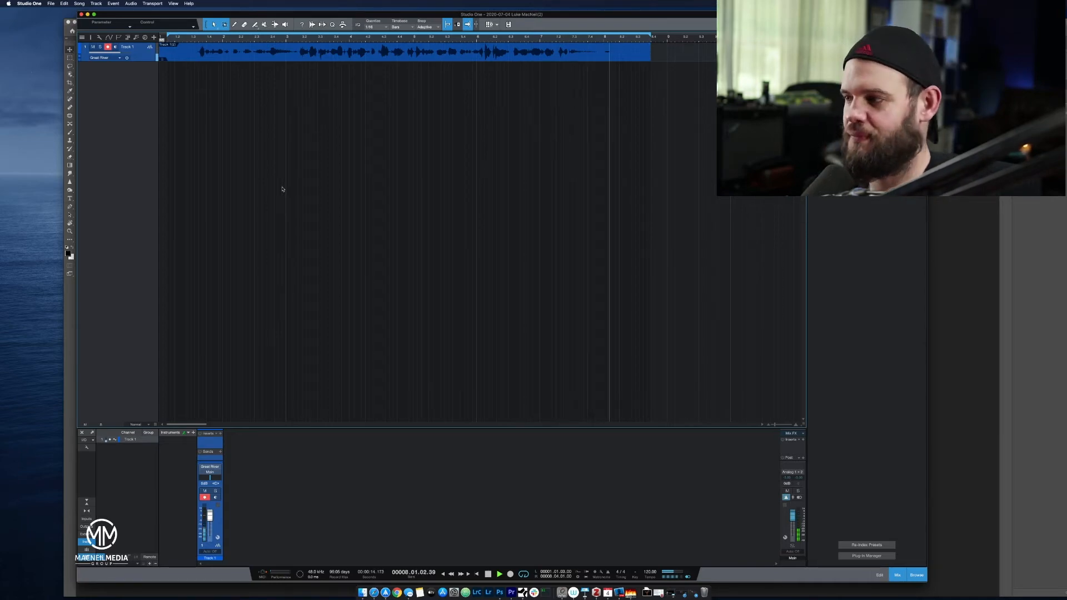
pyautogui.press('space')
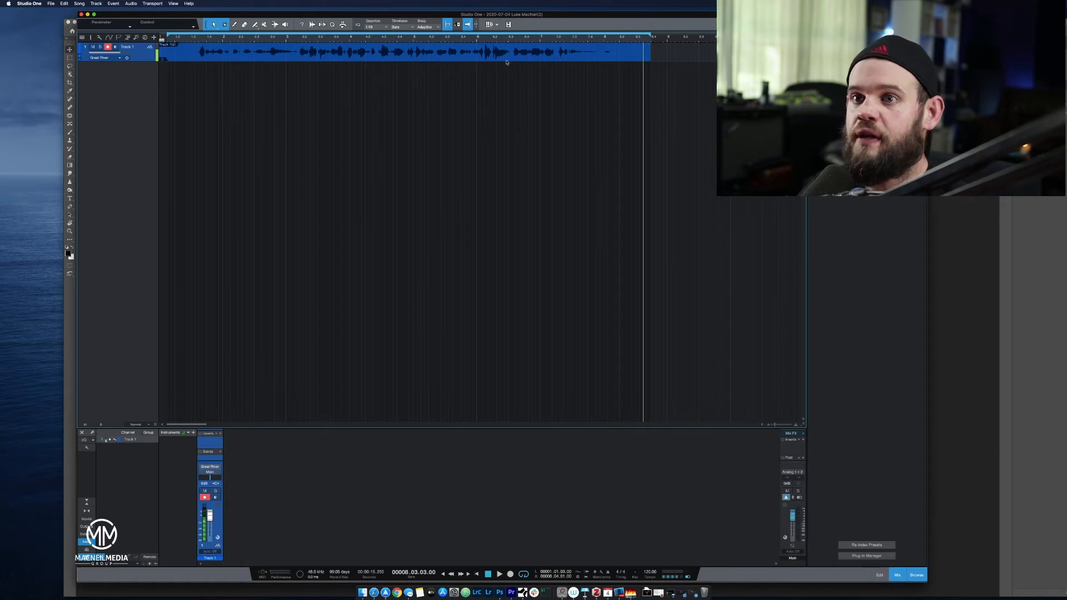
# Find RVerb Mono/Stereo among the Waves effects and insert it on Track 1.
pyautogui.click(190, 38)
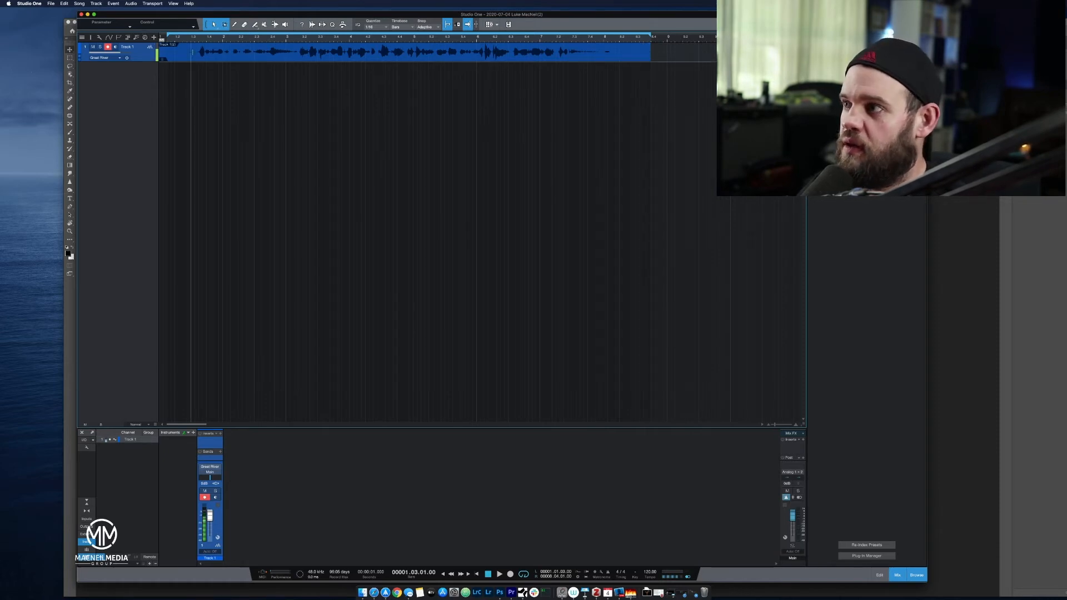
pyautogui.press('F7')
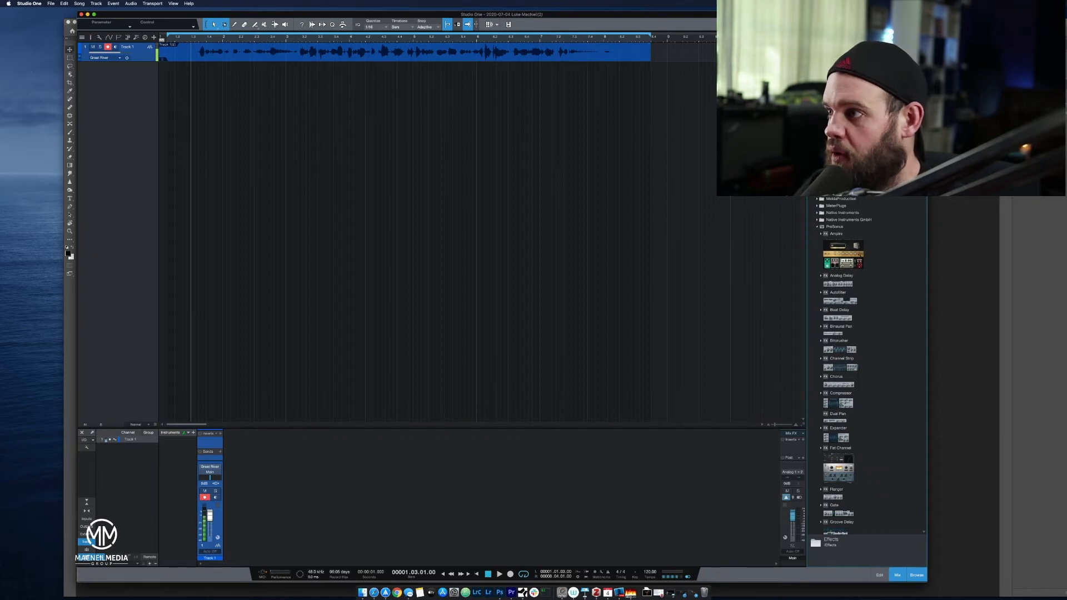
pyautogui.scroll(-20, 858, 347)
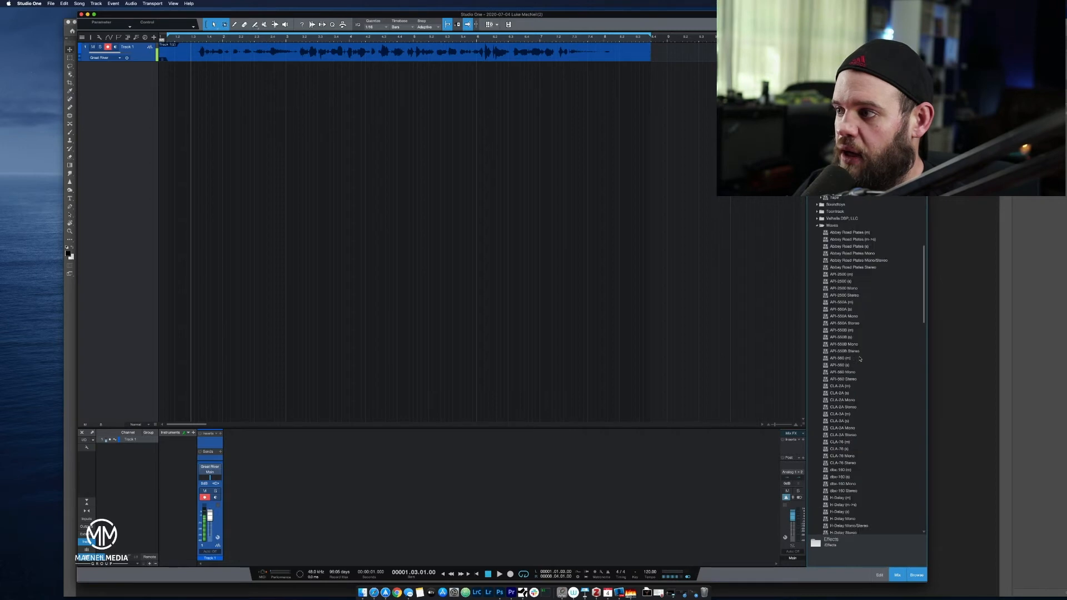
pyautogui.scroll(-14, 859, 360)
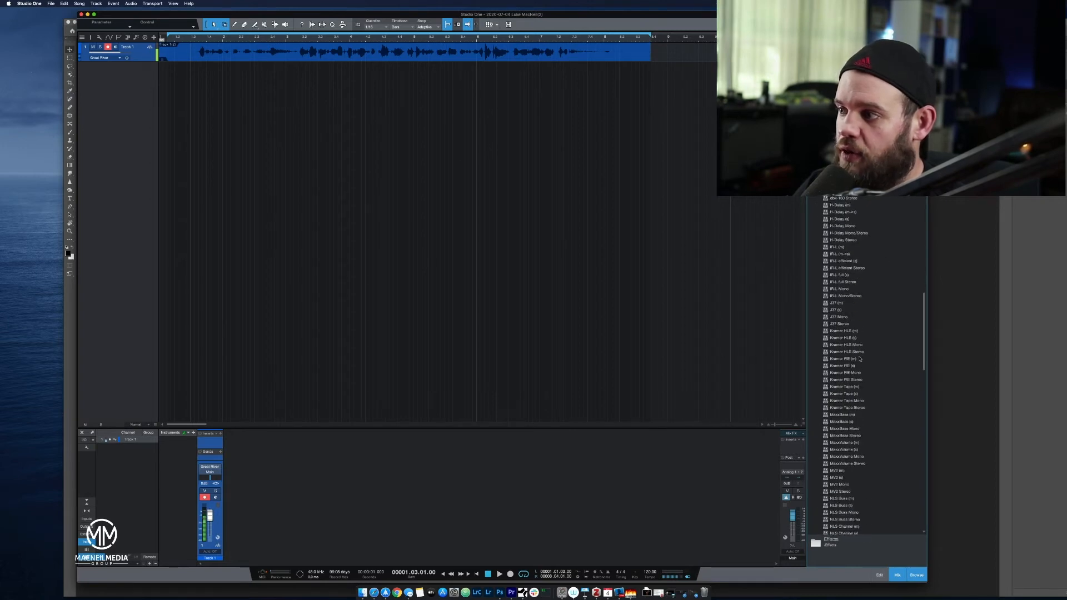
pyautogui.scroll(-14, 859, 359)
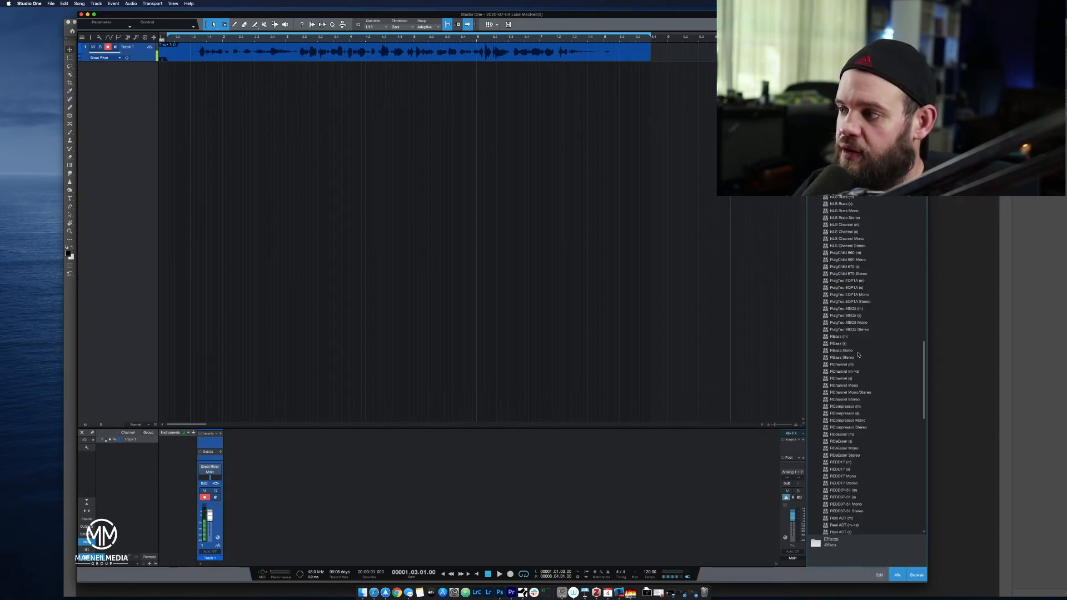
pyautogui.scroll(-5, 864, 401)
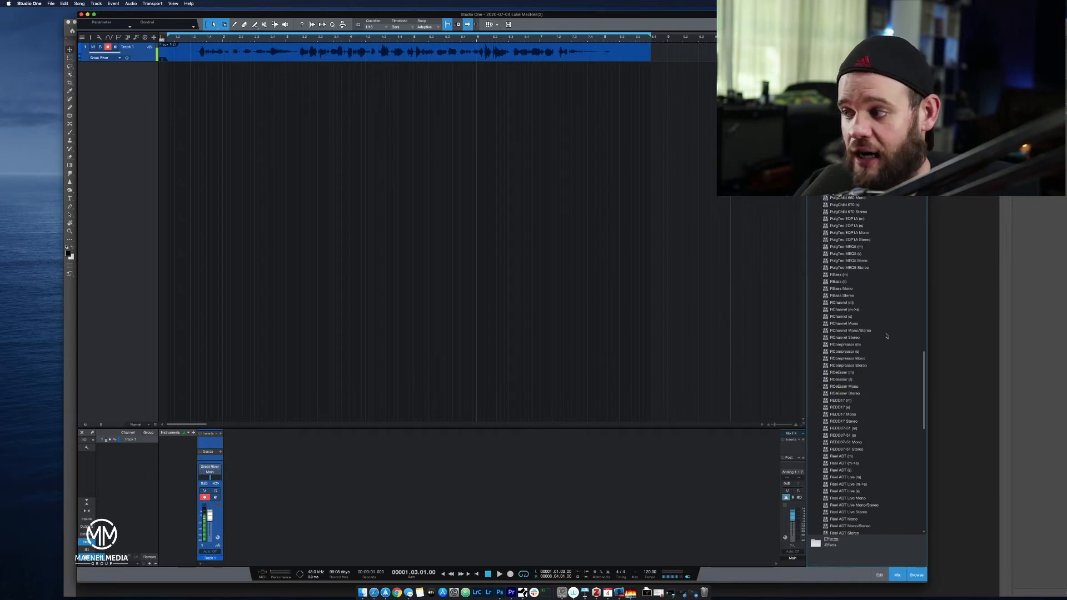
pyautogui.scroll(-8, 880, 316)
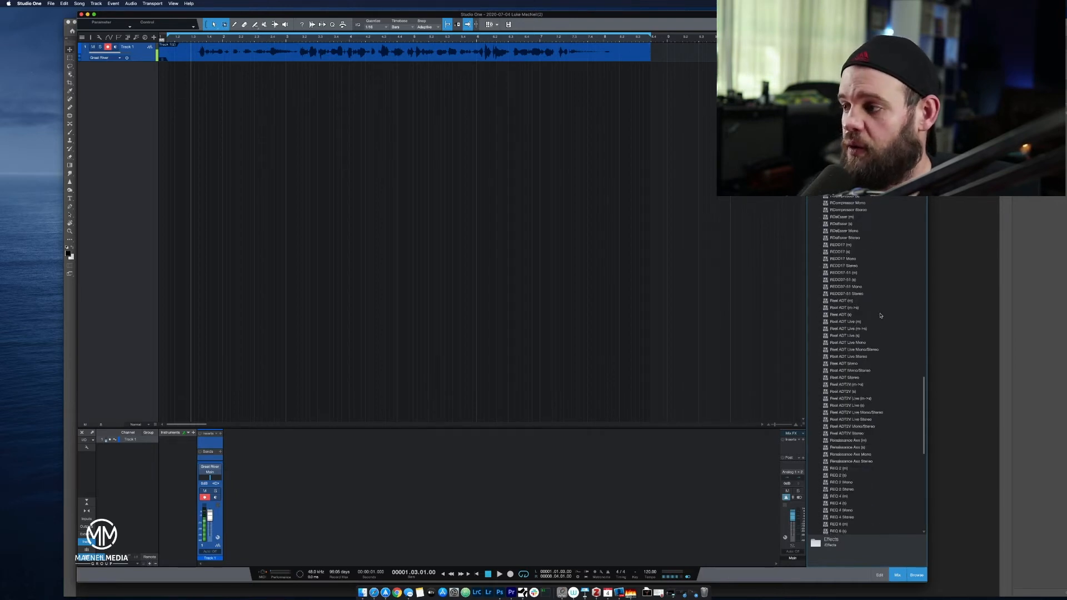
pyautogui.scroll(-6, 845, 394)
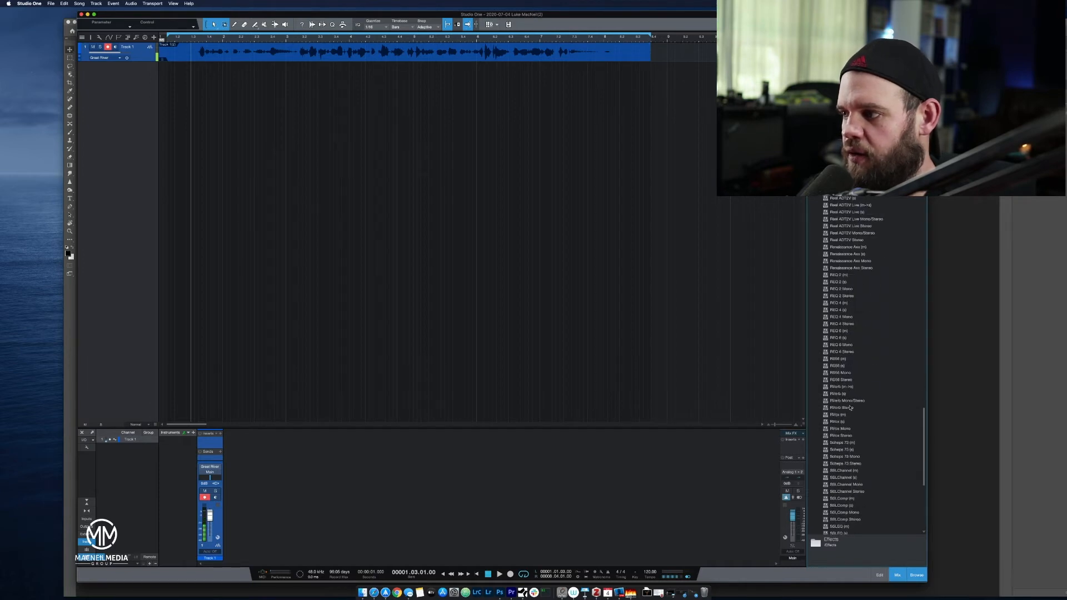
pyautogui.click(849, 408)
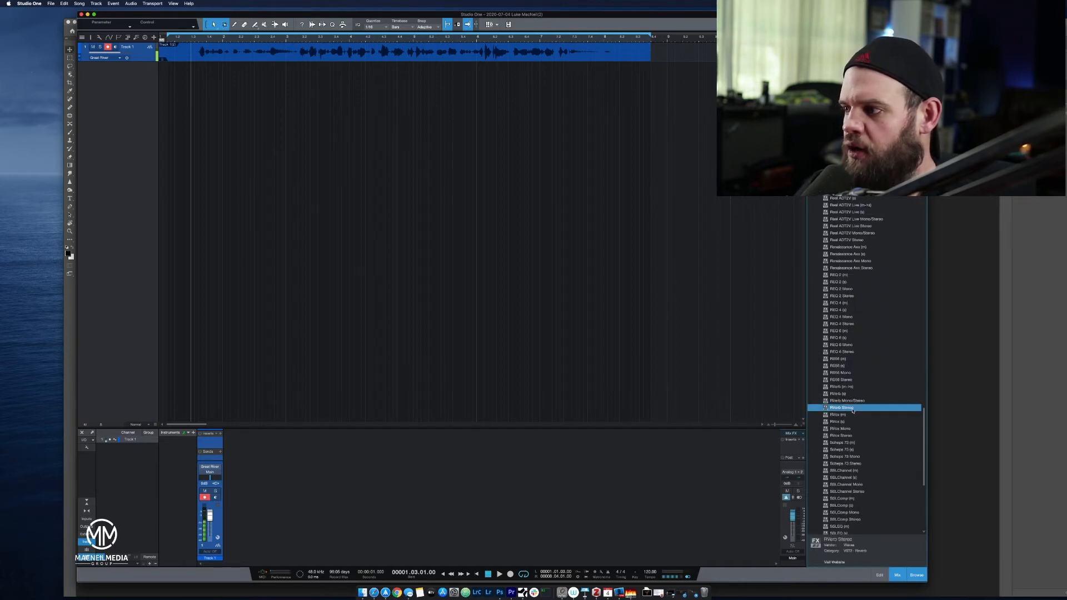
pyautogui.click(843, 394)
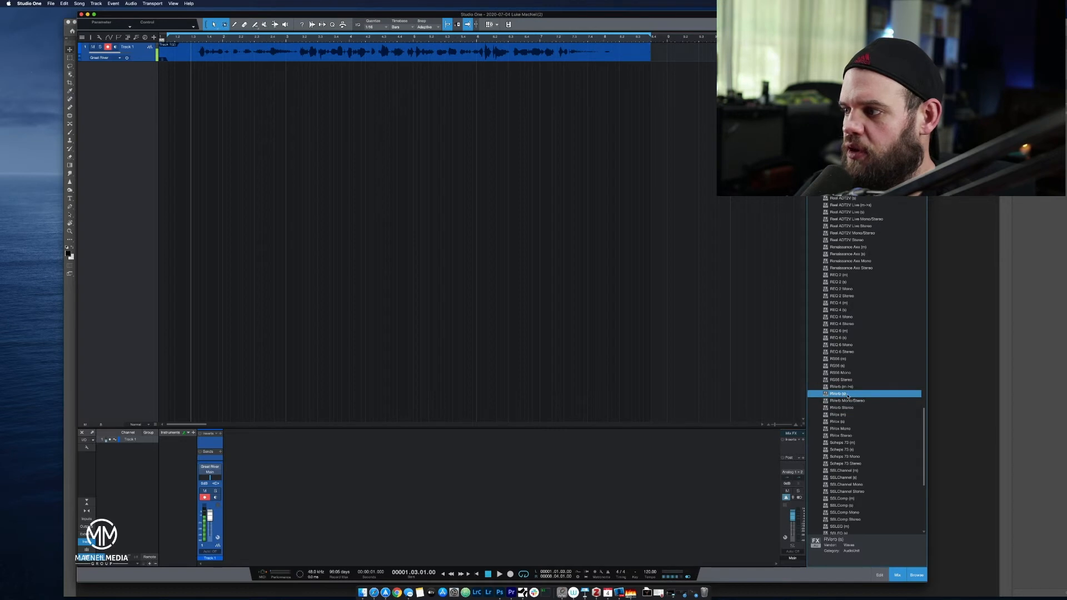
pyautogui.click(855, 401)
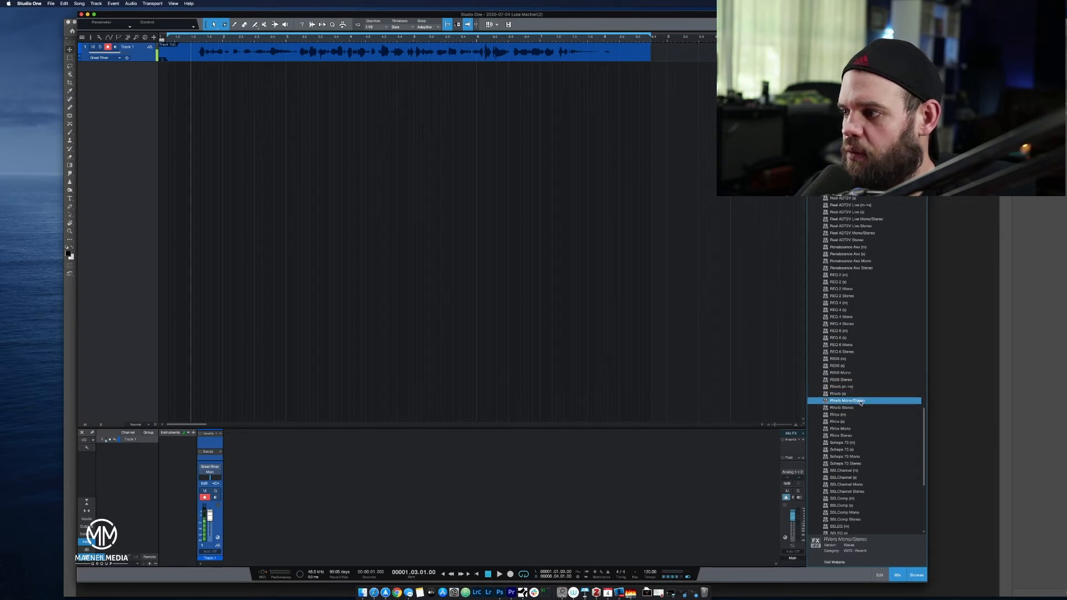
pyautogui.moveTo(861, 403); pyautogui.dragTo(240, 50)
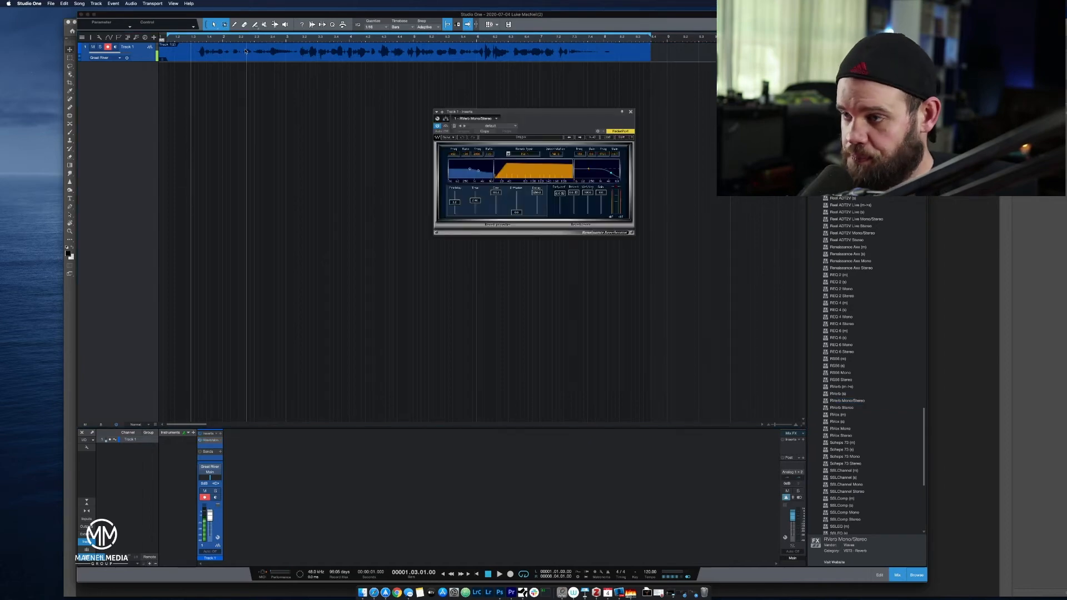
# Lower the RVerb's reverb level to its minimum and play back part of the take.
pyautogui.moveTo(525, 114); pyautogui.dragTo(439, 211)
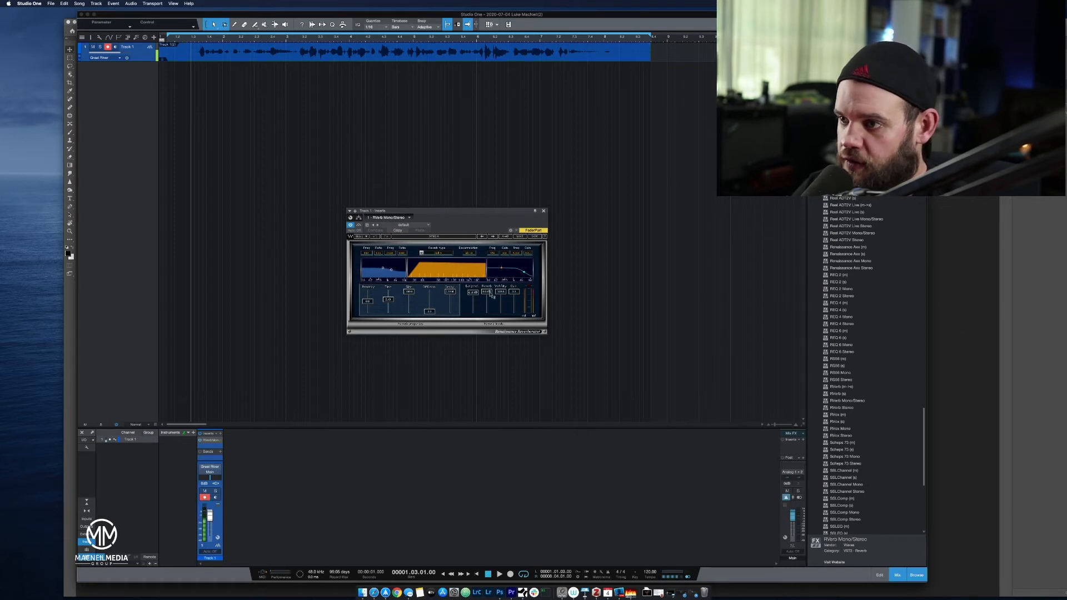
pyautogui.moveTo(491, 294); pyautogui.dragTo(493, 338)
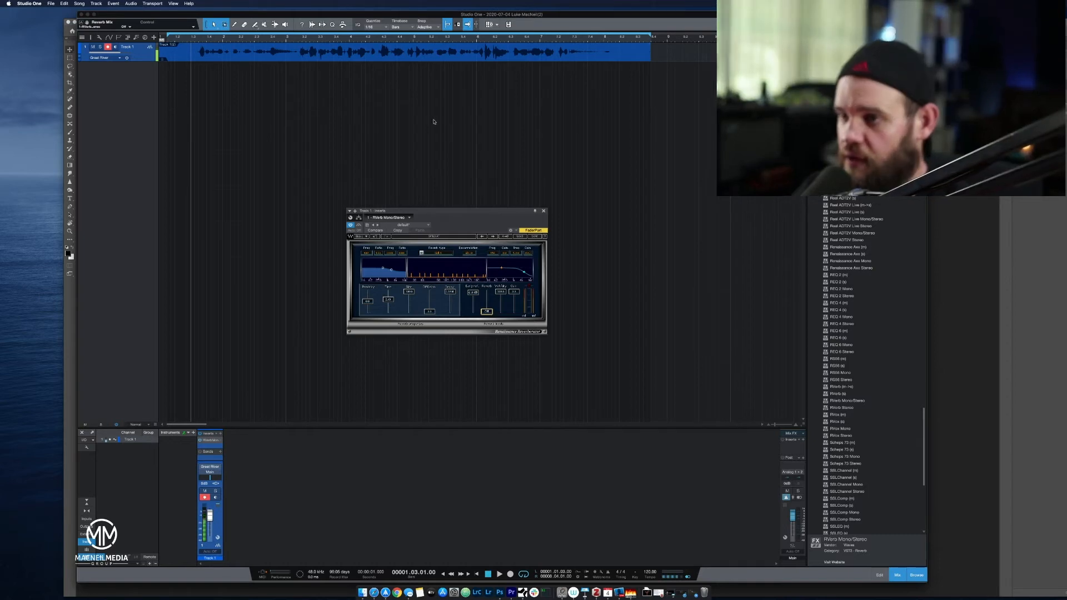
pyautogui.press('space')
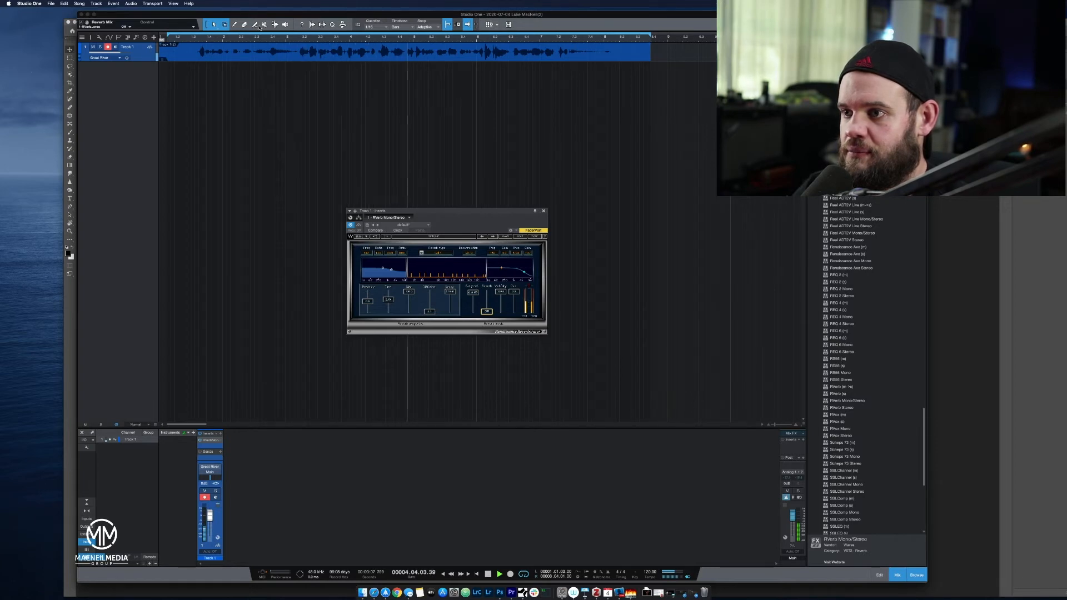
pyautogui.press('space')
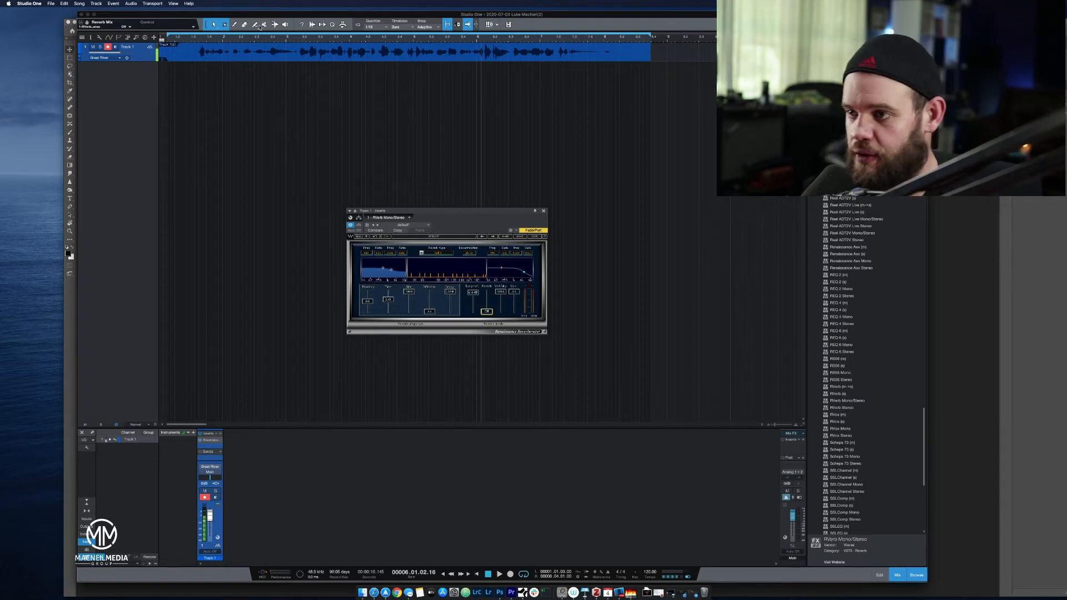
# Set the reverb type to Room and play the take from near its start.
pyautogui.click(422, 256)
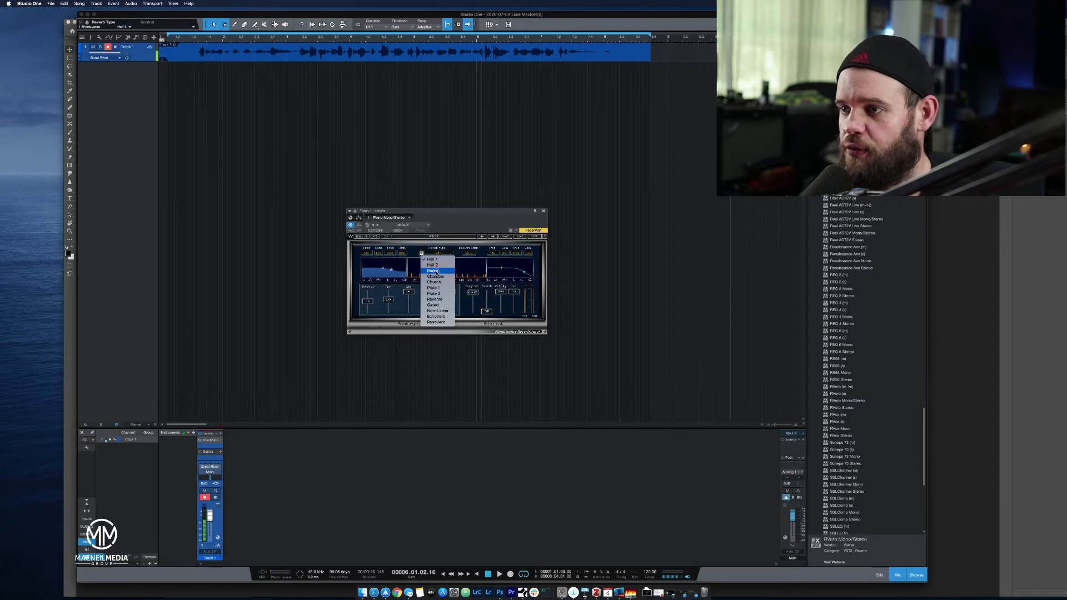
pyautogui.click(436, 273)
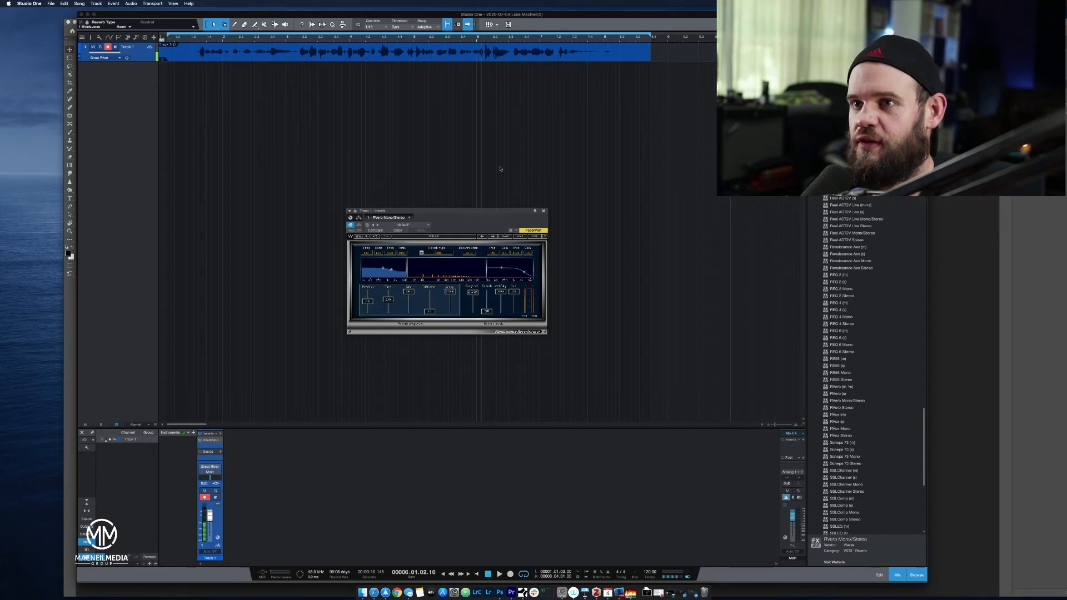
pyautogui.click(189, 37)
pyautogui.press('space')
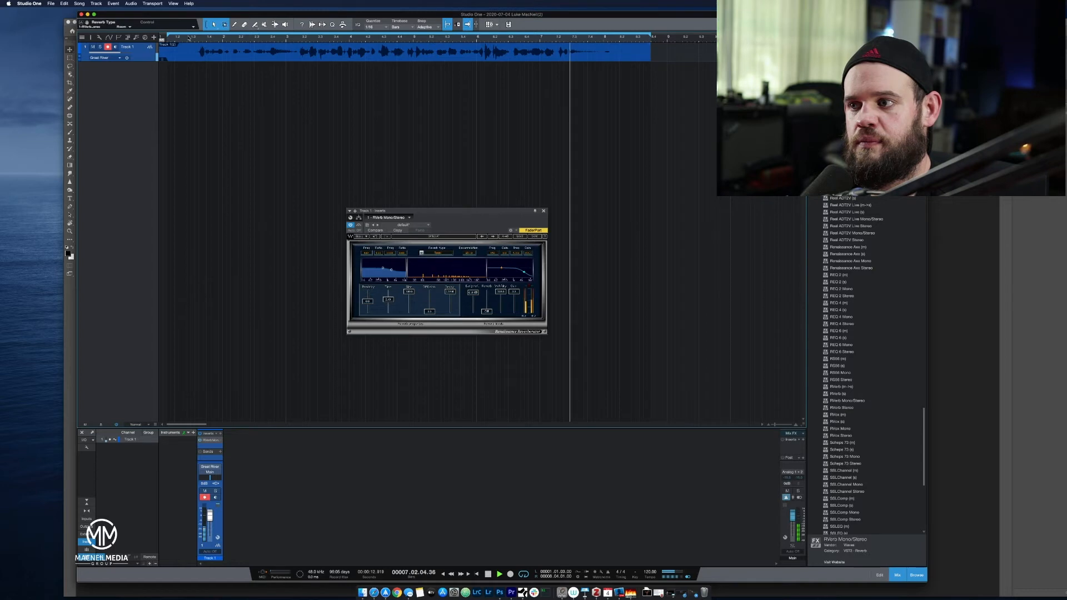
pyautogui.press('space')
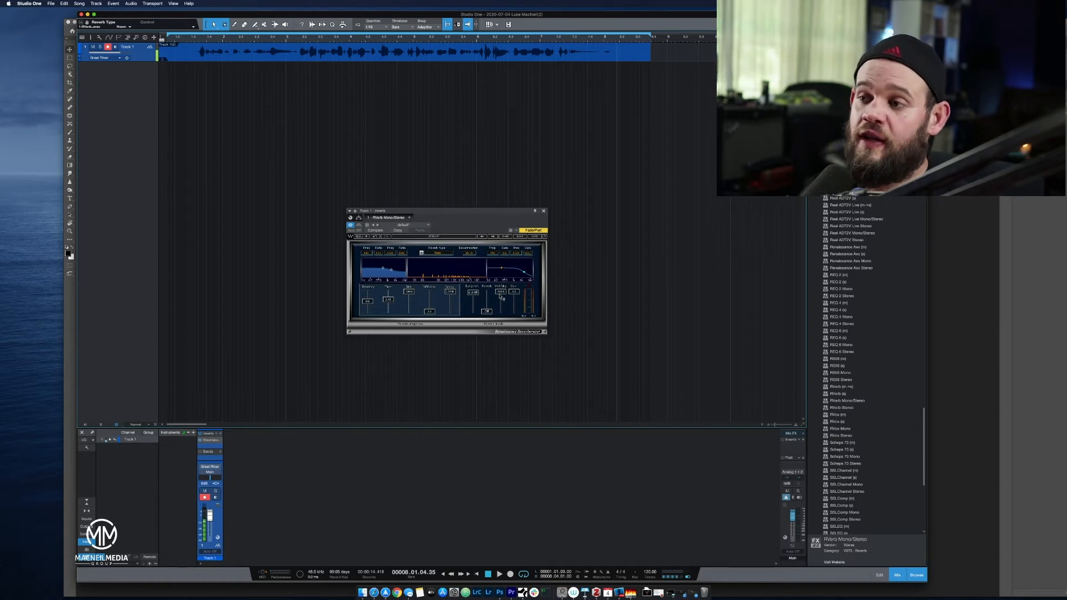
# Set Wet/Dry to 50% and play the take, briefly bypassing the reverb to compare the dry and wet sound.
pyautogui.moveTo(502, 295); pyautogui.dragTo(538, 336)
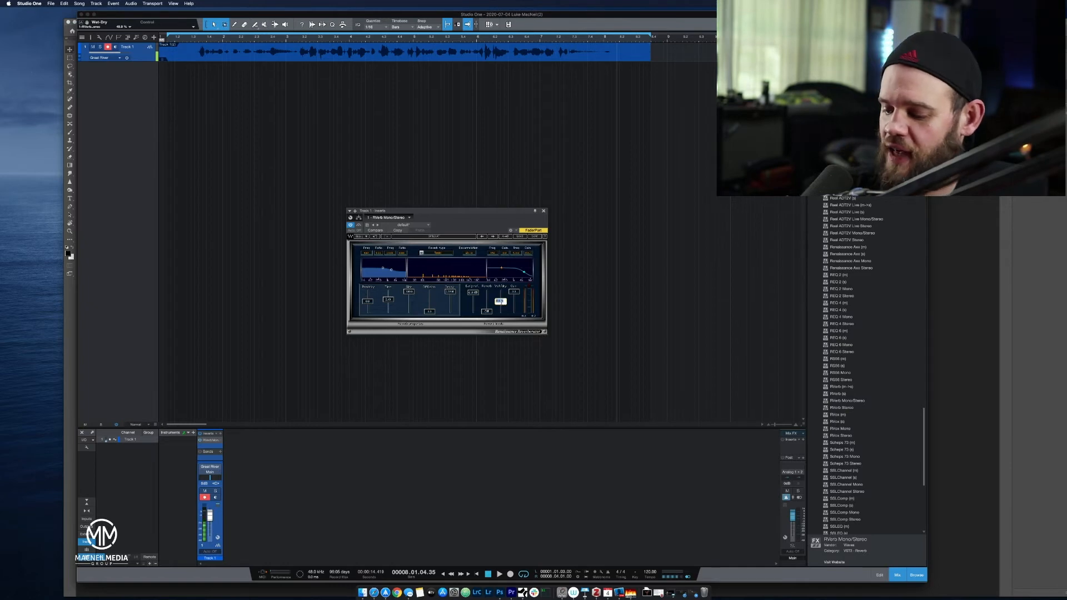
pyautogui.write('50')
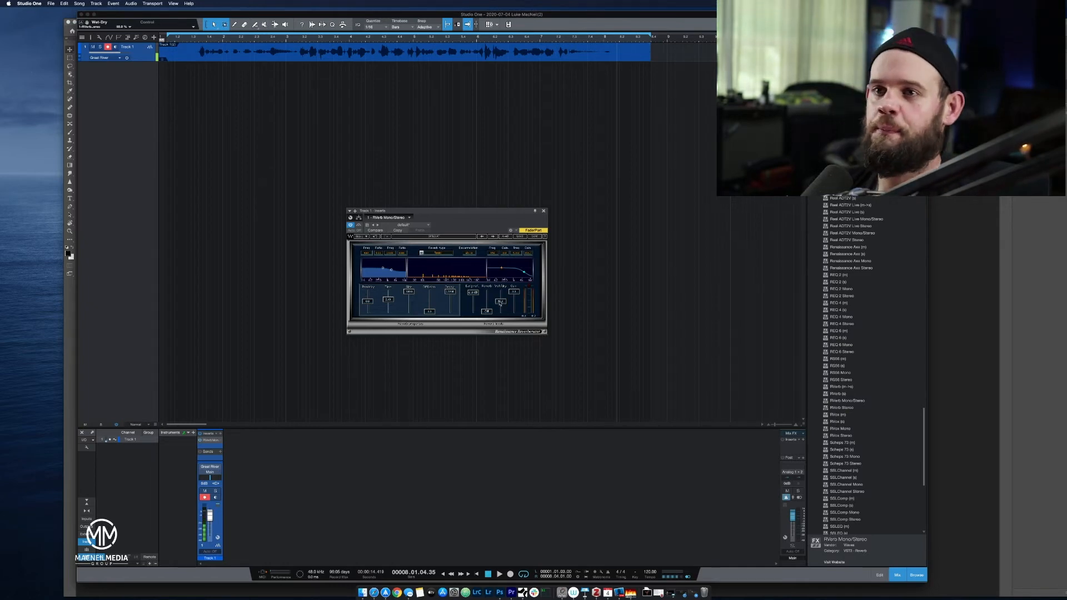
pyautogui.click(178, 38)
pyautogui.press('space')
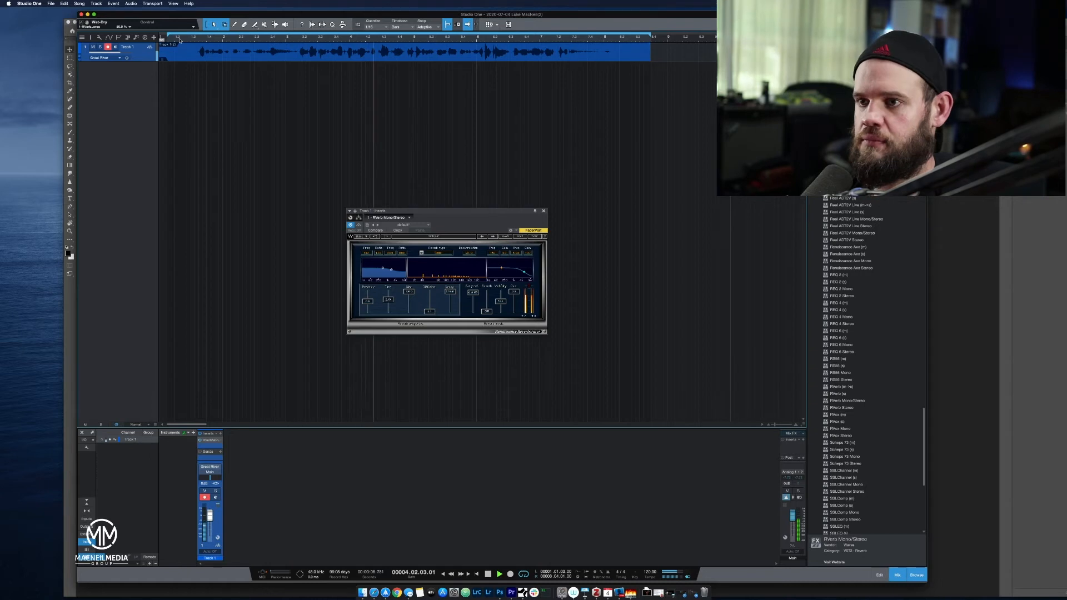
pyautogui.click(359, 225)
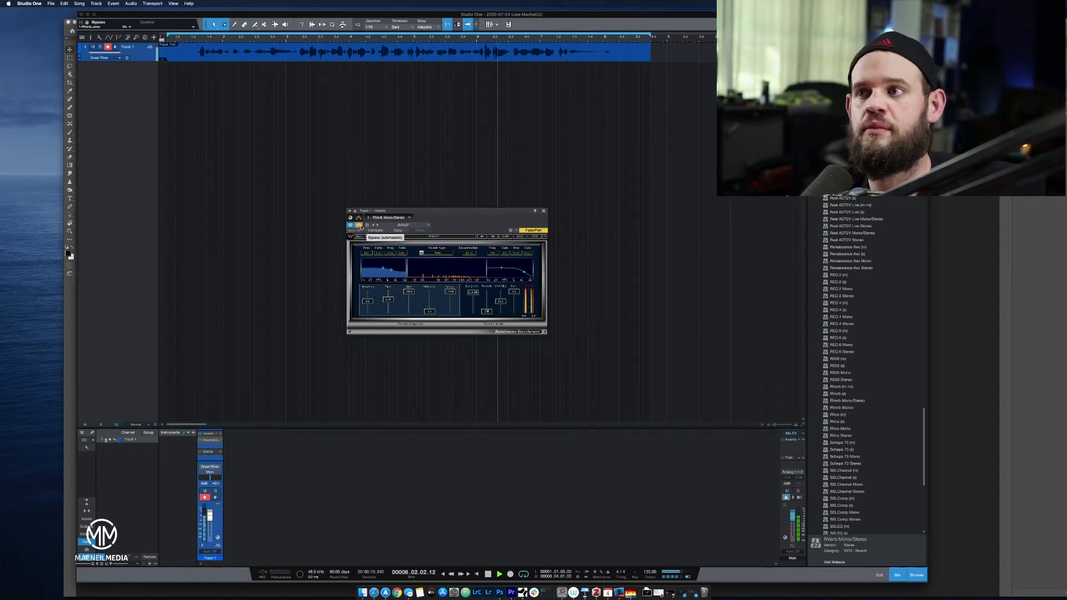
pyautogui.click(360, 225)
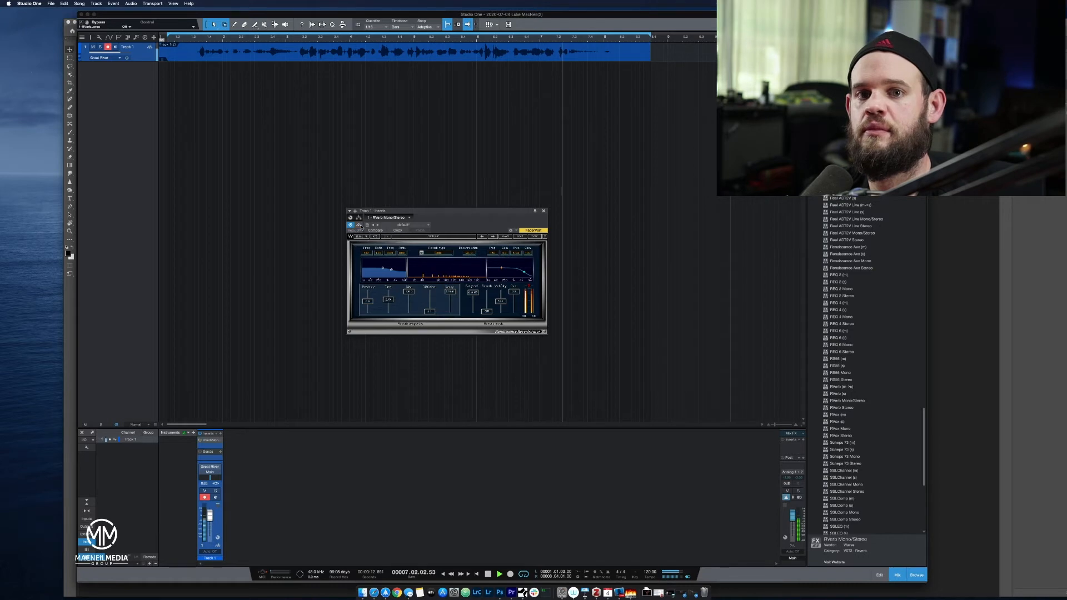
pyautogui.press('space')
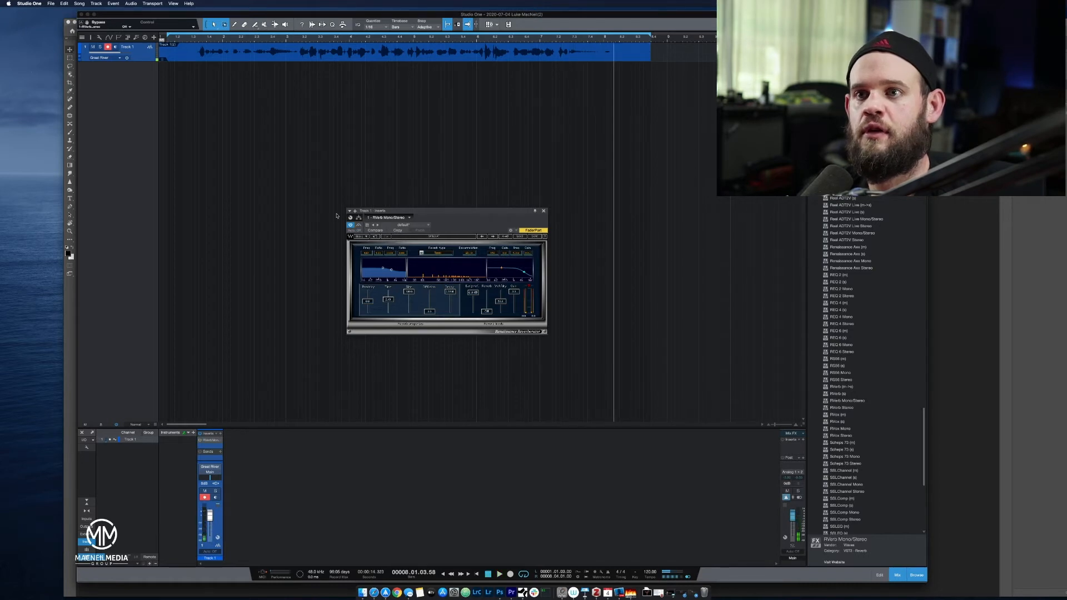
# Play the take from the start of the speech while raising the reverb's predelay to its maximum of 160 ms.
pyautogui.click(199, 39)
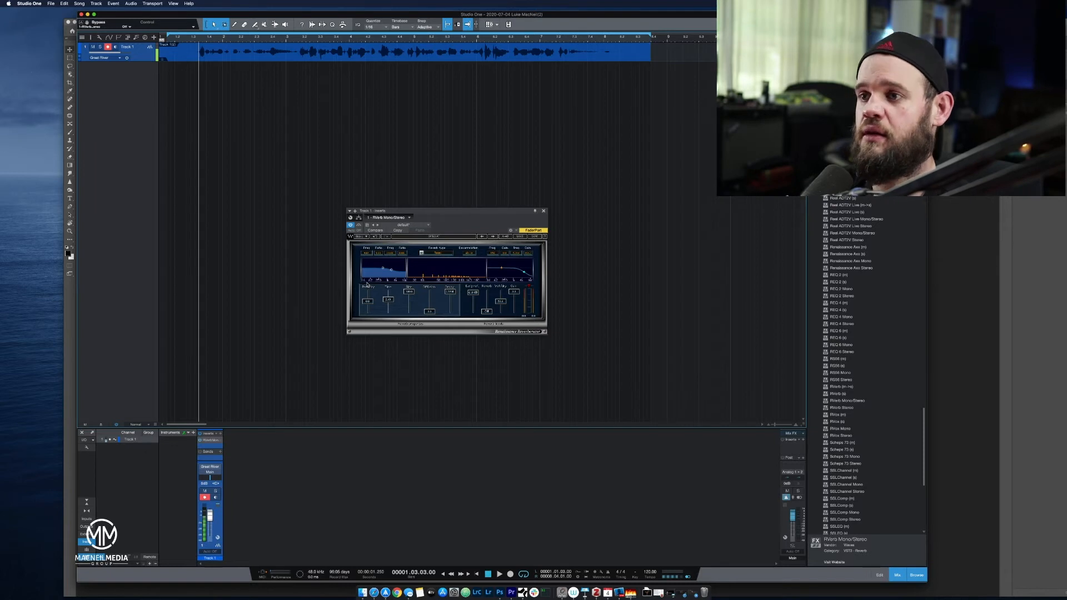
pyautogui.press('space')
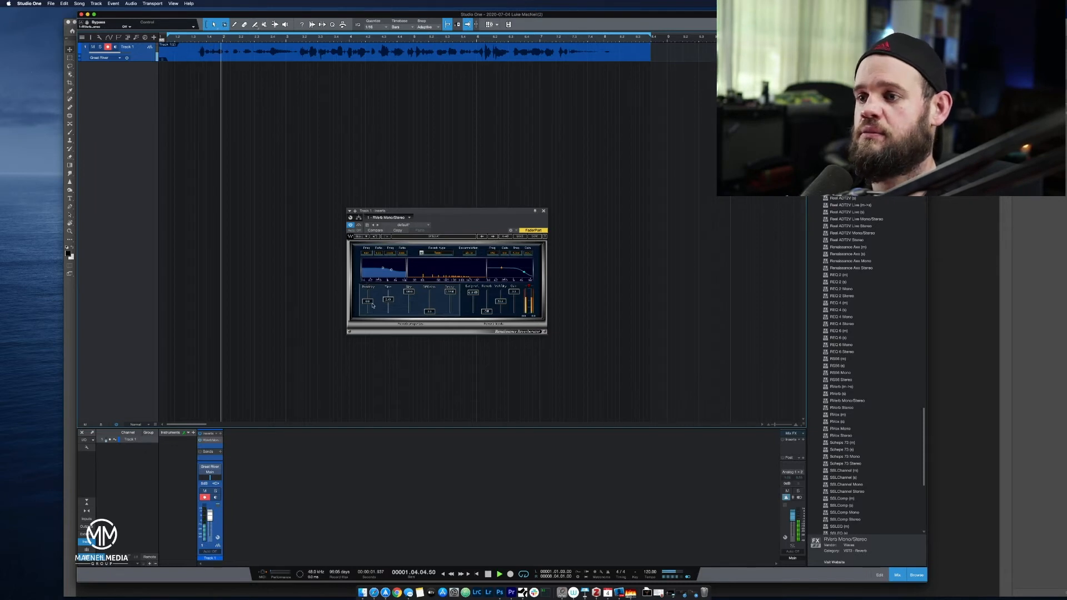
pyautogui.moveTo(371, 302); pyautogui.dragTo(377, 269)
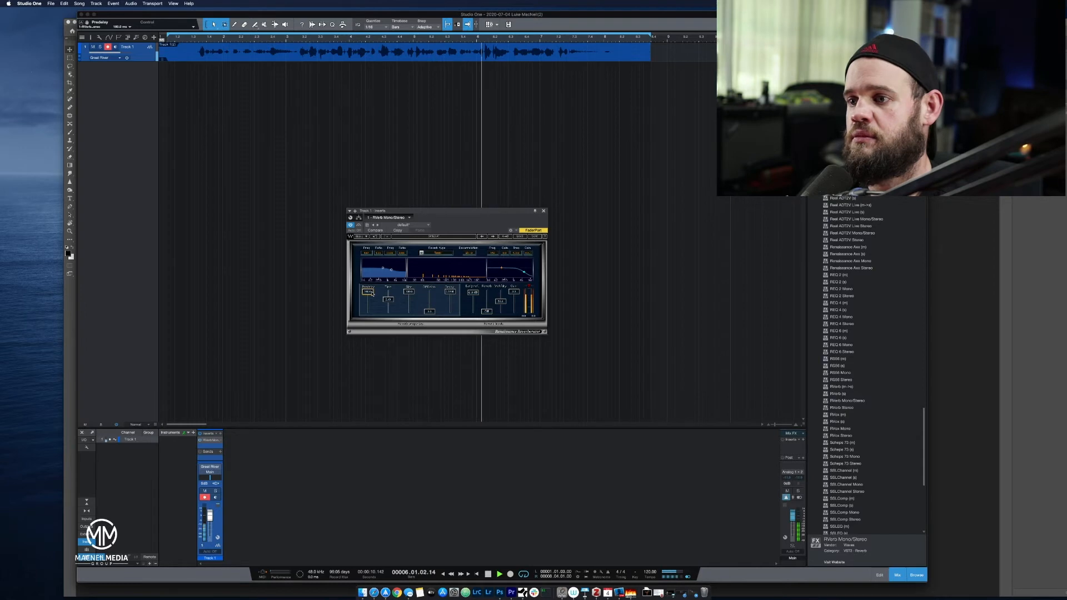
pyautogui.press('space')
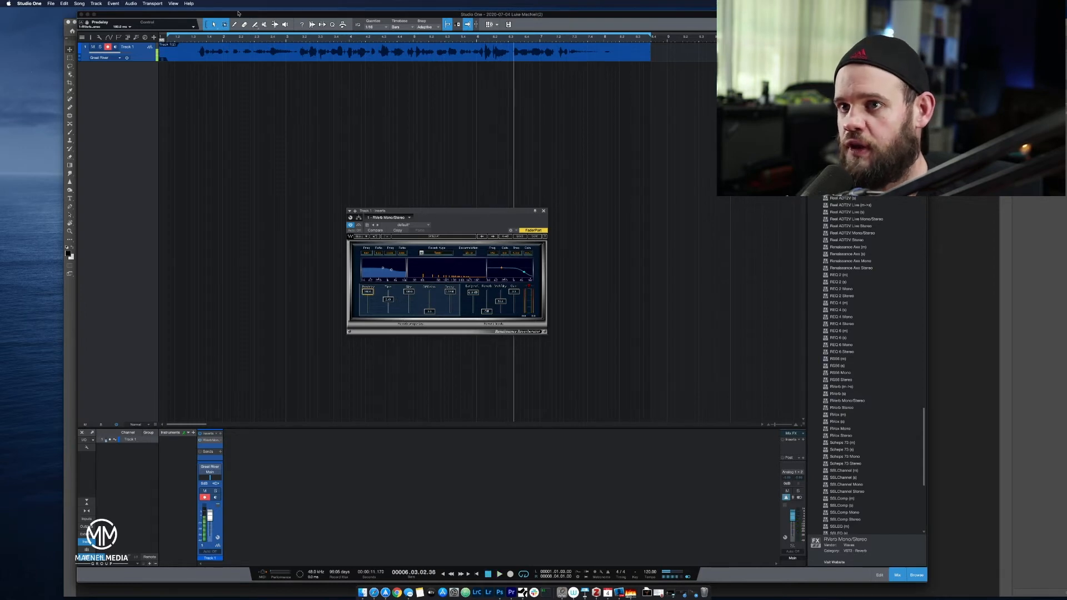
# Raise Wet/Dry to about 78% and play the take from the start of the speech.
pyautogui.click(198, 37)
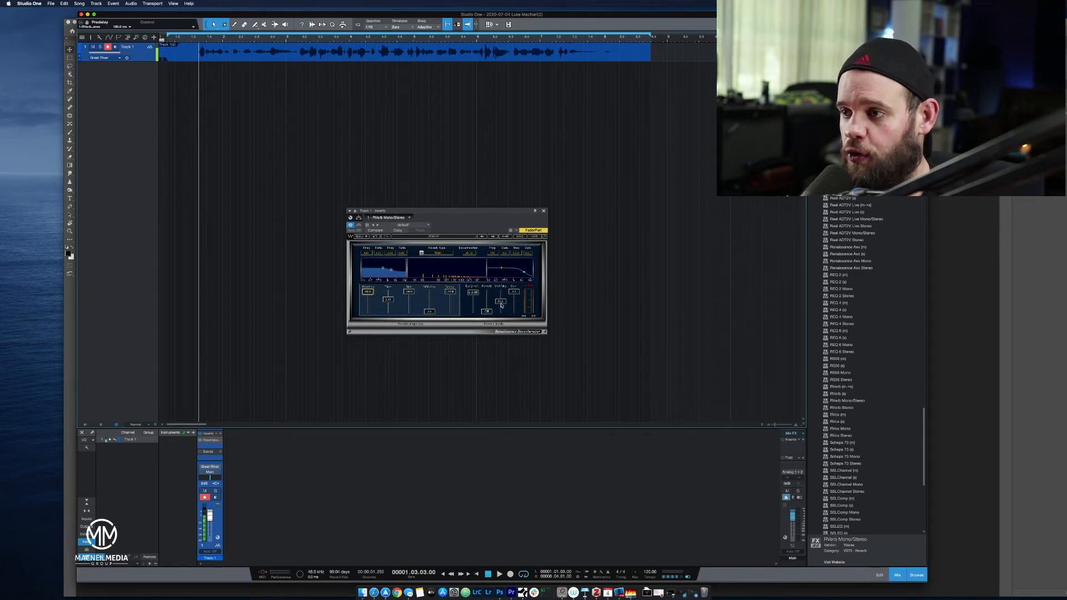
pyautogui.moveTo(503, 303); pyautogui.dragTo(504, 280)
pyautogui.press('space')
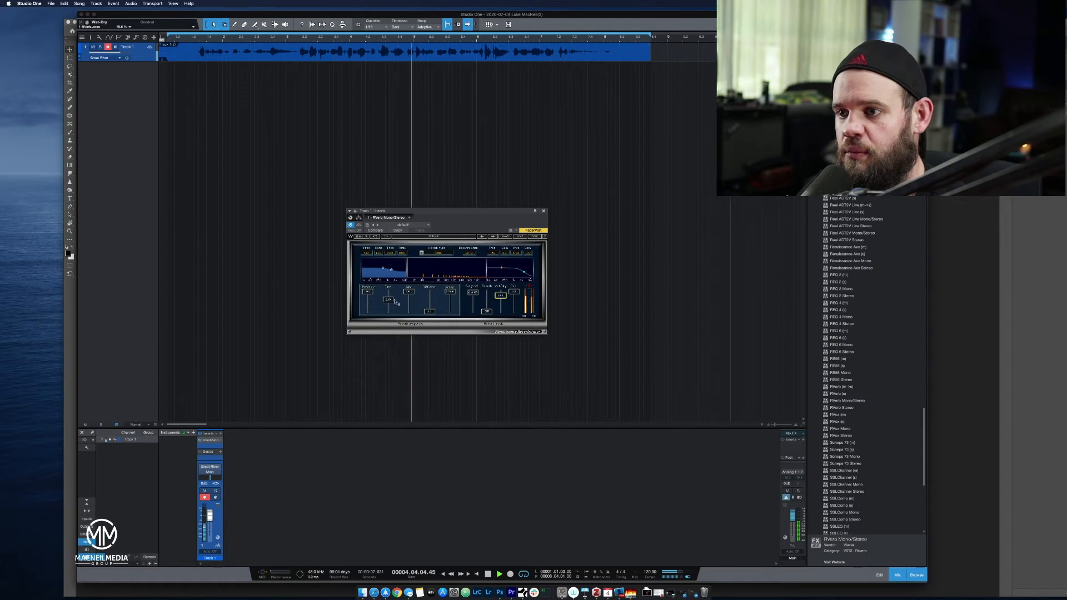
# Reduce the predelay to near zero during playback, stop, and lower it to its minimum of -160 ms.
pyautogui.moveTo(367, 297); pyautogui.dragTo(373, 303)
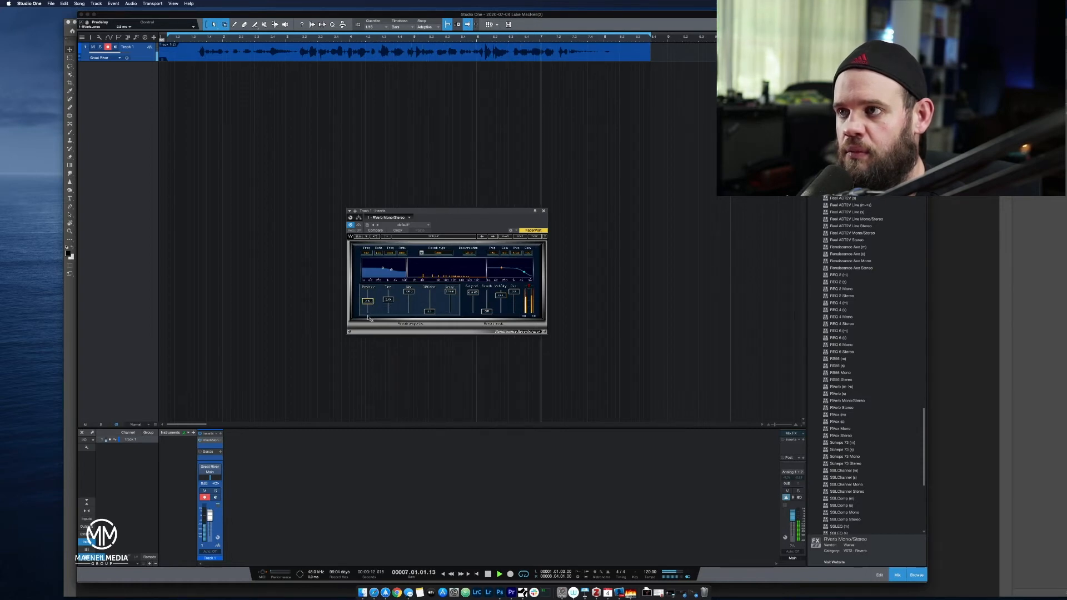
pyautogui.press('space')
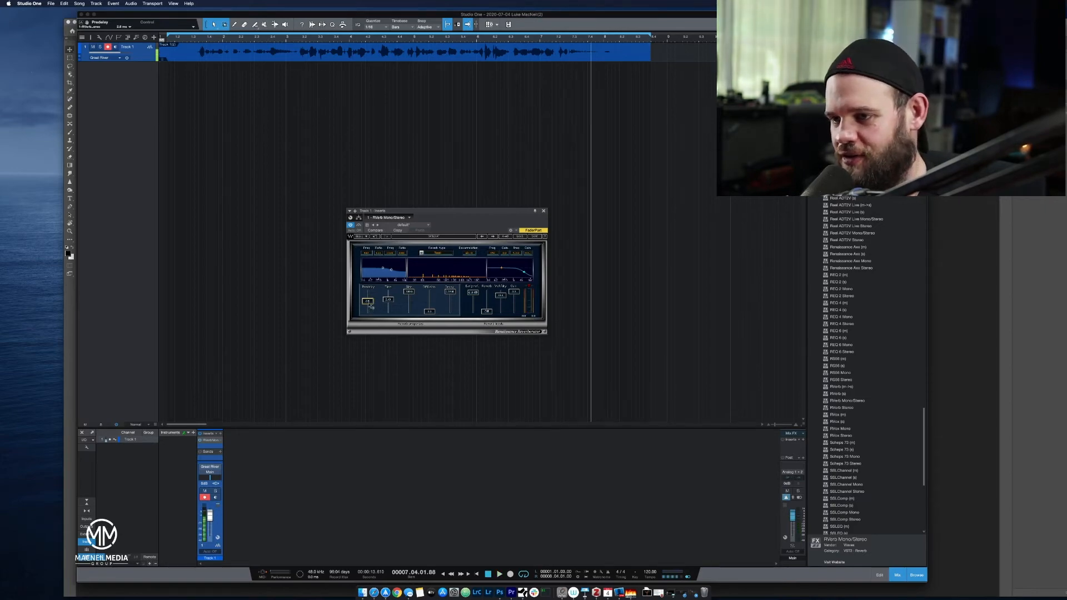
pyautogui.moveTo(369, 305); pyautogui.dragTo(388, 355)
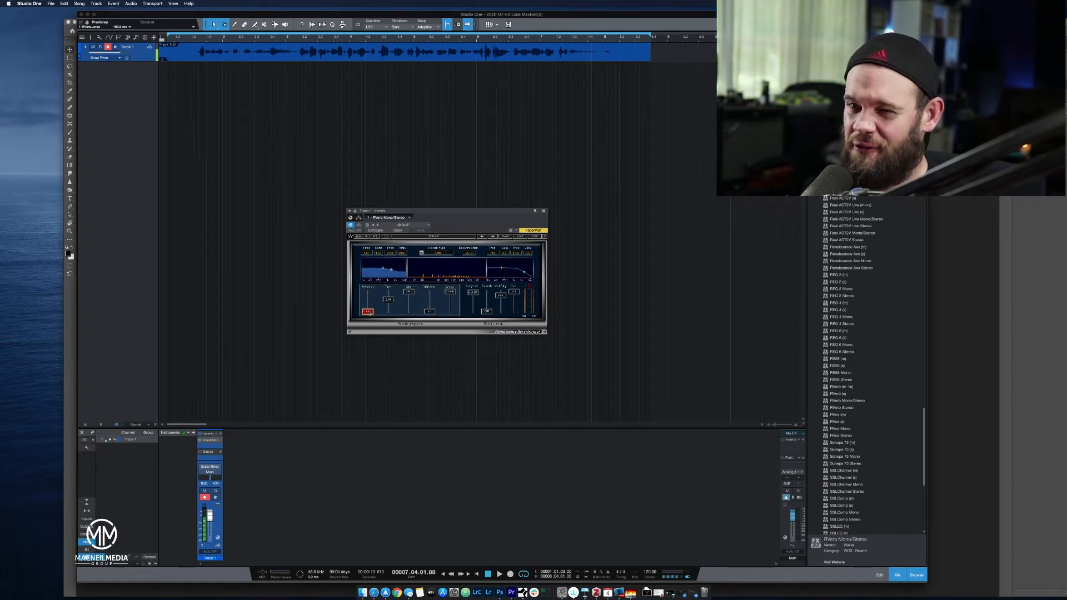
# Play the take from the start of the speech and raise the reverb's predelay to a mid-range value during playback.
pyautogui.click(195, 38)
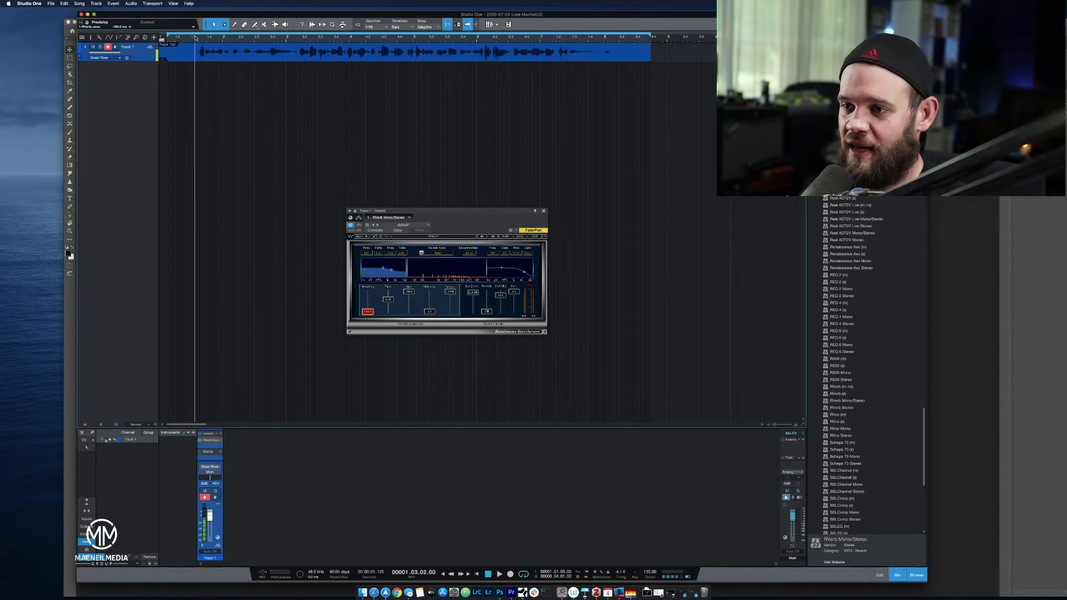
pyautogui.press('space')
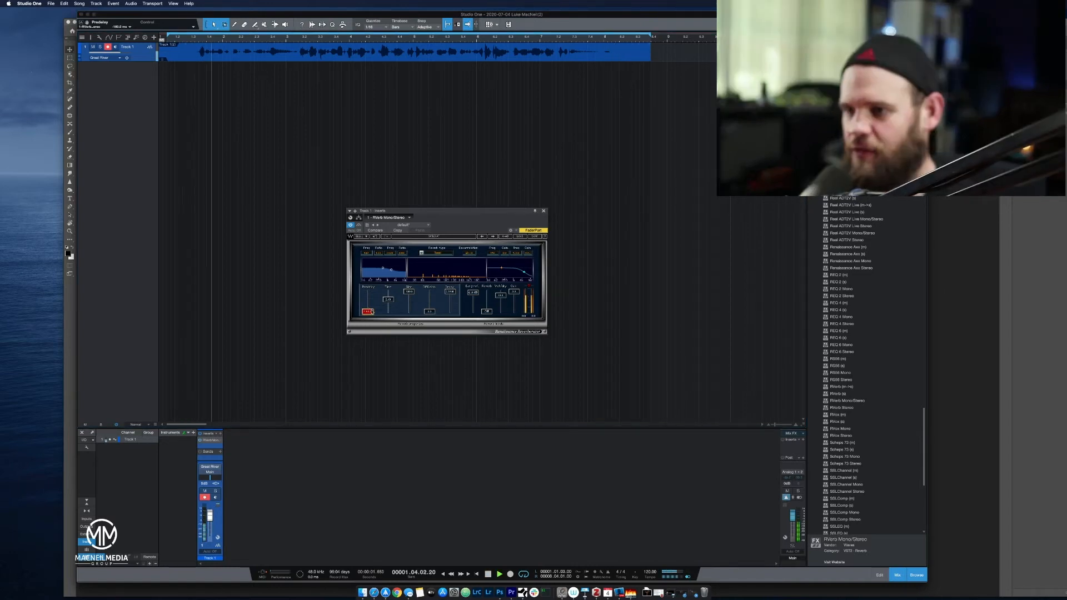
pyautogui.moveTo(372, 306); pyautogui.dragTo(377, 273)
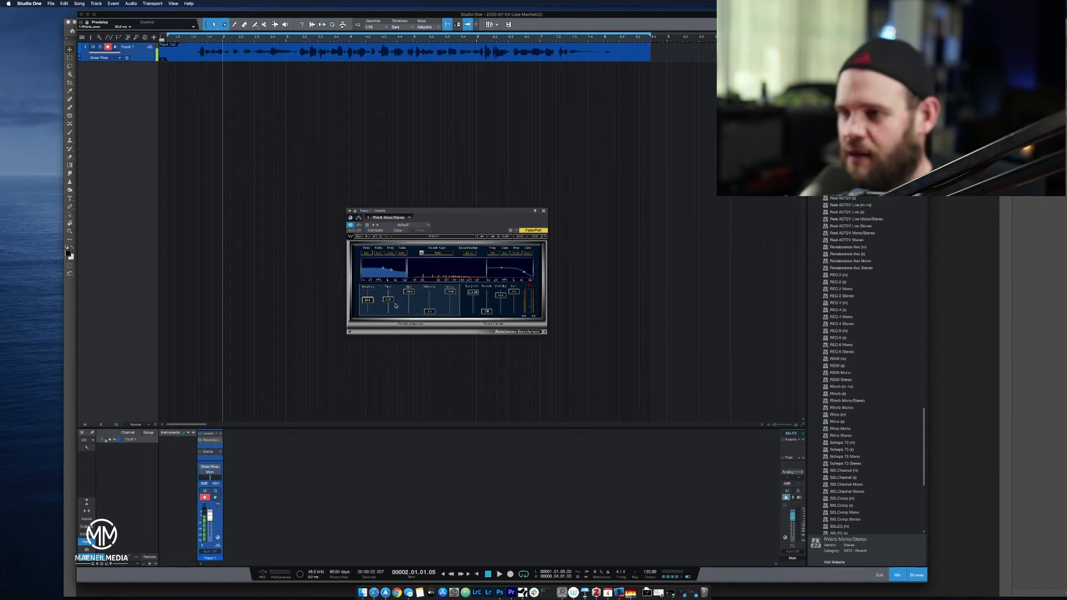
# Raise the reverb's Time to its maximum and play the take from the start of the speech.
pyautogui.moveTo(391, 302); pyautogui.dragTo(411, 272)
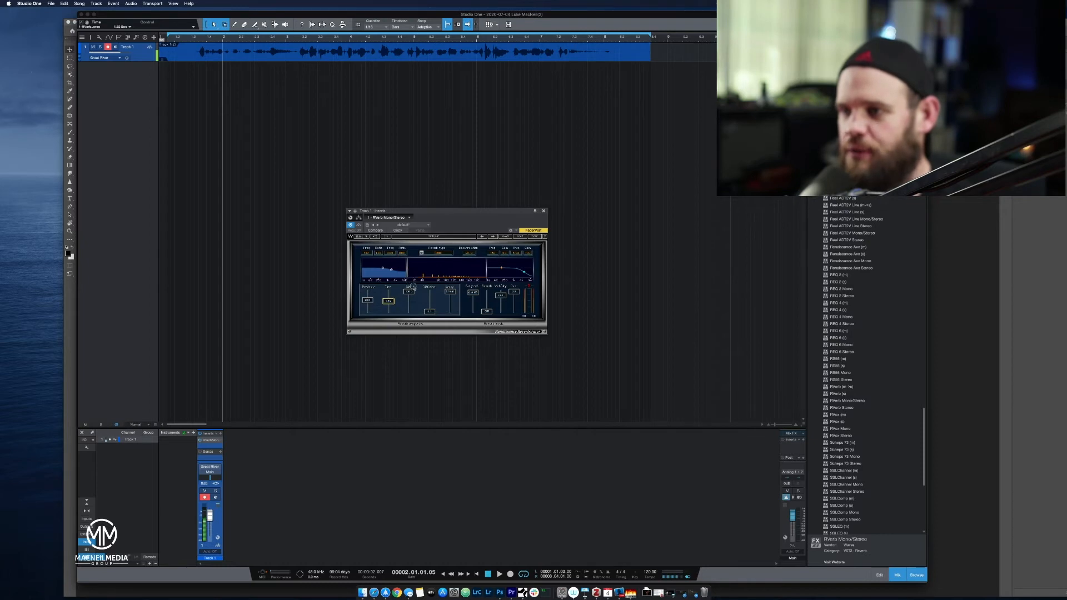
pyautogui.moveTo(414, 312); pyautogui.dragTo(418, 265)
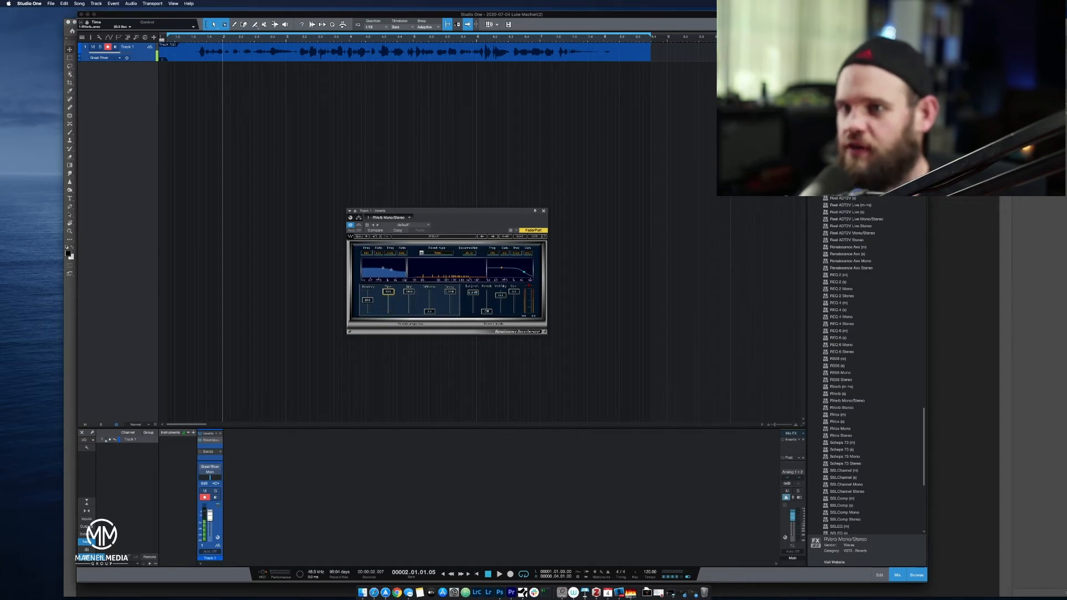
pyautogui.click(190, 38)
pyautogui.press('space')
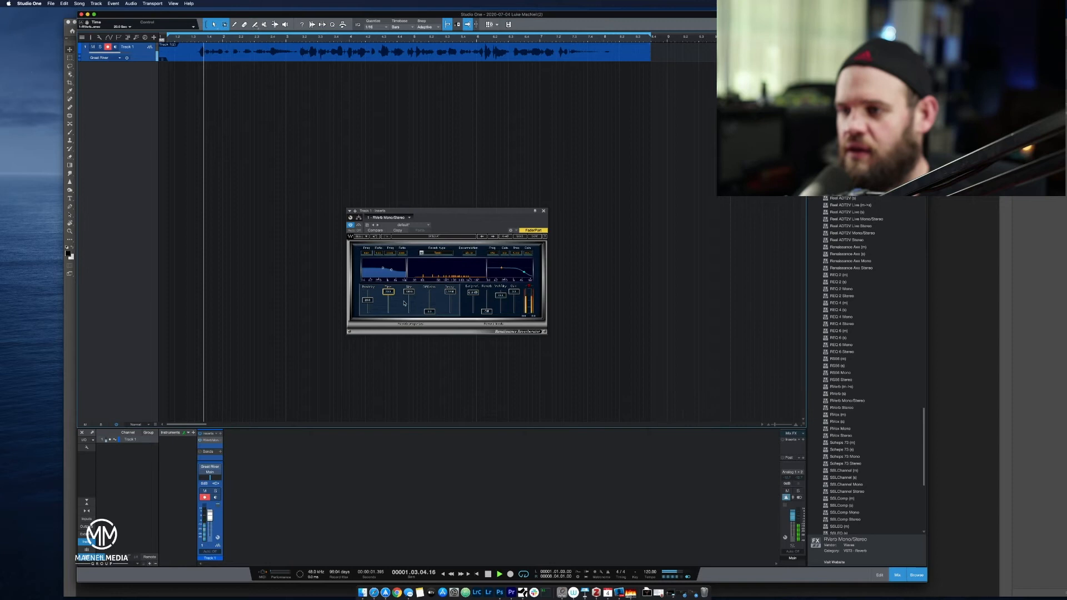
# Lower the reverb's Time during playback, stop, set it to about 2 seconds, and resume the take.
pyautogui.moveTo(388, 292); pyautogui.dragTo(467, 136)
pyautogui.press('space')
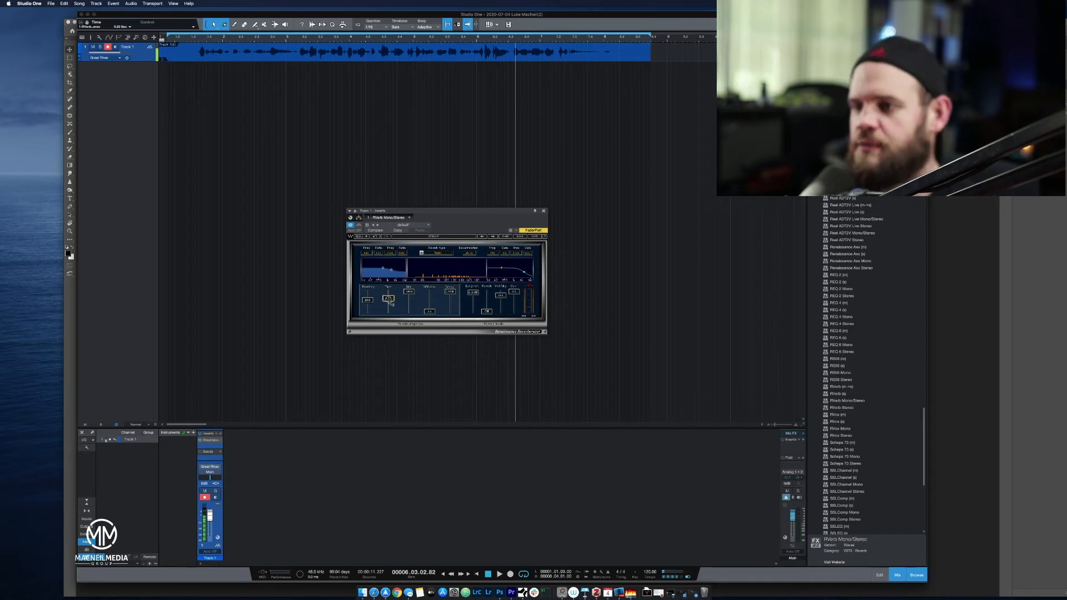
pyautogui.moveTo(391, 302); pyautogui.dragTo(393, 306)
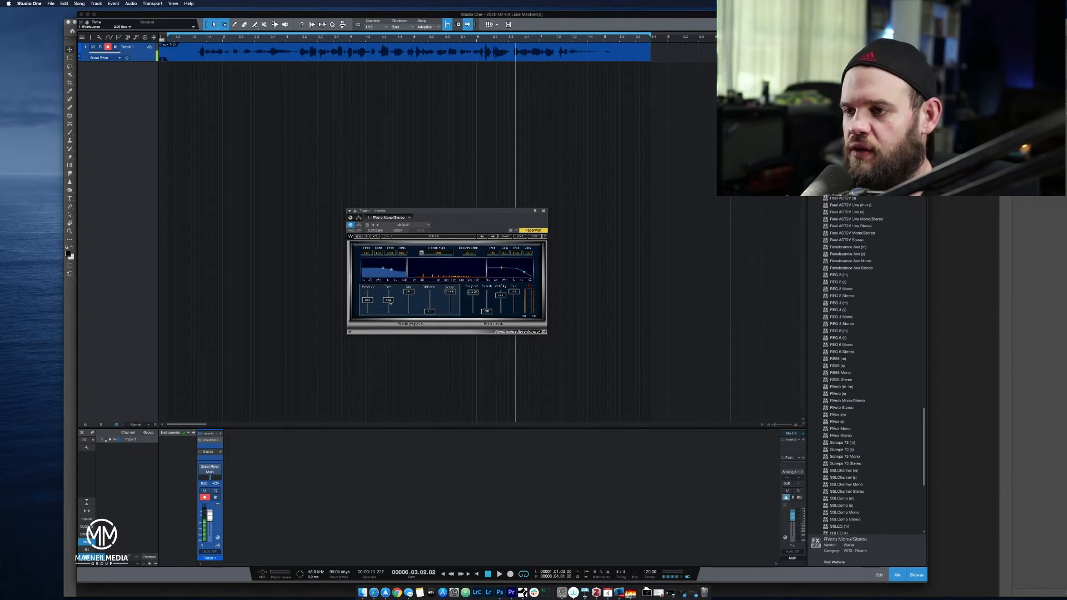
pyautogui.press('space')
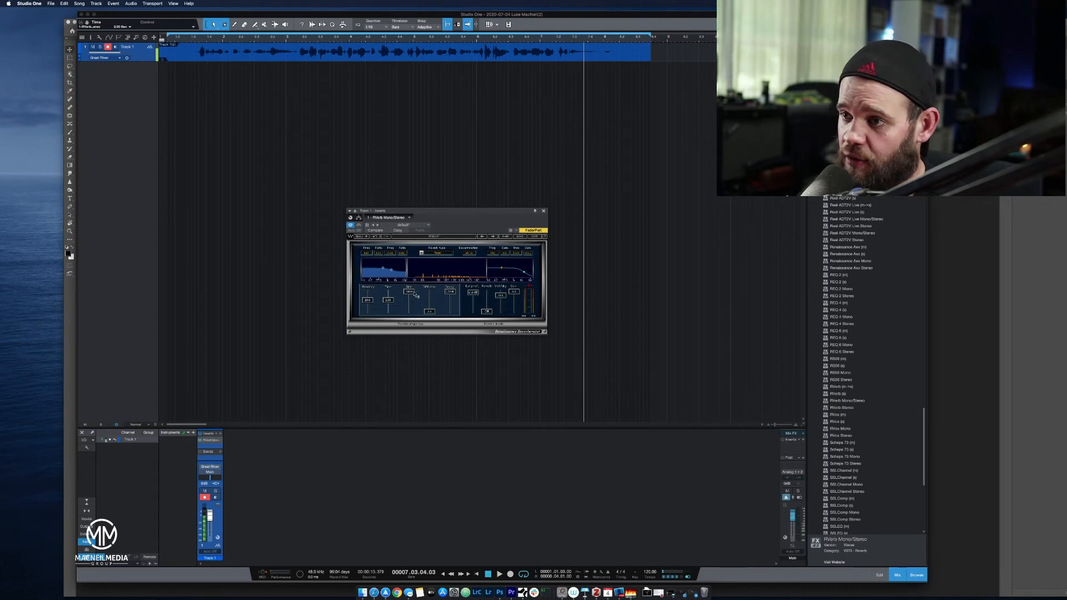
# Reduce the reverb's Size to near its minimum and return the playback position to just before the speech.
pyautogui.moveTo(414, 298); pyautogui.dragTo(418, 361)
pyautogui.moveTo(424, 329); pyautogui.dragTo(429, 356)
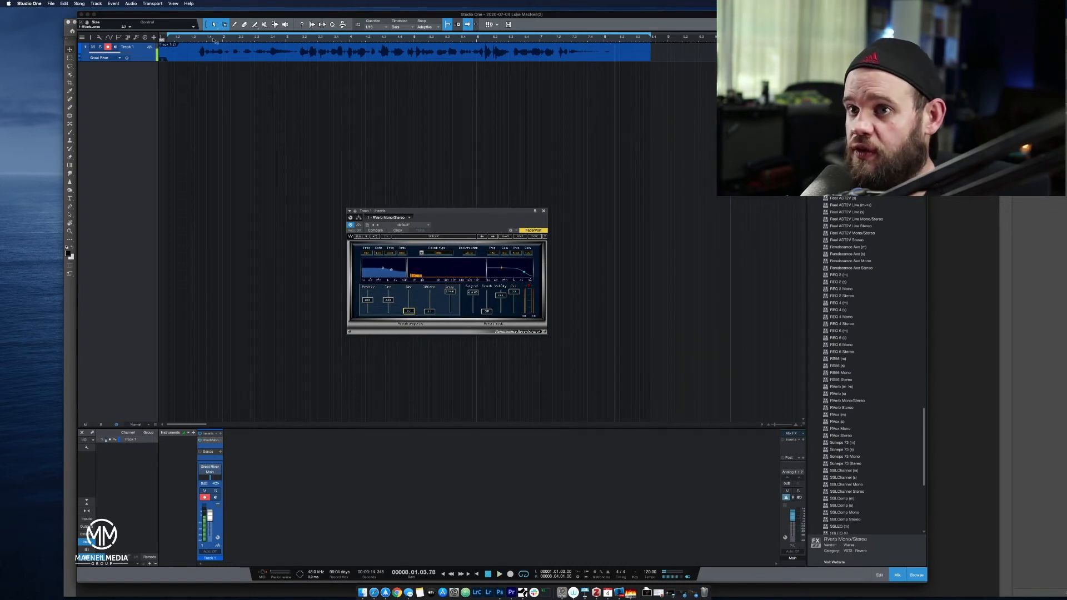
pyautogui.click(185, 39)
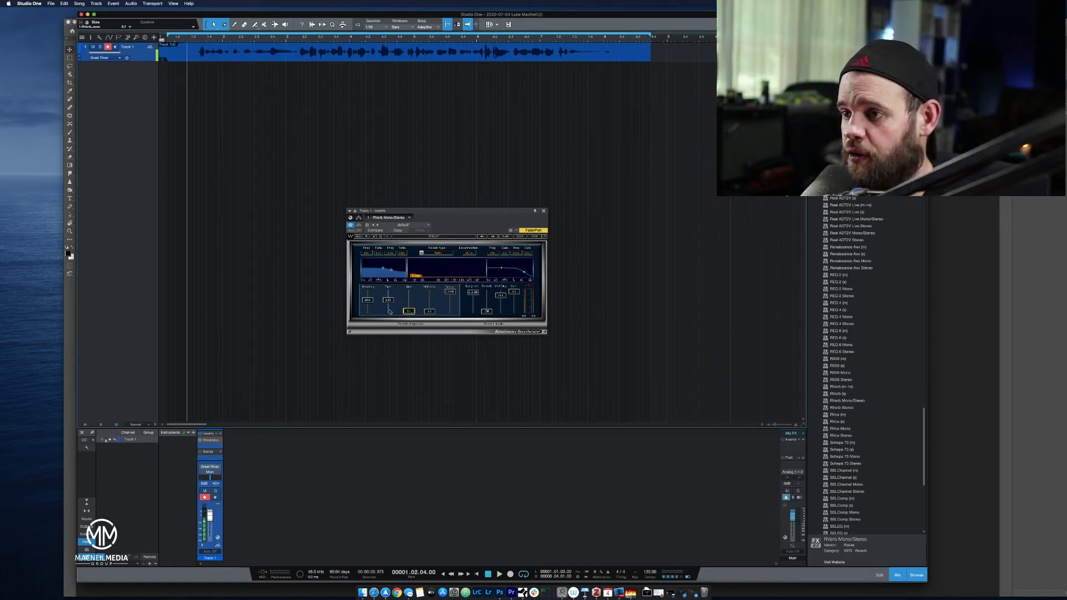
pyautogui.moveTo(409, 313); pyautogui.dragTo(409, 317)
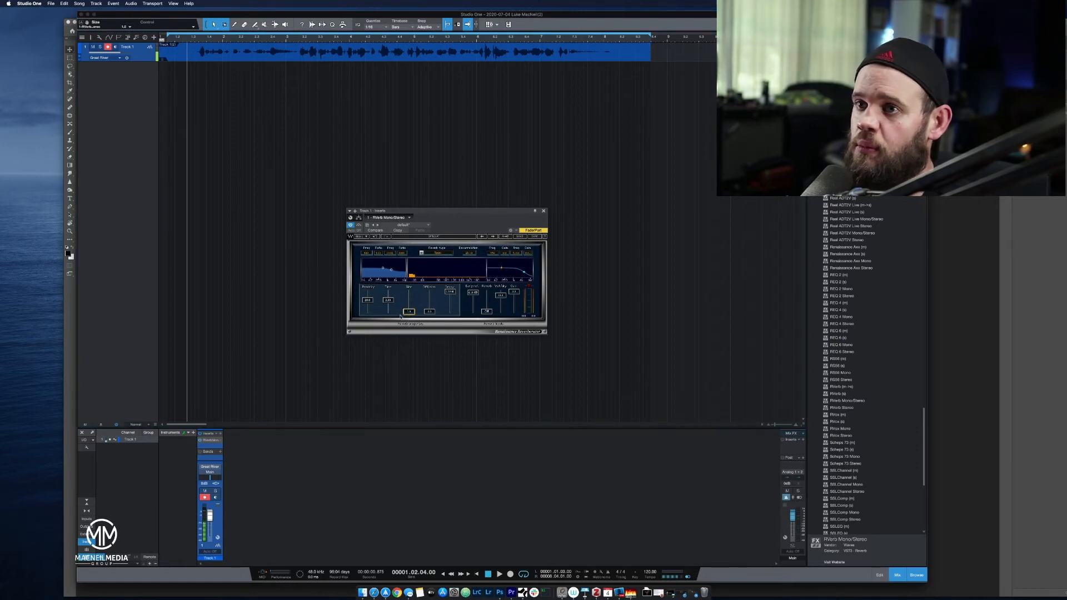
# Play the take while raising the reverb's Size back to its maximum, and return to the start of the speech.
pyautogui.press('space')
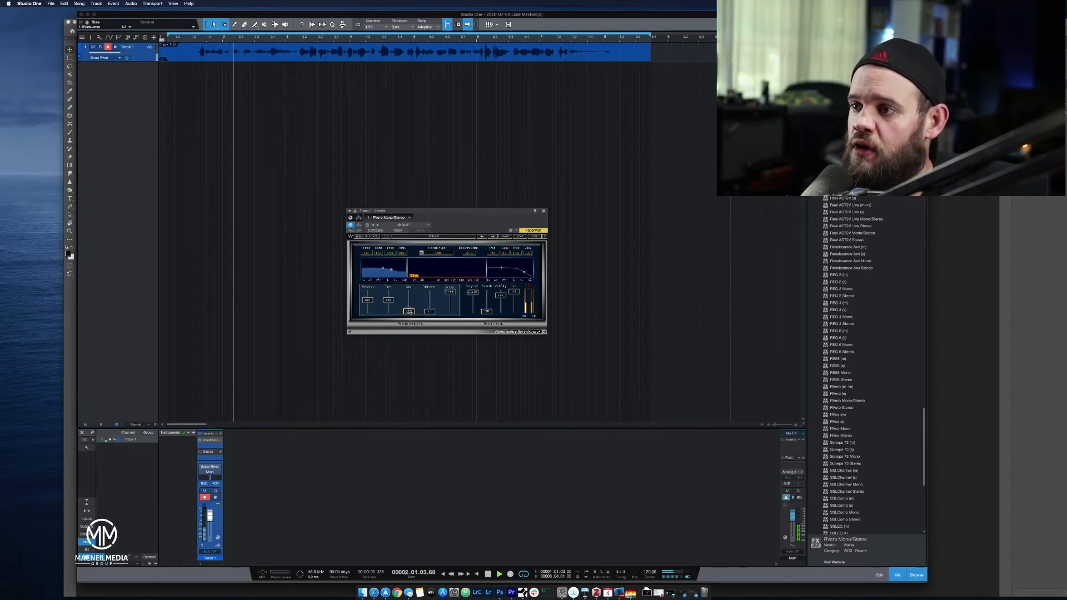
pyautogui.moveTo(408, 303); pyautogui.dragTo(412, 295)
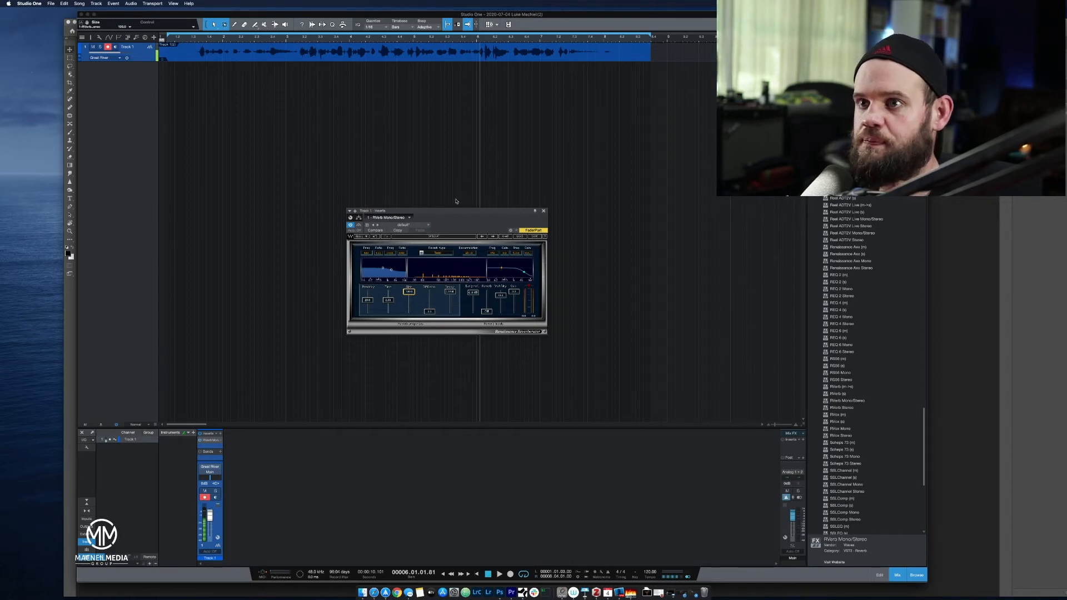
pyautogui.click(199, 38)
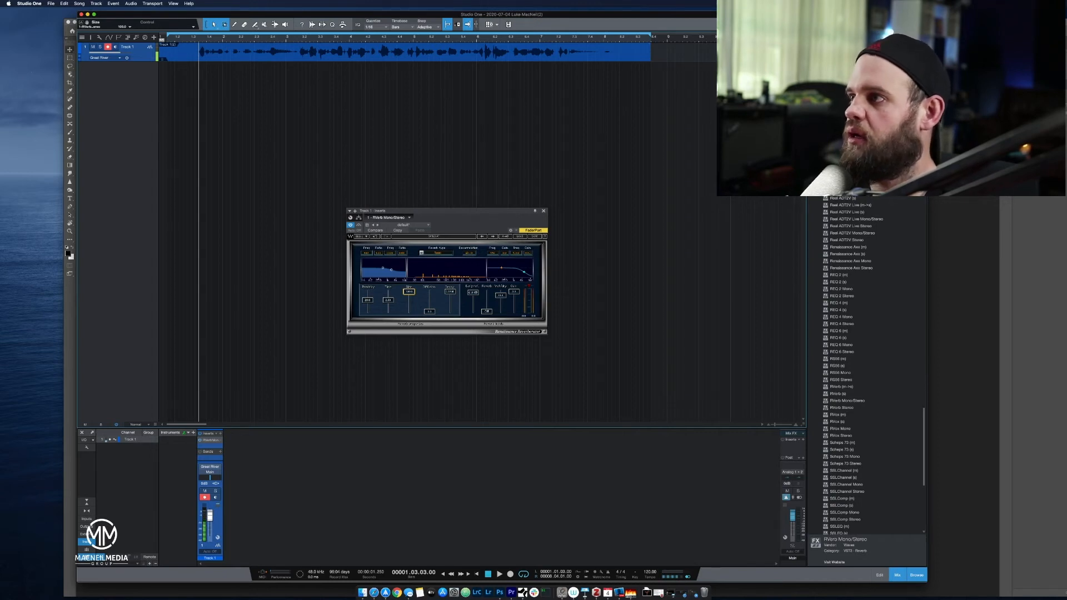
# Browse the loop library's genre folders and audition the "Preparing - 120bpm" loop from the jazz drums.
pyautogui.scroll(10, 867, 362)
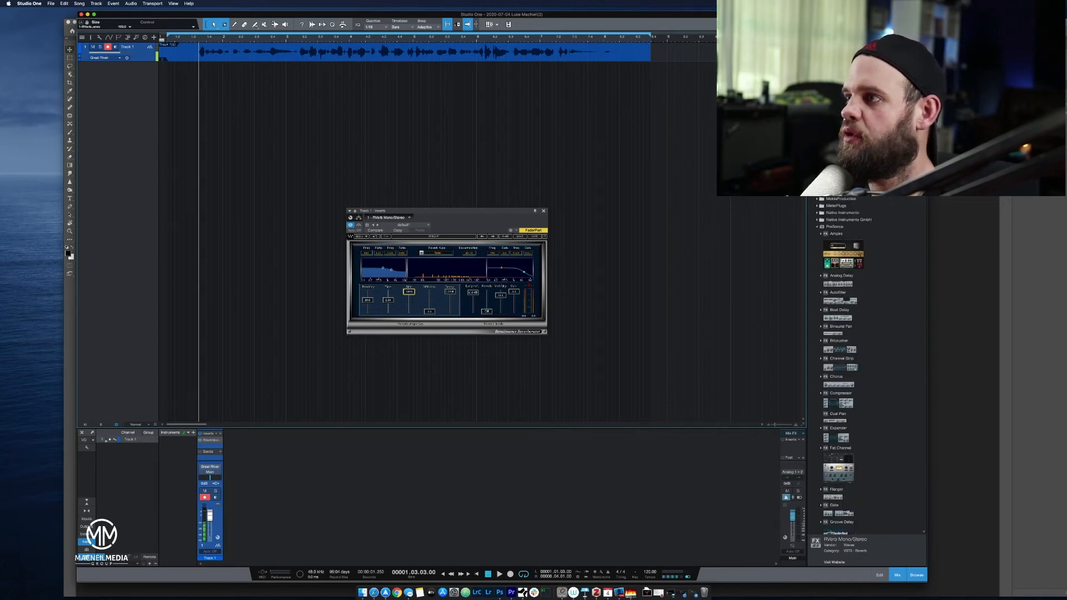
pyautogui.click(868, 37)
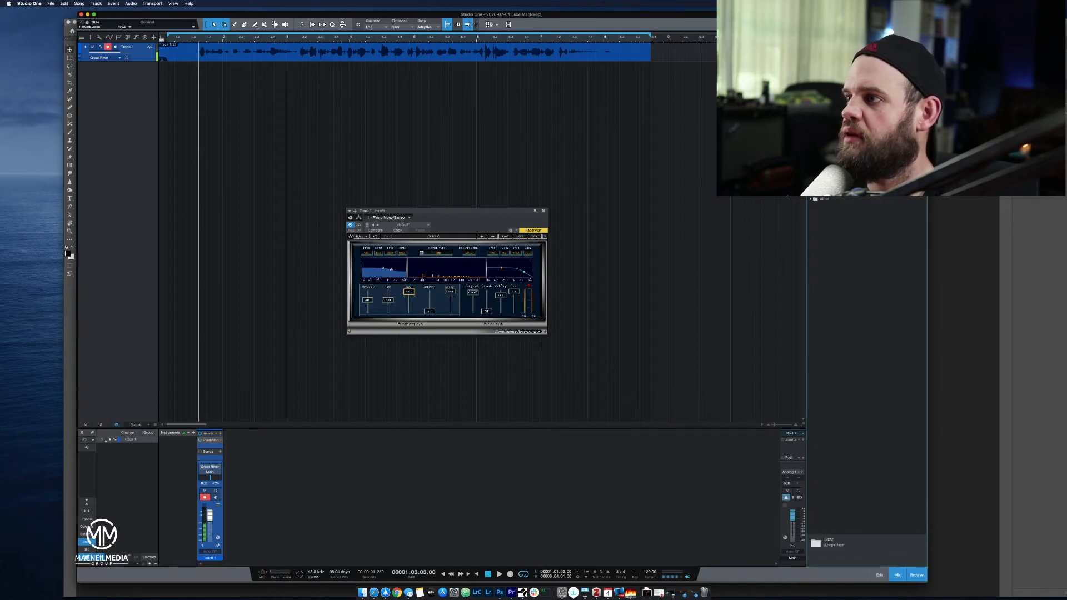
pyautogui.click(810, 93)
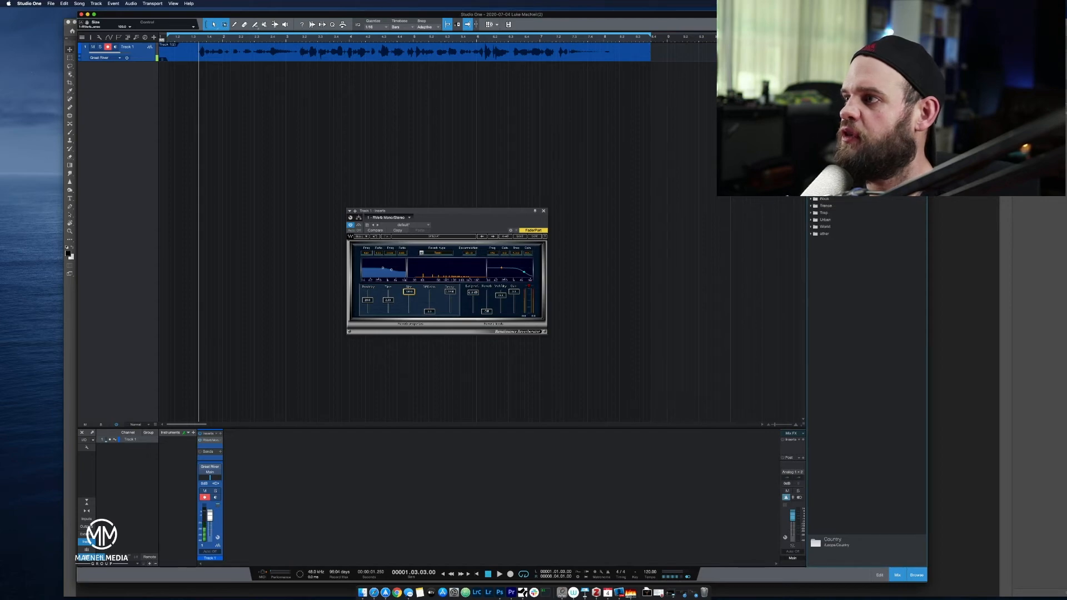
pyautogui.click(811, 86)
pyautogui.click(815, 93)
pyautogui.click(819, 100)
pyautogui.click(842, 108)
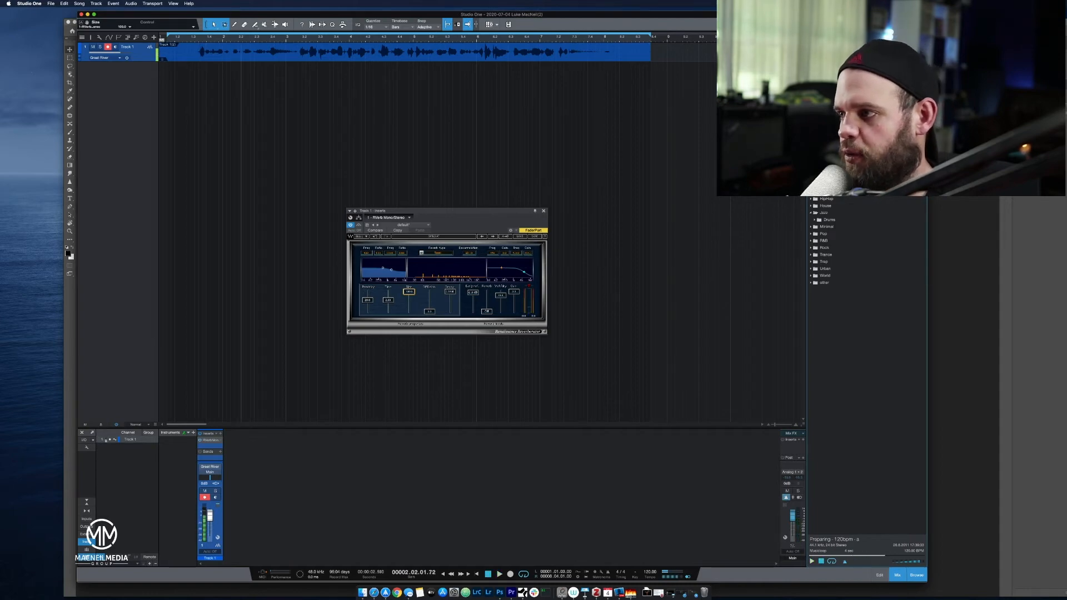
# Audition keyboard loops from the loop library's "other" category, including DX Heaven, Funklav and the Wurly loops.
pyautogui.click(813, 282)
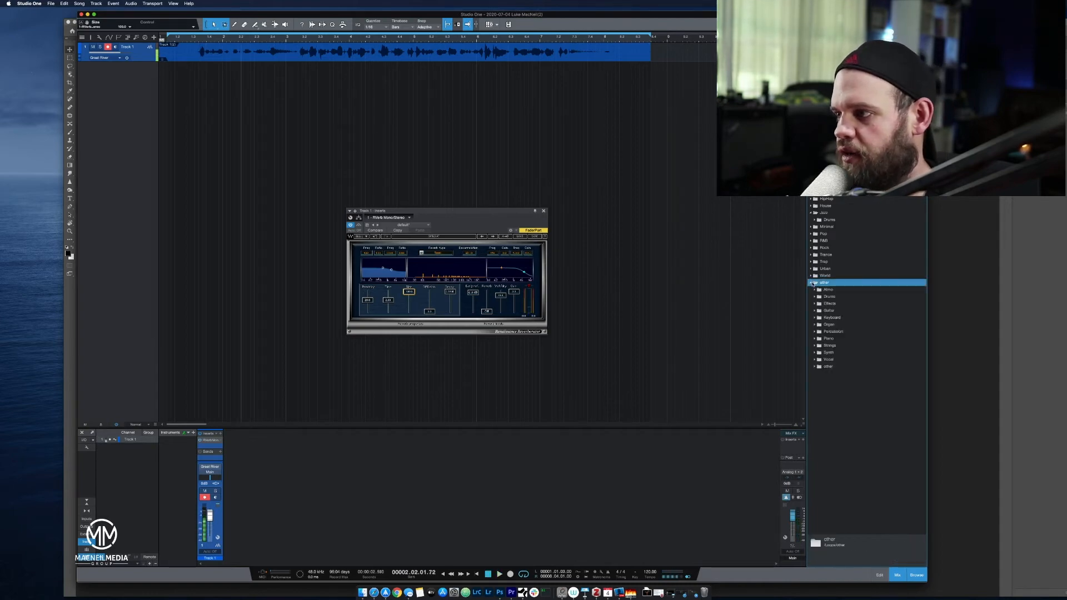
pyautogui.click(814, 317)
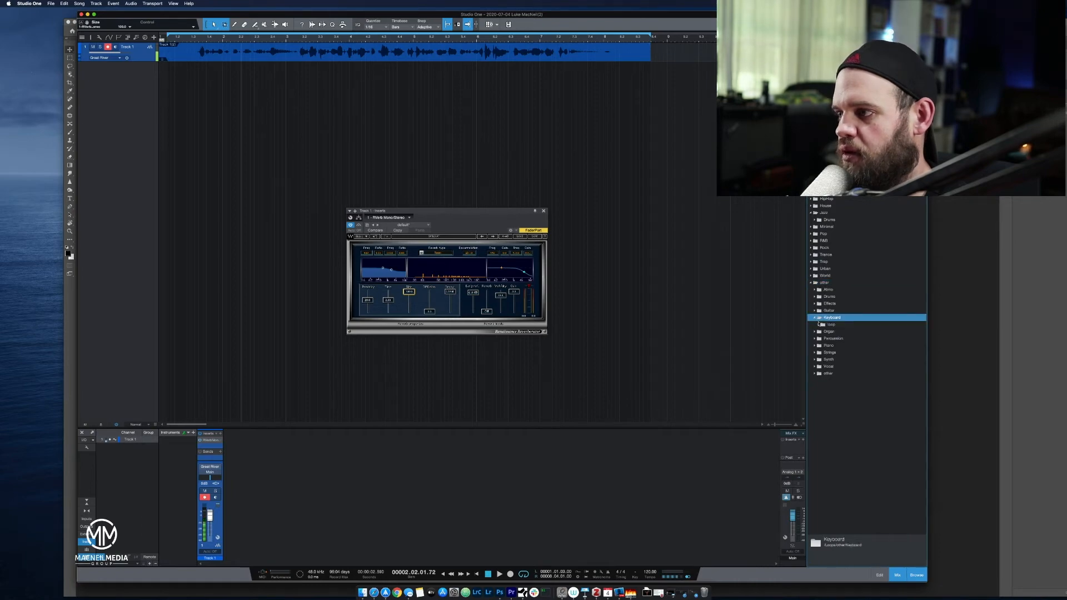
pyautogui.click(819, 325)
pyautogui.click(862, 339)
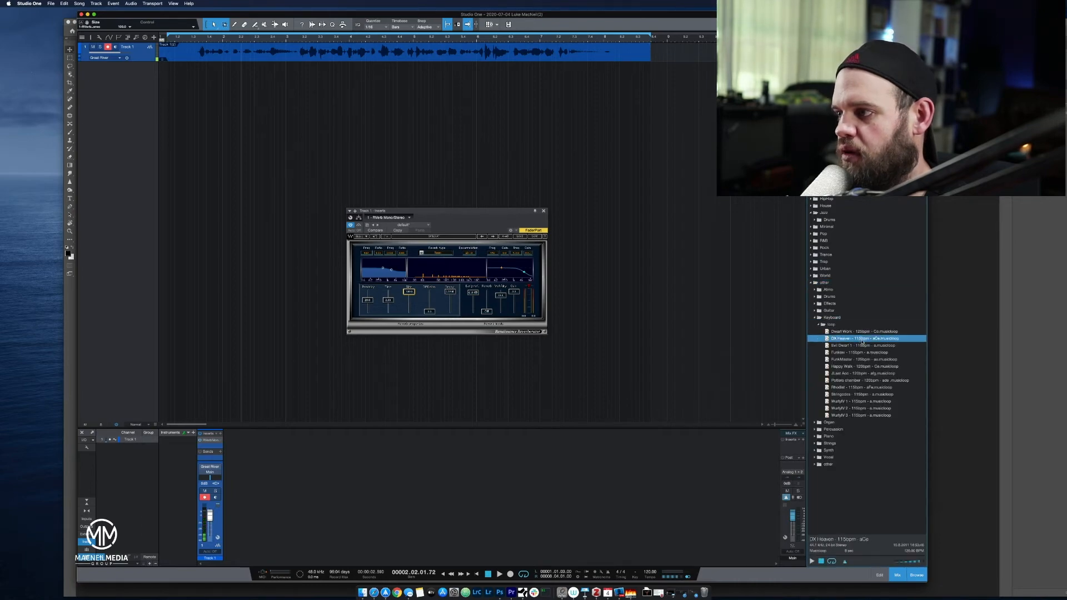
pyautogui.click(859, 353)
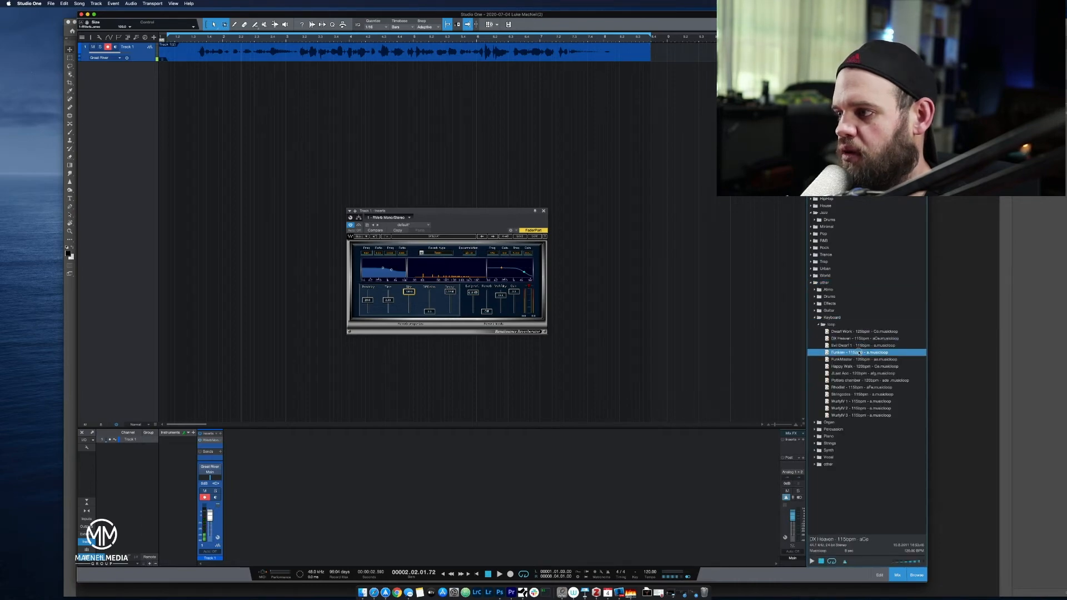
pyautogui.click(855, 388)
pyautogui.click(857, 394)
pyautogui.click(857, 401)
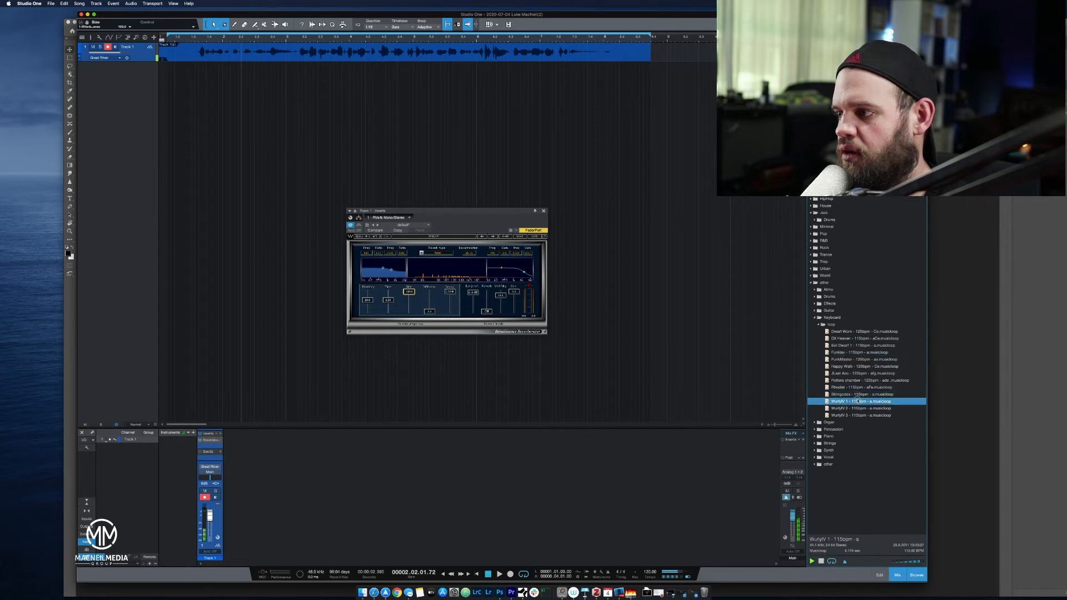
pyautogui.click(855, 408)
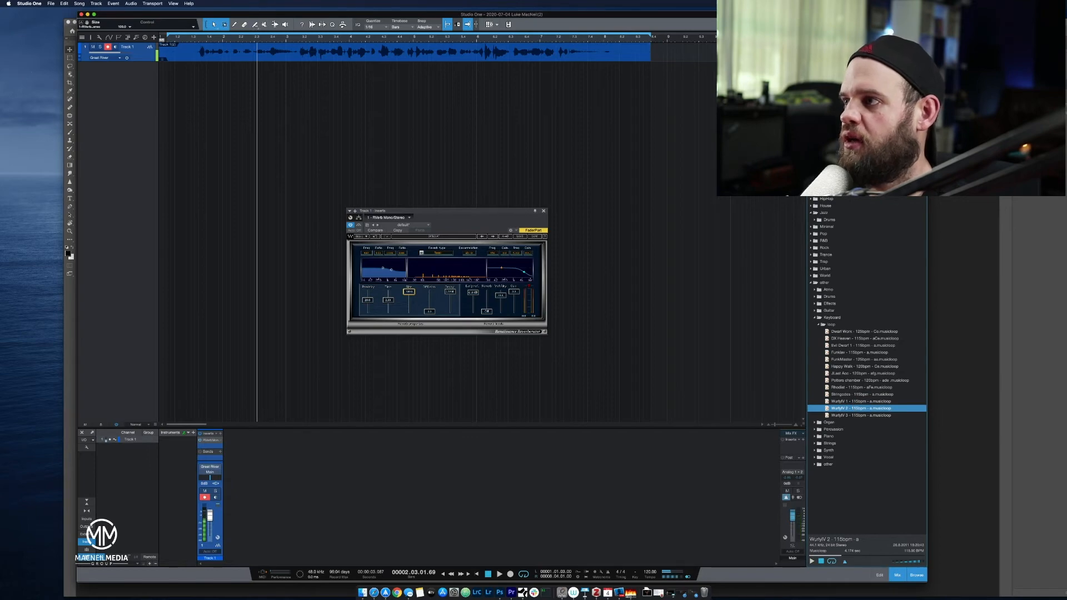
# Add an instrument track below the vocal take and load the EZkeys virtual instrument on it.
pyautogui.press('F7')
pyautogui.click(814, 83)
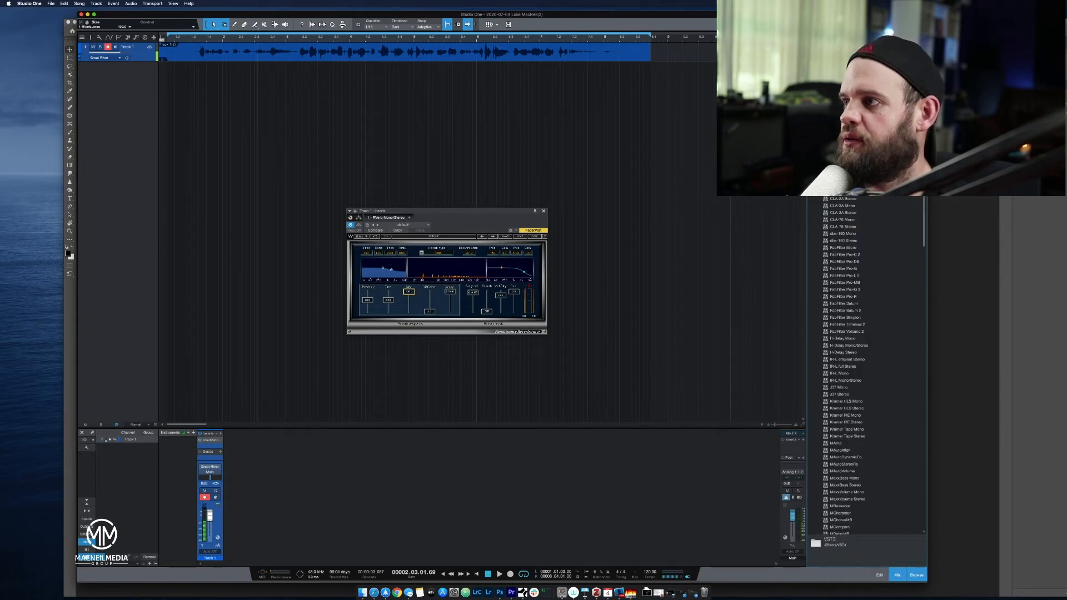
pyautogui.press('F6')
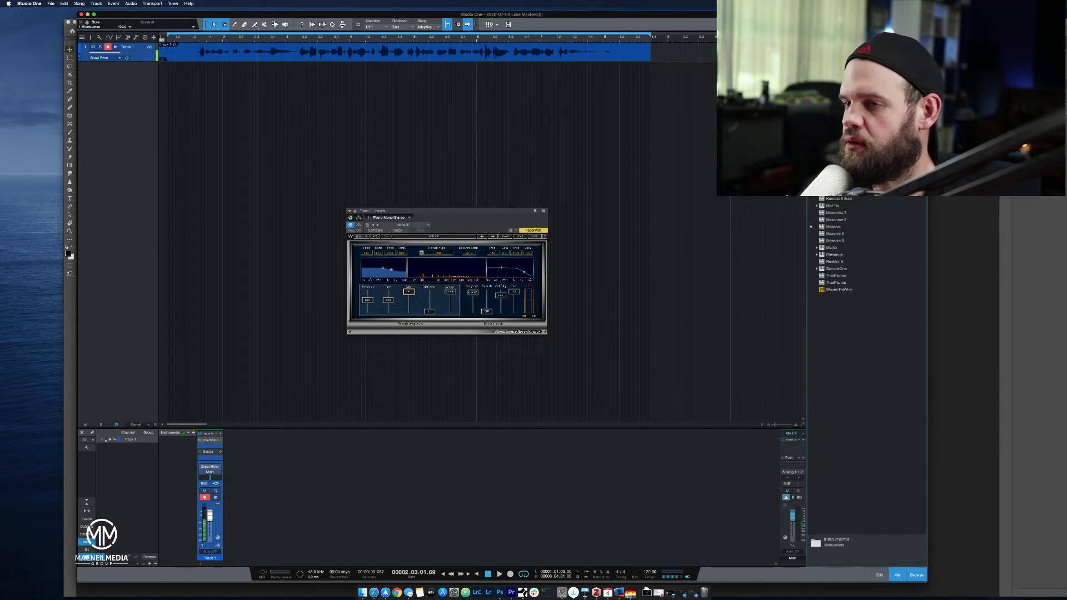
pyautogui.rightClick(145, 143)
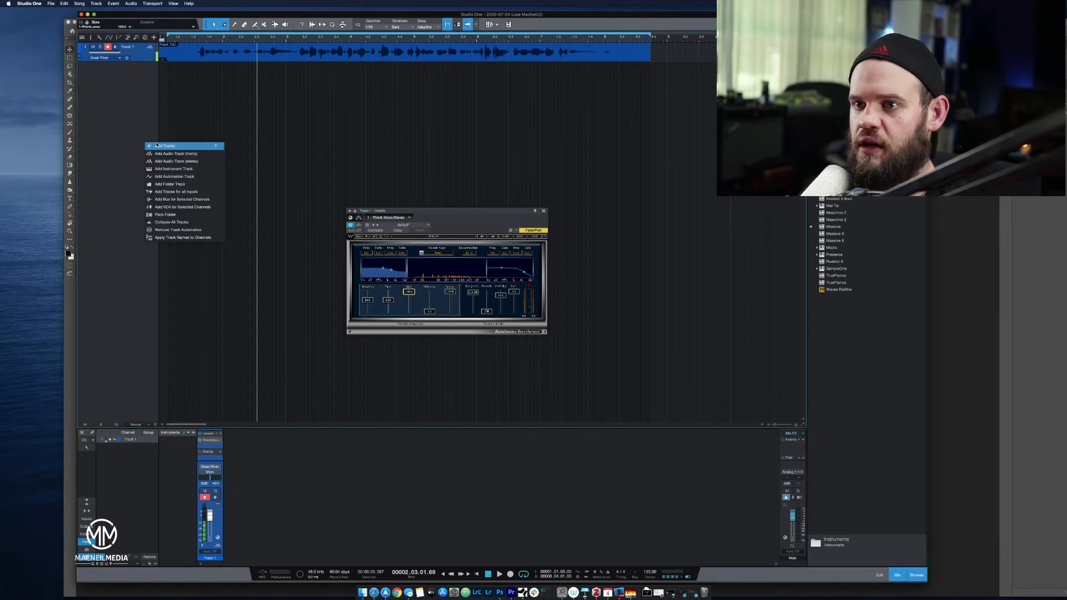
pyautogui.click(170, 169)
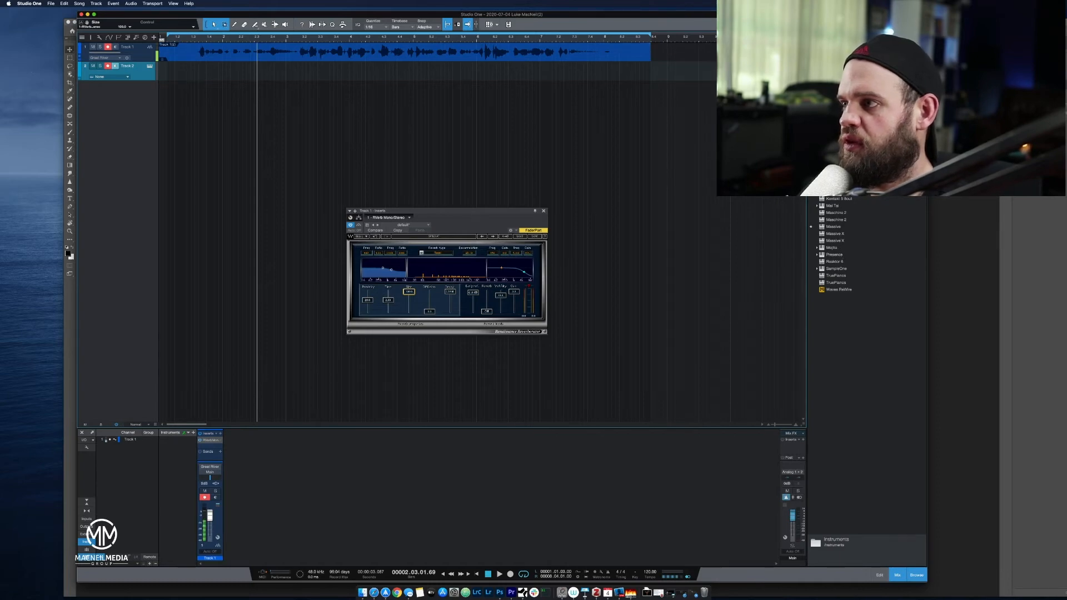
pyautogui.click(832, 157)
pyautogui.moveTo(832, 156); pyautogui.dragTo(135, 70)
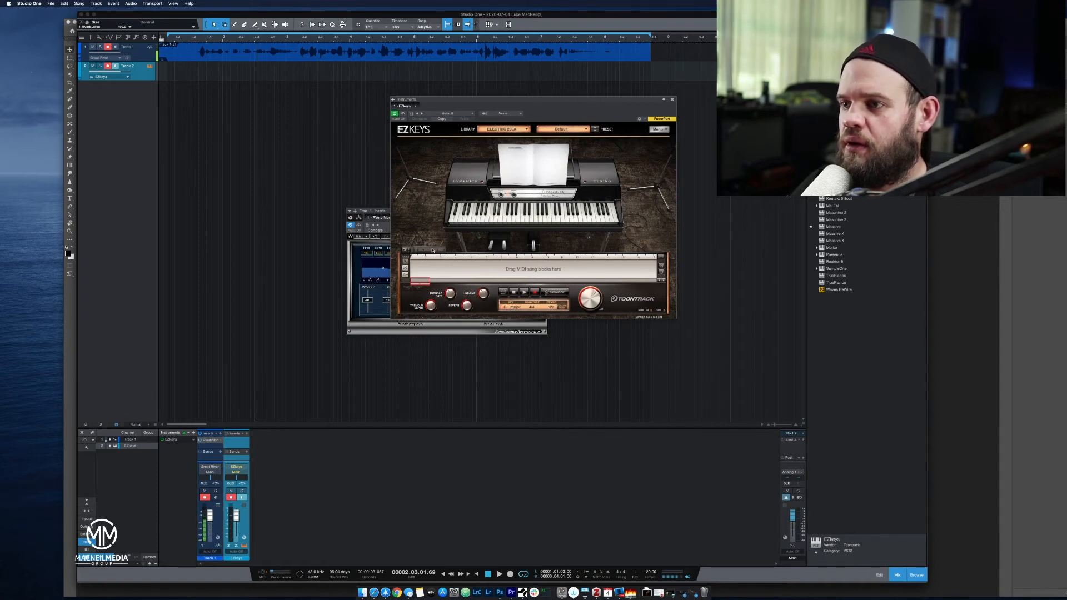
# Browse the EZkeys MIDI library to the Pop/Rock straight ballad verse and audition its first variation.
pyautogui.click(406, 252)
pyautogui.click(407, 251)
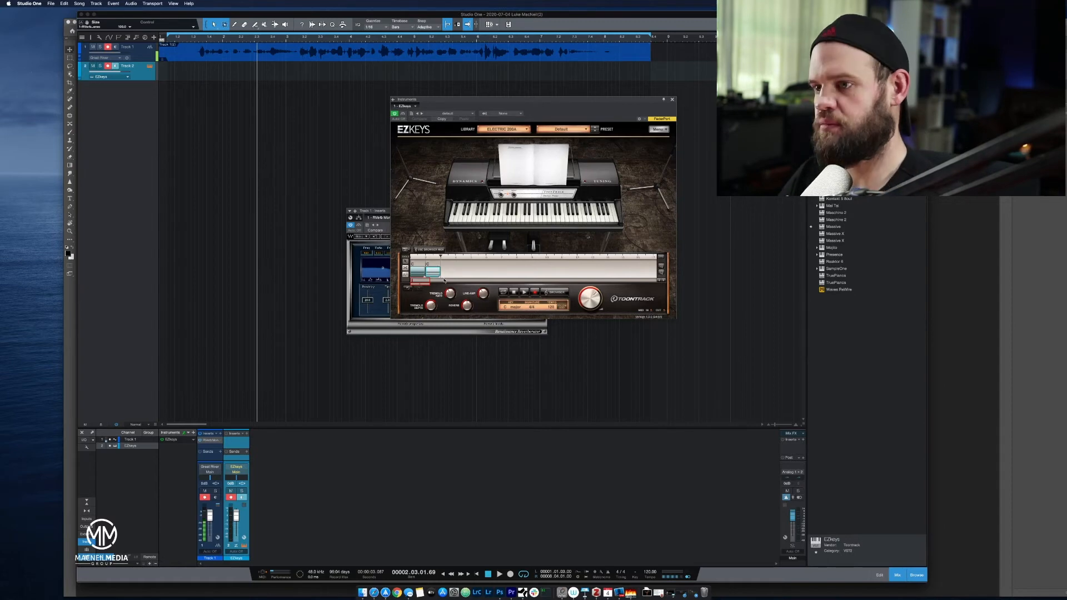
pyautogui.click(431, 250)
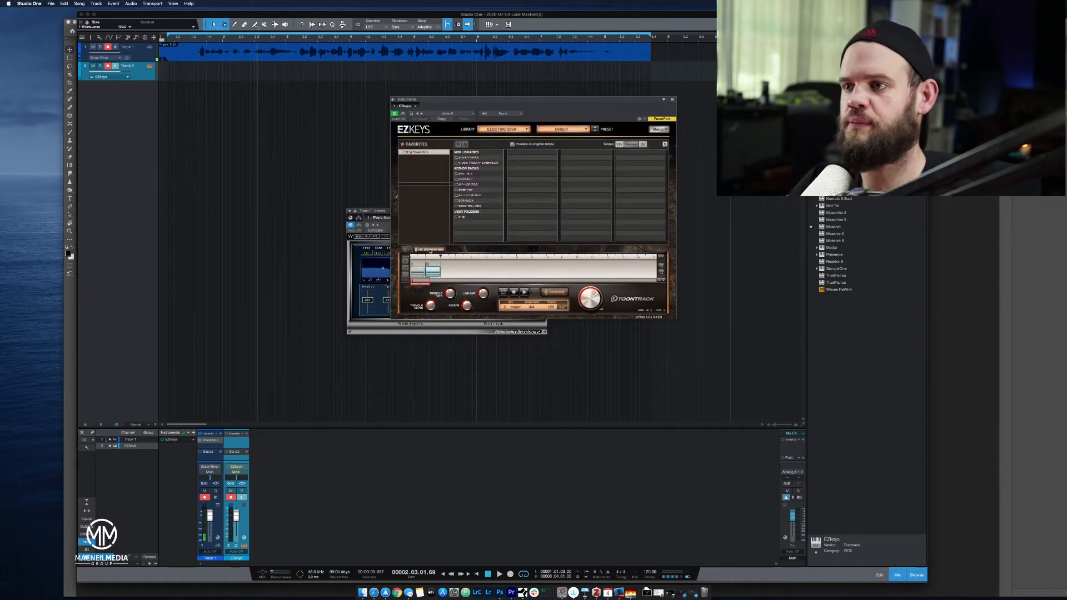
pyautogui.click(466, 158)
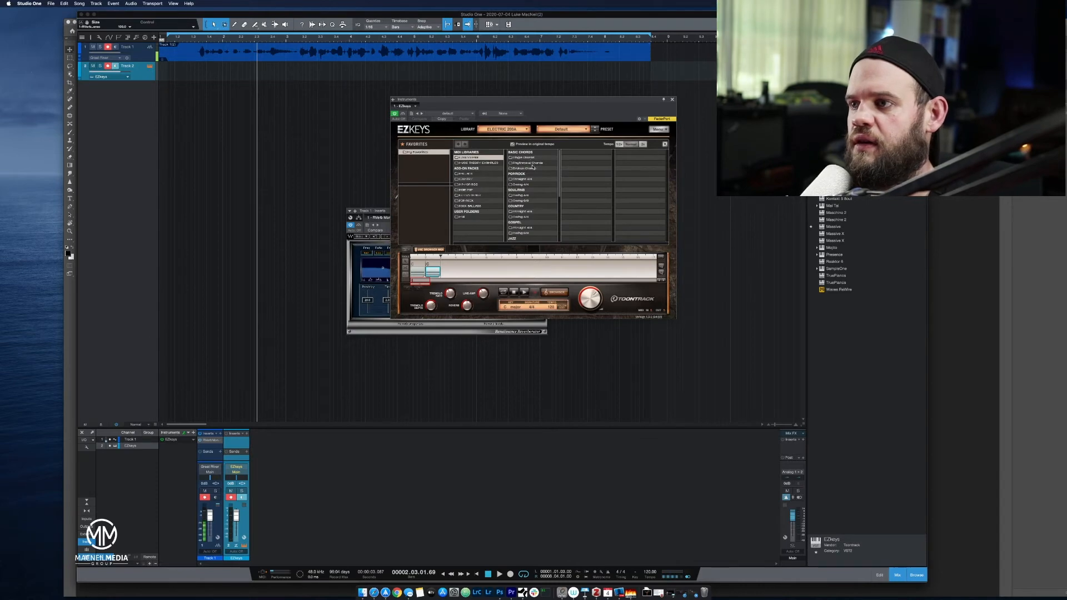
pyautogui.click(534, 179)
pyautogui.click(579, 163)
pyautogui.click(619, 153)
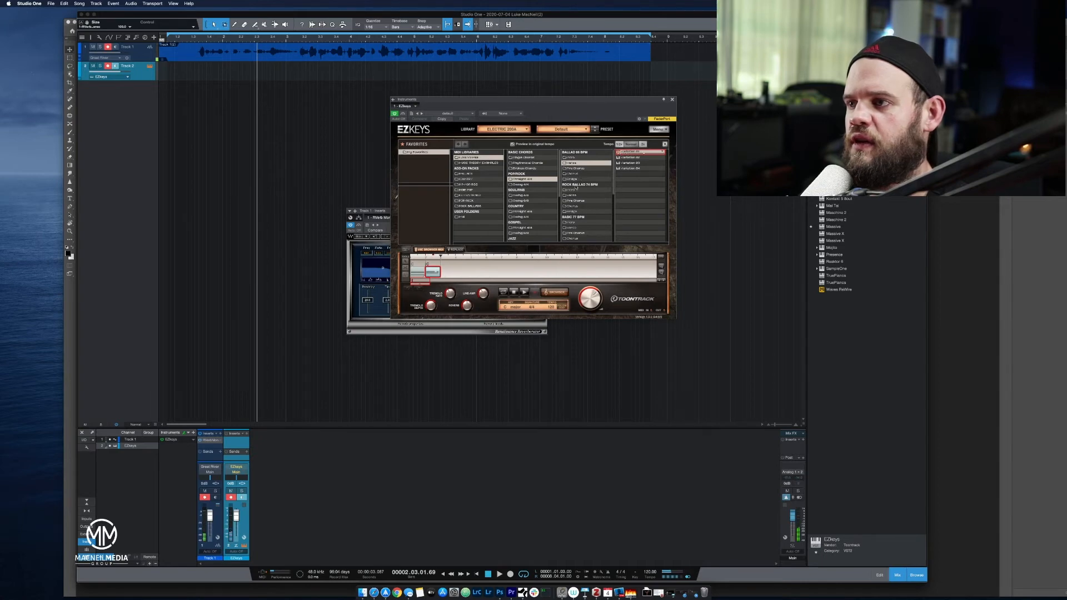
# Switch EZkeys to the Grand Piano library and place the third verse variation on Track 2, then stop playback.
pyautogui.click(518, 130)
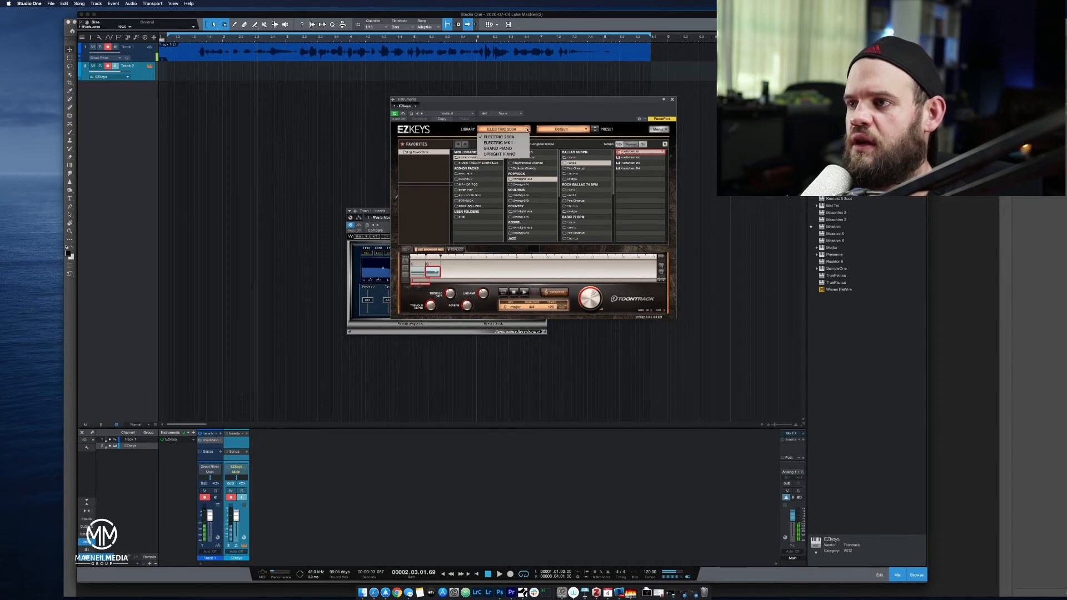
pyautogui.click(521, 148)
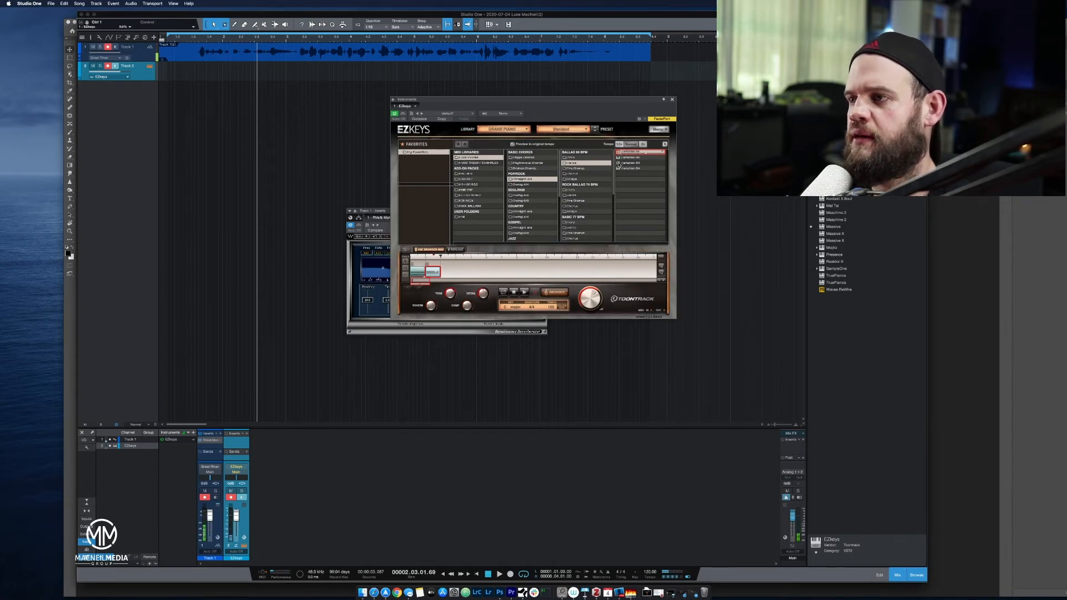
pyautogui.click(623, 163)
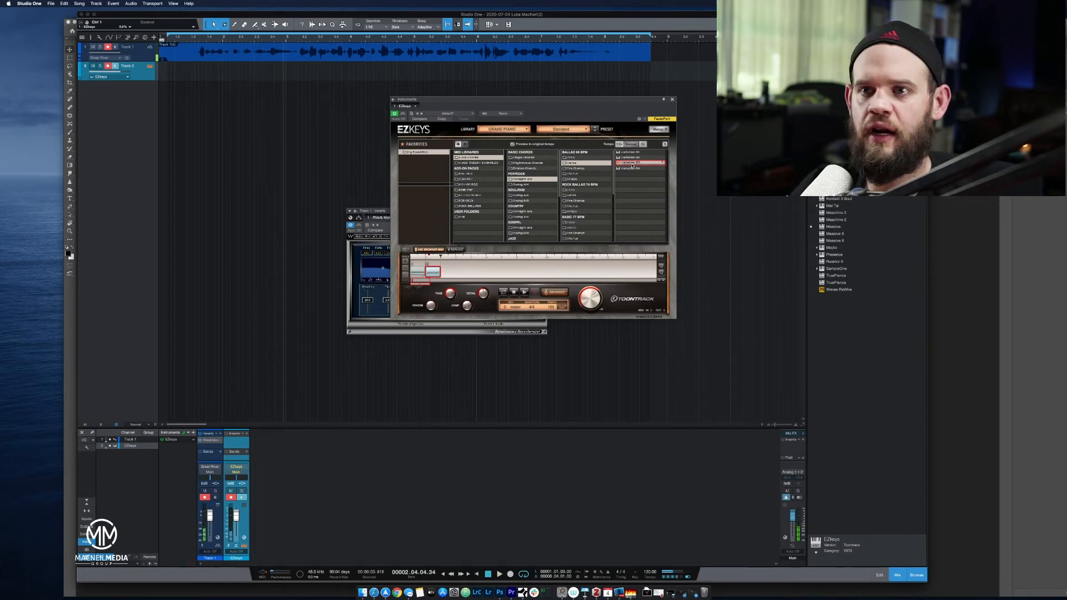
pyautogui.moveTo(167, 161); pyautogui.dragTo(171, 78)
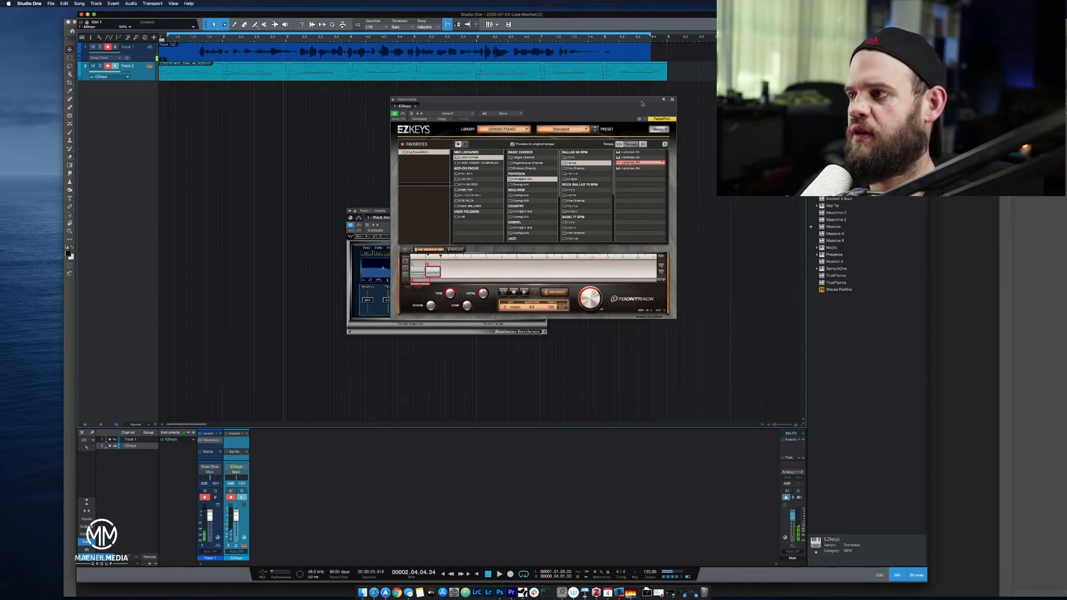
pyautogui.click(673, 100)
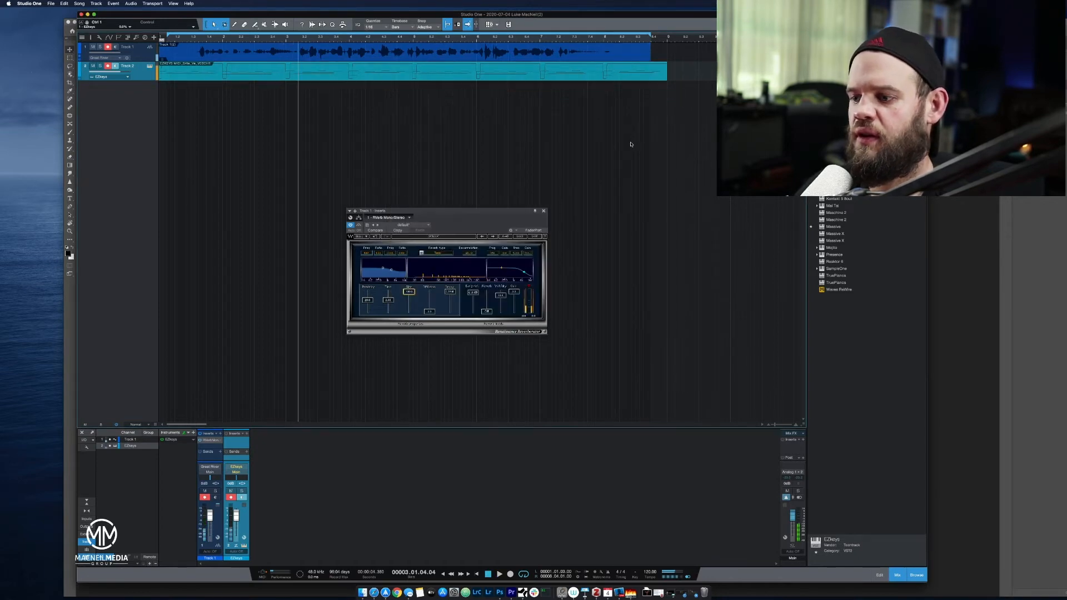
pyautogui.click(487, 573)
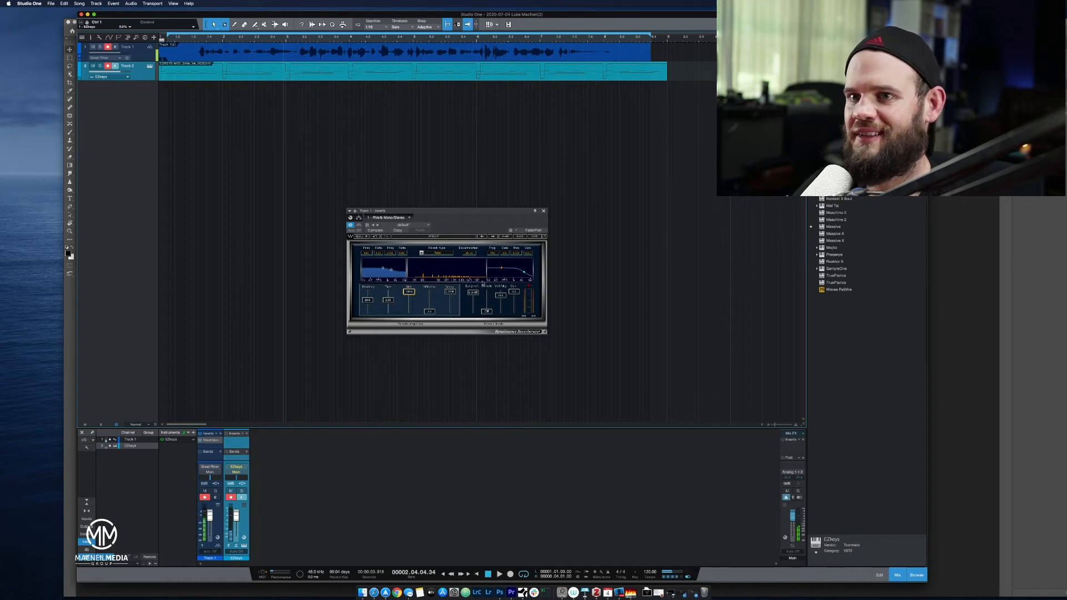
# Show the EZkeys instrument of Track 2 and close its window again.
pyautogui.press('space')
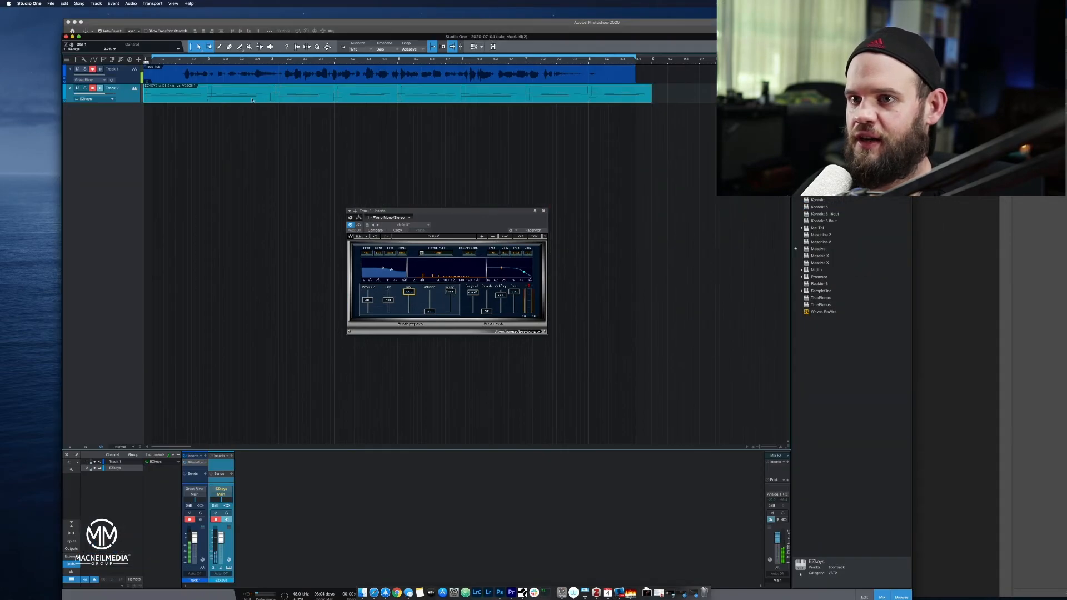
pyautogui.click(134, 88)
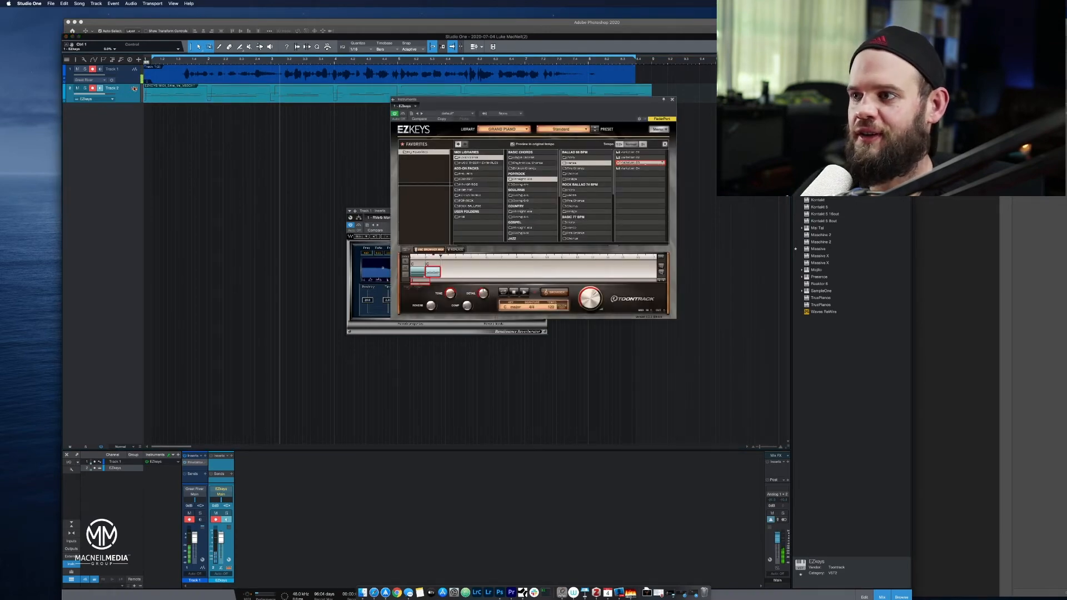
pyautogui.click(134, 88)
pyautogui.click(134, 88)
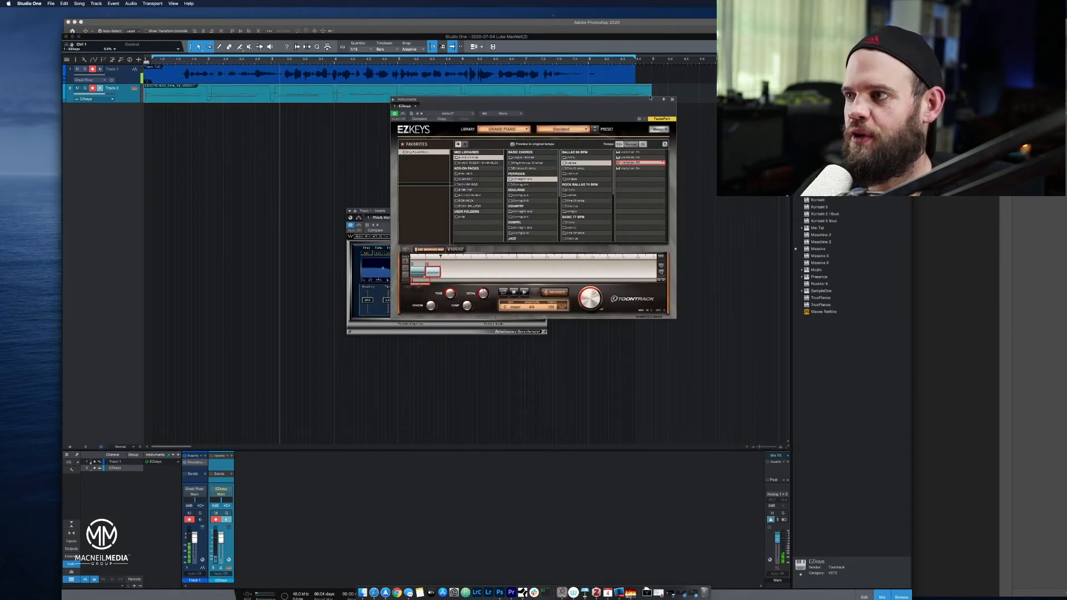
pyautogui.click(672, 100)
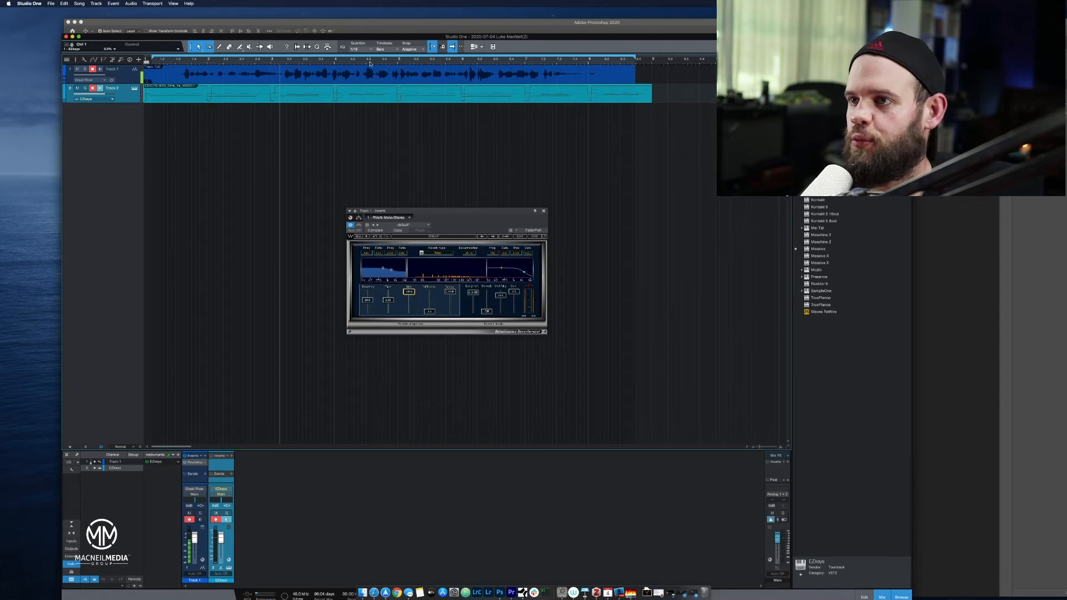
# Extend the loop range to the end of the piano part and delete the vocal take from Track 1.
pyautogui.click(371, 81)
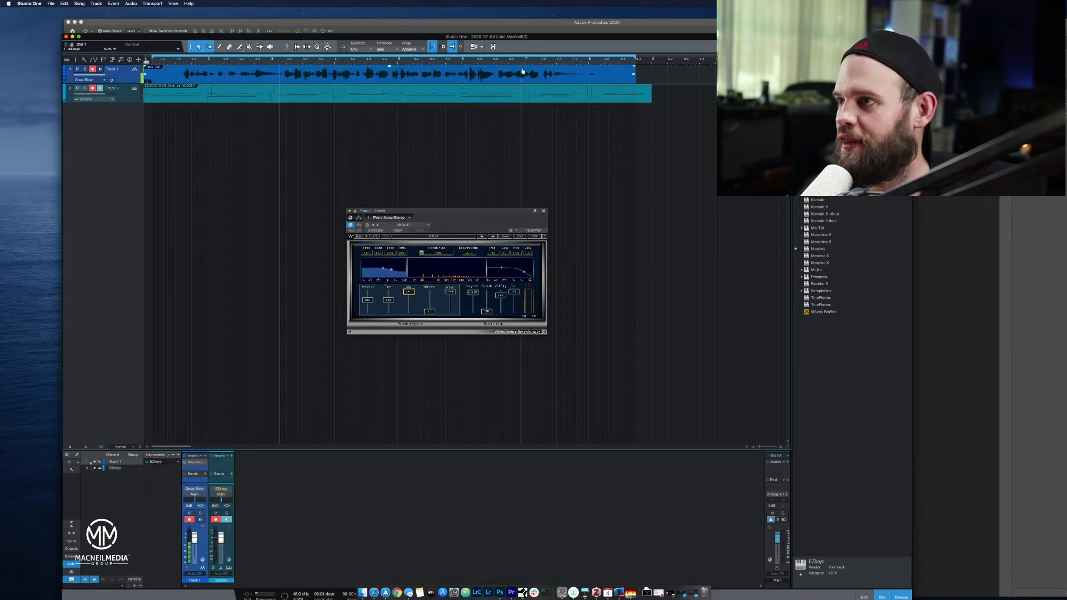
pyautogui.moveTo(635, 56); pyautogui.dragTo(650, 56)
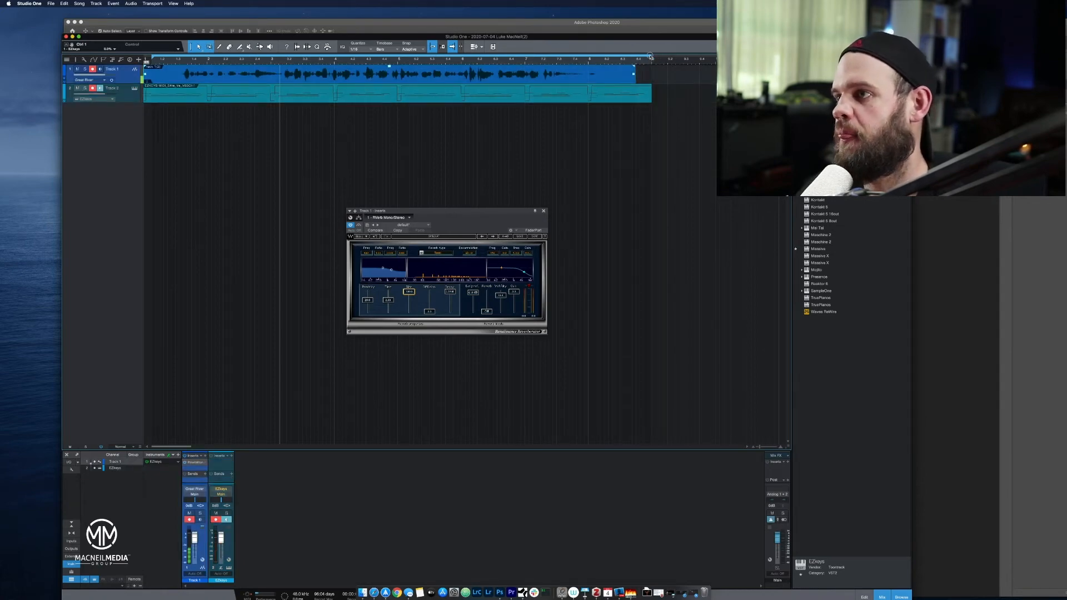
pyautogui.click(552, 73)
pyautogui.click(552, 75)
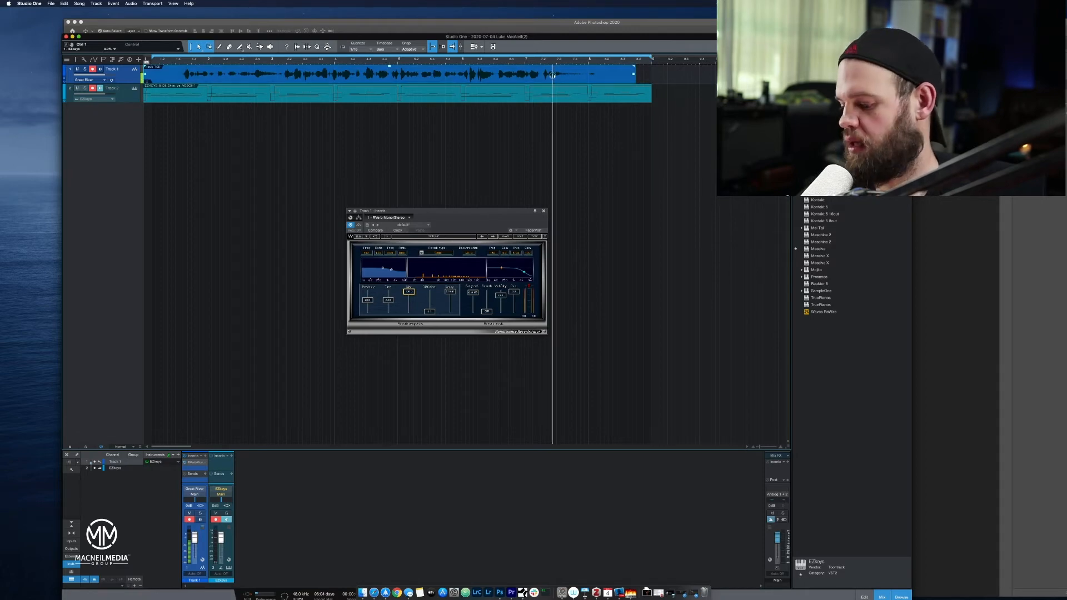
pyautogui.press('Delete')
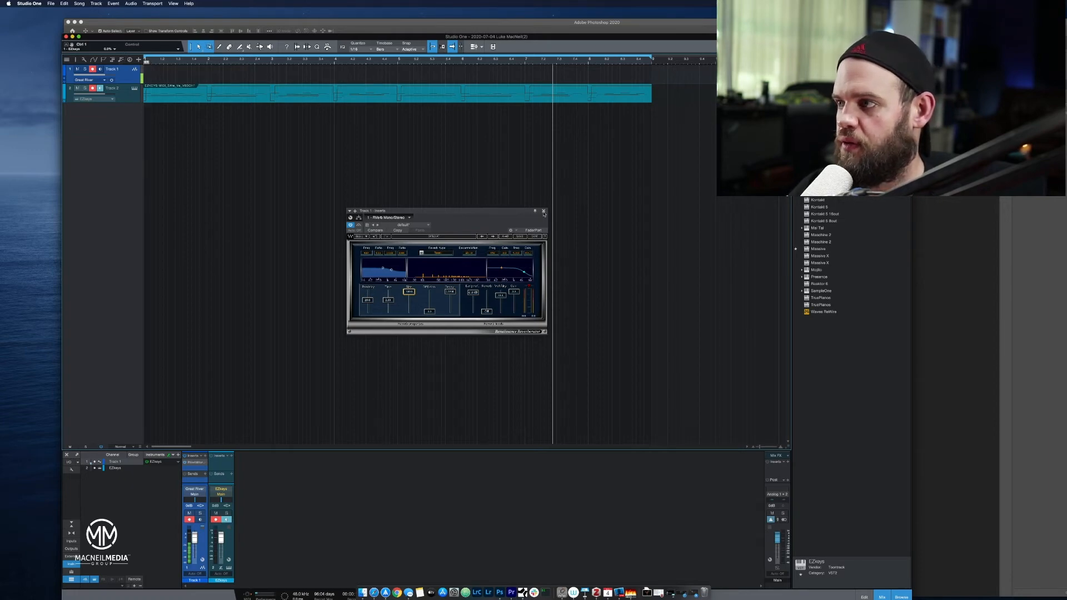
pyautogui.click(543, 212)
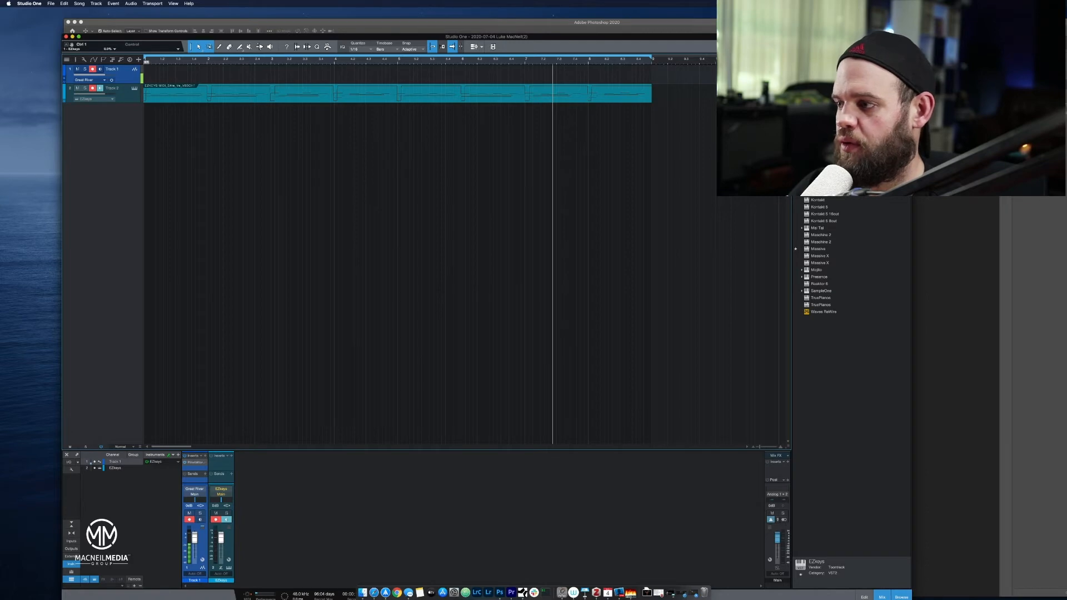
# Find Waves RVerb Mono/Stereo among the effects and insert it on the EZkeys track.
pyautogui.click(832, 59)
pyautogui.scroll(-10, 880, 355)
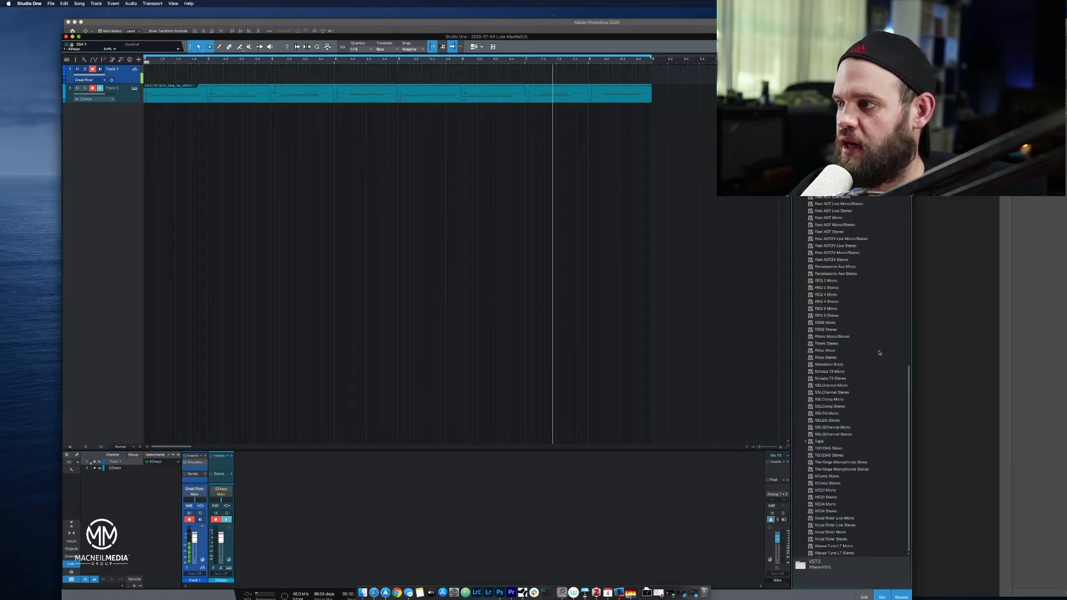
pyautogui.scroll(5, 879, 352)
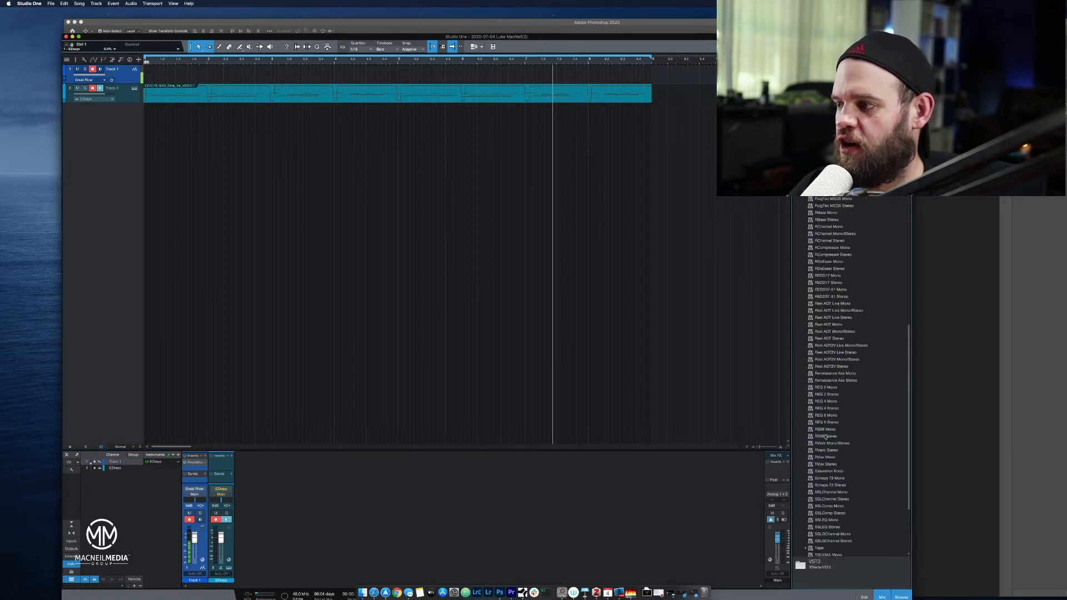
pyautogui.click(830, 450)
pyautogui.click(835, 444)
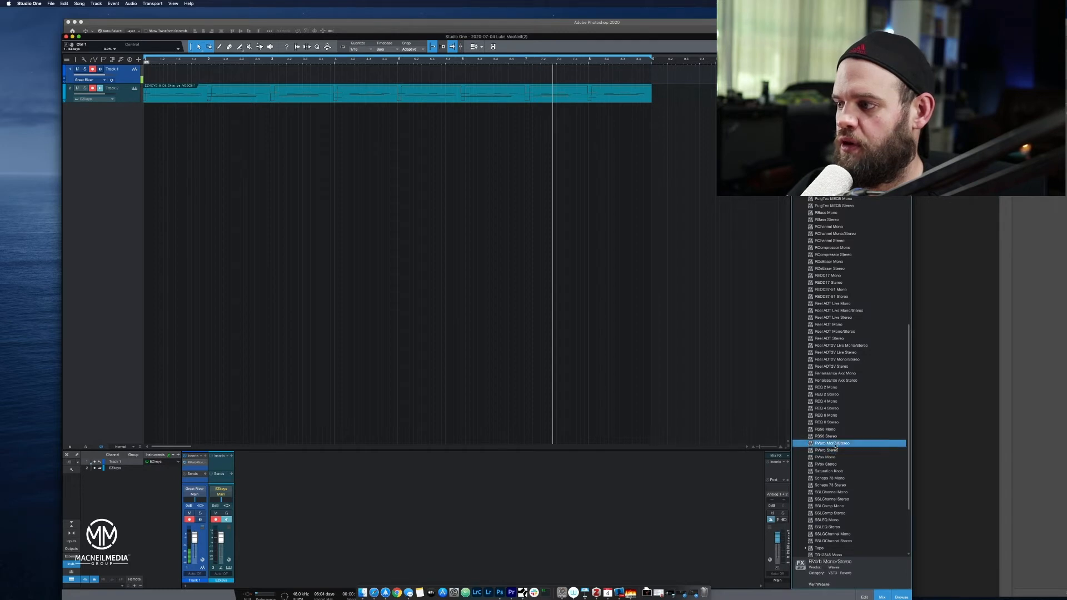
pyautogui.moveTo(838, 453); pyautogui.dragTo(448, 89)
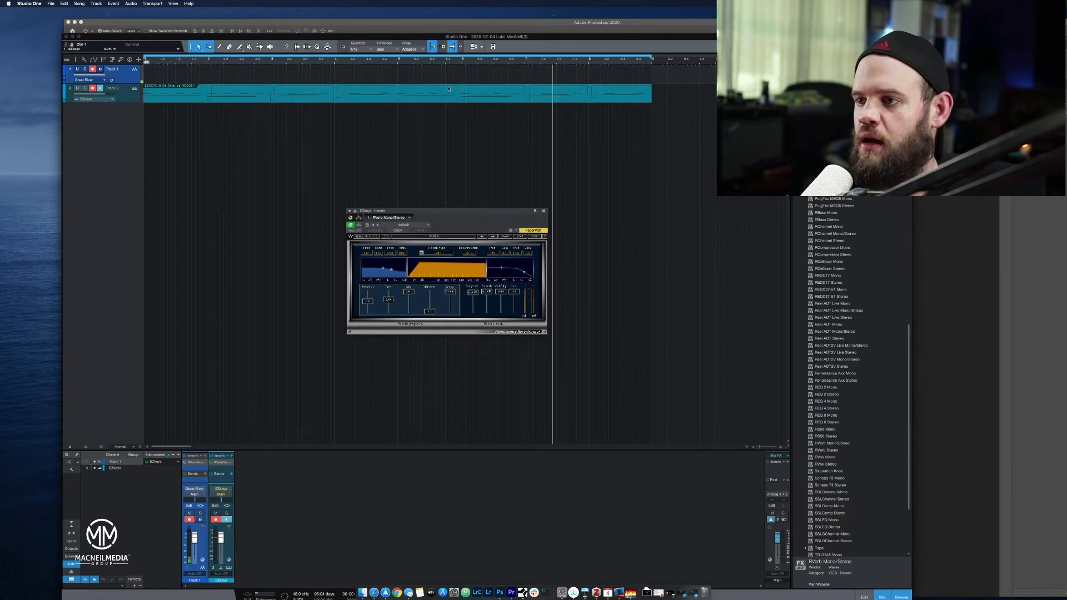
# Set the new RVerb's reverb type to Room and pull the reverb level fully down, leaving the early reflections up.
pyautogui.click(422, 252)
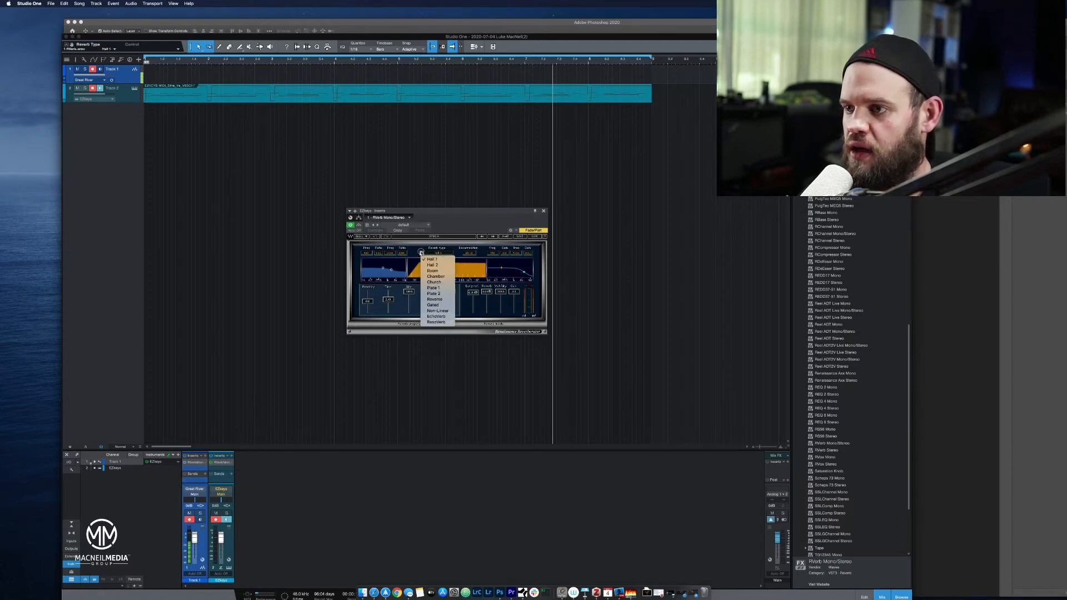
pyautogui.click(431, 271)
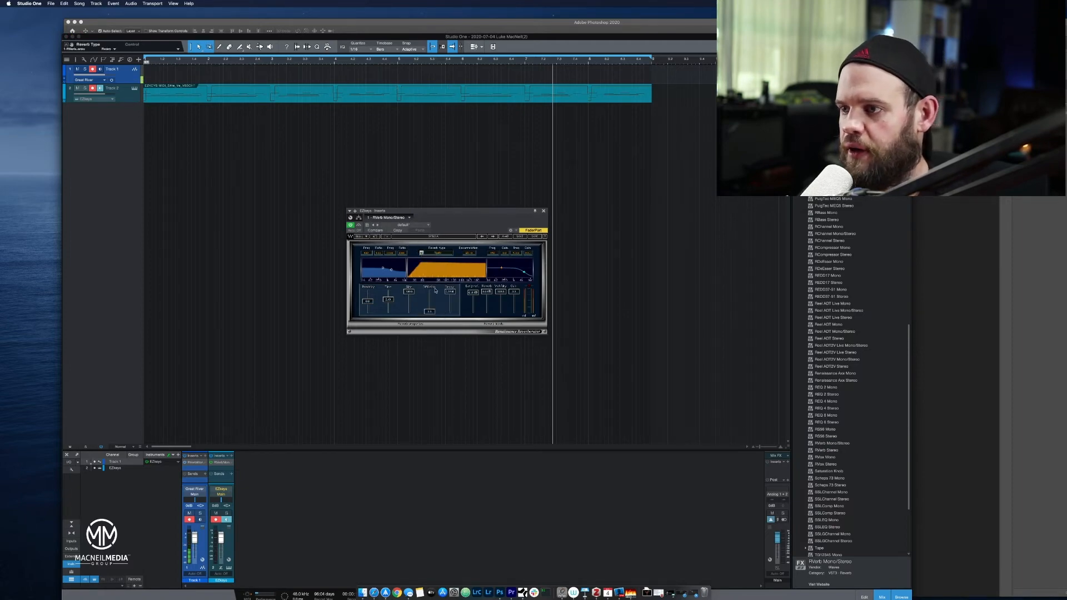
pyautogui.moveTo(491, 294); pyautogui.dragTo(477, 240)
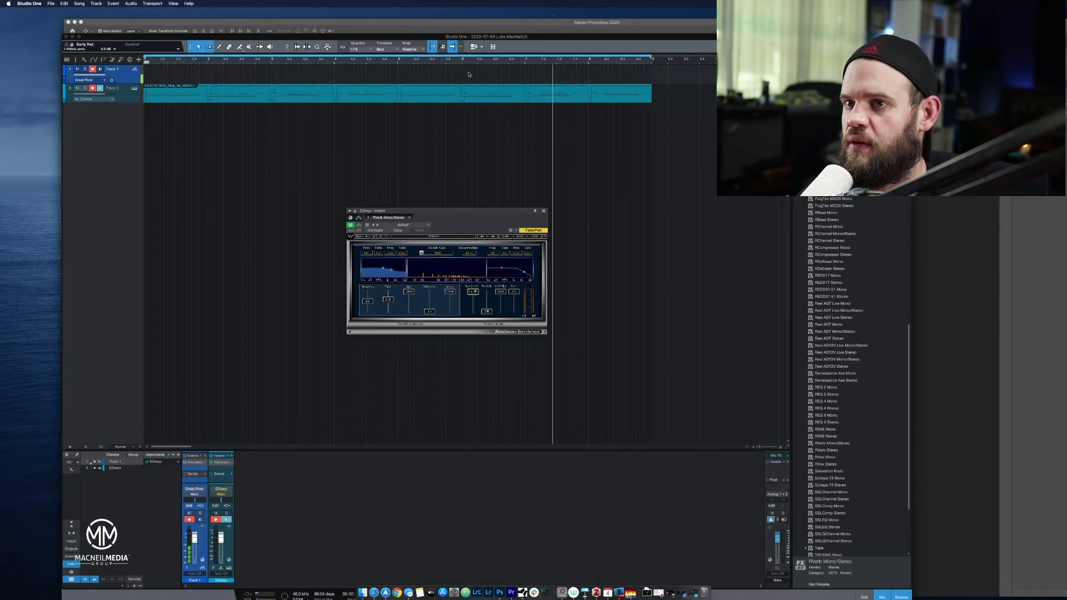
# Play the piano part from the start and toggle RVerb's bypass to compare the sound with and without the effect.
pyautogui.click(147, 61)
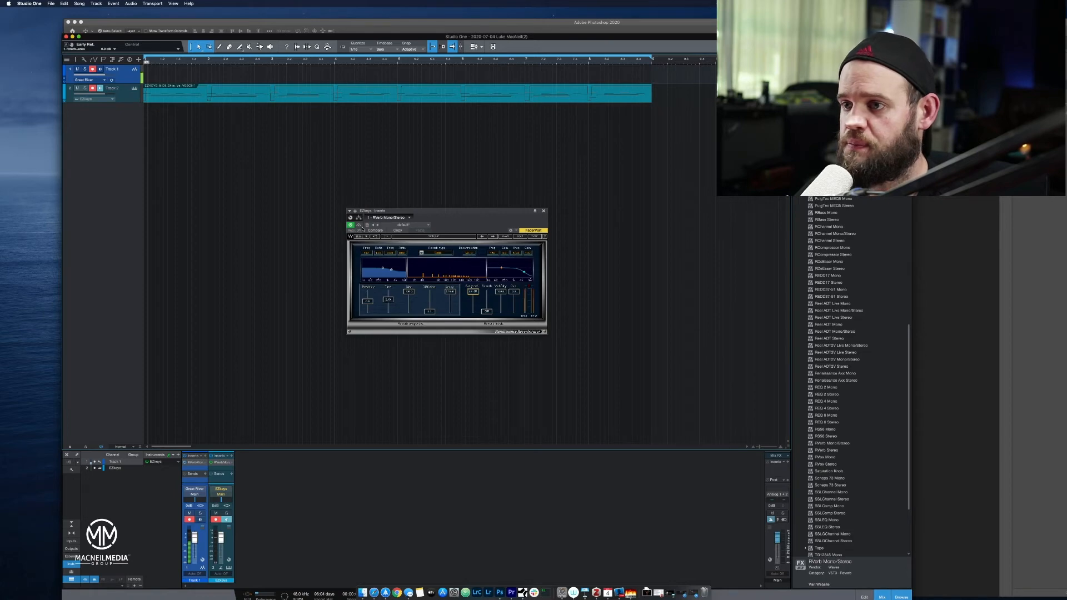
pyautogui.click(358, 225)
pyautogui.click(149, 71)
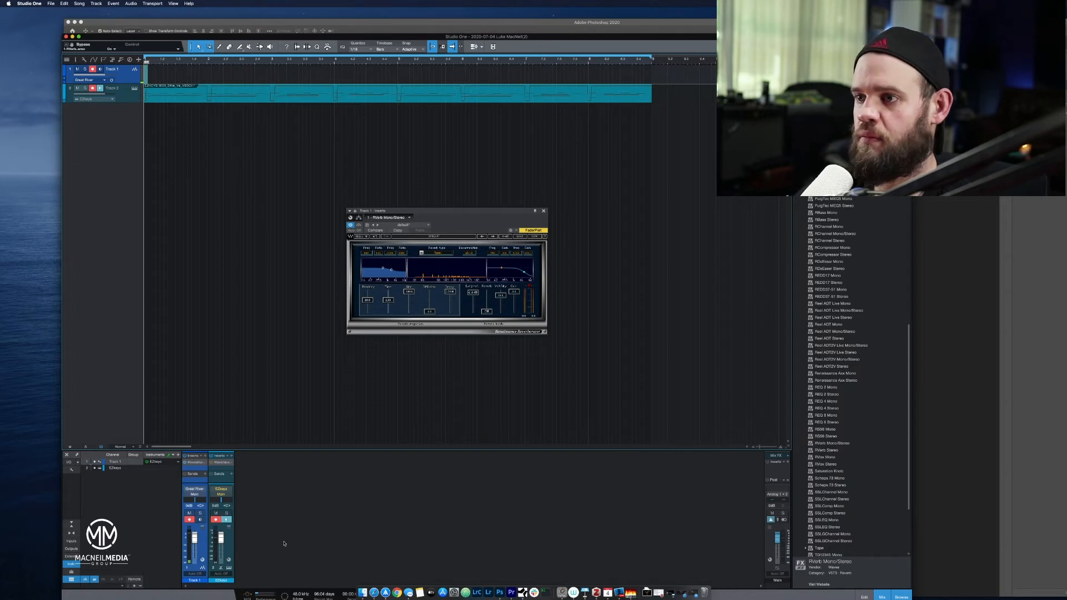
pyautogui.press('space')
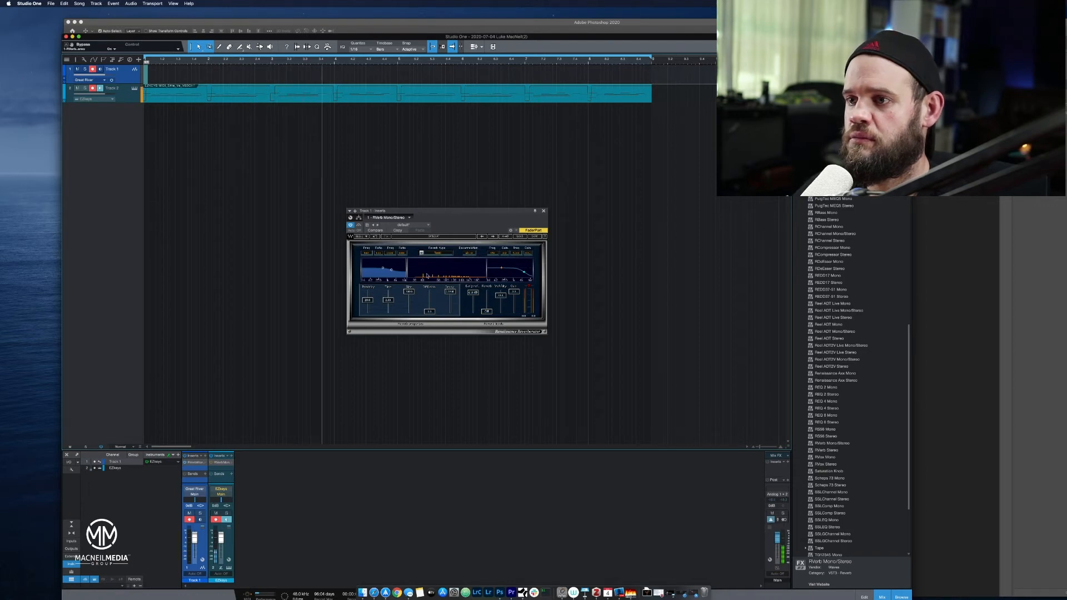
pyautogui.click(360, 226)
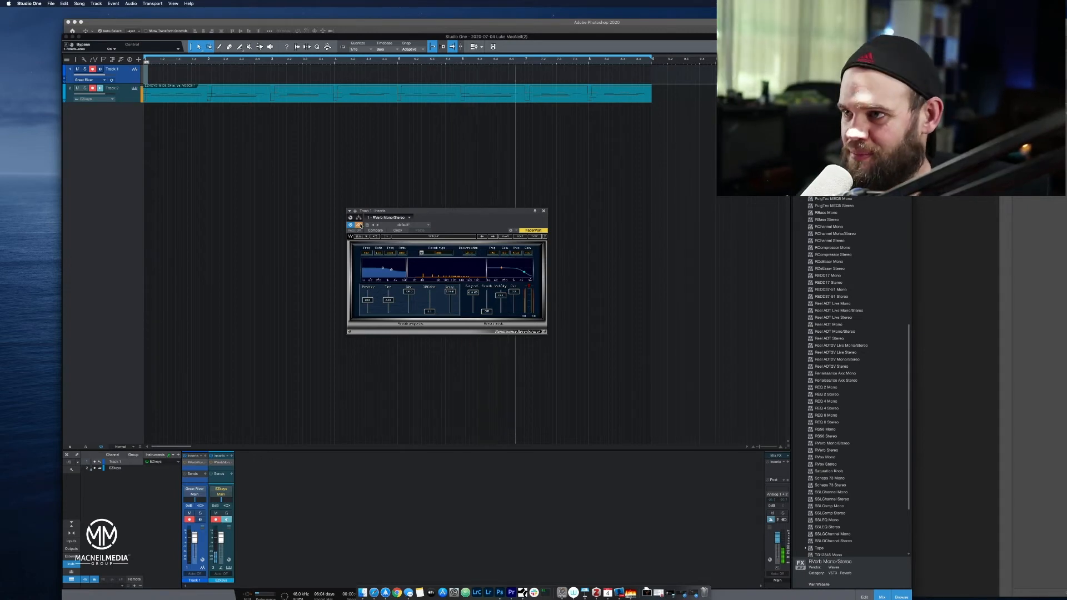
pyautogui.click(360, 226)
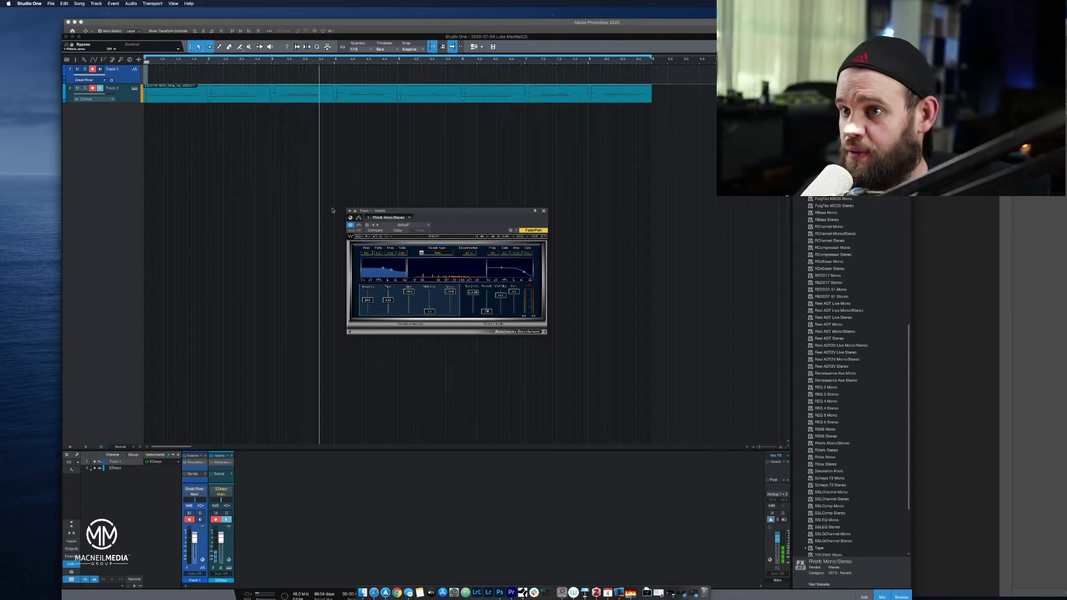
# Replace the piano clip on Track 2 with the first EZkeys verse variation, deleting the old clip moved to a new track.
pyautogui.moveTo(336, 95); pyautogui.dragTo(341, 127)
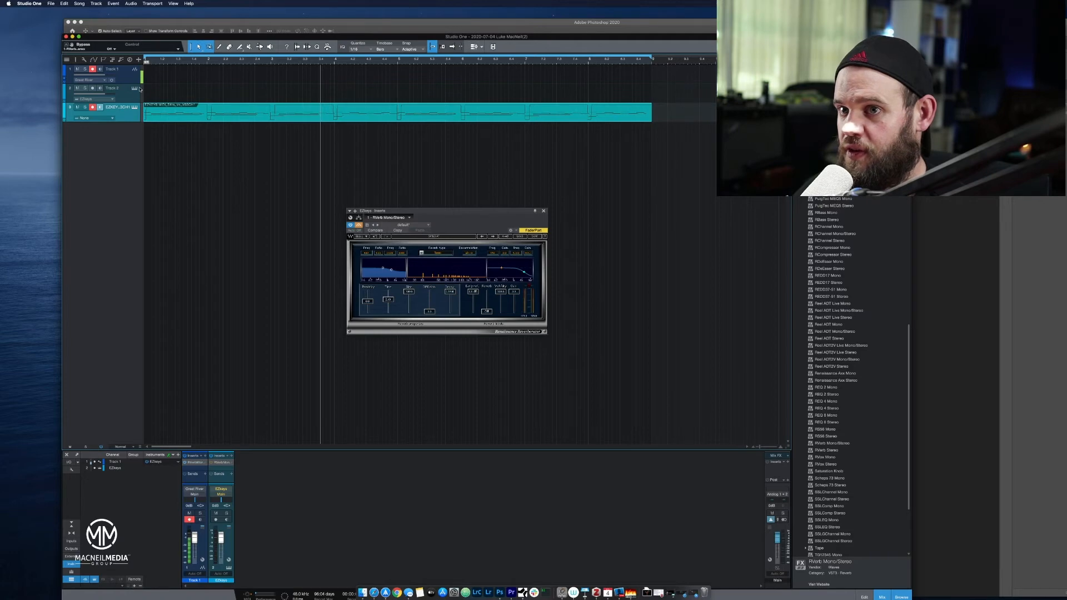
pyautogui.click(134, 89)
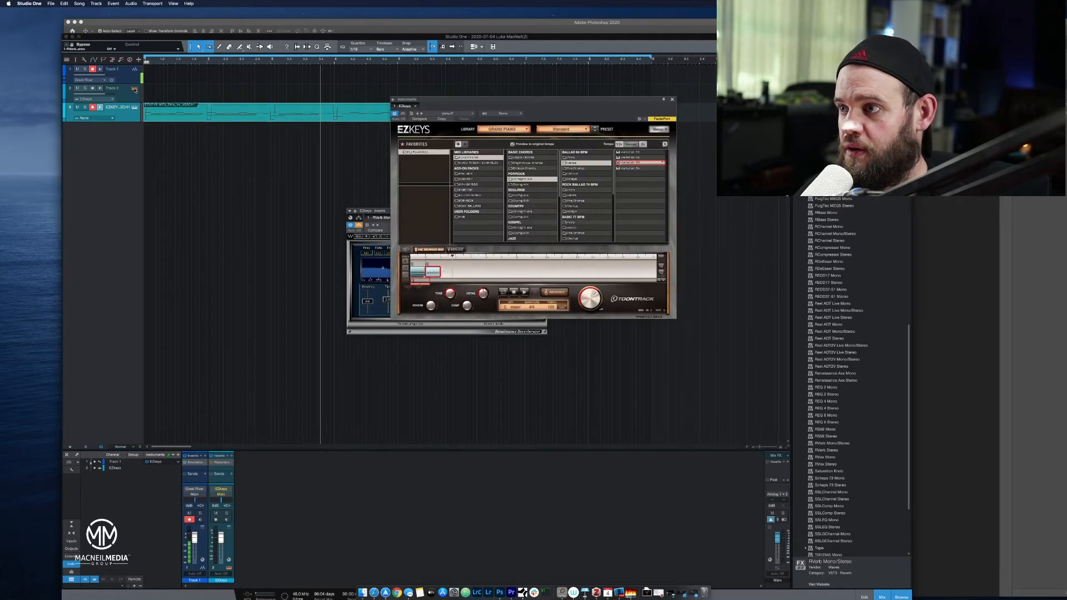
pyautogui.click(632, 153)
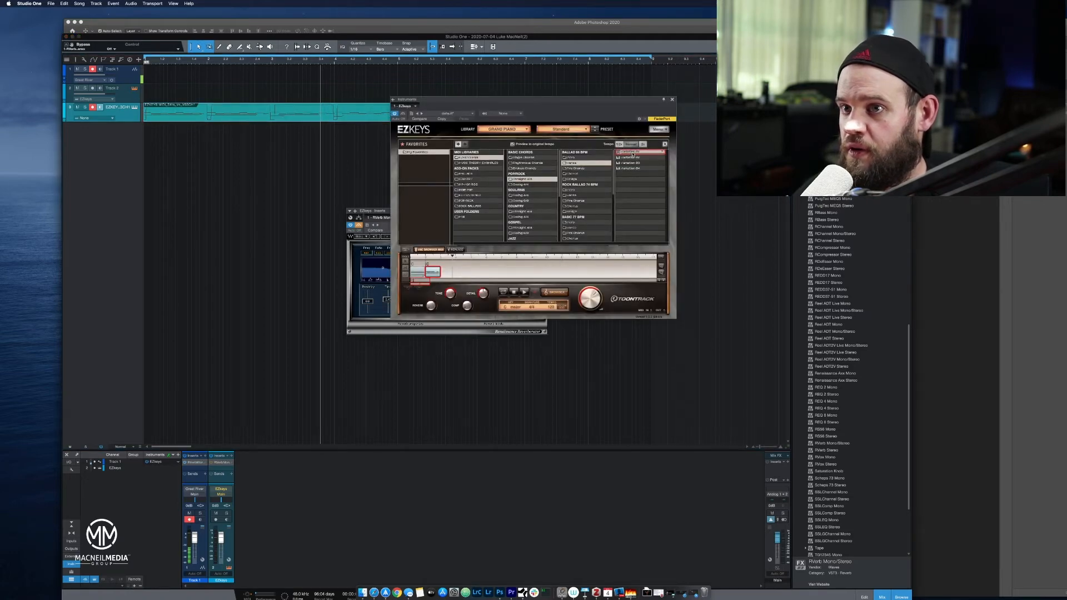
pyautogui.moveTo(632, 153); pyautogui.dragTo(172, 119)
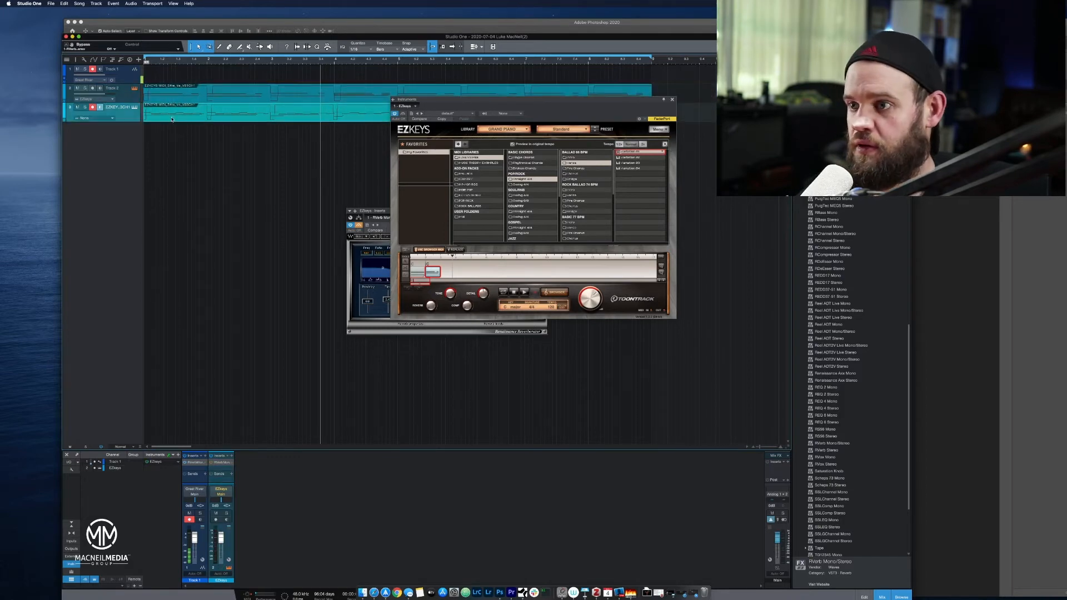
pyautogui.press('Delete')
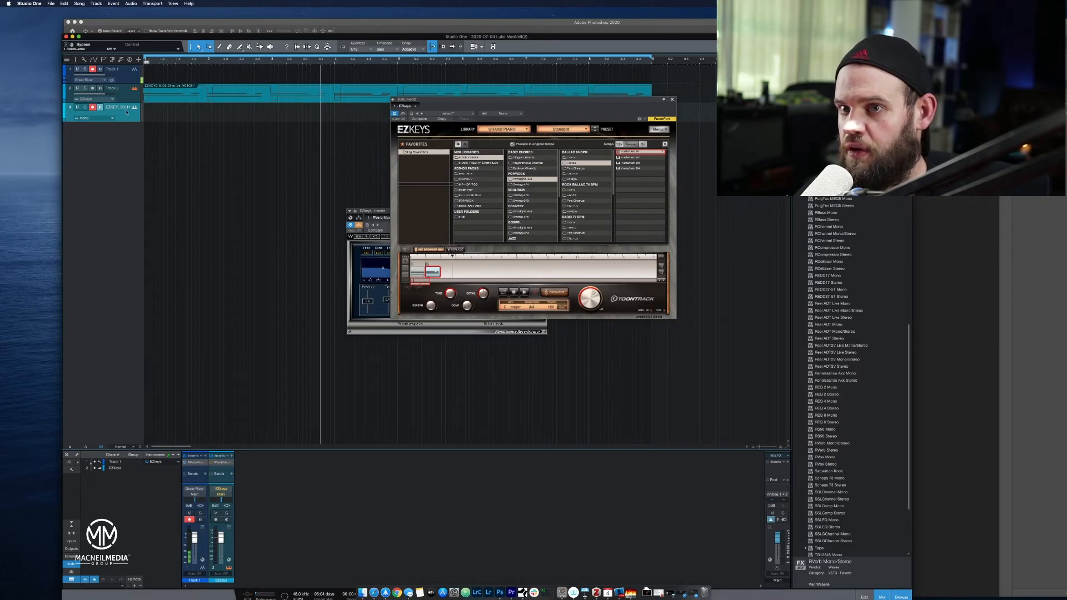
# Insert another RVerb Mono/Stereo on Track 2, move its window clear of EZkeys and play the piano part.
pyautogui.click(121, 88)
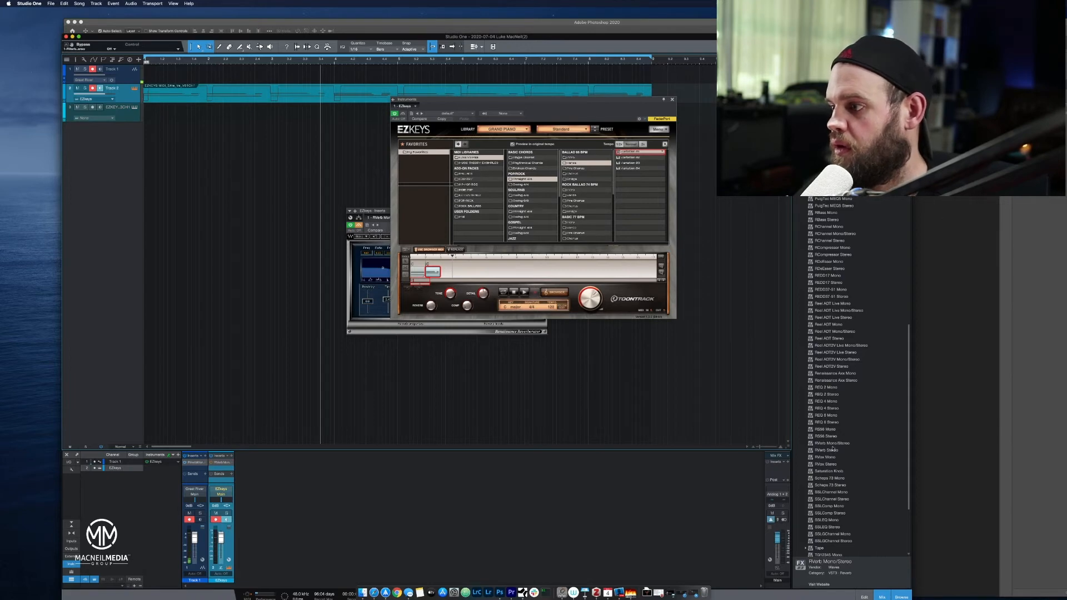
pyautogui.moveTo(833, 444); pyautogui.dragTo(118, 89)
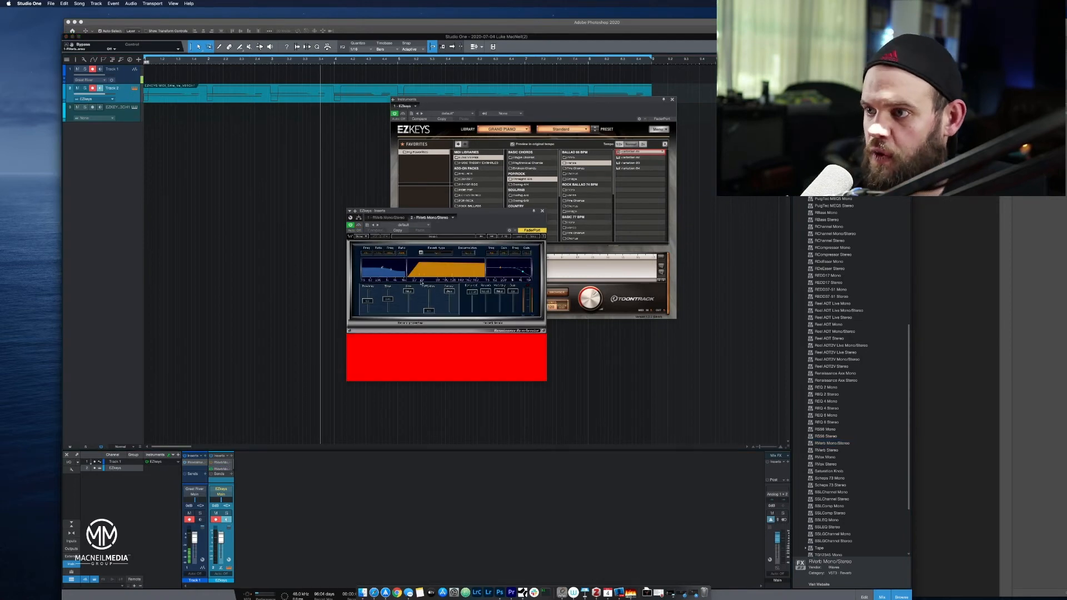
pyautogui.moveTo(464, 215); pyautogui.dragTo(375, 232)
pyautogui.press('space')
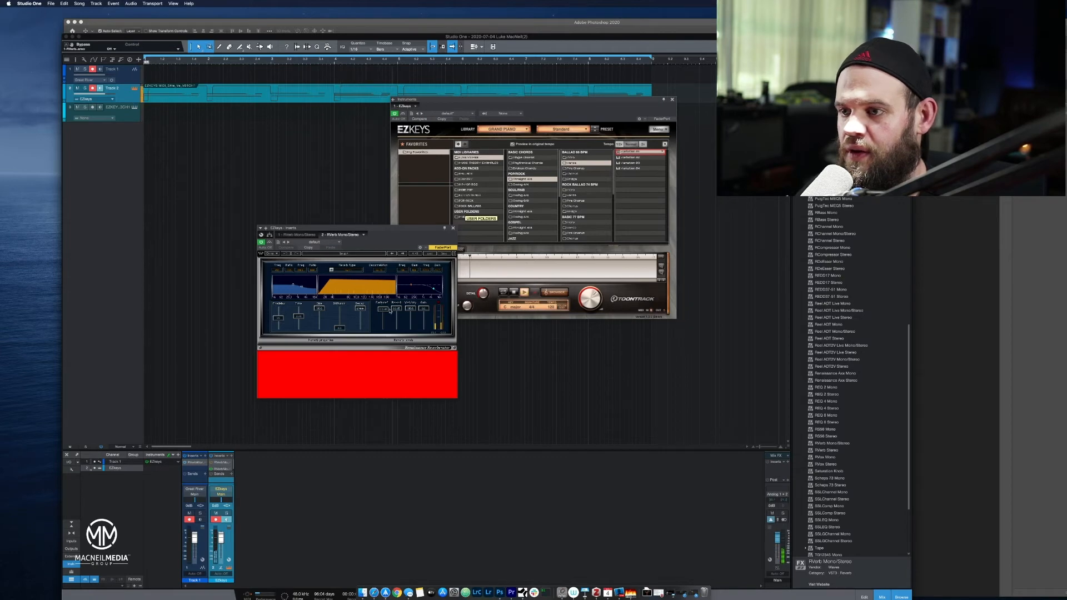
# Pull the second RVerb's reverb level fully down and stop the piano playback.
pyautogui.moveTo(396, 309); pyautogui.dragTo(391, 355)
pyautogui.press('space')
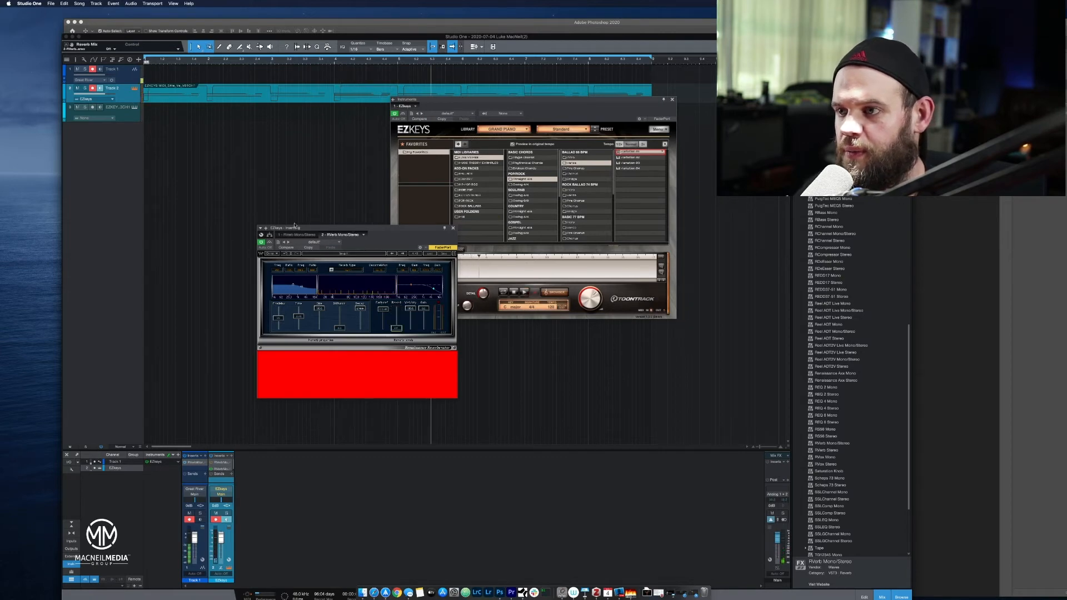
# Close the RVerb and EZkeys windows and remove Track 2 and the track below it together with their instruments.
pyautogui.click(453, 228)
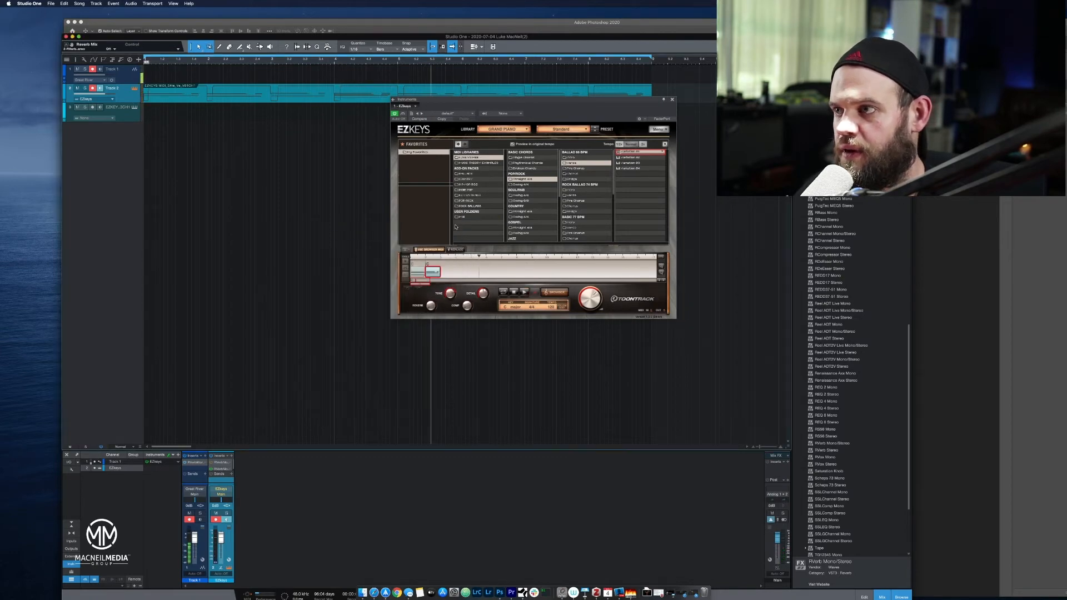
pyautogui.click(672, 99)
pyautogui.click(126, 114)
pyautogui.keyDown('shift'); pyautogui.click(127, 100); pyautogui.keyUp('shift')
pyautogui.rightClick(127, 101)
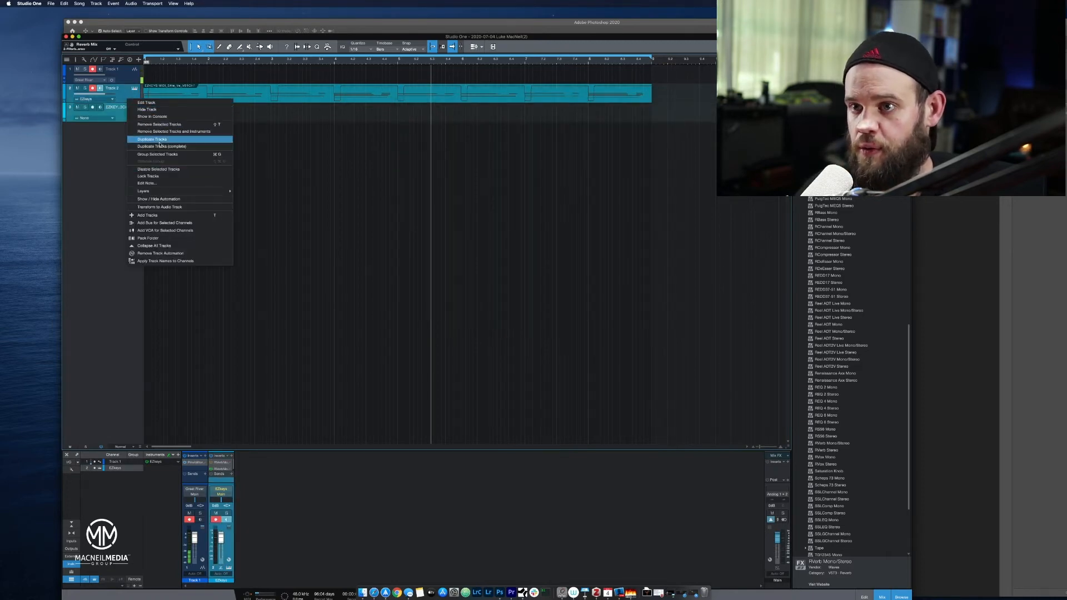
pyautogui.click(161, 131)
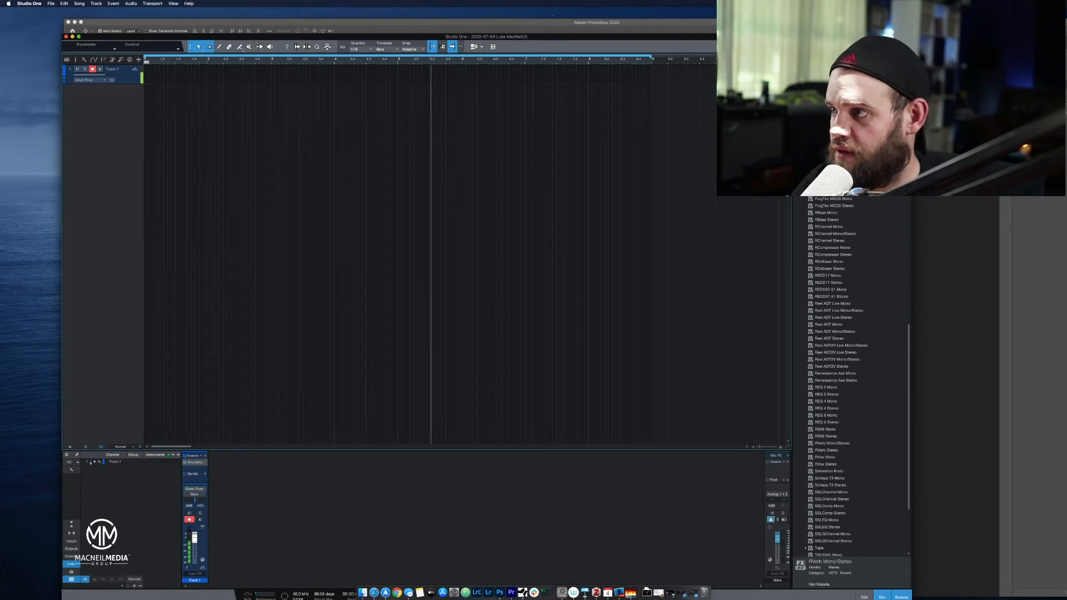
# Find EZkeys among the instruments and add it as a new instrument track below Track 1.
pyautogui.scroll(5, 850, 166)
pyautogui.click(843, 59)
pyautogui.click(858, 60)
pyautogui.click(878, 60)
pyautogui.press('F6')
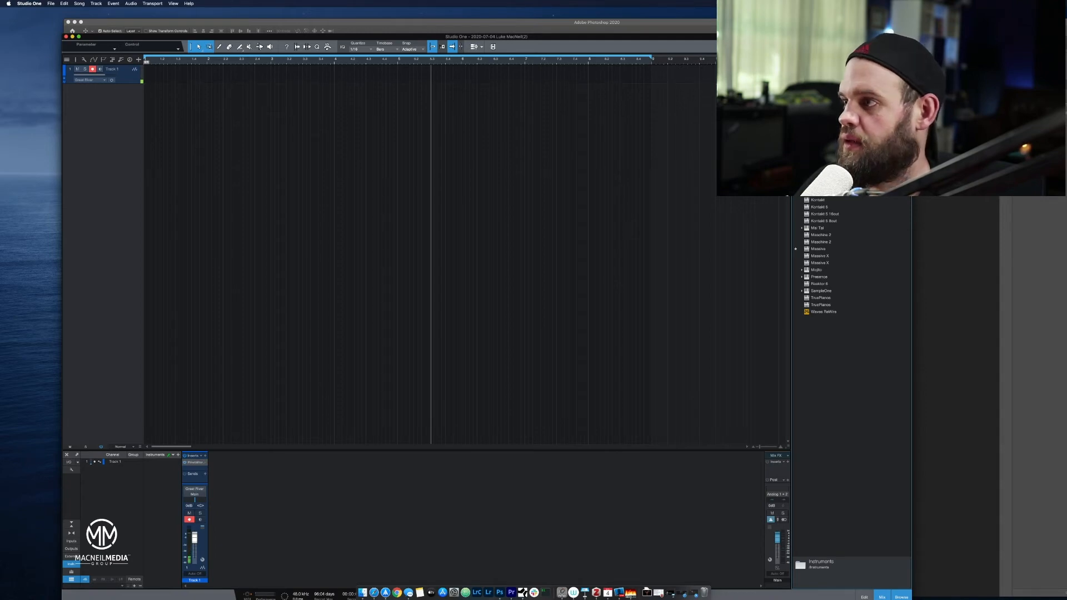
pyautogui.click(827, 201)
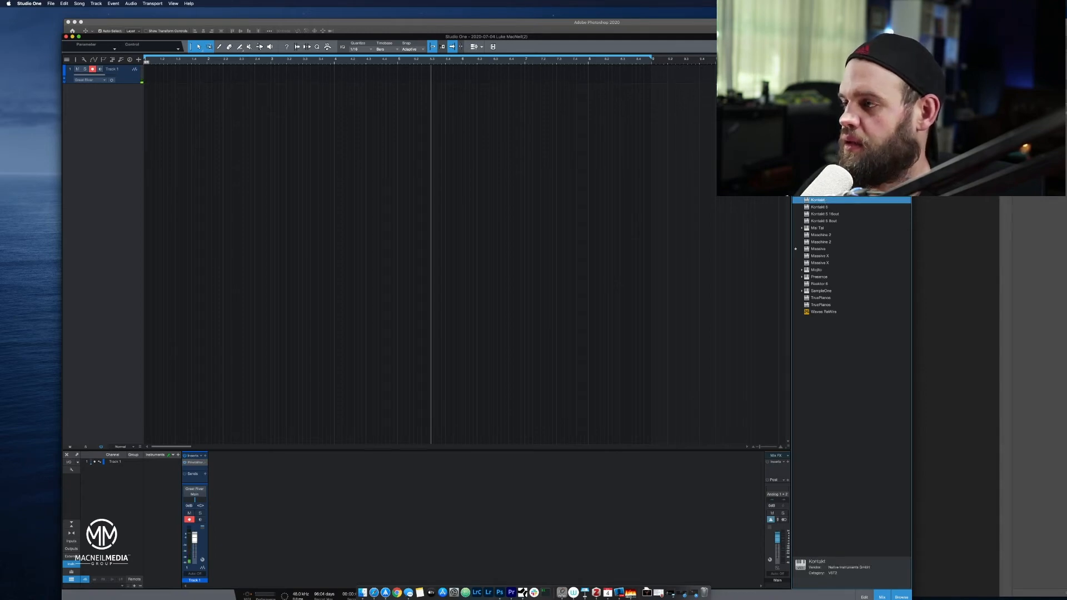
pyautogui.click(822, 179)
pyautogui.moveTo(822, 178); pyautogui.dragTo(108, 122)
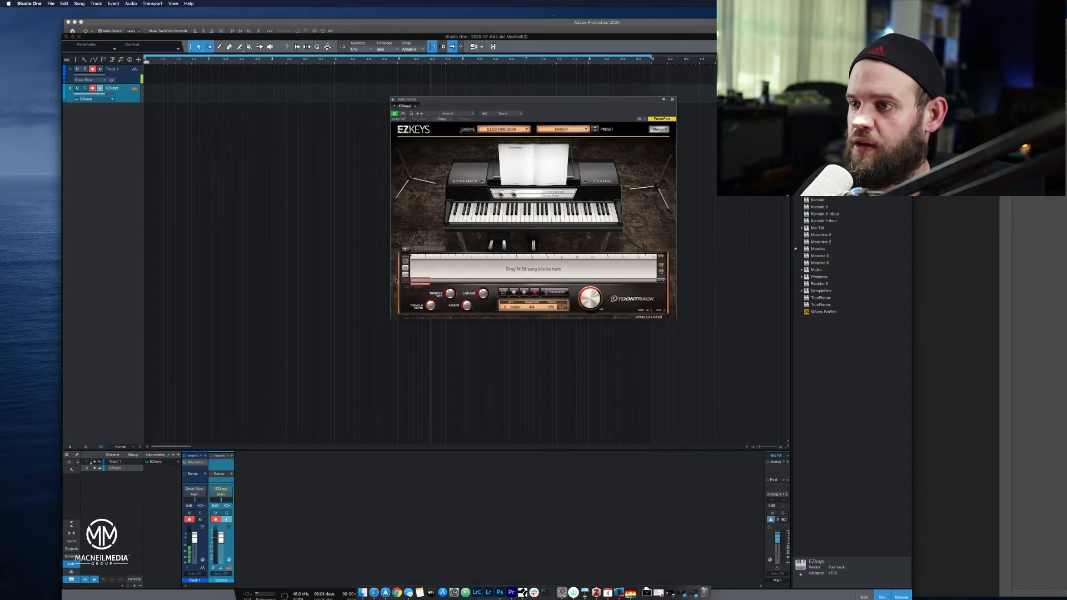
# Audition the first Pop/Rock ballad verse variation in EZkeys' MIDI browser and switch the library to Grand Piano.
pyautogui.click(407, 251)
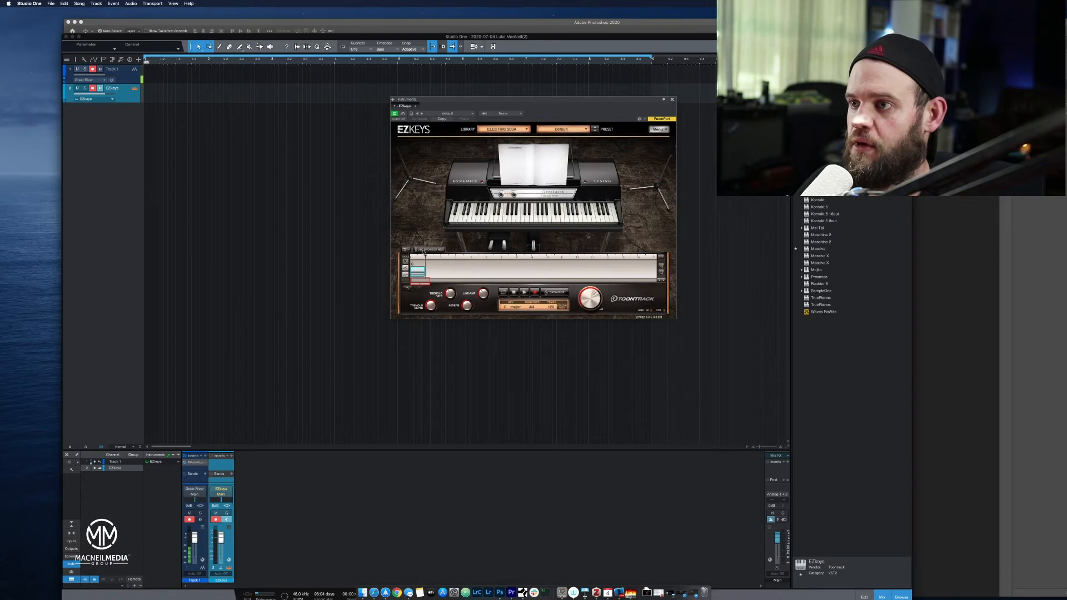
pyautogui.click(427, 250)
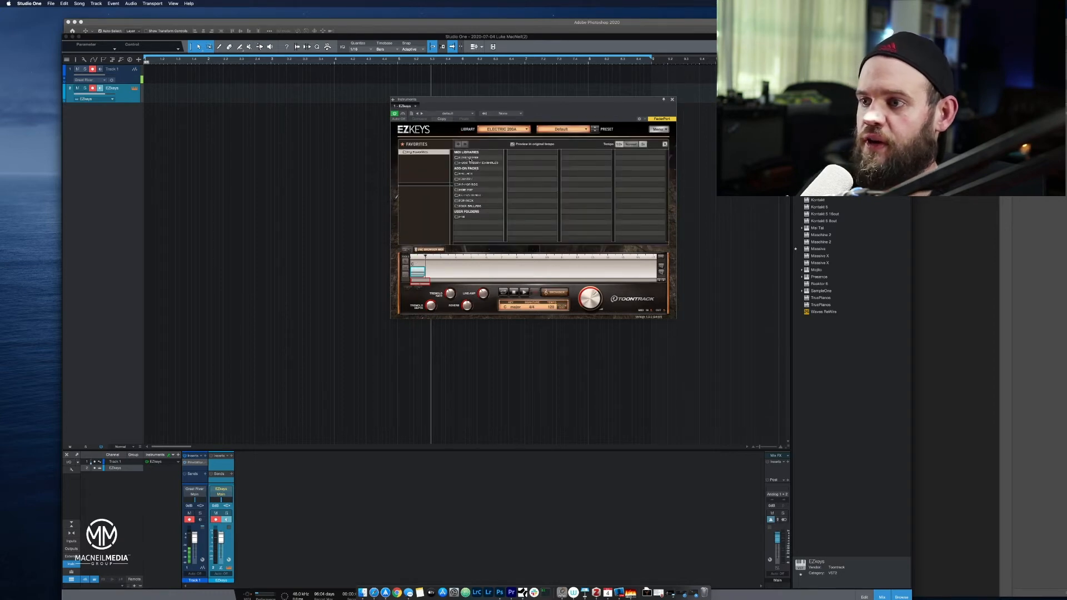
pyautogui.click(469, 158)
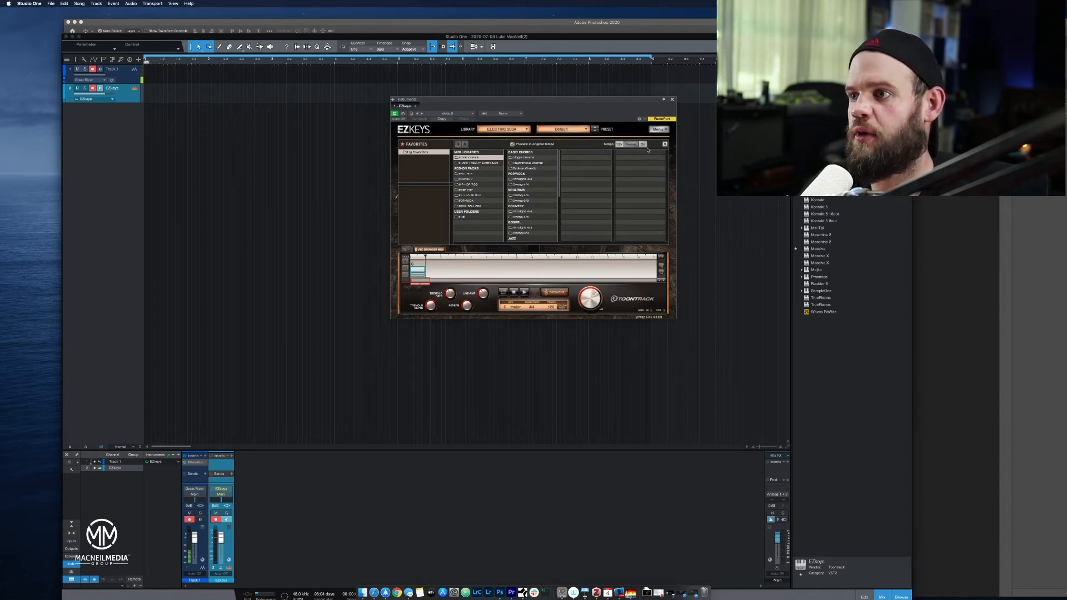
pyautogui.click(529, 180)
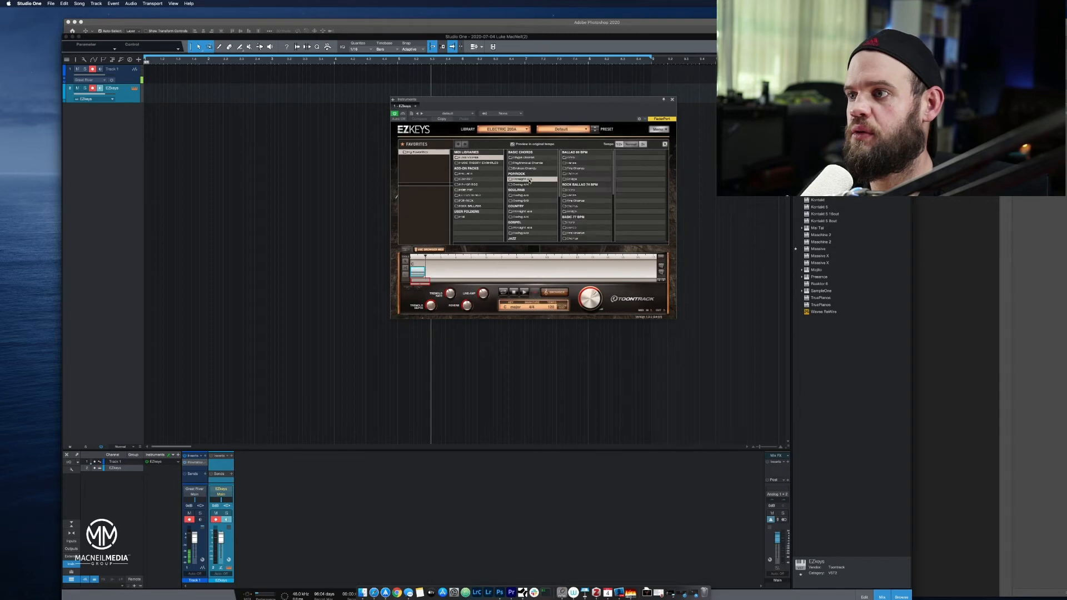
pyautogui.click(587, 162)
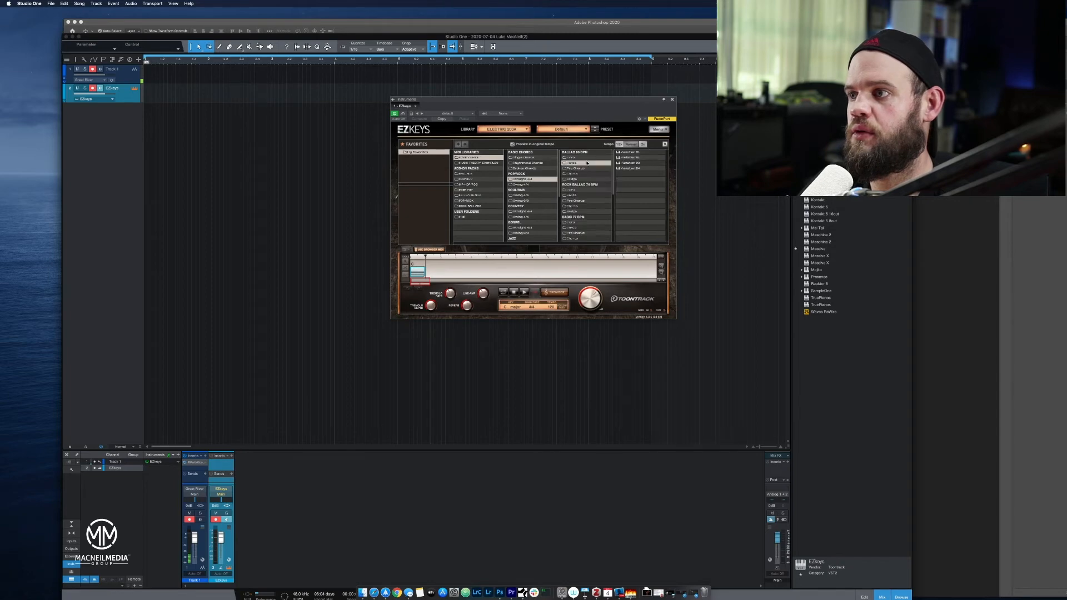
pyautogui.click(619, 152)
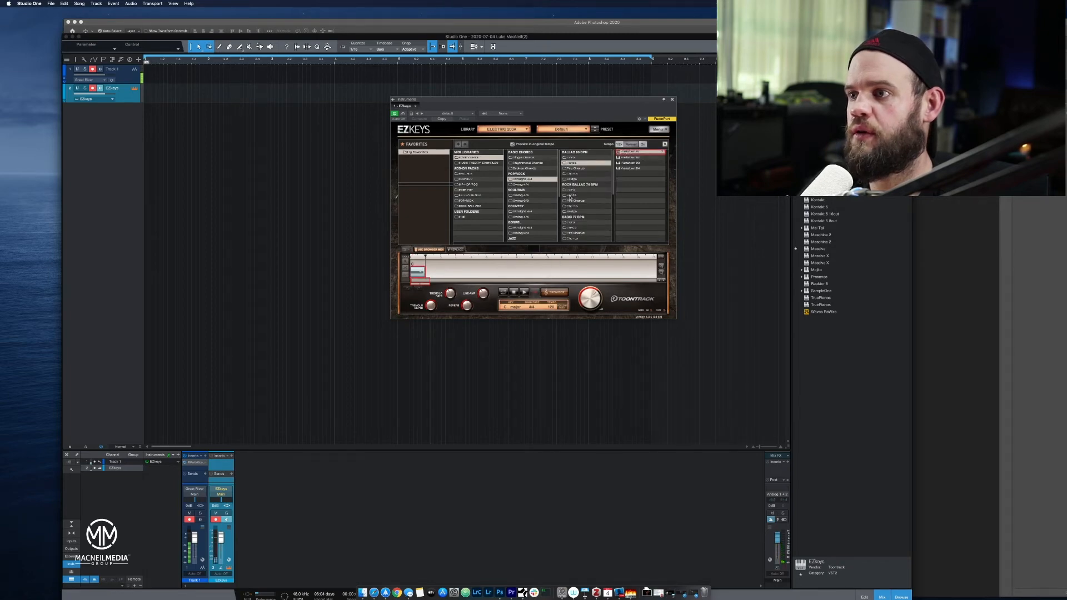
pyautogui.click(505, 129)
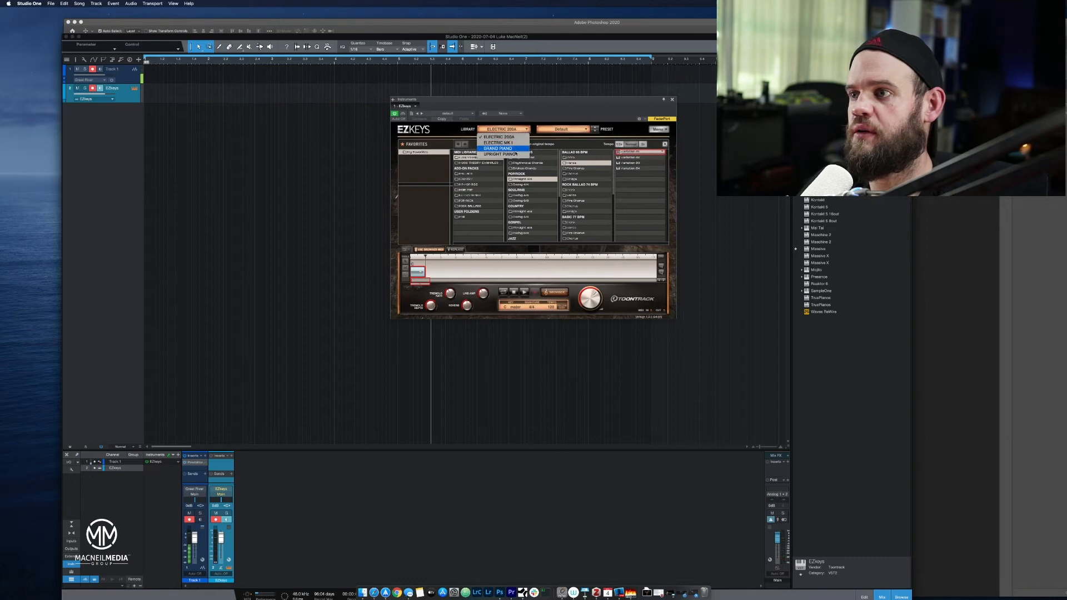
pyautogui.click(514, 150)
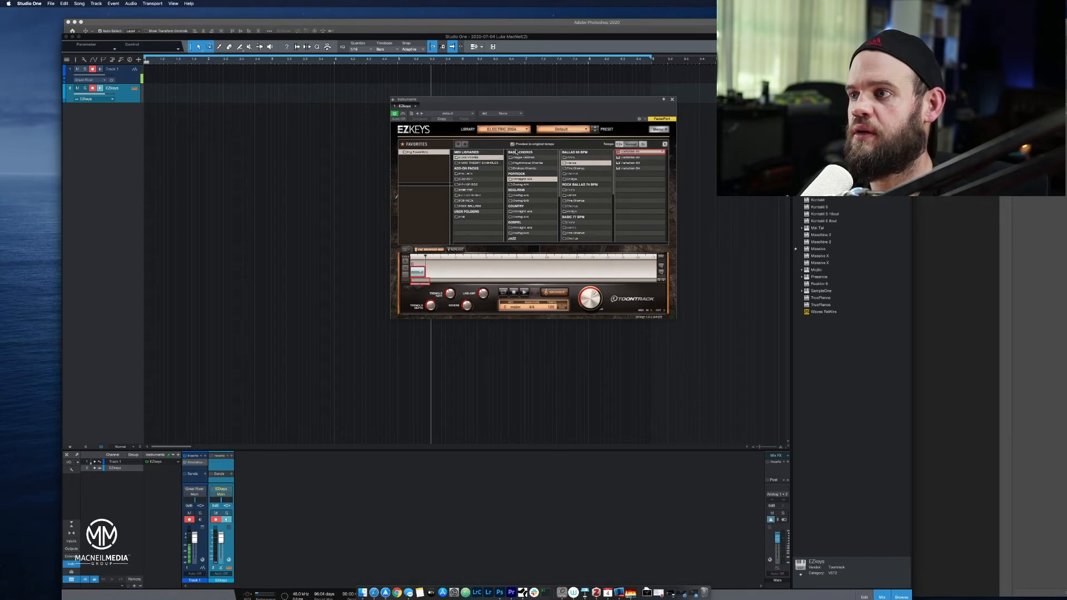
# Audition further EZkeys verse and chorus variations from the Pop/Rock ballads and the soul category with the grand piano.
pyautogui.click(619, 158)
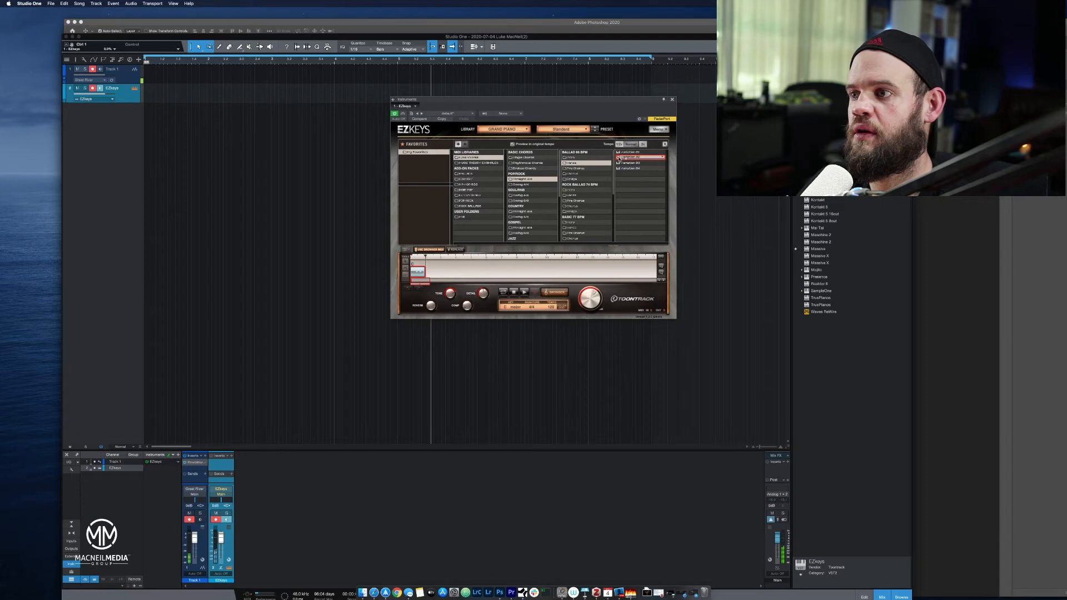
pyautogui.click(570, 195)
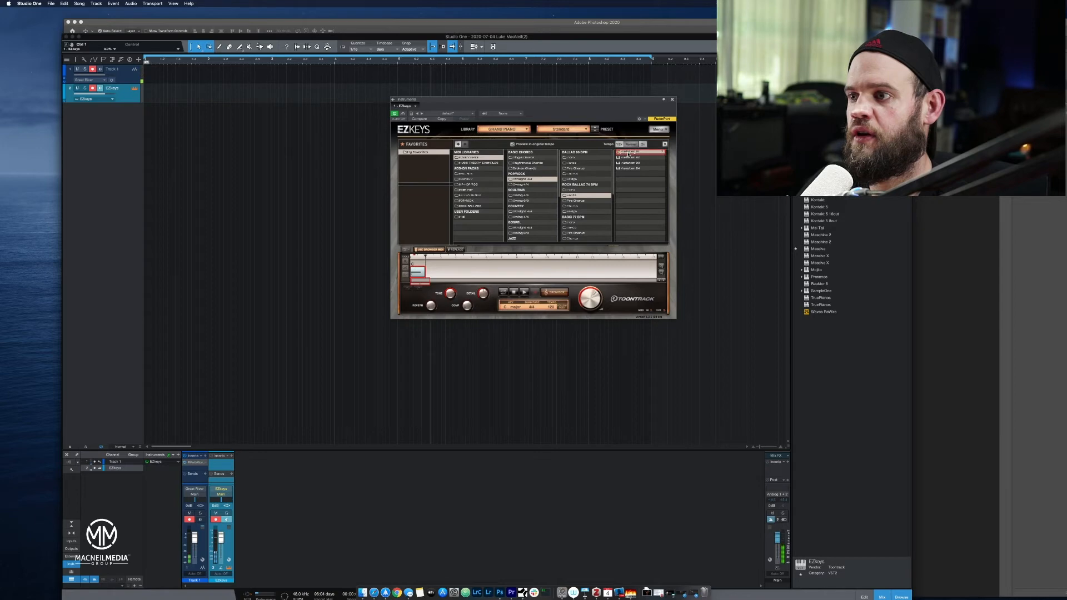
pyautogui.scroll(-3, 564, 234)
pyautogui.click(531, 196)
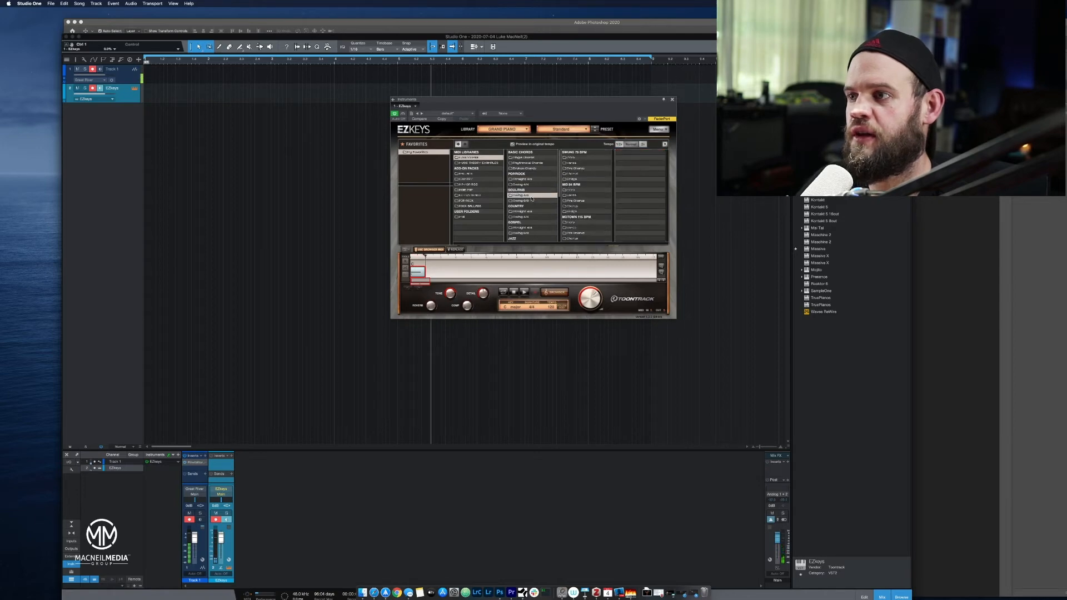
pyautogui.click(571, 163)
pyautogui.click(620, 152)
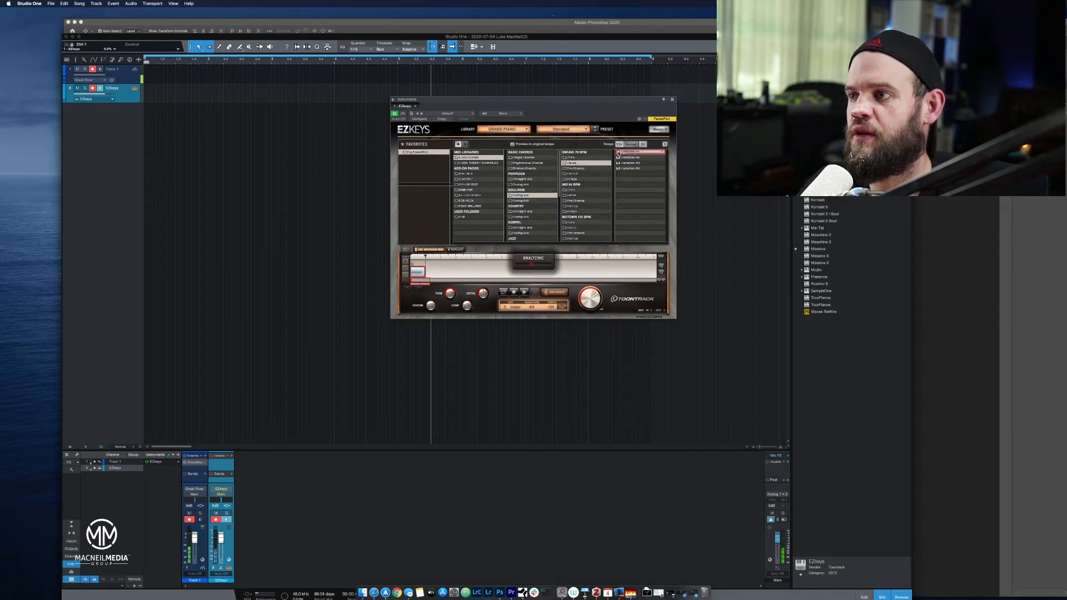
pyautogui.click(573, 206)
pyautogui.click(619, 163)
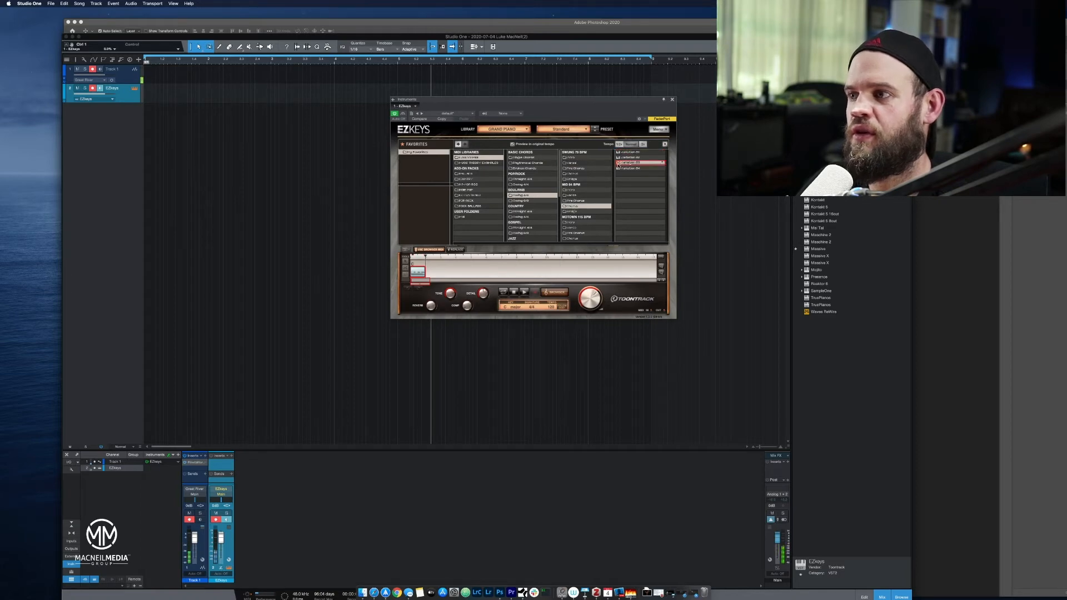
# Audition verse variations from the EZkeys Jazz and Boogie categories, ending with Boogie Classic, and close the EZkeys window.
pyautogui.scroll(-3, 514, 222)
pyautogui.click(525, 199)
pyautogui.click(576, 163)
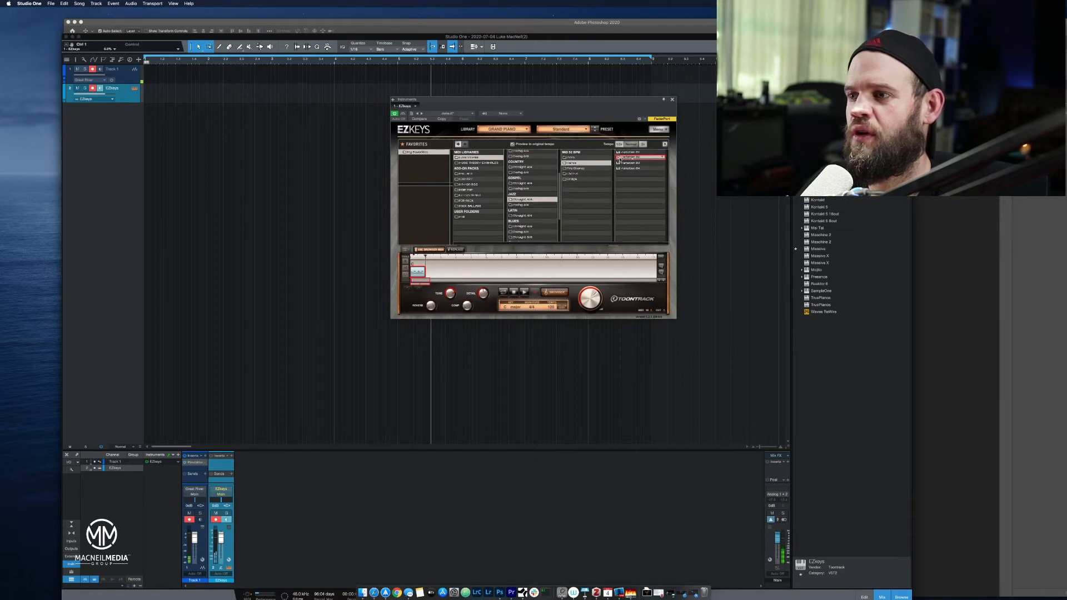
pyautogui.scroll(-3, 556, 218)
pyautogui.click(531, 213)
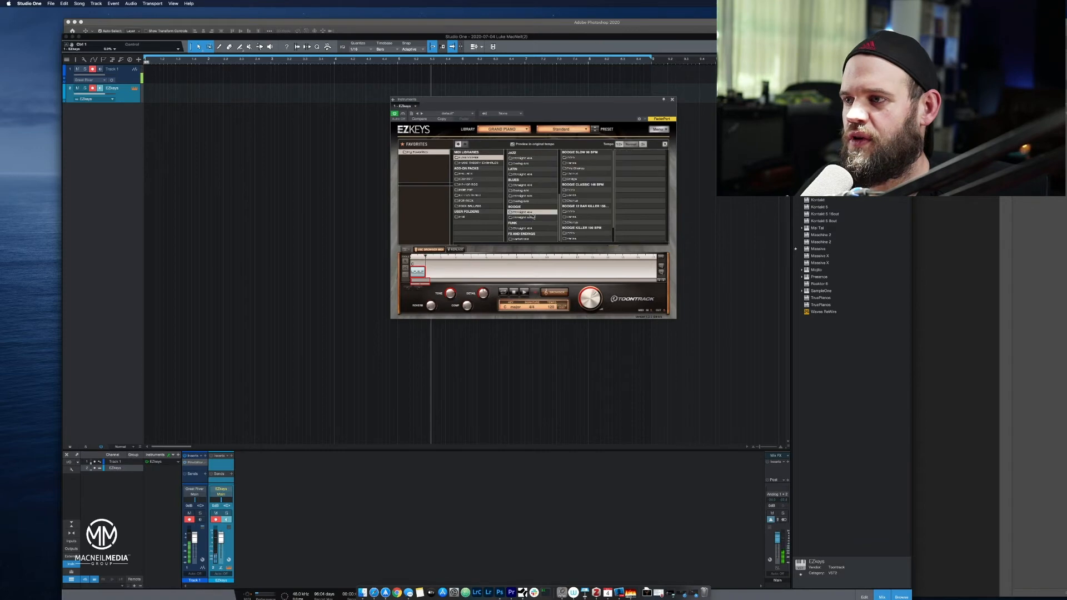
pyautogui.click(575, 196)
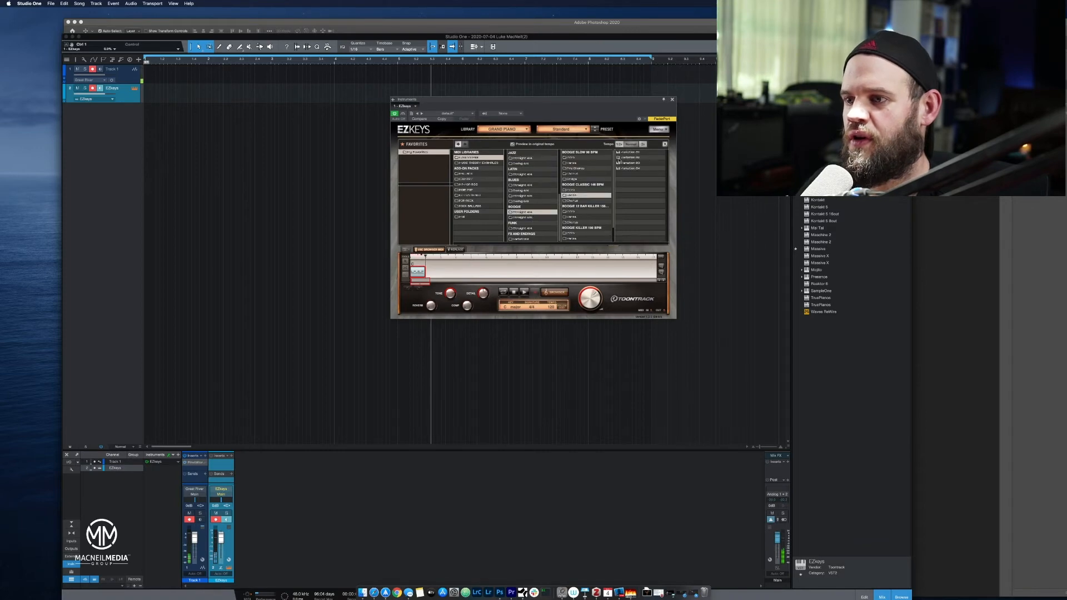
pyautogui.click(619, 152)
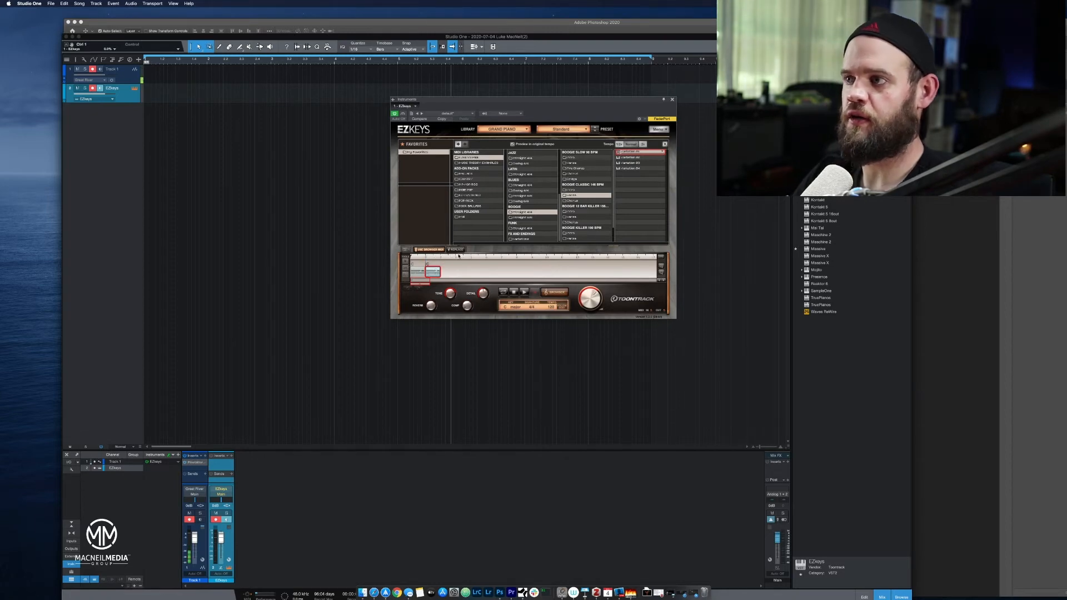
pyautogui.click(671, 100)
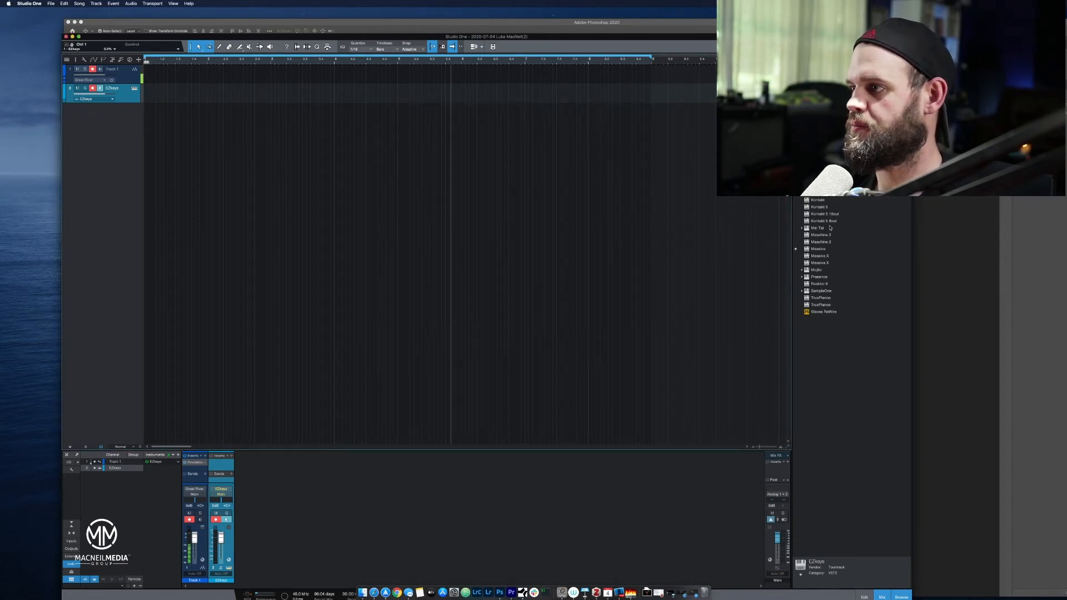
# Replace the EZkeys instrument on the second track with Presence.
pyautogui.click(819, 276)
pyautogui.moveTo(819, 277); pyautogui.dragTo(139, 92)
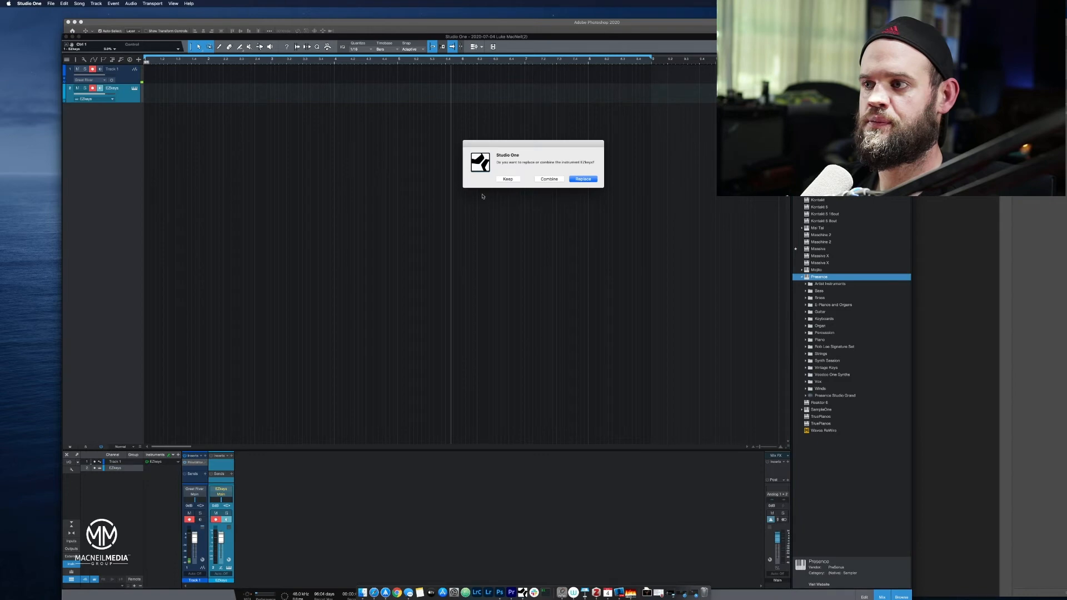
pyautogui.click(581, 179)
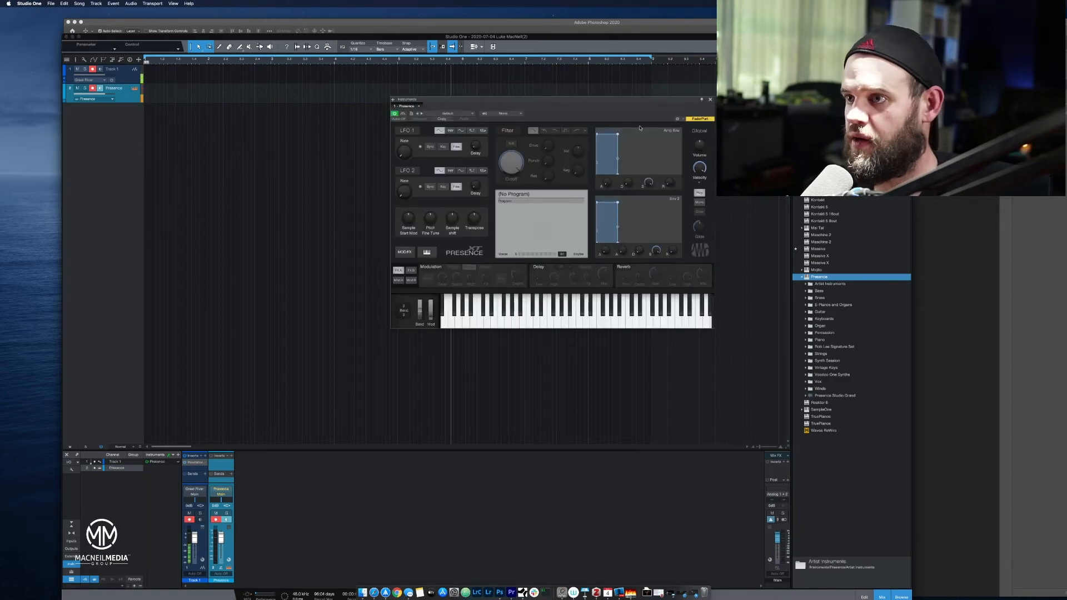
# Load the Acoustic Piano - Full preset from the Piano folder into Presence.
pyautogui.click(470, 115)
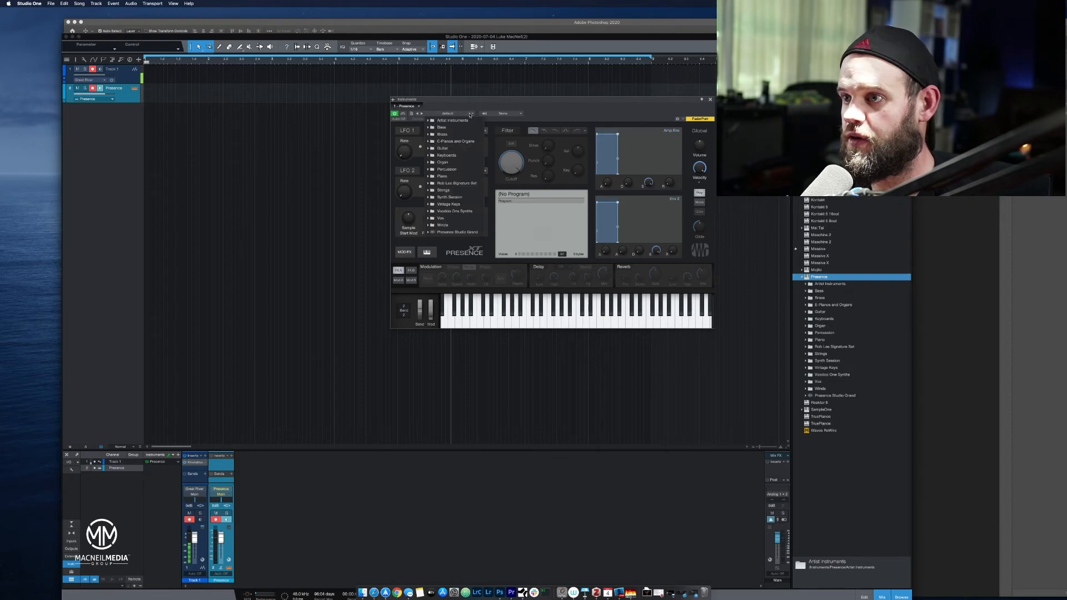
pyautogui.click(462, 157)
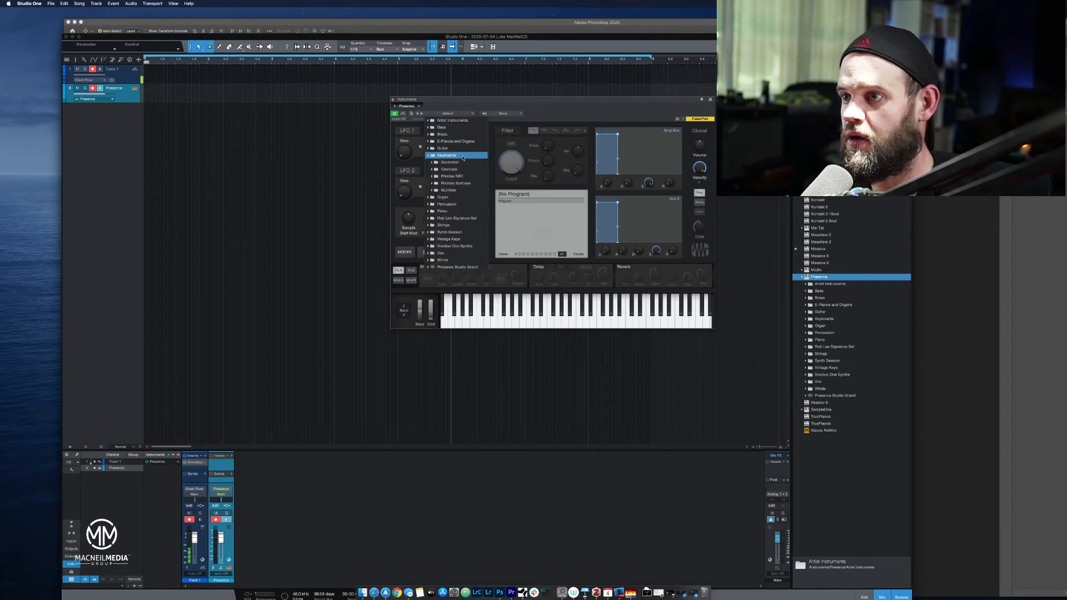
pyautogui.click(455, 212)
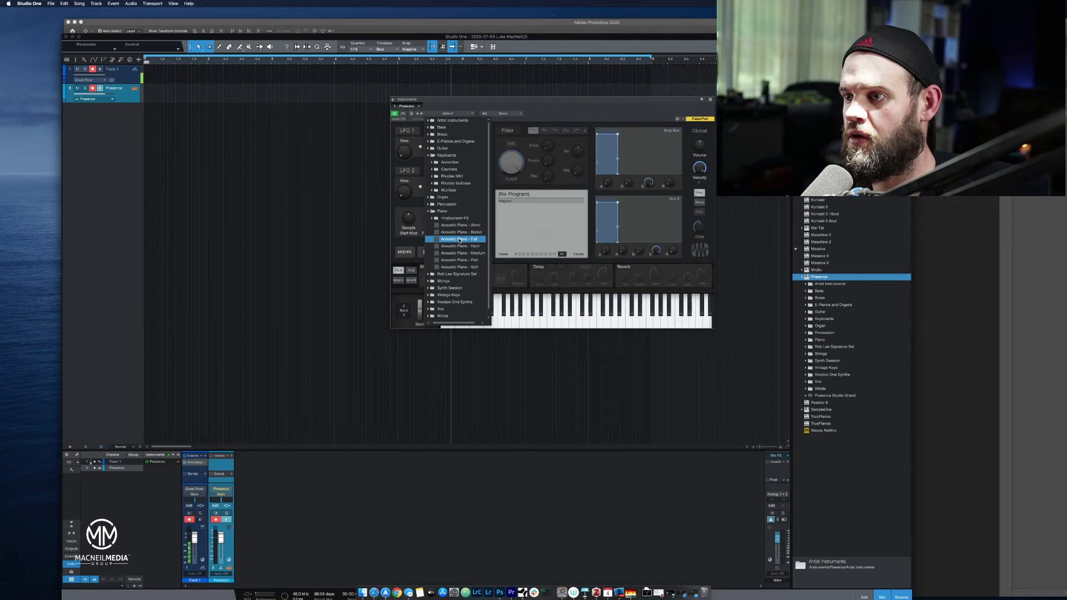
pyautogui.click(459, 239)
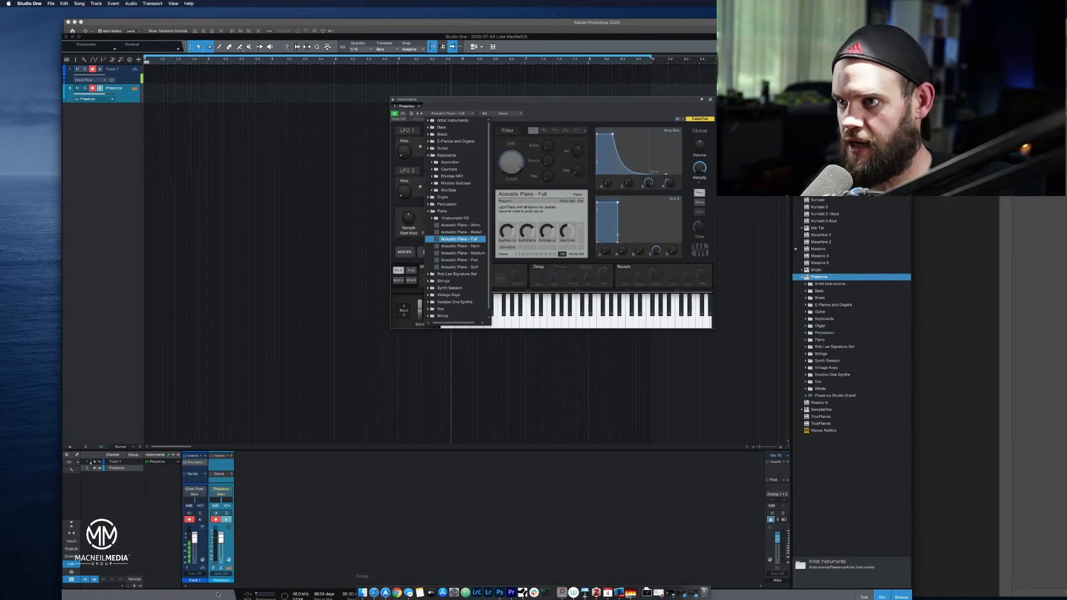
# Minimize the Photoshop window behind Studio One and start recording with the Presence piano track armed.
pyautogui.moveTo(303, 24); pyautogui.dragTo(272, 8)
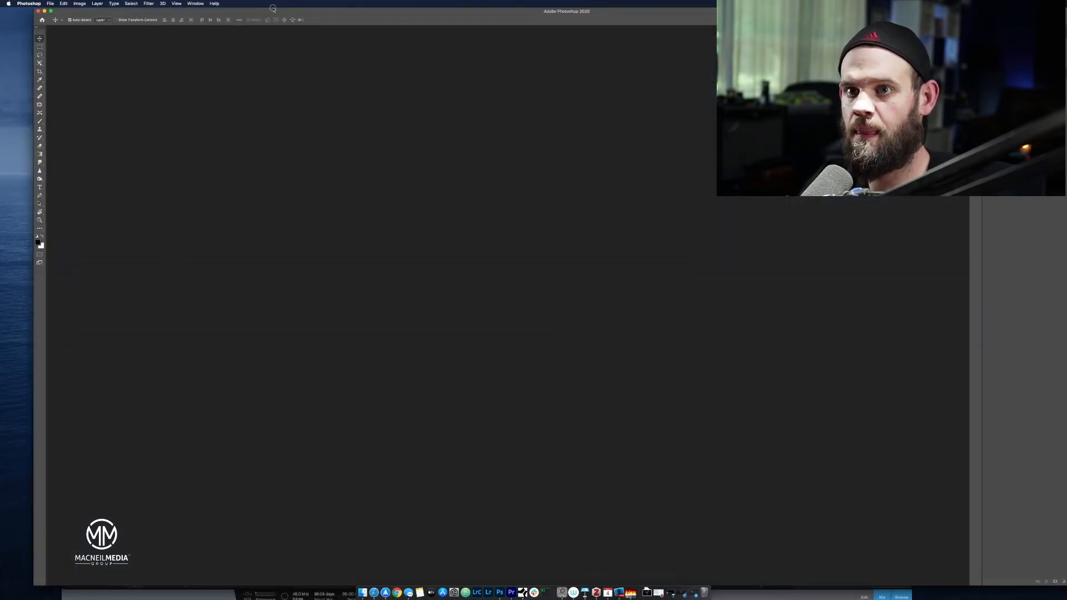
pyautogui.click(45, 11)
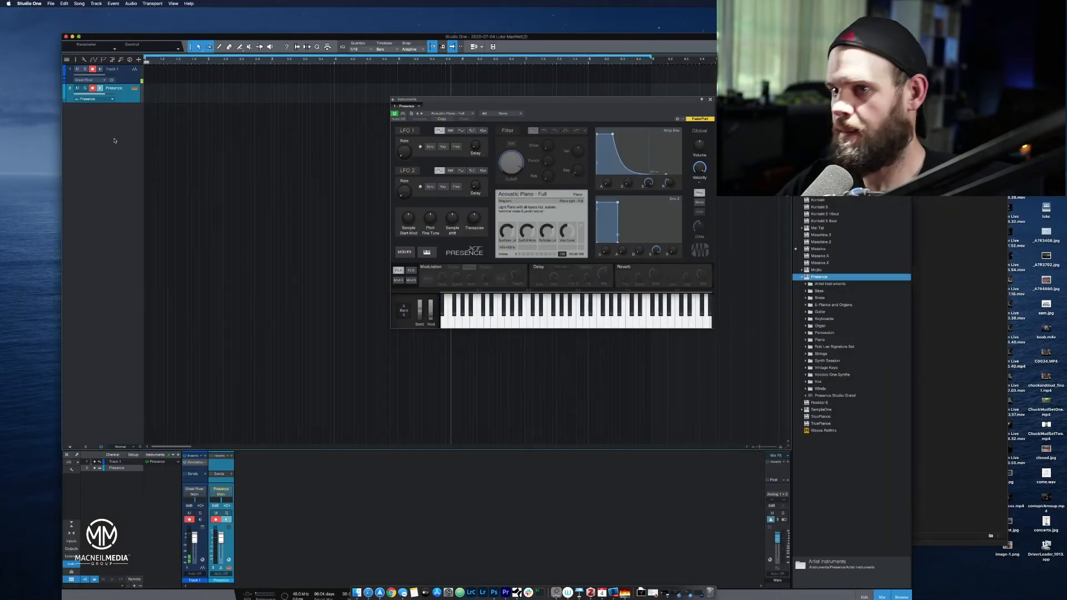
pyautogui.press('KP_Multiply')
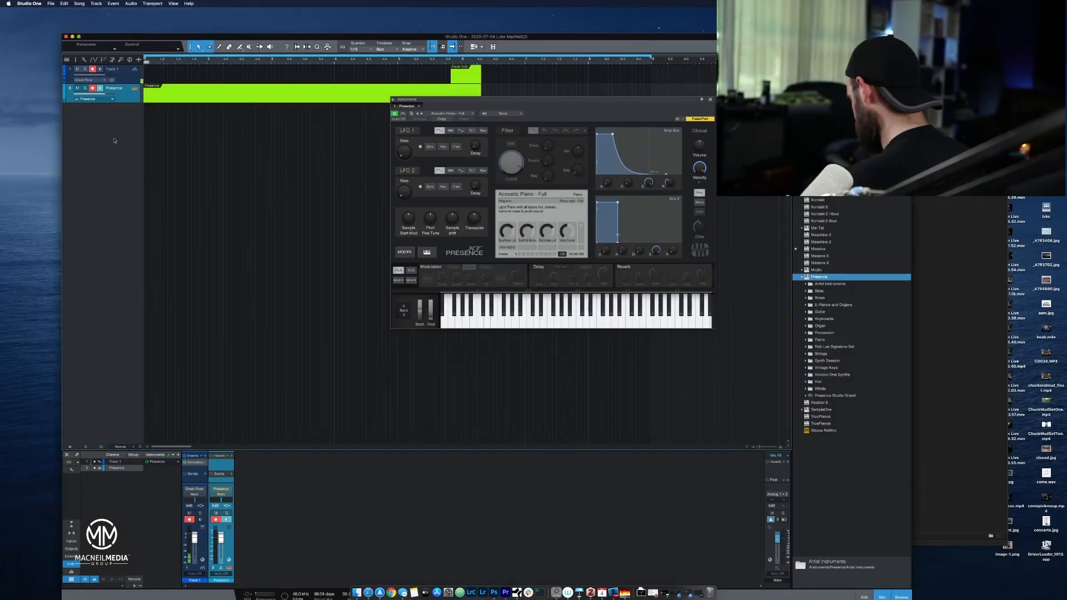
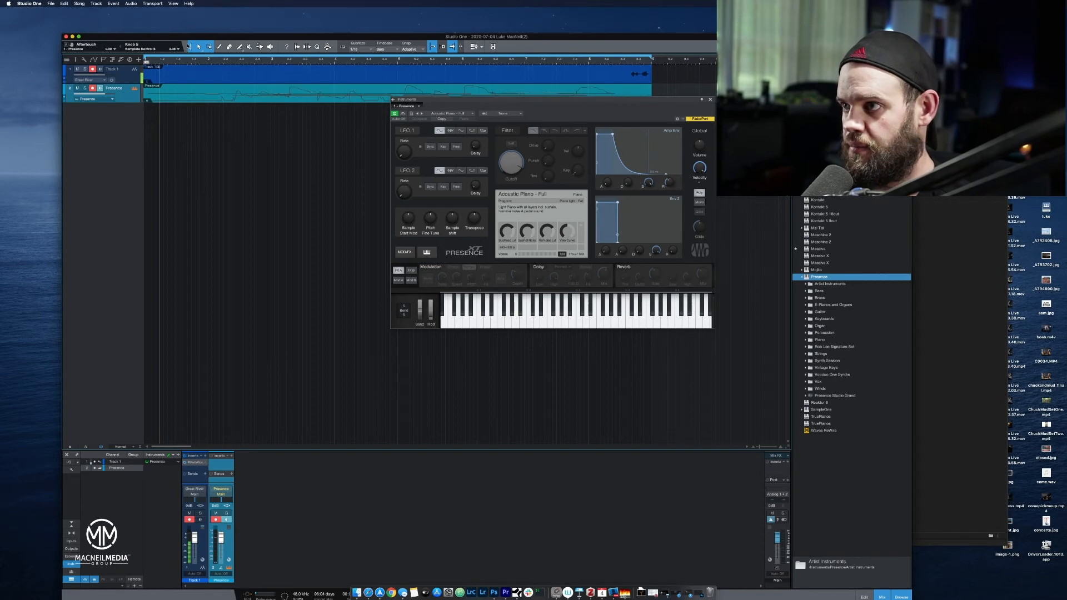
# Delete the recorded audio event on Track 1 and play back the recorded Presence piano part.
pyautogui.click(632, 80)
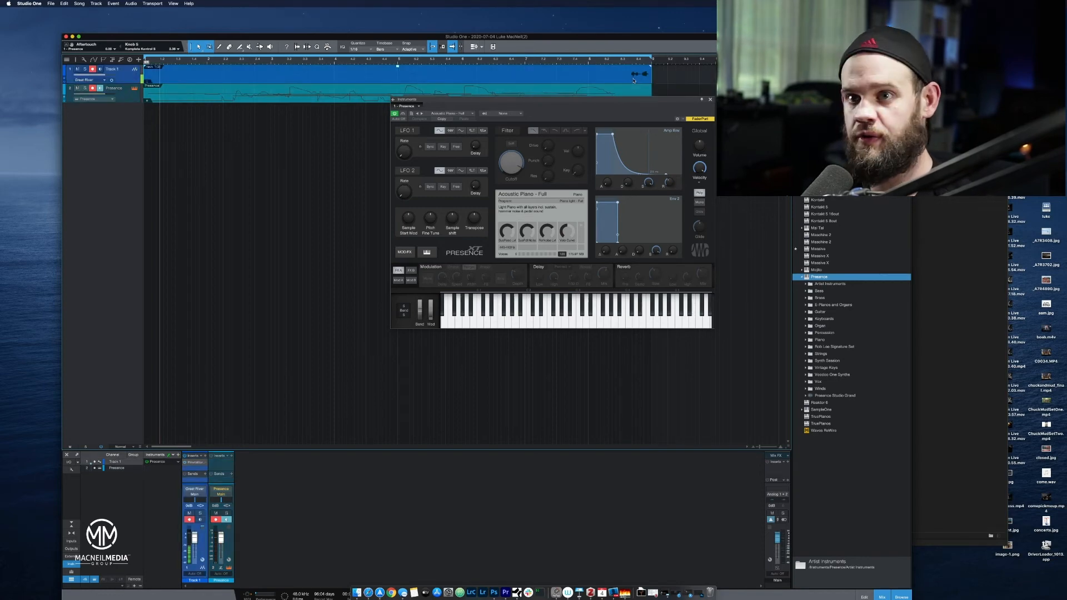
pyautogui.press('Delete')
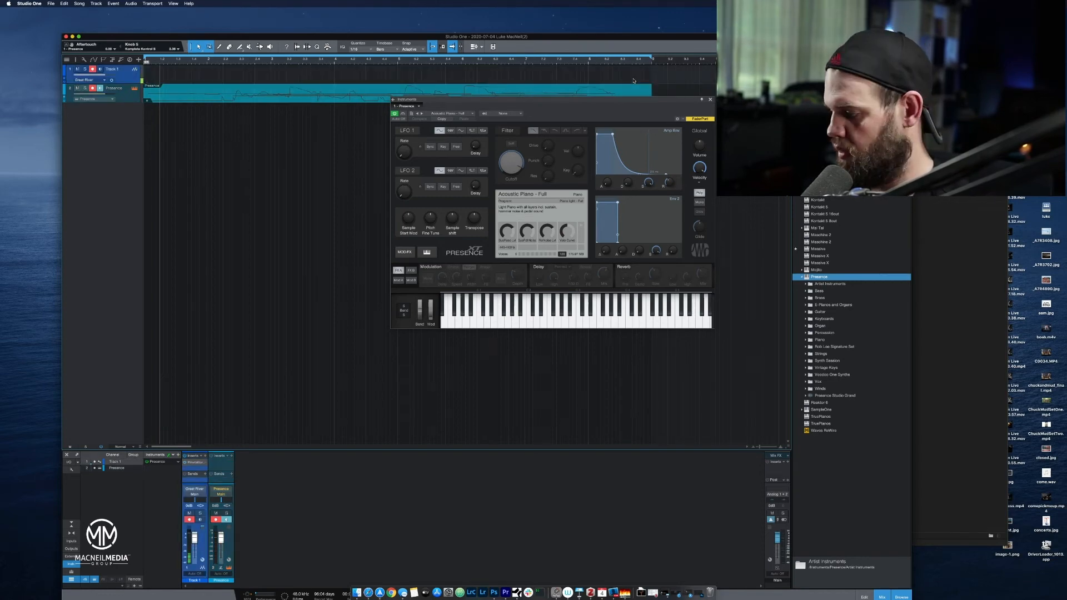
pyautogui.press('space')
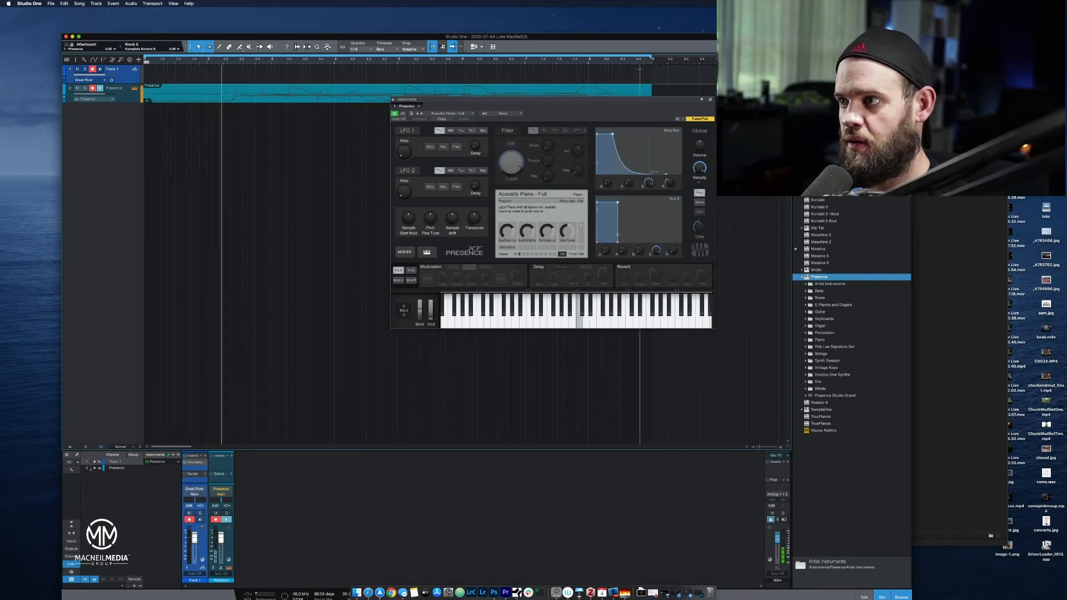
# Close the Presence window and insert the RVerb Mono/Stereo effect on the Presence piano track.
pyautogui.click(711, 100)
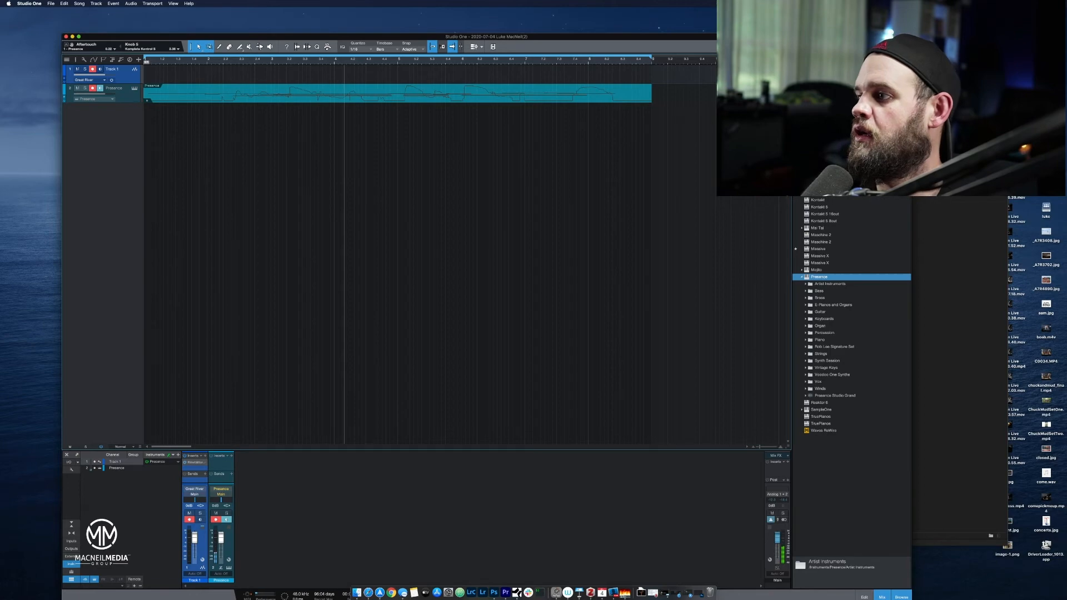
pyautogui.click(826, 59)
pyautogui.scroll(-15, 836, 297)
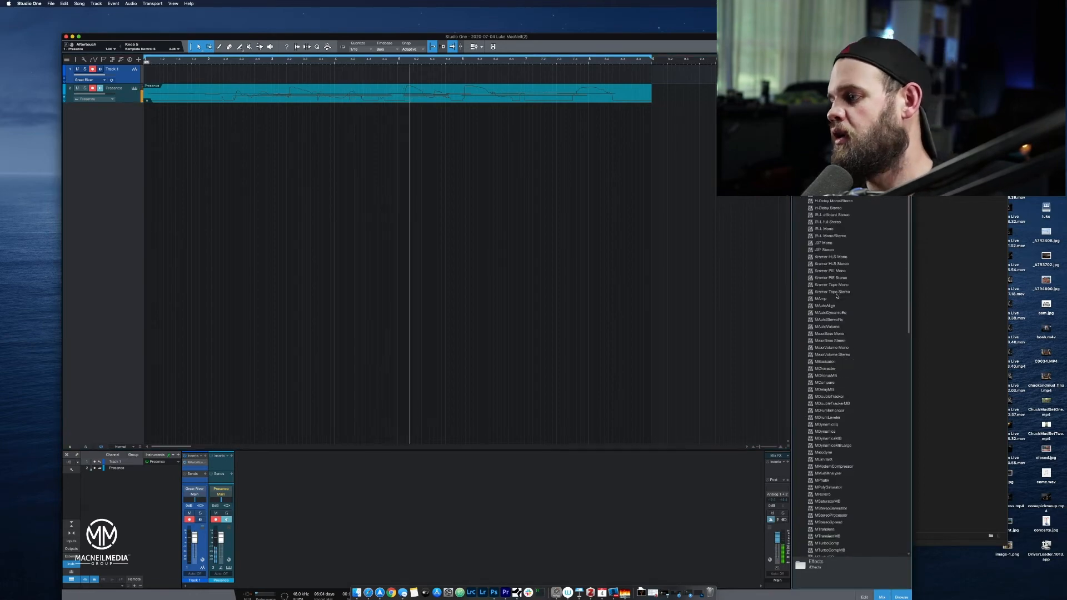
pyautogui.scroll(-1, 835, 296)
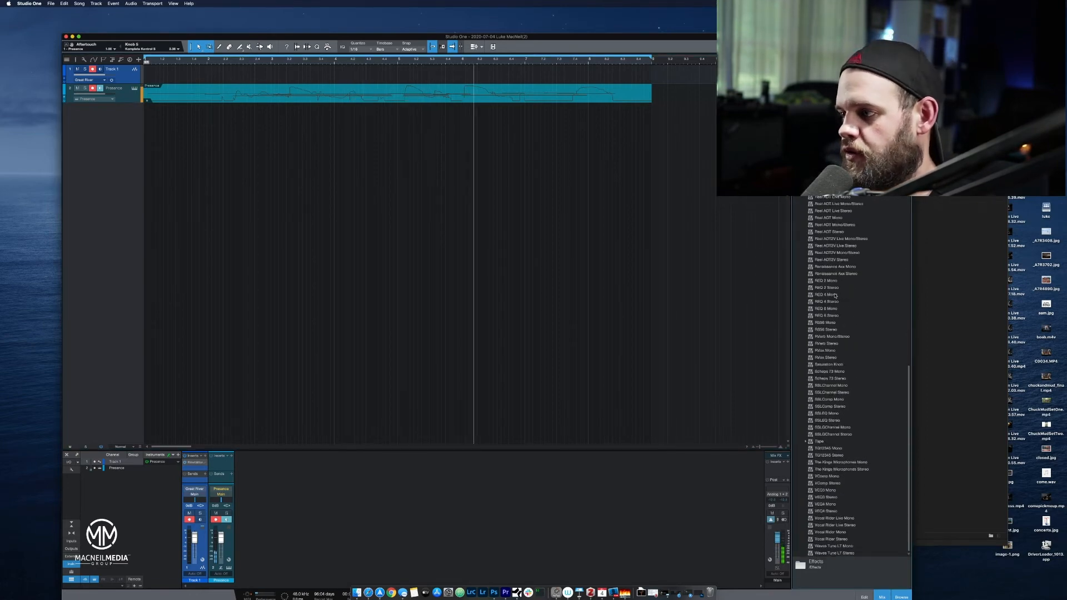
pyautogui.click(826, 343)
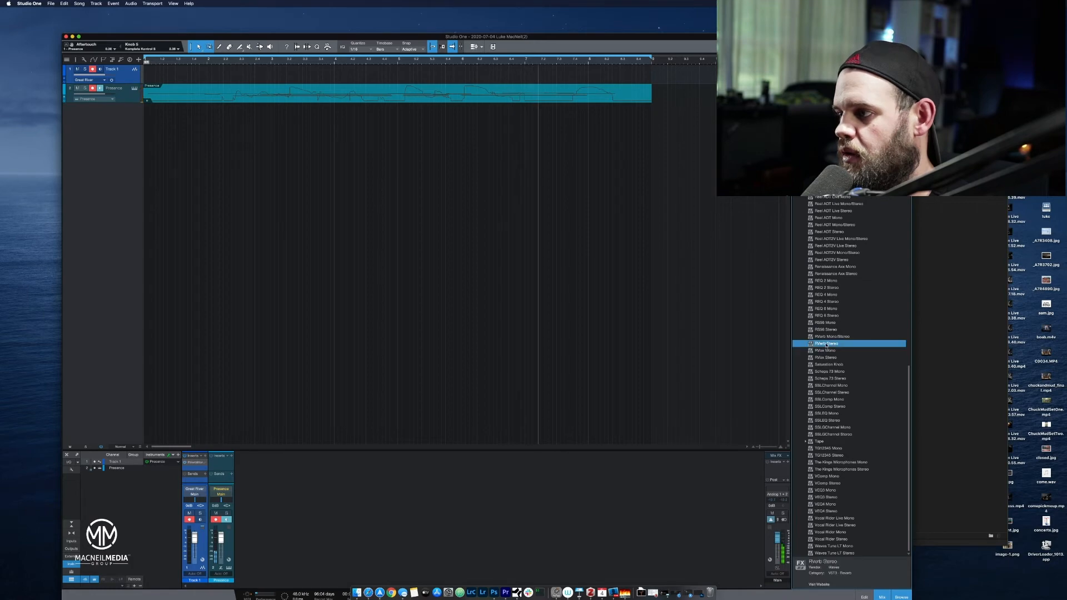
pyautogui.moveTo(832, 336); pyautogui.dragTo(226, 100)
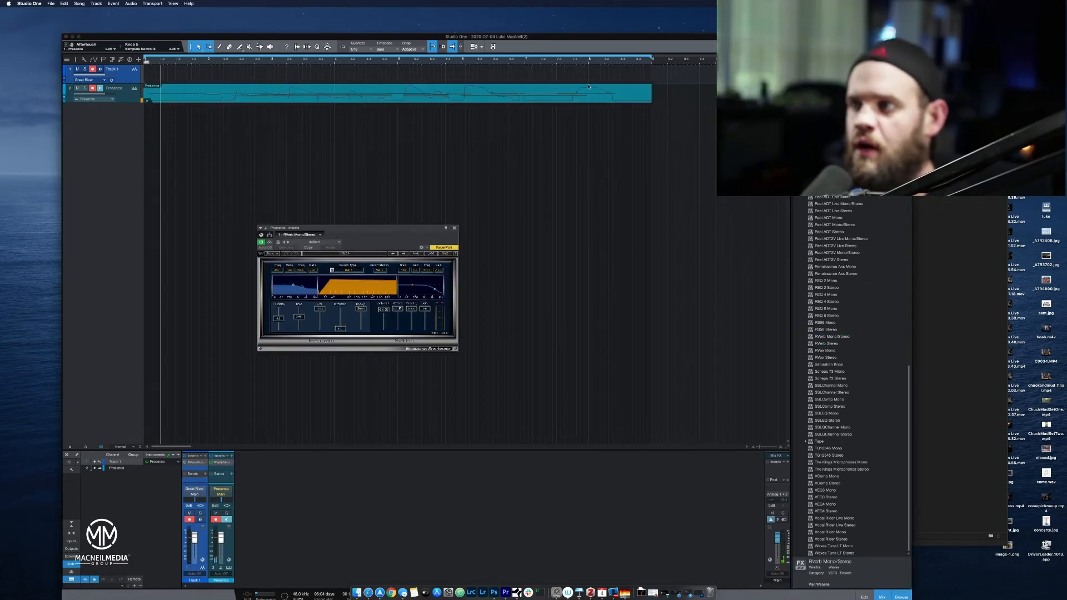
# Shorten the loop range so that it ends at bar 8, before the end of the piano part.
pyautogui.click(653, 59)
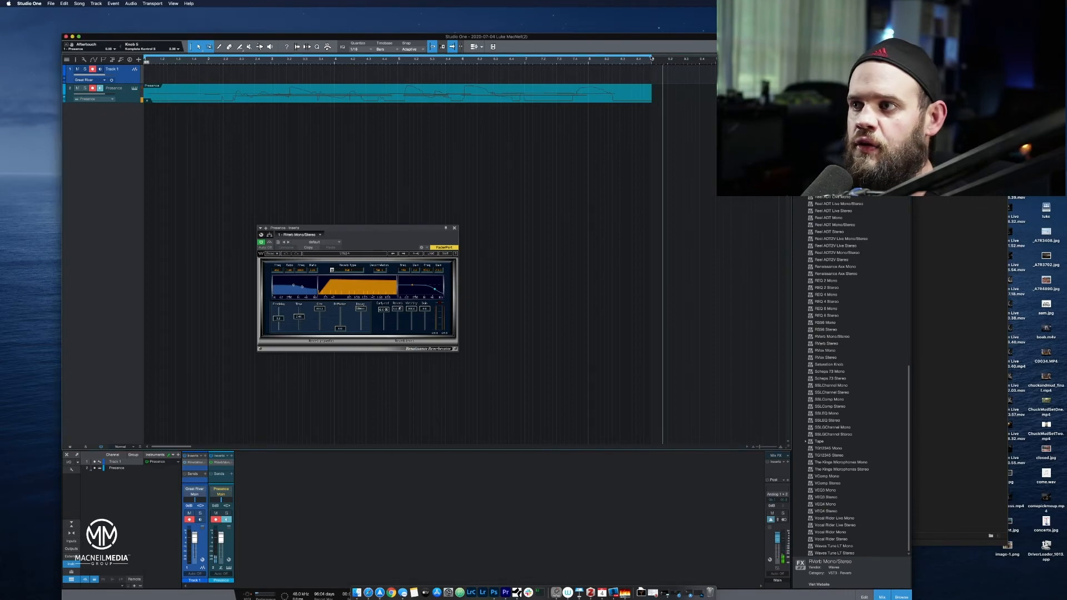
pyautogui.moveTo(651, 57); pyautogui.dragTo(589, 60)
pyautogui.click(445, 60)
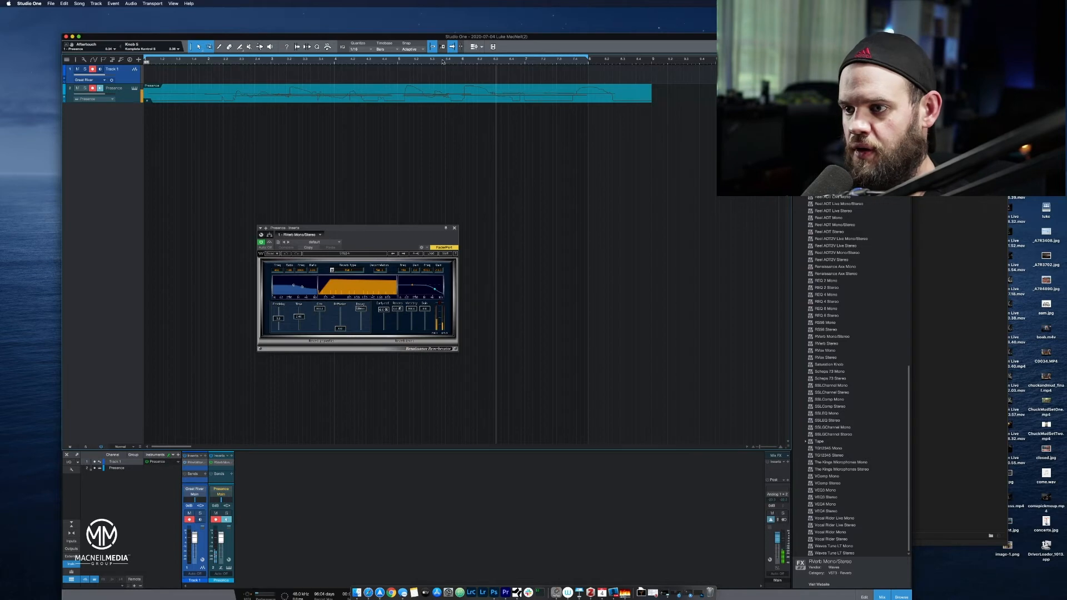
# Set the RVerb wet/dry mix to 50% and pull the reverb level in the mix all the way down.
pyautogui.click(411, 311)
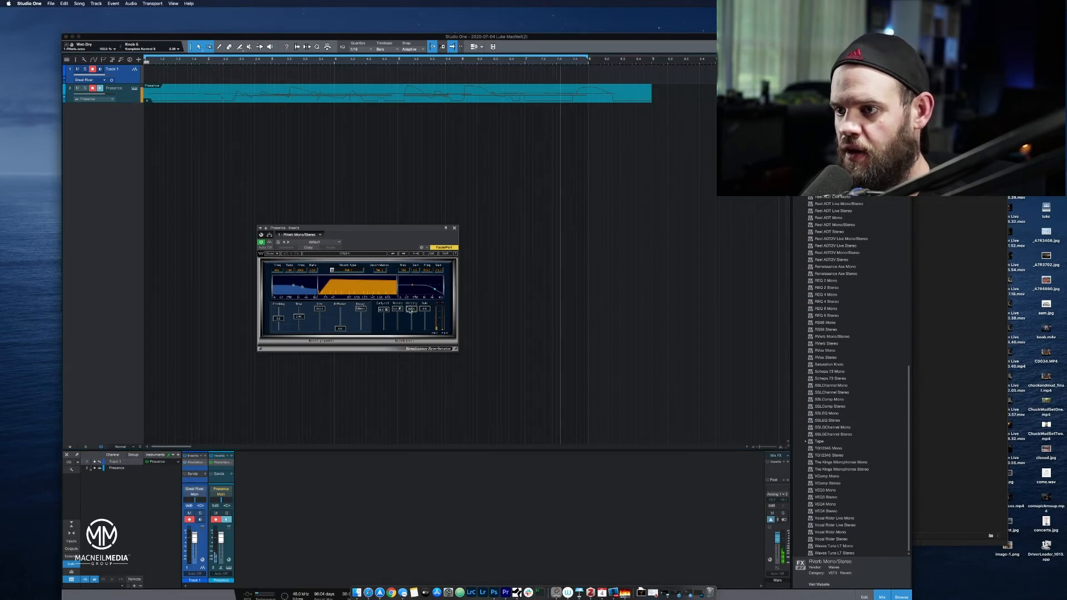
pyautogui.doubleClick(411, 310)
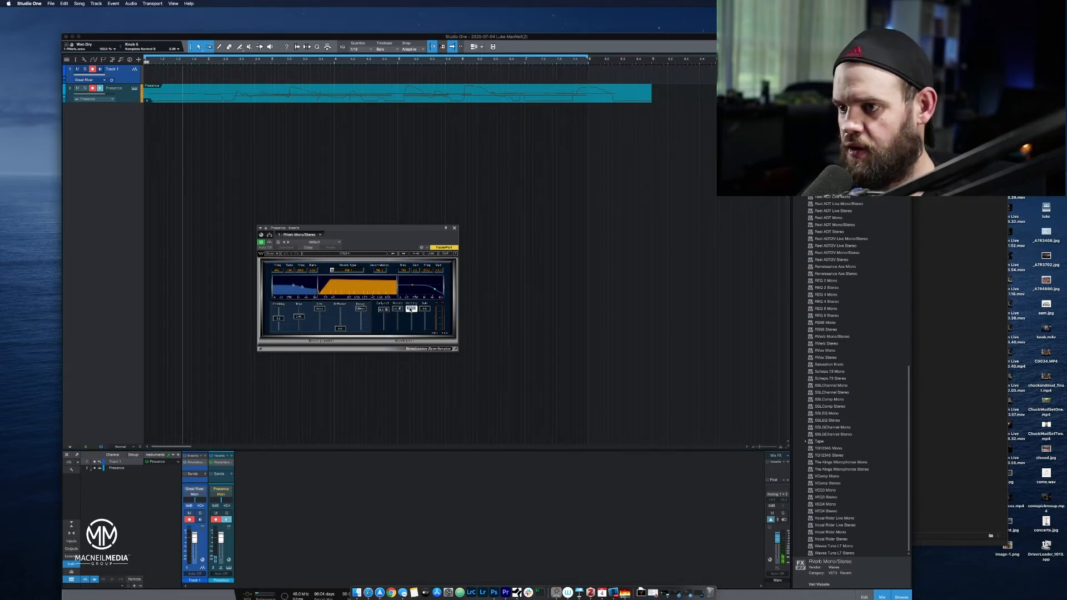
pyautogui.write('50')
pyautogui.press('Return')
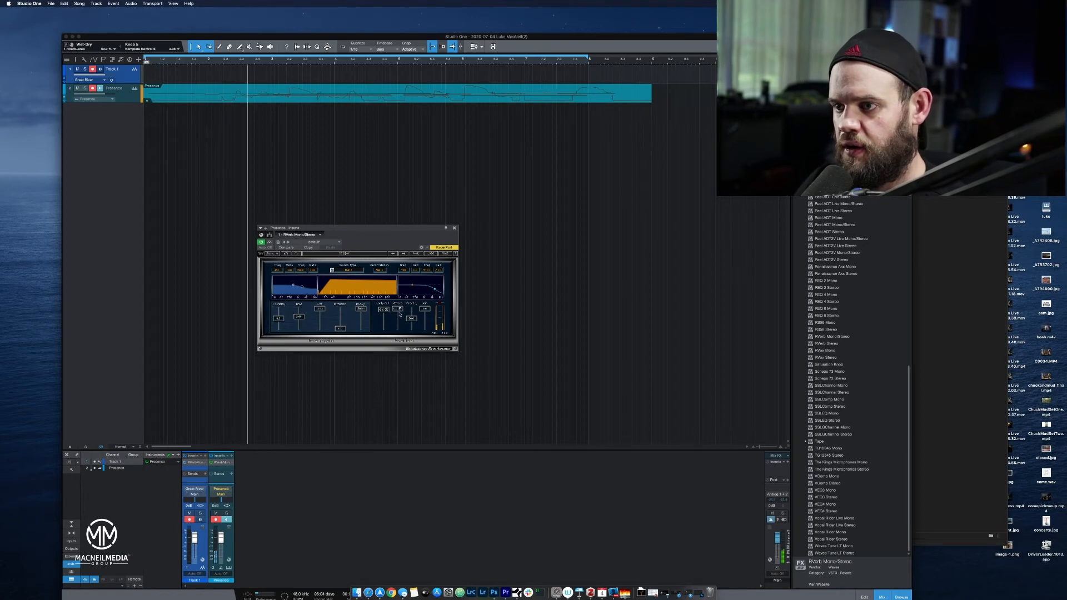
pyautogui.moveTo(397, 309); pyautogui.dragTo(399, 332)
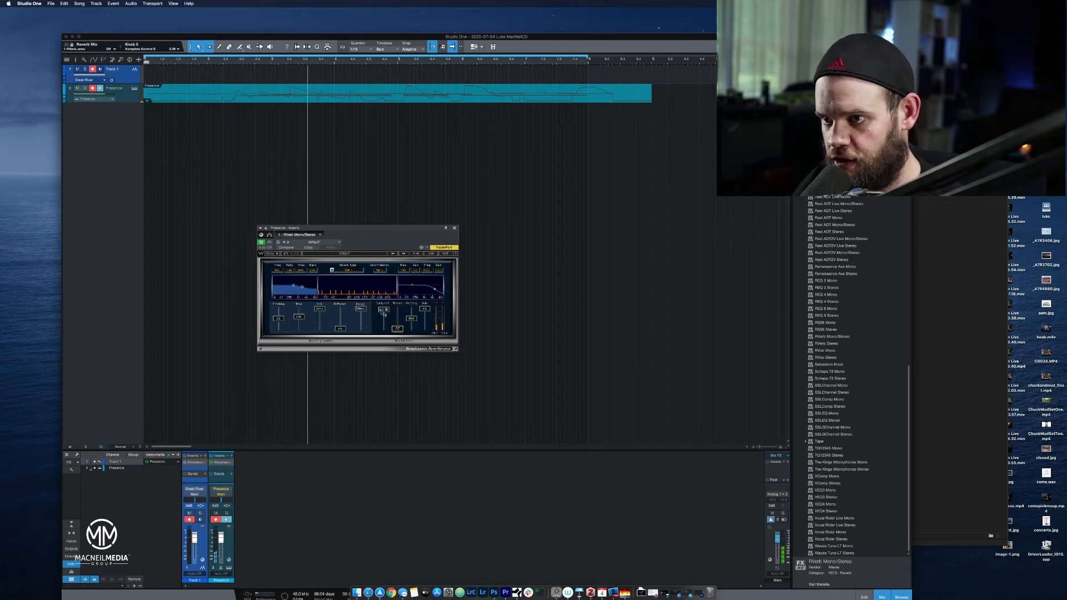
# Switch the RVerb reverb type to Room and raise the early reflections level.
pyautogui.click(355, 270)
pyautogui.click(343, 288)
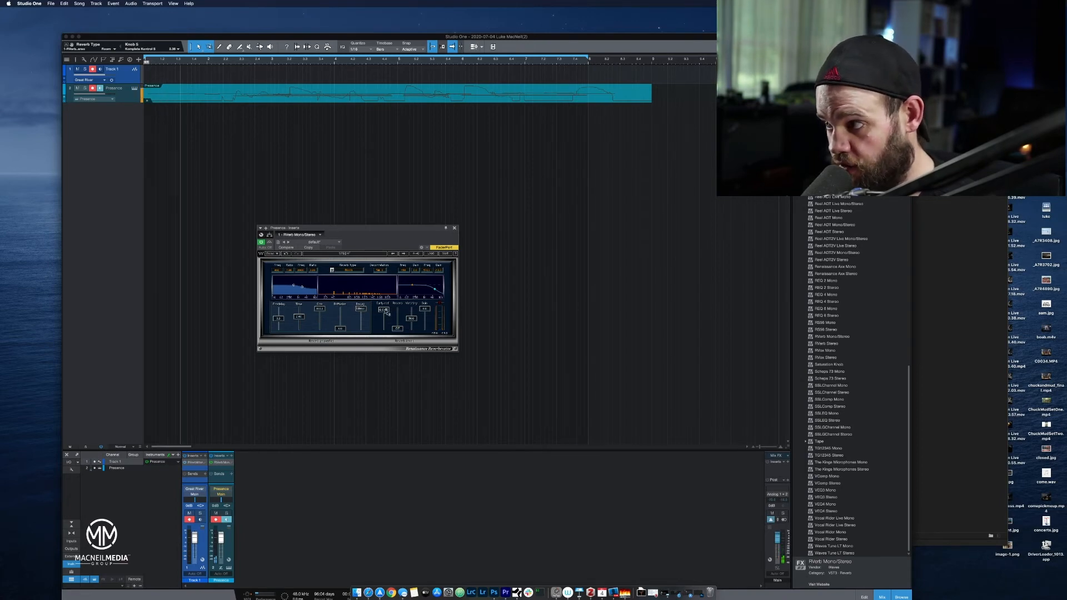
pyautogui.click(386, 312)
pyautogui.moveTo(387, 311); pyautogui.dragTo(387, 310)
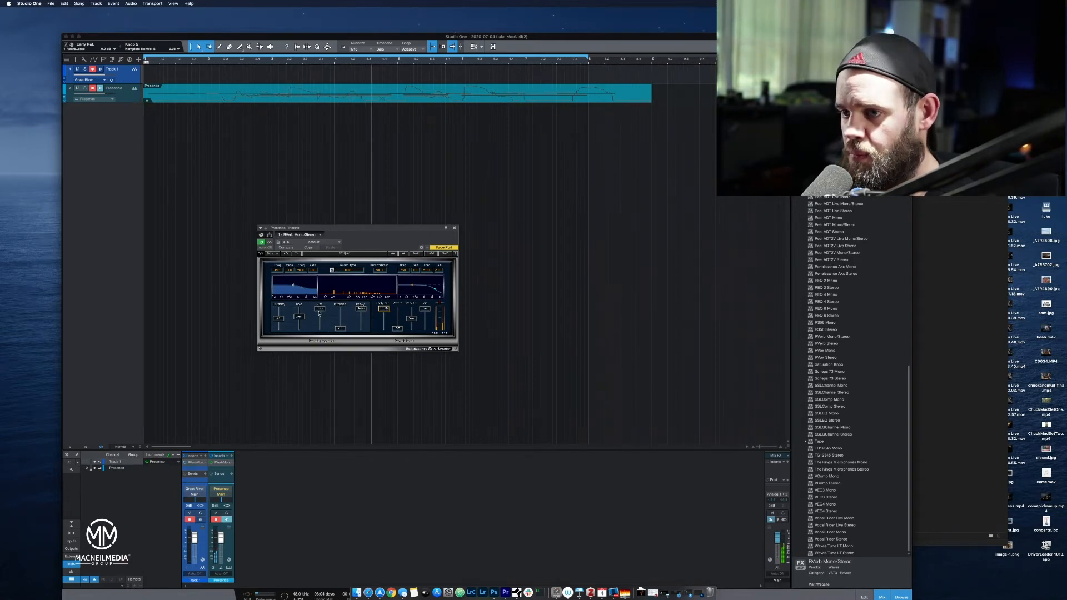
# Gradually reduce the RVerb room size to its minimum while the piano loop plays.
pyautogui.moveTo(321, 311); pyautogui.dragTo(320, 326)
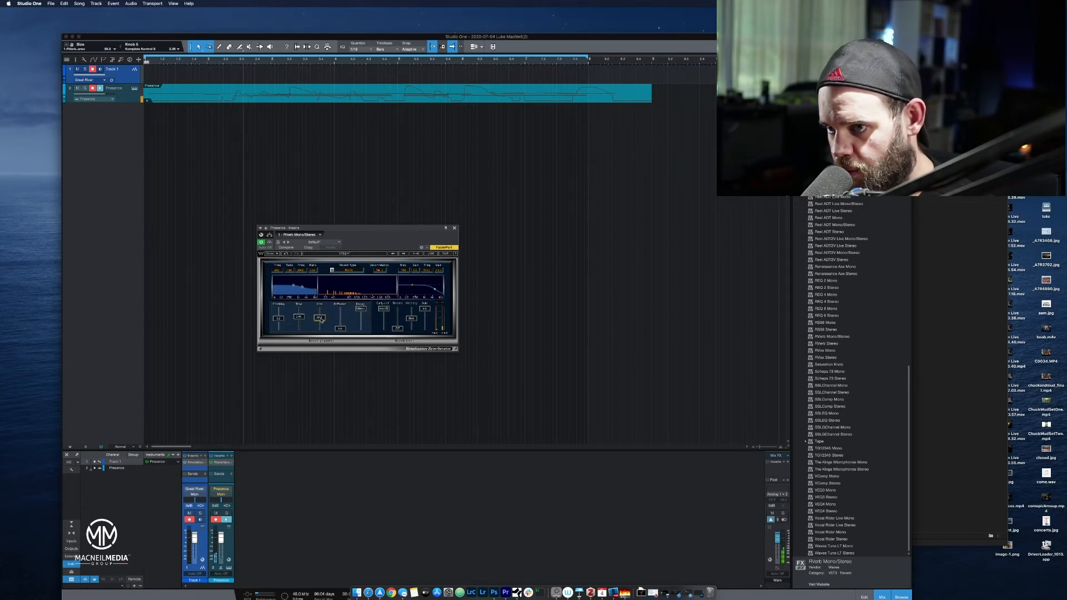
pyautogui.moveTo(321, 319); pyautogui.dragTo(321, 324)
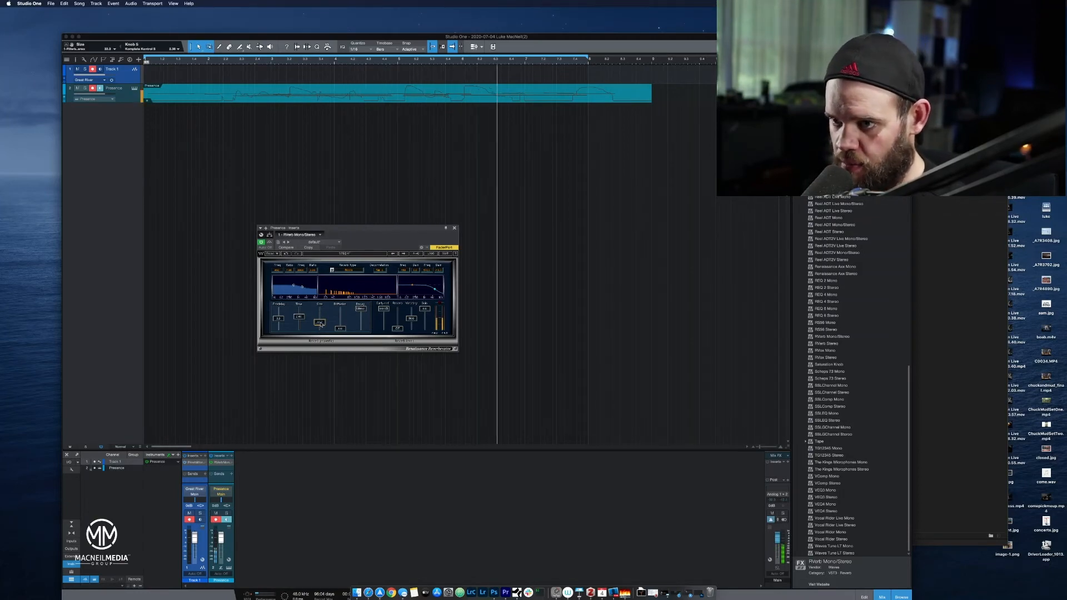
pyautogui.moveTo(322, 329); pyautogui.dragTo(322, 336)
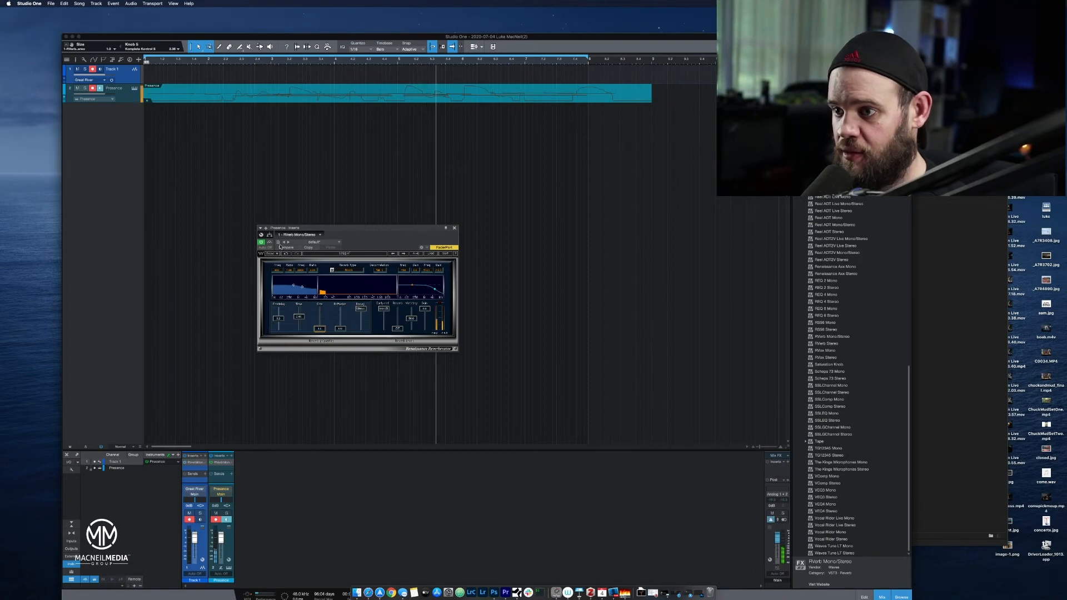
# Turn the RVerb early reflections fully down and bring them back up to compare the sound.
pyautogui.moveTo(384, 309); pyautogui.dragTo(389, 353)
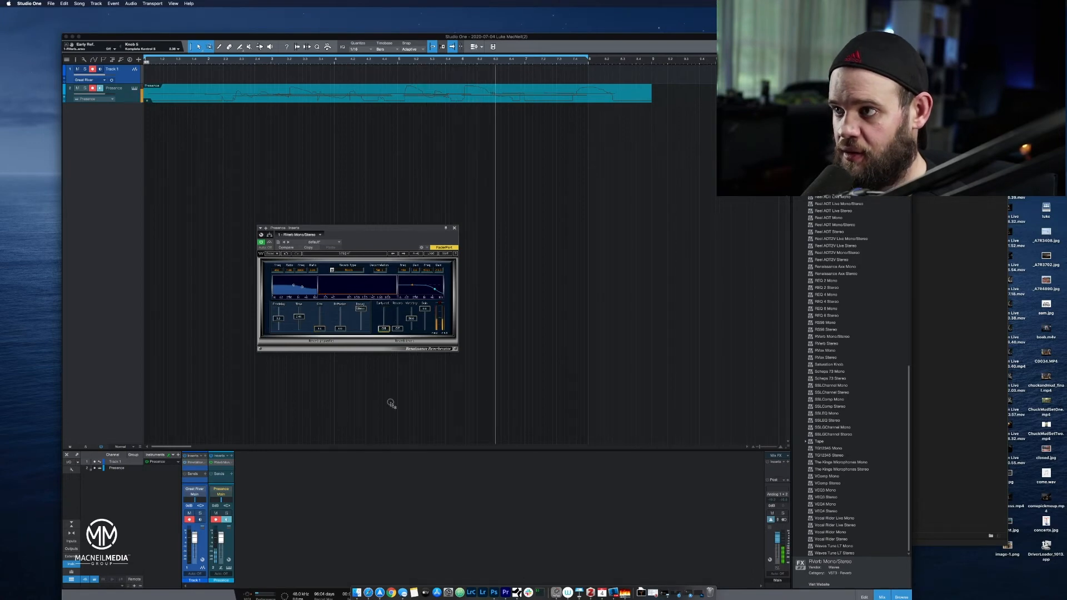
pyautogui.moveTo(390, 398); pyautogui.dragTo(368, 175)
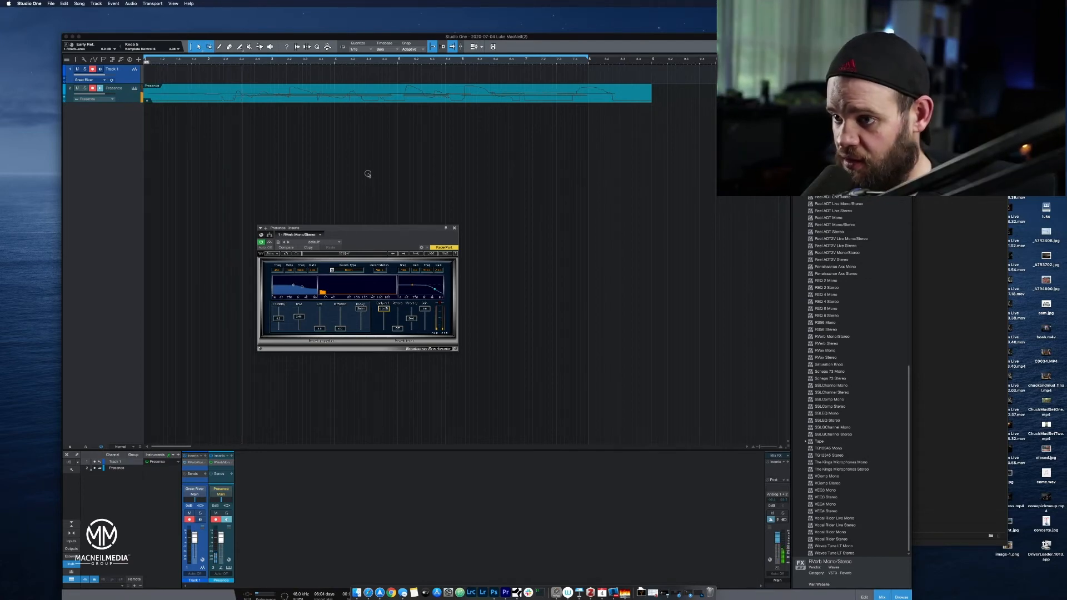
pyautogui.moveTo(368, 174)
pyautogui.mouseDown()
pyautogui.moveTo(367, 320)
pyautogui.moveTo(358, 172)
pyautogui.mouseUp()
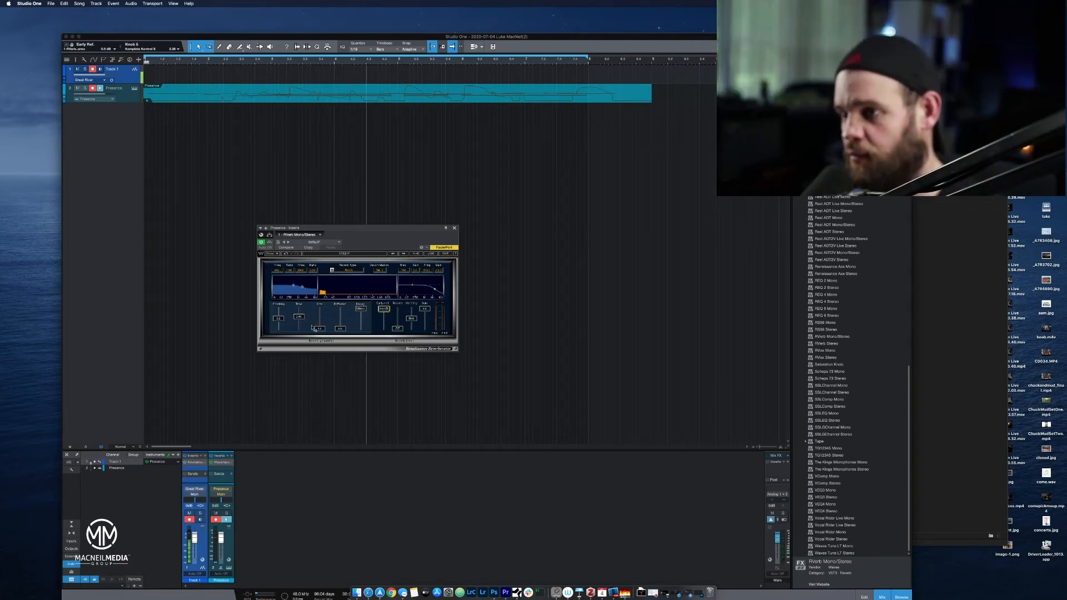
# Load the Renaissance Reverb Full Reset preset and play the piano part from the start.
pyautogui.click(432, 254)
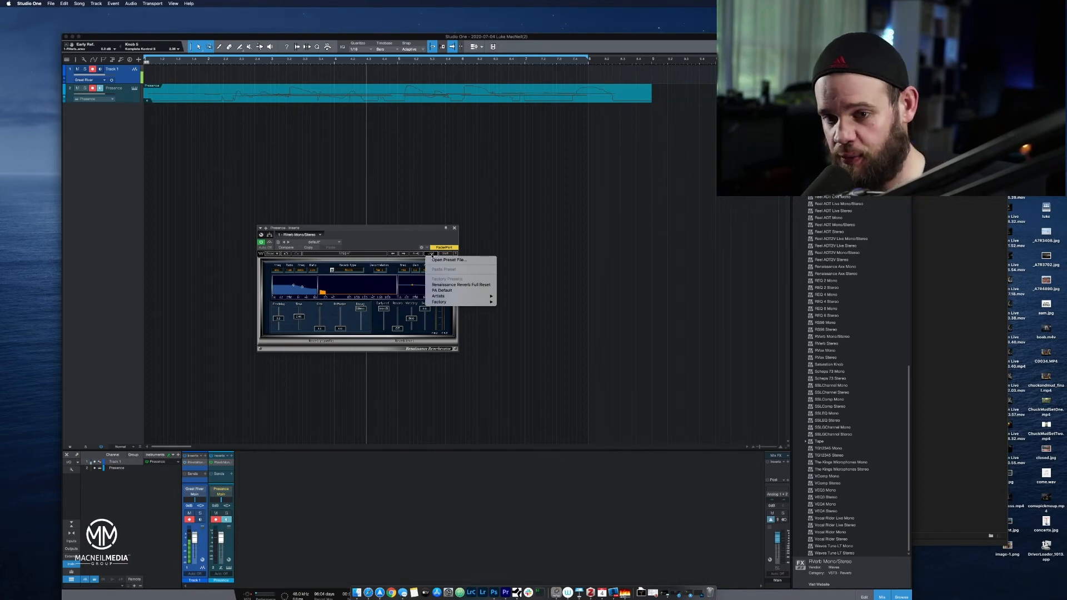
pyautogui.click(448, 285)
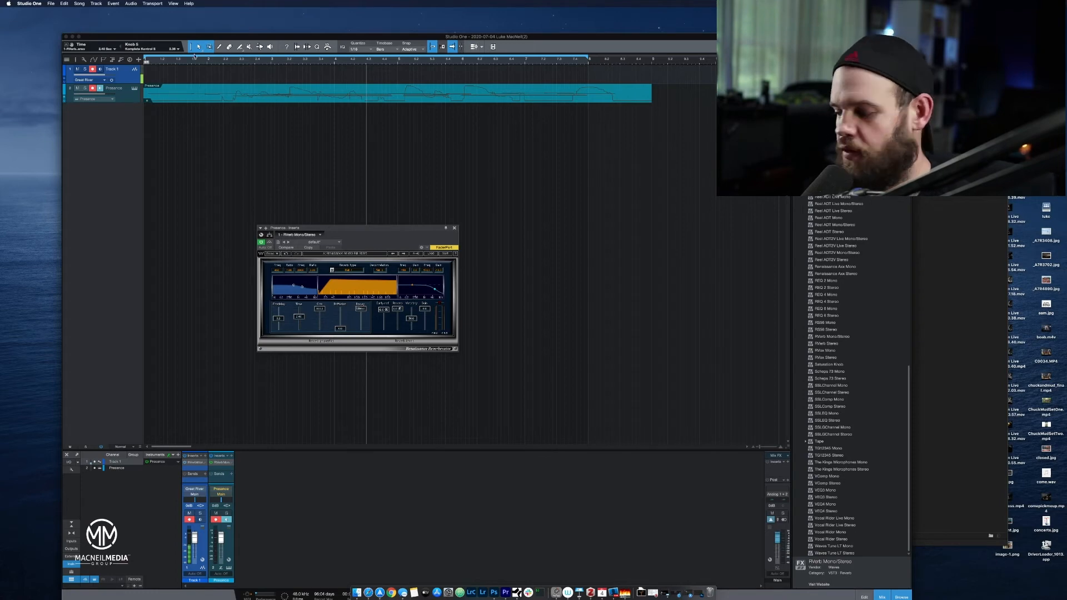
pyautogui.press(',')
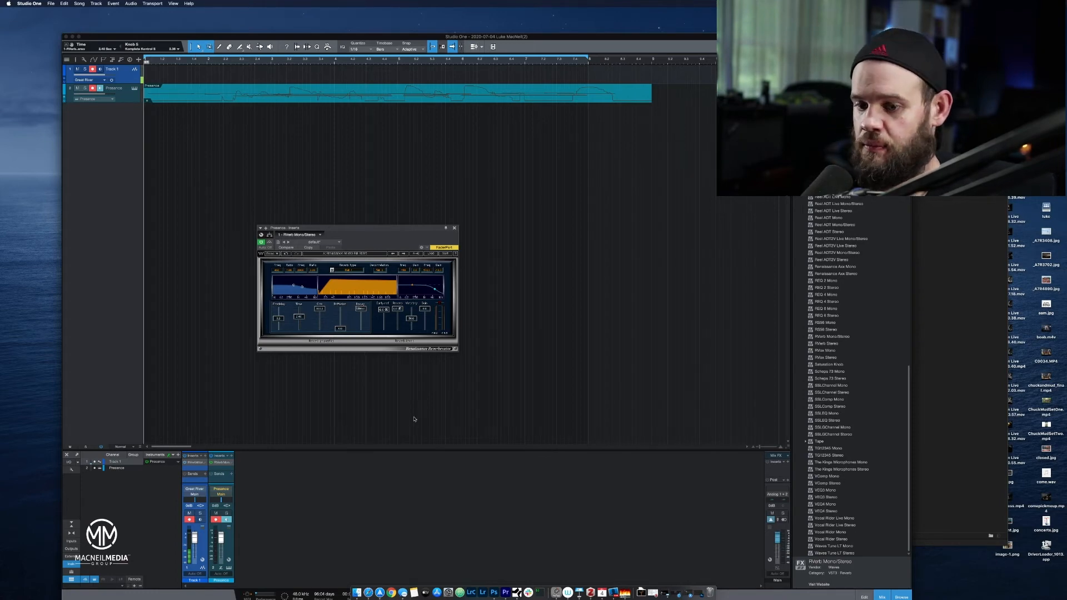
pyautogui.press('space')
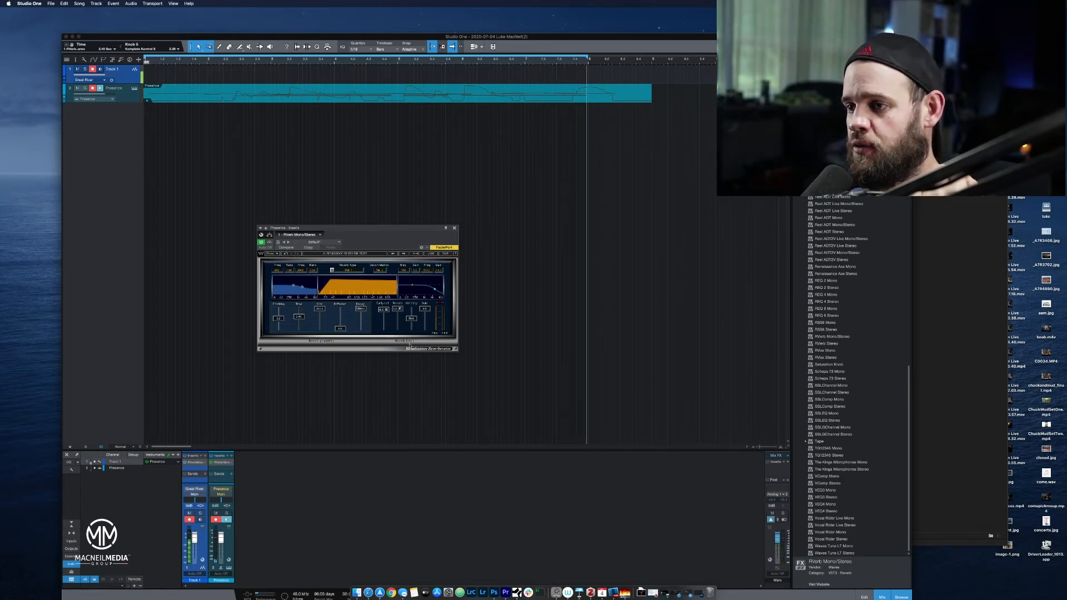
# Turn off the RVerb reverb mix and play the piano from bar 1, moving the Studio One window up to uncover the transport.
pyautogui.moveTo(401, 314); pyautogui.dragTo(398, 329)
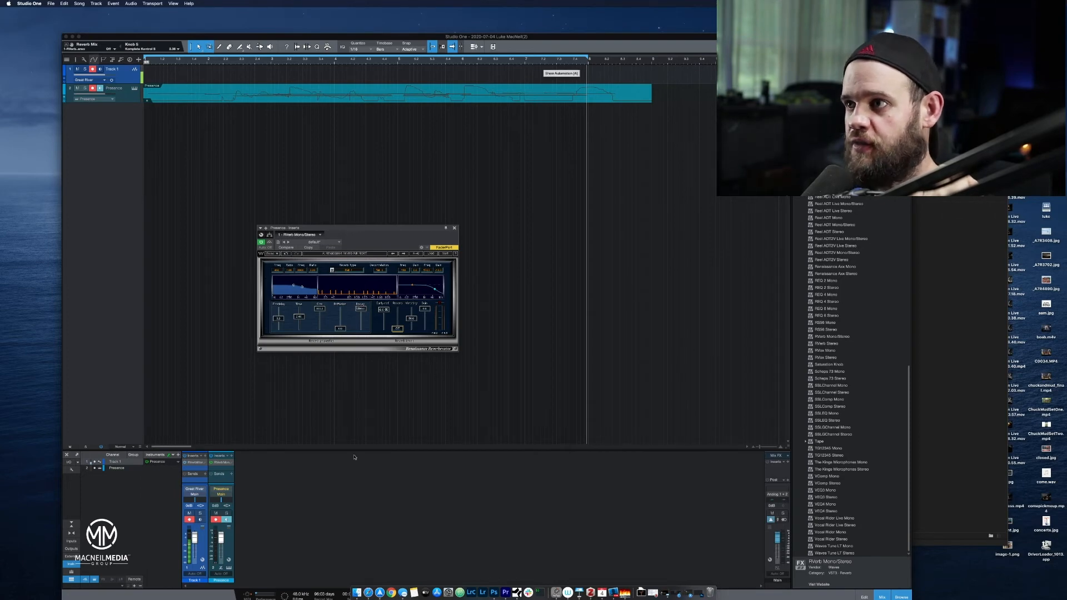
pyautogui.moveTo(589, 40); pyautogui.dragTo(586, 15)
pyautogui.click(470, 571)
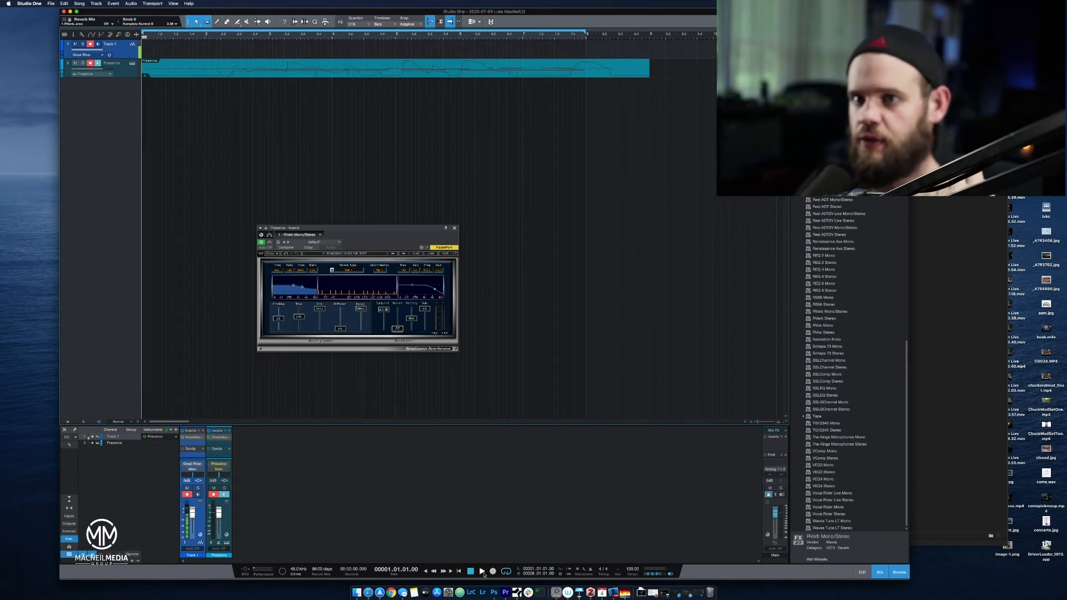
pyautogui.click(483, 573)
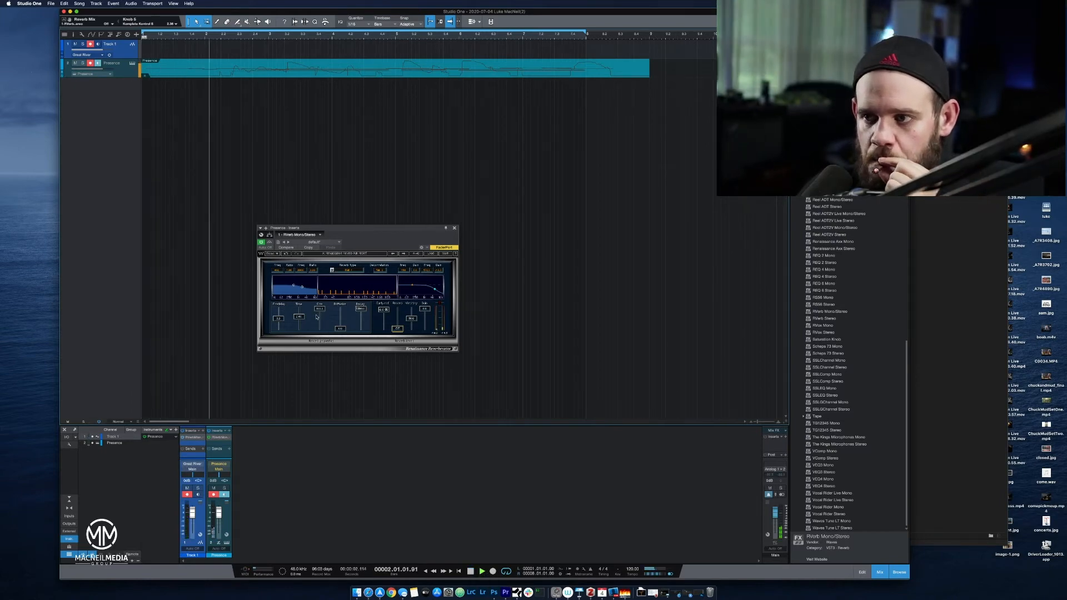
# Raise the RVerb reverb mix level back up during playback and stop the transport.
pyautogui.moveTo(398, 328); pyautogui.dragTo(398, 315)
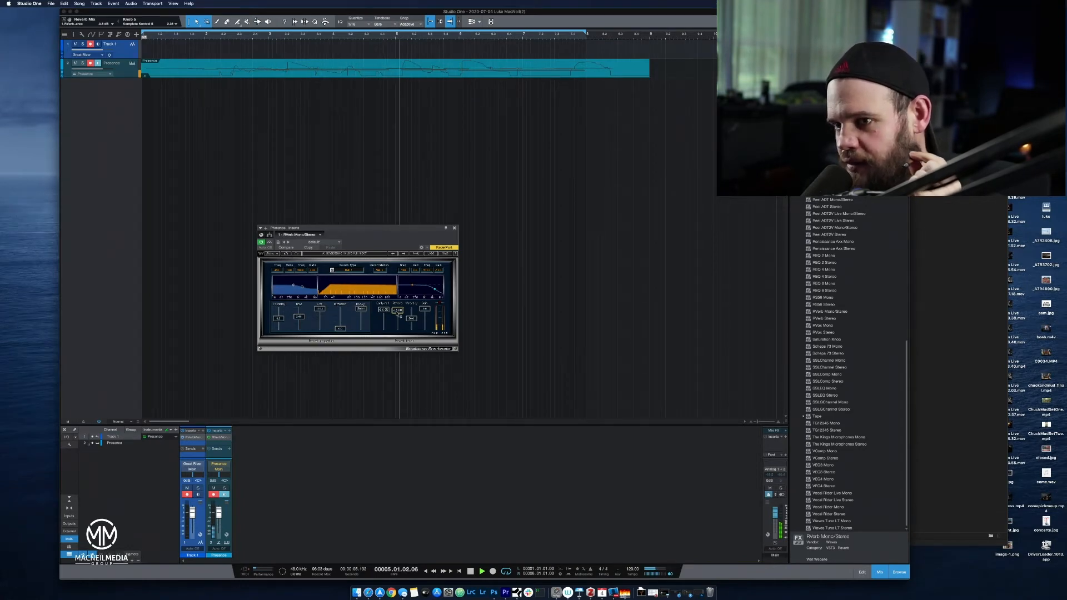
pyautogui.press('space')
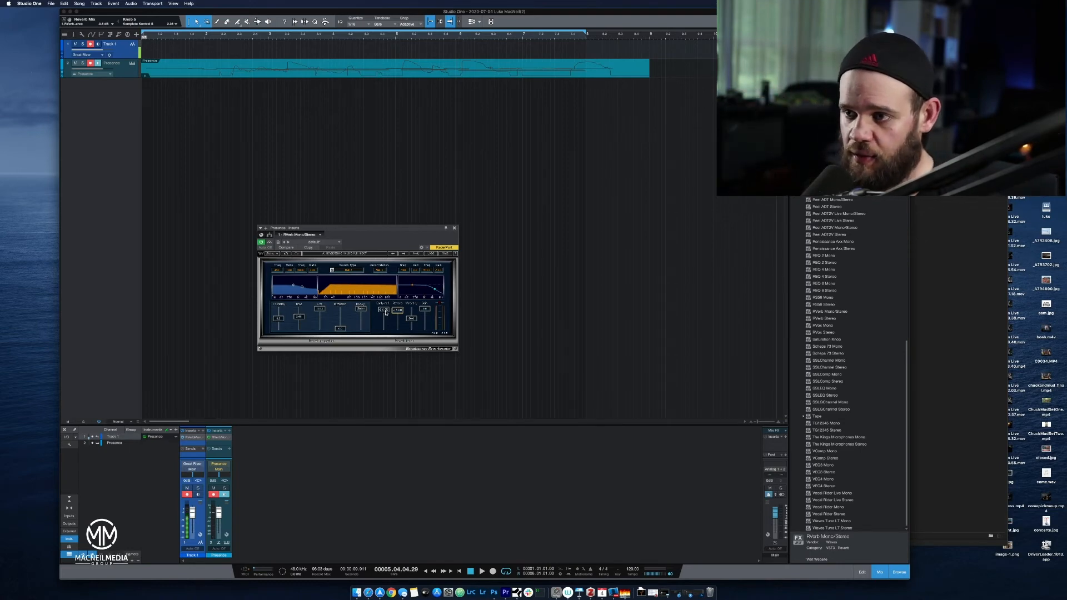
pyautogui.moveTo(402, 328); pyautogui.dragTo(403, 316)
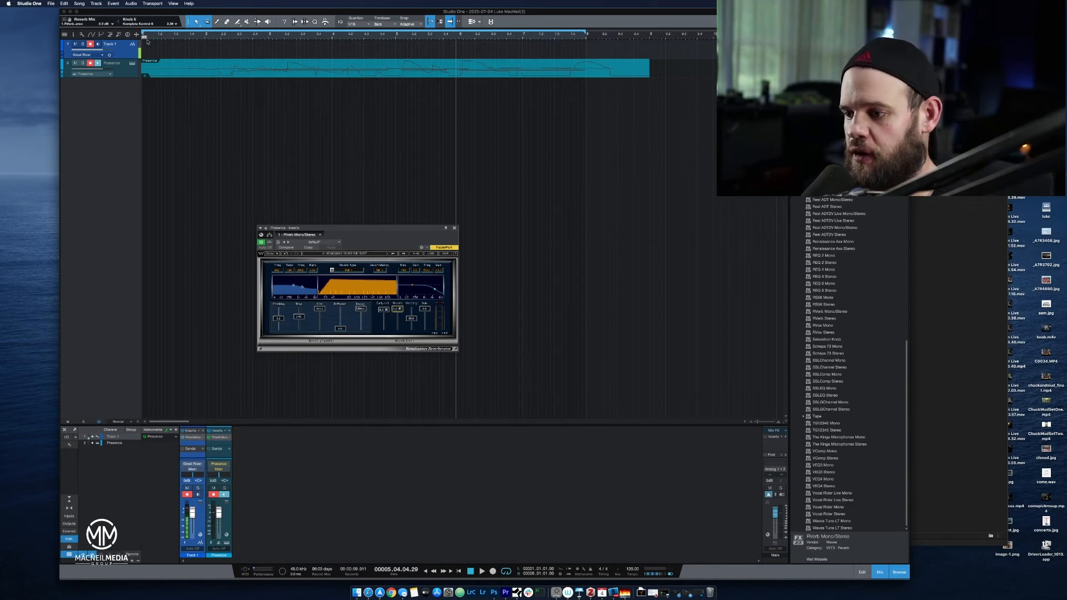
# Play the piano from bar 1 and audition the Hall 2, Room and Chamber reverb types in RVerb.
pyautogui.click(470, 571)
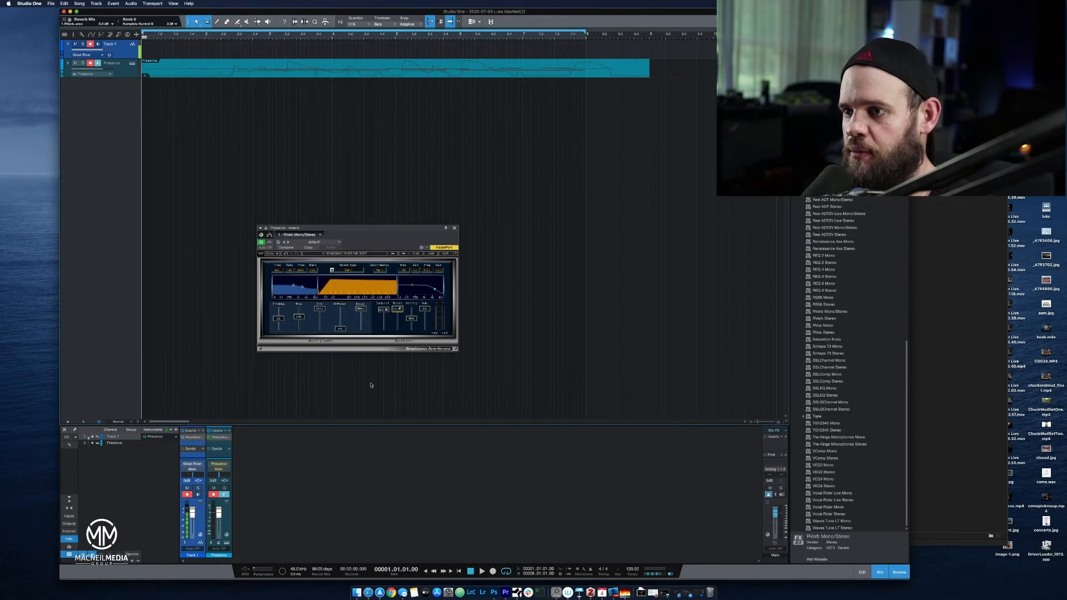
pyautogui.press('space')
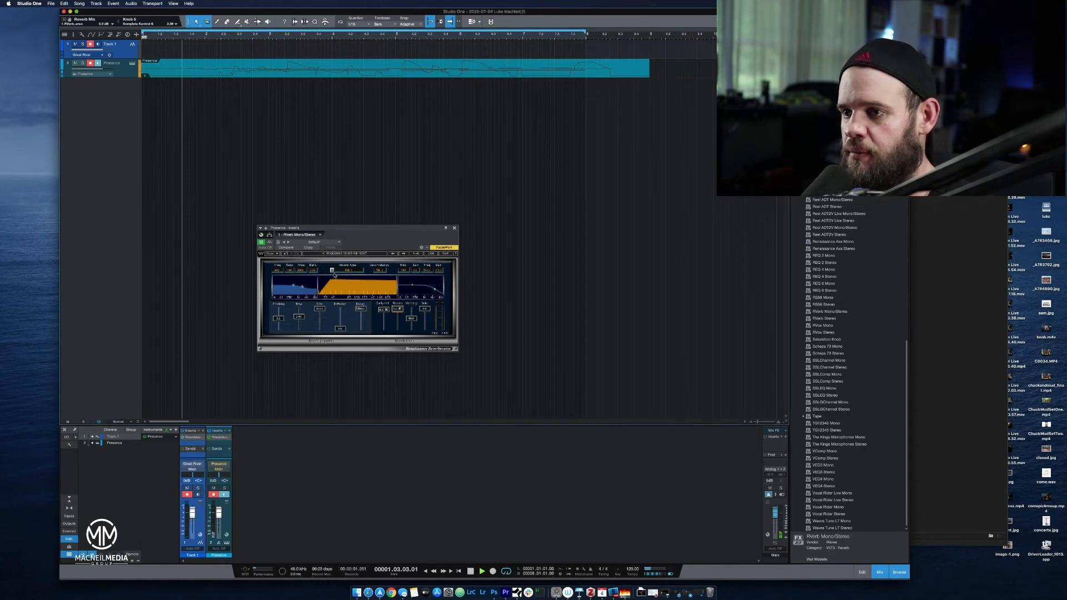
pyautogui.click(332, 271)
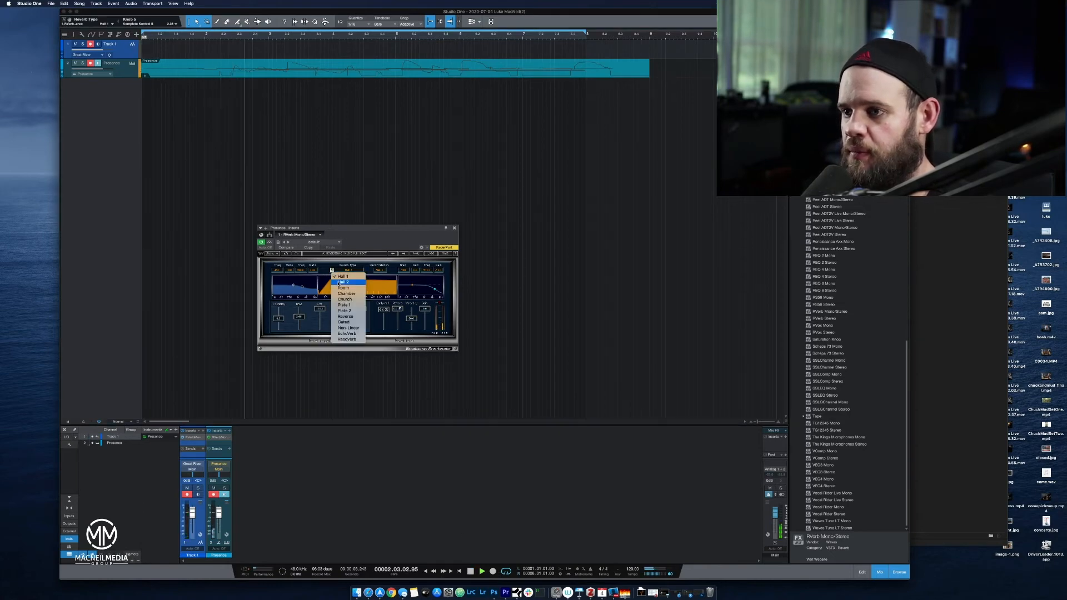
pyautogui.click(338, 283)
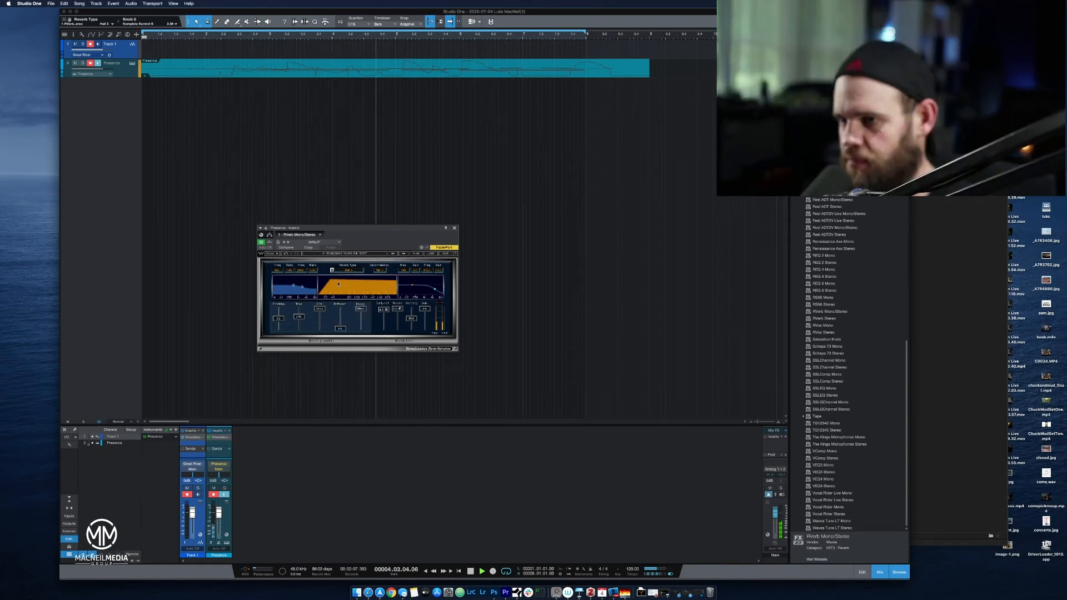
pyautogui.click(332, 271)
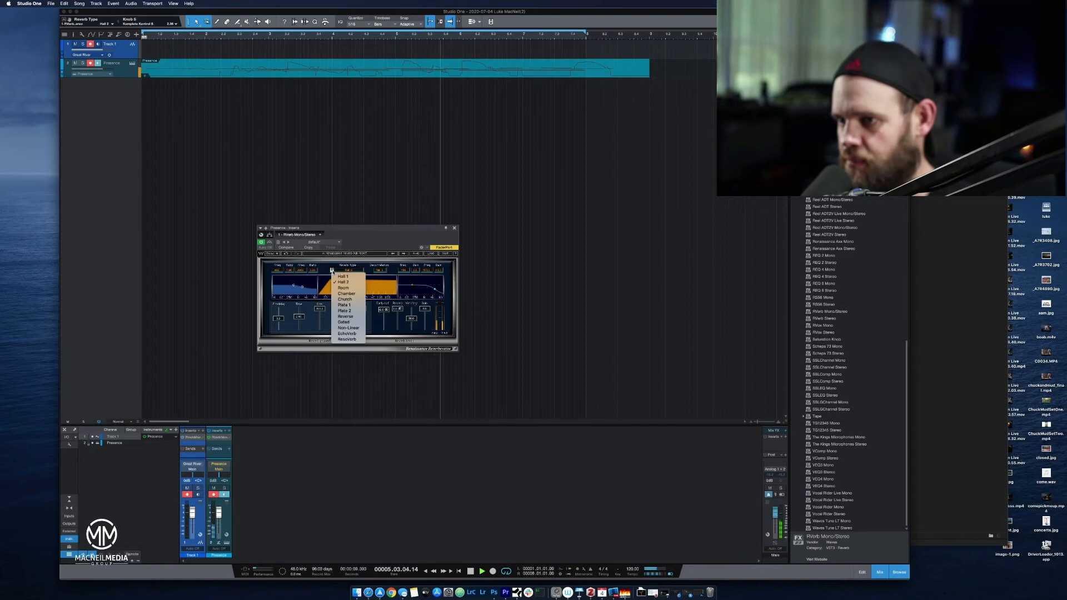
pyautogui.click(339, 288)
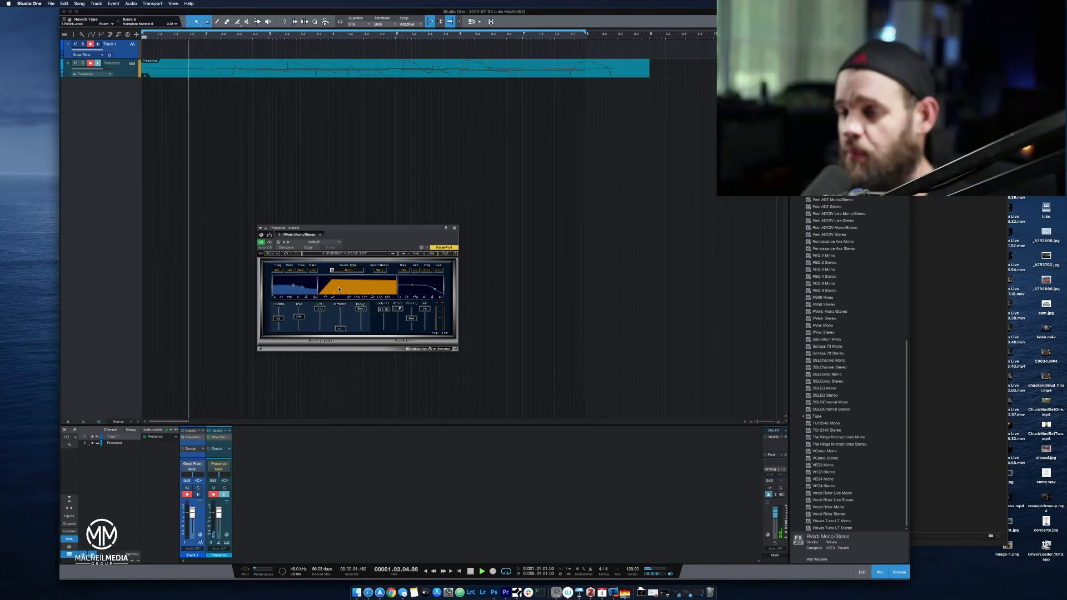
pyautogui.click(332, 270)
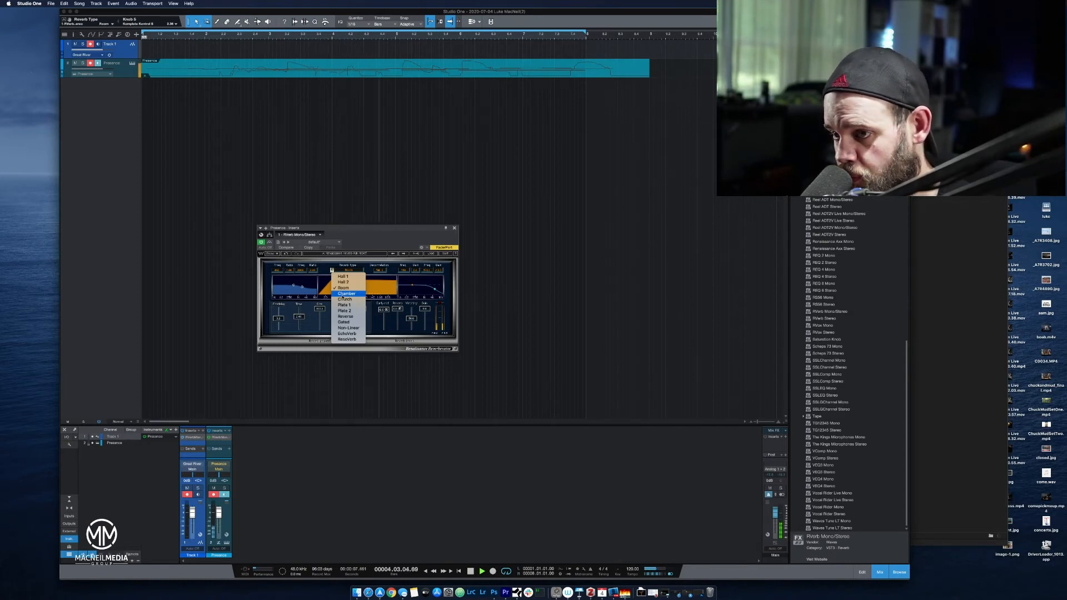
pyautogui.click(343, 295)
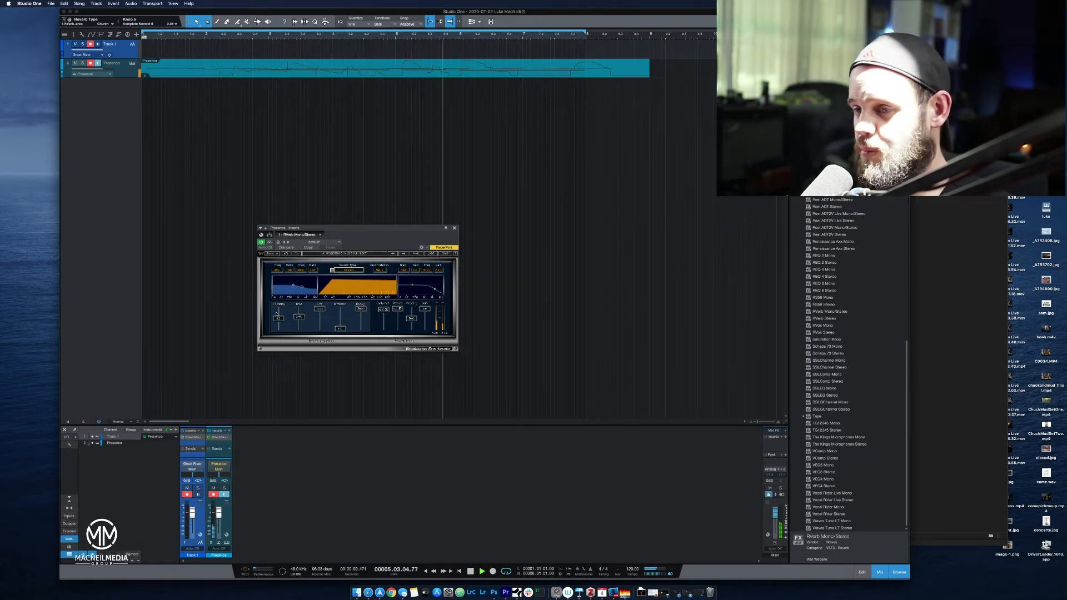
# Nudge the RVerb predelay and fine-tune the wet/dry balance towards a wetter sound during playback.
pyautogui.moveTo(278, 318)
pyautogui.mouseDown()
pyautogui.moveTo(284, 308)
pyautogui.moveTo(280, 319)
pyautogui.mouseUp()
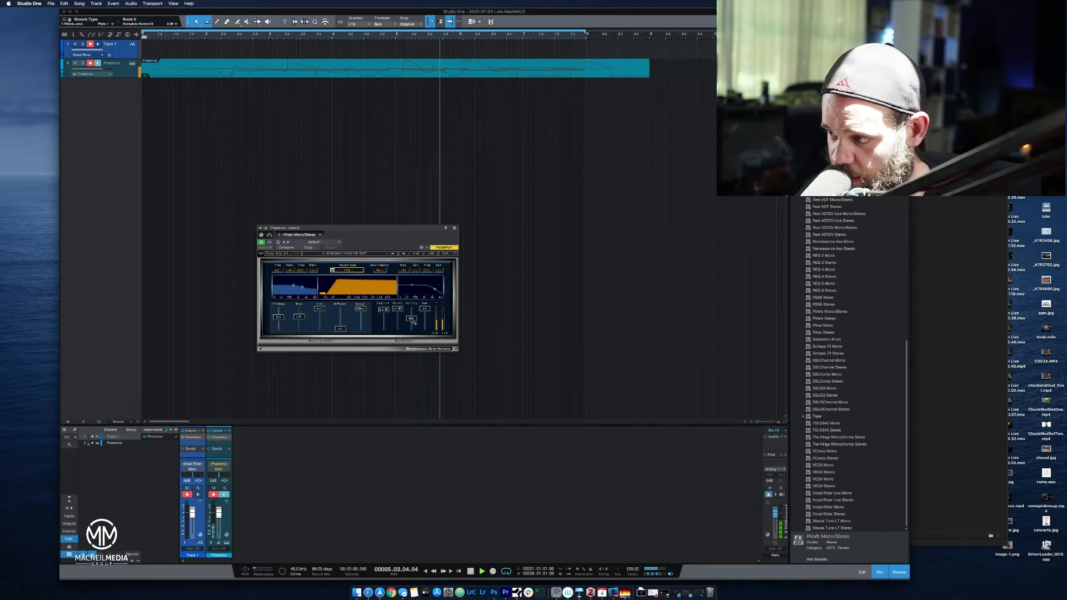
pyautogui.moveTo(413, 317); pyautogui.dragTo(412, 312)
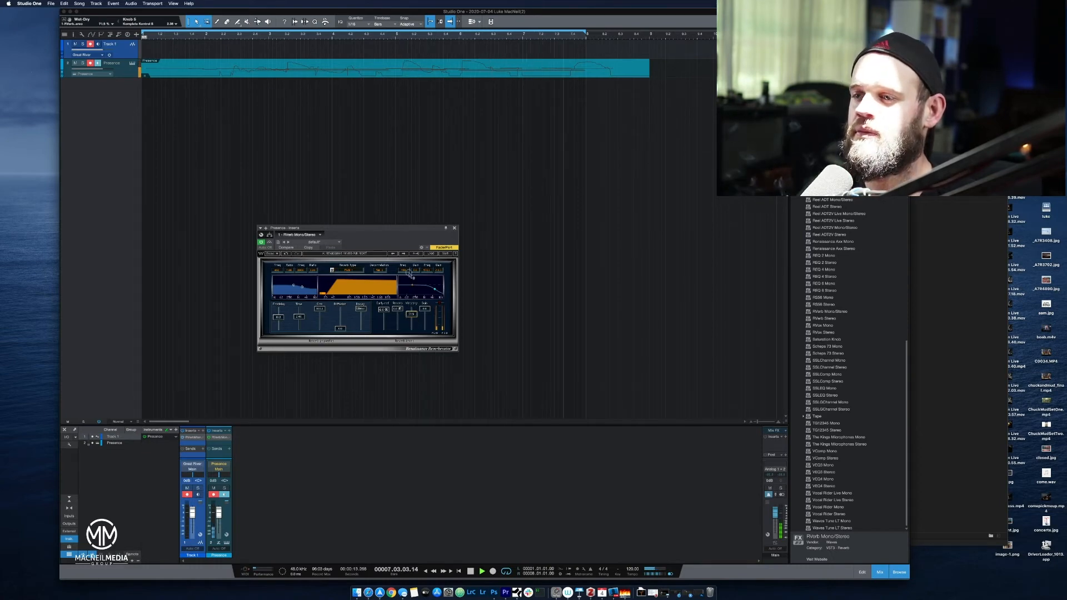
pyautogui.moveTo(414, 275); pyautogui.dragTo(415, 299)
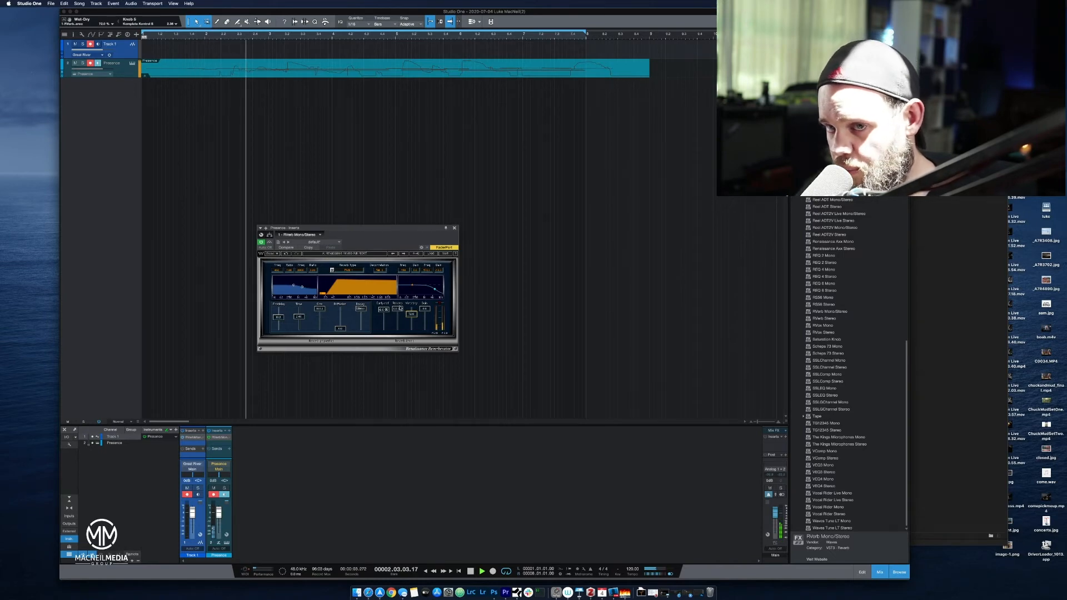
pyautogui.click(349, 271)
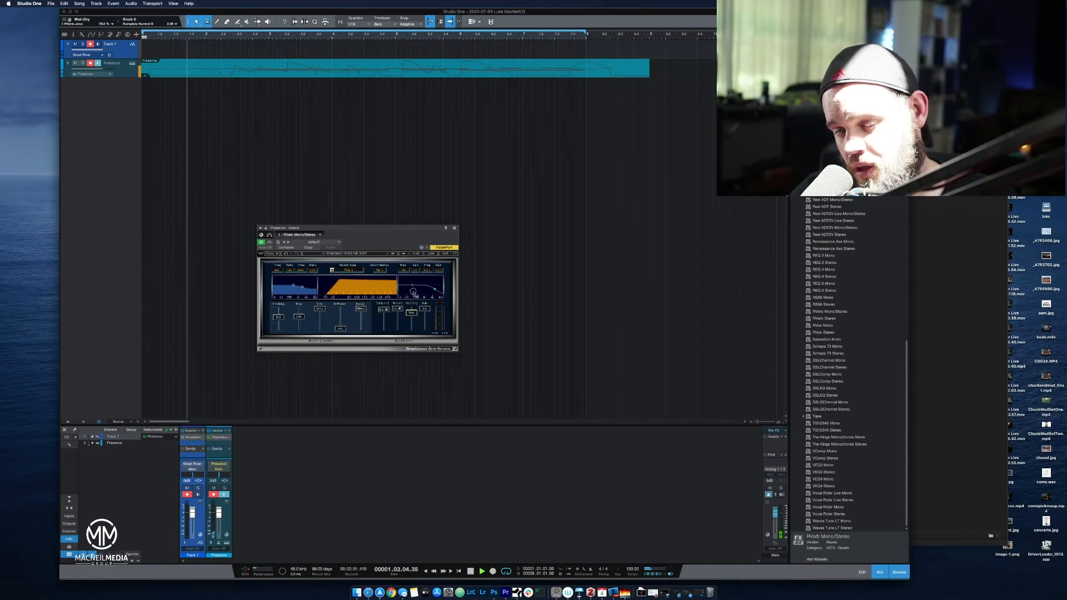
pyautogui.moveTo(416, 298); pyautogui.dragTo(417, 325)
# Audition the Reverse reverb type on the piano and stop playback.
pyautogui.click(357, 272)
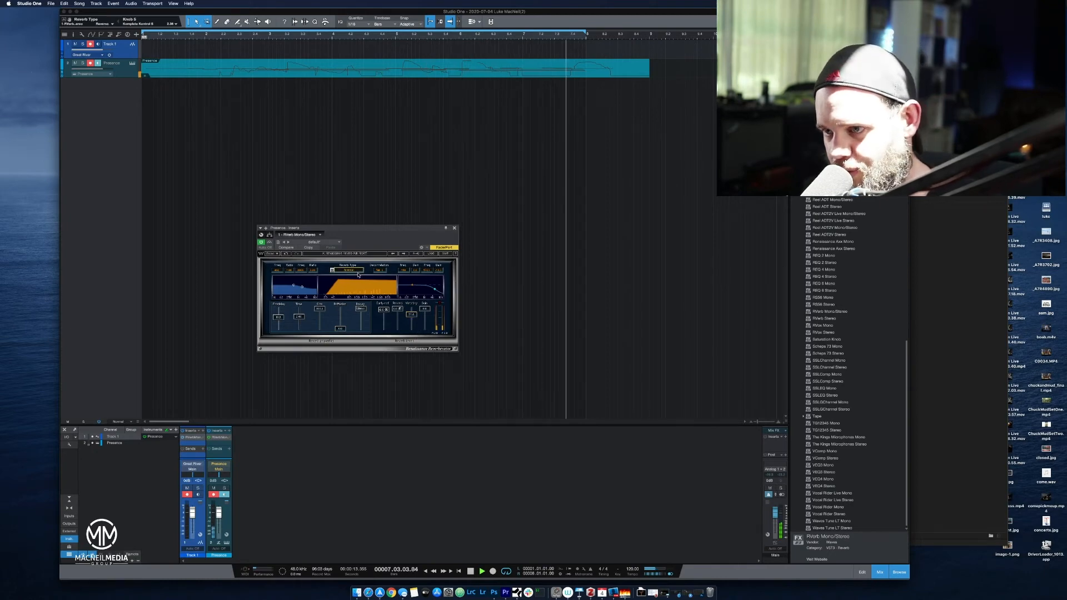
pyautogui.click(333, 270)
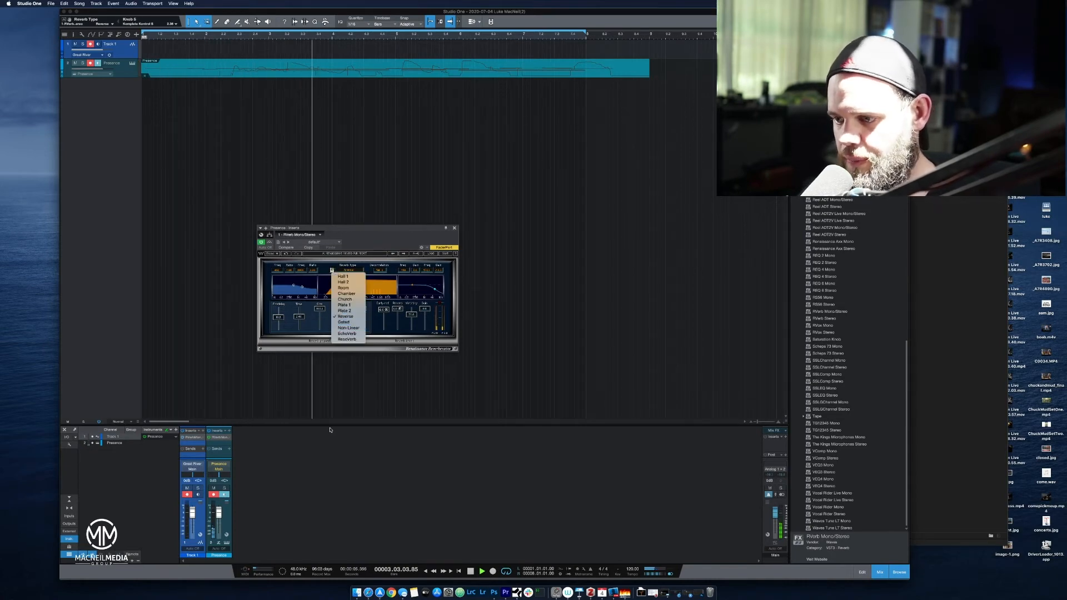
pyautogui.click(471, 572)
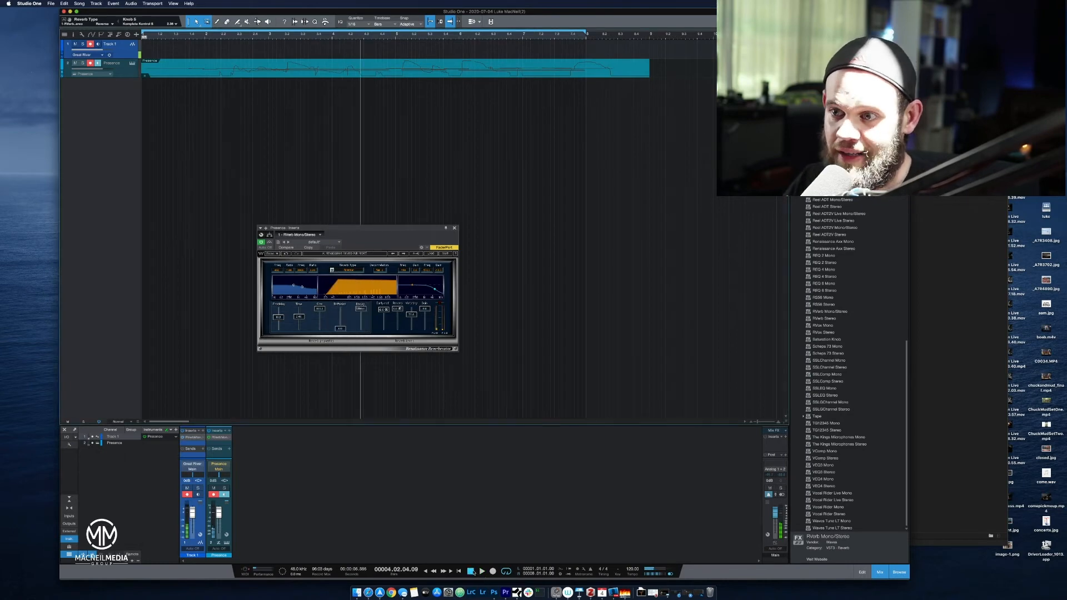
# Switch the reverb type to Gated and listen to the piano part, replaying it from bar 1.
pyautogui.click(333, 271)
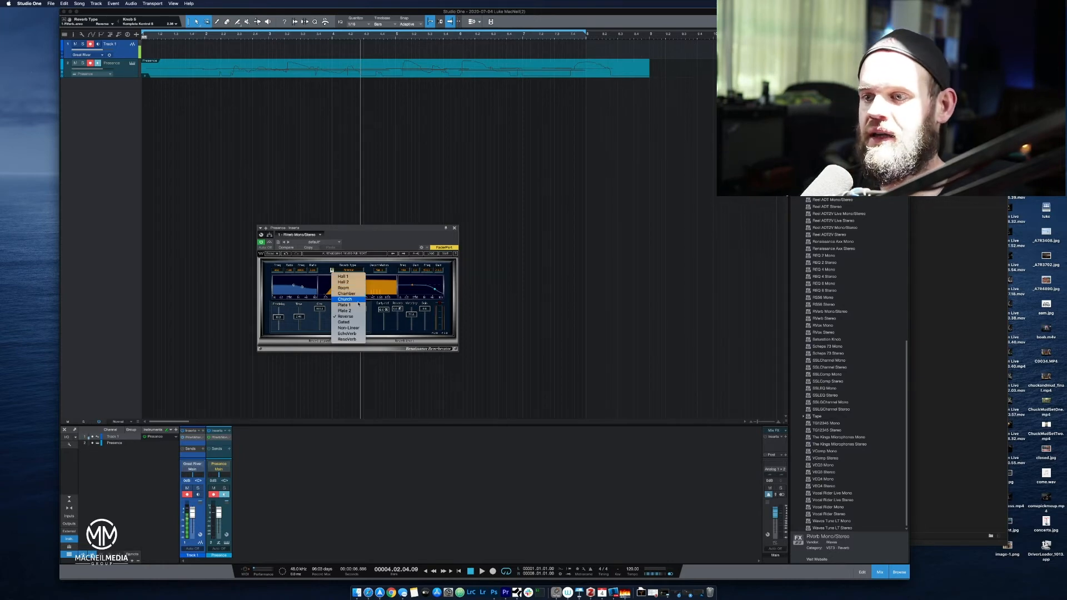
pyautogui.click(359, 323)
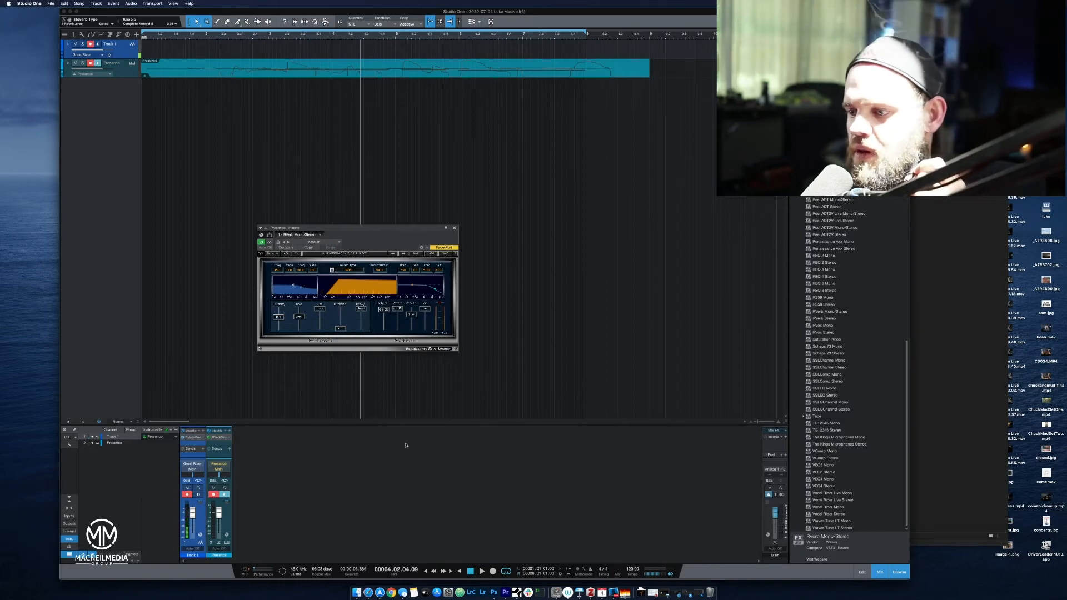
pyautogui.click(482, 572)
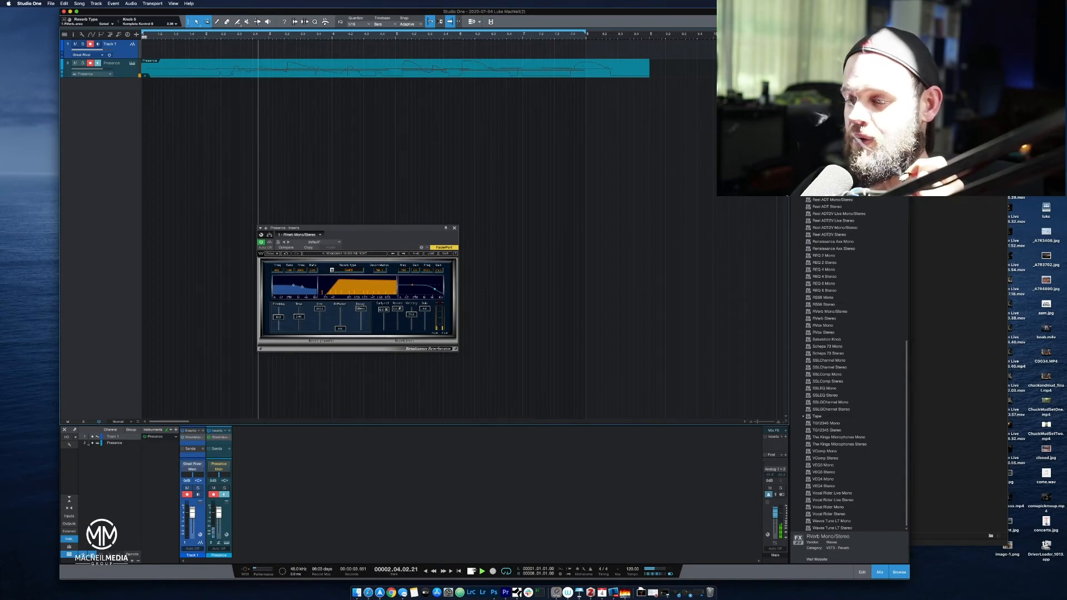
pyautogui.press('space')
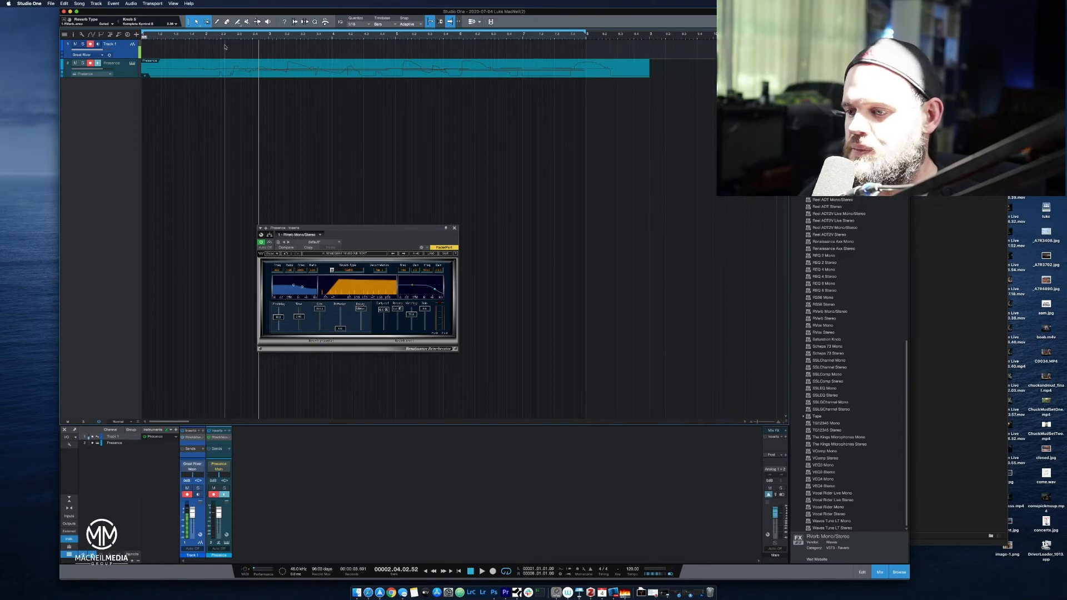
pyautogui.click(473, 572)
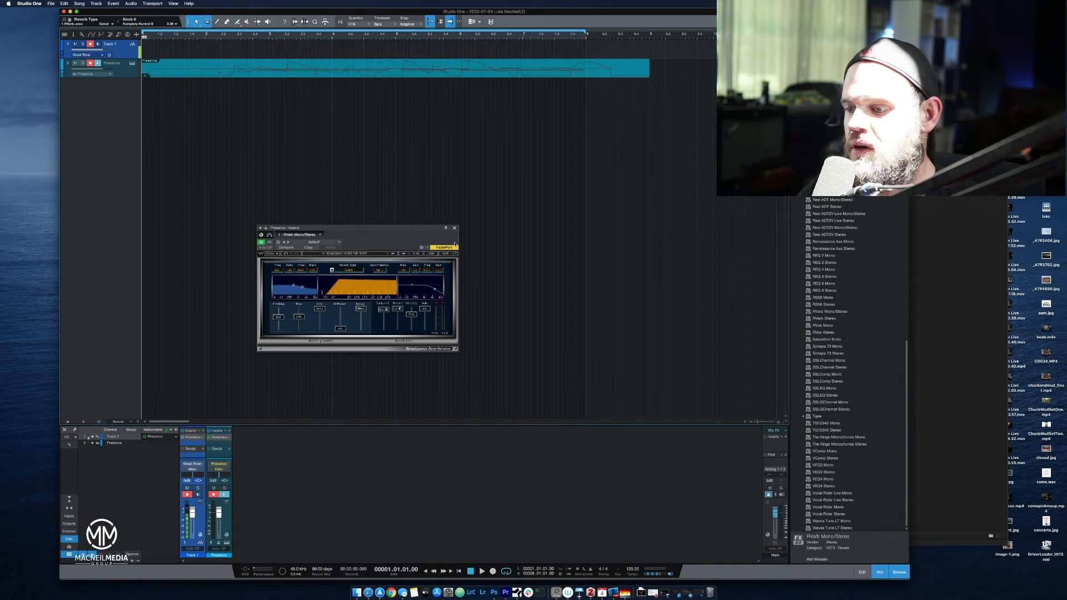
pyautogui.click(482, 571)
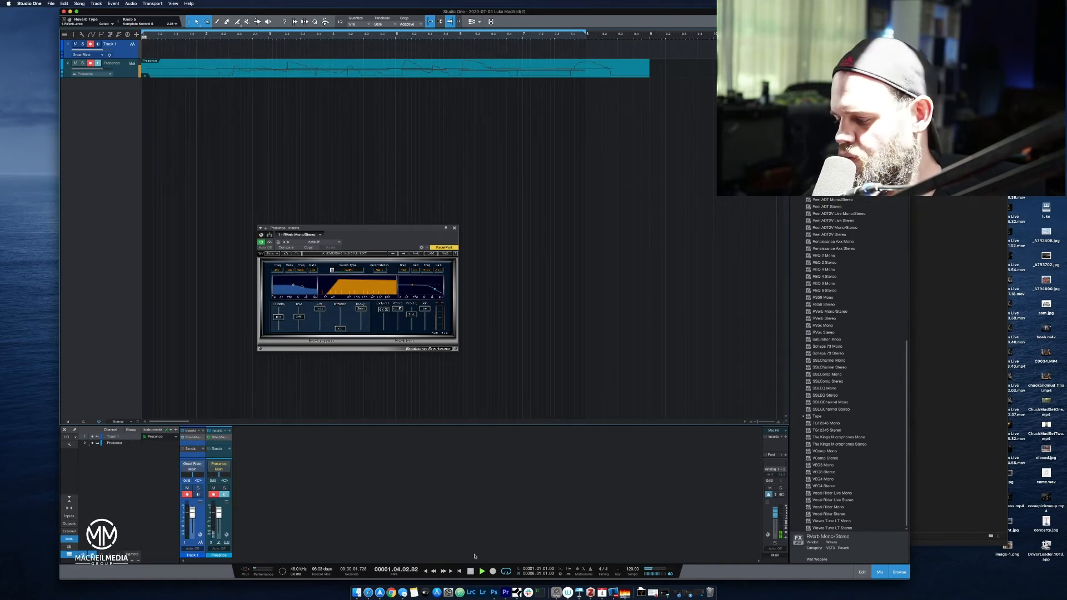
pyautogui.press('space')
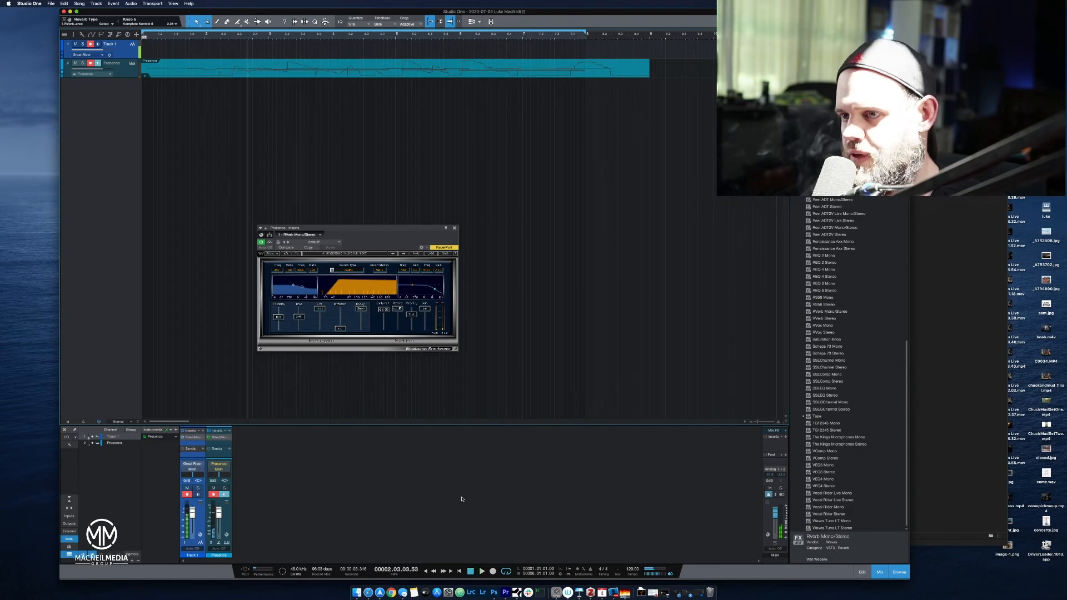
# Set the RVerb reverb type to Hall 1 and play the piano from bar 1.
pyautogui.click(354, 272)
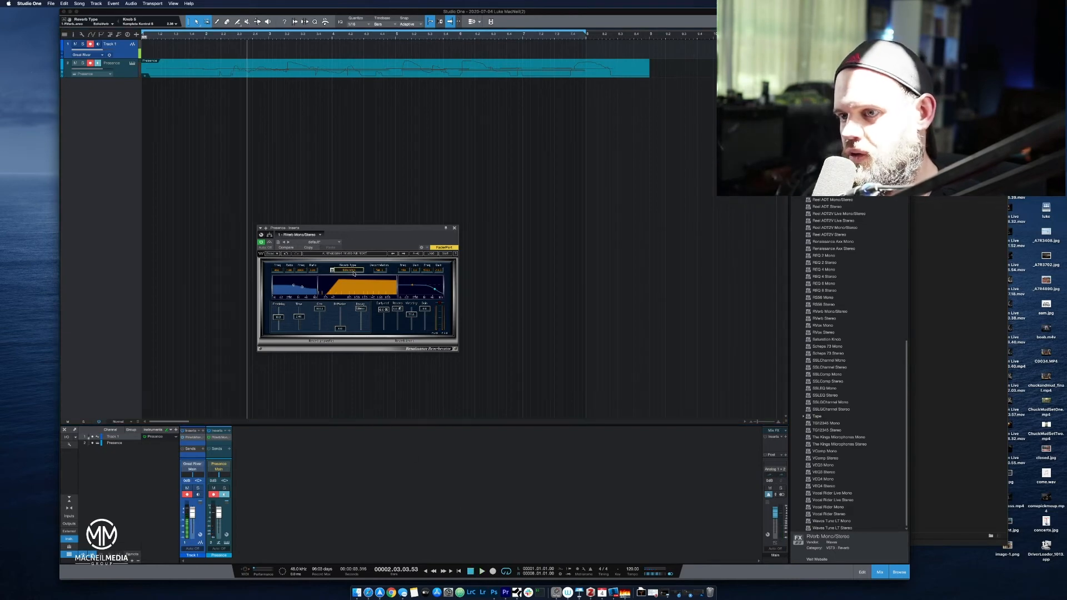
pyautogui.click(332, 271)
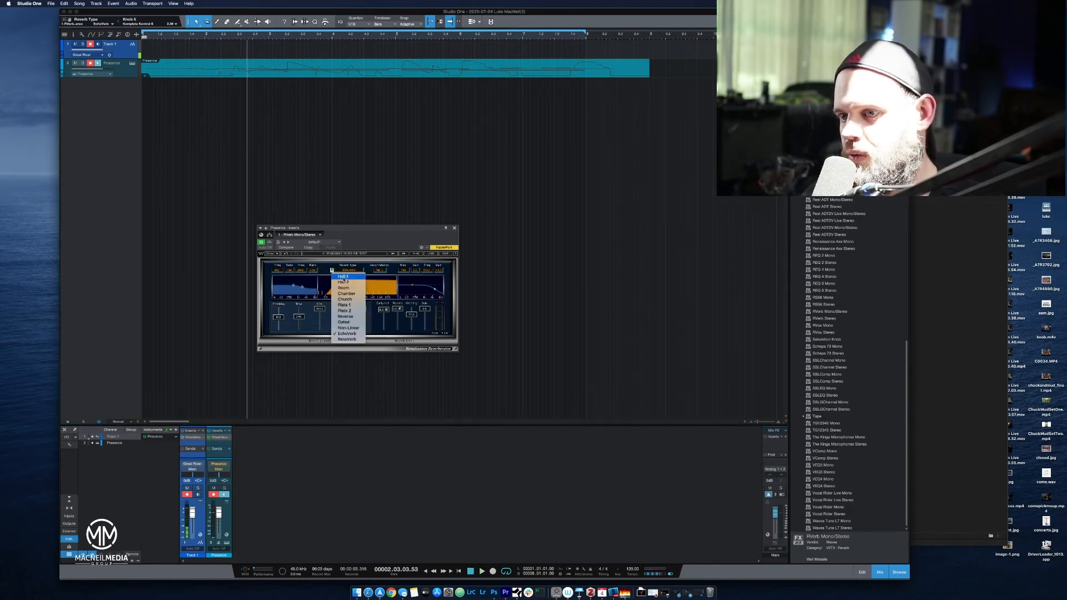
pyautogui.click(344, 280)
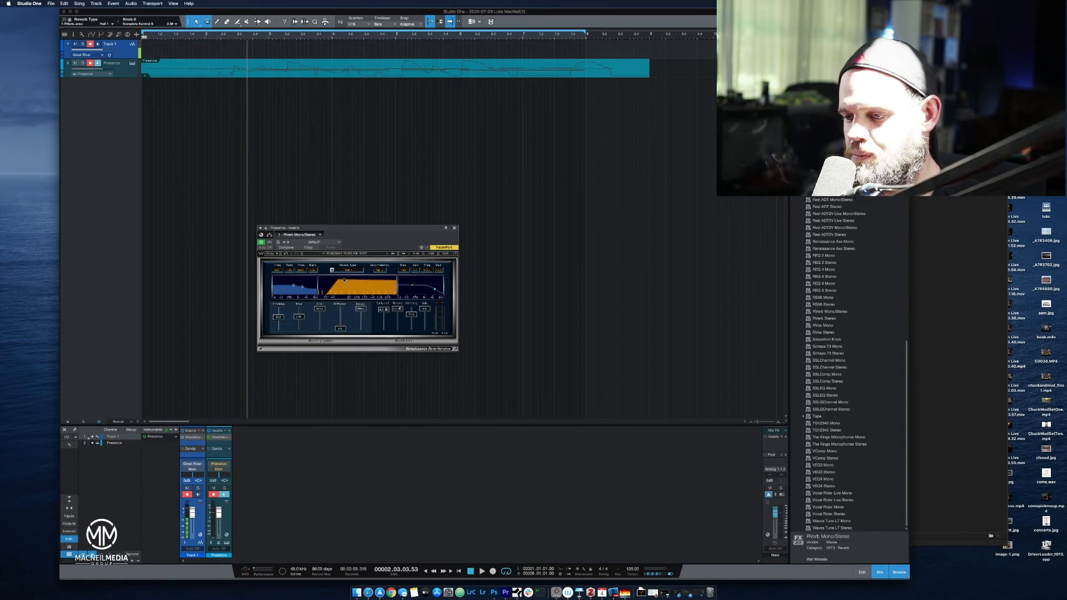
pyautogui.click(470, 571)
pyautogui.click(481, 572)
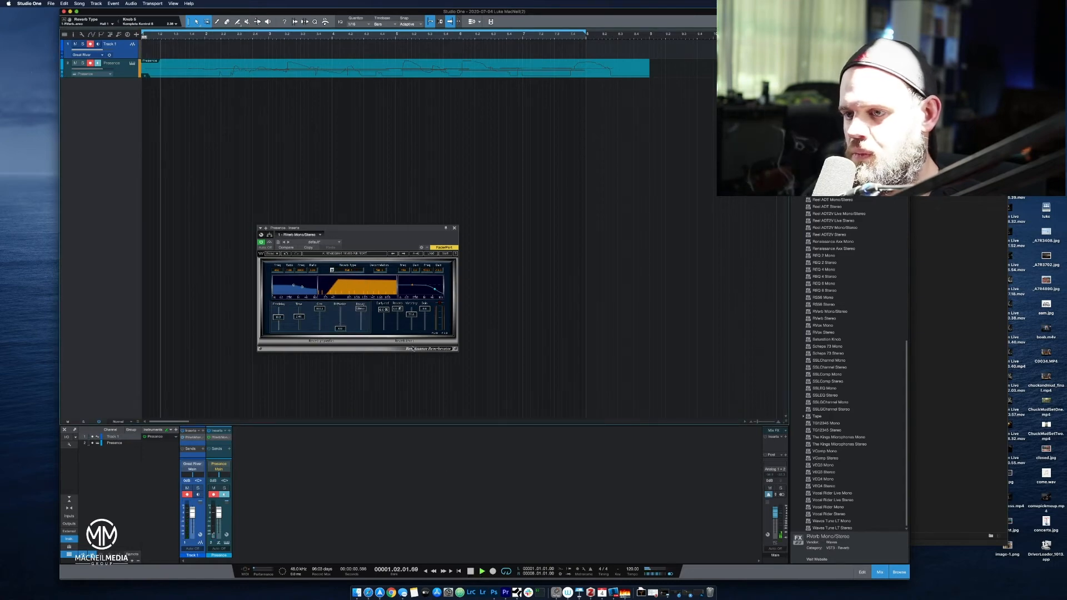
# Compare long and short RVerb reverb times on the piano, leaving the time at its minimum.
pyautogui.moveTo(300, 316); pyautogui.dragTo(308, 282)
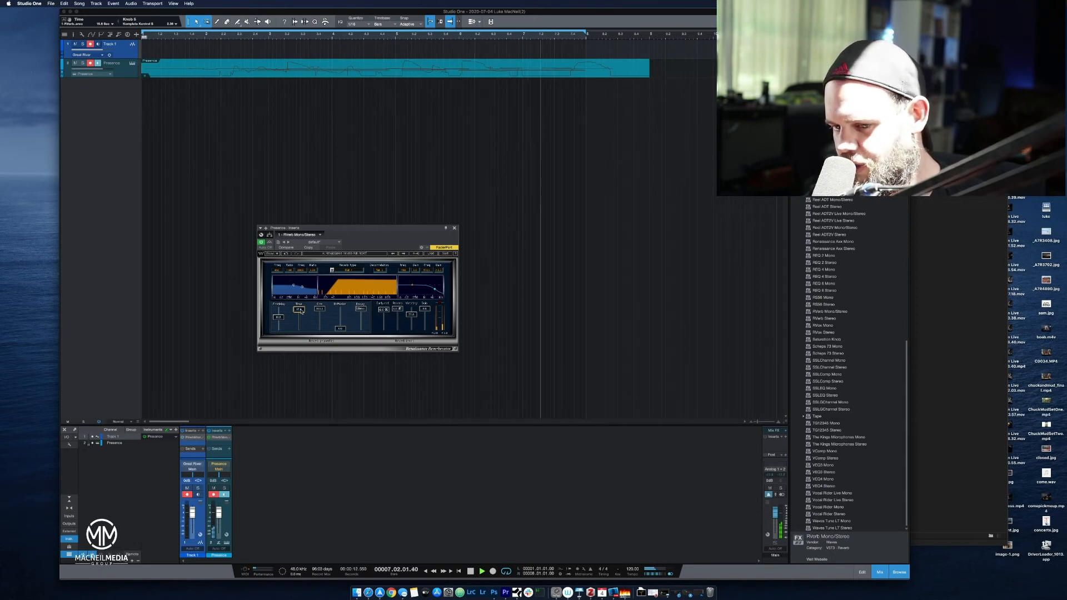
pyautogui.press('space')
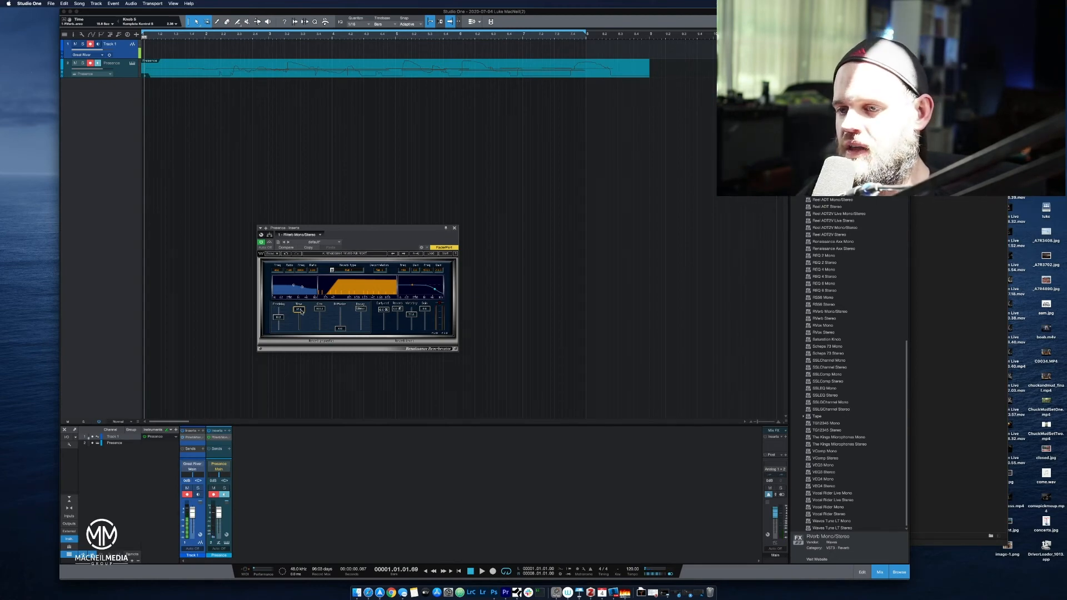
pyautogui.moveTo(300, 312); pyautogui.dragTo(322, 393)
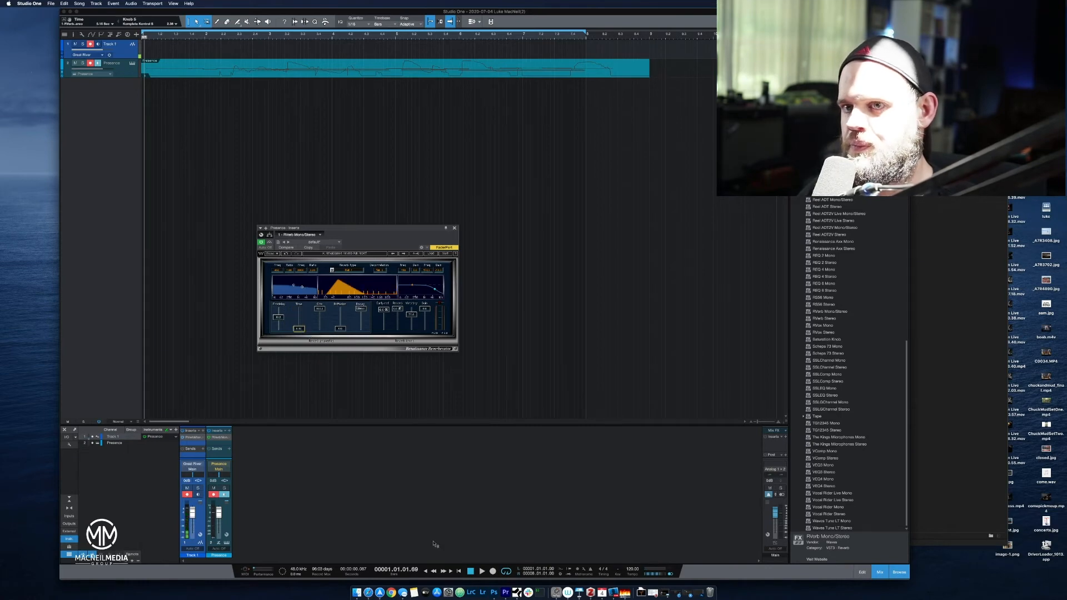
pyautogui.click(482, 571)
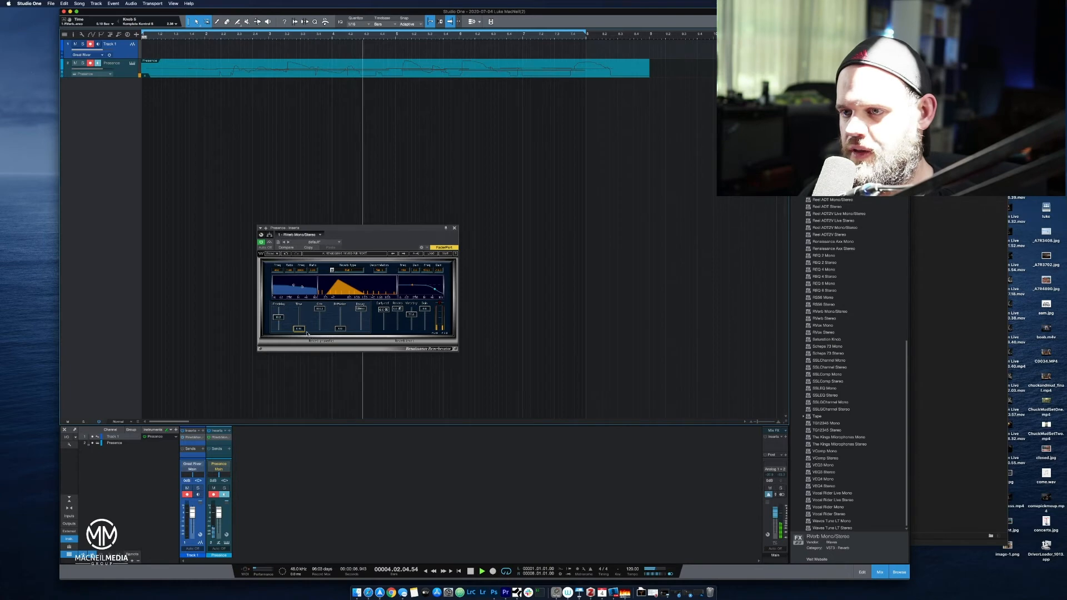
pyautogui.moveTo(300, 330); pyautogui.dragTo(363, 253)
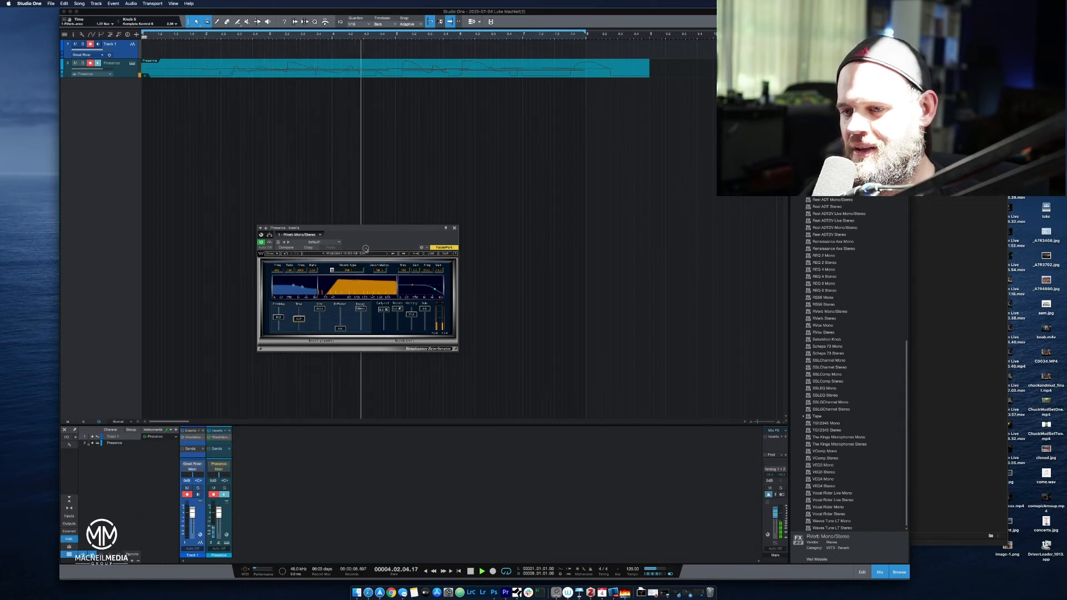
pyautogui.moveTo(299, 319); pyautogui.dragTo(302, 328)
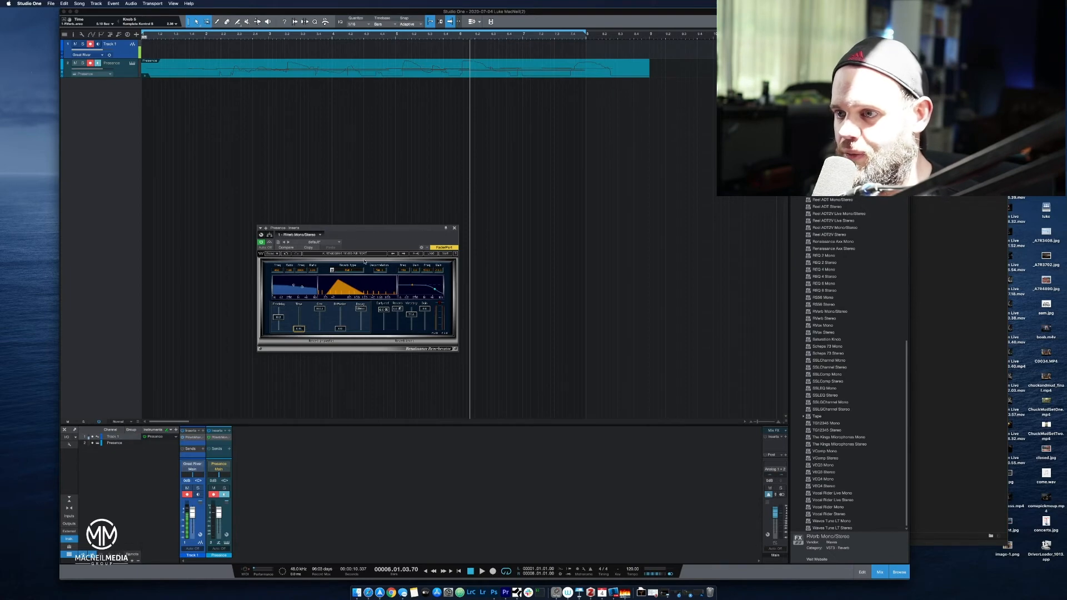
# Look through the RVerb artist presets and the list of reverb types, keeping the current selections.
pyautogui.click(437, 254)
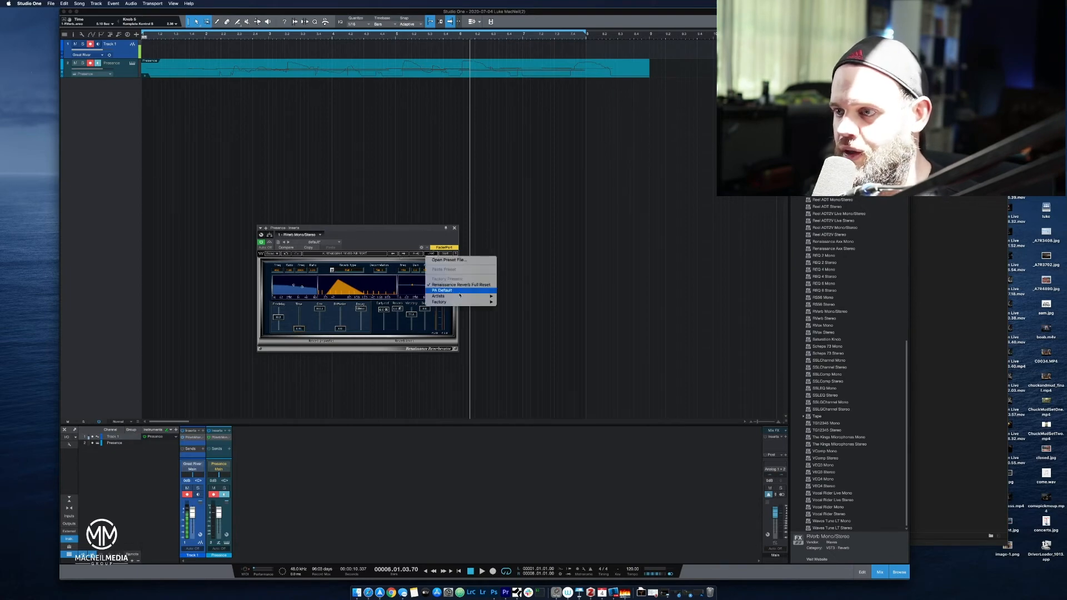
pyautogui.moveTo(460, 297)
pyautogui.moveTo(507, 301)
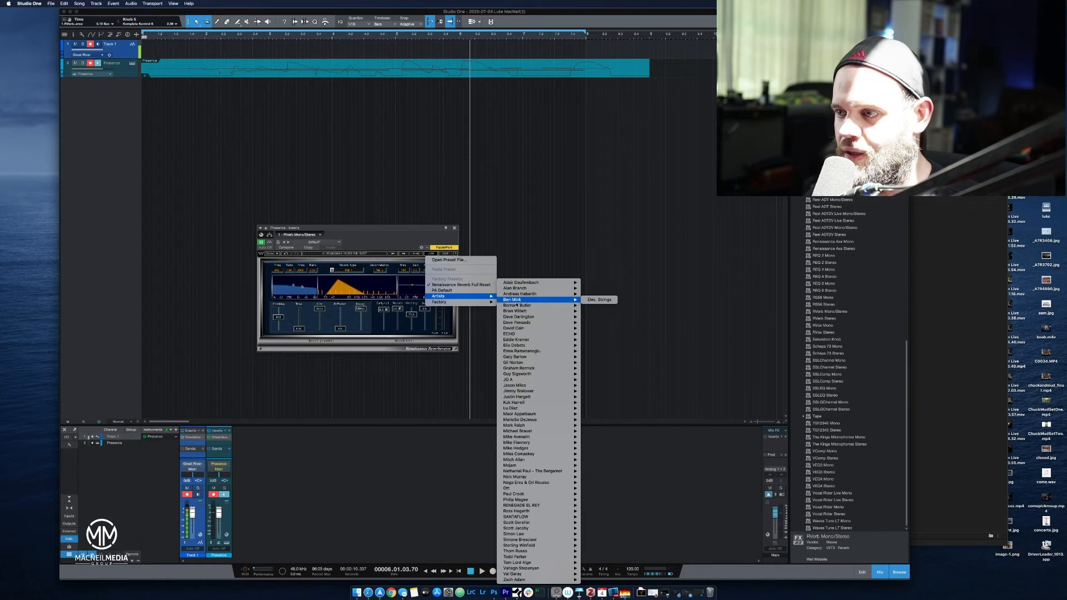
pyautogui.moveTo(559, 370)
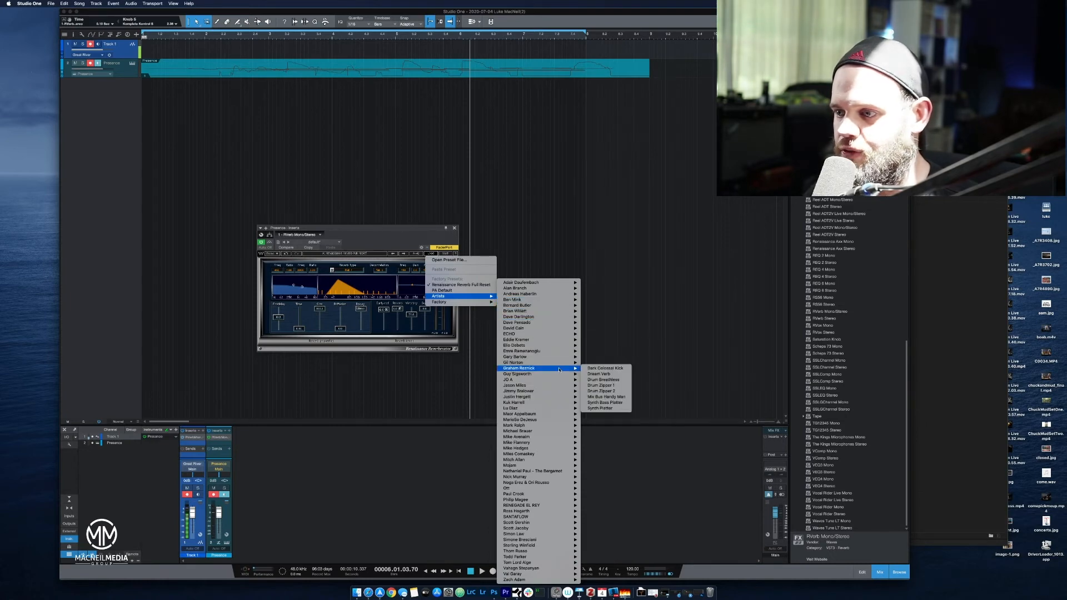
pyautogui.moveTo(560, 405)
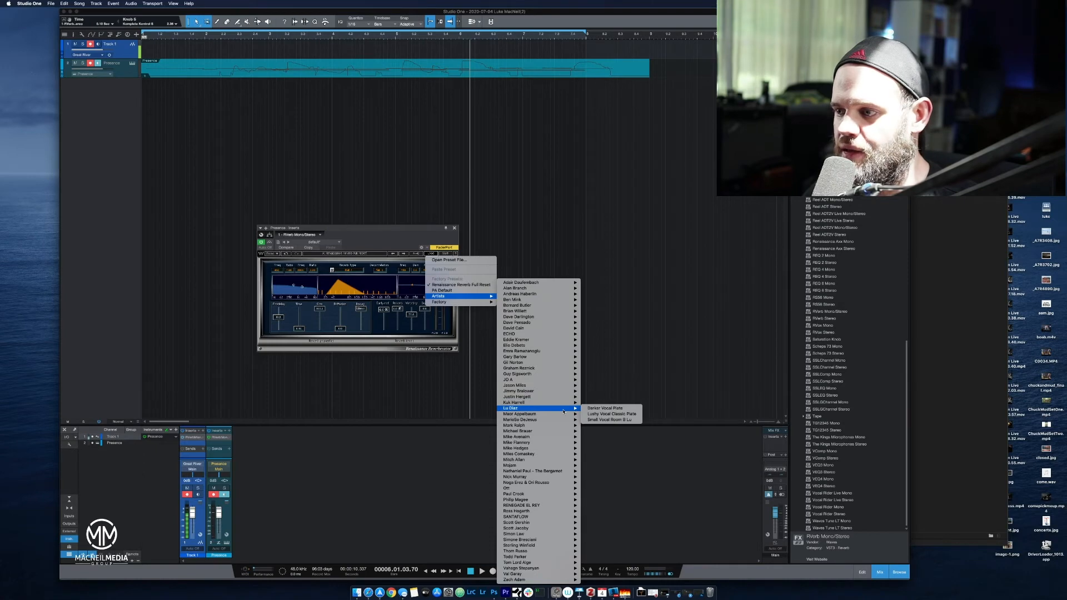
pyautogui.moveTo(573, 460)
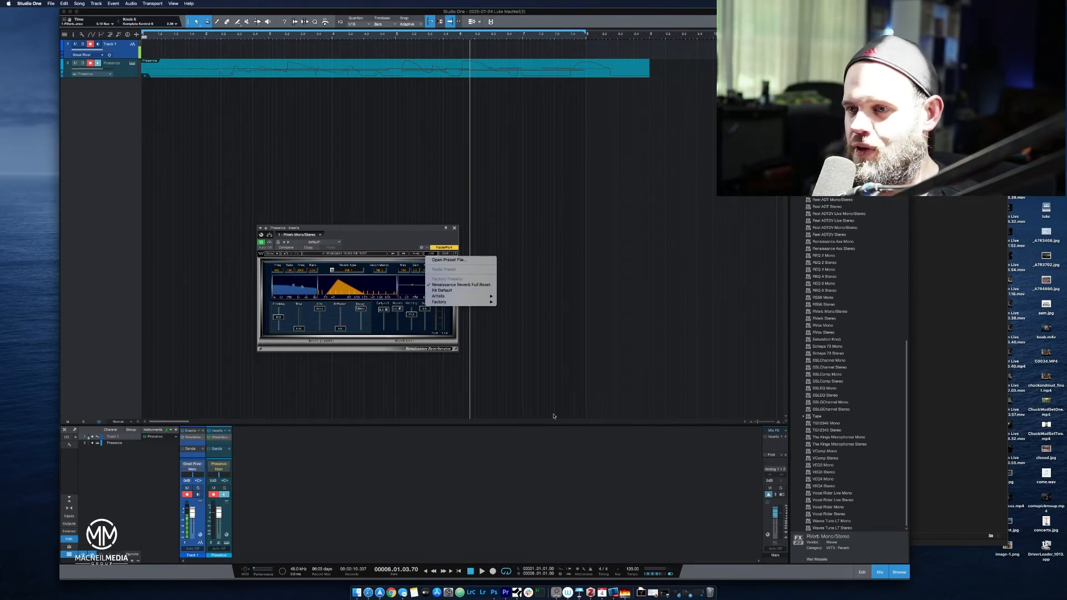
pyautogui.click(384, 236)
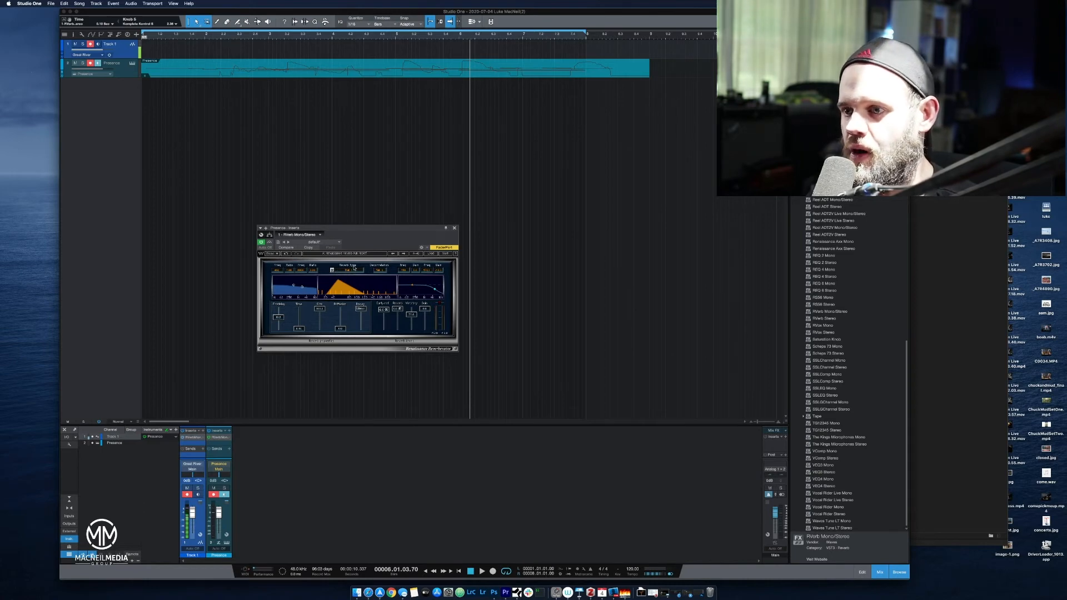
pyautogui.click(334, 271)
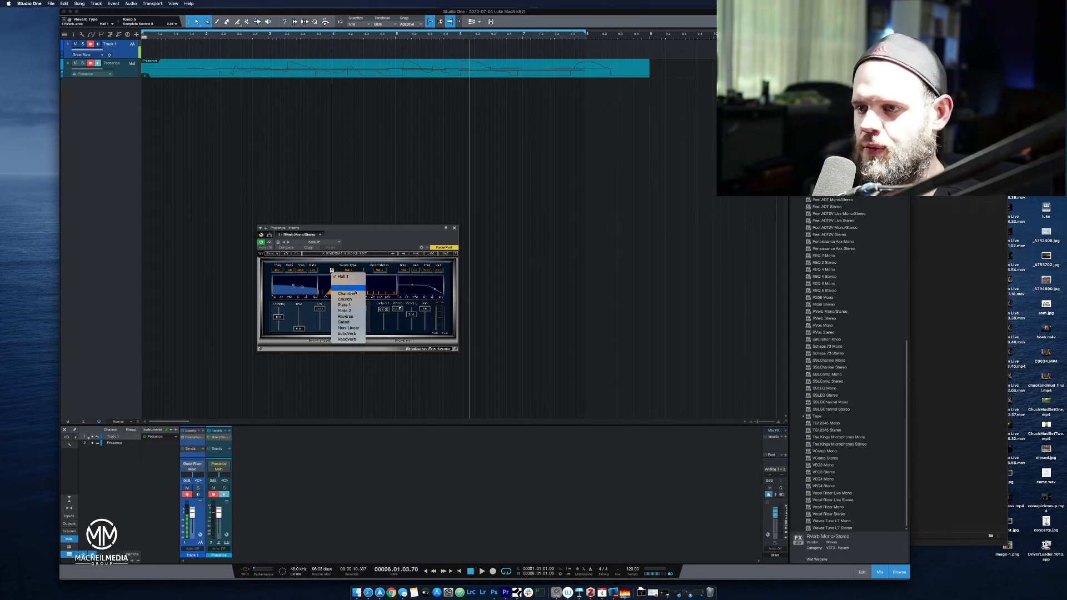
pyautogui.click(377, 240)
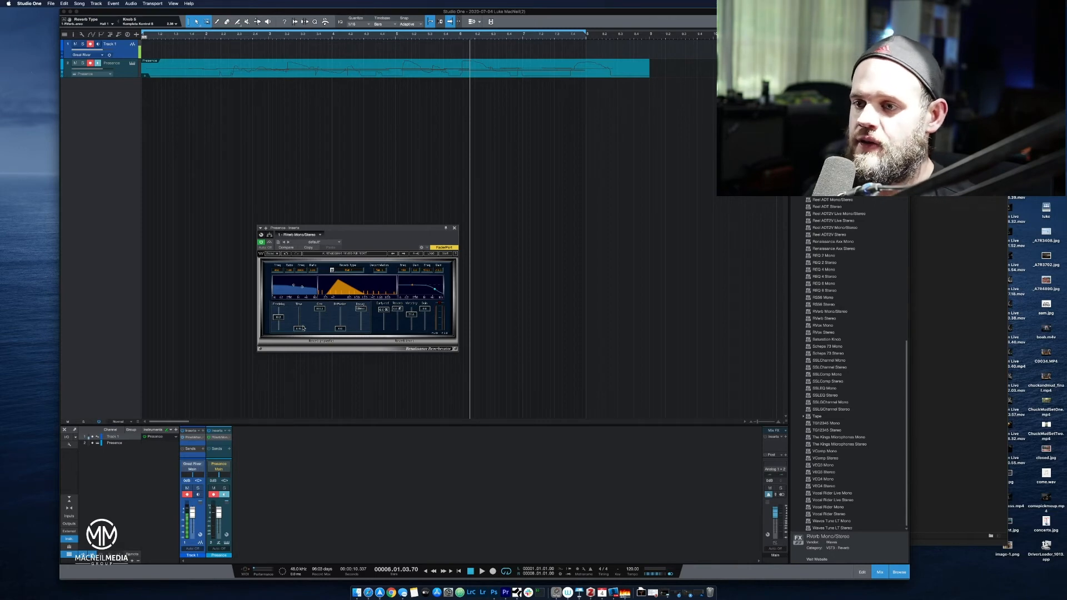
# Return the playhead to bar 1 and reload the Renaissance Reverb Full Reset preset in RVerb.
pyautogui.moveTo(304, 329)
pyautogui.mouseDown()
pyautogui.moveTo(310, 311)
pyautogui.moveTo(306, 331)
pyautogui.mouseUp()
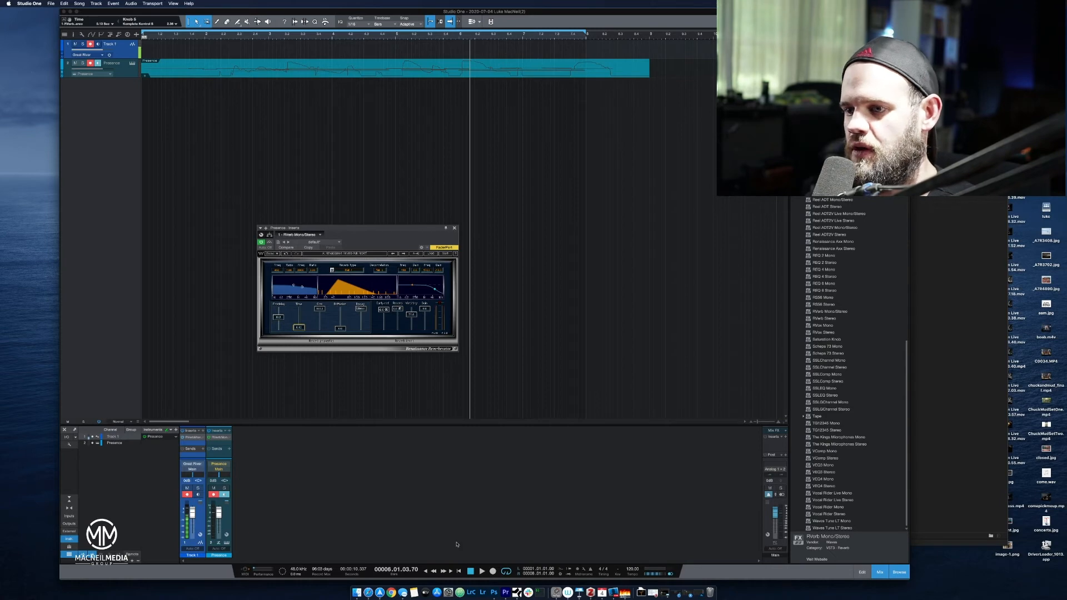
pyautogui.click(470, 572)
pyautogui.moveTo(302, 332); pyautogui.dragTo(299, 313)
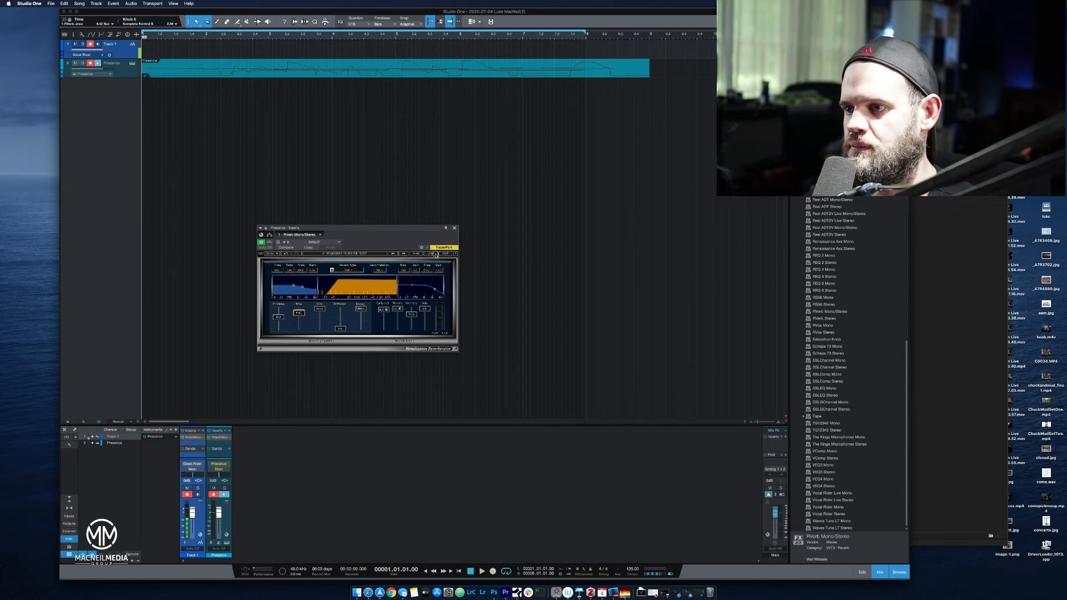
pyautogui.click(435, 254)
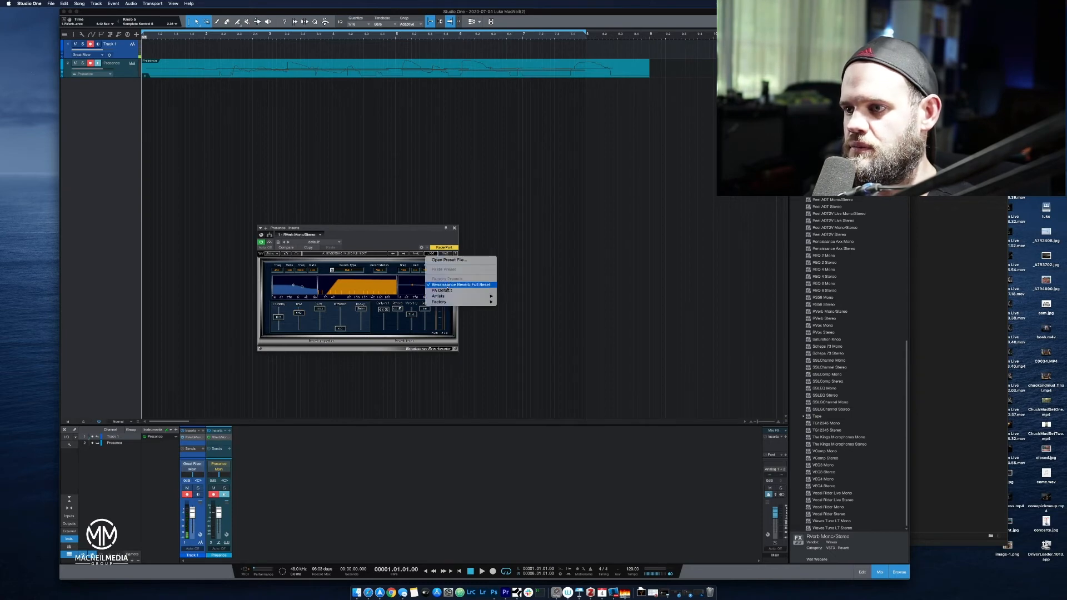
pyautogui.click(448, 286)
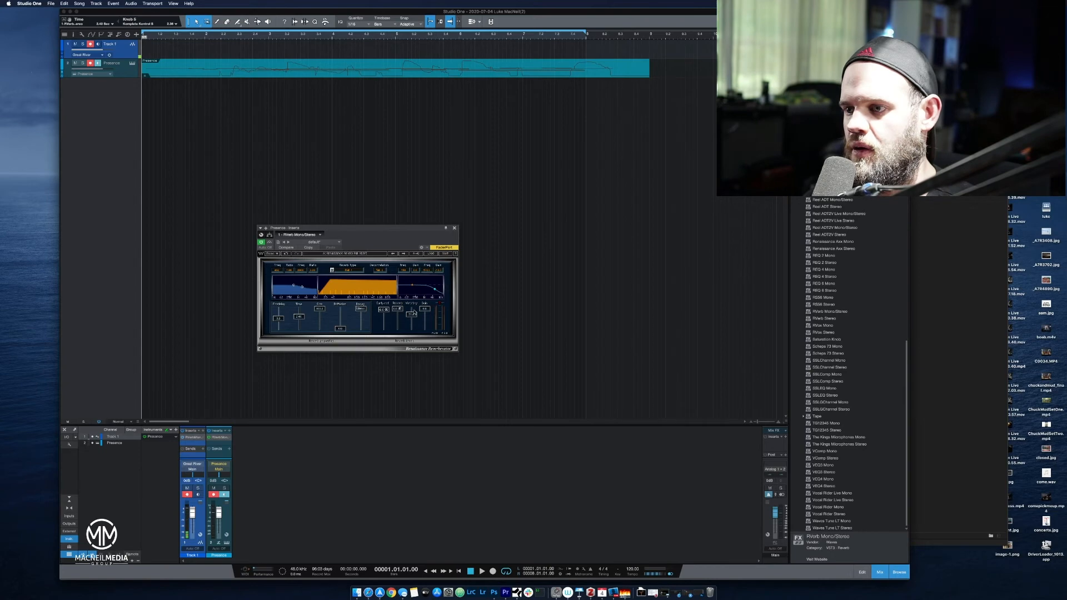
# Lower the wet/dry mix and play the piano, trying a predelay of 20 ms before settling on 10 ms.
pyautogui.moveTo(414, 316); pyautogui.dragTo(419, 323)
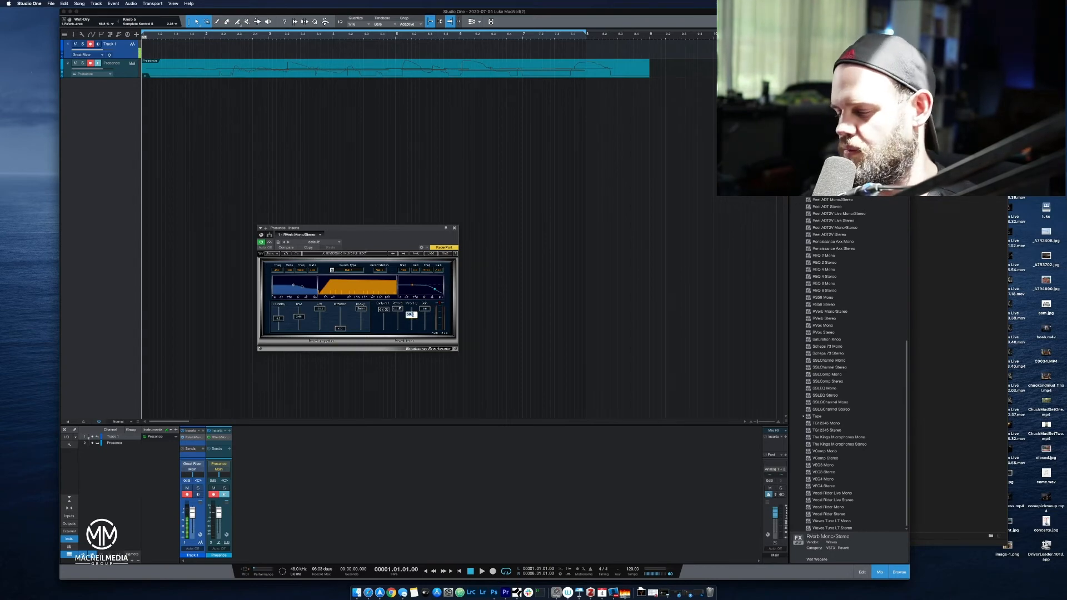
pyautogui.press('space')
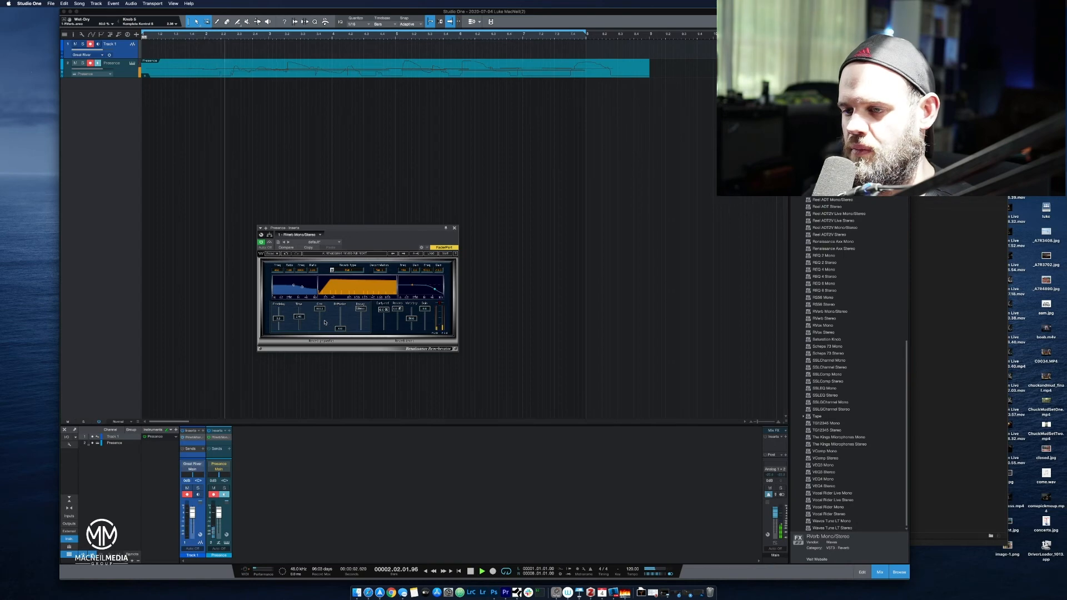
pyautogui.doubleClick(279, 320)
pyautogui.write('20')
pyautogui.press('Return')
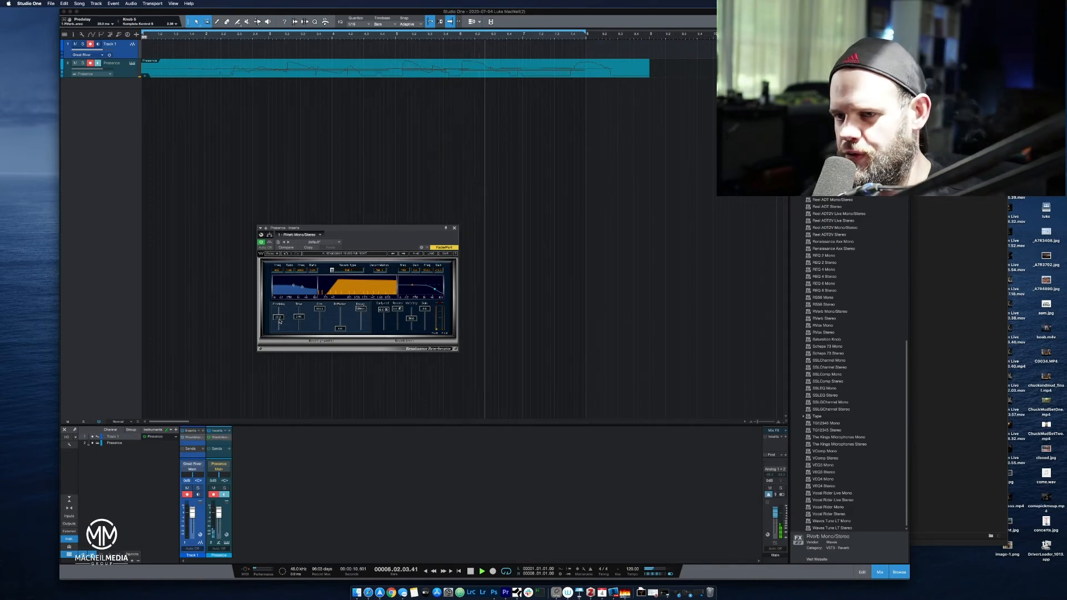
pyautogui.doubleClick(279, 318)
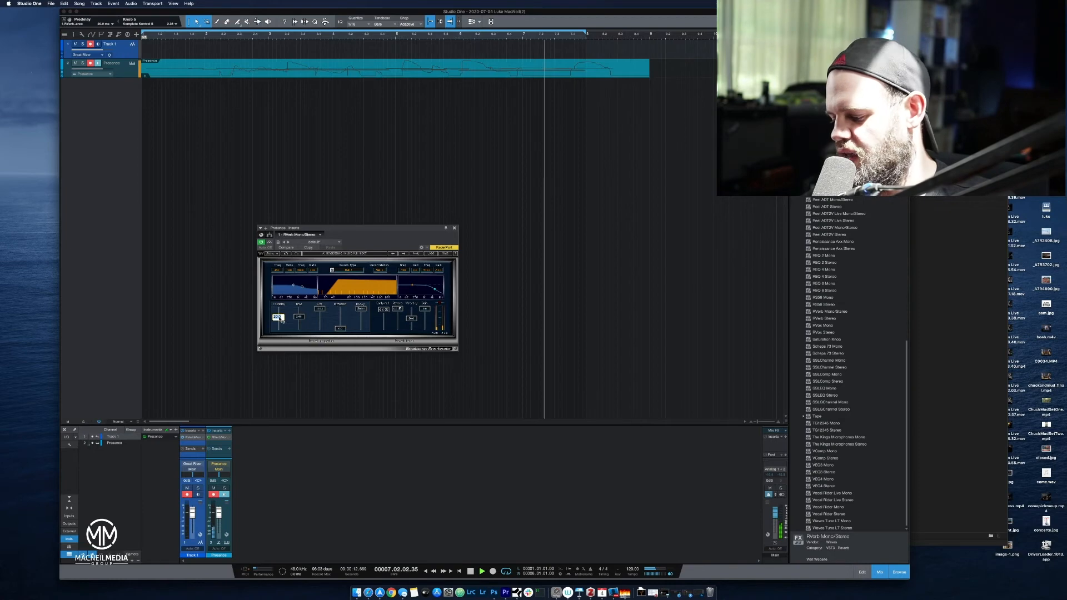
pyautogui.write('10')
pyautogui.press('Return')
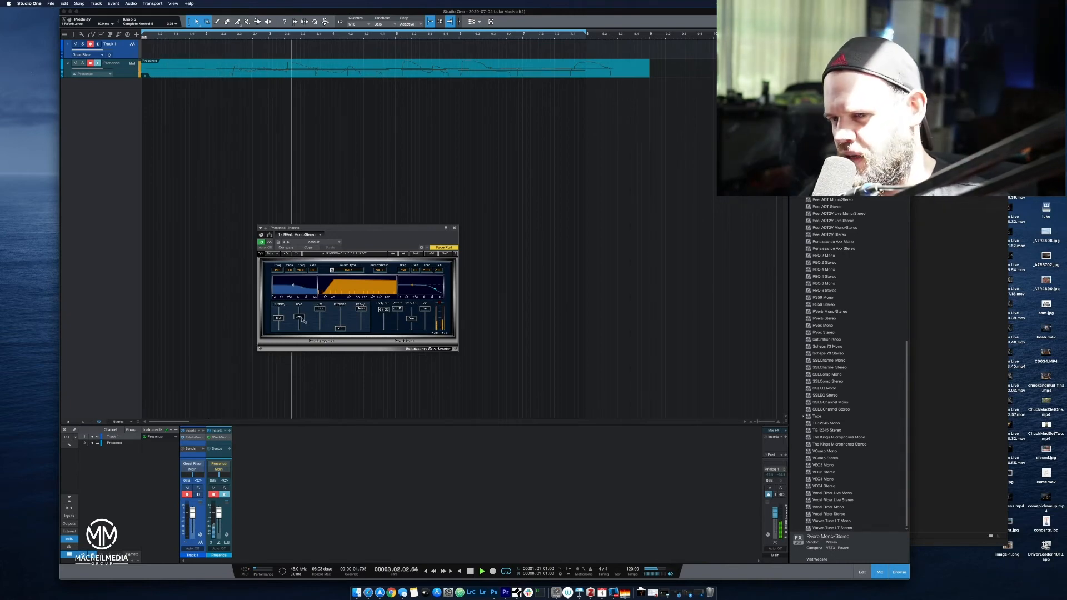
# Shorten the reverb time and bring it back up while the piano loops.
pyautogui.moveTo(300, 317); pyautogui.dragTo(318, 344)
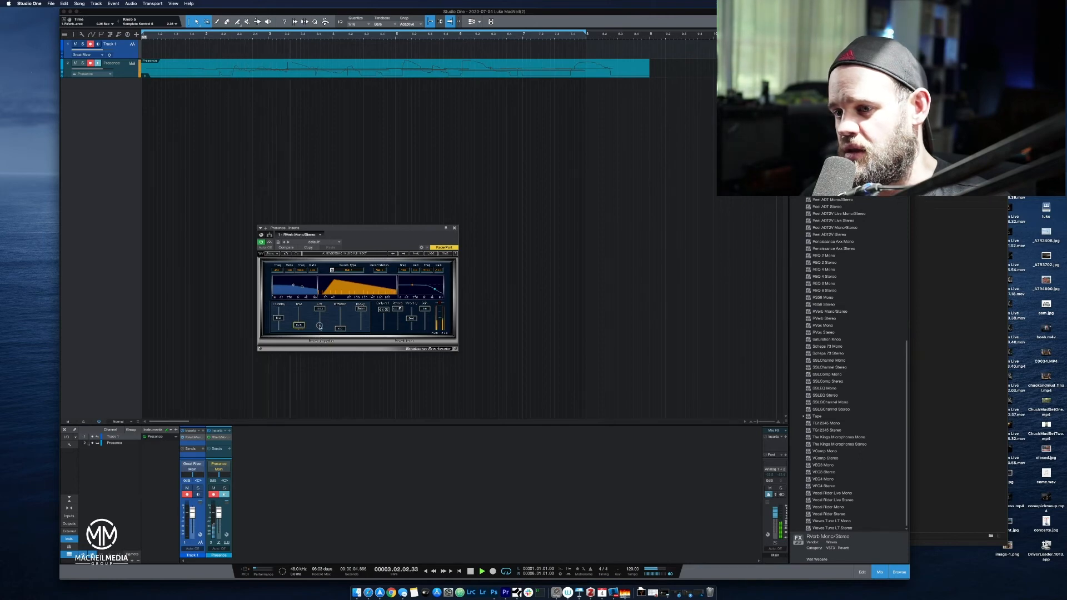
pyautogui.moveTo(320, 321); pyautogui.dragTo(330, 268)
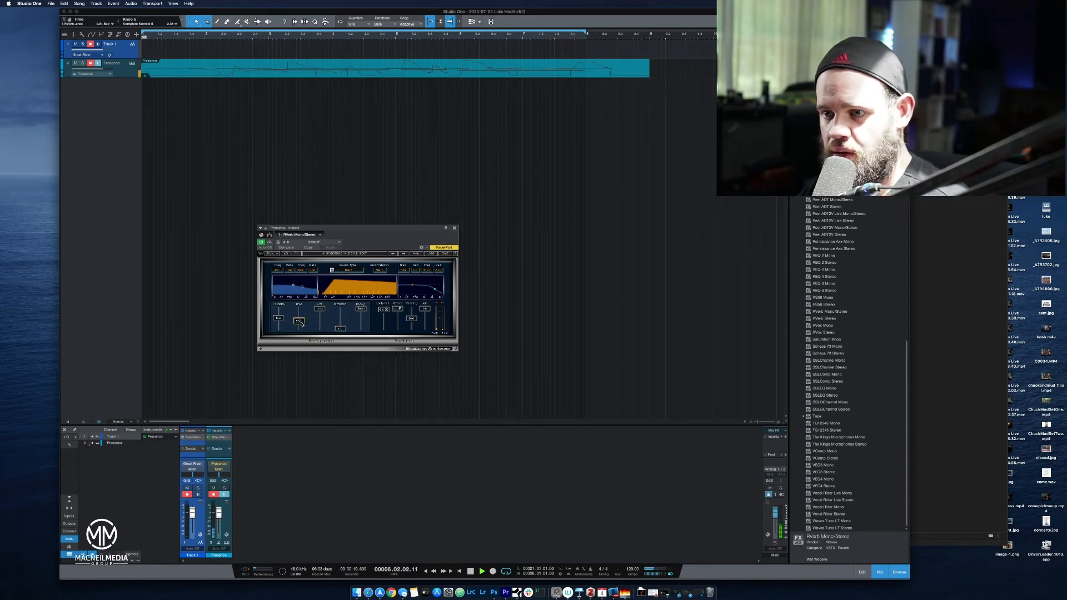
pyautogui.moveTo(299, 320)
pyautogui.mouseDown()
pyautogui.moveTo(304, 303)
pyautogui.moveTo(312, 316)
pyautogui.mouseUp()
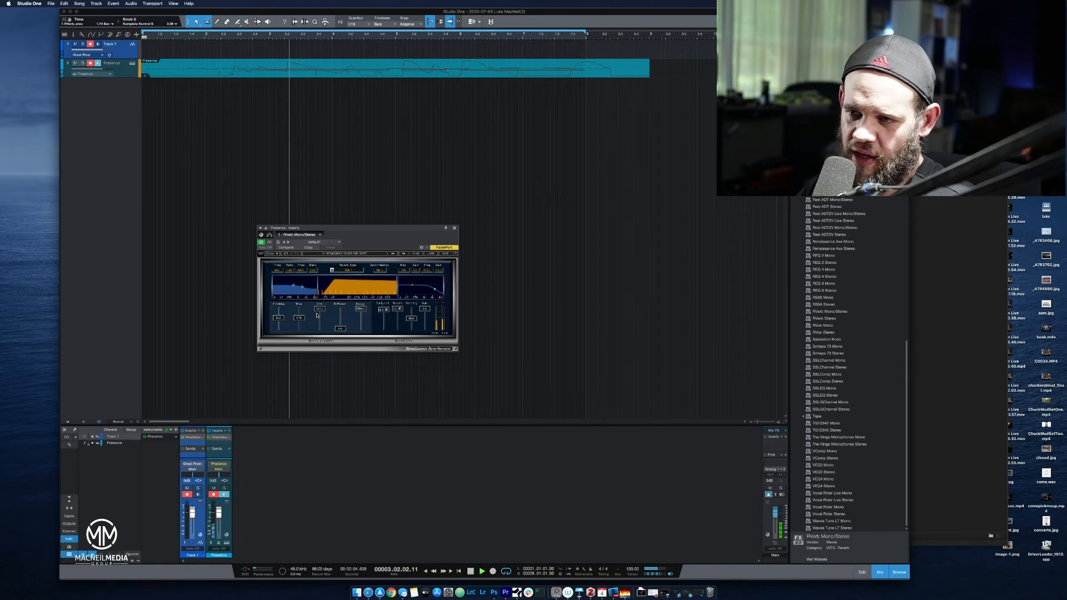
# Reduce the reverb size slightly and readjust the reverb time during playback.
pyautogui.moveTo(322, 320); pyautogui.dragTo(322, 329)
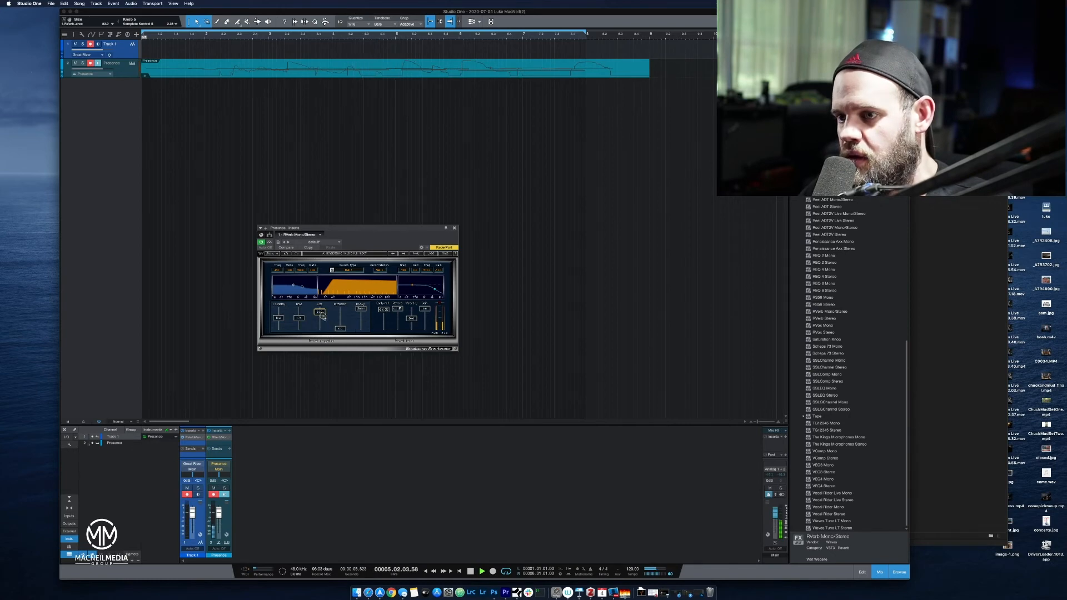
pyautogui.moveTo(325, 322); pyautogui.dragTo(325, 321)
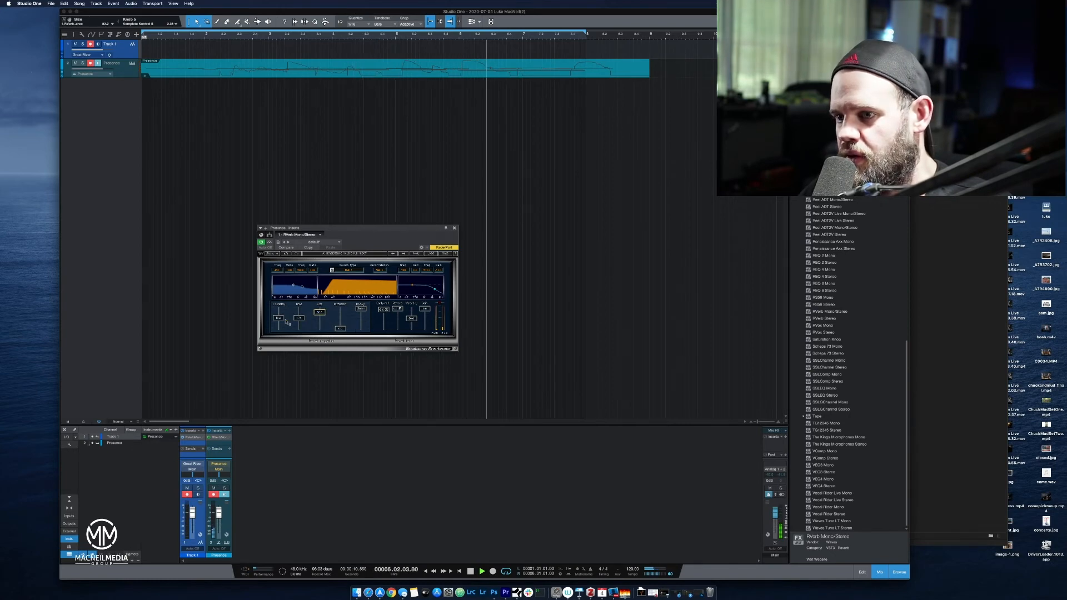
pyautogui.moveTo(299, 318); pyautogui.dragTo(312, 302)
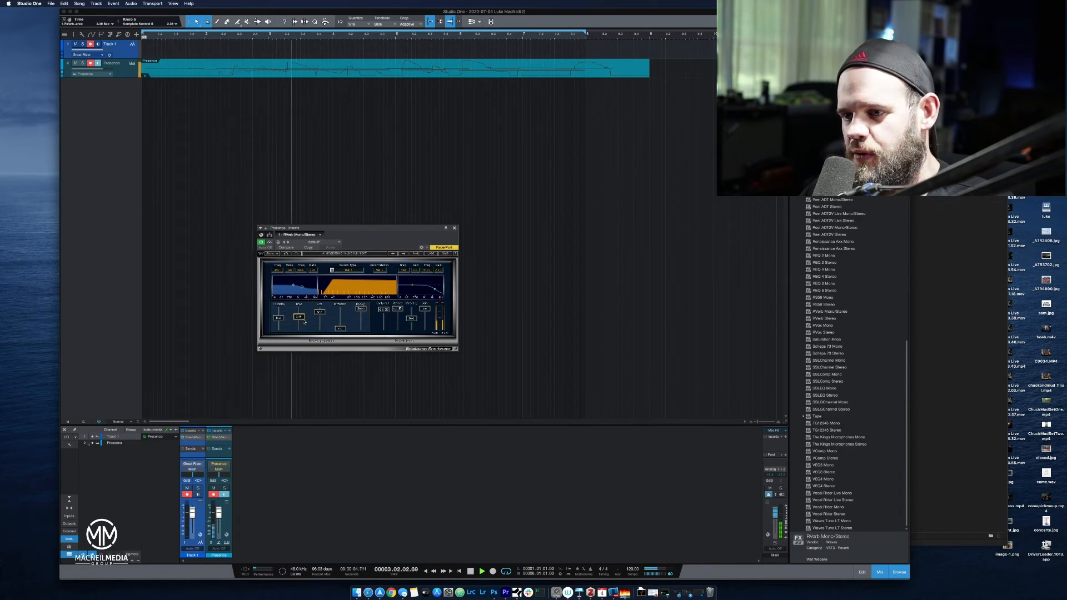
# Raise the diffusion to its maximum and bring it back to its minimum to compare the sound.
pyautogui.click(345, 330)
pyautogui.moveTo(346, 324); pyautogui.dragTo(346, 312)
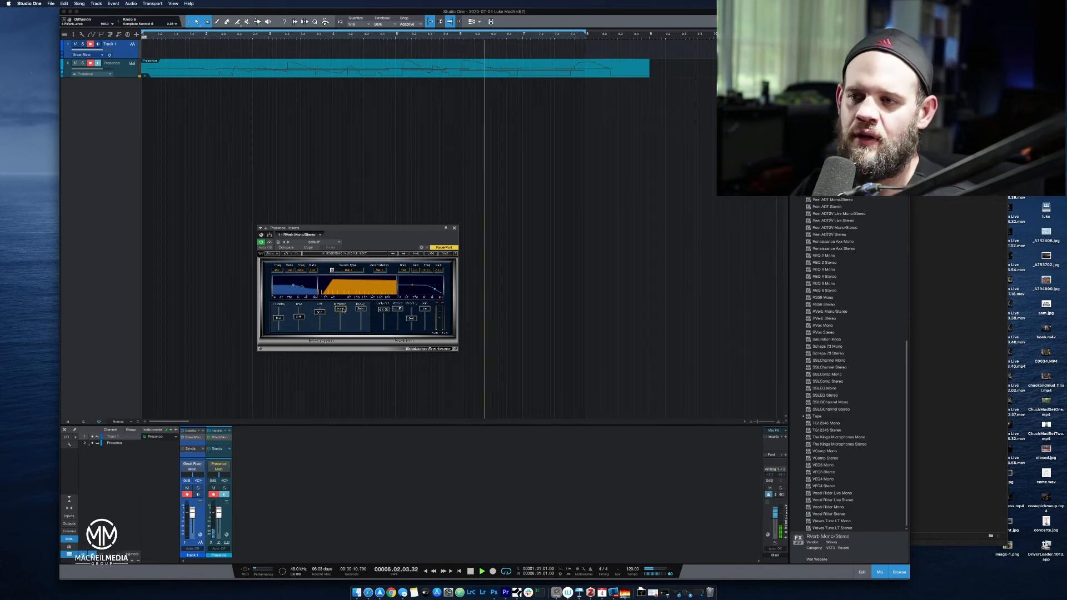
pyautogui.moveTo(343, 310); pyautogui.dragTo(356, 284)
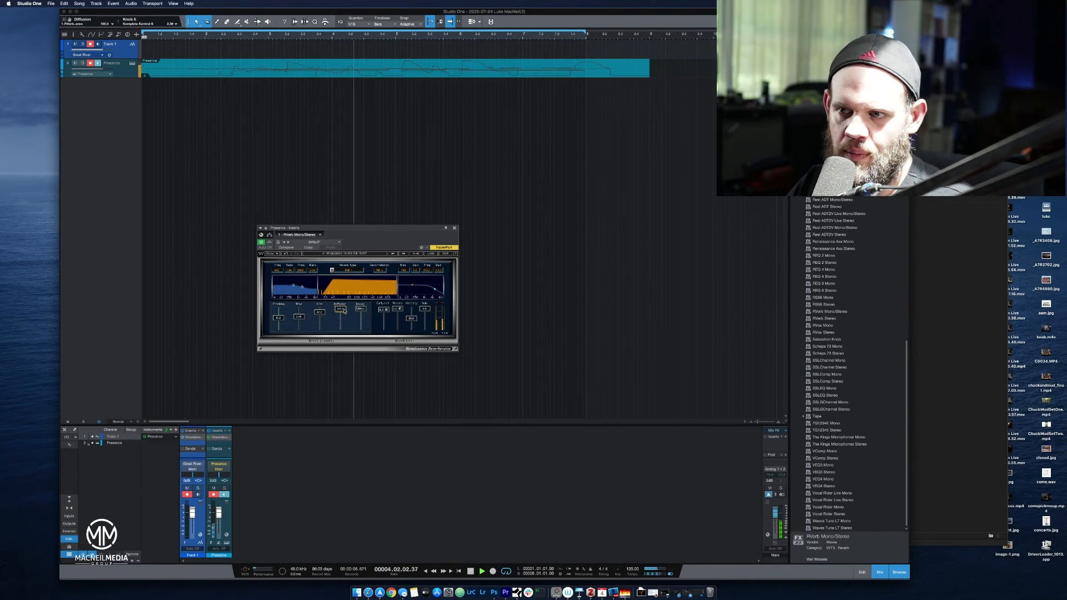
pyautogui.moveTo(344, 311); pyautogui.dragTo(344, 330)
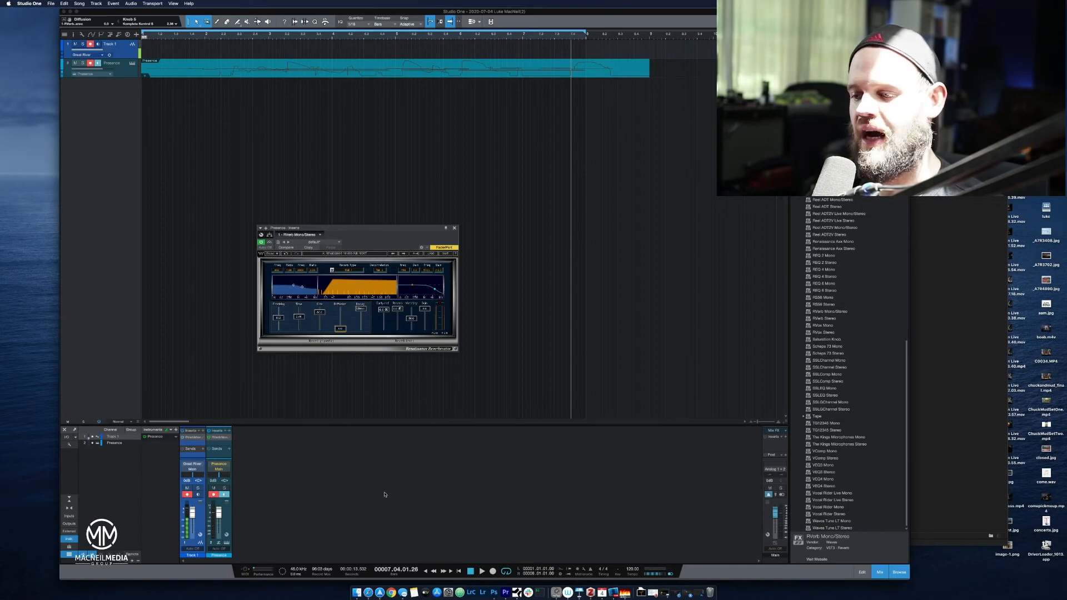
# Replay the piano from bar 1 while raising the diffusion, set it to 20 and resume playback.
pyautogui.click(470, 570)
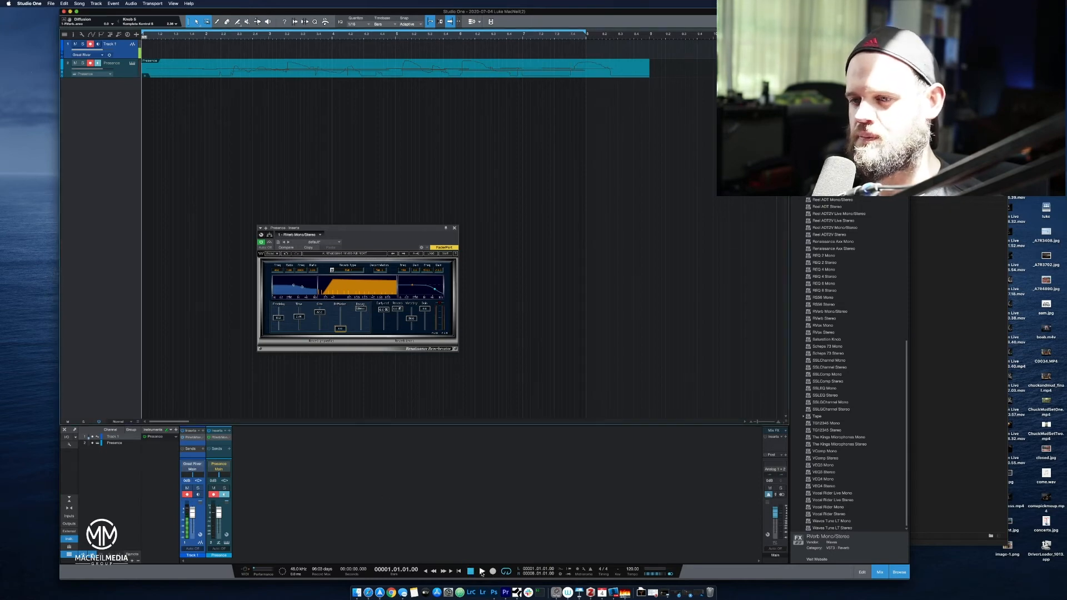
pyautogui.click(482, 571)
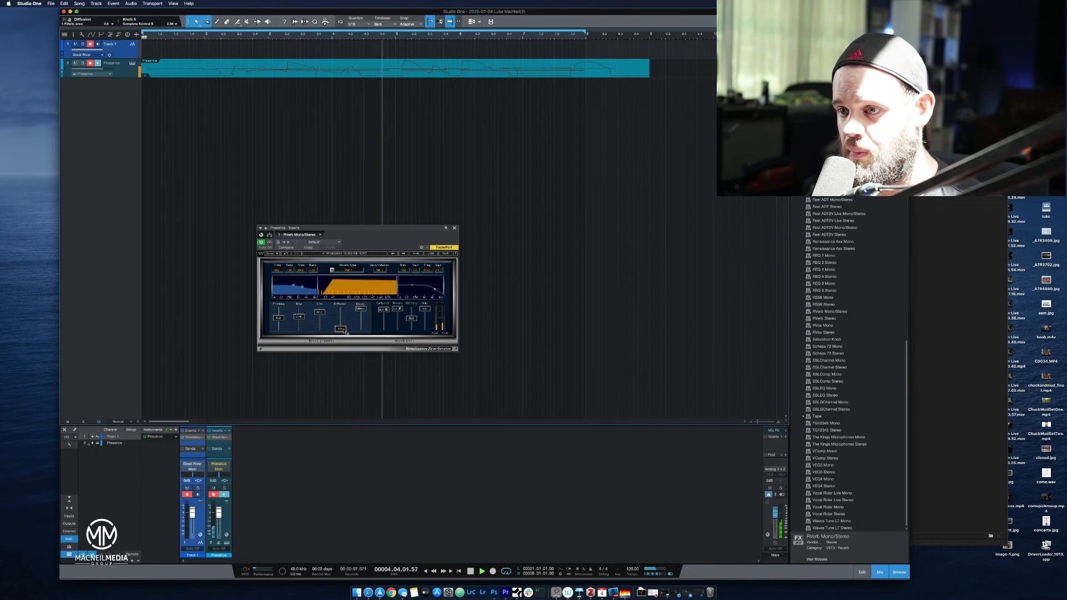
pyautogui.moveTo(344, 331); pyautogui.dragTo(346, 313)
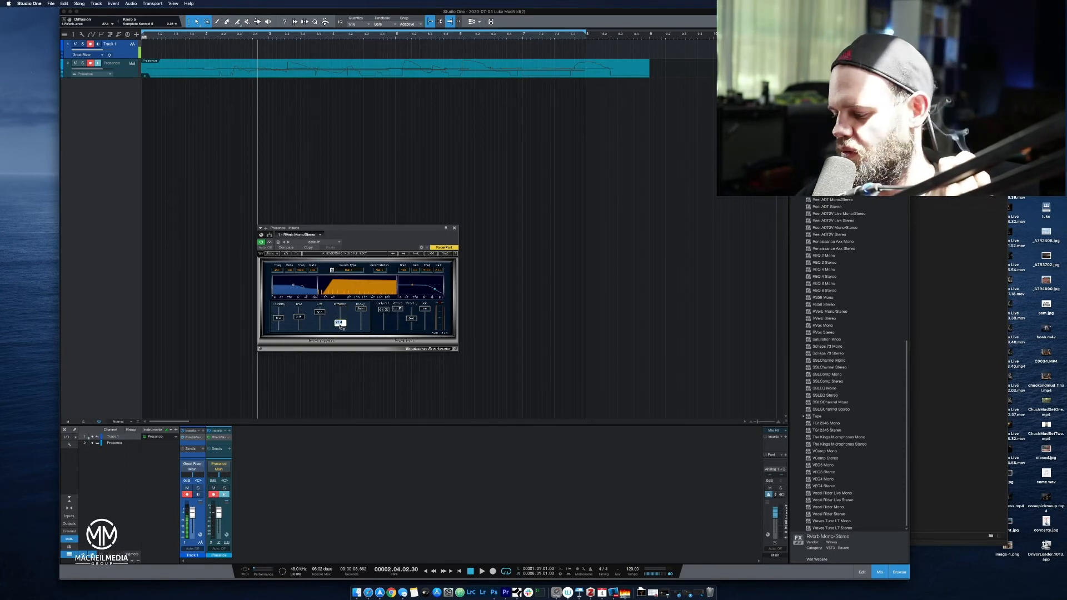
pyautogui.write('20')
pyautogui.press('Return')
pyautogui.press('space')
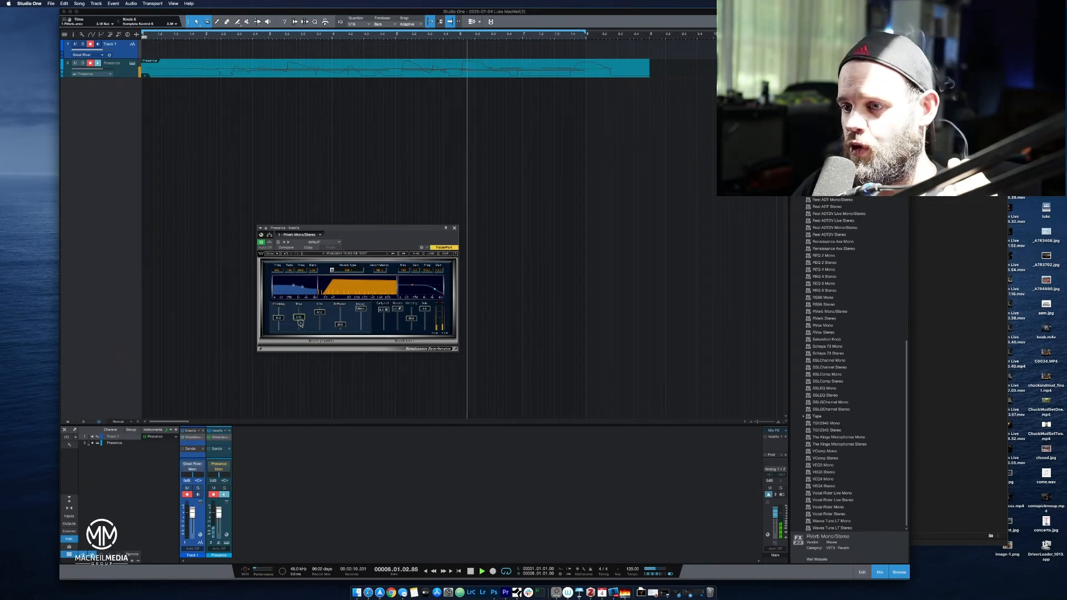
# Fine-tune the reverb time and compare the minimum decay setting with Linear, leaving the decay on Linear.
pyautogui.moveTo(300, 318); pyautogui.dragTo(301, 326)
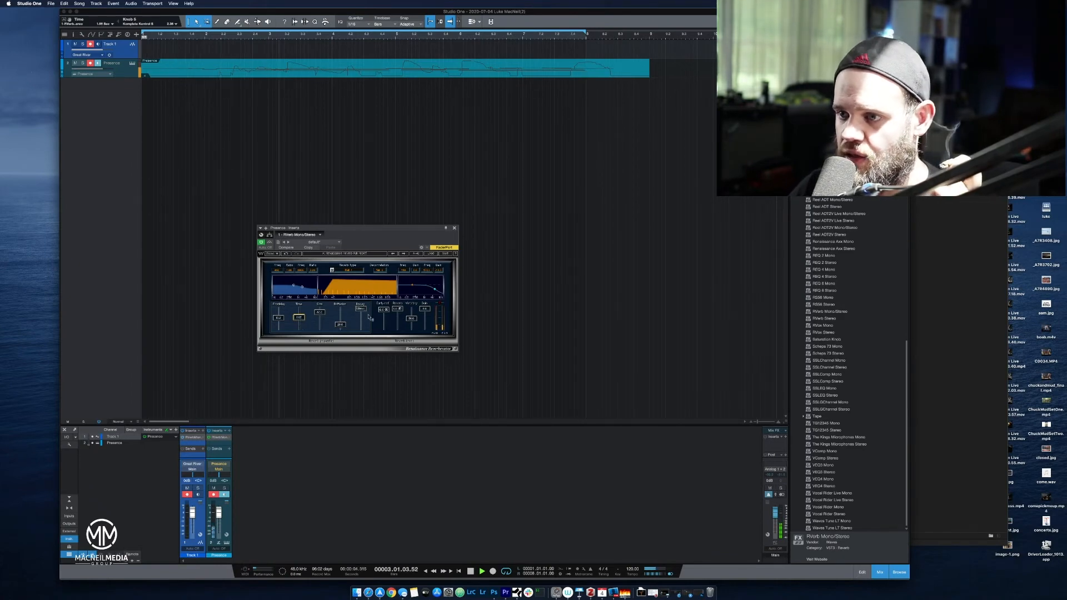
pyautogui.moveTo(361, 309); pyautogui.dragTo(379, 375)
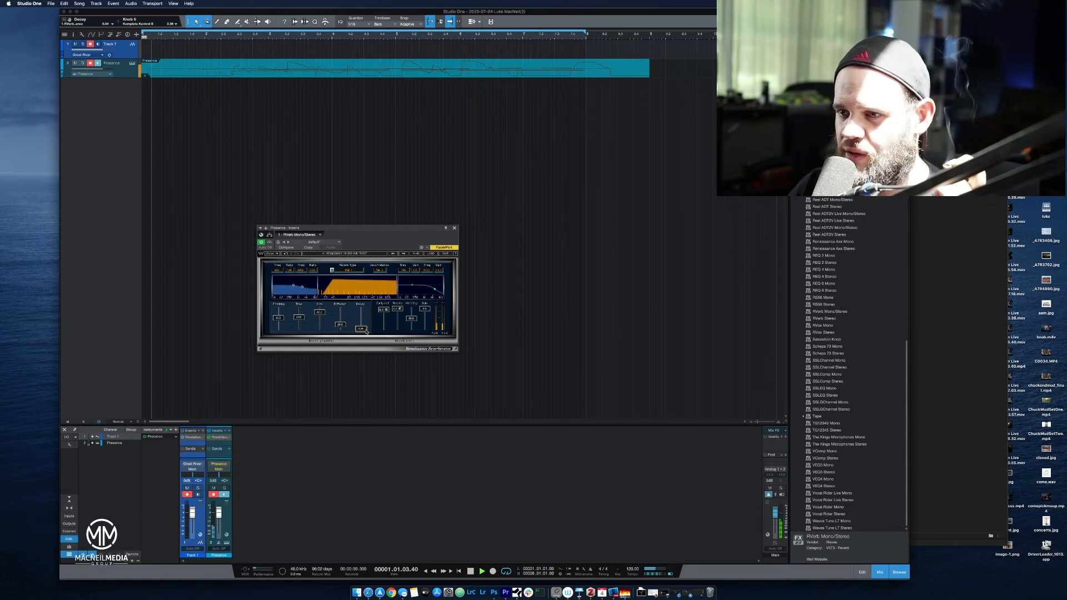
pyautogui.moveTo(367, 331); pyautogui.dragTo(368, 309)
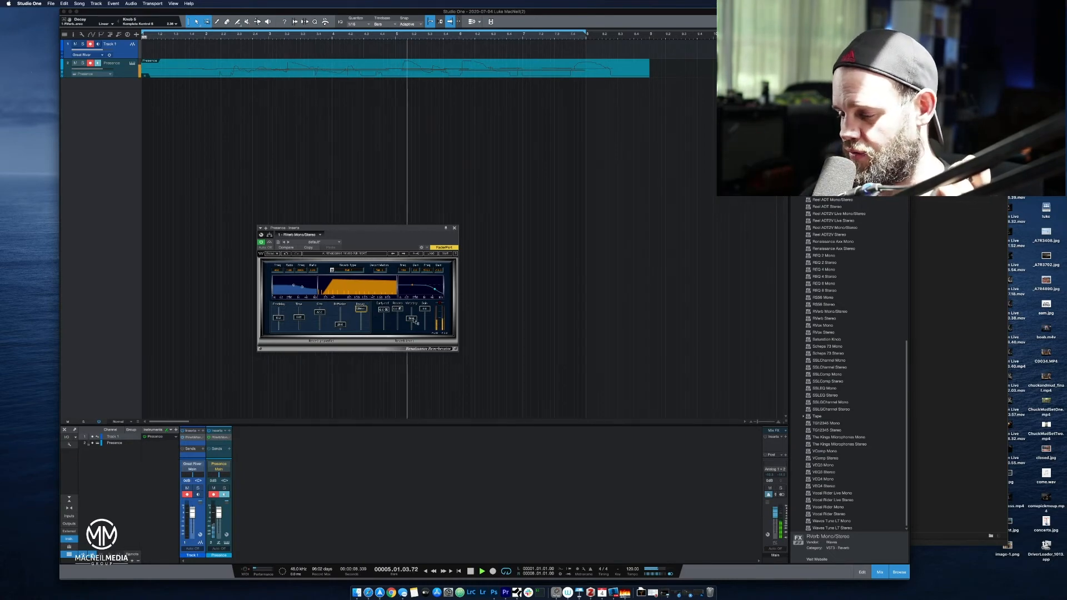
# Raise the wet/dry mix during playback and bring it down to the dry end to compare.
pyautogui.moveTo(416, 322); pyautogui.dragTo(417, 295)
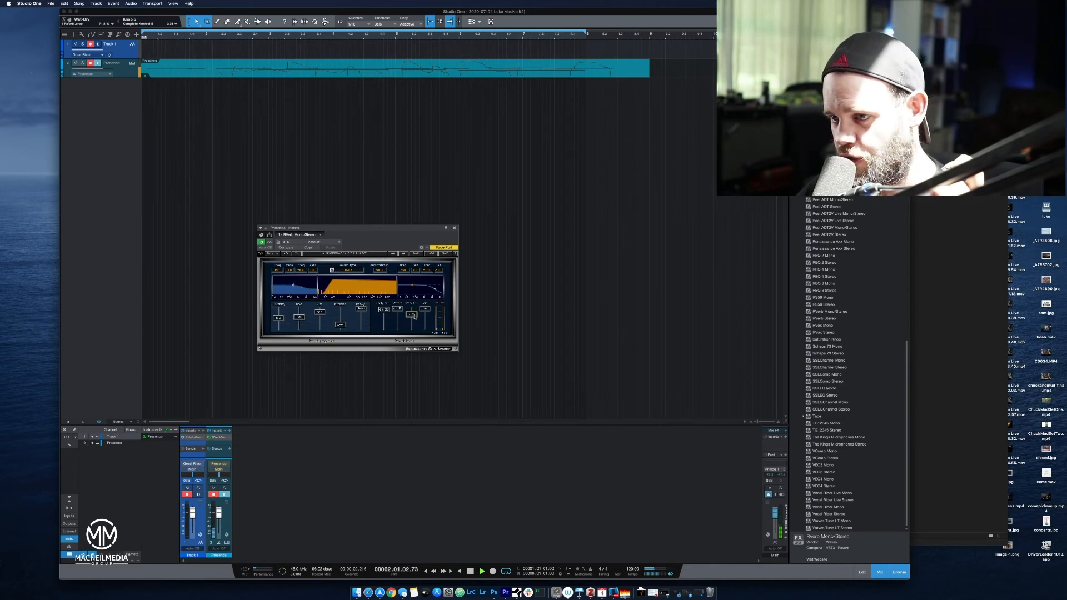
pyautogui.moveTo(414, 317); pyautogui.dragTo(410, 454)
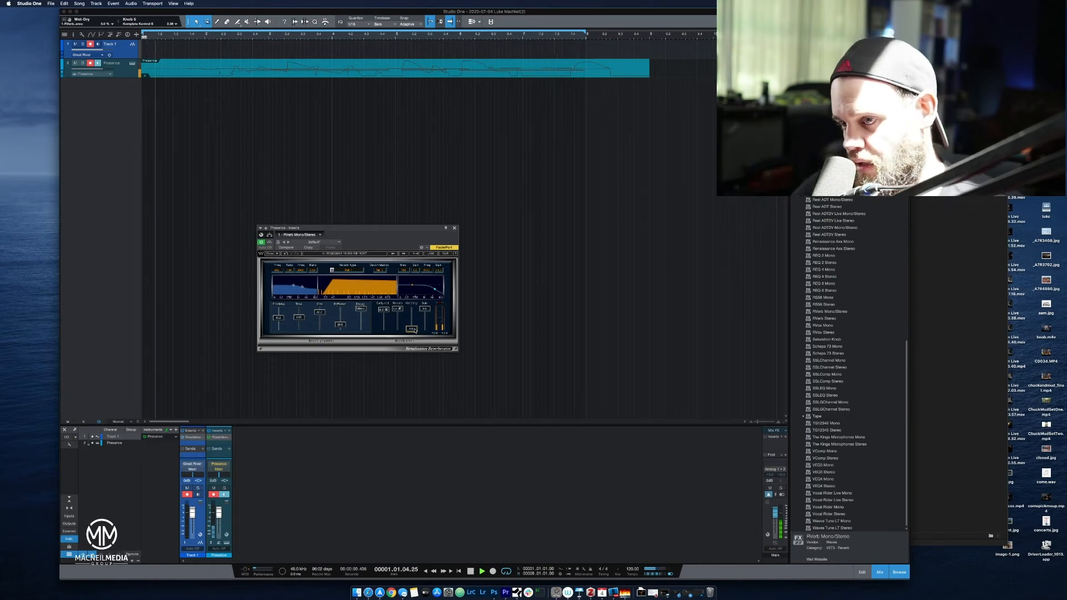
# Replay the piano from bar 1 while comparing nearly dry wet/dry settings, stop playback and set the mix to about 21%.
pyautogui.moveTo(414, 329)
pyautogui.mouseDown()
pyautogui.moveTo(423, 298)
pyautogui.moveTo(434, 329)
pyautogui.mouseUp()
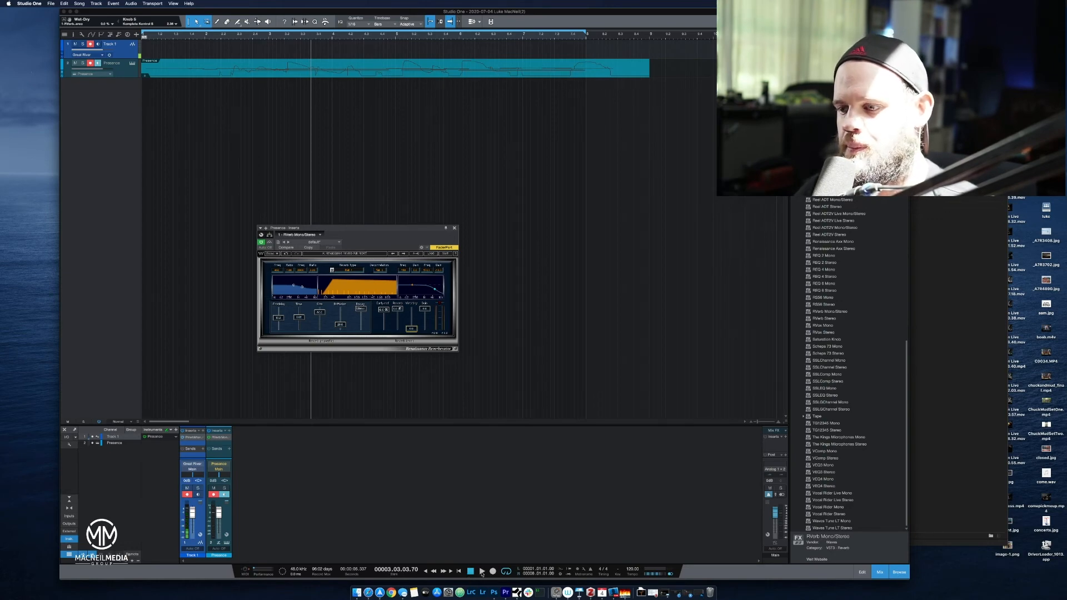
pyautogui.click(472, 571)
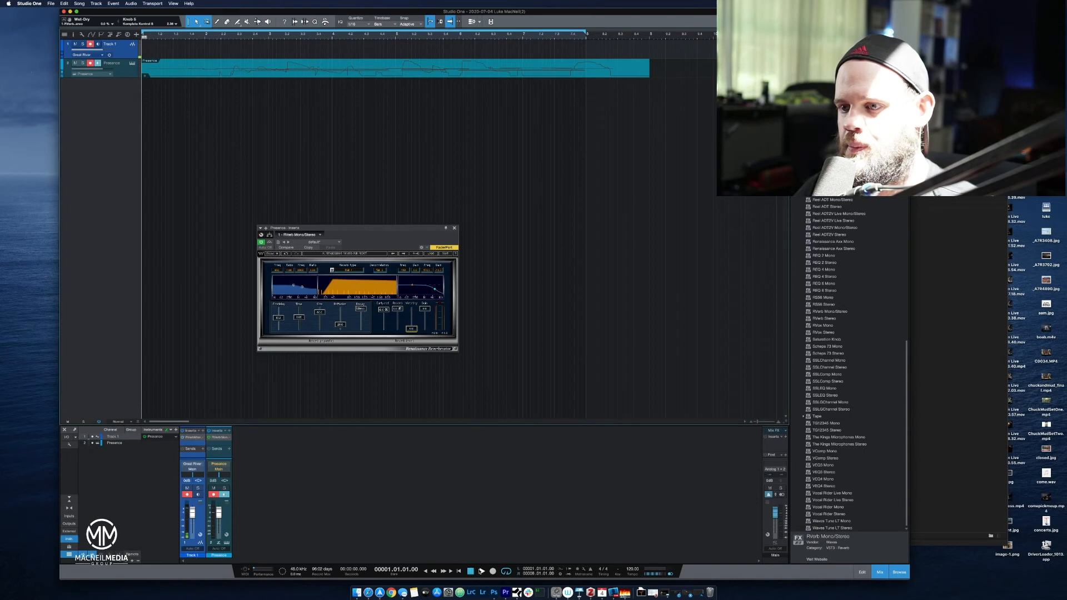
pyautogui.click(482, 571)
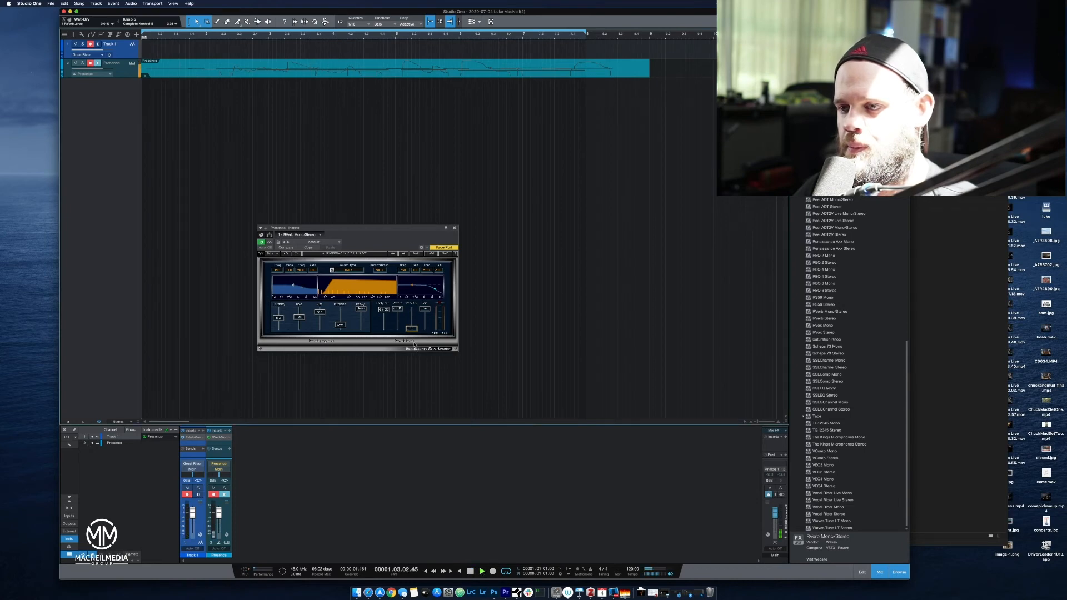
pyautogui.moveTo(416, 331); pyautogui.dragTo(435, 315)
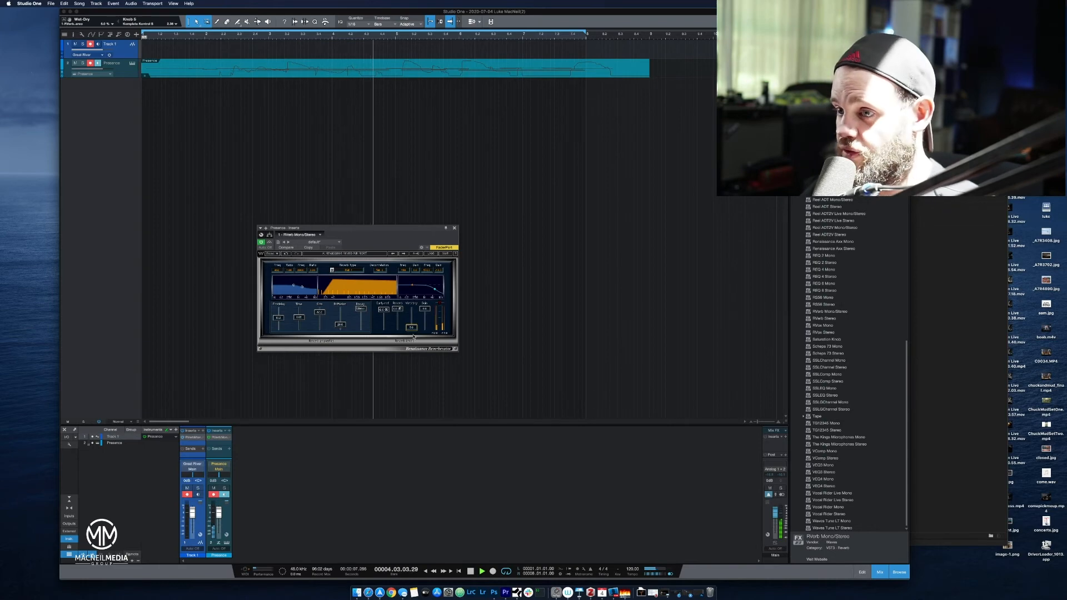
pyautogui.moveTo(413, 328); pyautogui.dragTo(414, 332)
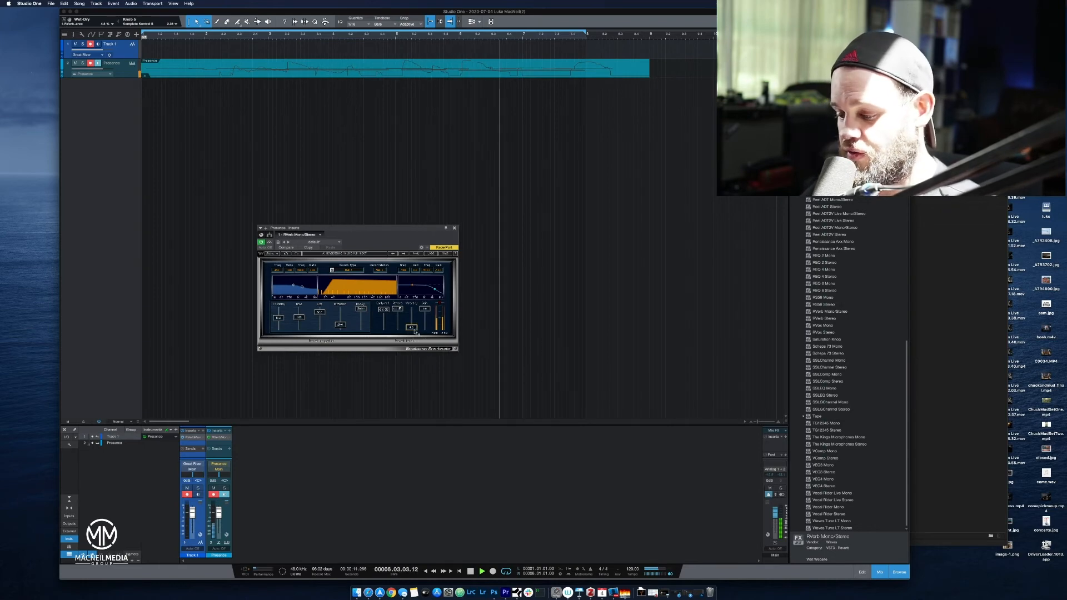
pyautogui.press('space')
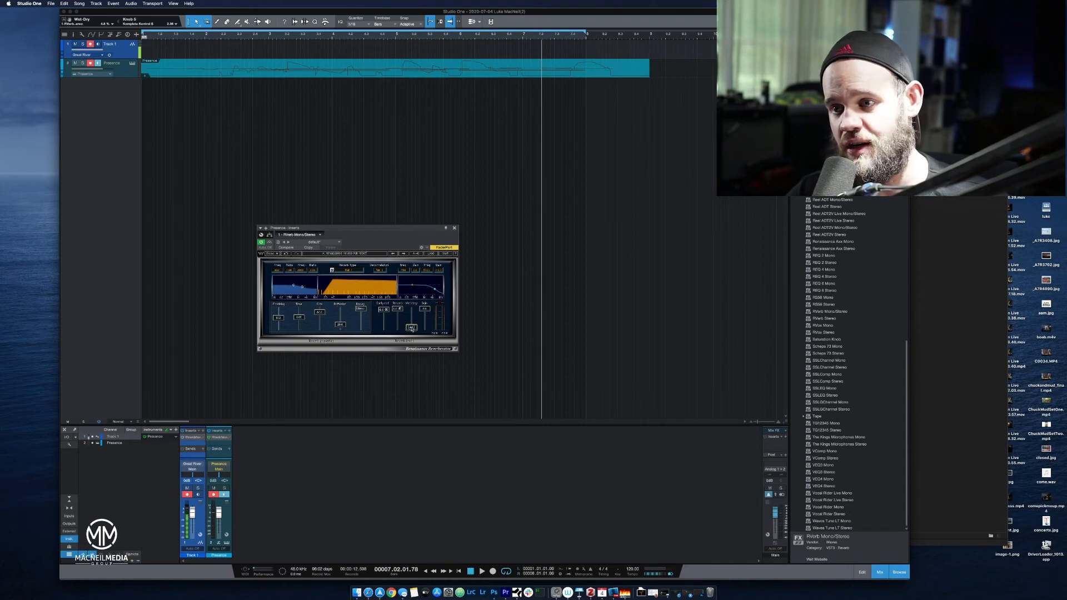
pyautogui.moveTo(411, 328); pyautogui.dragTo(412, 324)
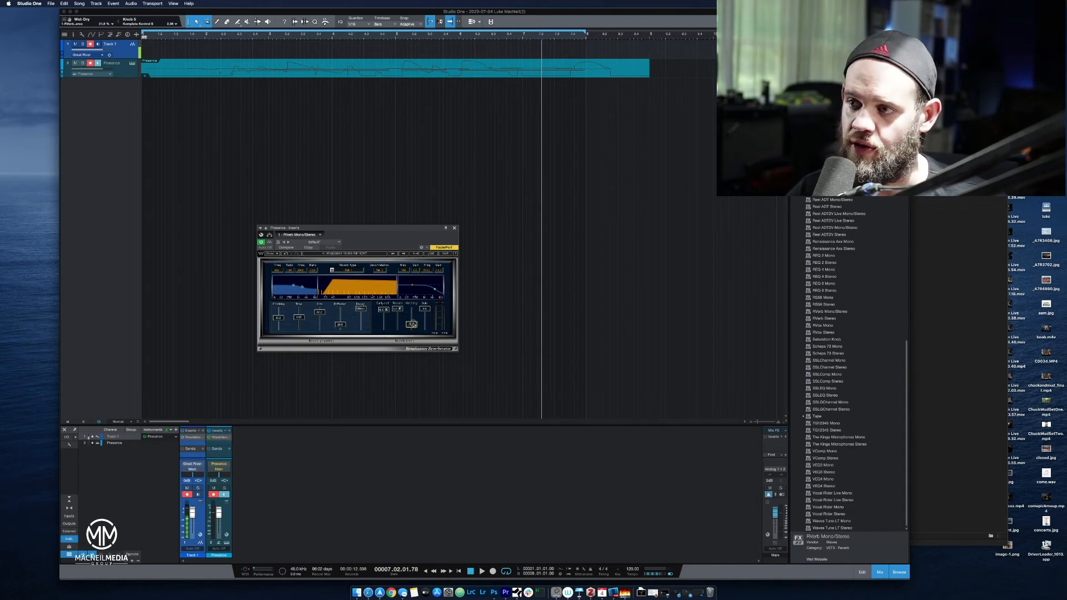
# Review the separate RVerb inserts on the Presence and Track 1 channels, closing each plug-in window.
pyautogui.click(455, 228)
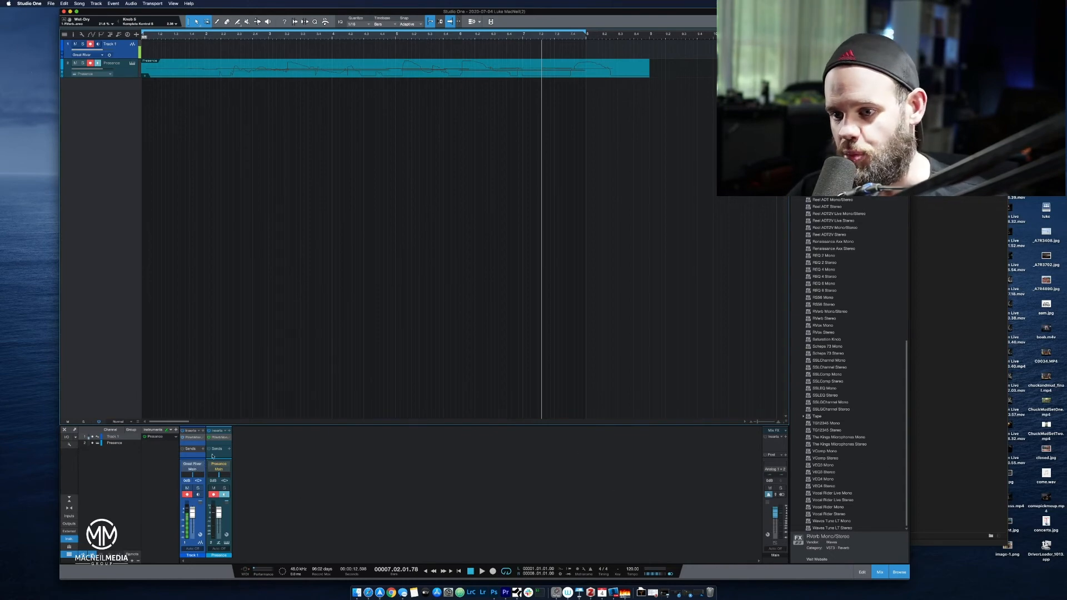
pyautogui.click(225, 438)
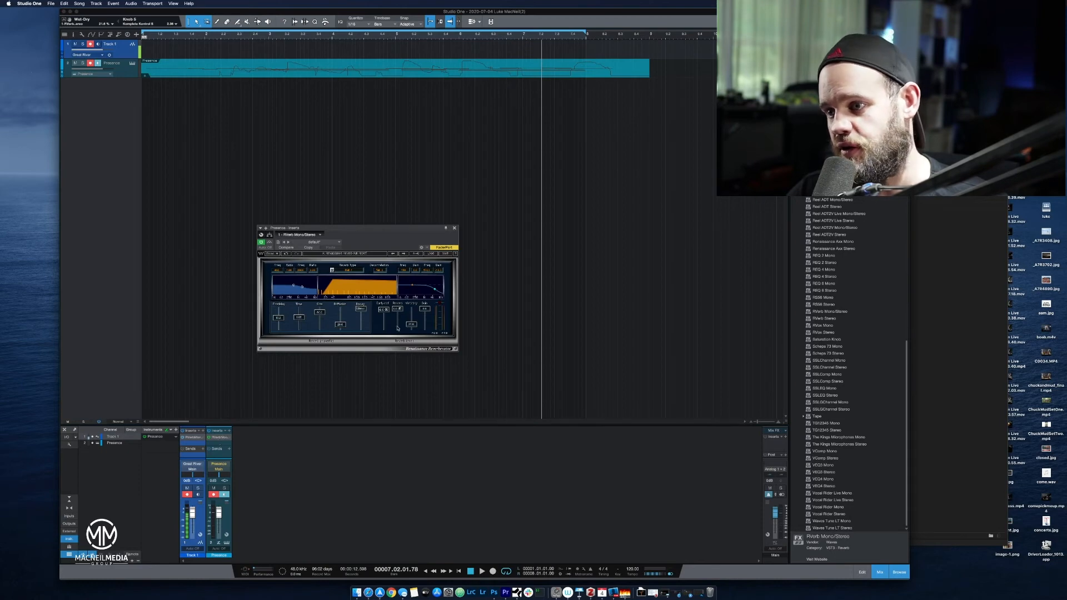
pyautogui.click(454, 227)
pyautogui.click(195, 438)
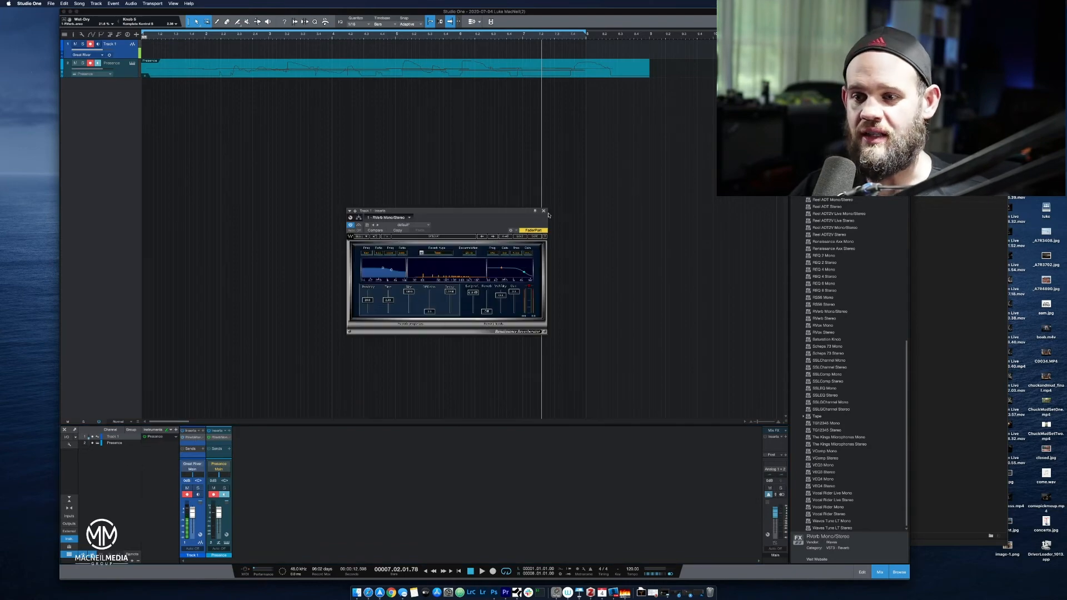
pyautogui.click(543, 211)
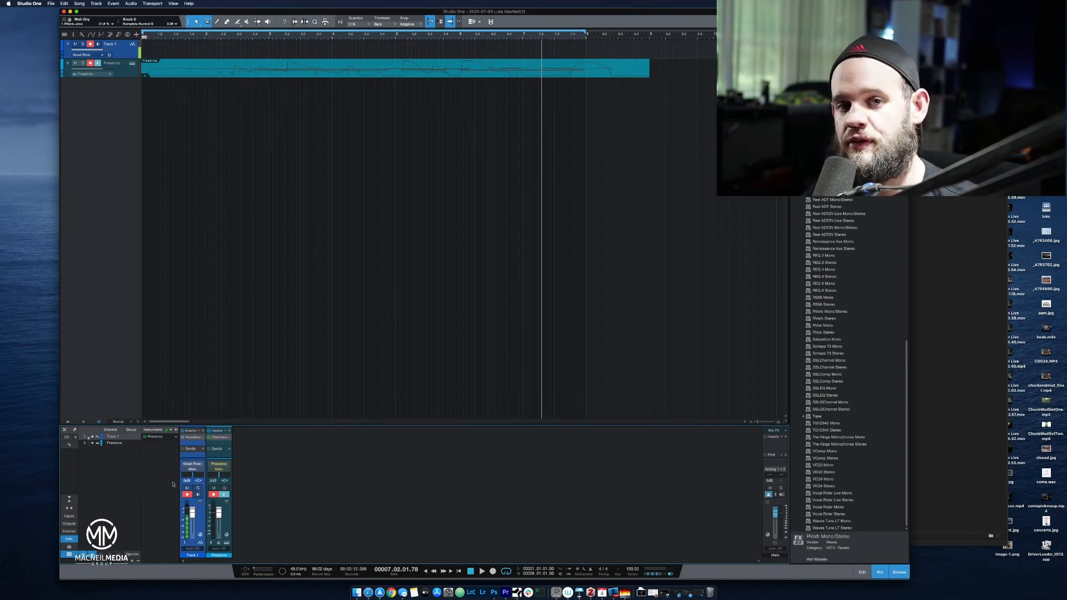
# Add a bus for the selected Presence channel in the mixer.
pyautogui.rightClick(455, 501)
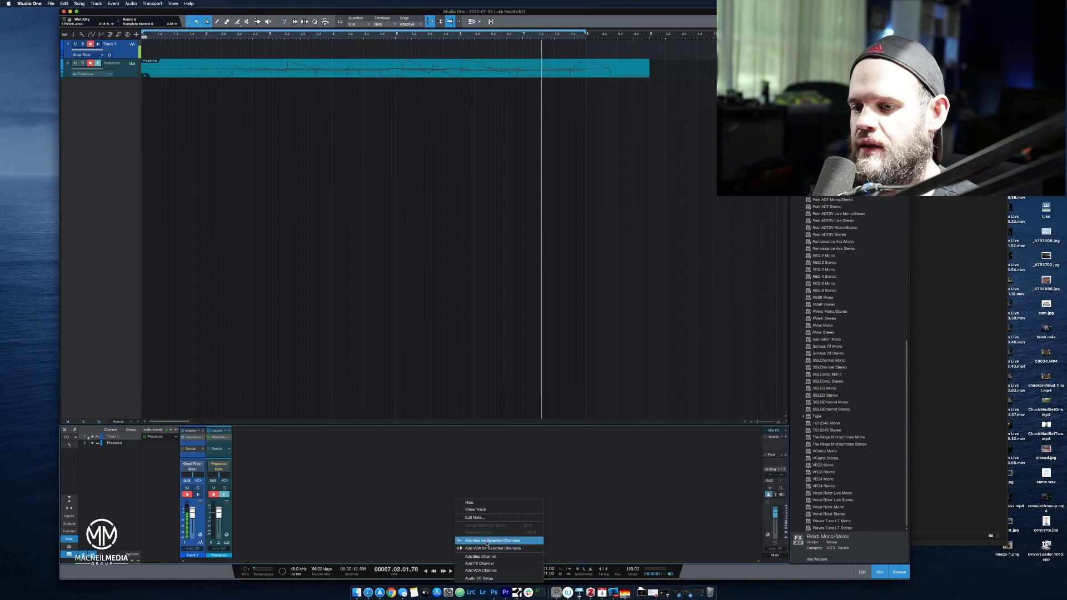
pyautogui.click(367, 504)
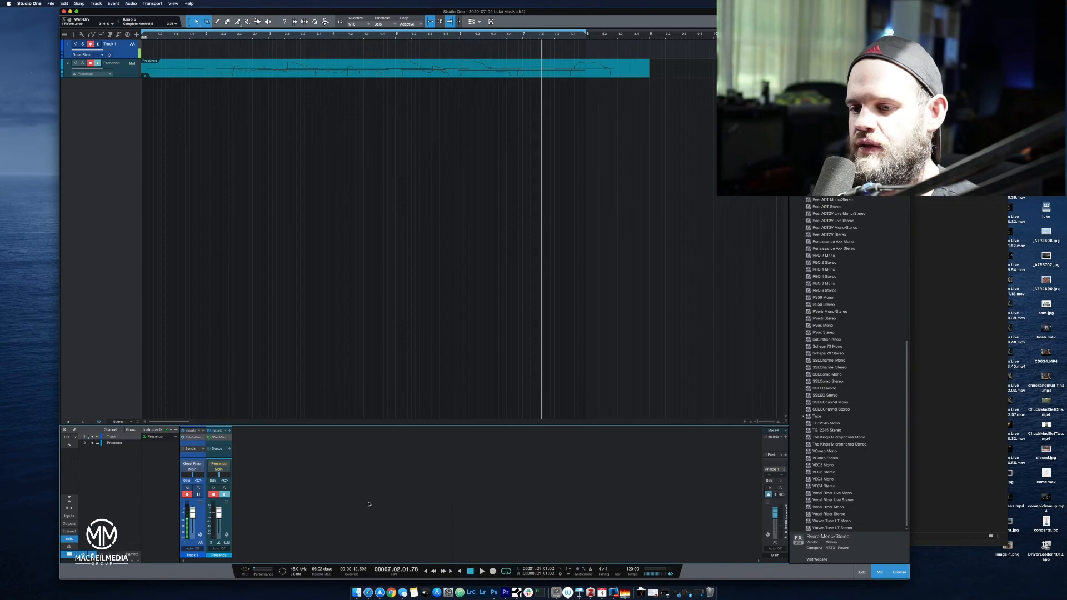
pyautogui.click(223, 456)
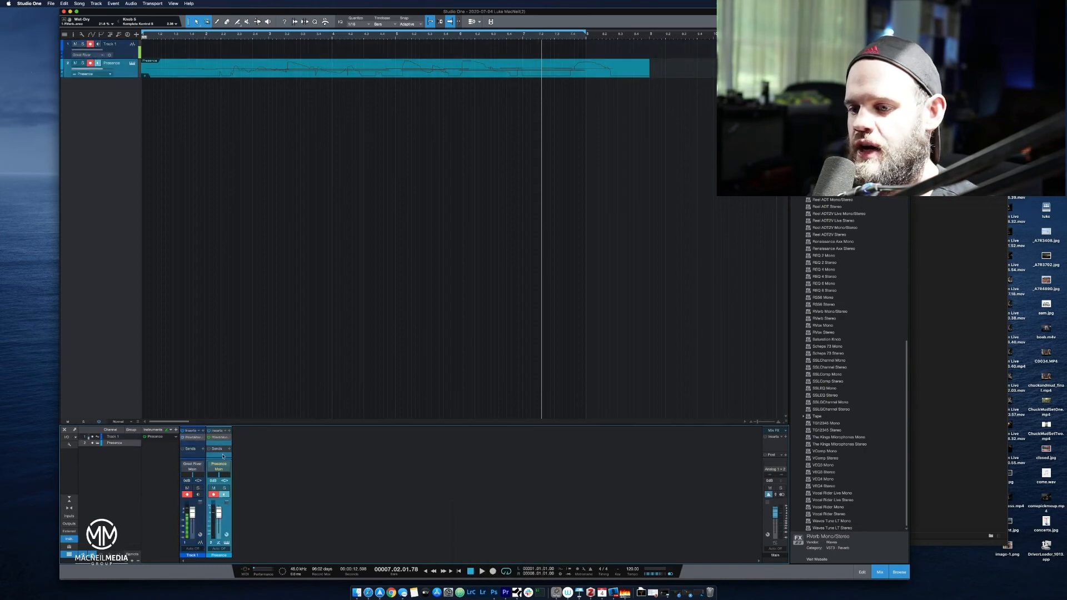
pyautogui.rightClick(223, 456)
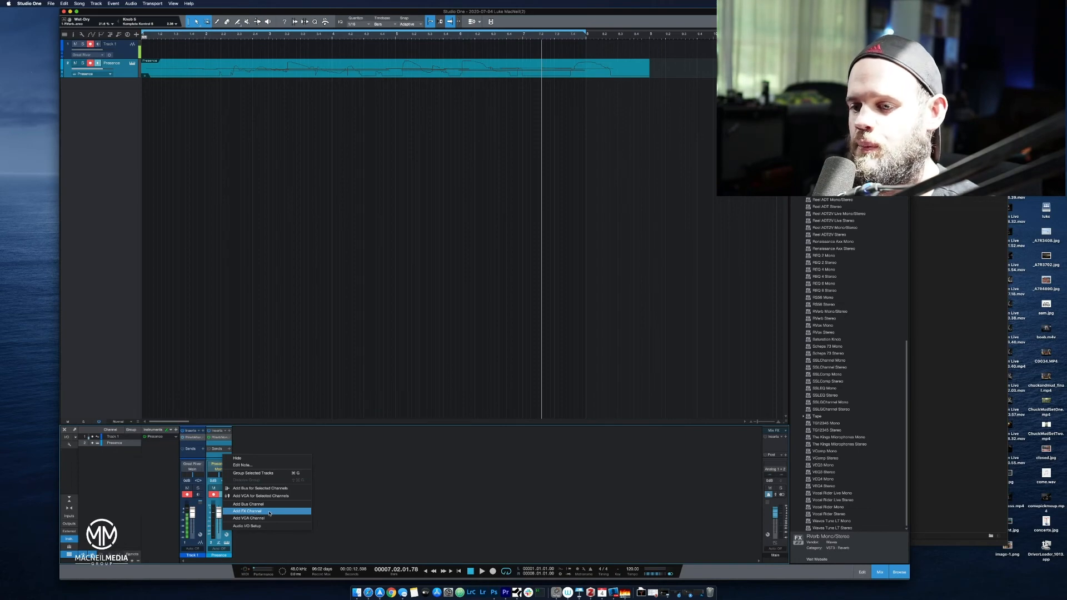
pyautogui.click(271, 489)
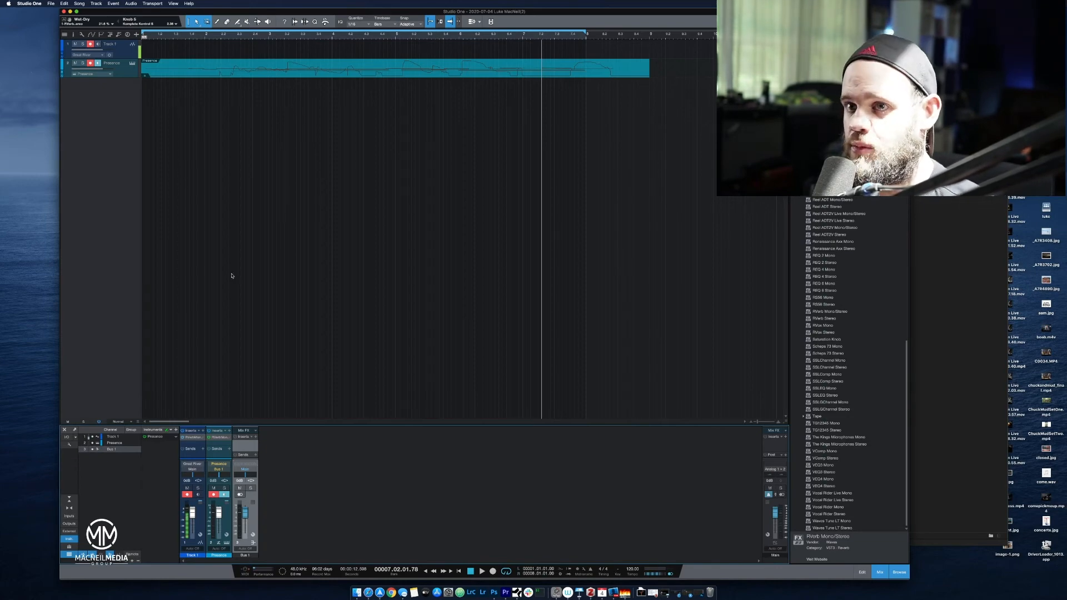
# Play the piano through Bus 1, route the Presence output back to Main and play the loop again.
pyautogui.press('space')
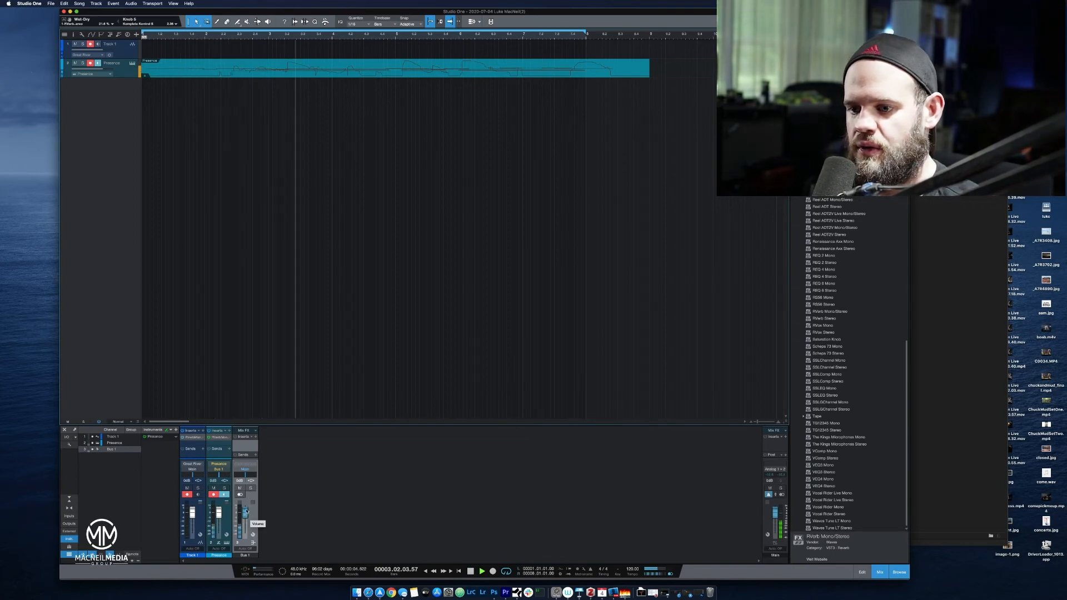
pyautogui.press('space')
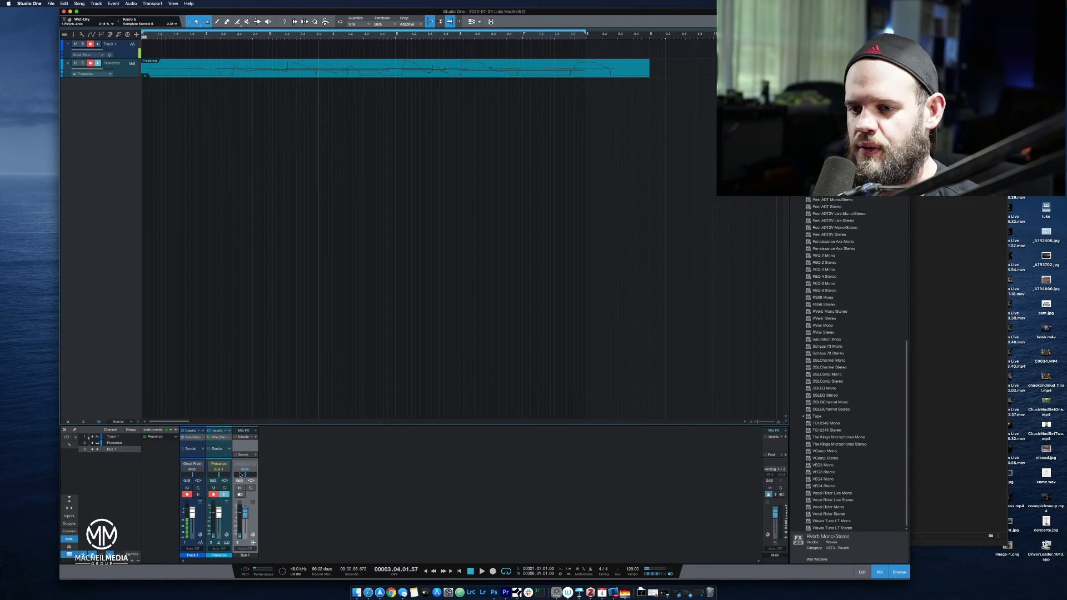
pyautogui.click(216, 455)
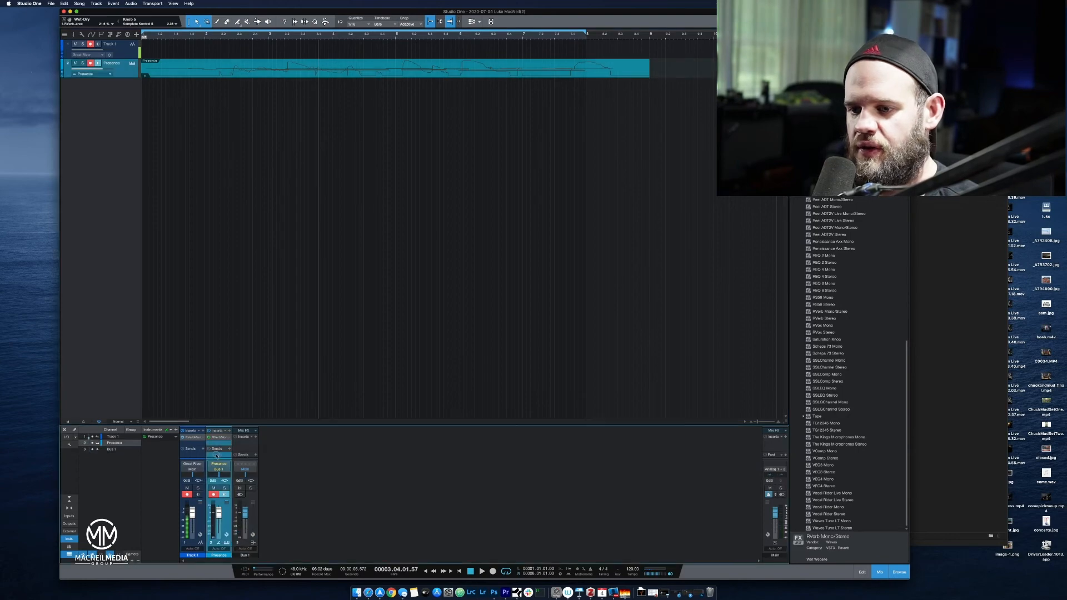
pyautogui.click(218, 466)
pyautogui.click(222, 477)
pyautogui.press('space')
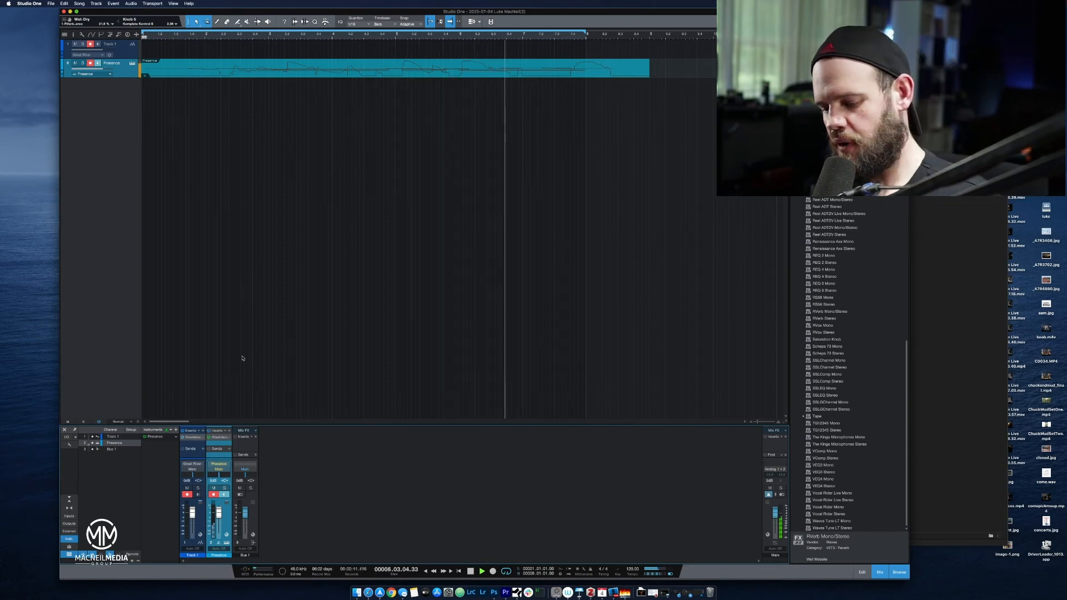
pyautogui.press('space')
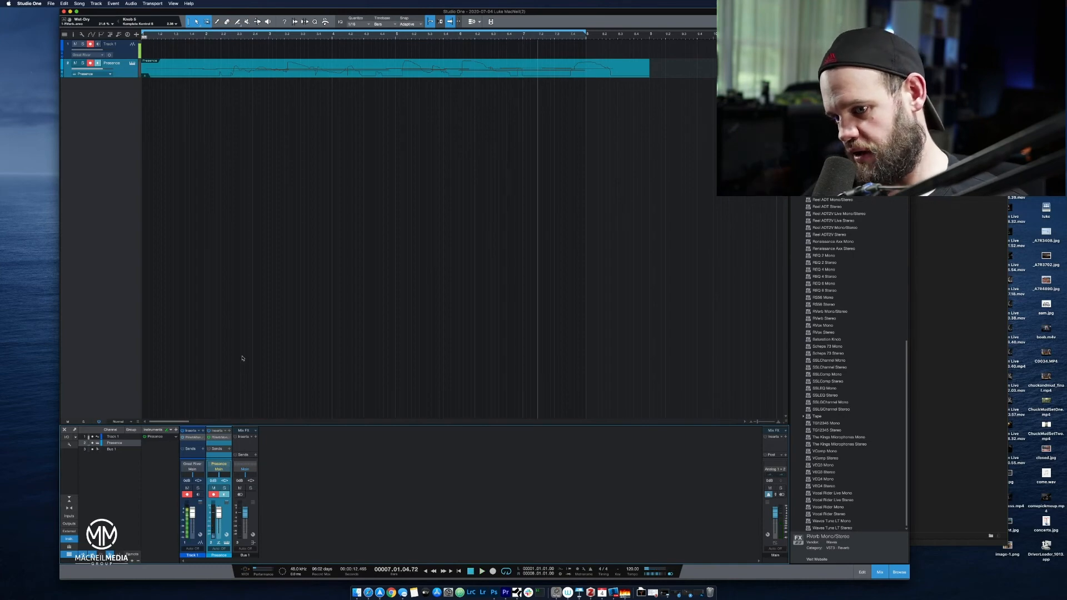
# Add a send from Presence to Bus 1, enlarge the mixer's send area and set the send level to 0 dB.
pyautogui.click(229, 449)
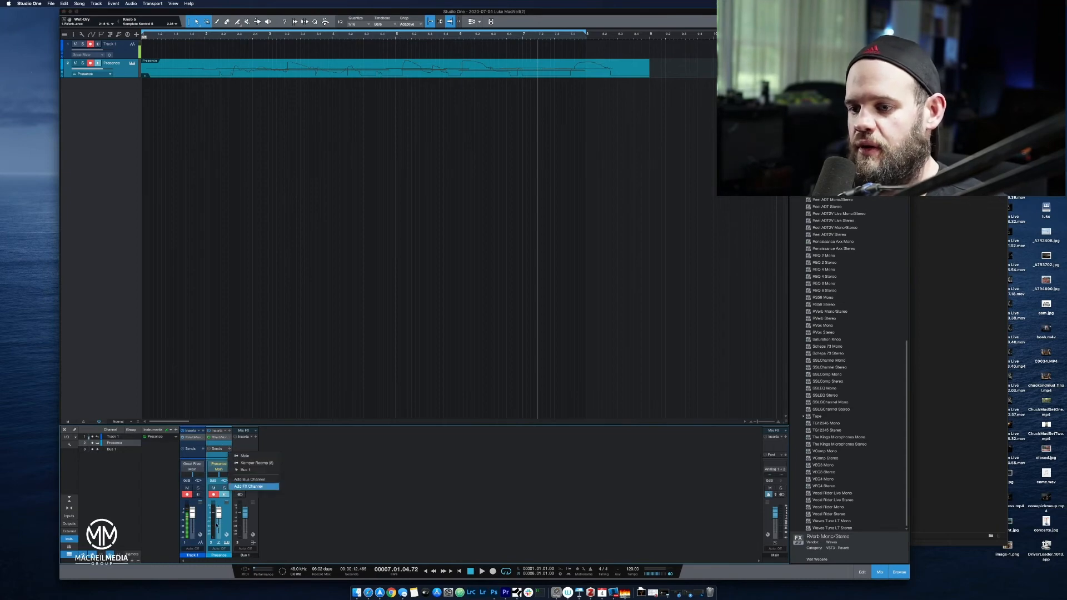
pyautogui.click(248, 470)
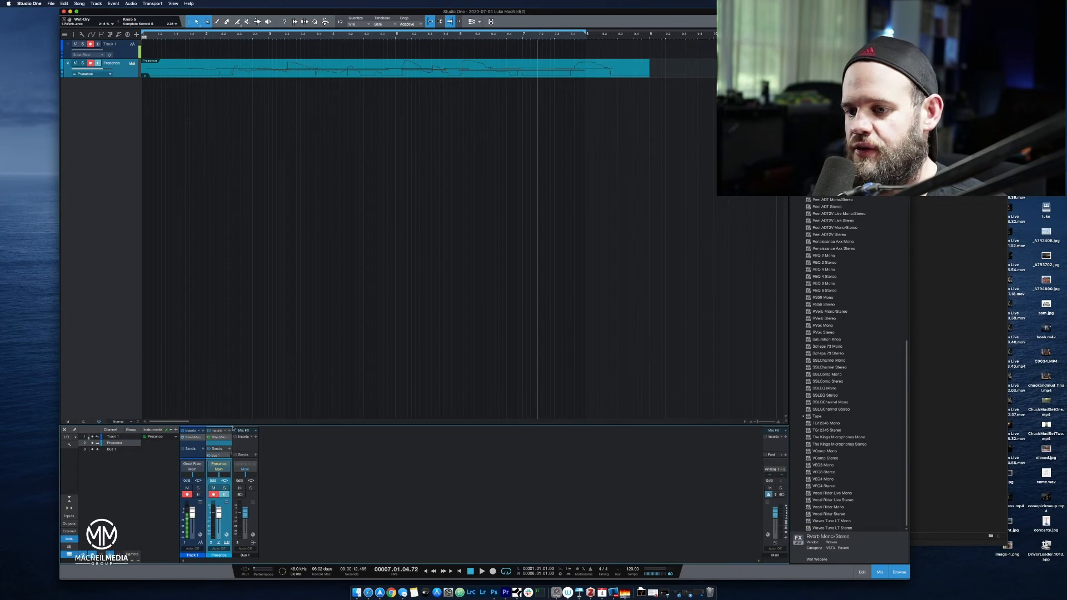
pyautogui.moveTo(234, 426); pyautogui.dragTo(240, 308)
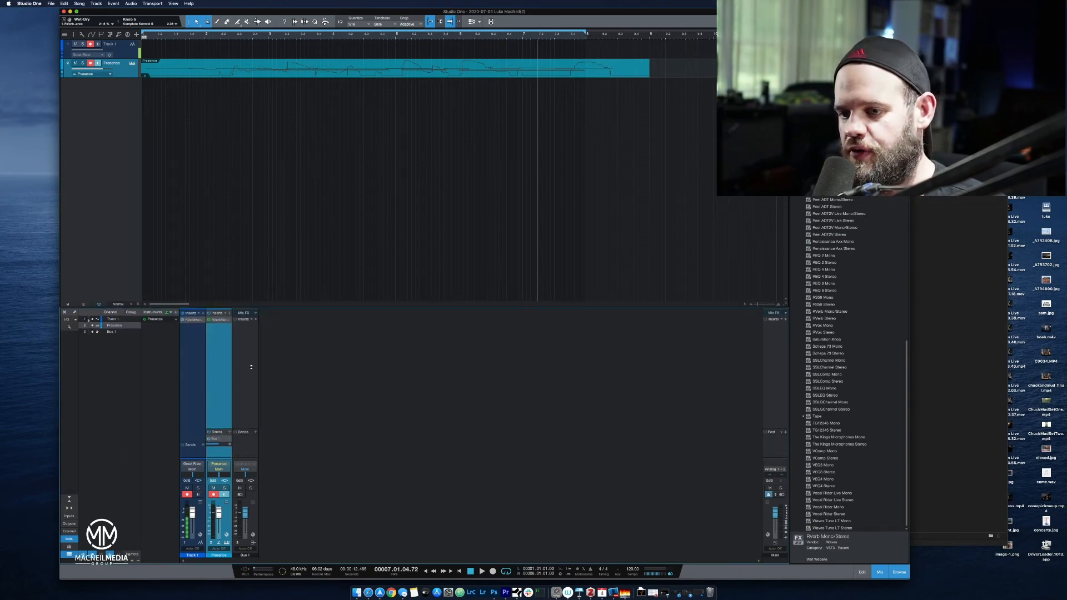
pyautogui.moveTo(223, 428); pyautogui.dragTo(215, 384)
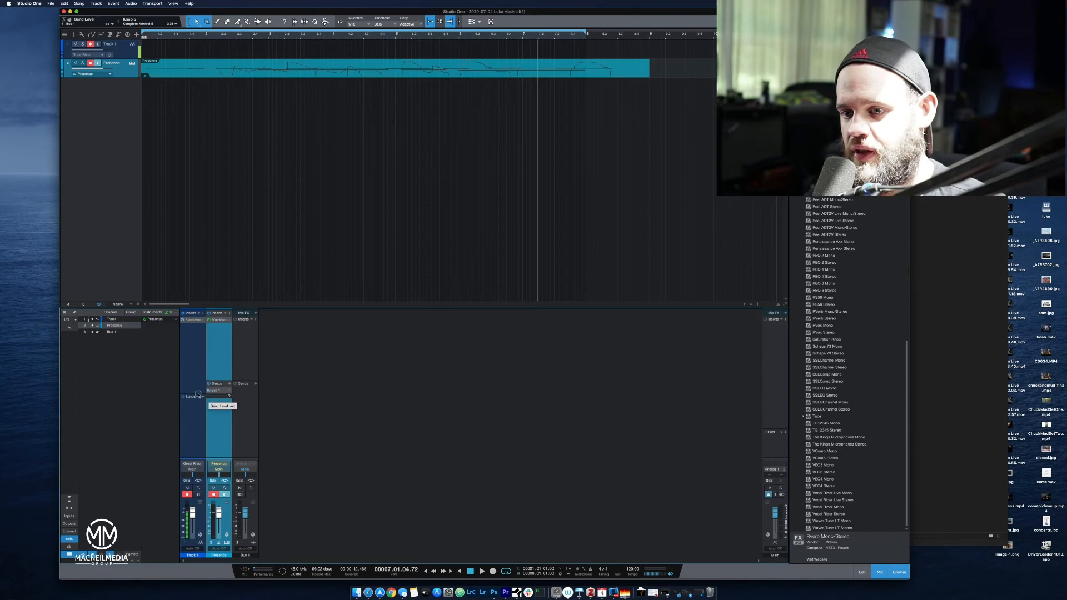
pyautogui.moveTo(198, 394); pyautogui.dragTo(221, 398)
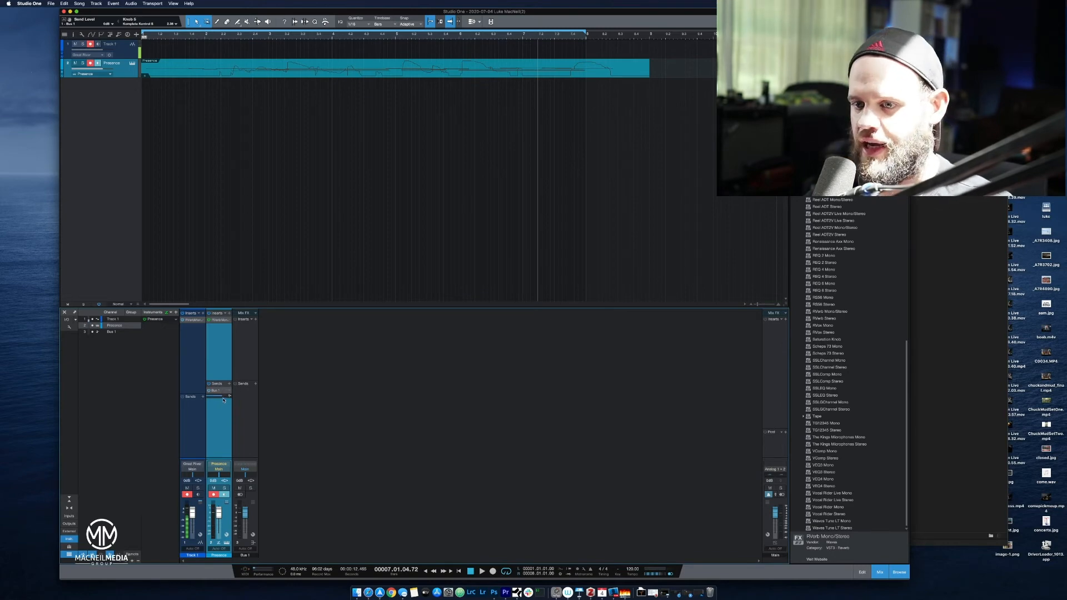
# Select the Bus 1 channel and play the piano to check the signal reaching it through the send.
pyautogui.click(241, 437)
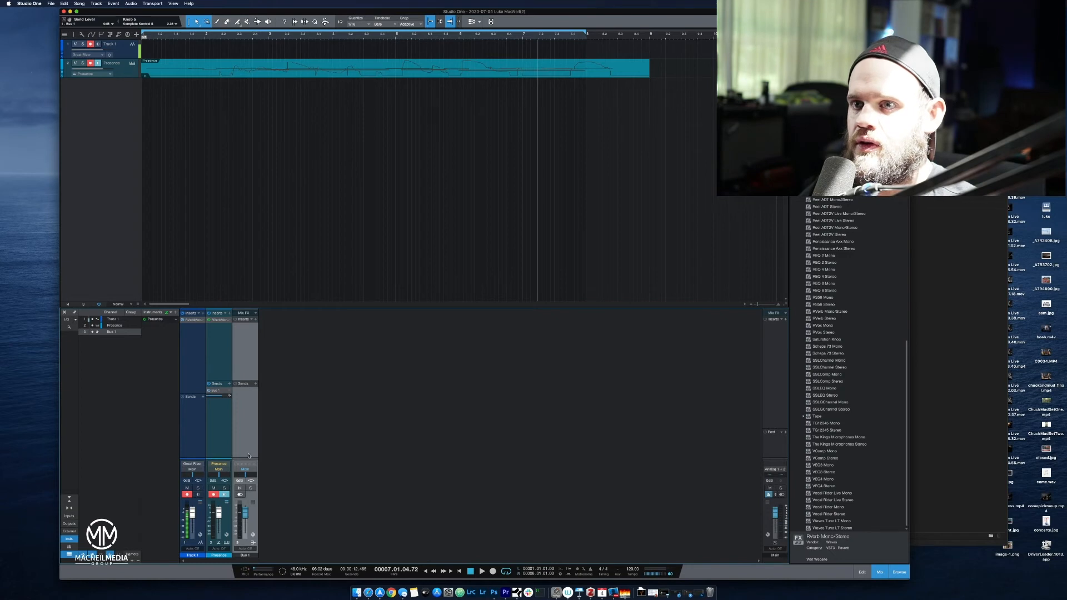
pyautogui.click(178, 34)
pyautogui.press('space')
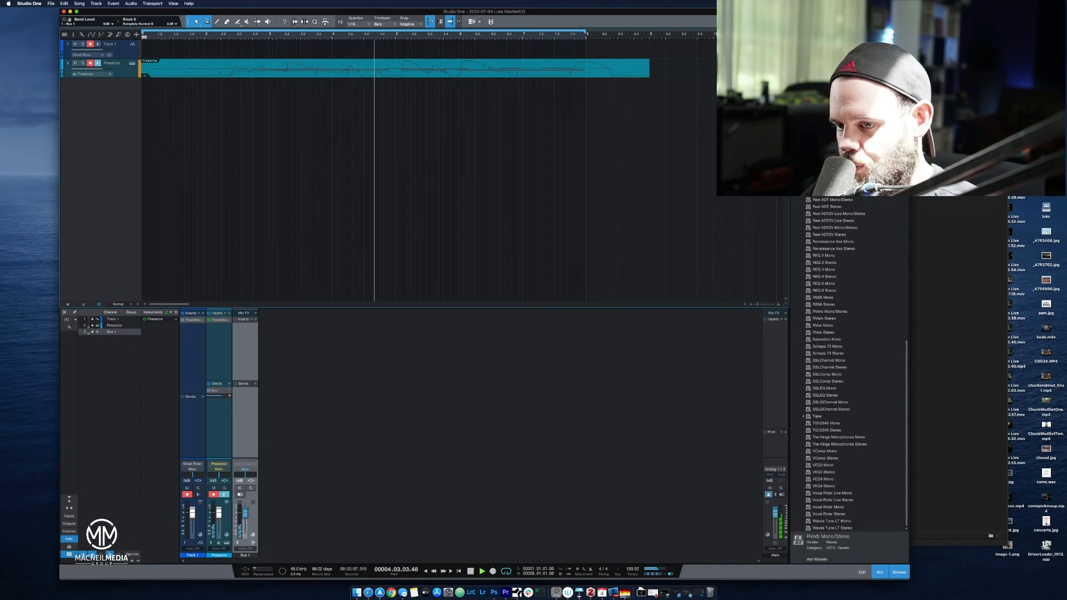
pyautogui.press('space')
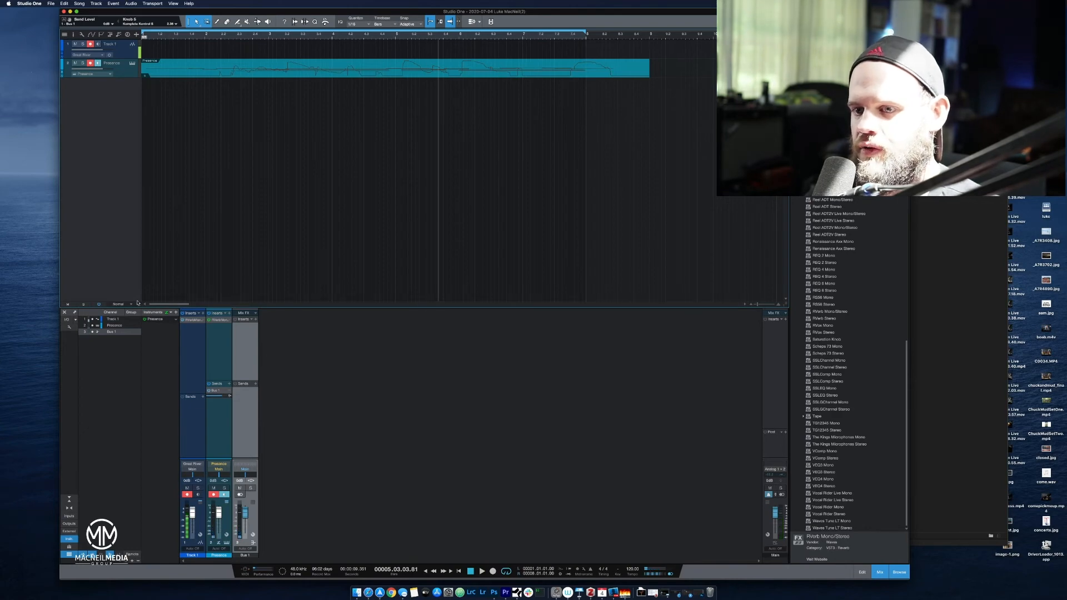
# Remove the RVerb inserts from the Presence and Track 1 channels.
pyautogui.rightClick(219, 321)
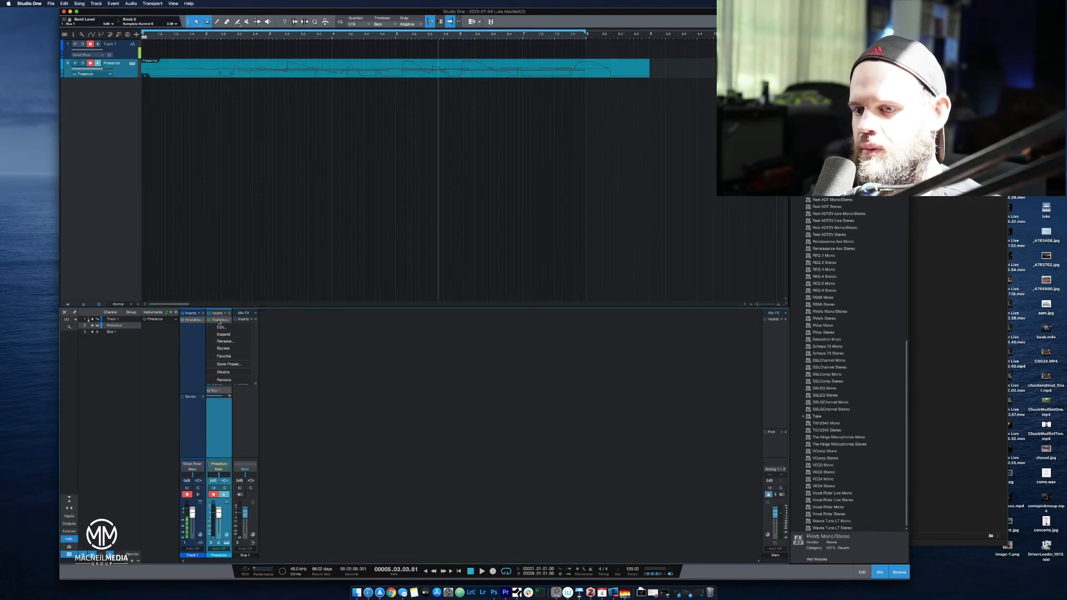
pyautogui.click(225, 384)
pyautogui.rightClick(185, 323)
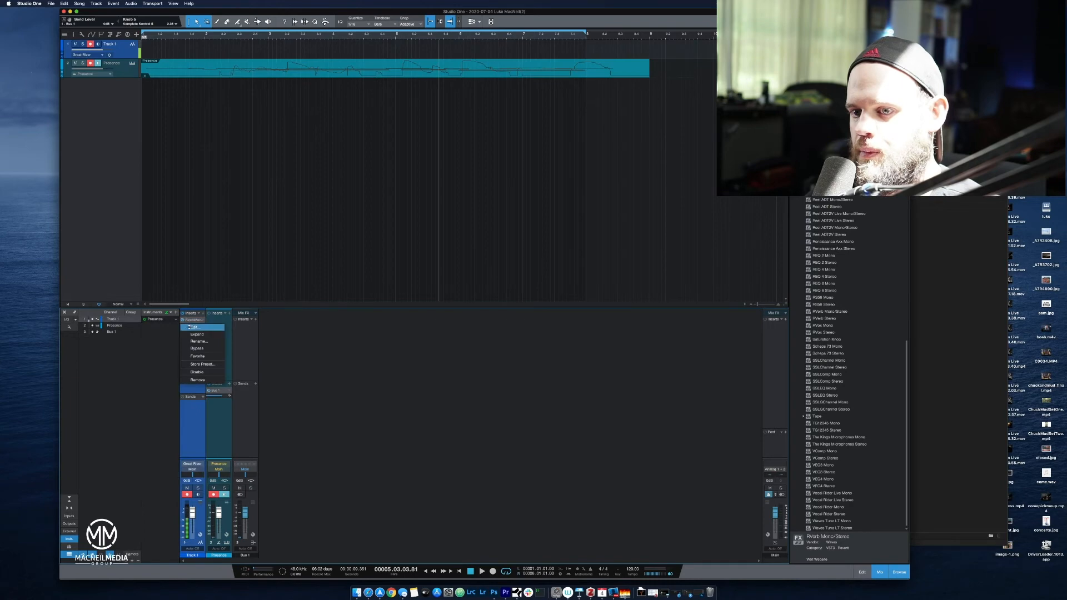
pyautogui.click(203, 380)
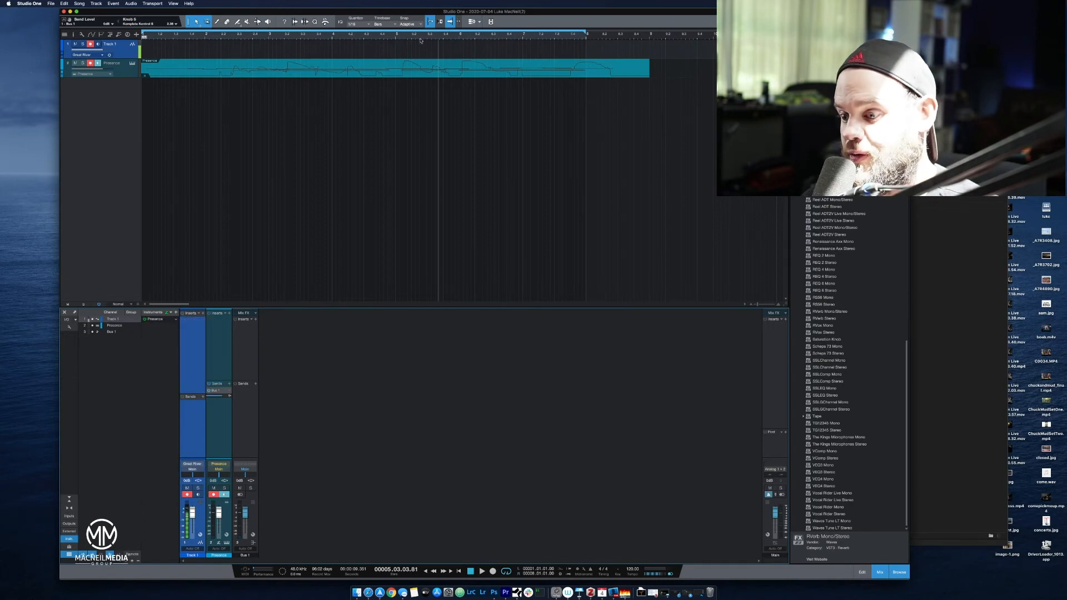
# Replay the piano from bar 1 while adjusting the Bus 1 volume, leaving the fader at about +4 dB.
pyautogui.click(469, 570)
pyautogui.click(469, 570)
pyautogui.press('space')
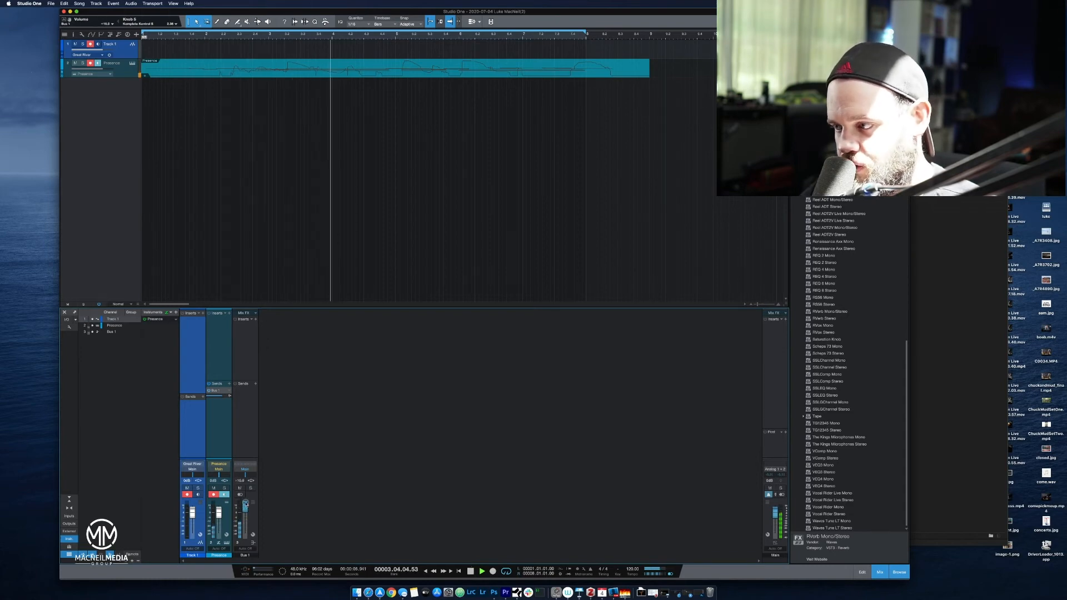
pyautogui.moveTo(249, 511)
pyautogui.mouseDown()
pyautogui.moveTo(247, 543)
pyautogui.moveTo(247, 514)
pyautogui.mouseUp()
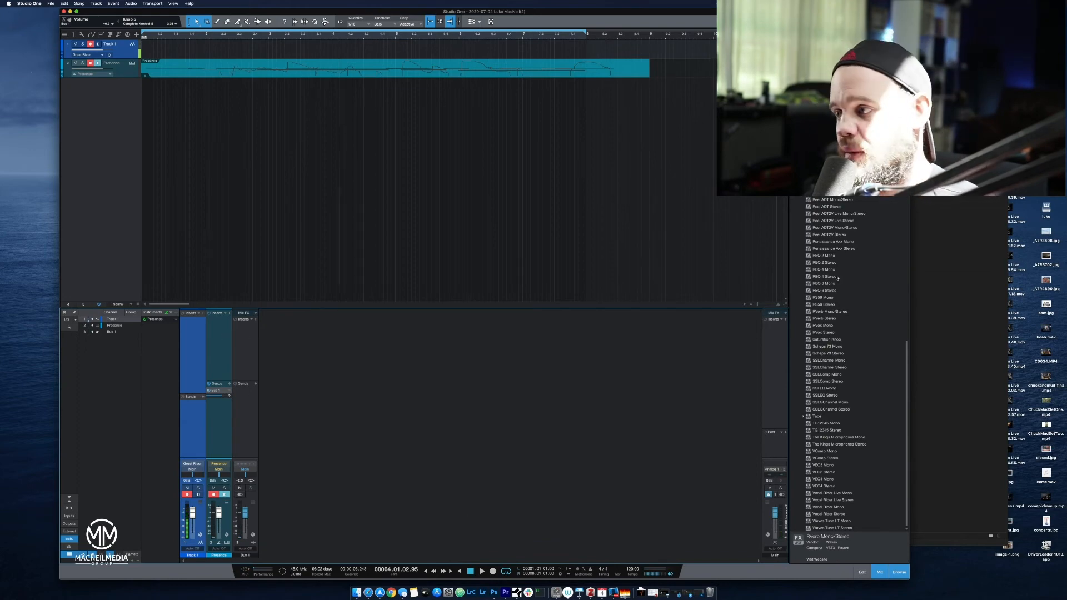
# Find ValhallaRoom_x64 among the Valhalla DSP effects in the browser and insert it on Bus 1.
pyautogui.click(824, 318)
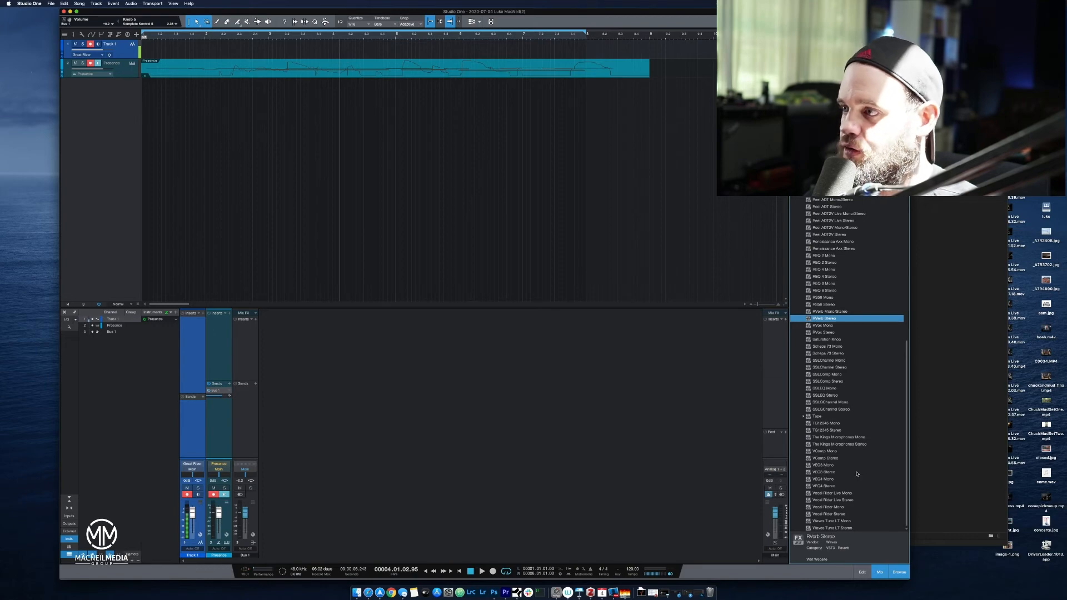
pyautogui.scroll(15, 856, 474)
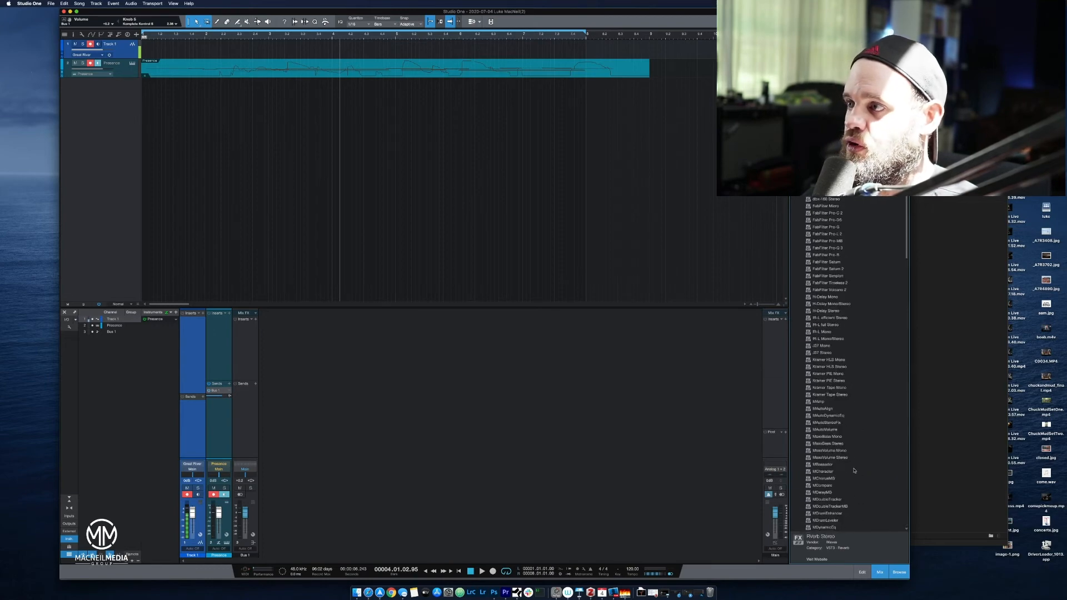
pyautogui.scroll(5, 854, 470)
pyautogui.click(797, 111)
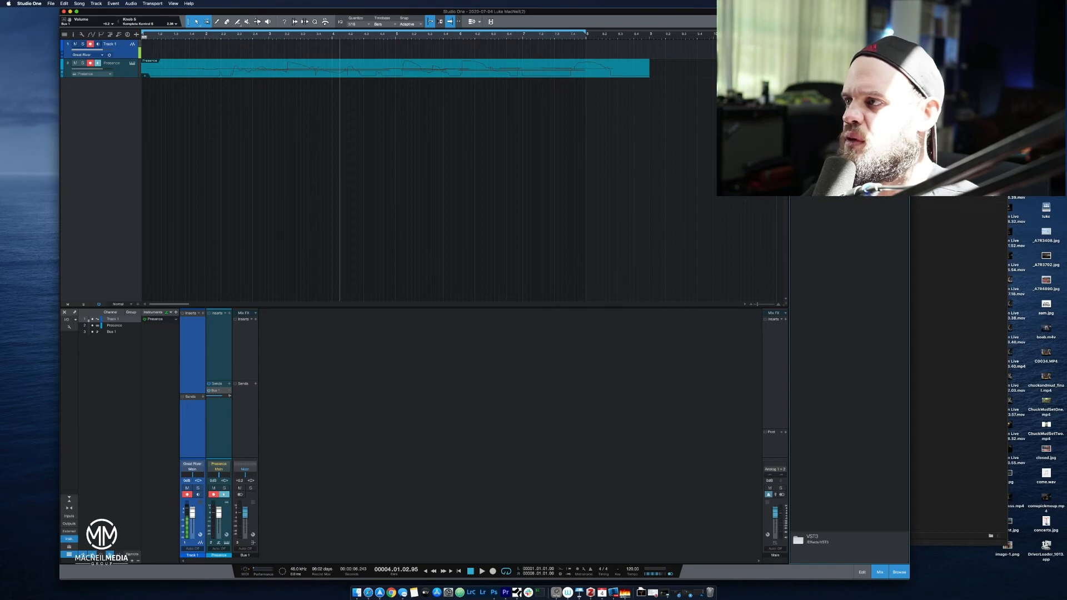
pyautogui.click(844, 54)
pyautogui.scroll(-20, 815, 301)
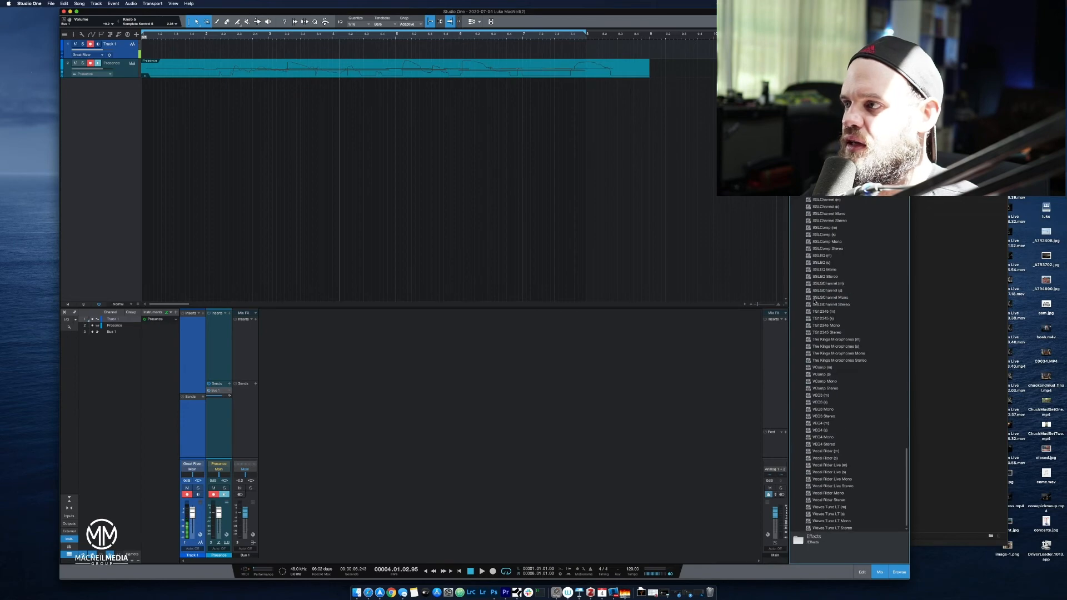
pyautogui.scroll(20, 814, 301)
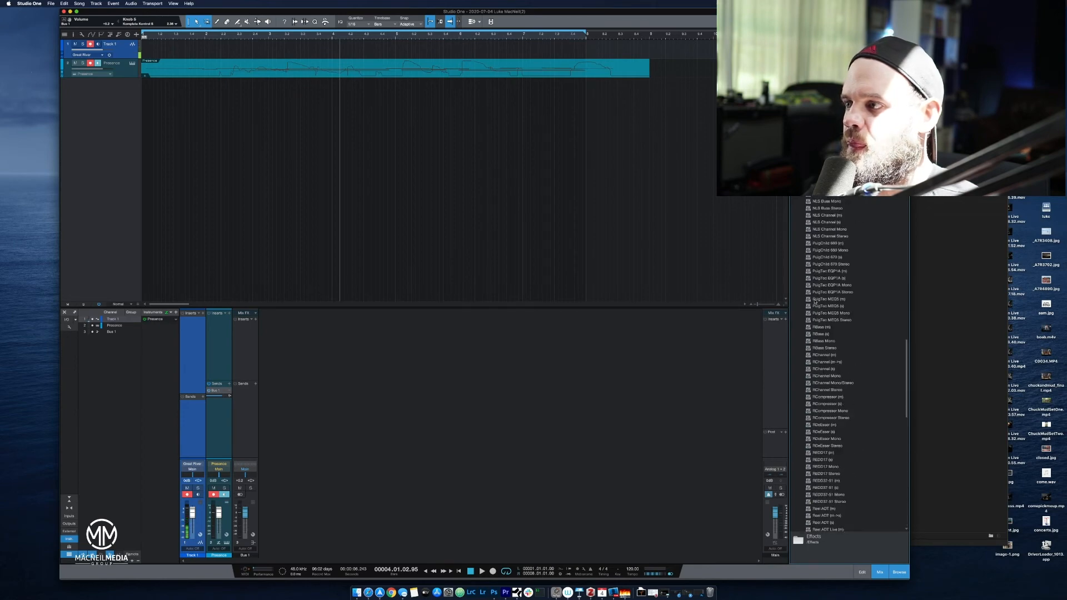
pyautogui.scroll(15, 815, 301)
pyautogui.click(799, 170)
pyautogui.click(800, 520)
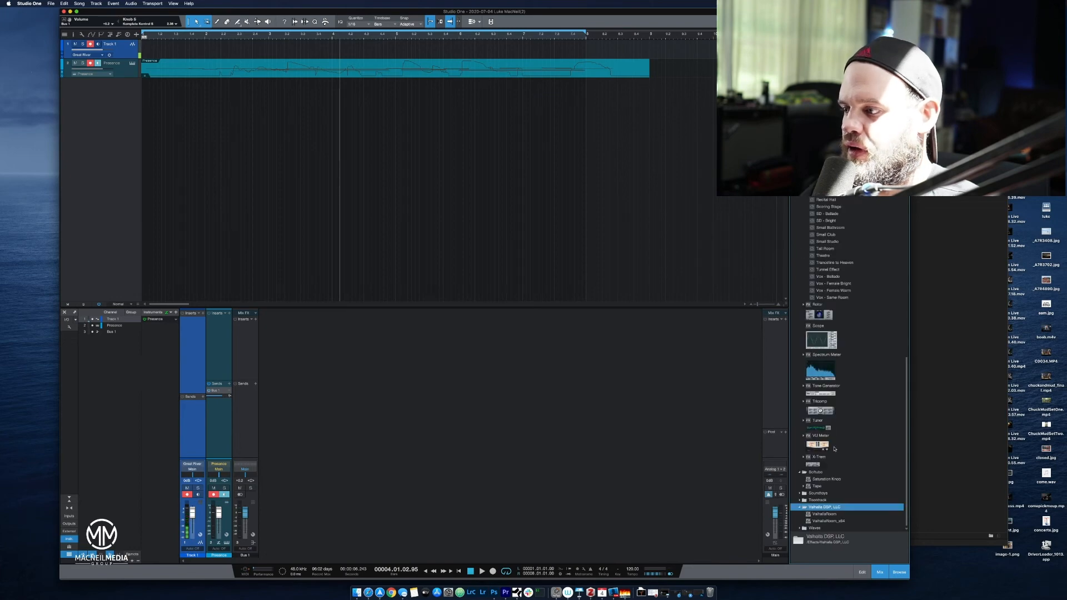
pyautogui.click(834, 521)
pyautogui.moveTo(833, 521); pyautogui.dragTo(252, 331)
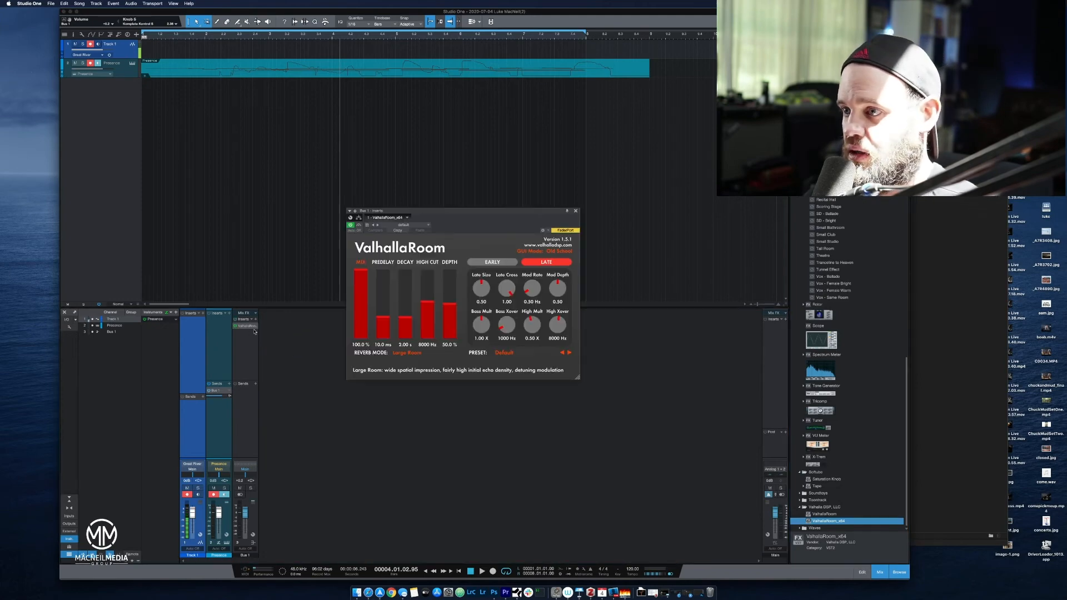
# Turn off record arm and monitoring on the Presence channel and move the ValhallaRoom window up, clear of the mixer.
pyautogui.click(220, 495)
pyautogui.moveTo(200, 36); pyautogui.dragTo(160, 36)
pyautogui.moveTo(429, 218); pyautogui.dragTo(470, 134)
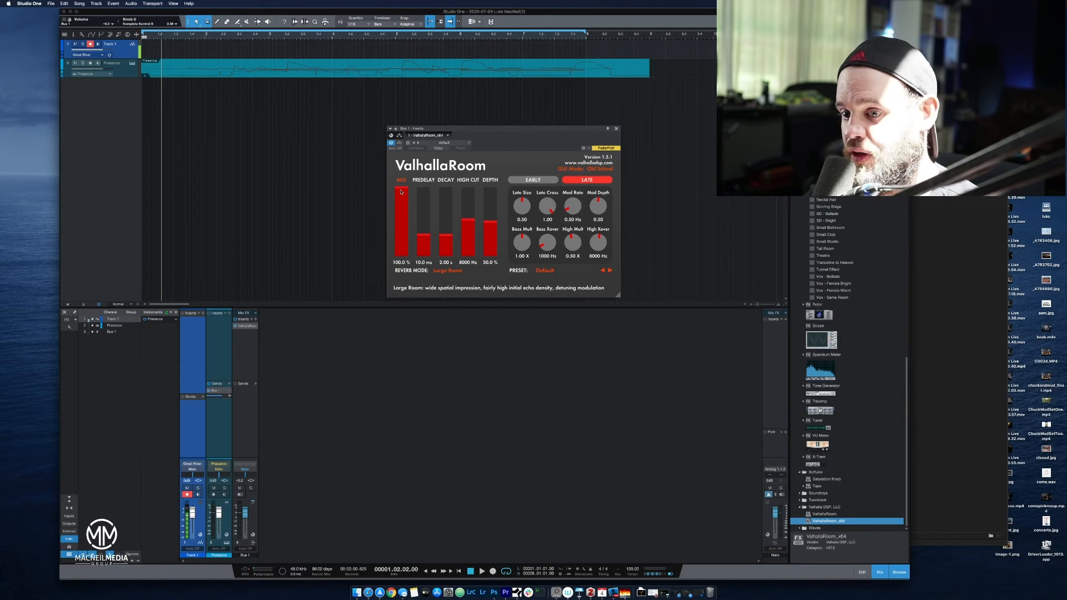
# Solo Bus 1 and play the piano from the start to hear only the reverb signal.
pyautogui.click(250, 488)
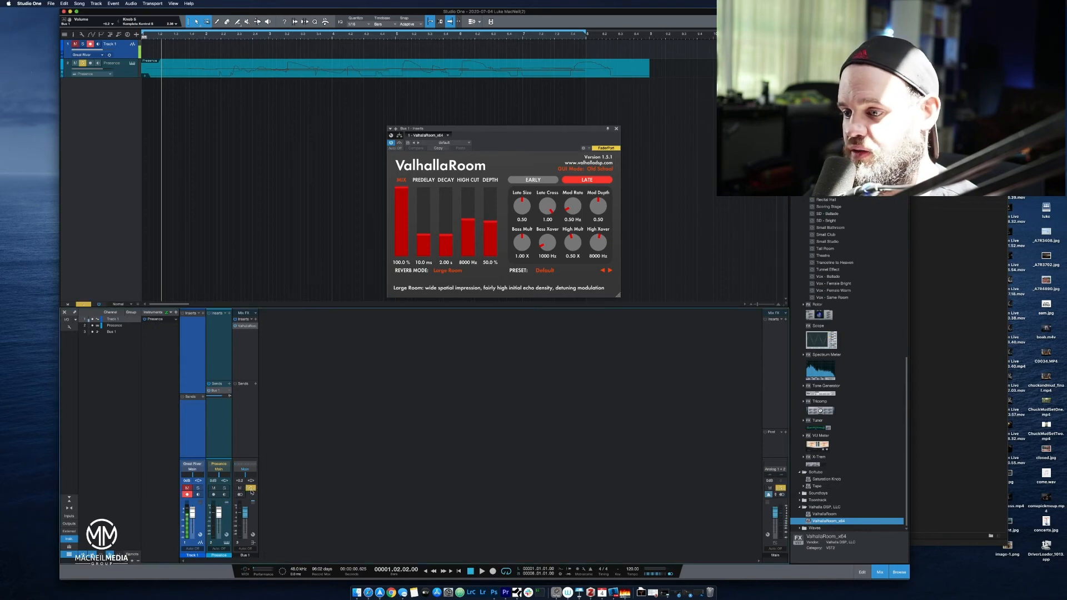
pyautogui.click(470, 571)
pyautogui.press('space')
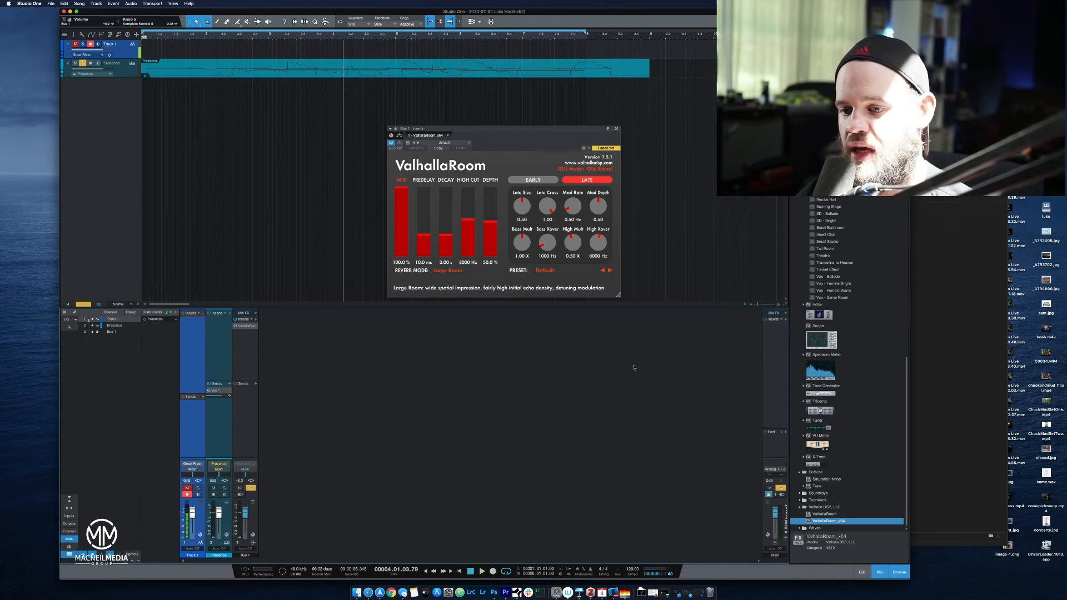
# Rename the Bus 1 channel as Long Reverb.
pyautogui.click(245, 555)
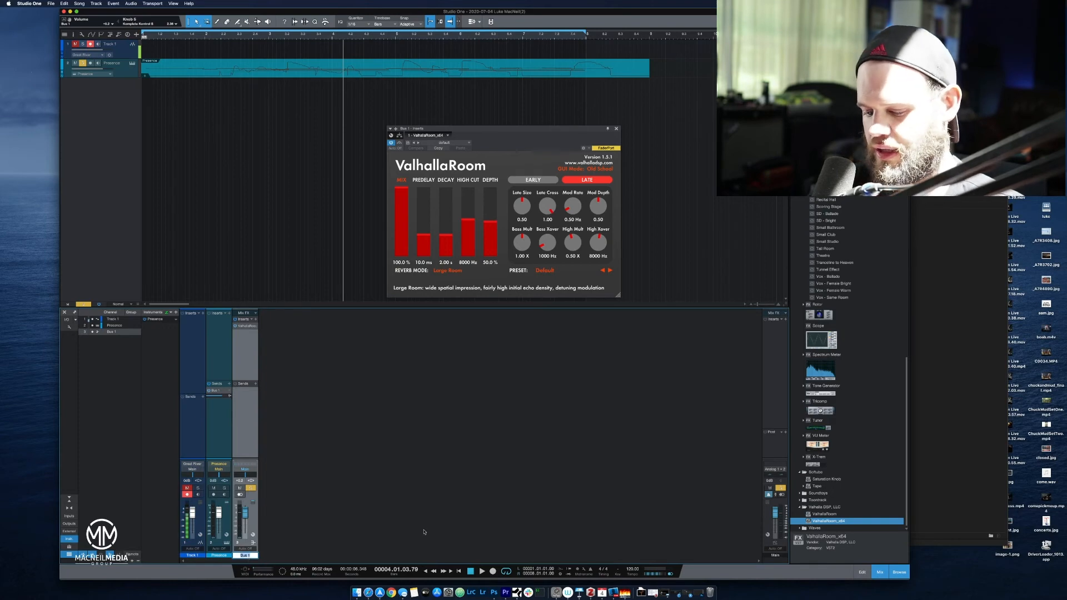
pyautogui.write('R')
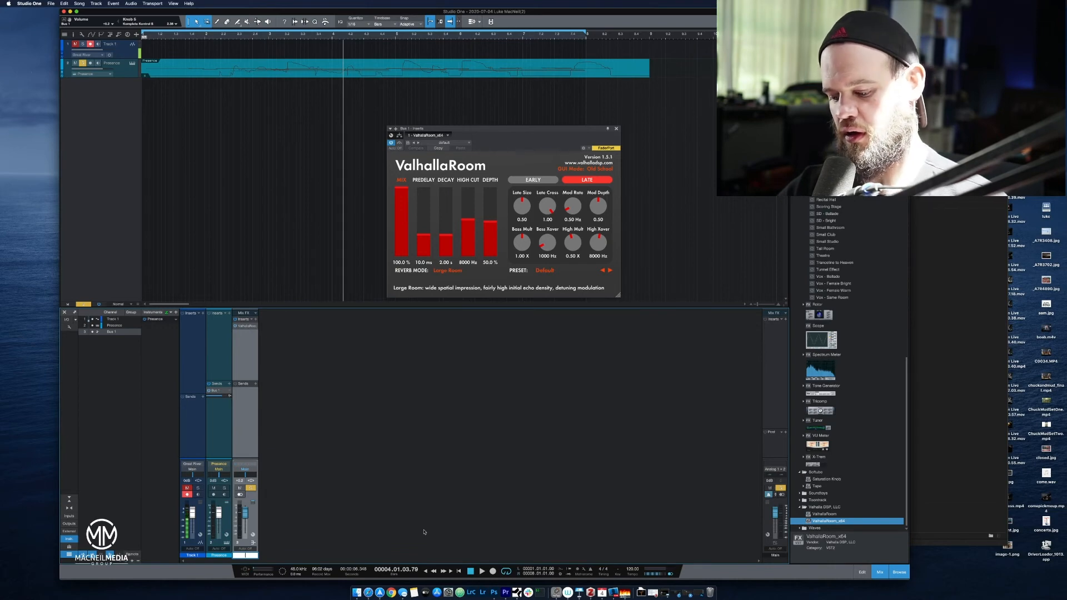
pyautogui.write('g')
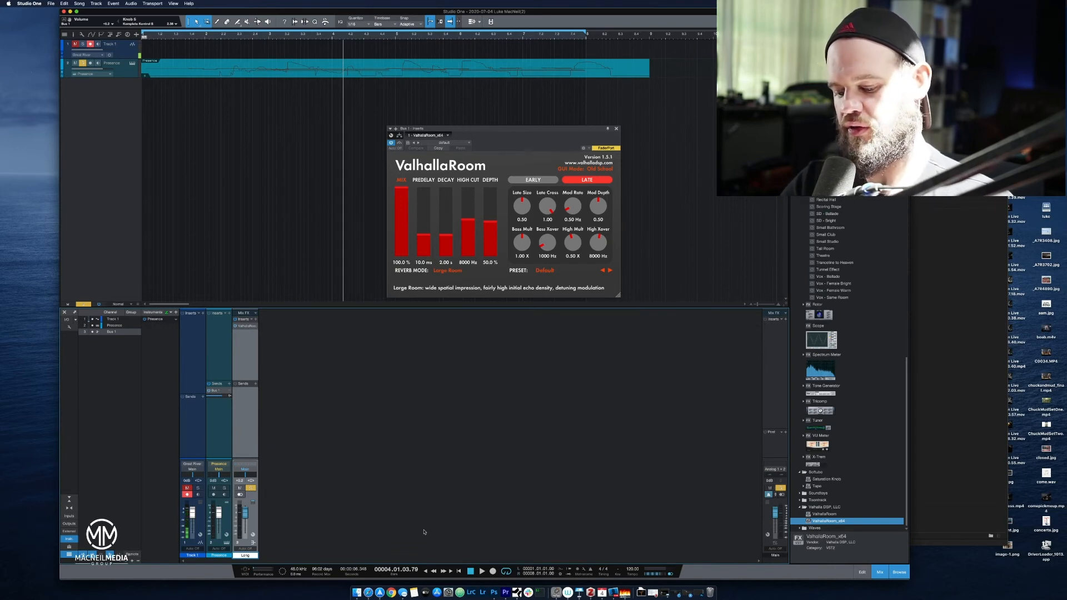
pyautogui.write(' Reverb')
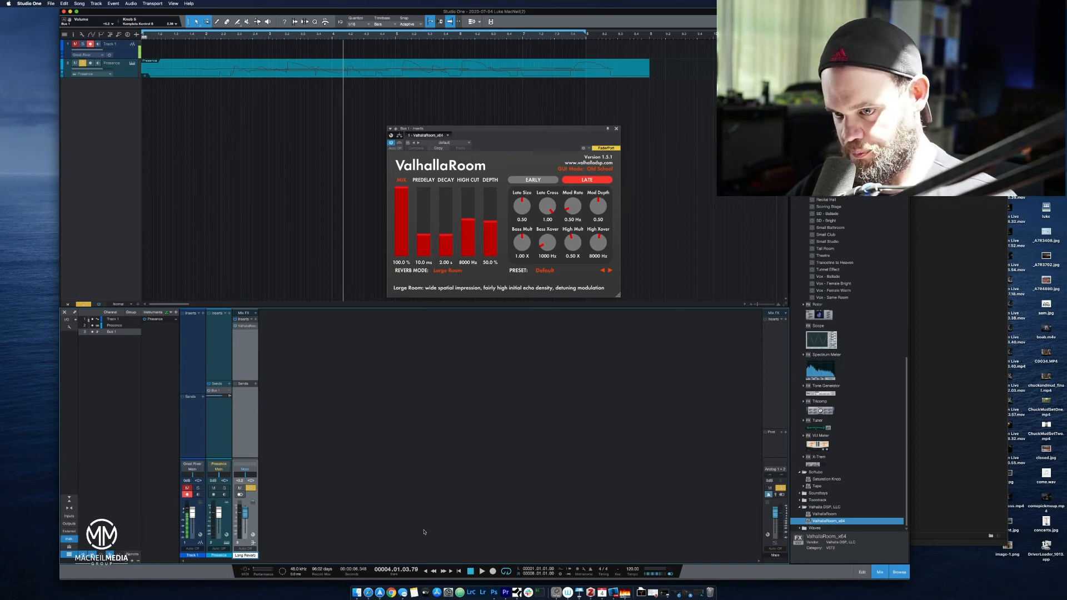
pyautogui.press('Return')
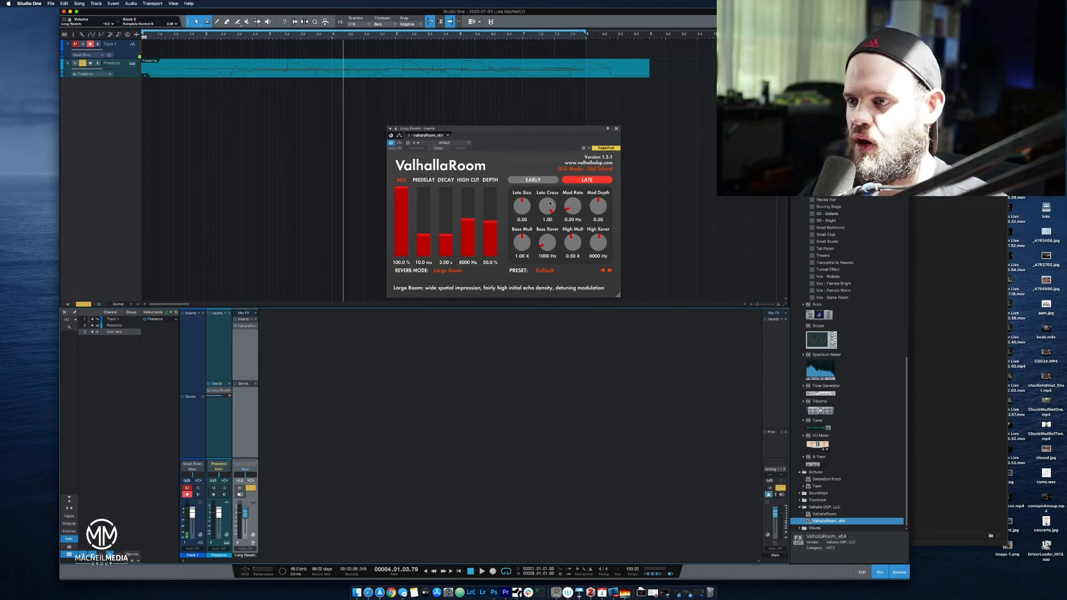
# Set ValhallaRoom's reverb mode to Dark Chamber.
pyautogui.click(462, 276)
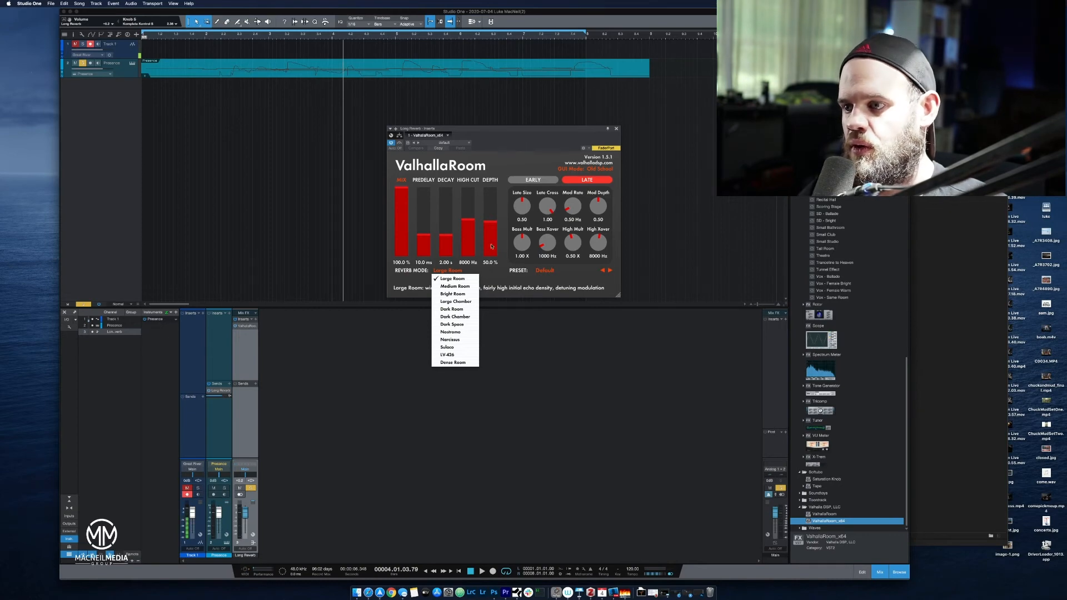
pyautogui.click(598, 305)
pyautogui.click(594, 288)
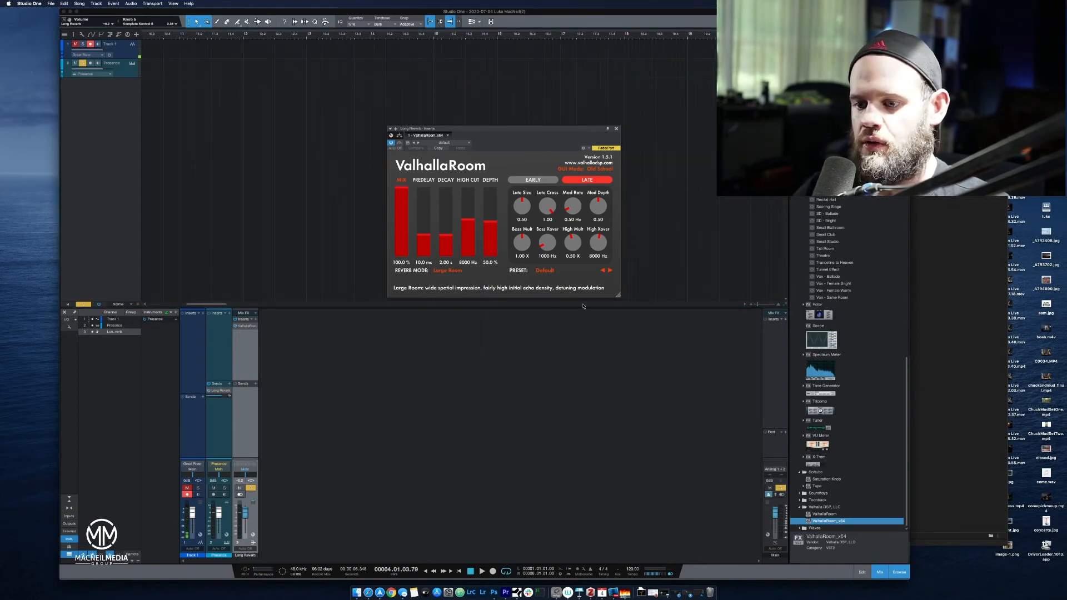
pyautogui.click(455, 272)
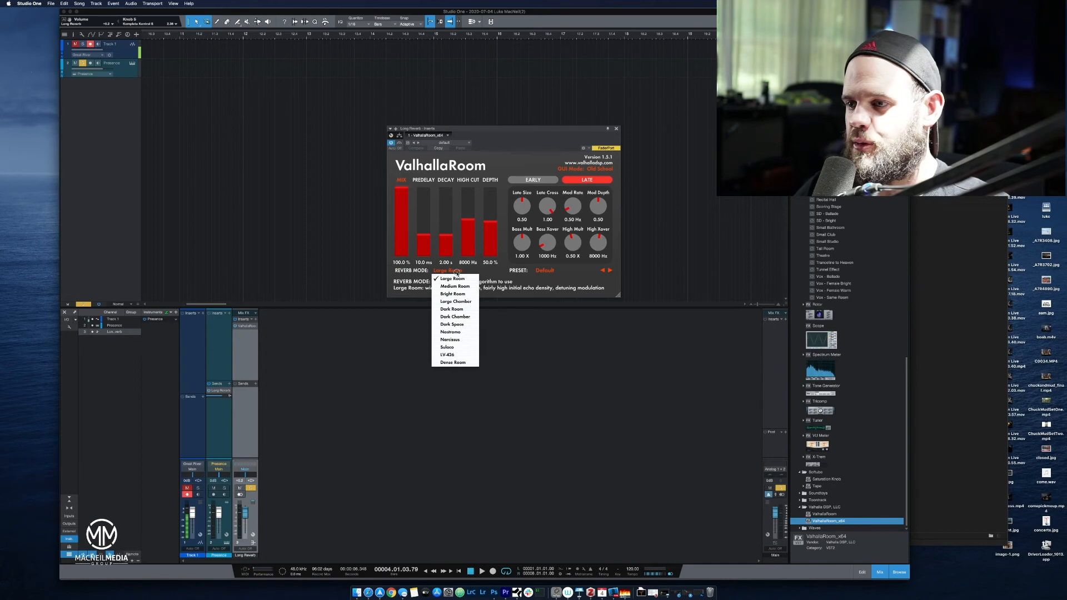
pyautogui.click(469, 316)
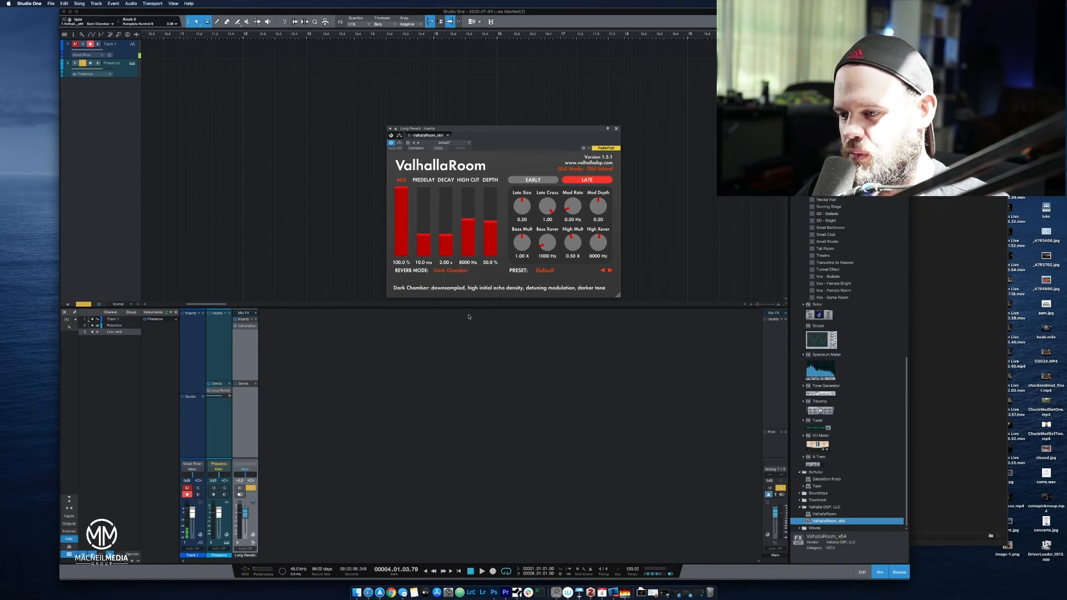
# Play the piano from bar 1 and turn off solo on the Long Reverb bus during playback to hear the full mix.
pyautogui.click(470, 571)
pyautogui.click(482, 572)
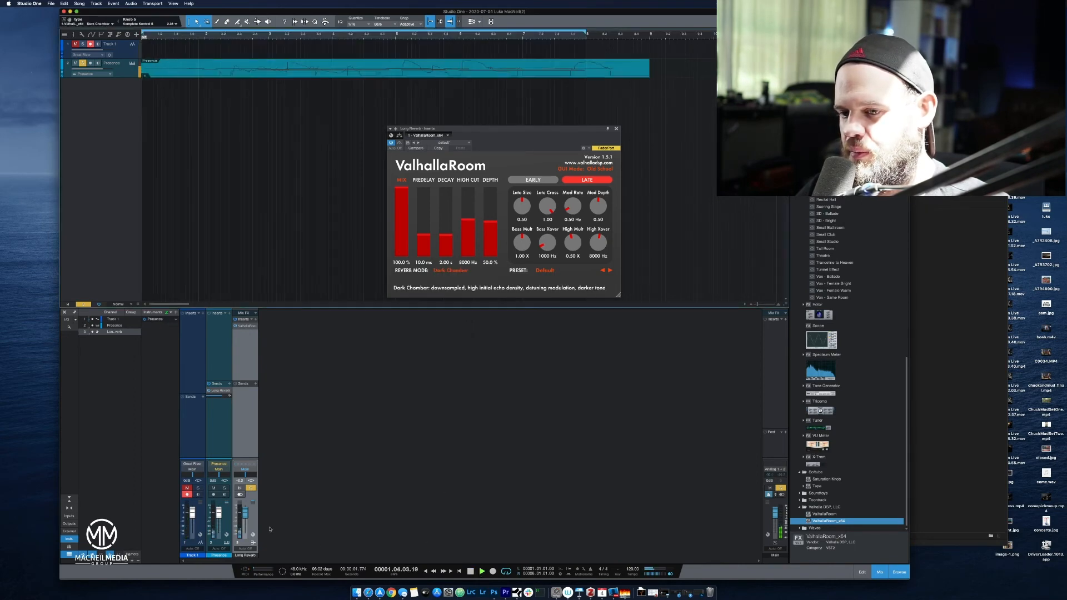
pyautogui.click(251, 487)
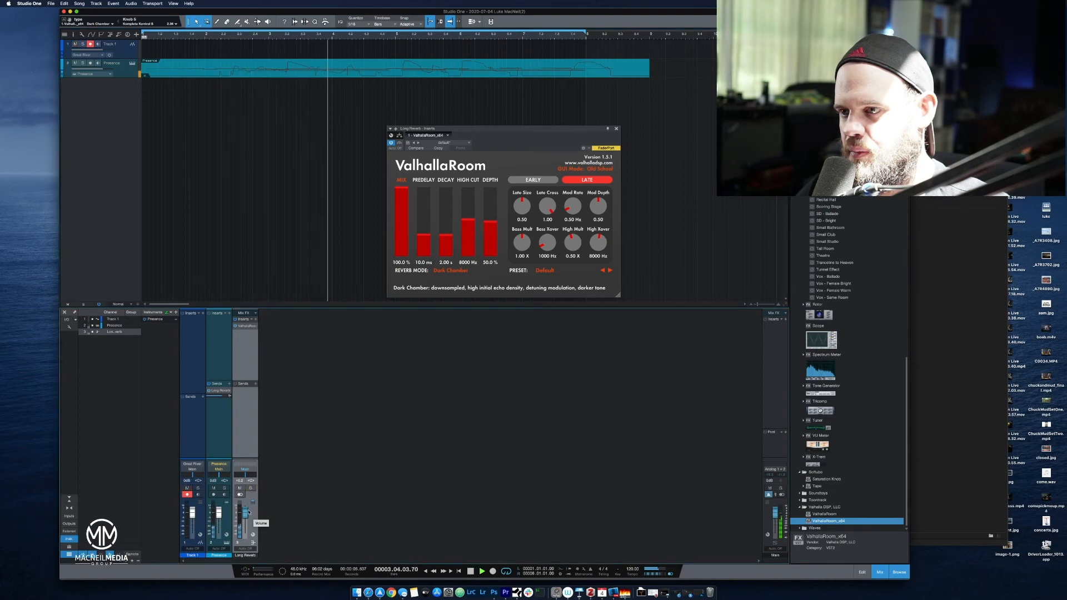
# Switch ValhallaRoom's reverb mode to Large Room during playback, and stop the piano loop.
pyautogui.click(439, 271)
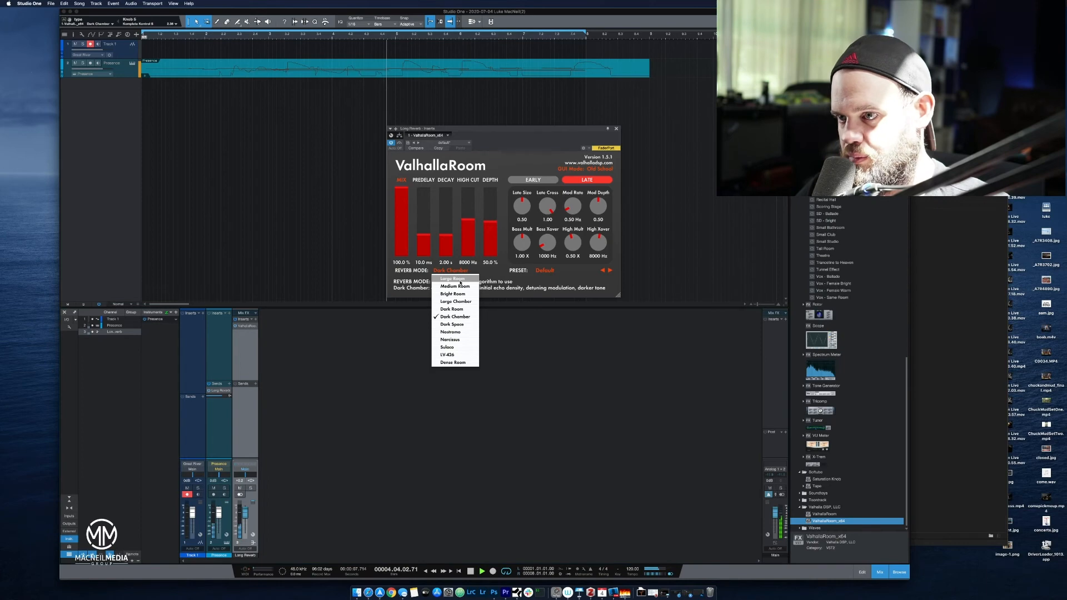
pyautogui.click(461, 281)
pyautogui.press('space')
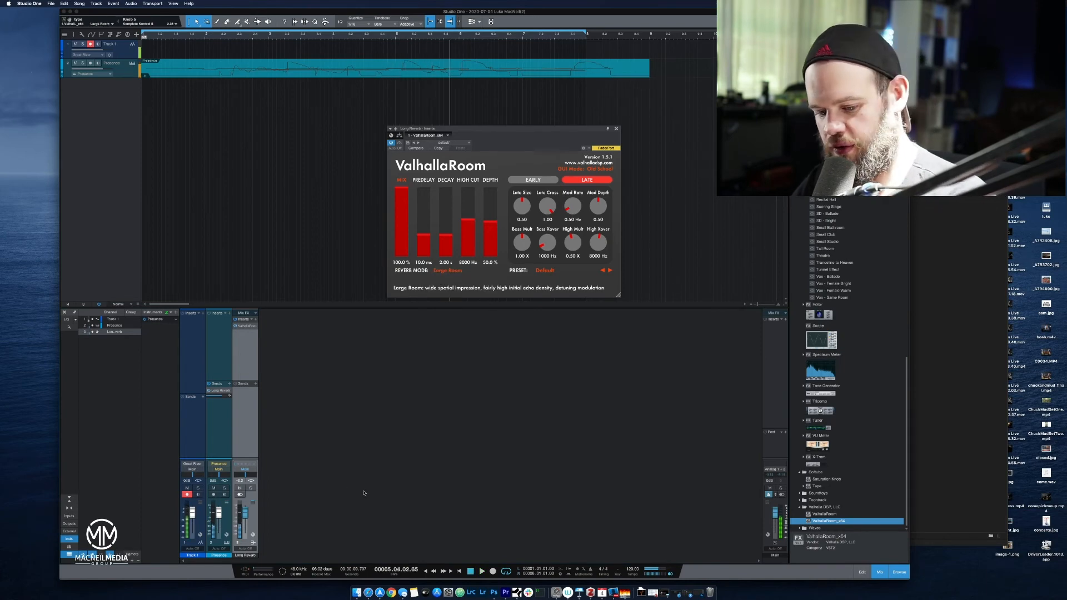
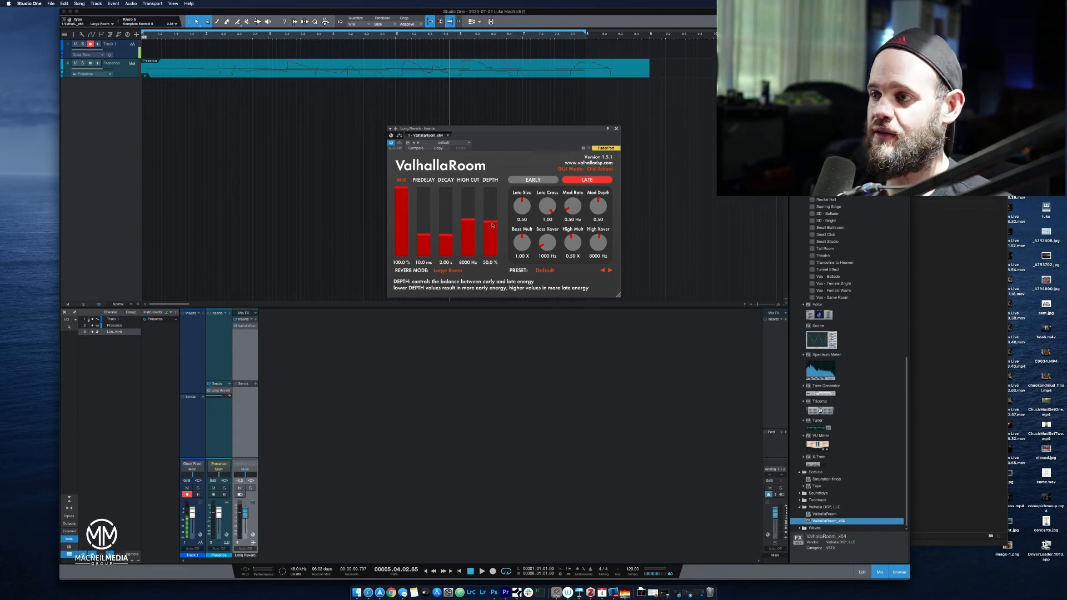
# Compare ValhallaRoom's Early and Late reverb parameters, ending on the Late section.
pyautogui.click(545, 179)
pyautogui.click(576, 180)
pyautogui.click(538, 180)
pyautogui.click(578, 180)
pyautogui.click(552, 180)
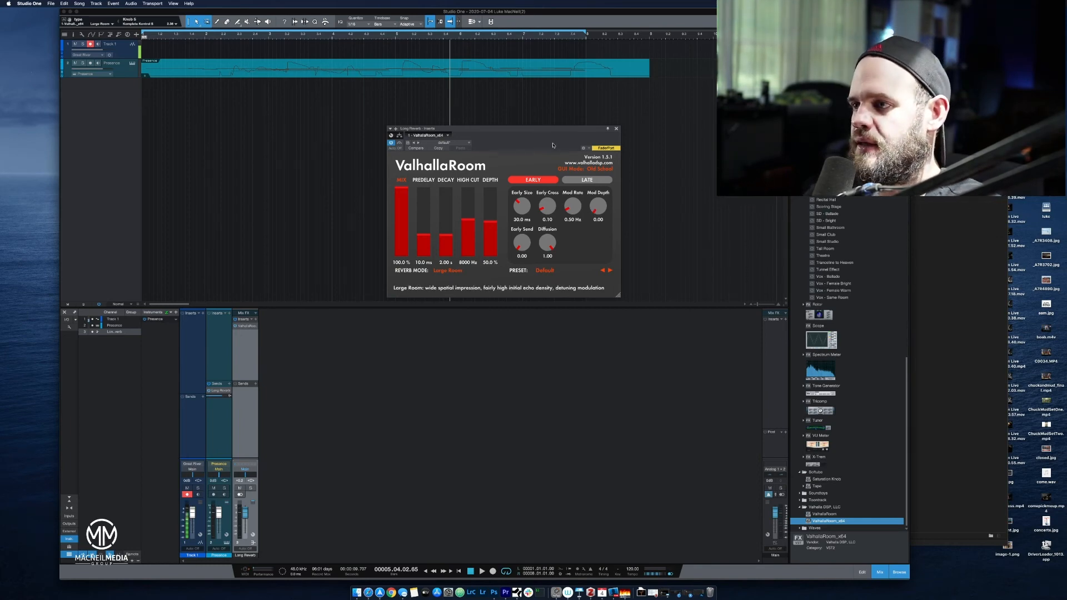
pyautogui.click(595, 185)
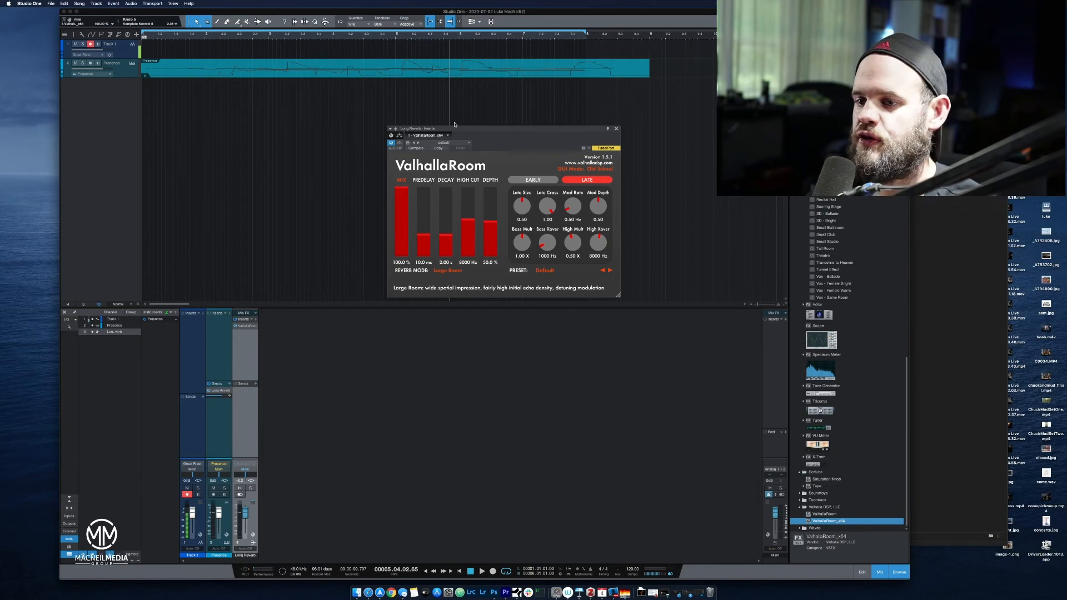
# Move the ValhallaRoom window aside, play the piano loop briefly to hear the reverb, and close the plug-in window.
pyautogui.moveTo(463, 130); pyautogui.dragTo(616, 159)
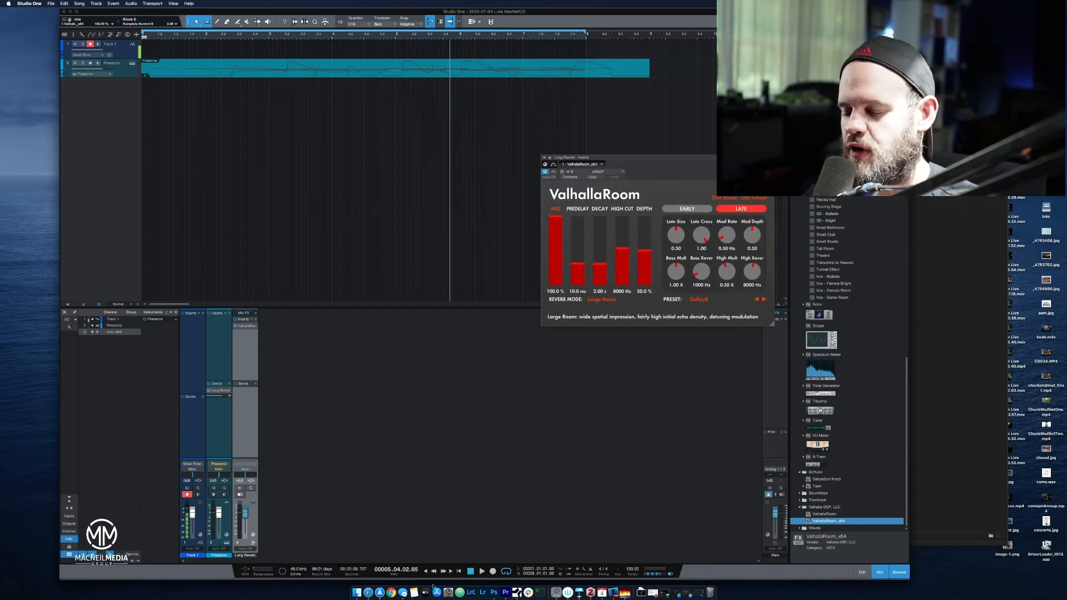
pyautogui.click(461, 572)
pyautogui.click(482, 571)
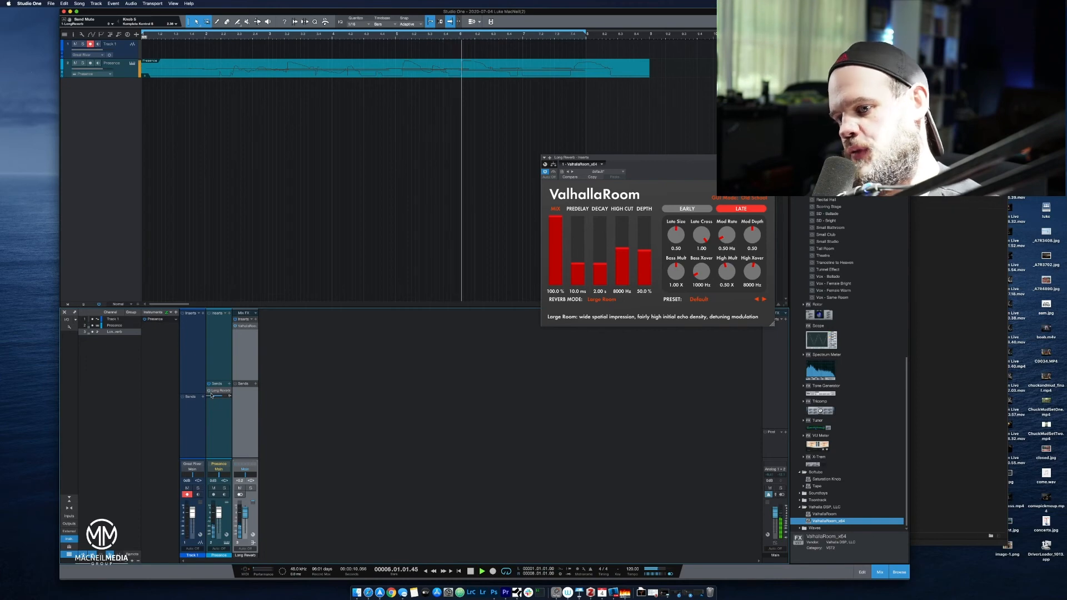
pyautogui.press('space')
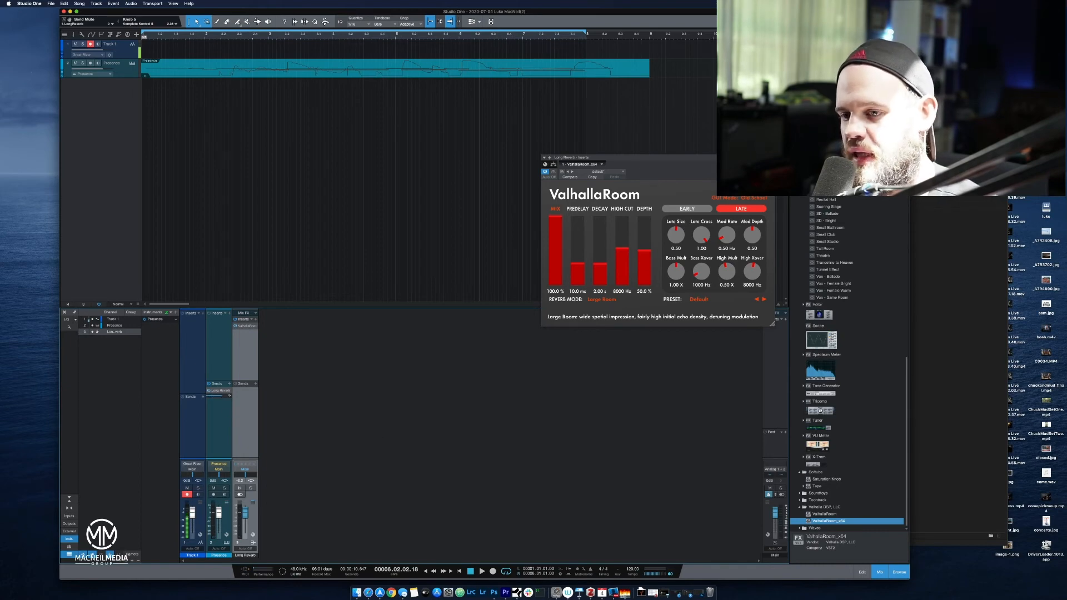
pyautogui.click(771, 157)
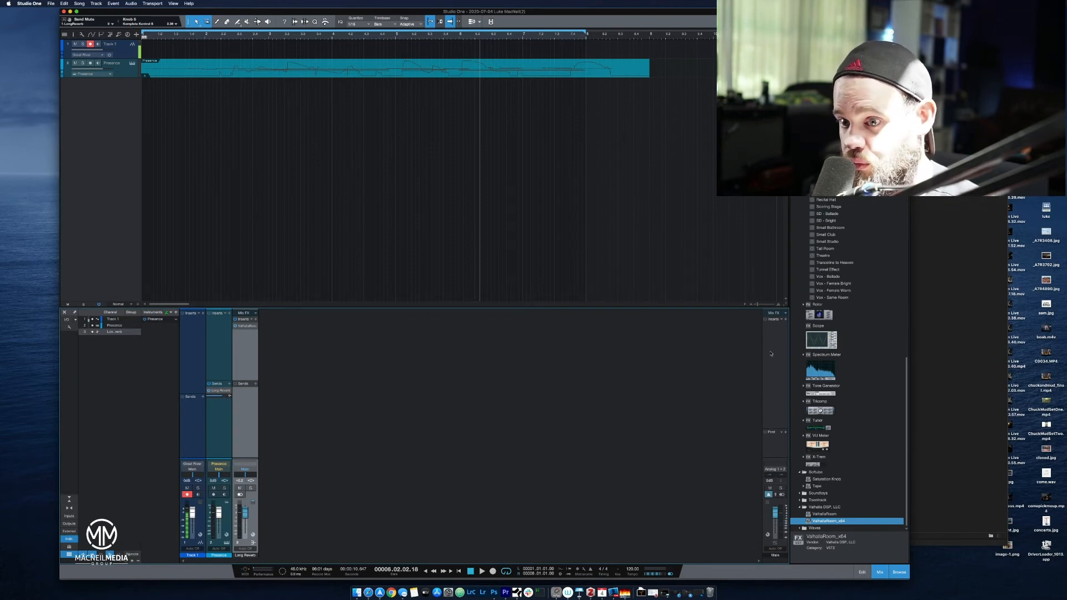
# Lower and then raise the Presence channel's send level to Long Reverb, playing the loop to compare the two amounts.
pyautogui.press('space')
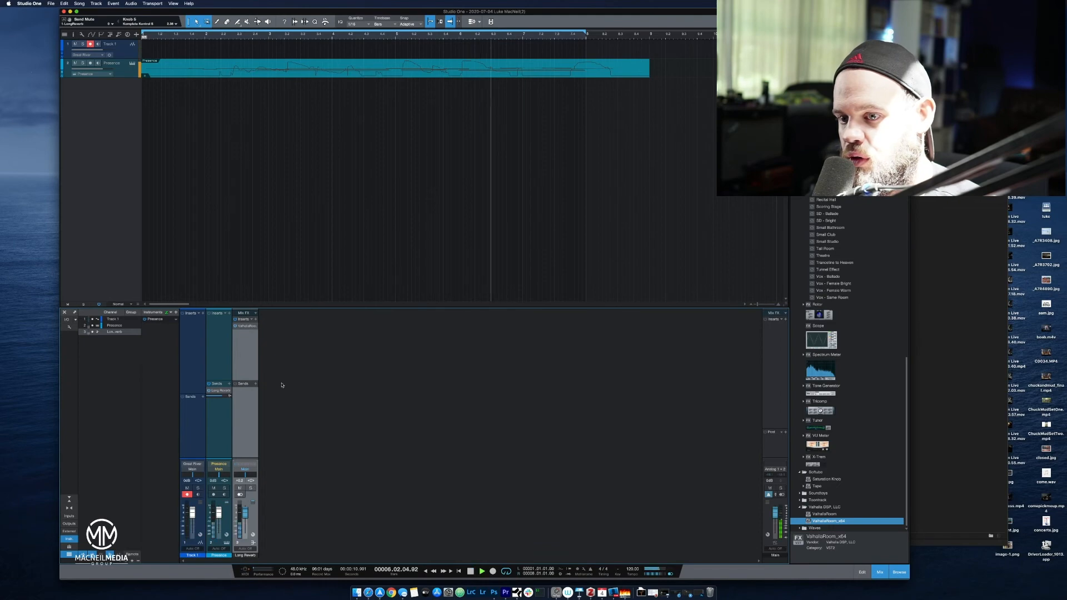
pyautogui.moveTo(222, 396); pyautogui.dragTo(209, 399)
pyautogui.press('space')
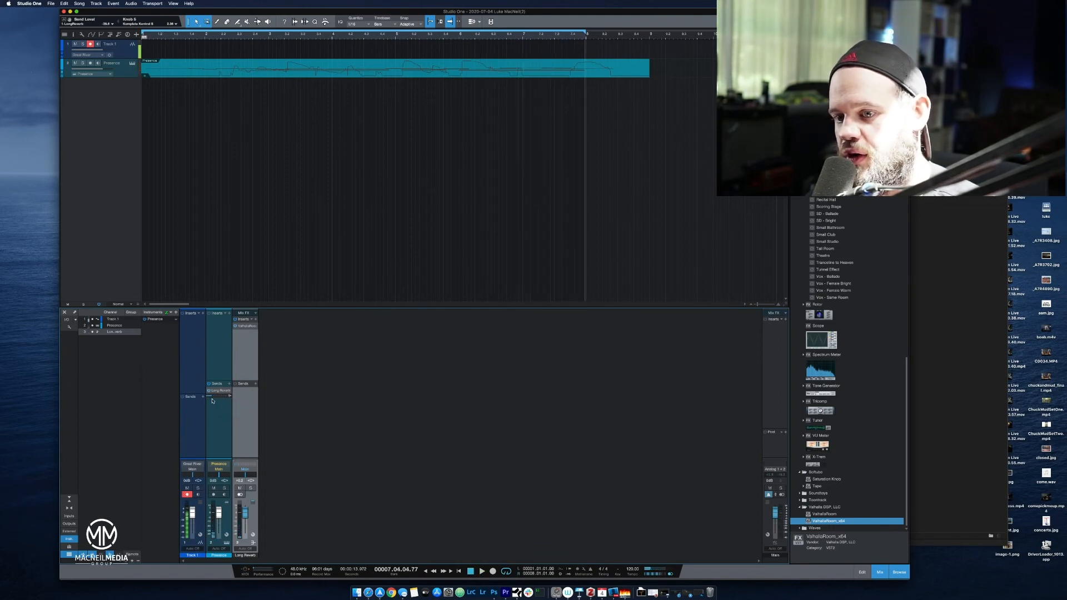
pyautogui.moveTo(213, 398); pyautogui.dragTo(220, 400)
pyautogui.press('space')
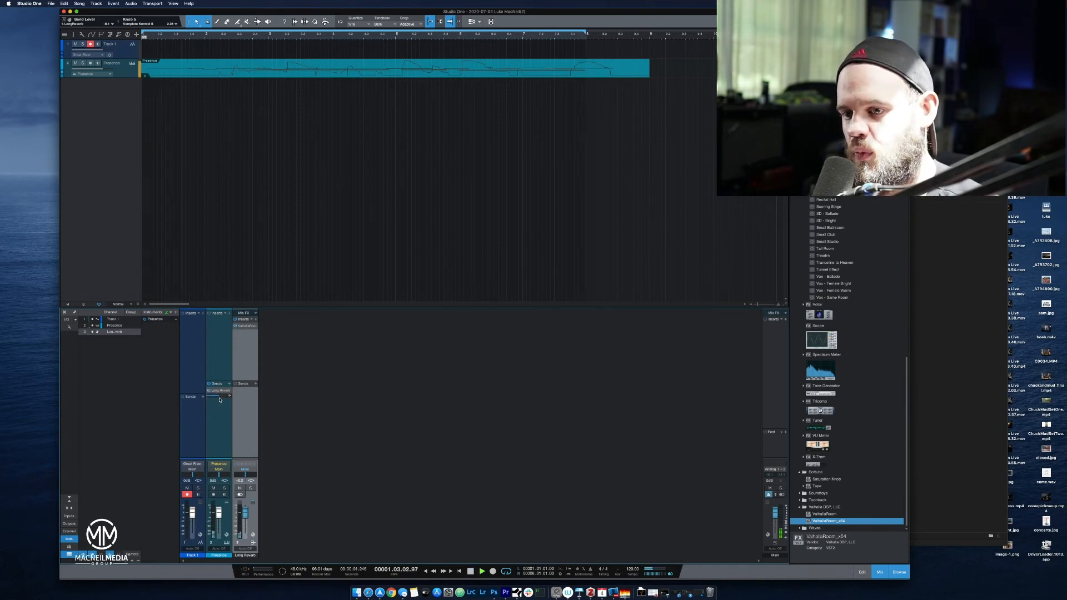
pyautogui.press('space')
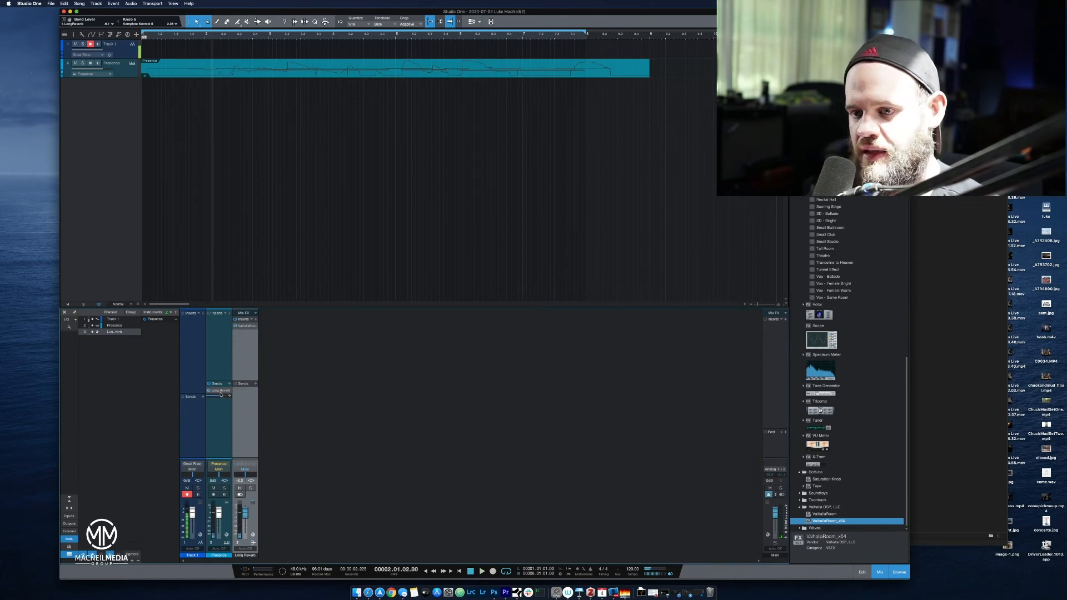
# Lower the Long Reverb bus fader while the piano loop plays, and stop playback.
pyautogui.click(221, 397)
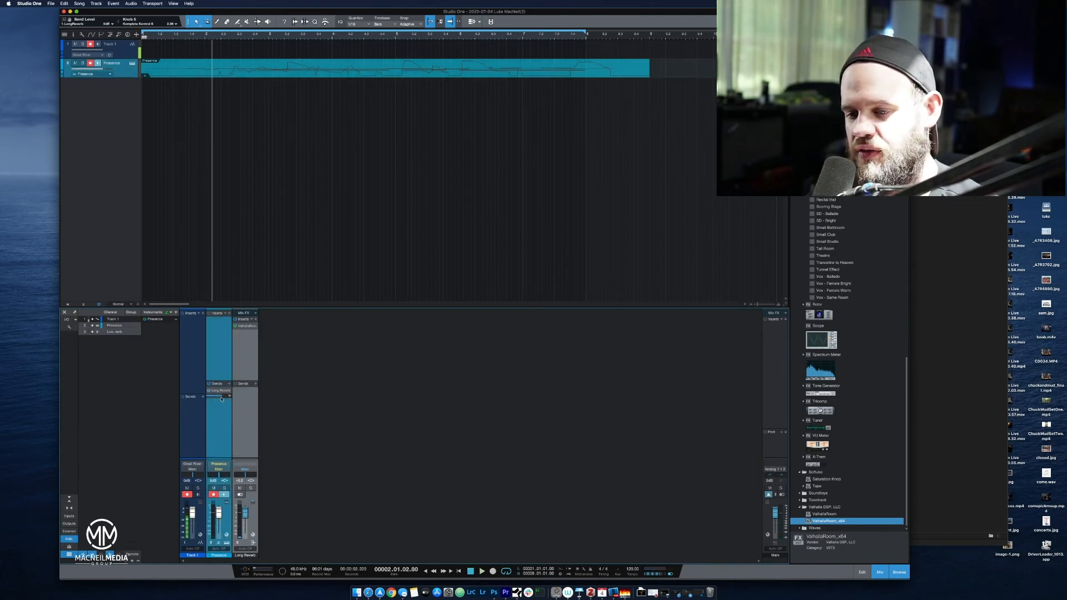
pyautogui.click(247, 364)
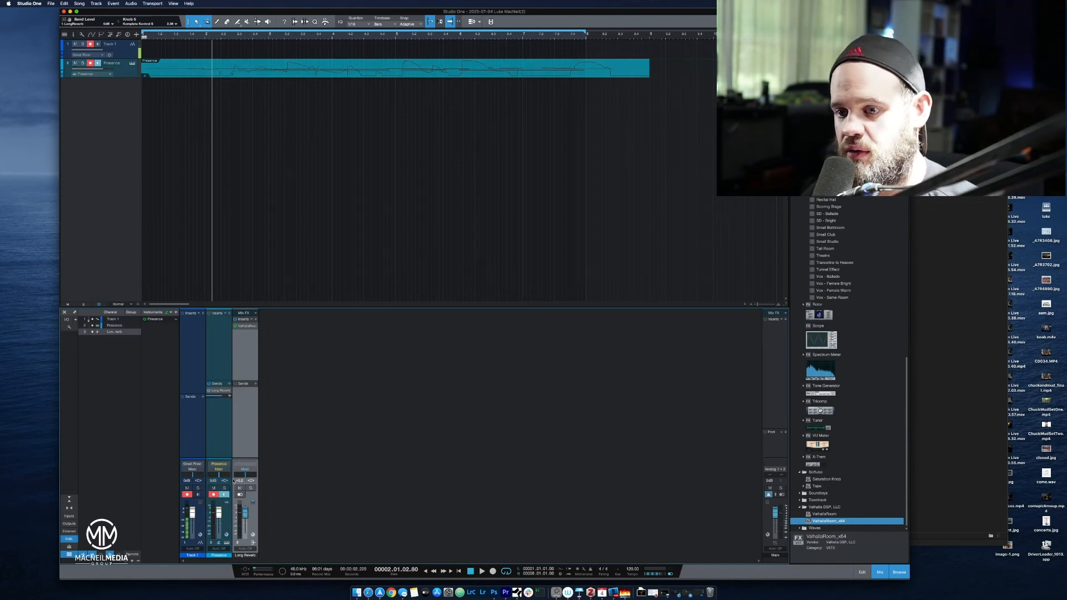
pyautogui.moveTo(223, 398)
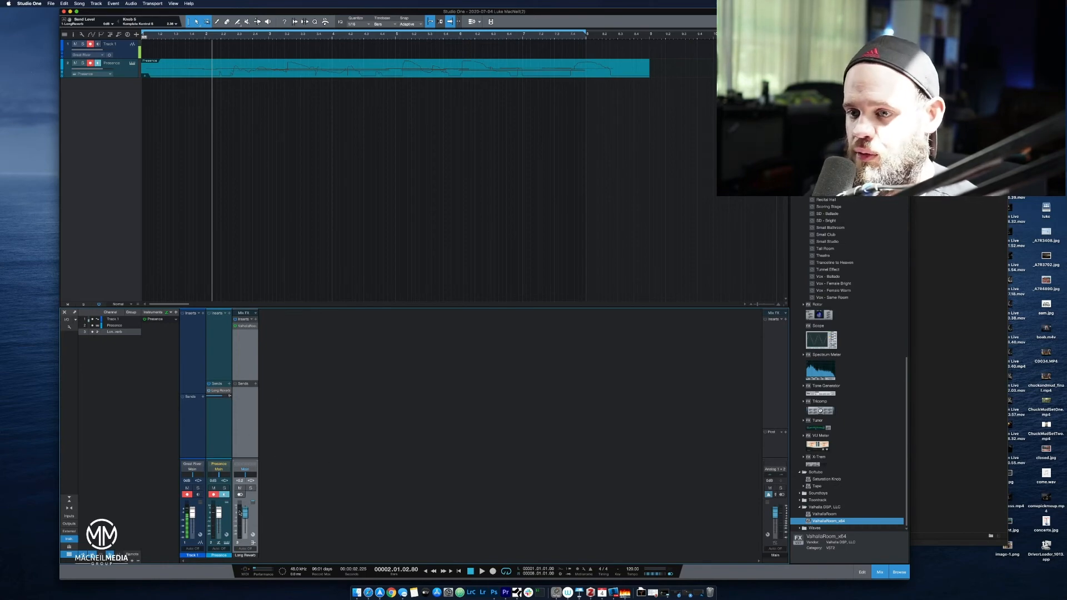
pyautogui.press('space')
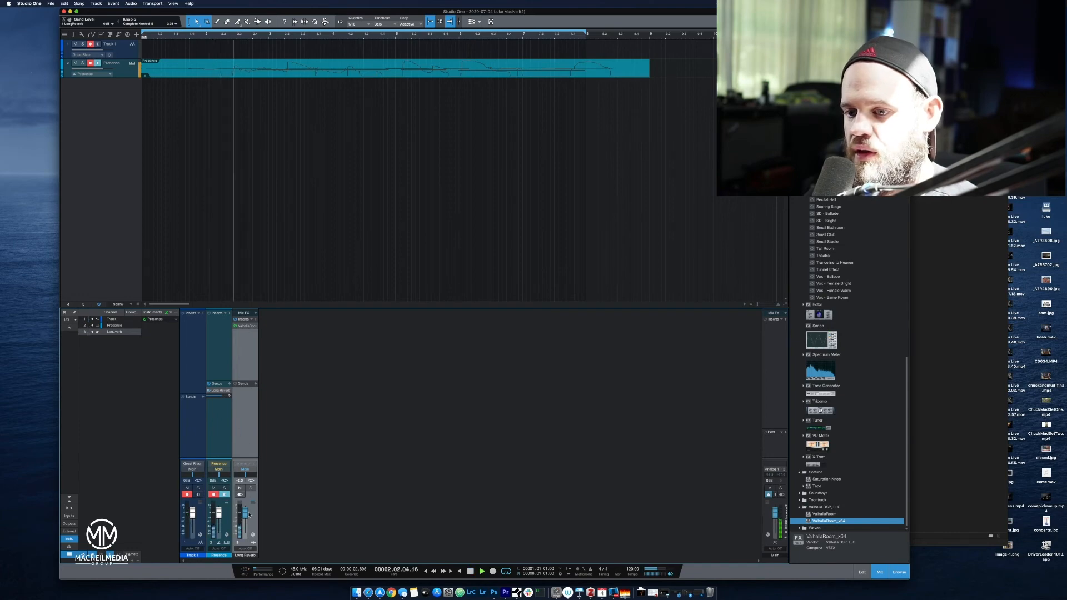
pyautogui.moveTo(245, 511); pyautogui.dragTo(251, 528)
pyautogui.press('space')
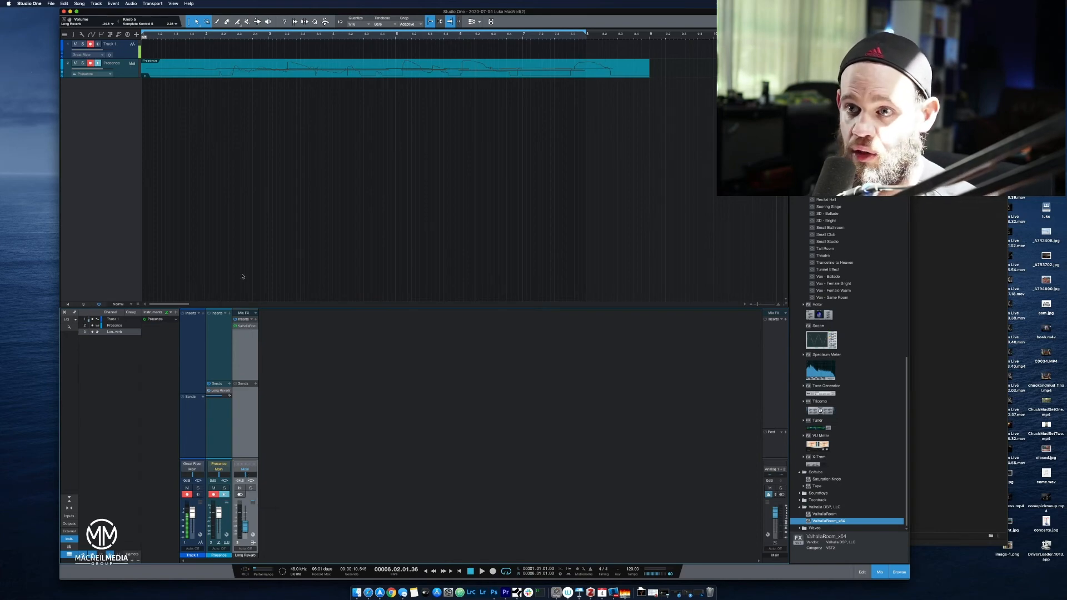
# Record a vocal take on Track 1 from bar 1 over the piano loop, and return the playhead to the start.
pyautogui.click(470, 571)
pyautogui.click(470, 571)
pyautogui.click(493, 572)
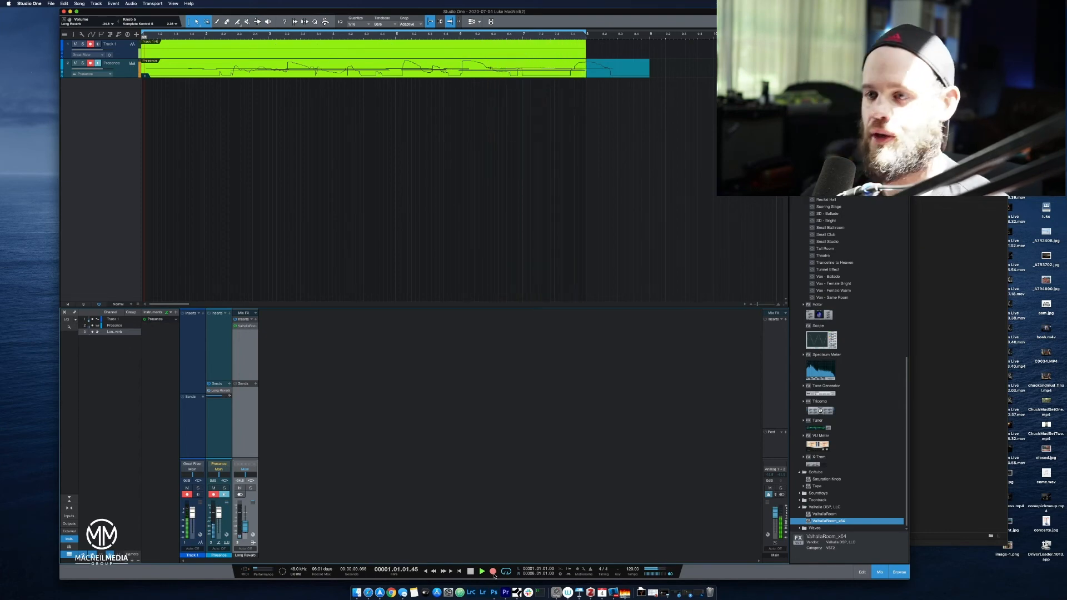
pyautogui.press('space')
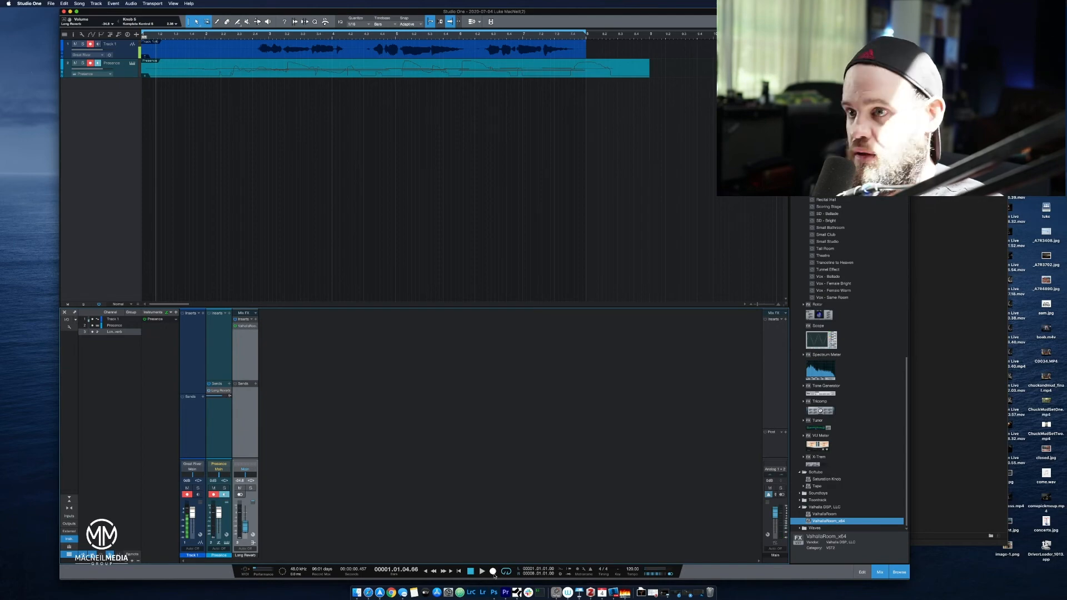
pyautogui.press('Home')
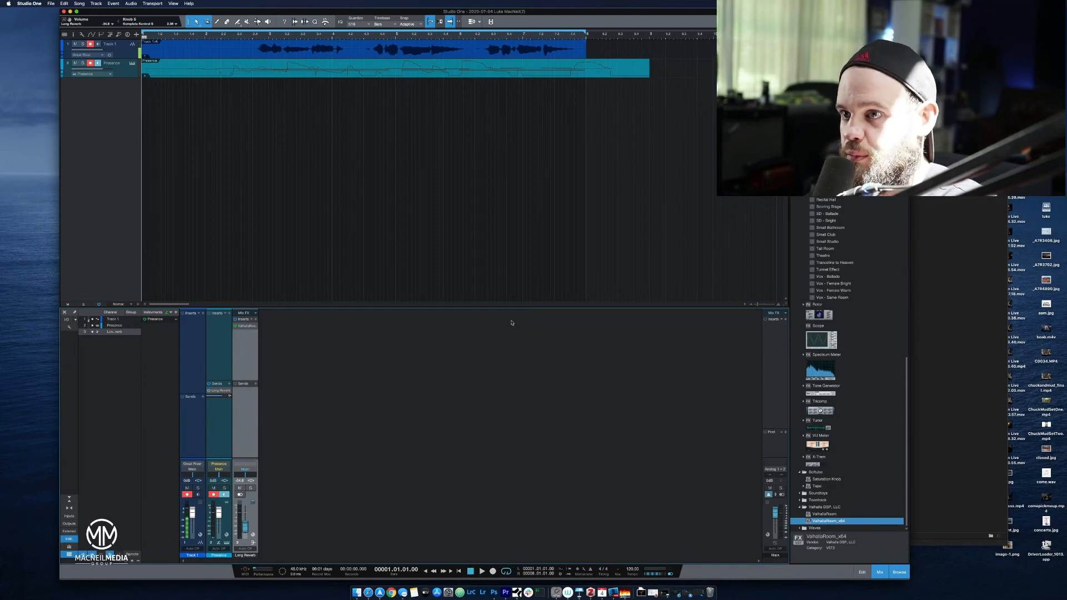
# Lower the recorded vocal clip's volume slightly and rename Track 1 as Vocal.
pyautogui.click(362, 49)
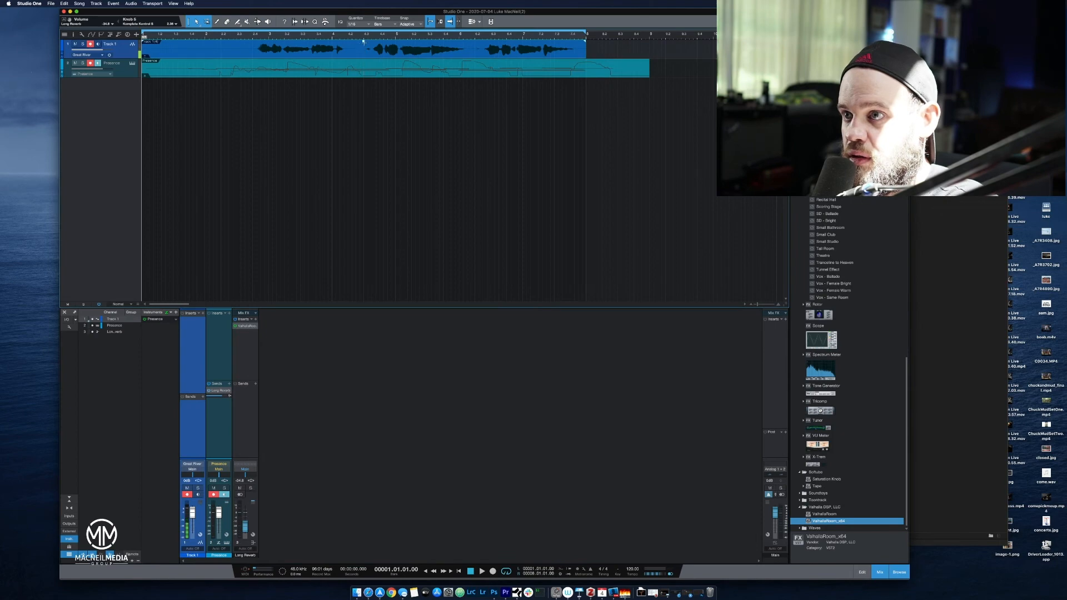
pyautogui.moveTo(364, 43); pyautogui.dragTo(364, 46)
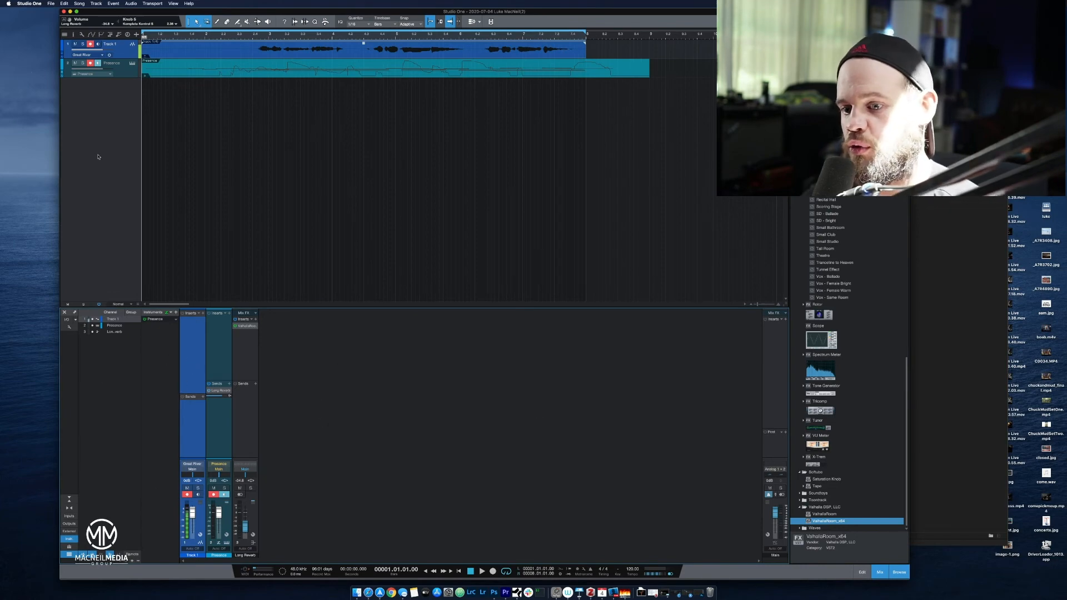
pyautogui.doubleClick(196, 555)
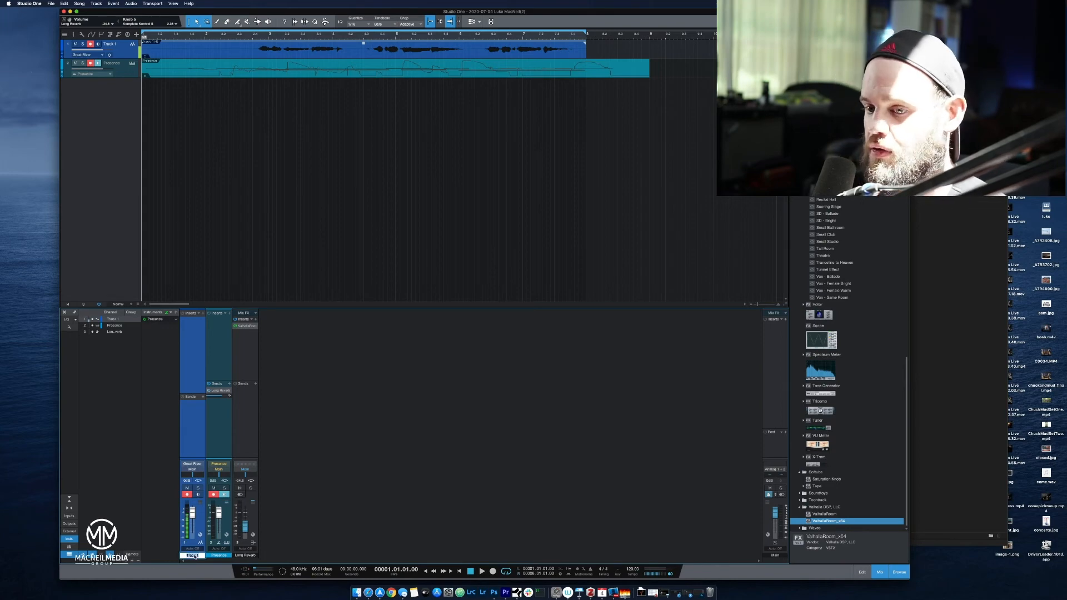
pyautogui.write('Vocal')
pyautogui.press('Return')
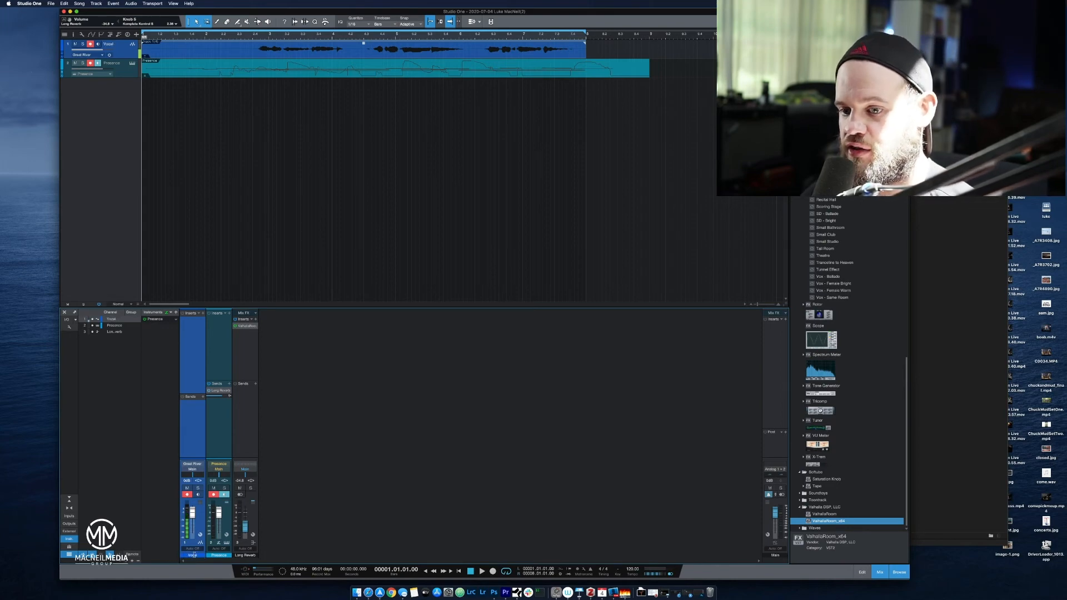
# Rename the Presence channel as Keyboard.
pyautogui.doubleClick(216, 555)
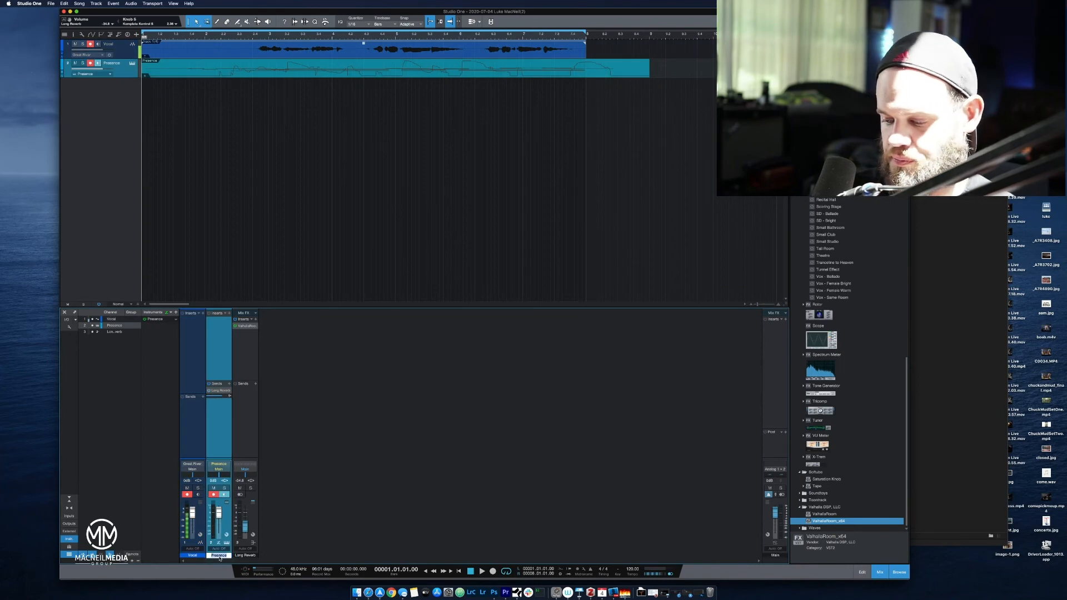
pyautogui.write('Keyboard')
pyautogui.press('Return')
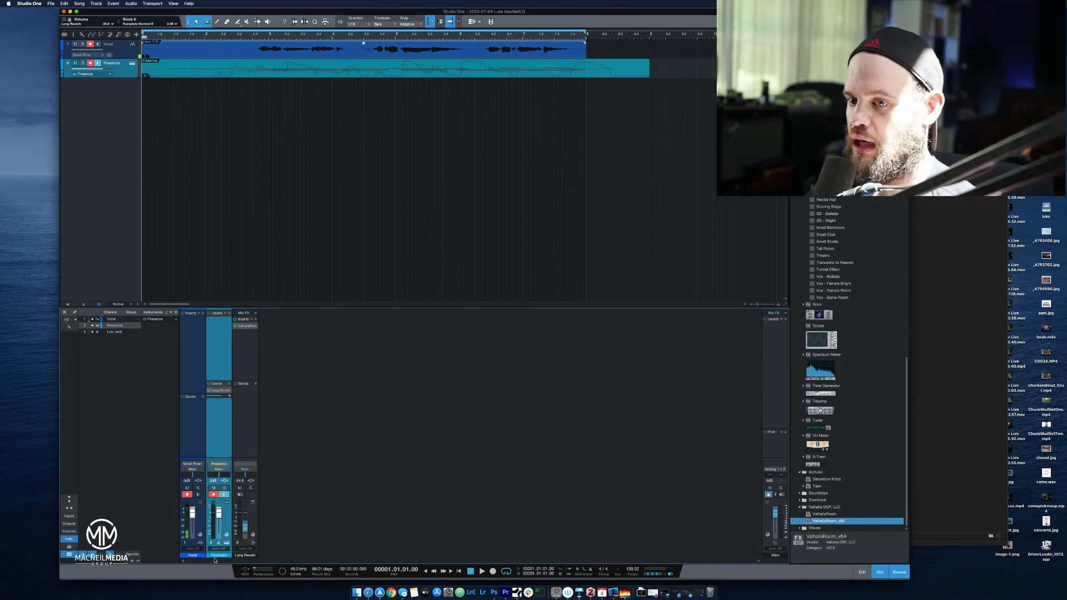
pyautogui.click(246, 435)
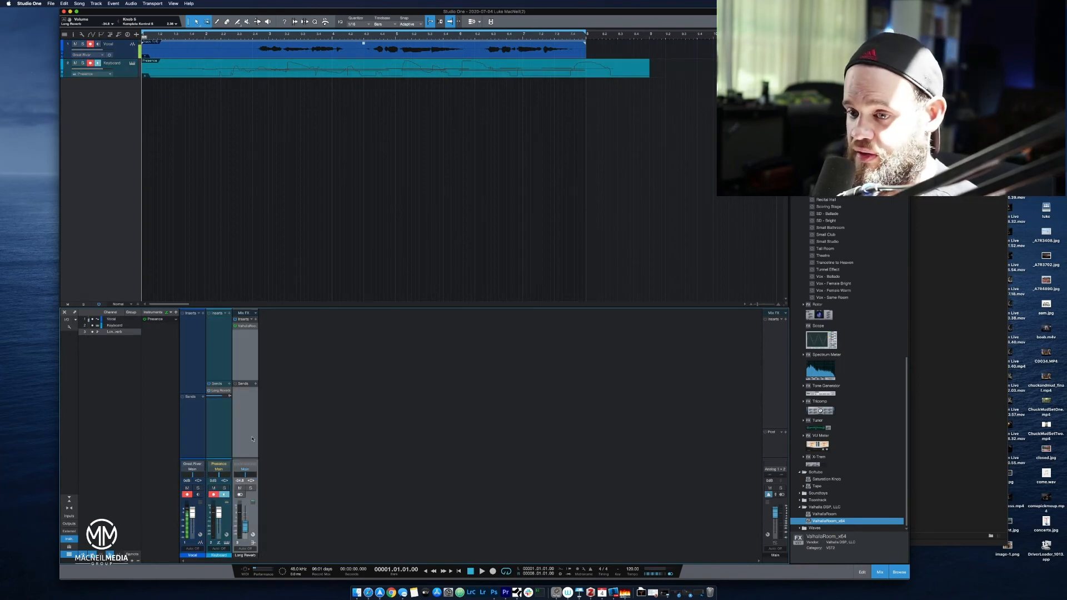
pyautogui.click(218, 431)
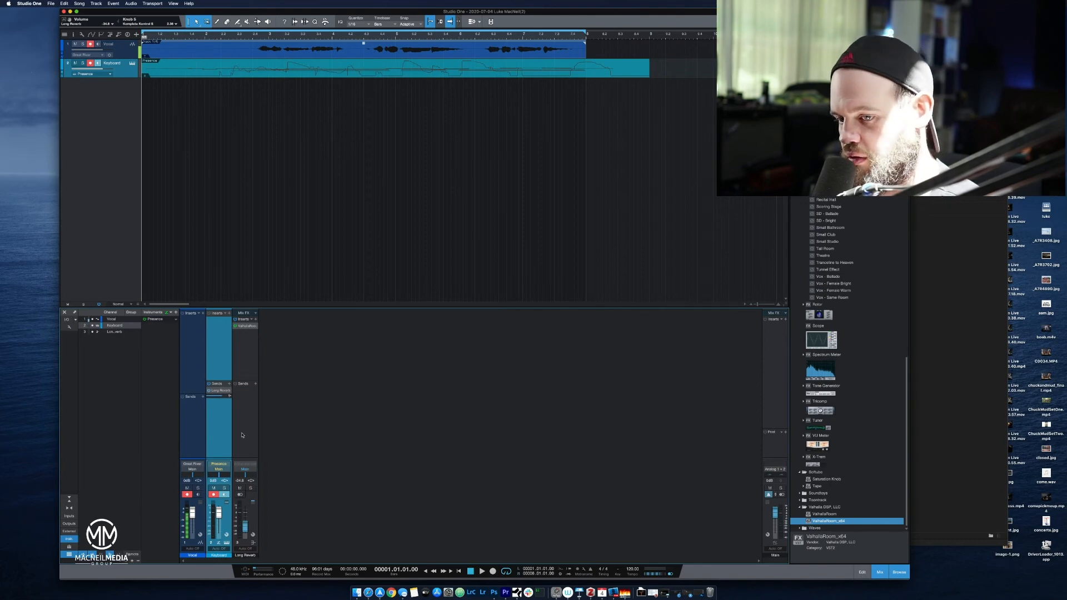
pyautogui.click(242, 435)
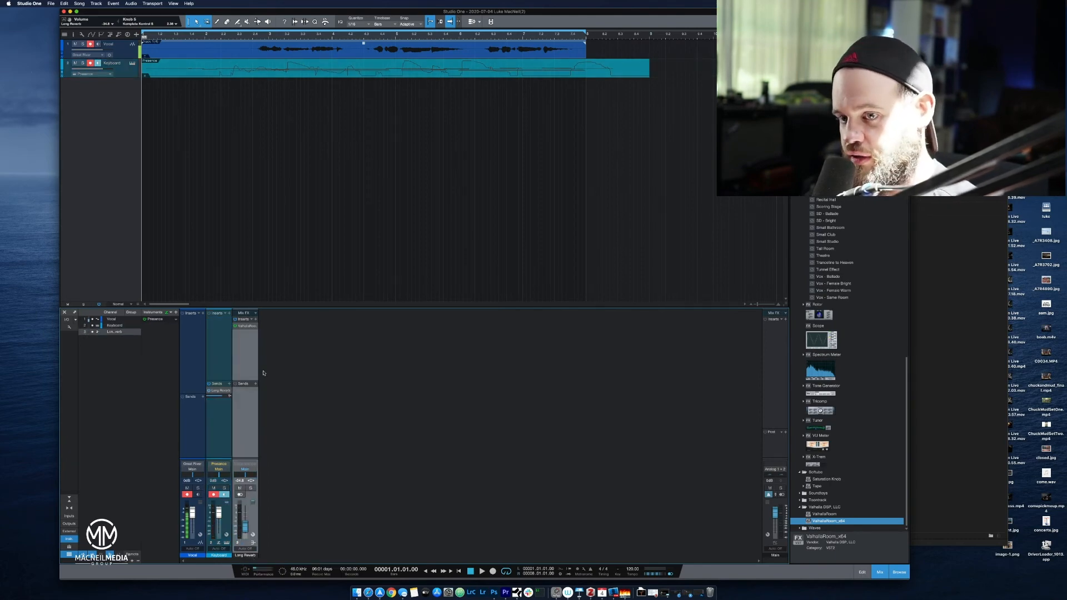
pyautogui.click(225, 428)
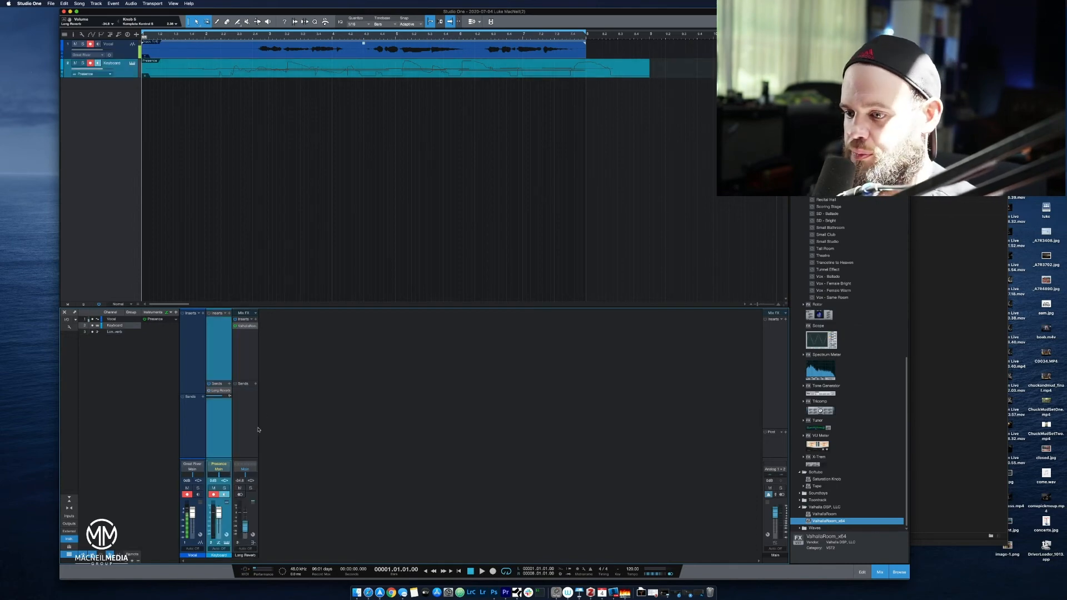
# Play the vocal and keyboard together from bar 1, raise the Long Reverb bus fader during playback, and stop.
pyautogui.press('space')
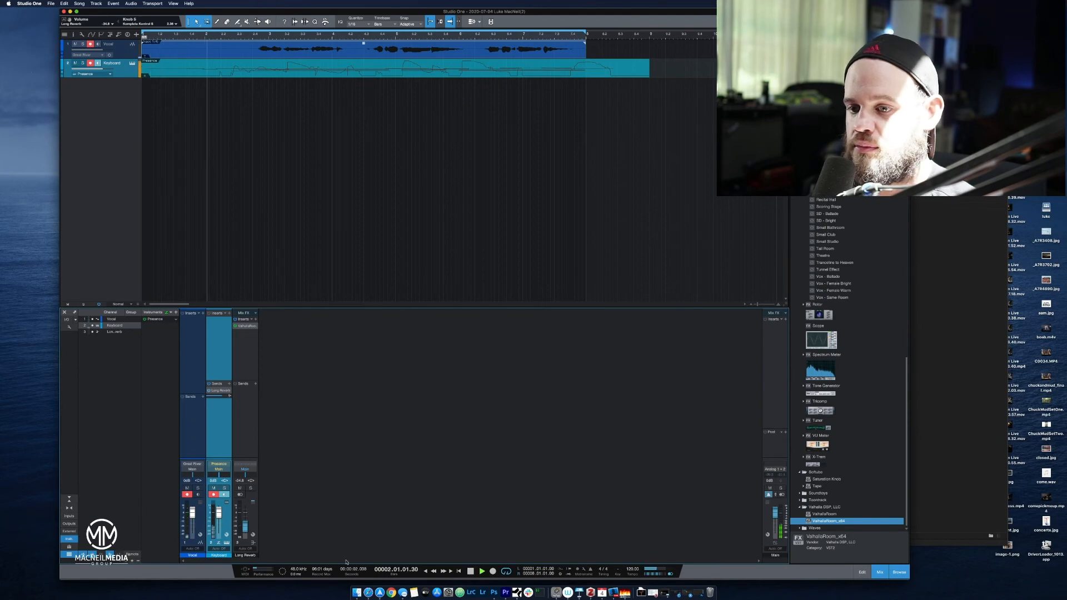
pyautogui.moveTo(244, 537); pyautogui.dragTo(248, 525)
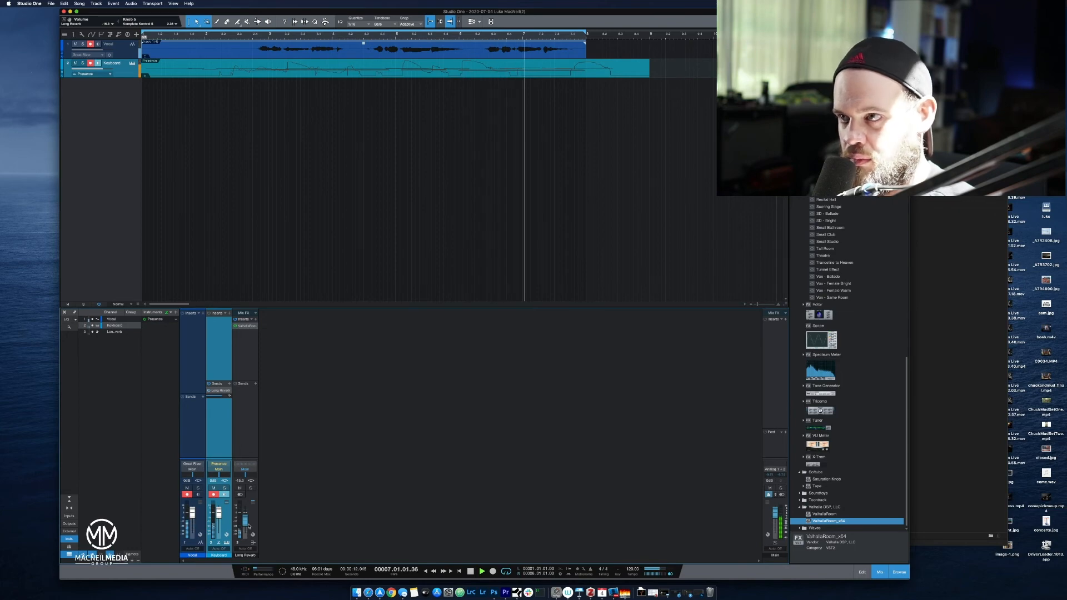
pyautogui.press('space')
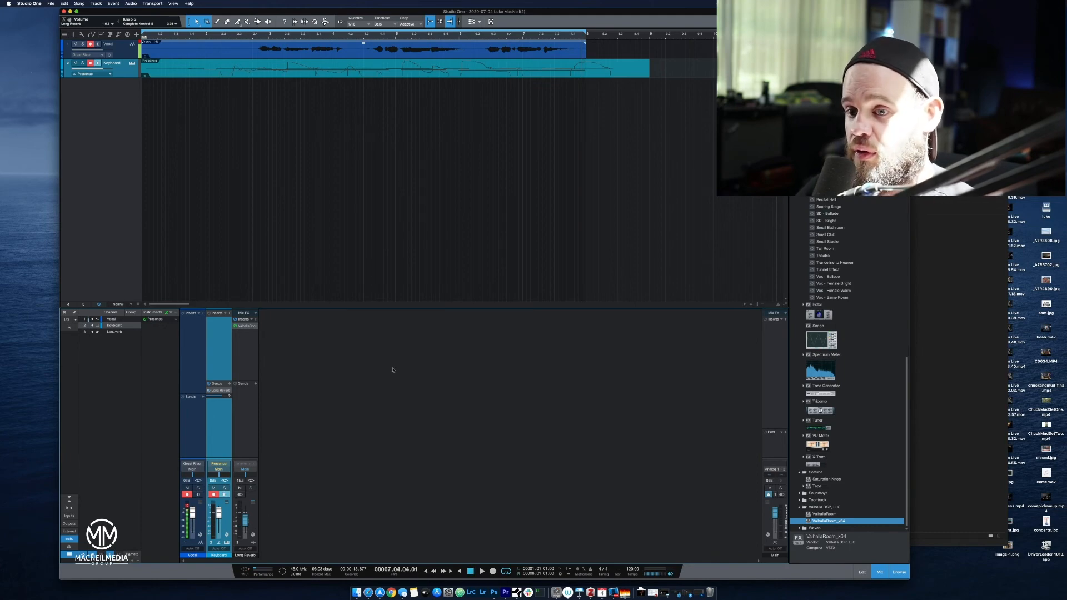
# Add a send to Long Reverb on the Vocal channel and adjust its send level.
pyautogui.click(203, 398)
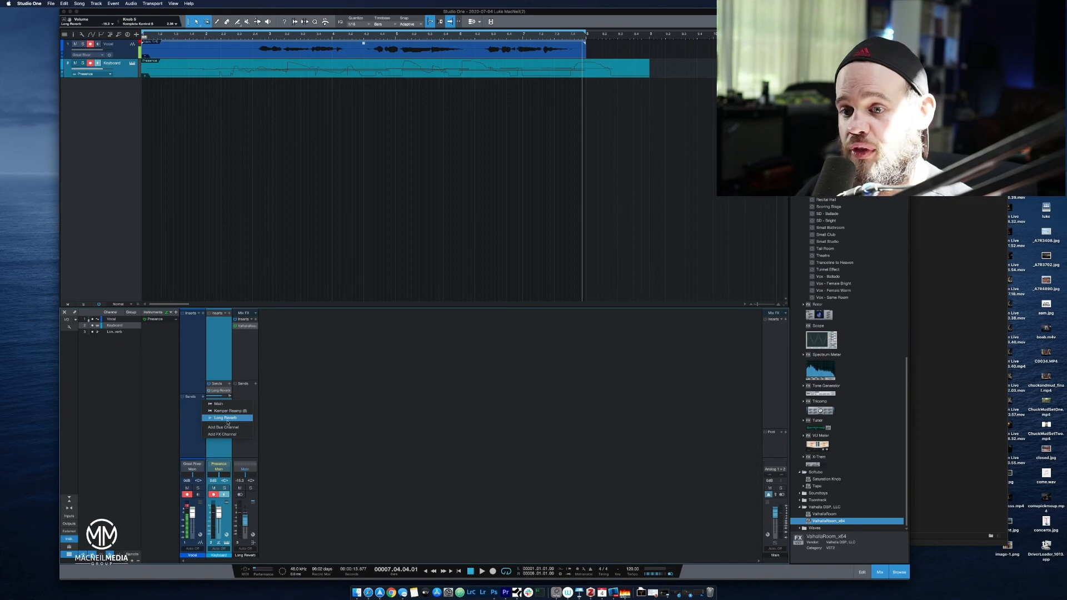
pyautogui.click(226, 420)
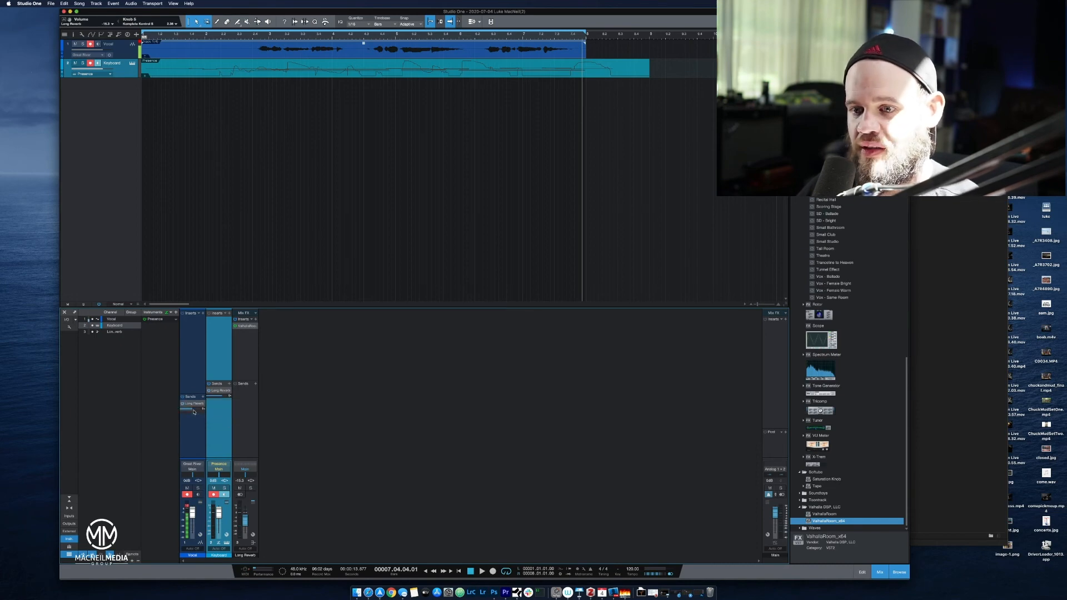
pyautogui.keyDown('super'); pyautogui.click(194, 410); pyautogui.keyUp('super')
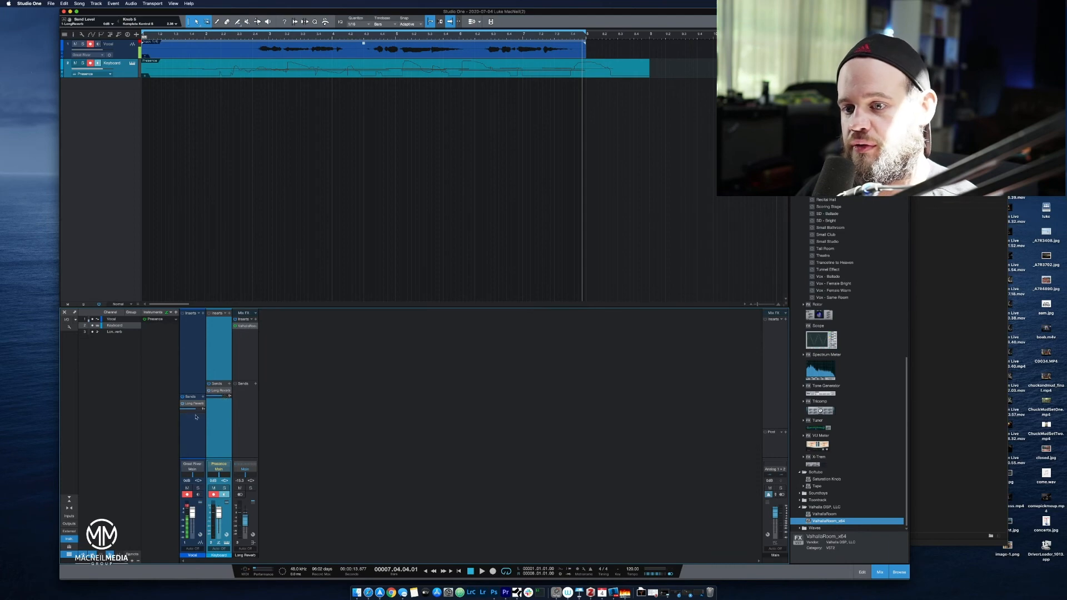
pyautogui.click(246, 370)
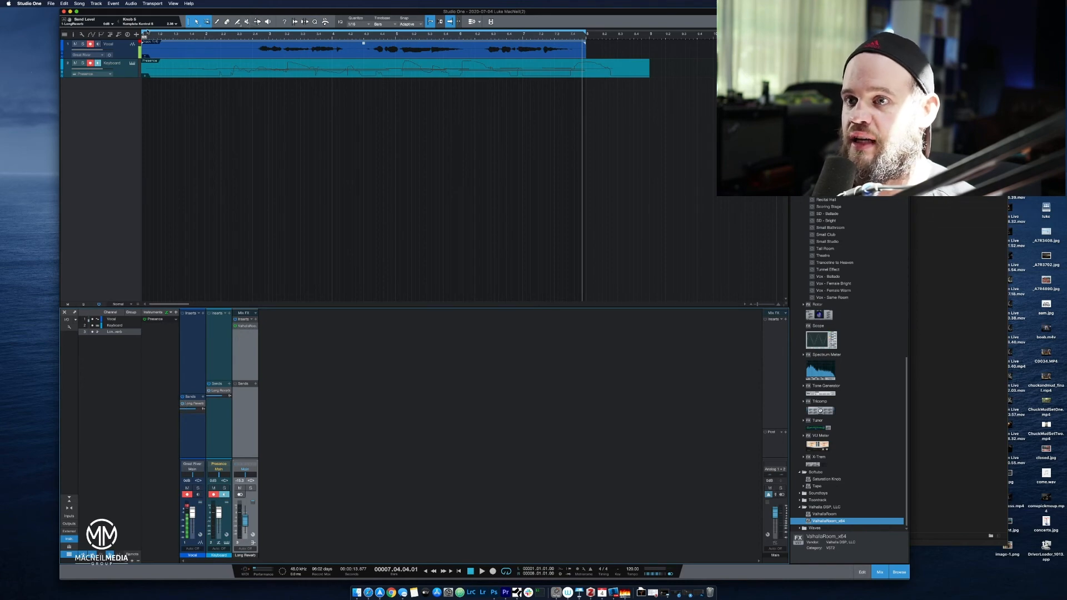
# Move the loop start to bar 2, play the song from there, and stop playback.
pyautogui.moveTo(143, 34); pyautogui.dragTo(204, 44)
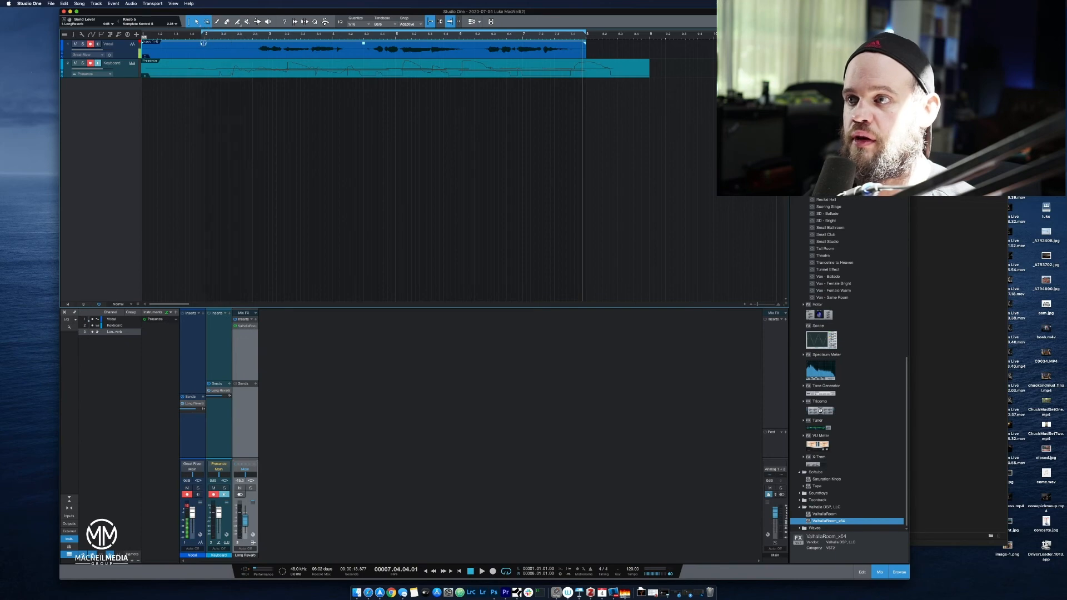
pyautogui.click(205, 37)
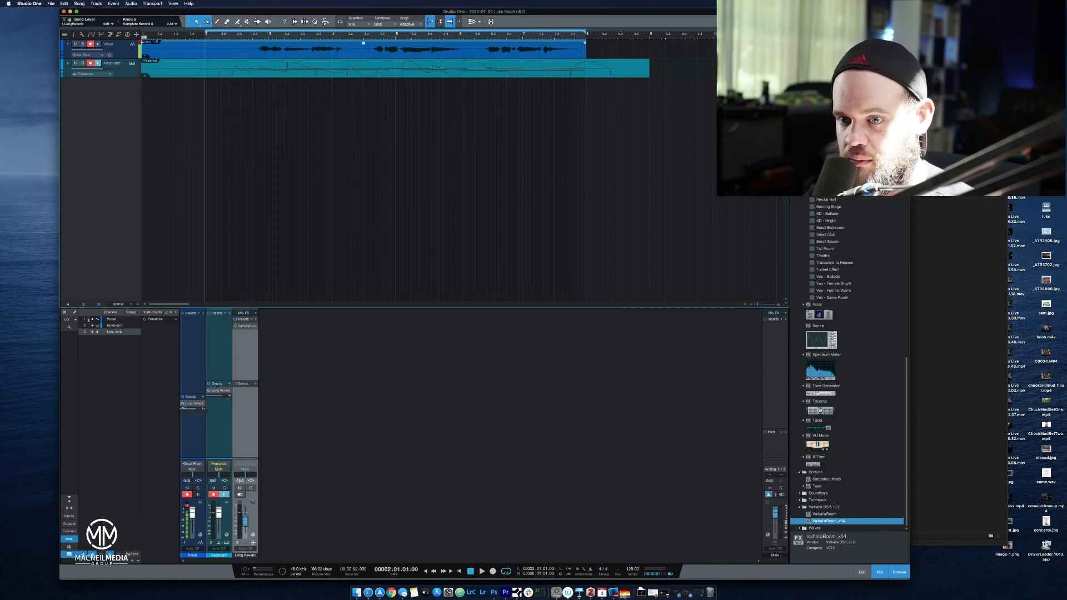
pyautogui.press('space')
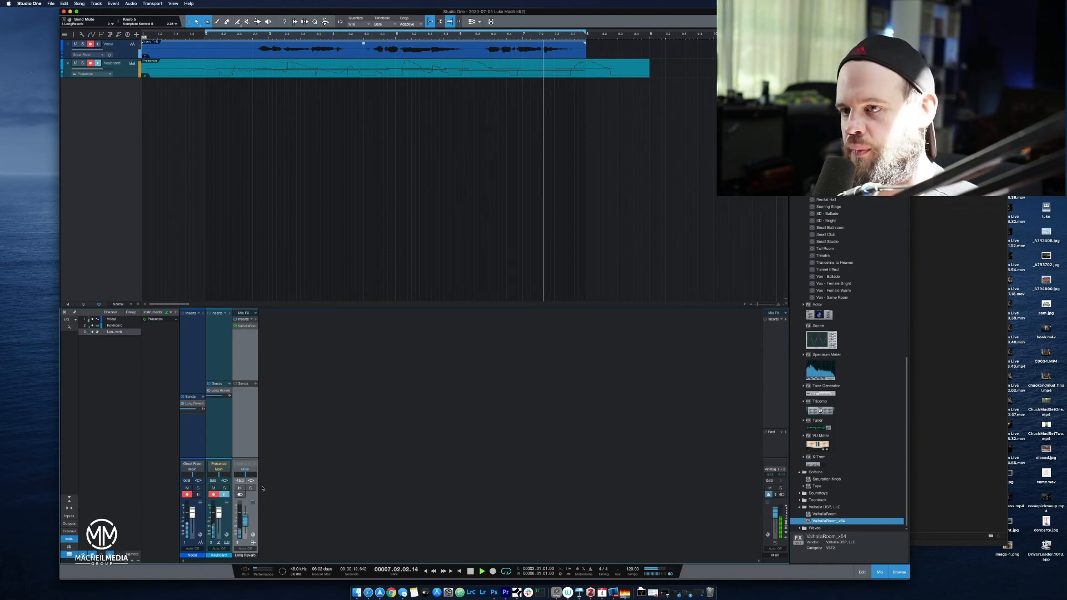
pyautogui.press('space')
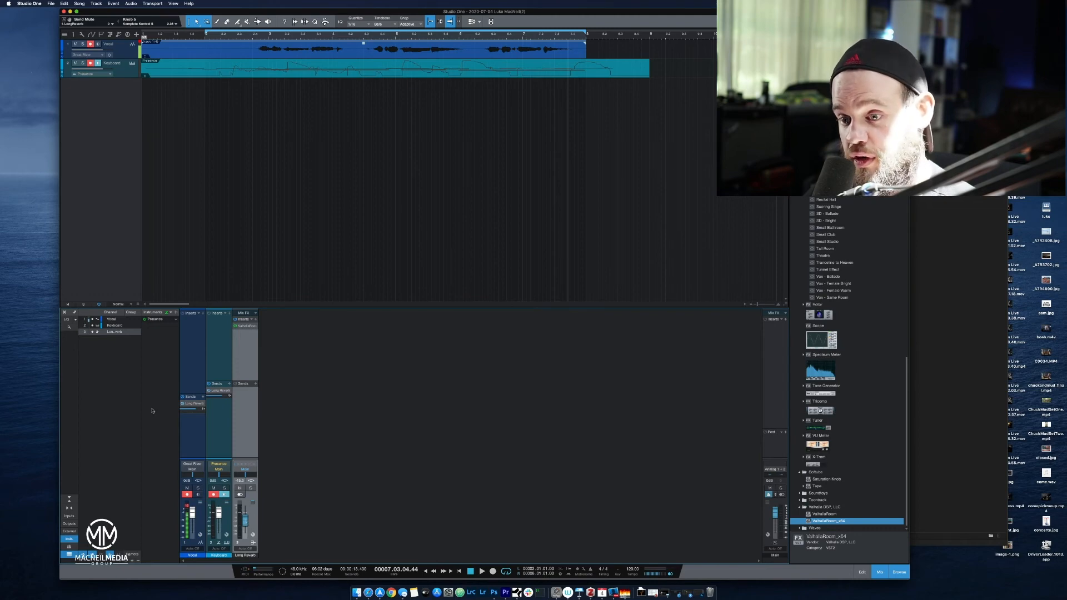
# Lower the Long Reverb bus fader fully, play from bar 1 while gradually raising it, and stop.
pyautogui.moveTo(246, 524); pyautogui.dragTo(246, 535)
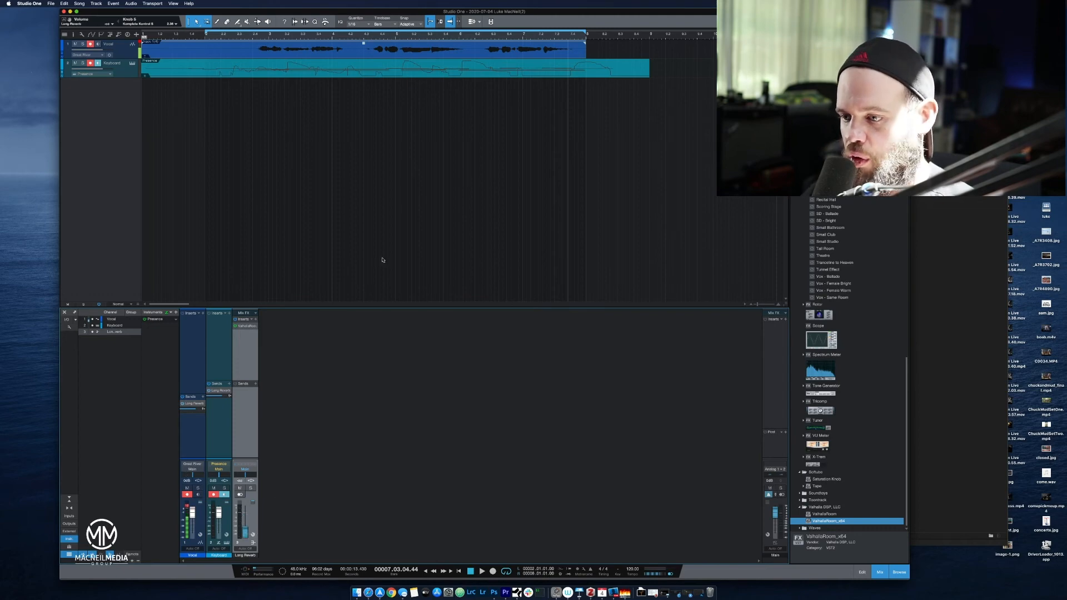
pyautogui.click(470, 571)
pyautogui.click(470, 572)
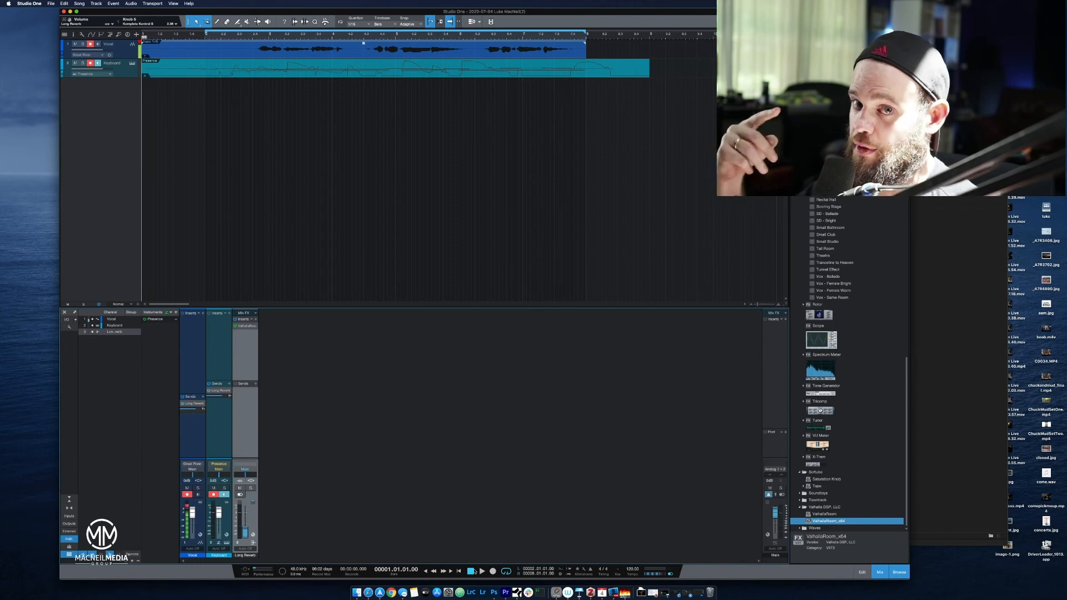
pyautogui.press('space')
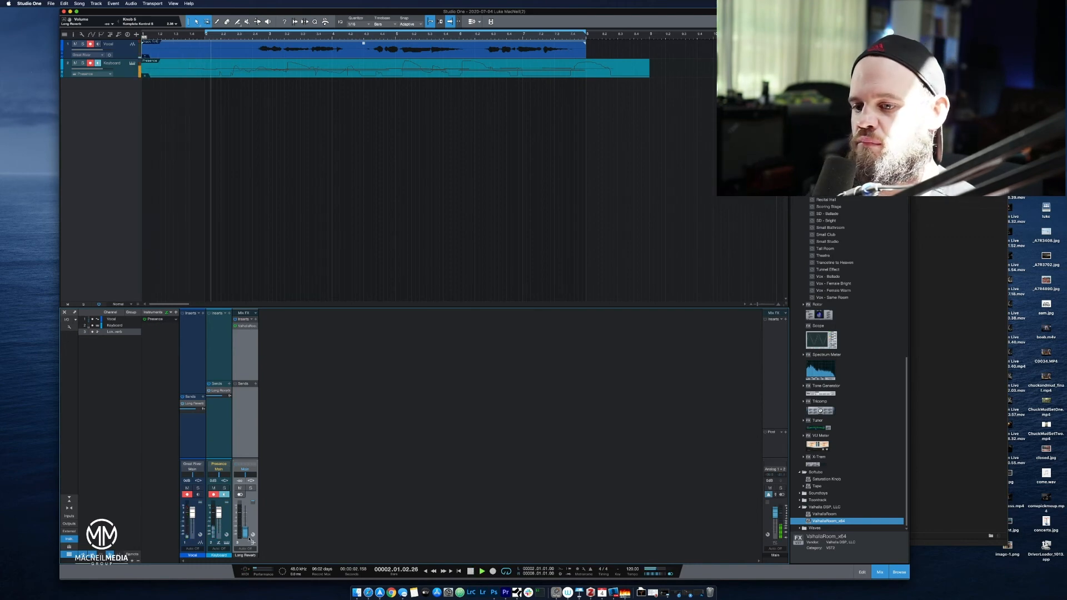
pyautogui.moveTo(245, 534); pyautogui.dragTo(261, 525)
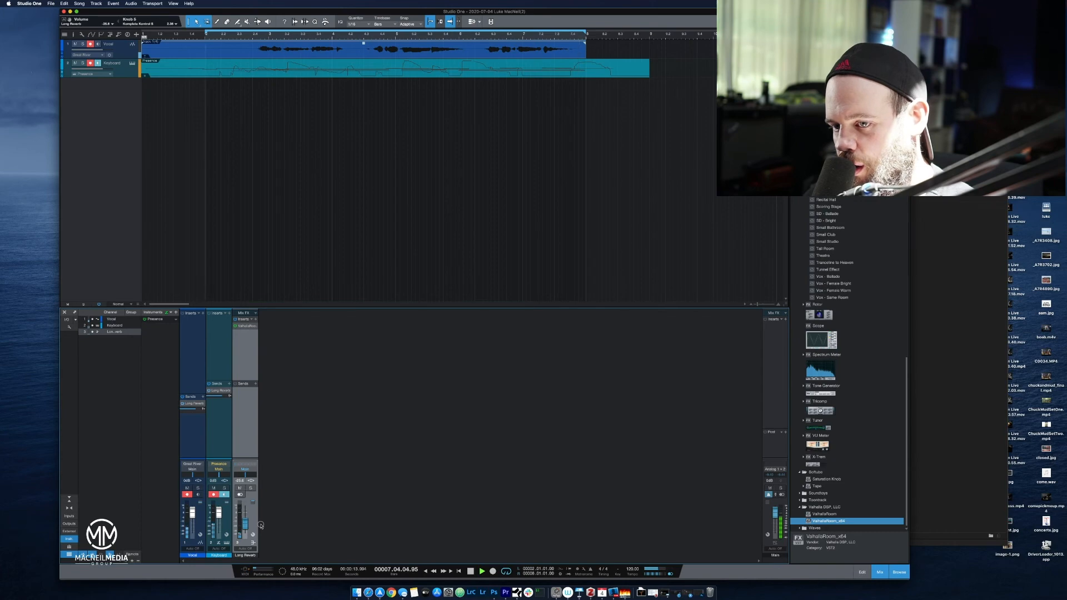
pyautogui.moveTo(261, 525); pyautogui.dragTo(265, 522)
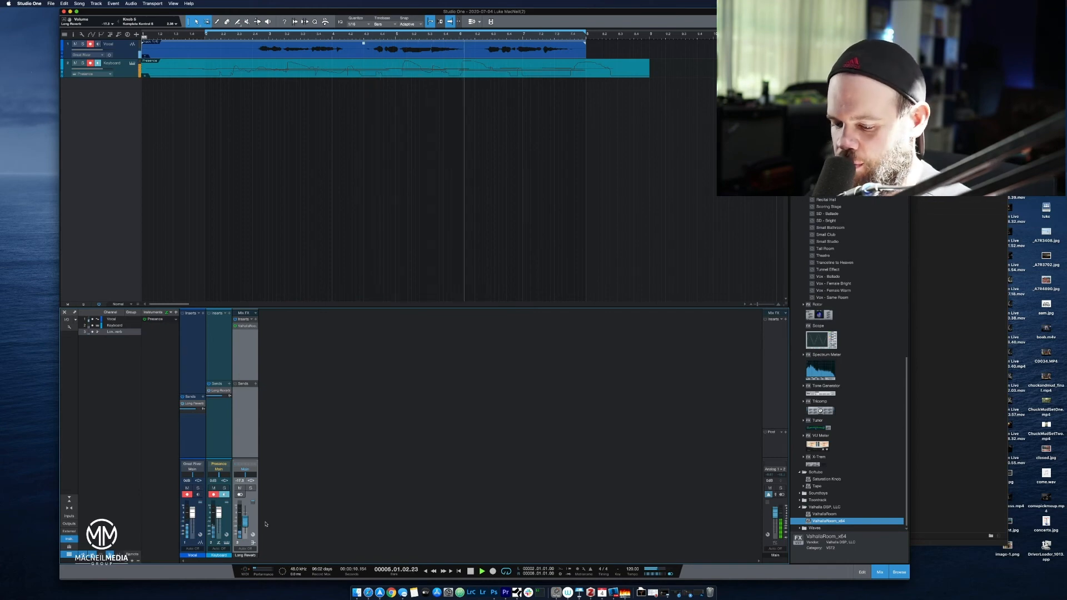
pyautogui.press('space')
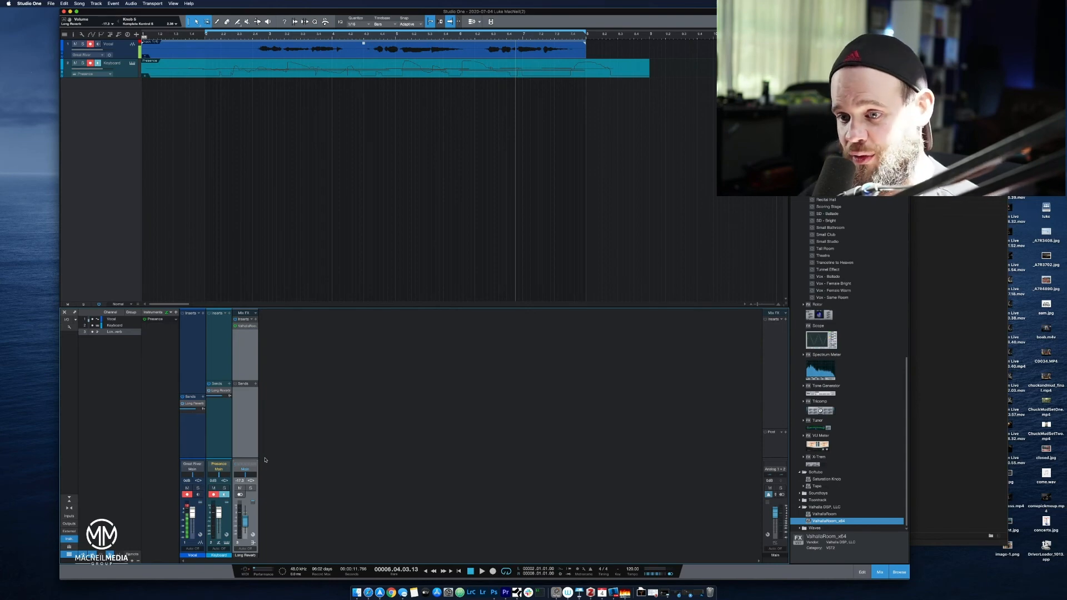
# Lower the Long Reverb bus volume slightly and play the song from the beginning.
pyautogui.click(240, 481)
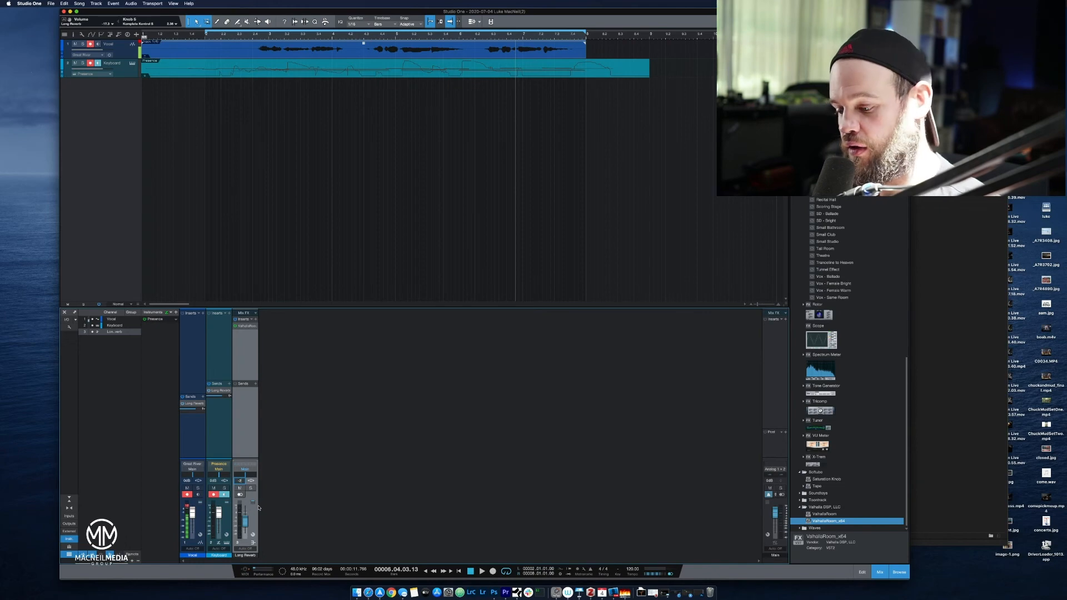
pyautogui.press('Return')
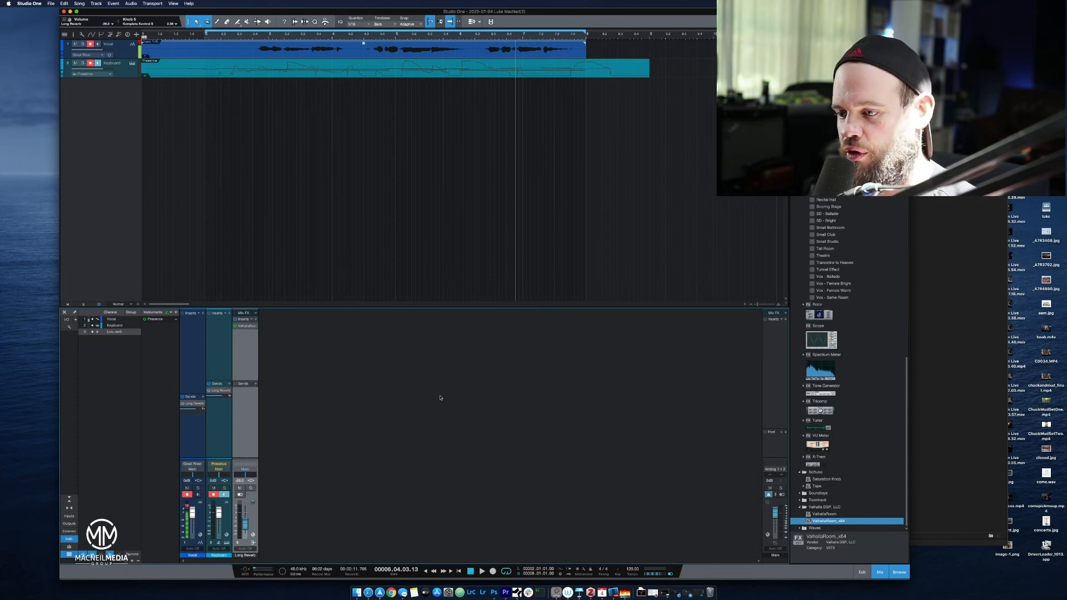
pyautogui.click(470, 571)
pyautogui.press('space')
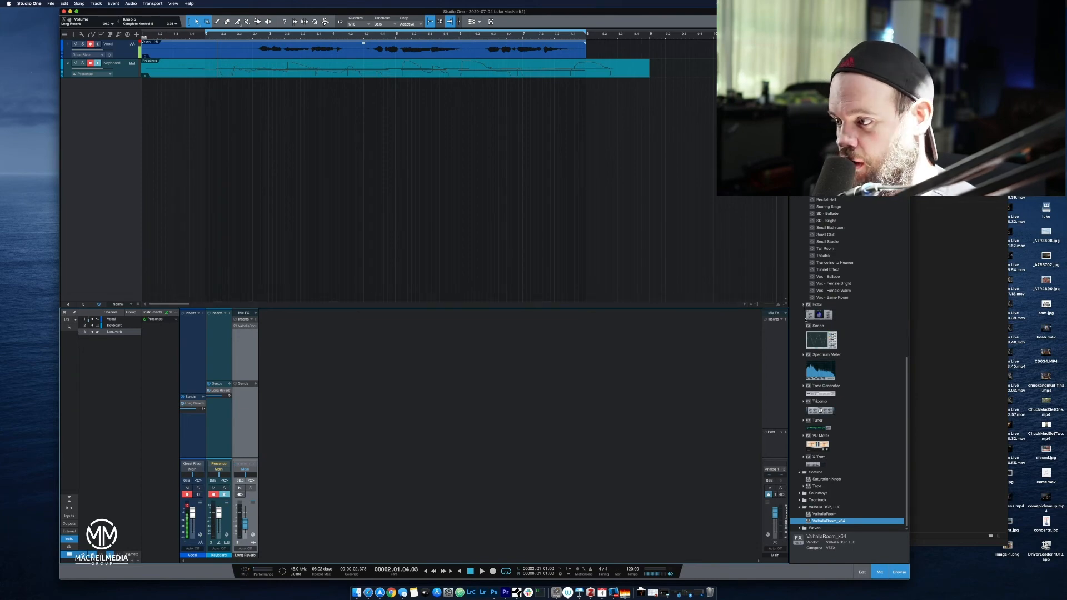
# Collapse the PreSonus, Softube and Valhalla DSP effect folders and expand the Waves folder.
pyautogui.scroll(15, 823, 476)
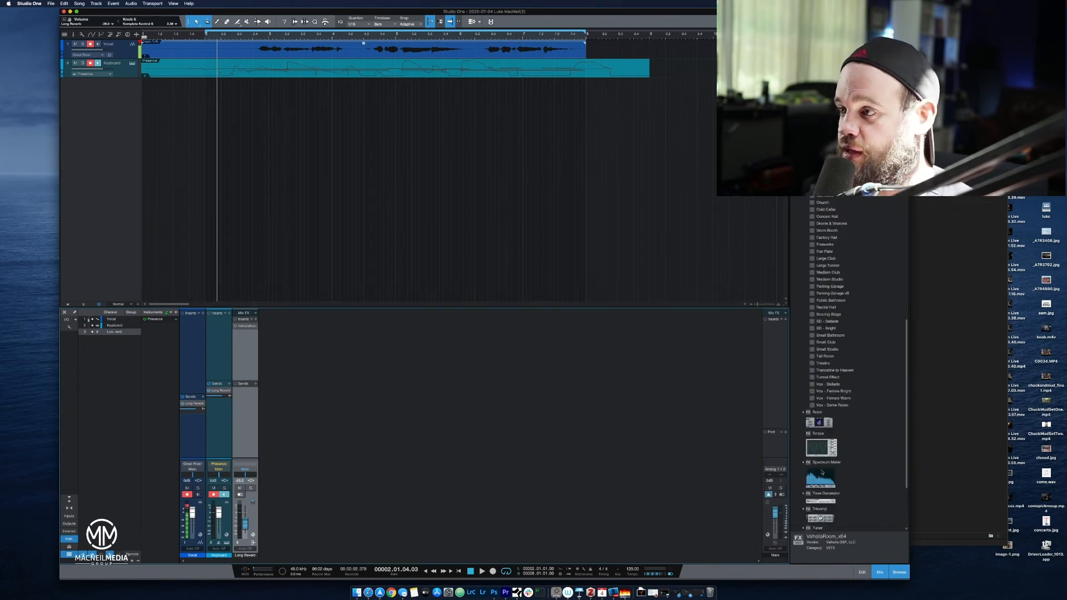
pyautogui.scroll(10, 829, 424)
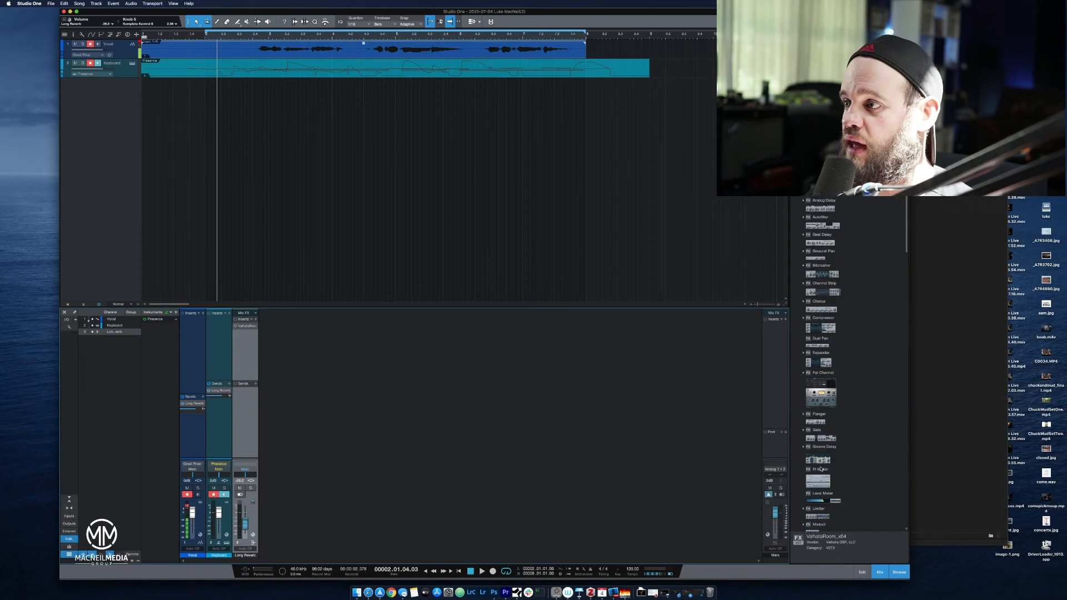
pyautogui.click(799, 224)
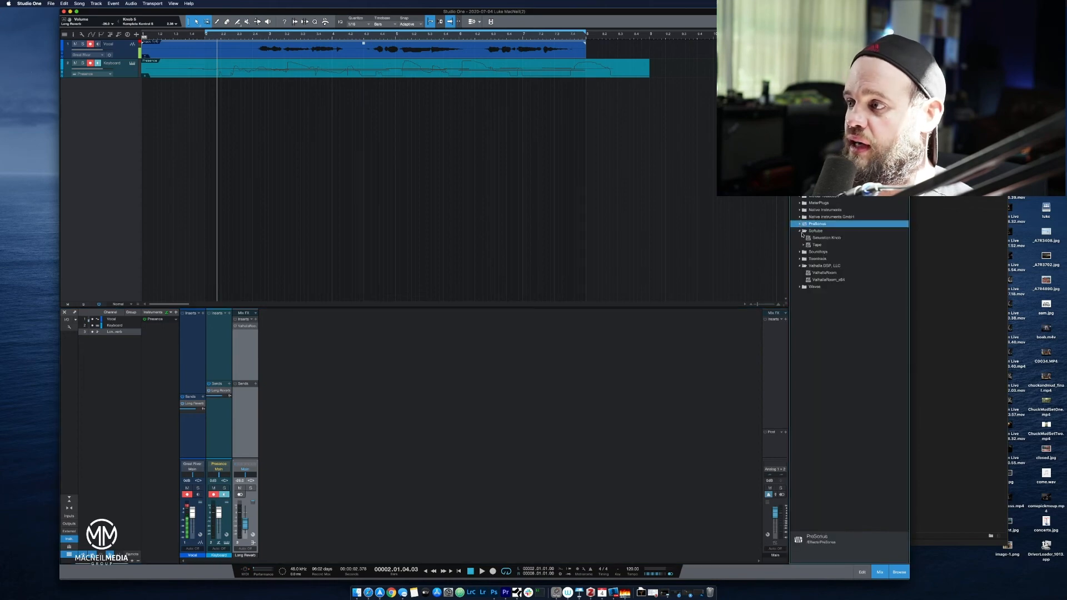
pyautogui.click(800, 232)
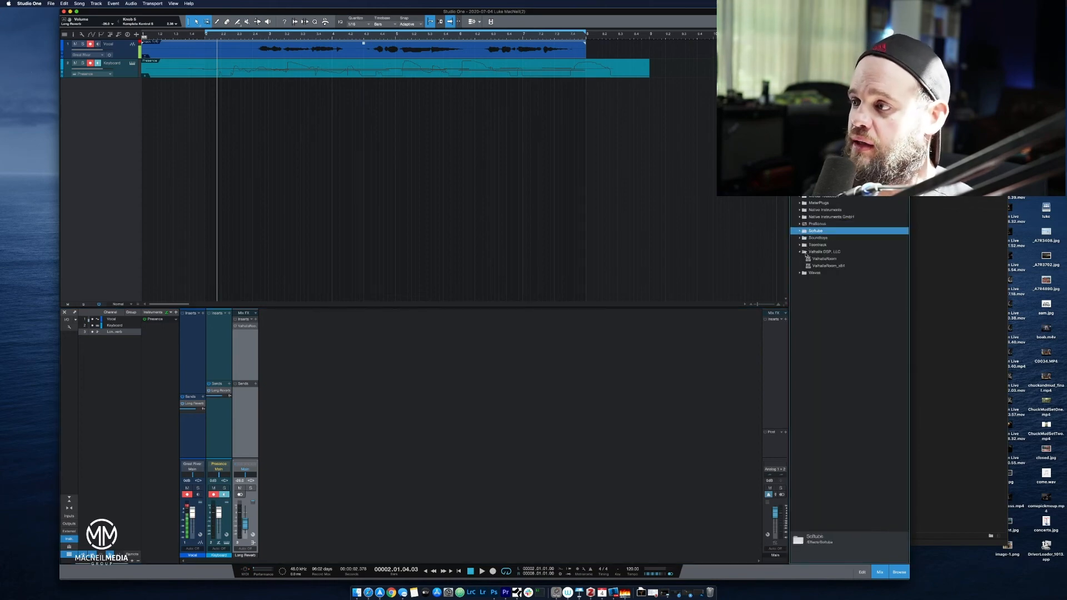
pyautogui.click(799, 252)
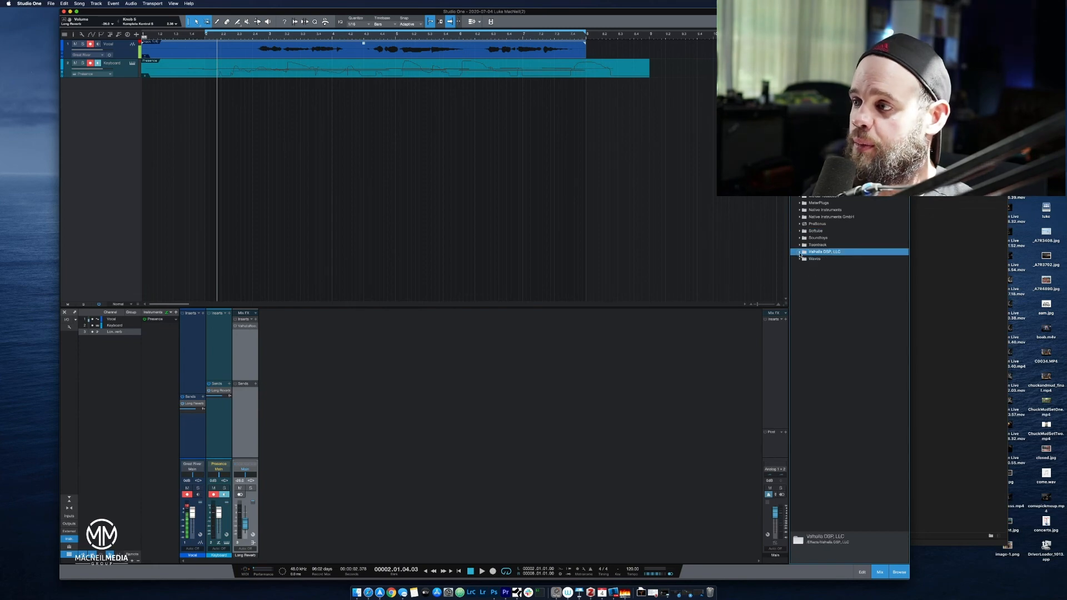
pyautogui.click(800, 259)
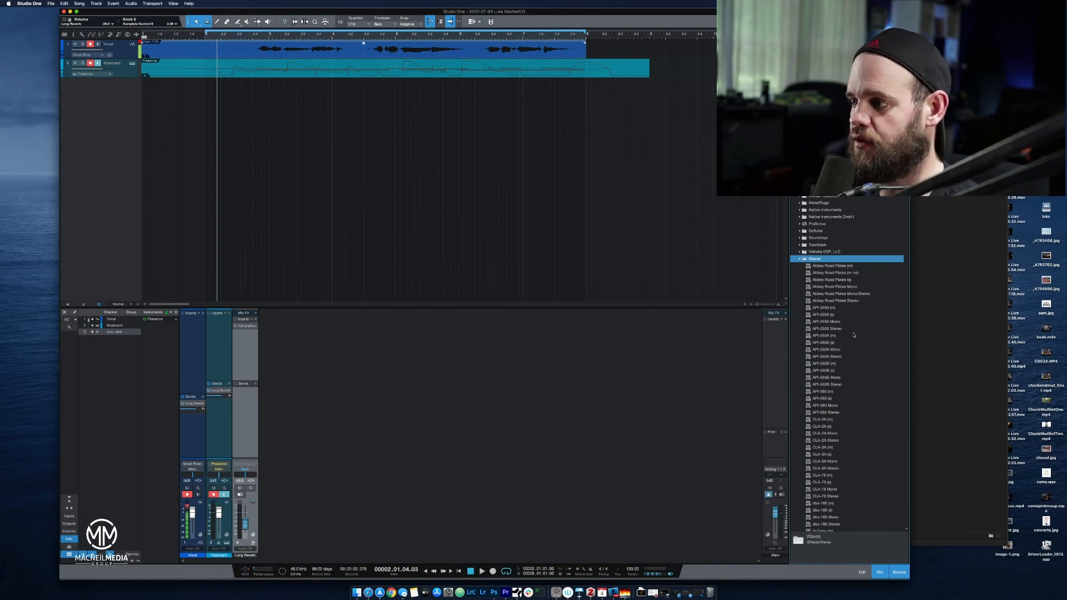
# Insert Abbey Road Plates (s) on the Long Reverb bus and move its plug-in window clear of the effects browser.
pyautogui.click(858, 269)
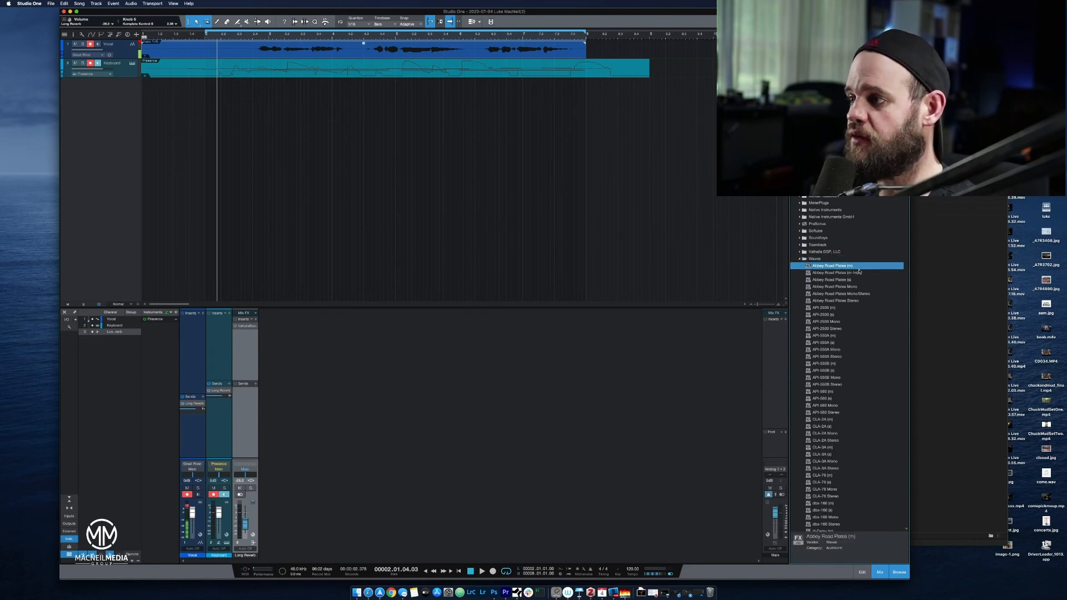
pyautogui.click(860, 273)
pyautogui.click(863, 279)
pyautogui.moveTo(862, 282); pyautogui.dragTo(241, 350)
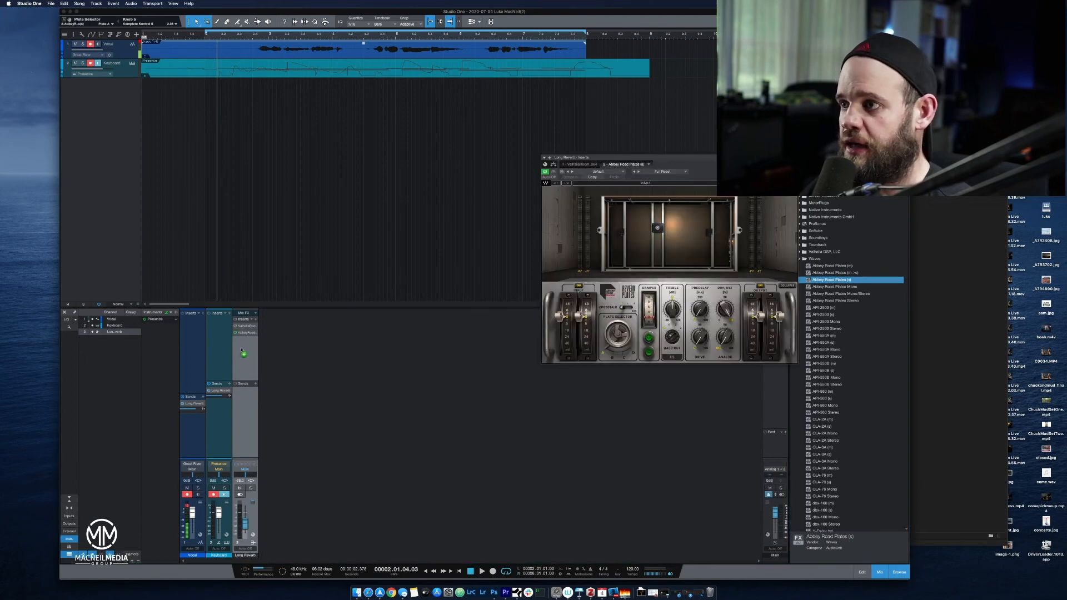
pyautogui.moveTo(690, 156); pyautogui.dragTo(532, 144)
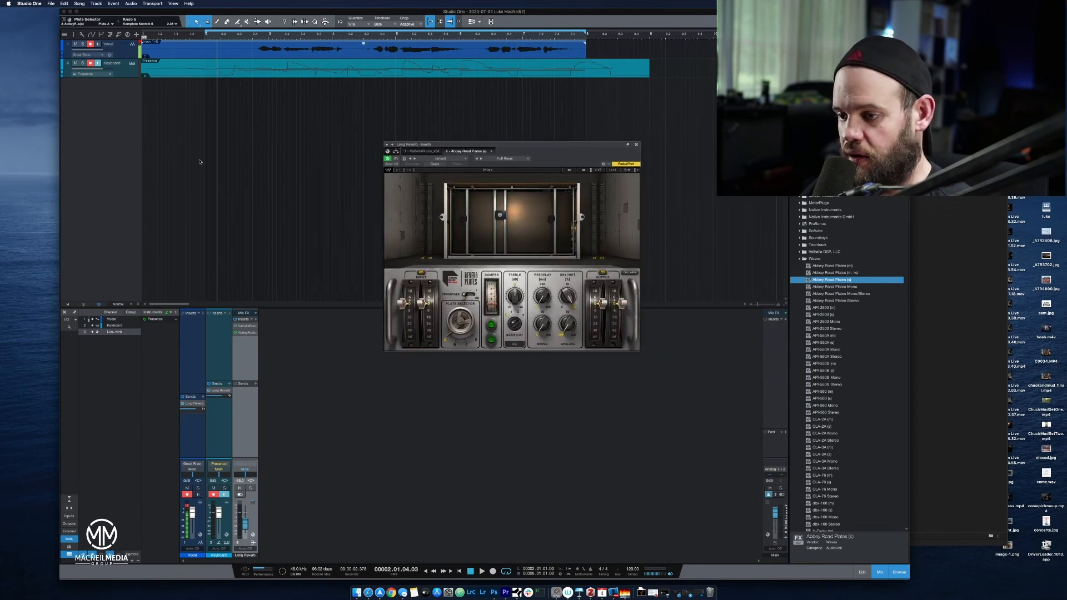
# Play from bar 1, raise the Long Reverb fader and the plate reverb's Analog amount during playback, and stop.
pyautogui.click(472, 572)
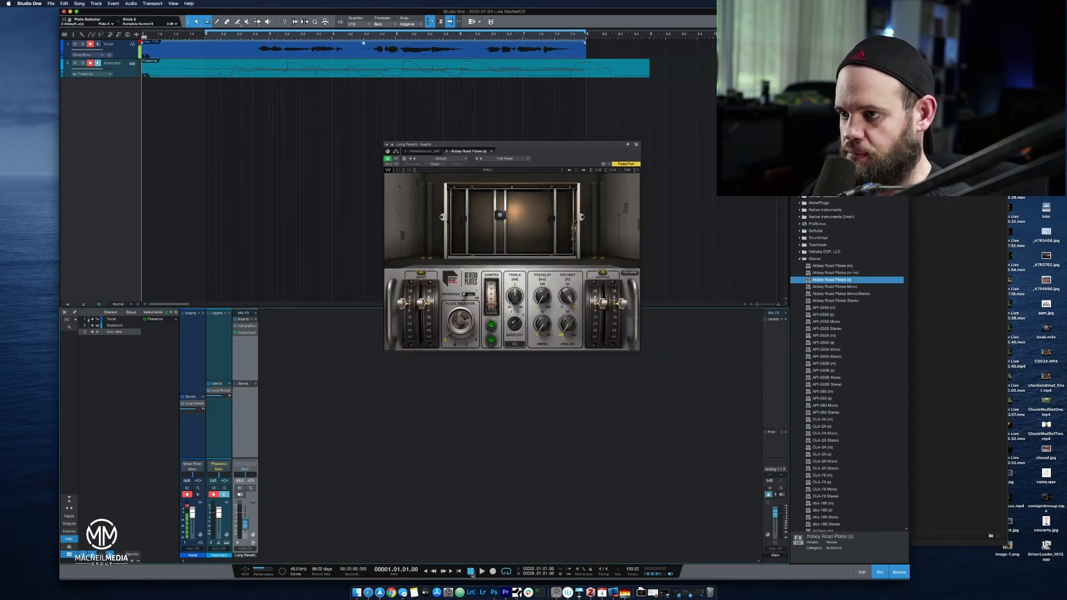
pyautogui.click(479, 573)
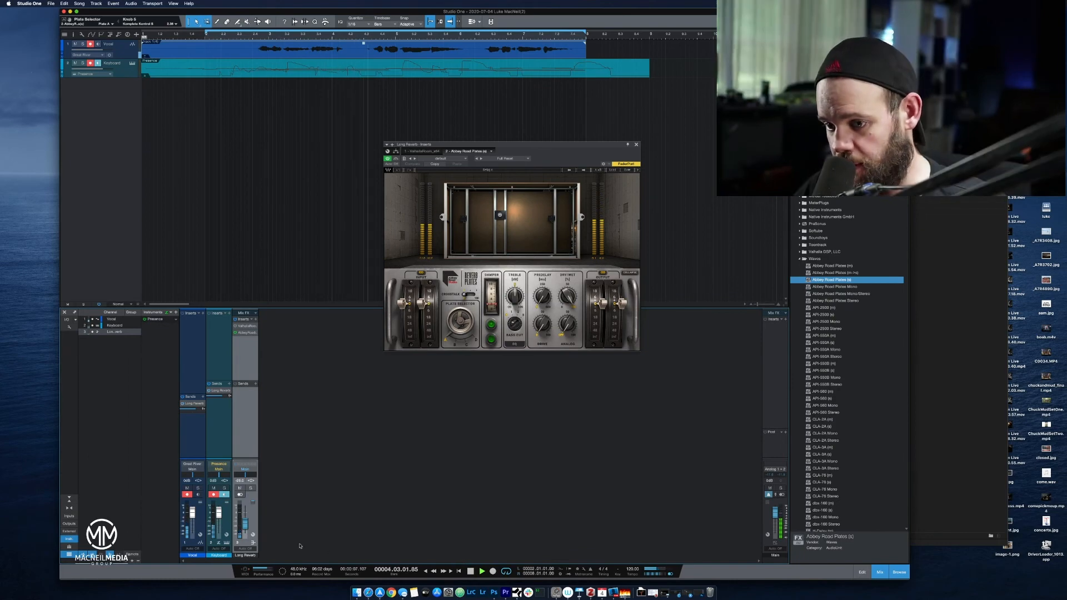
pyautogui.moveTo(240, 534); pyautogui.dragTo(250, 523)
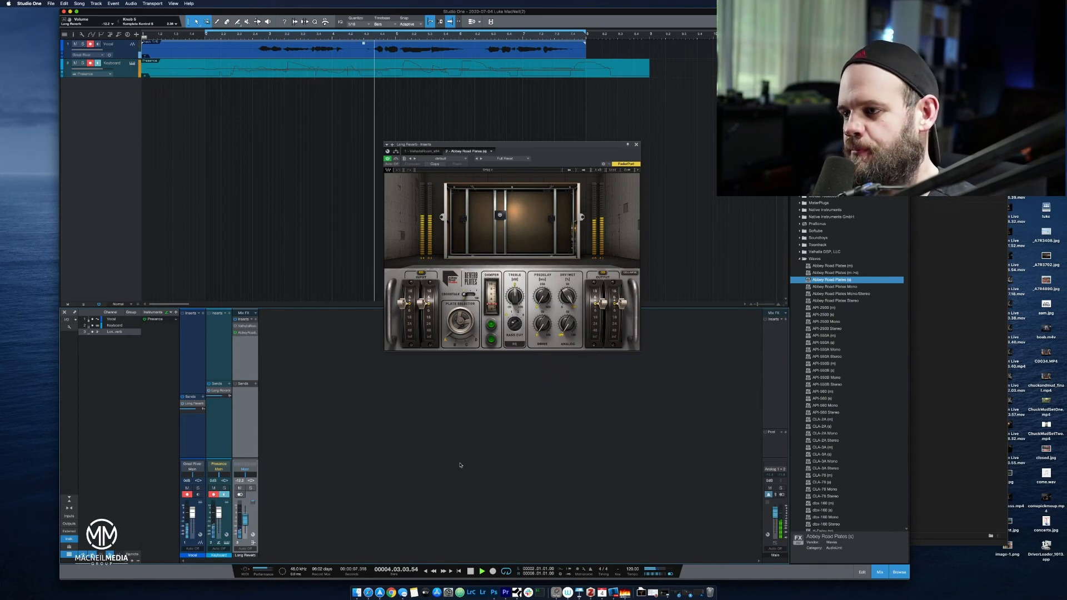
pyautogui.moveTo(567, 325); pyautogui.dragTo(585, 214)
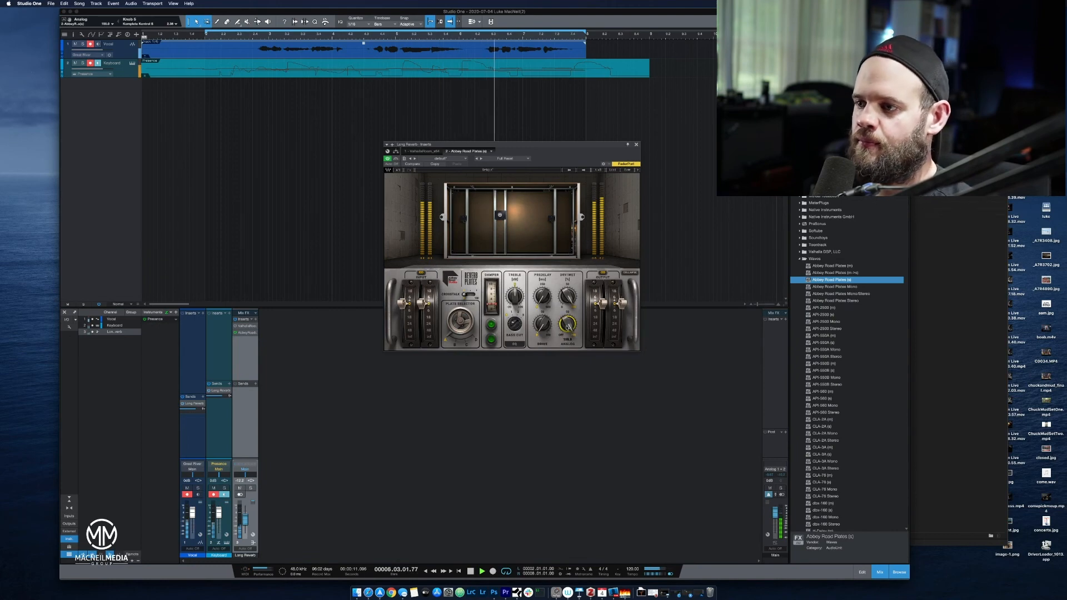
pyautogui.press('space')
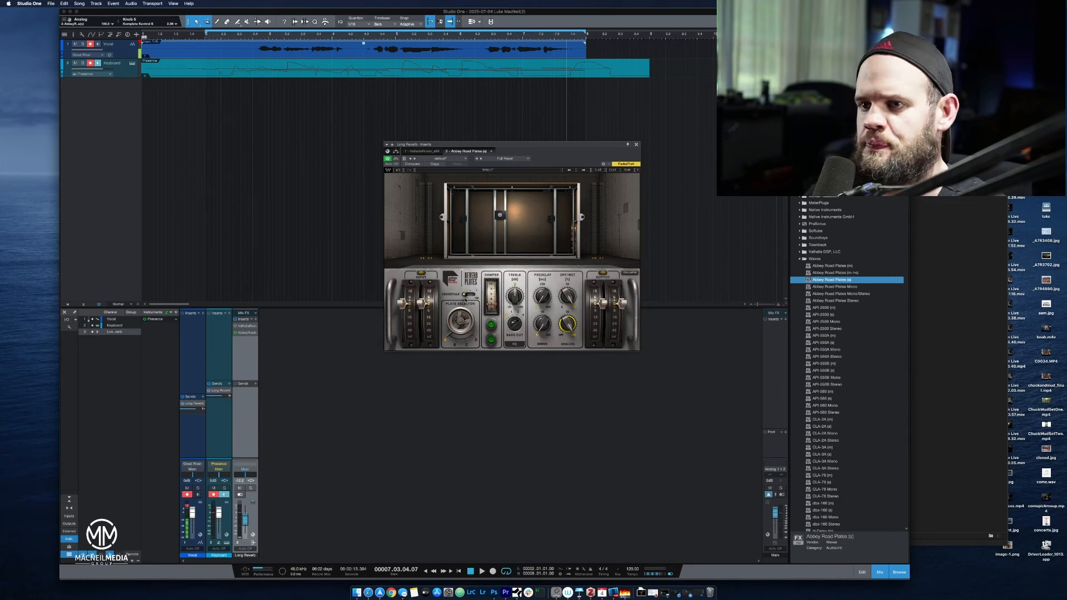
# Play the loop from bar 2 and switch the Abbey Road Plates selector to Plate B.
pyautogui.click(205, 35)
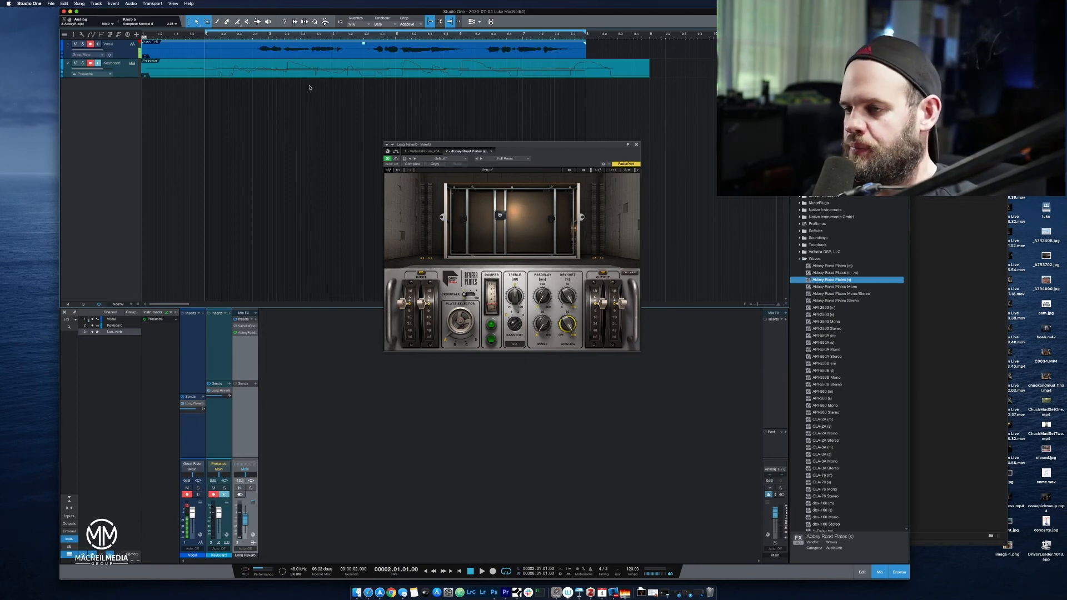
pyautogui.press('space')
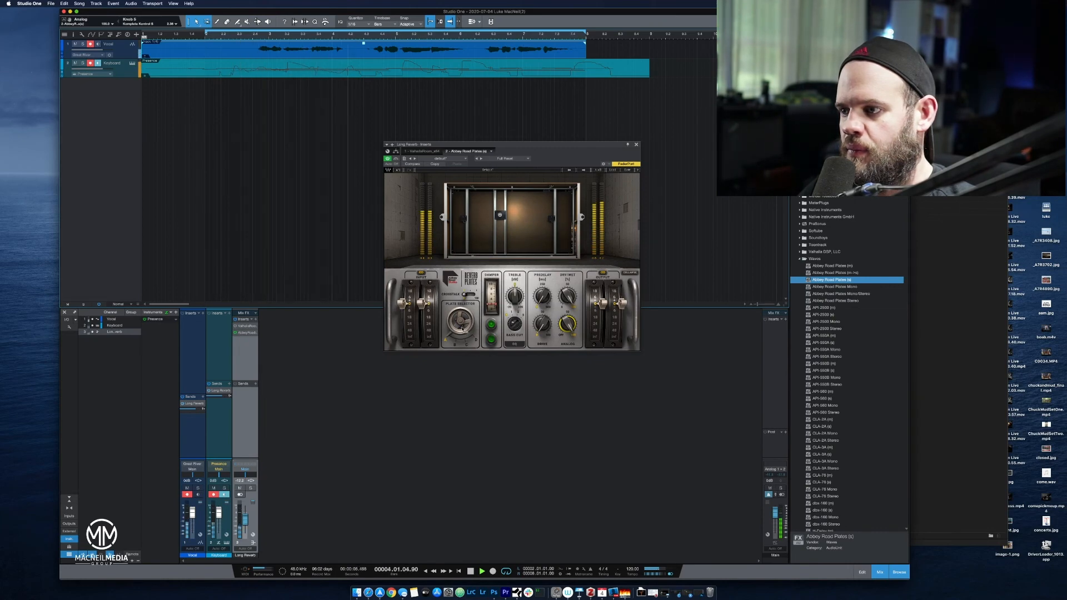
pyautogui.click(462, 329)
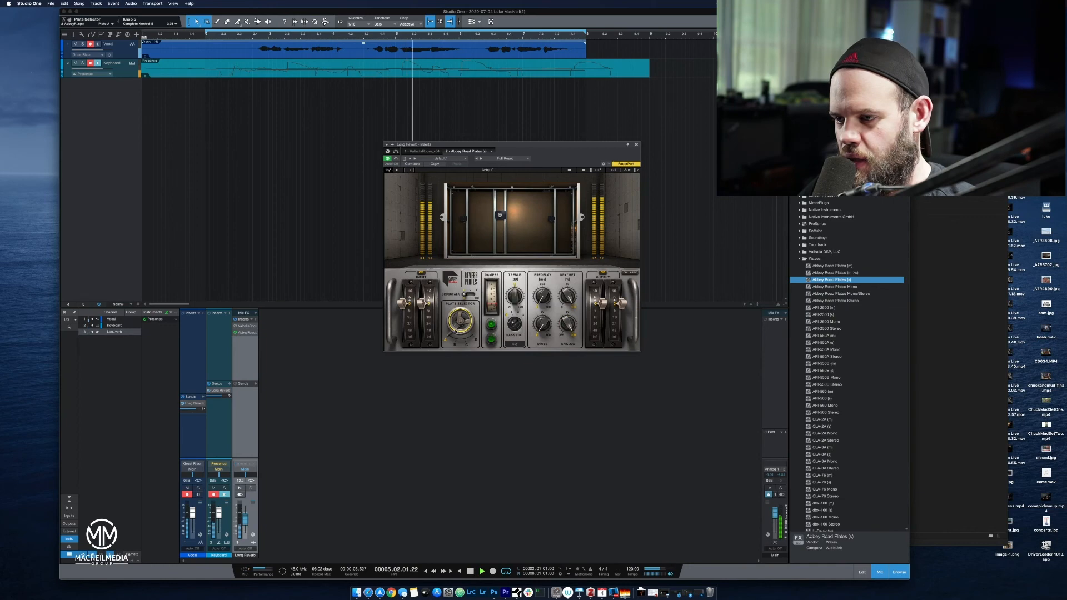
pyautogui.press('space')
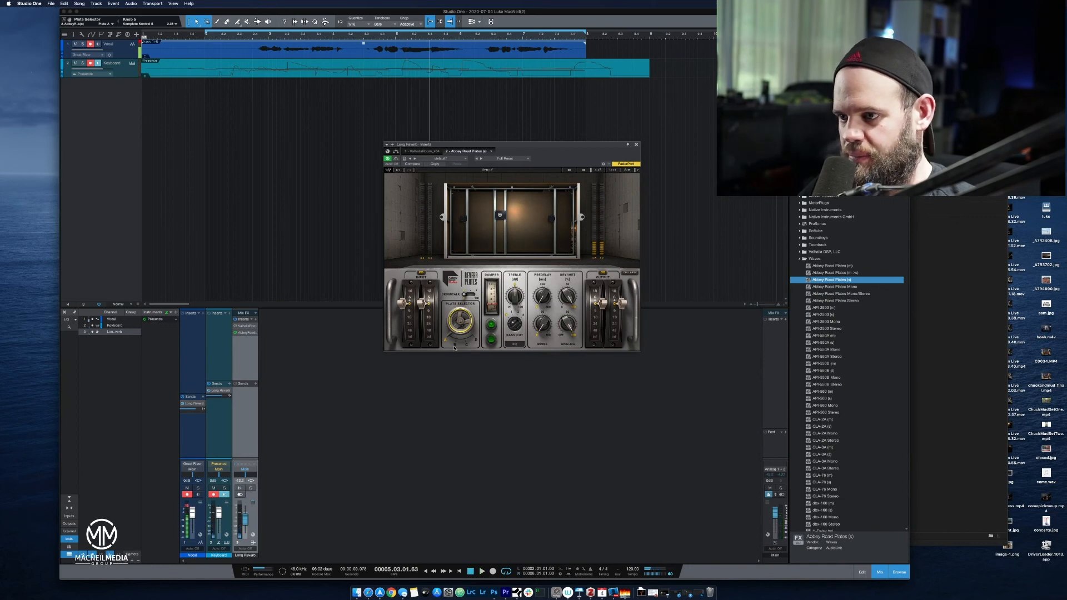
pyautogui.press('space')
pyautogui.click(455, 347)
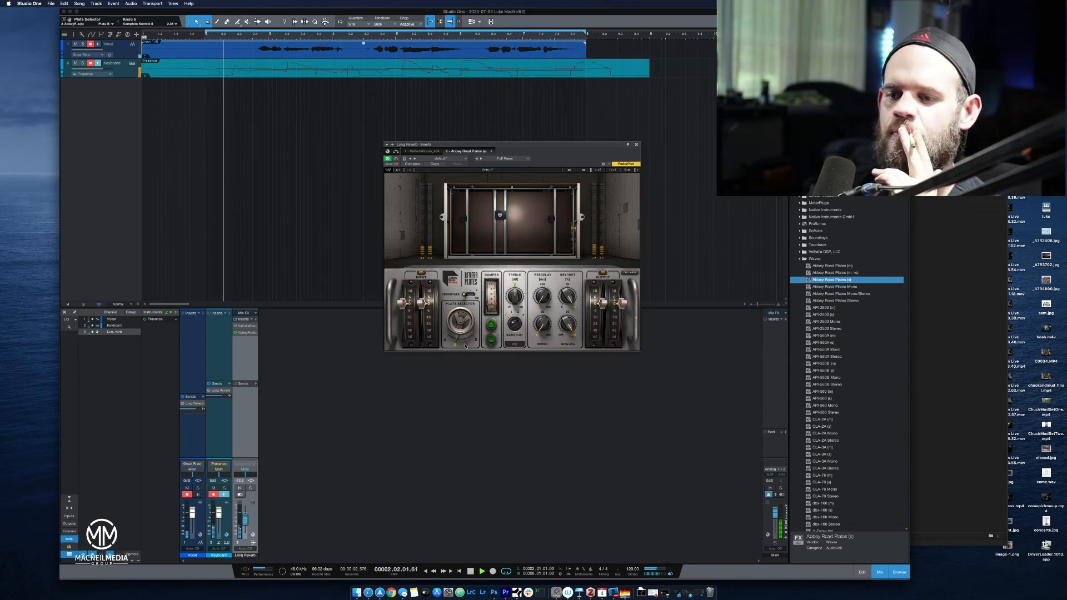
# Raise the Long Reverb fader during playback and audition Plate C, ending with Plate D selected.
pyautogui.moveTo(245, 520); pyautogui.dragTo(245, 516)
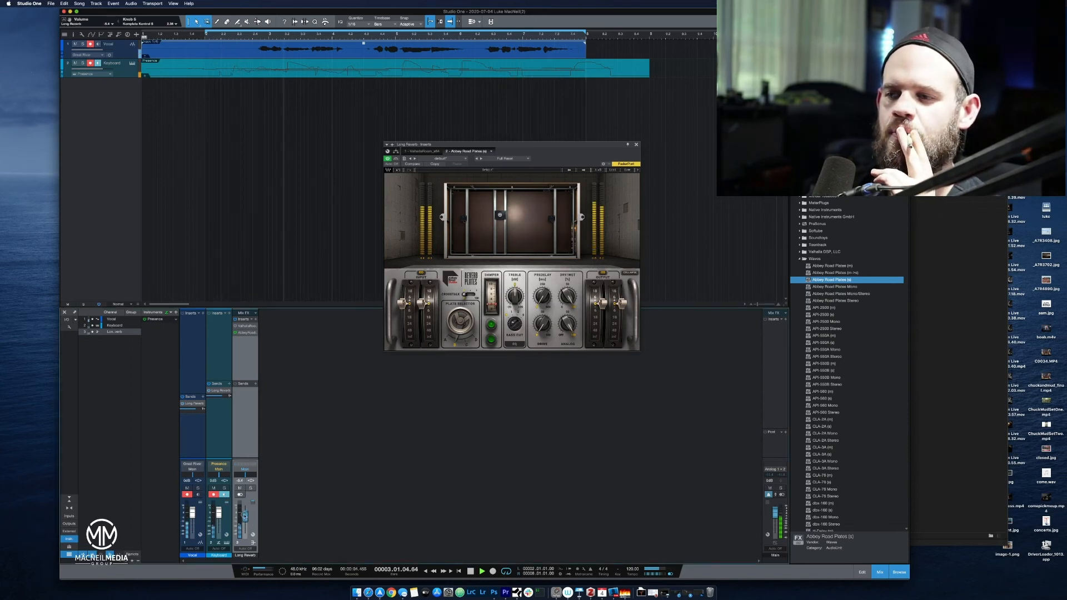
pyautogui.click(467, 345)
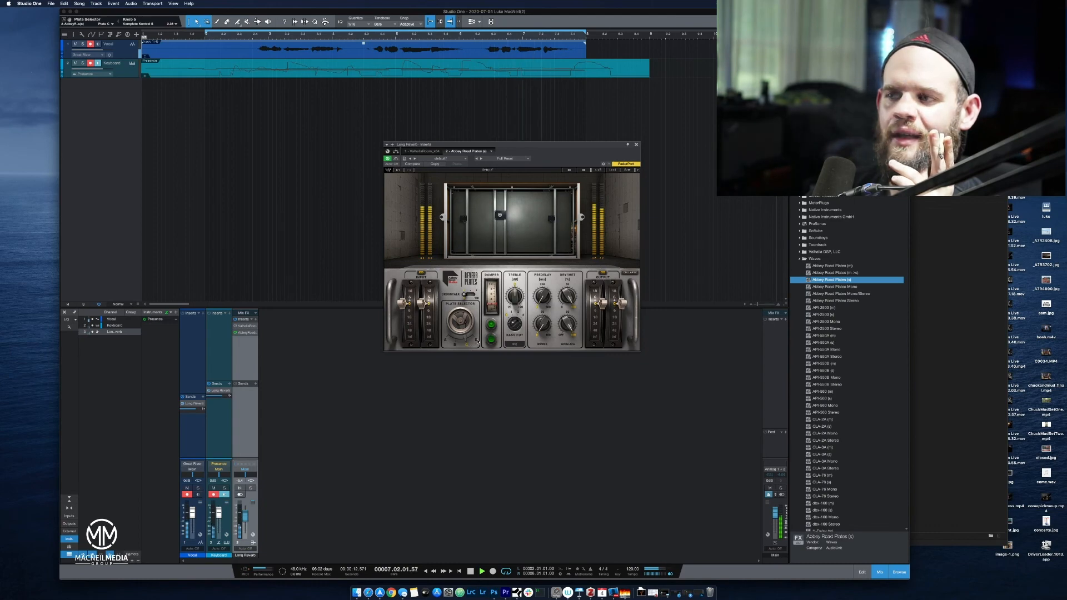
pyautogui.click(477, 341)
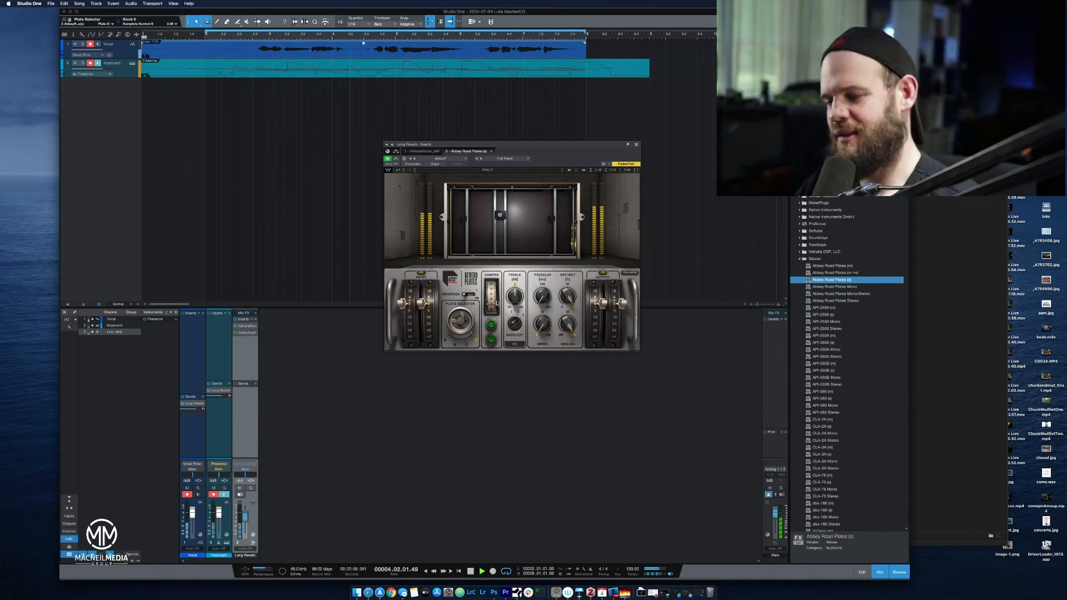
# Play the song from bar 1 and sweep the Abbey Road Plates Damper between high and low settings during playback.
pyautogui.press('space')
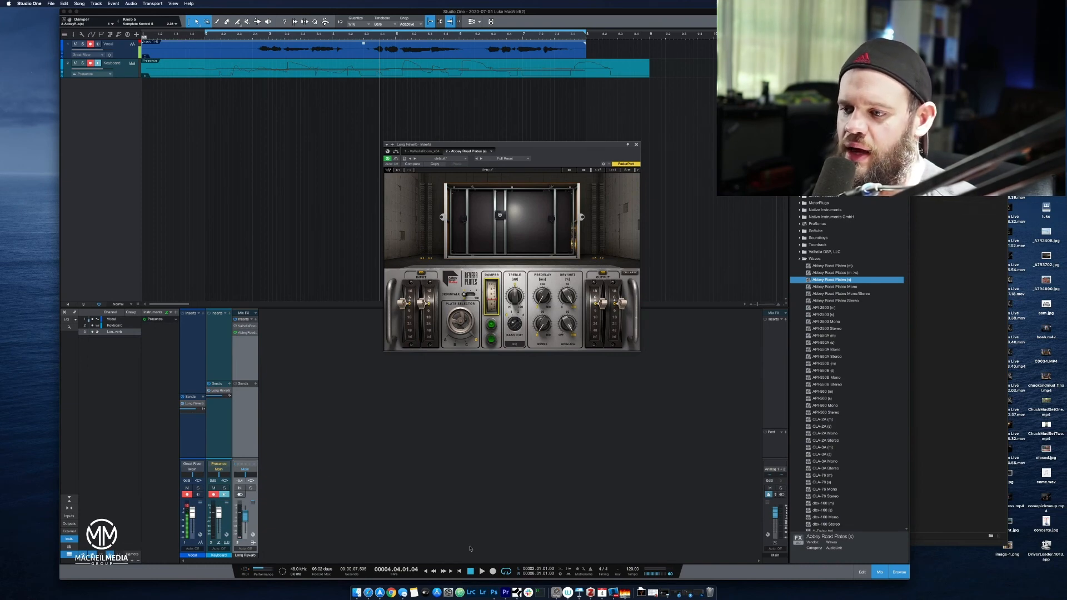
pyautogui.press('space')
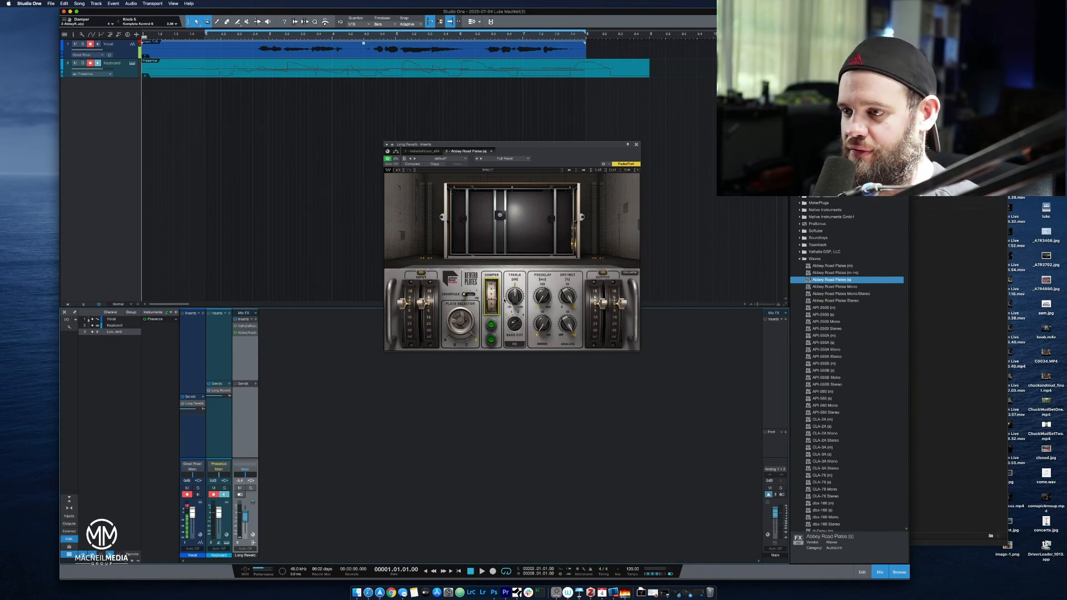
pyautogui.press('space')
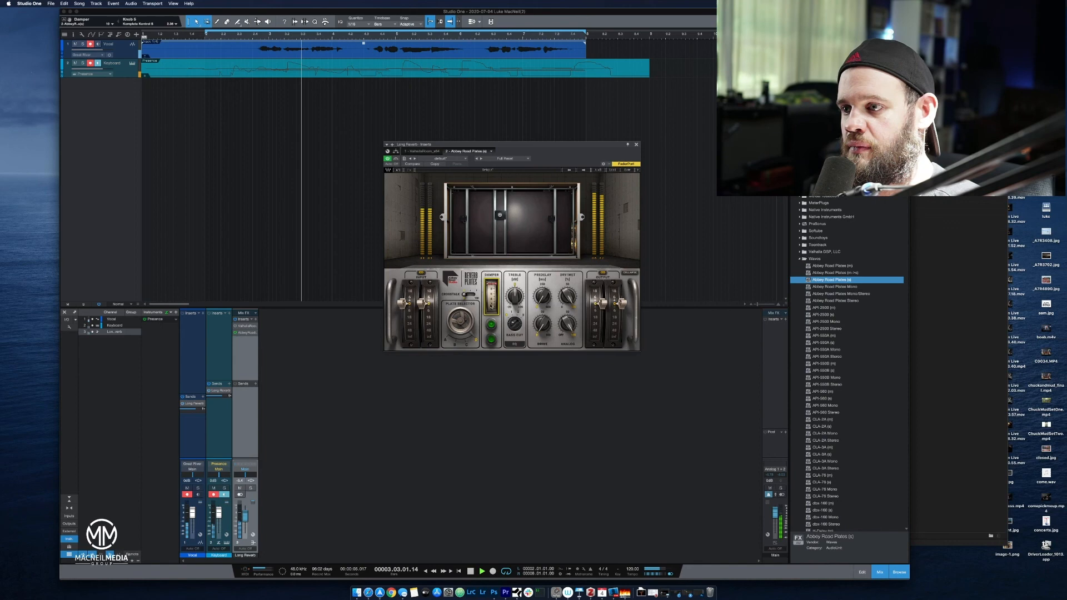
pyautogui.moveTo(491, 288); pyautogui.dragTo(493, 312)
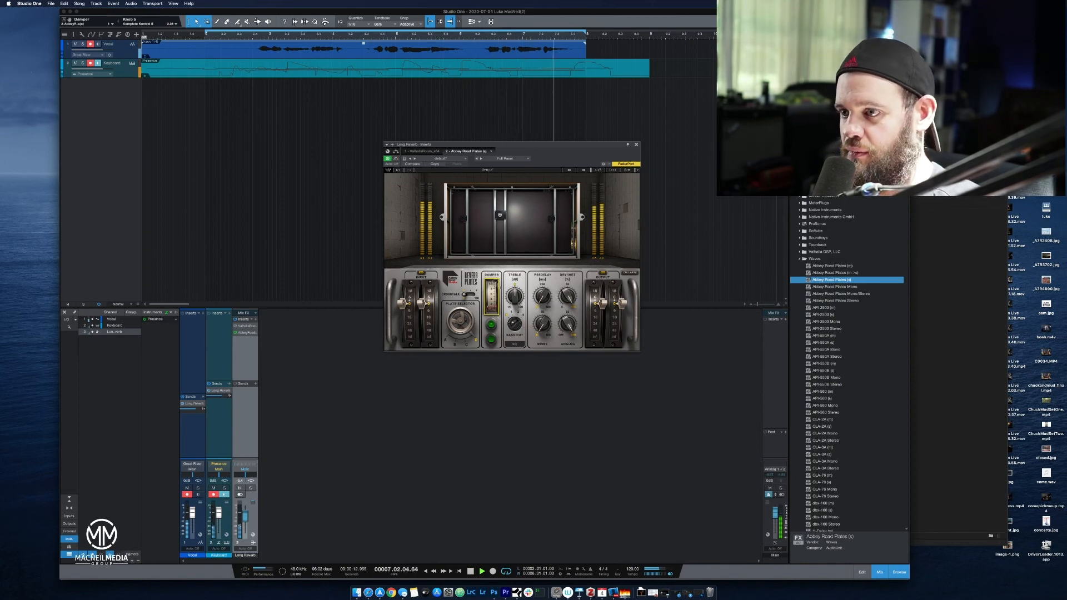
pyautogui.moveTo(492, 311); pyautogui.dragTo(490, 190)
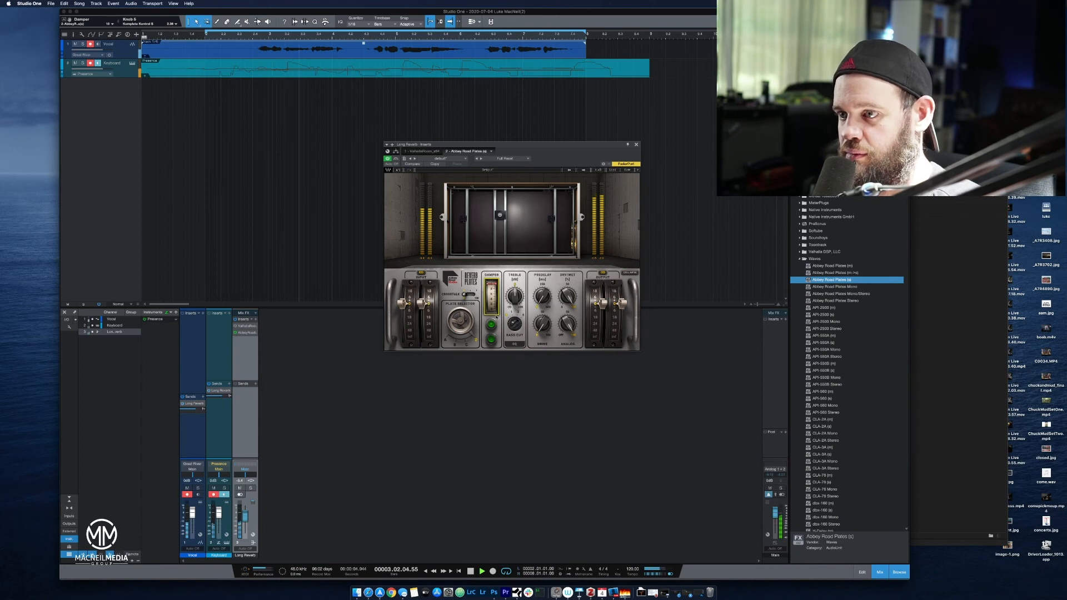
pyautogui.moveTo(492, 300); pyautogui.dragTo(490, 319)
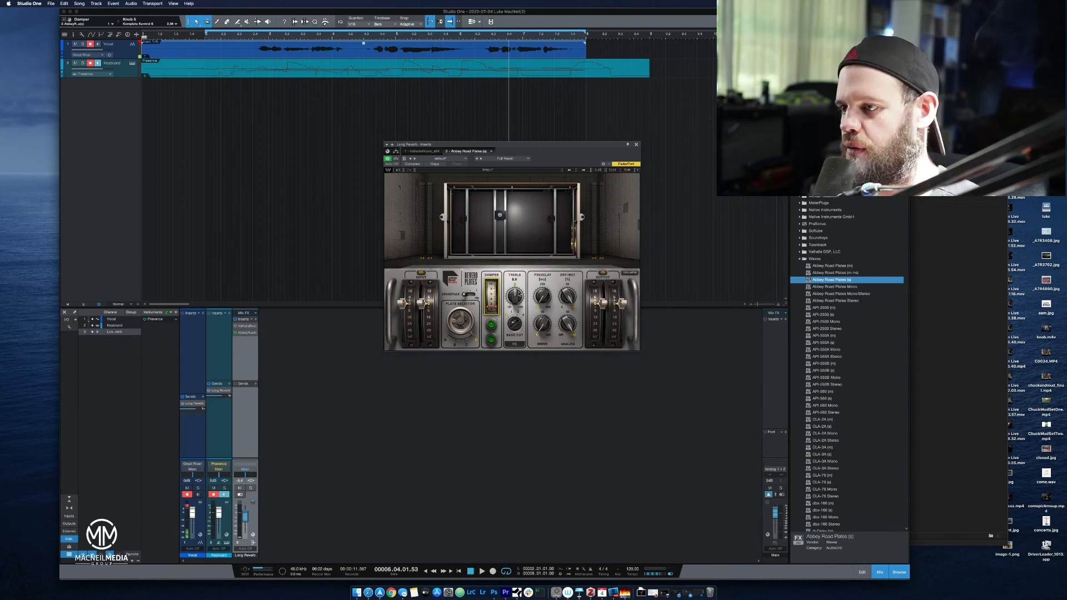
# Turn down the plate reverb's Drive and move its Damper up.
pyautogui.moveTo(541, 331); pyautogui.dragTo(493, 373)
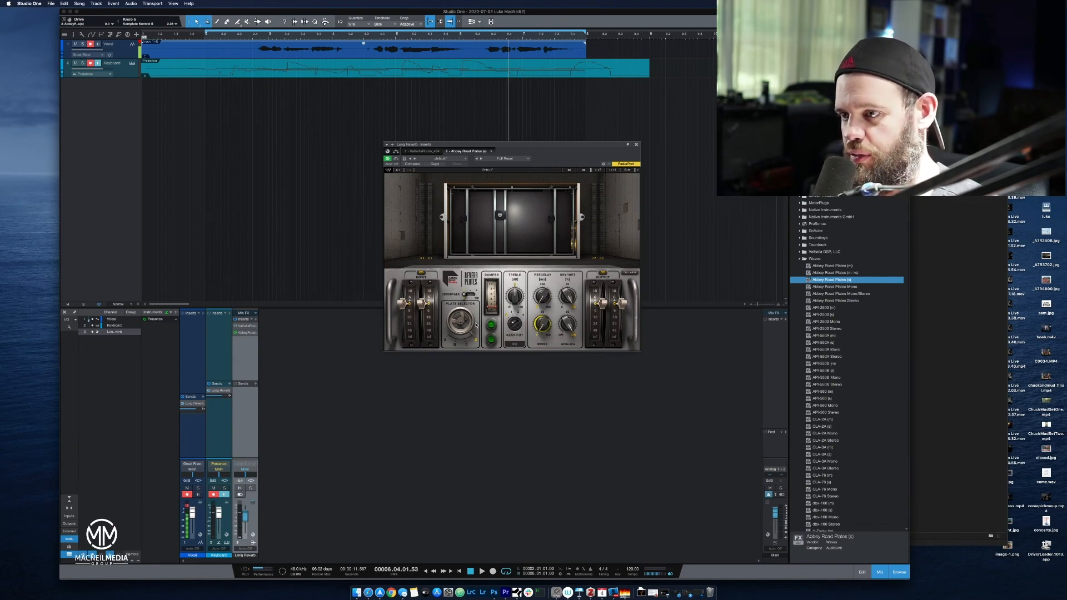
pyautogui.click(490, 298)
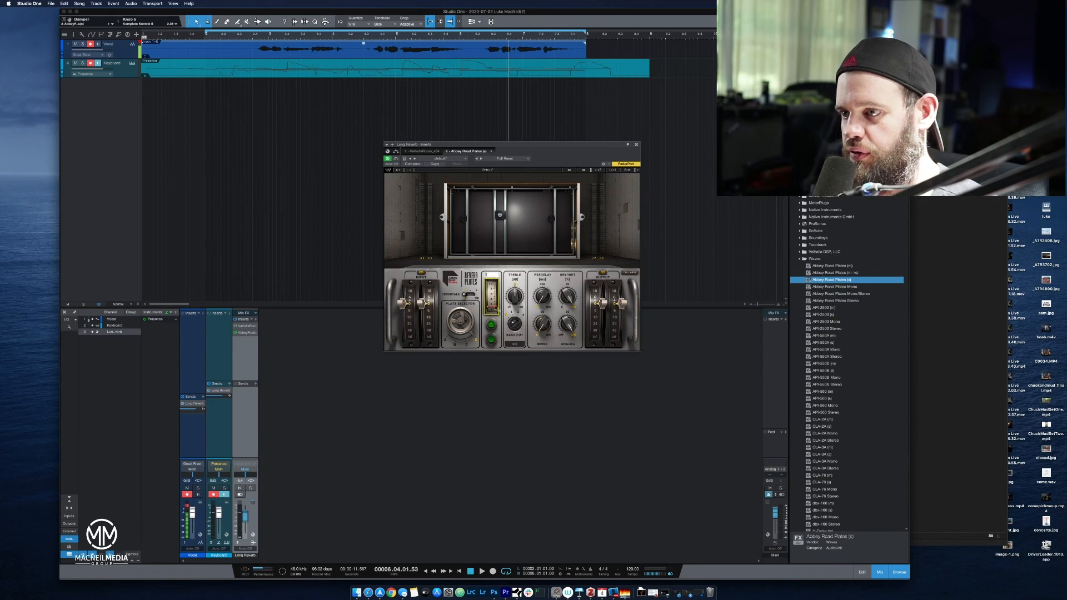
pyautogui.moveTo(497, 303); pyautogui.dragTo(496, 260)
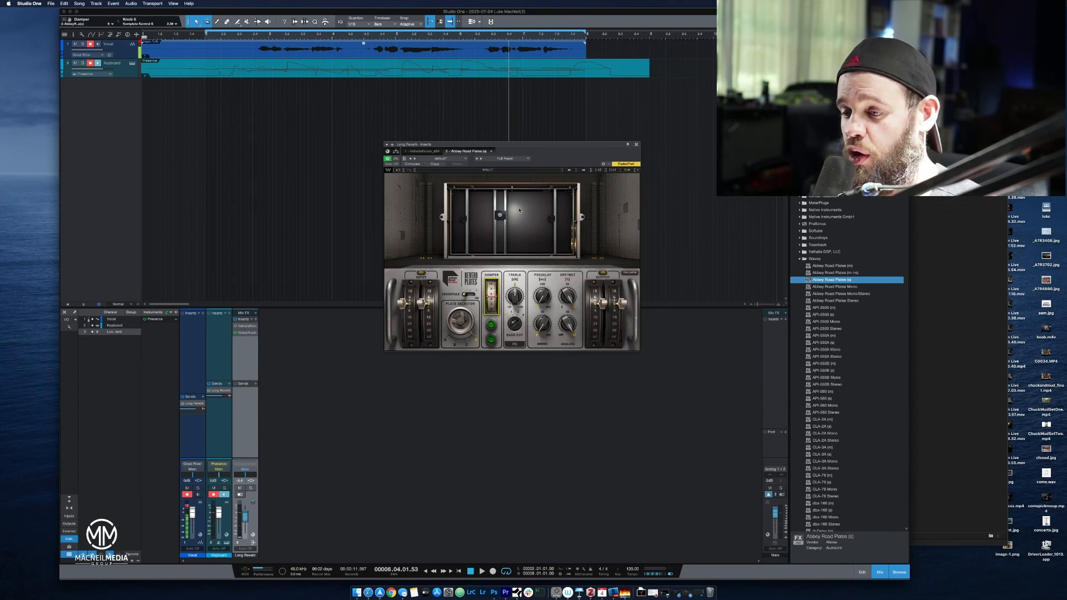
# Adjust the plate reverb's Predelay during playback, and replay the song to hear the delayed reverb.
pyautogui.press('space')
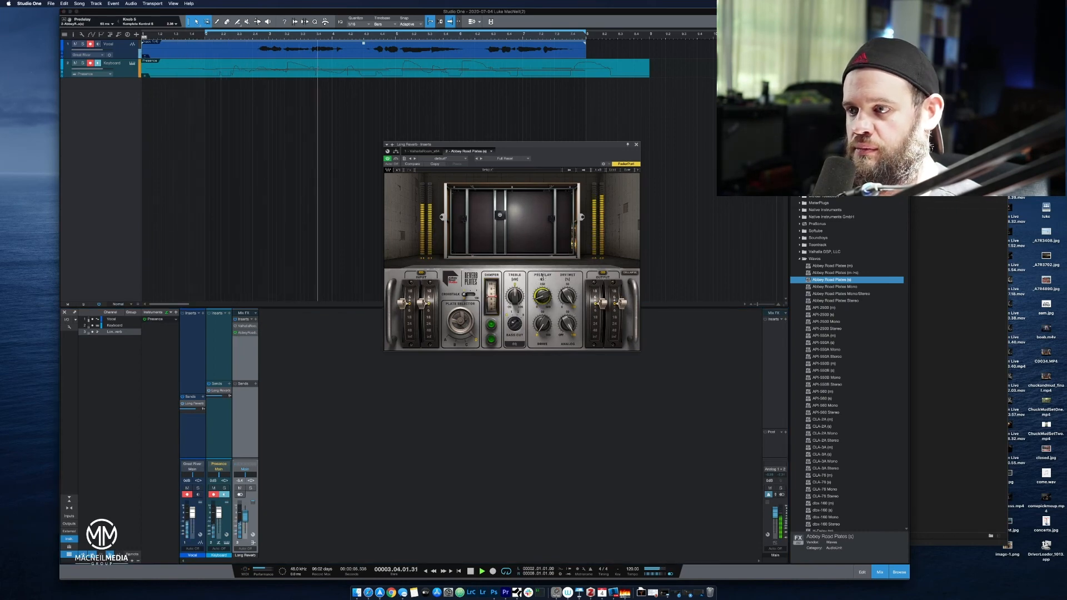
pyautogui.press('space')
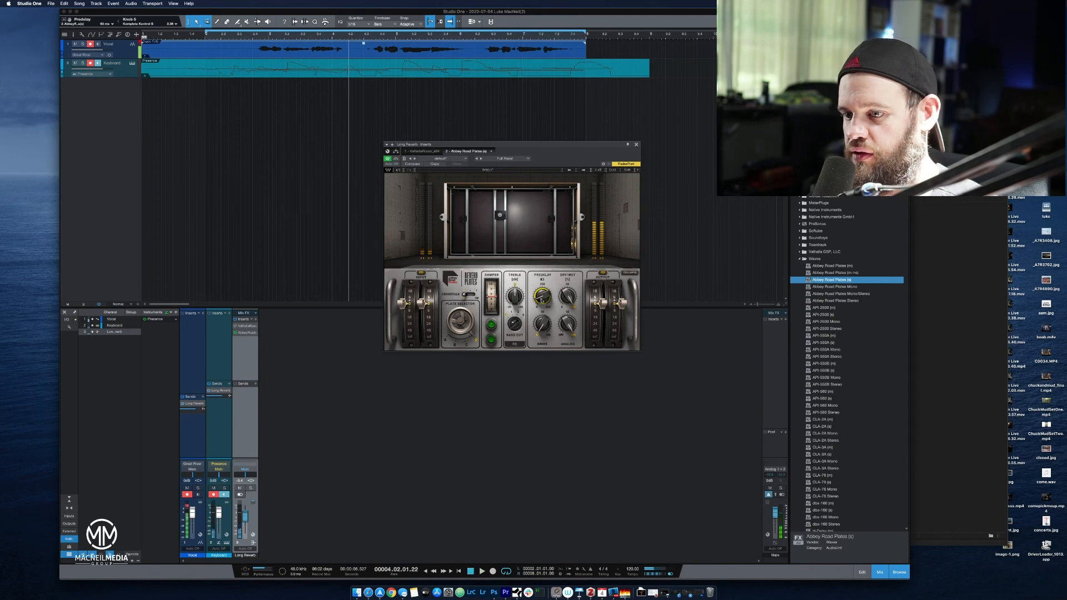
pyautogui.click(473, 571)
pyautogui.press('space')
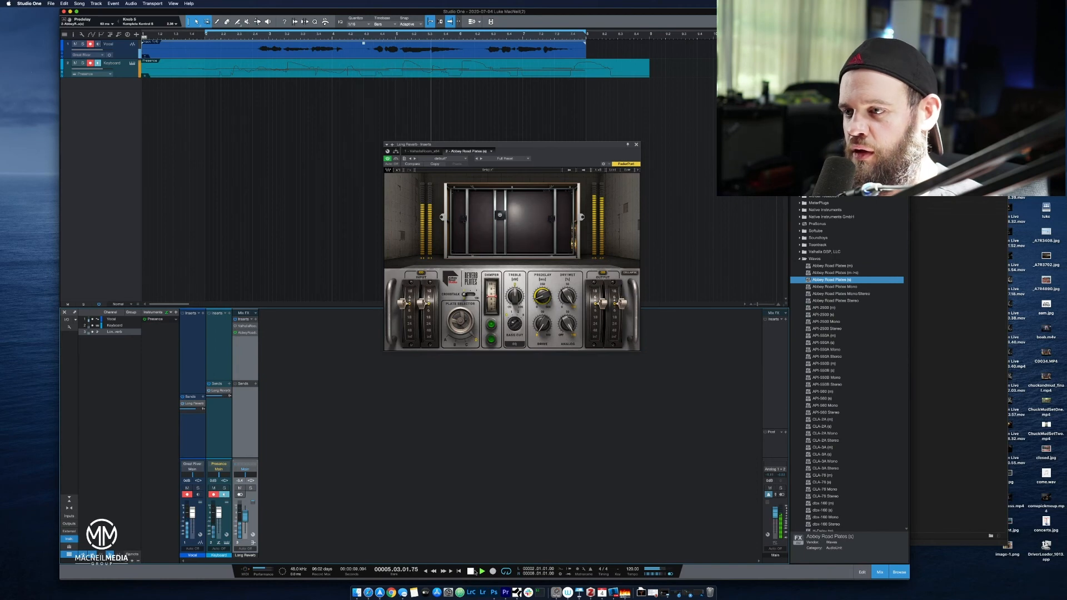
pyautogui.click(471, 572)
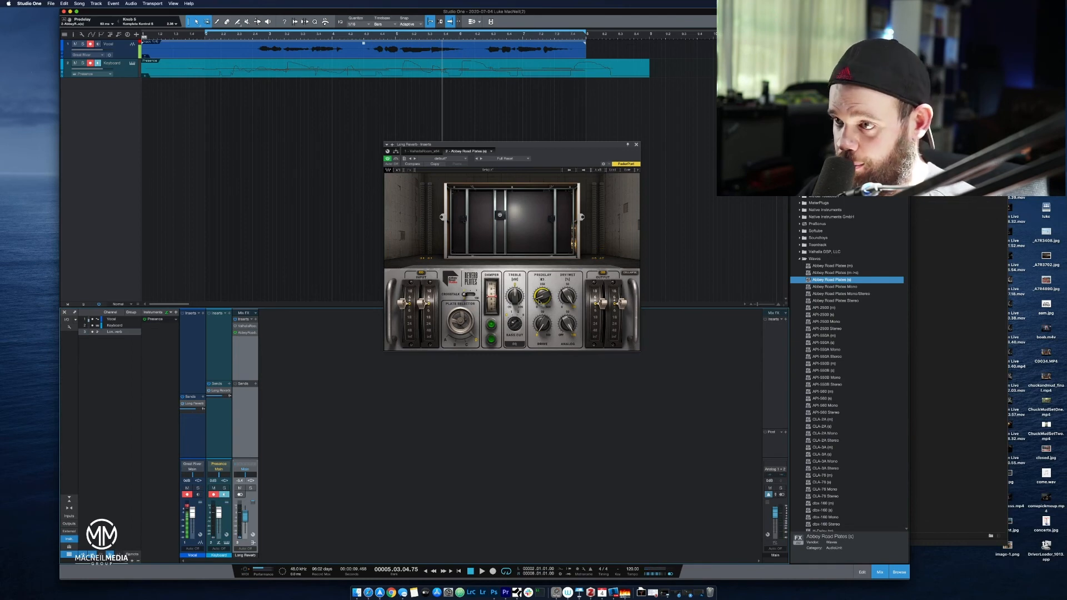
# Raise the plate reverb's Predelay much further and audition the result, replaying it from bar 2.
pyautogui.moveTo(542, 300); pyautogui.dragTo(547, 258)
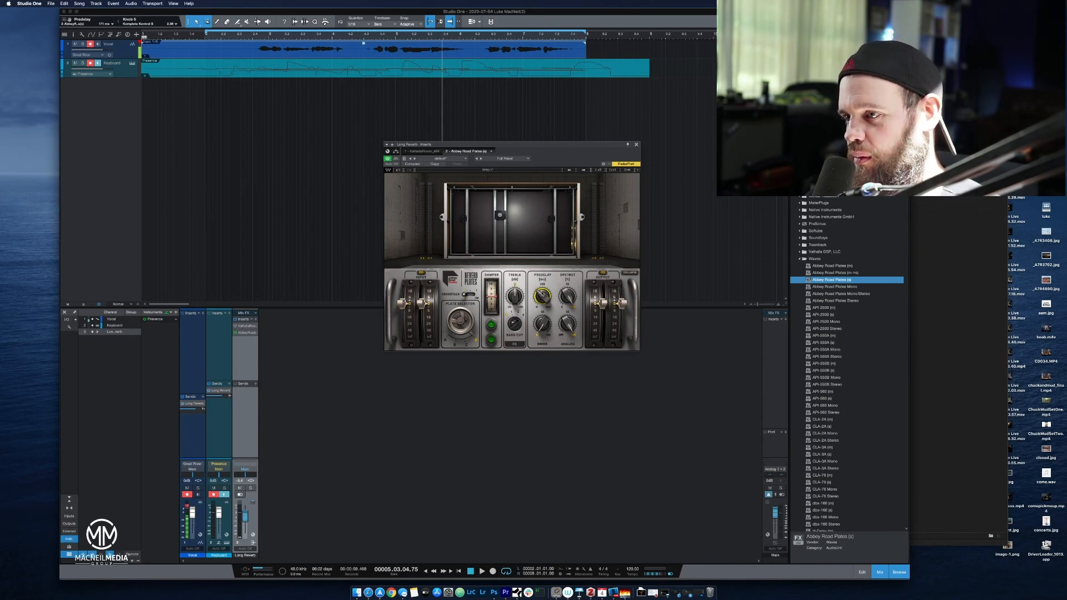
pyautogui.scroll(-5, 543, 293)
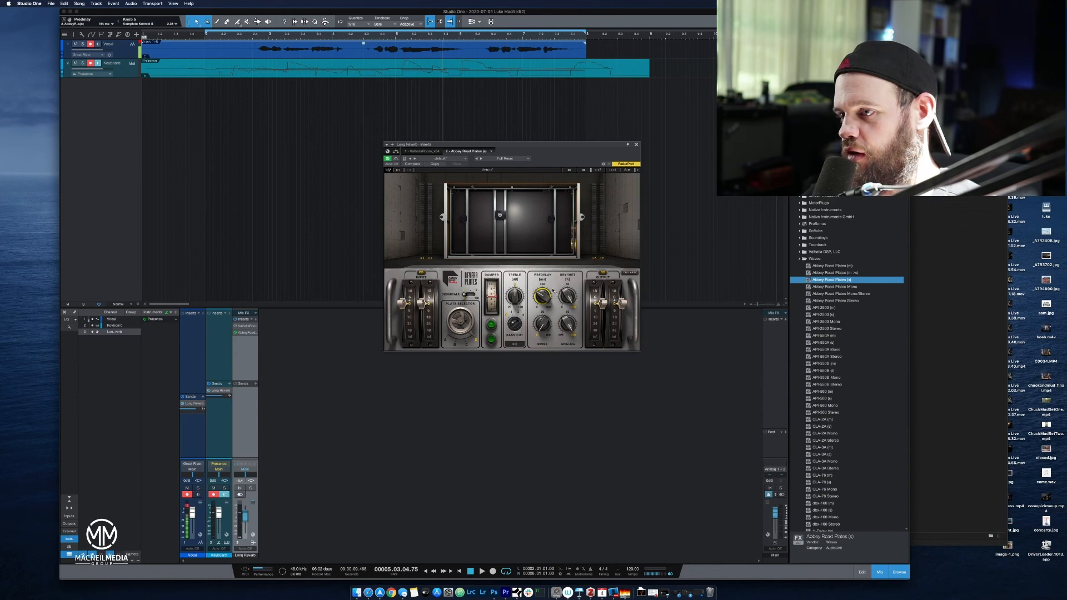
pyautogui.moveTo(543, 296); pyautogui.dragTo(537, 269)
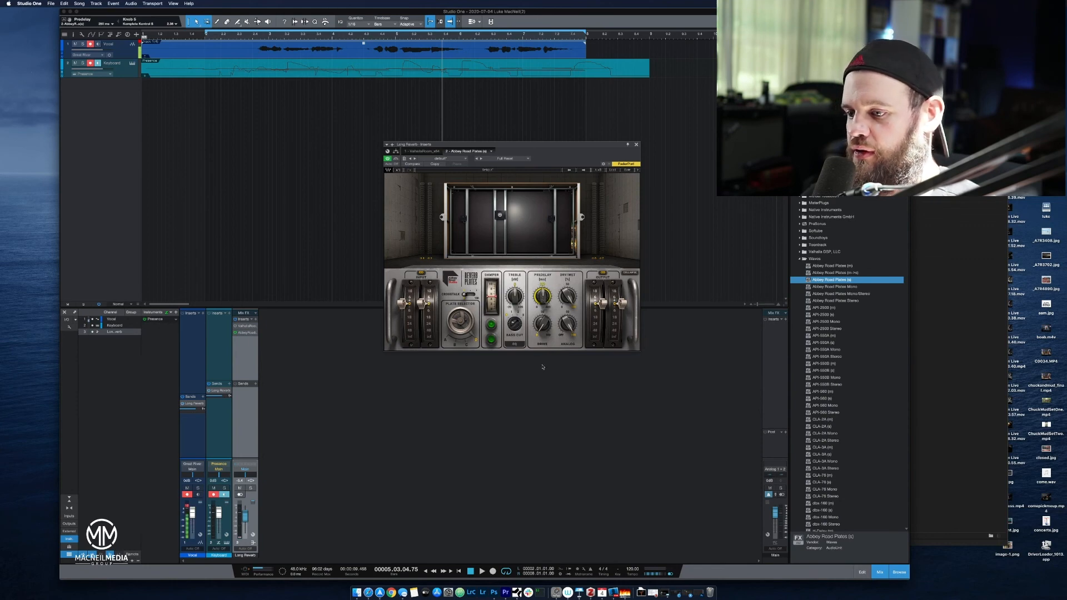
pyautogui.click(470, 571)
pyautogui.press('space')
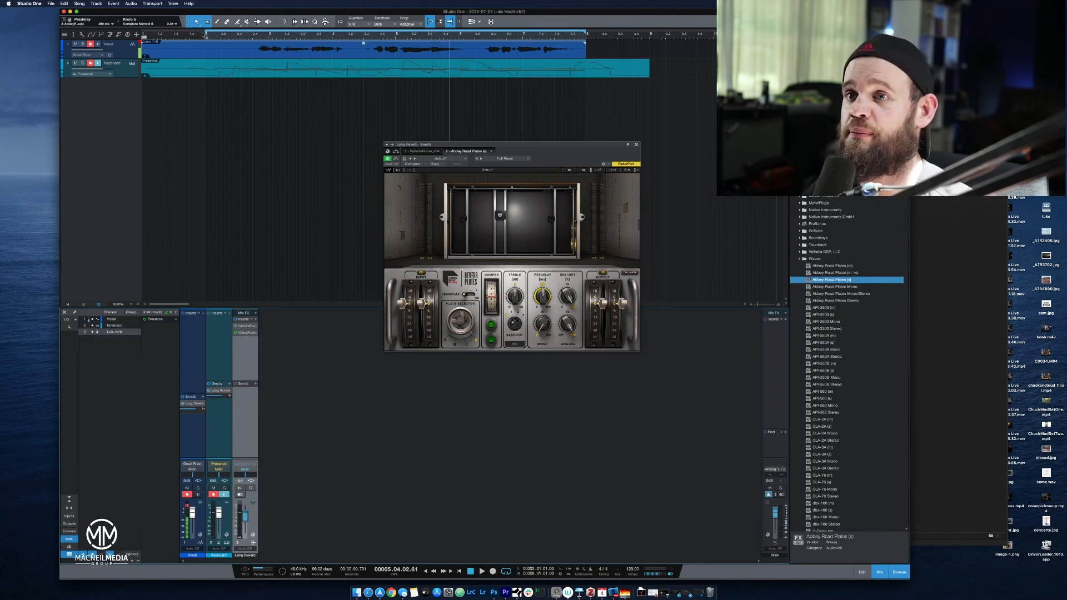
pyautogui.click(205, 33)
pyautogui.press('space')
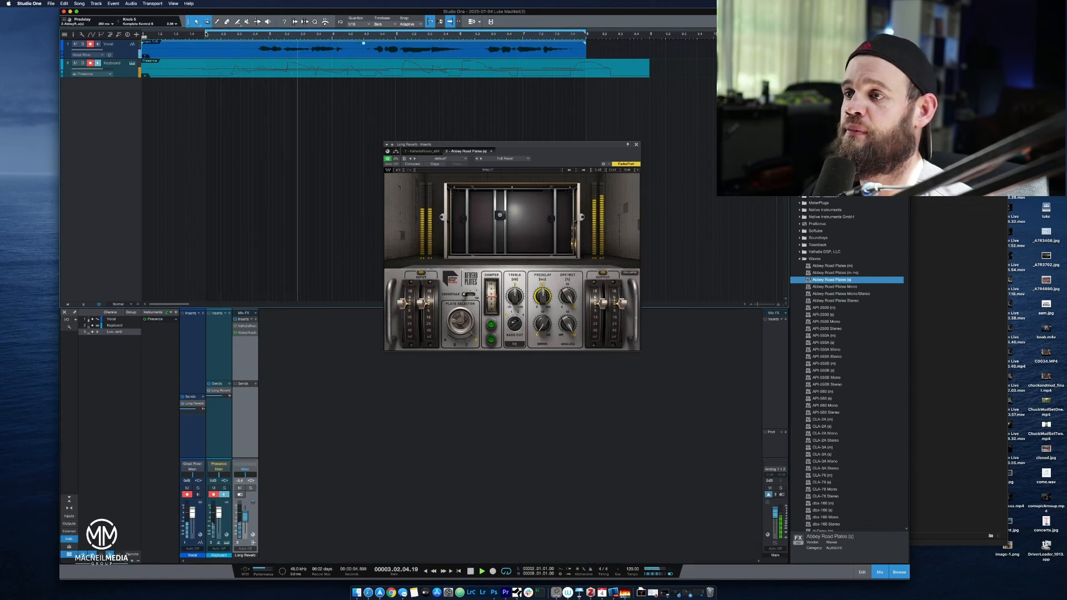
pyautogui.press('space')
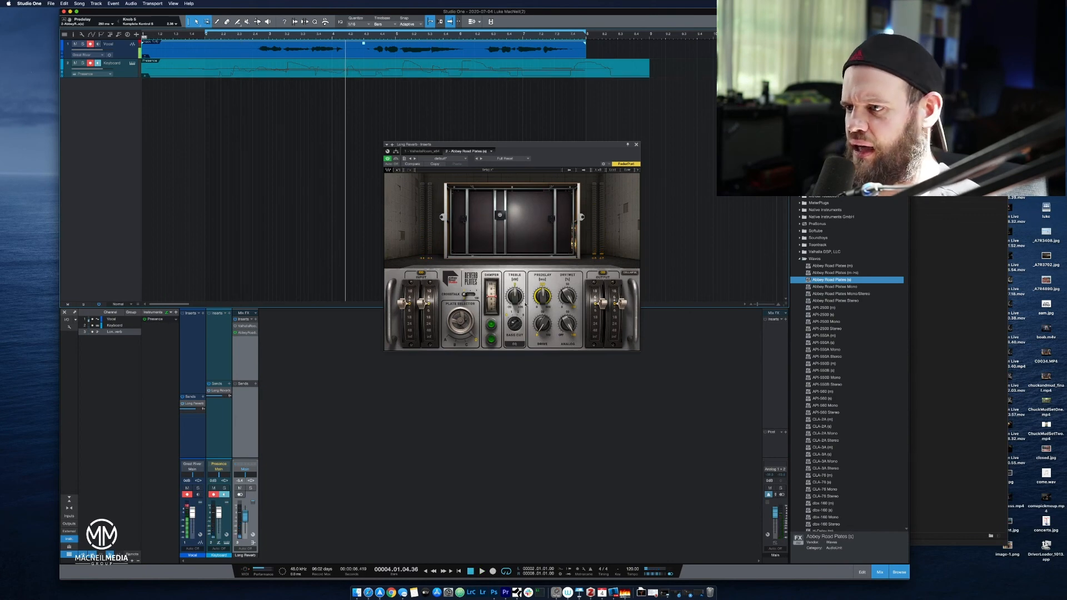
# Lower the Predelay again and audition the plate reverb from just before bar 2.
pyautogui.moveTo(539, 295); pyautogui.dragTo(522, 343)
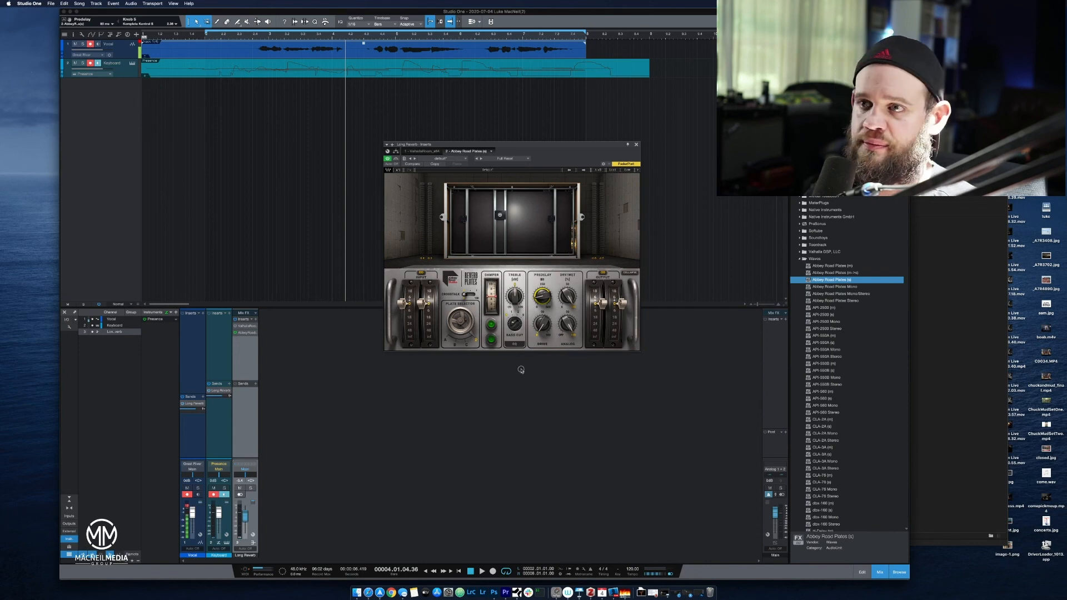
pyautogui.click(192, 35)
pyautogui.press('space')
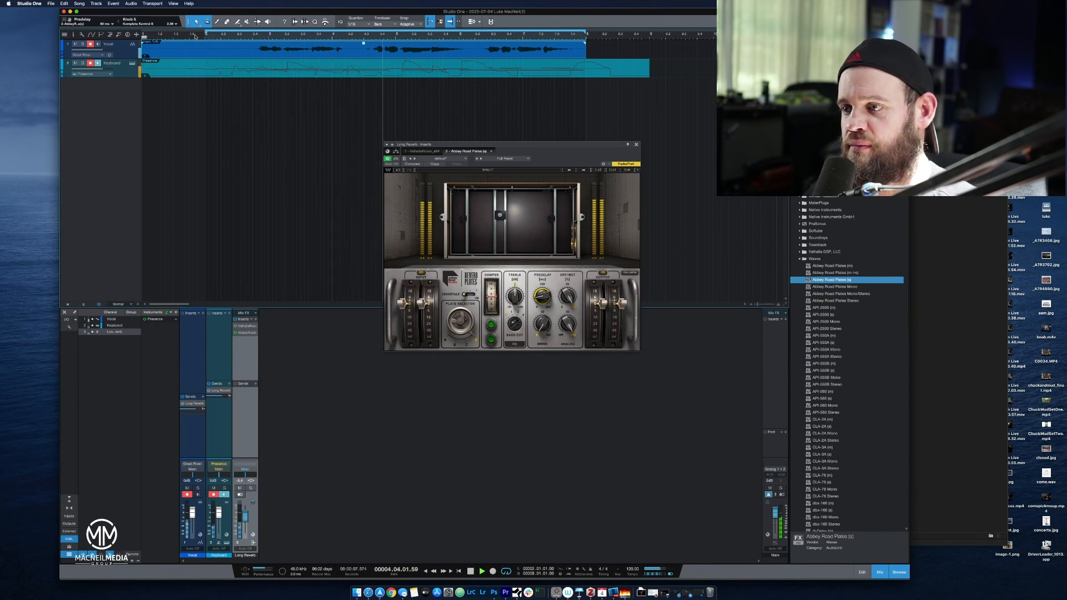
pyautogui.press('space')
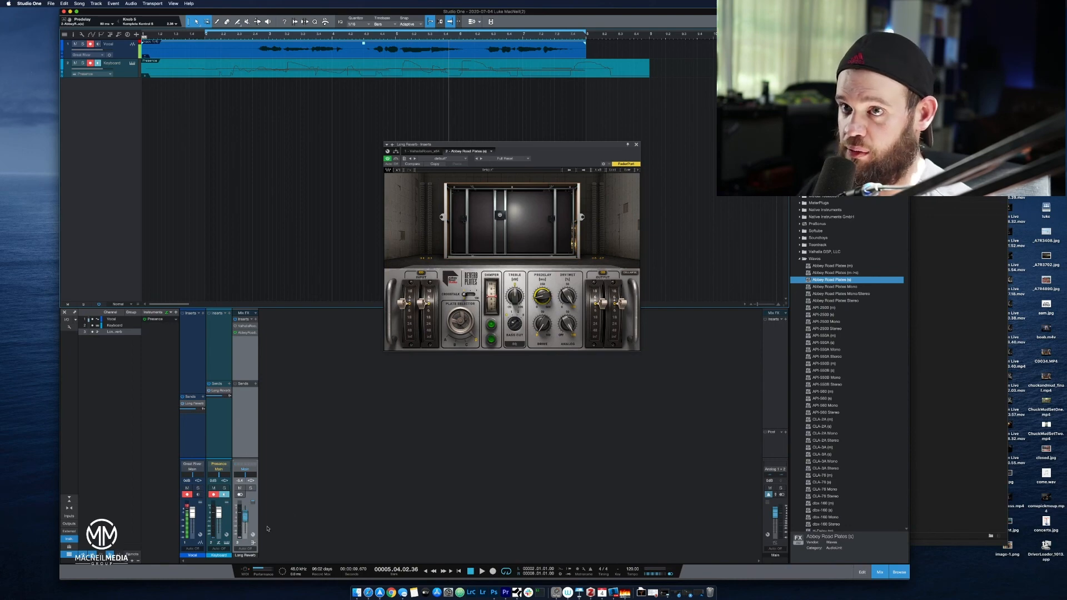
# Play from bar 2, lower the Long Reverb fader, and toggle the plate reverb's bypass before closing its window.
pyautogui.click(209, 34)
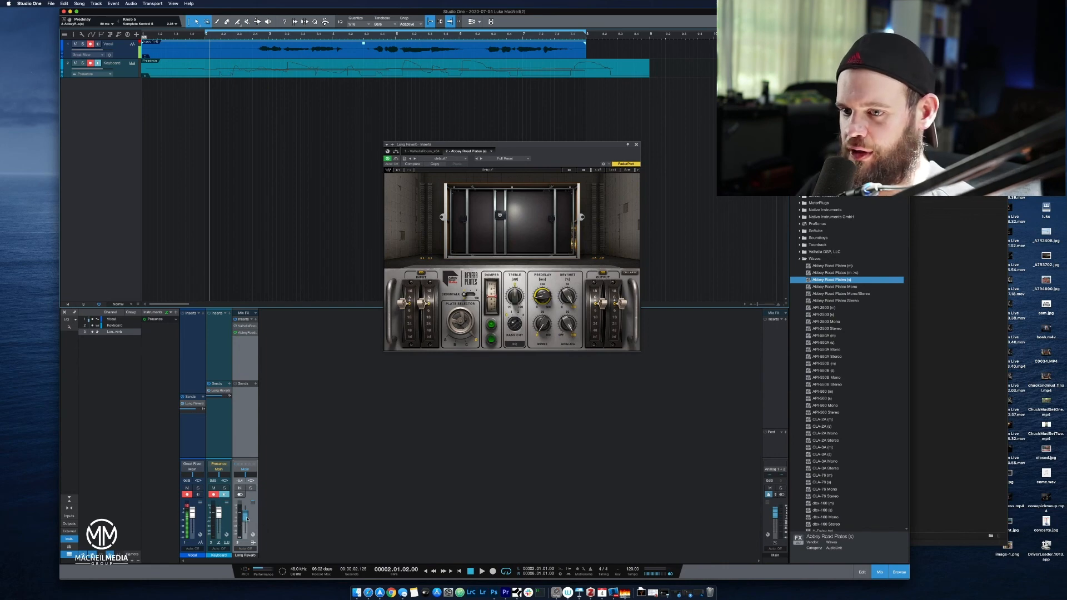
pyautogui.press('space')
pyautogui.moveTo(247, 519); pyautogui.dragTo(253, 525)
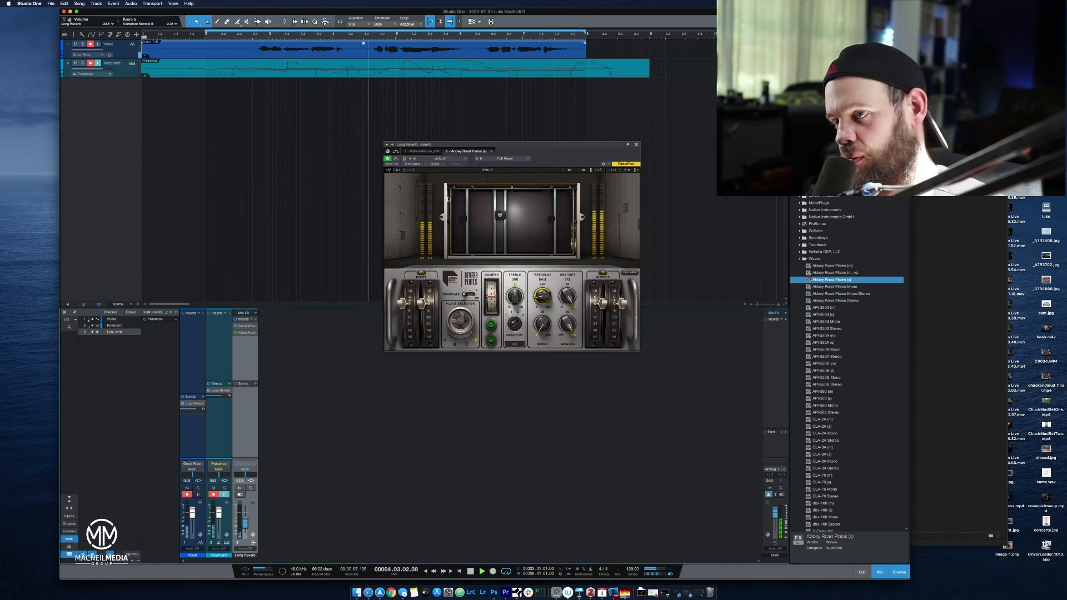
pyautogui.click(396, 159)
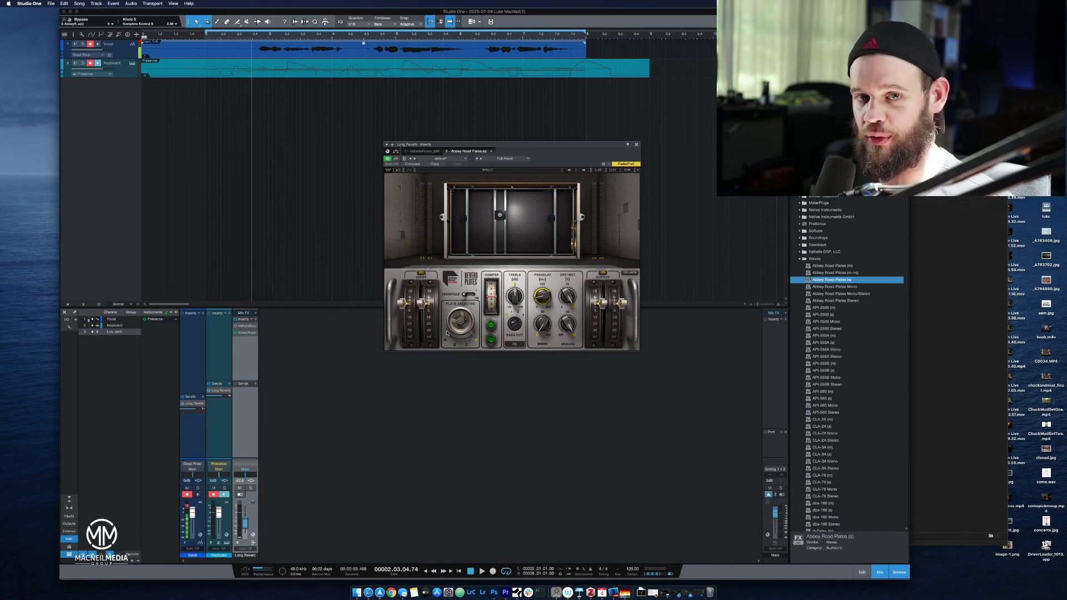
pyautogui.click(636, 144)
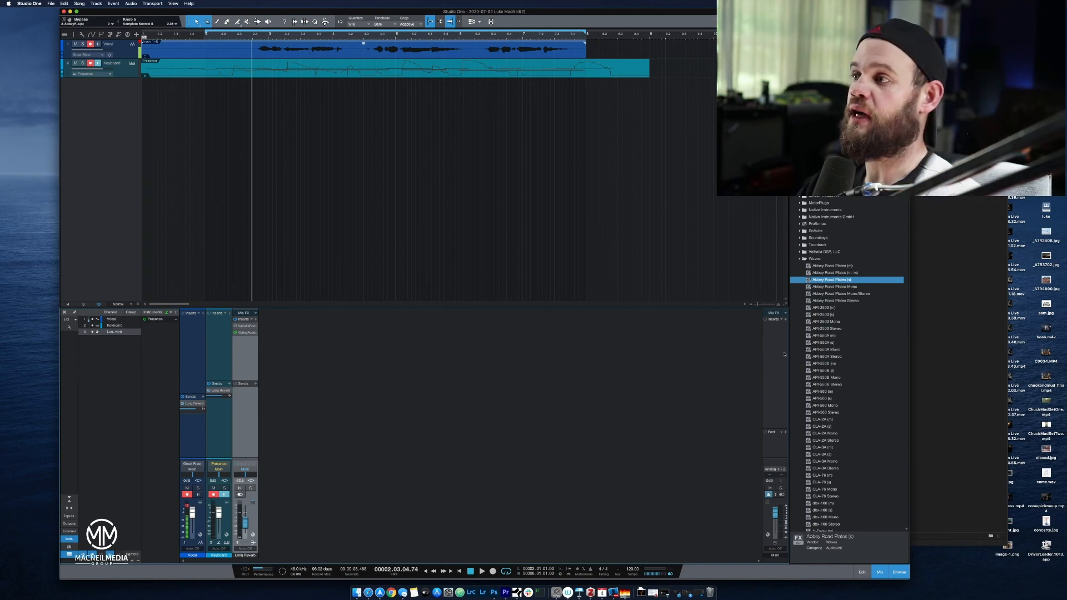
# Insert FabFilter Pro-Q 3 on the Long Reverb bus after Abbey Road Plates and play the song through it.
pyautogui.click(798, 259)
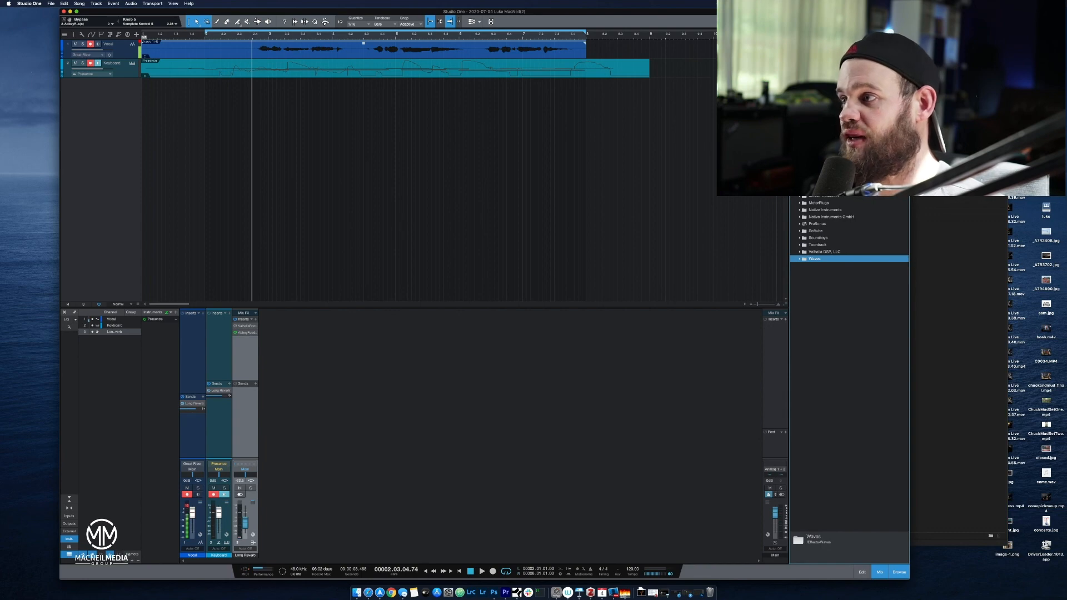
pyautogui.click(823, 155)
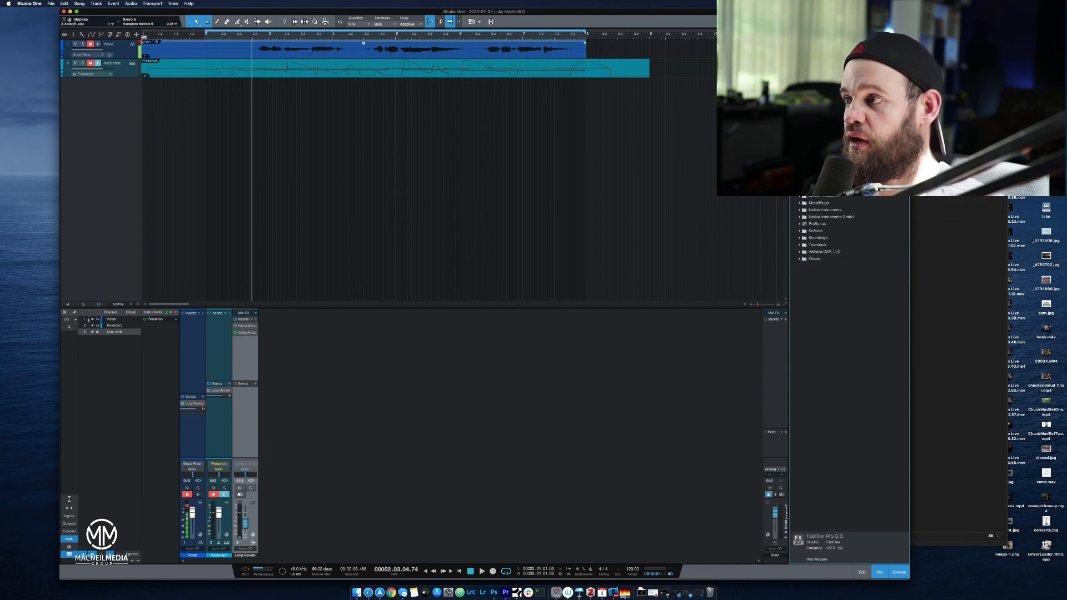
pyautogui.moveTo(843, 209); pyautogui.dragTo(239, 365)
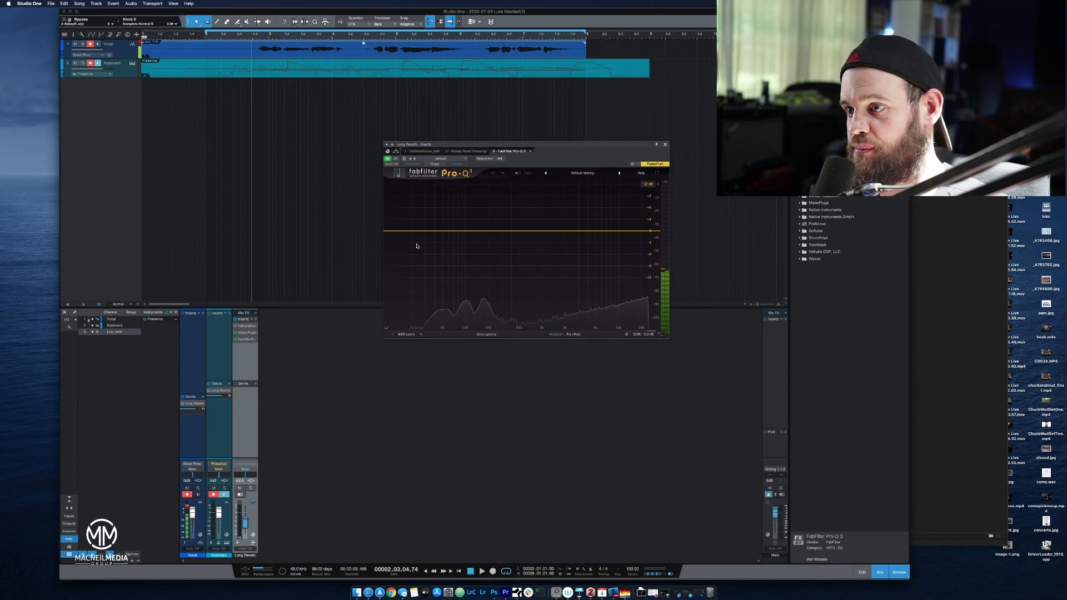
pyautogui.press('space')
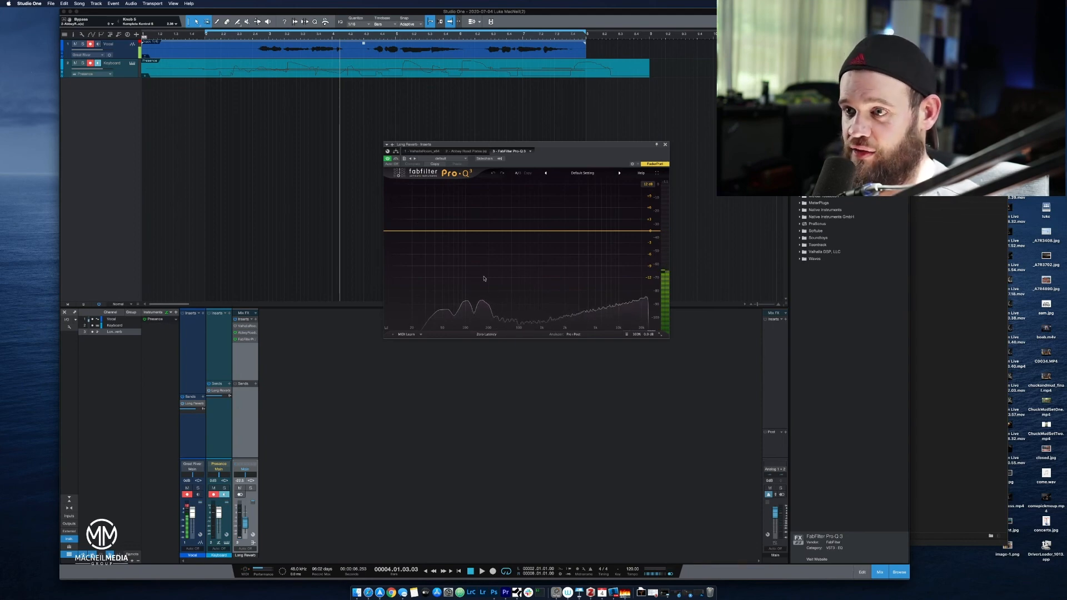
# Shape the reverb in Pro-Q 3 with a low-cut and a high-cut band, and play from bar 2.4.
pyautogui.click(399, 232)
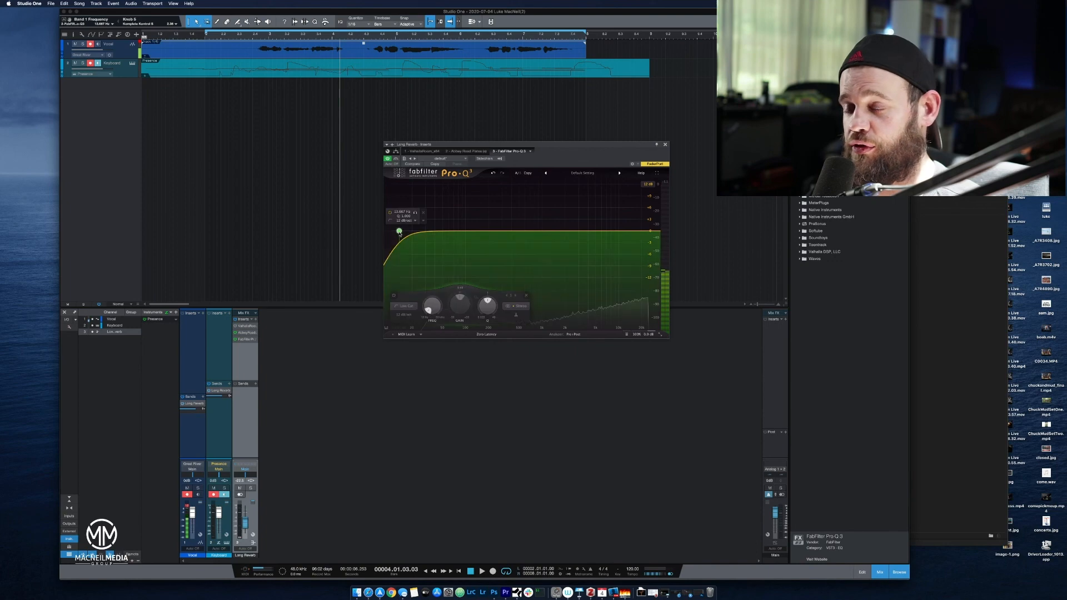
pyautogui.moveTo(399, 232); pyautogui.dragTo(491, 238)
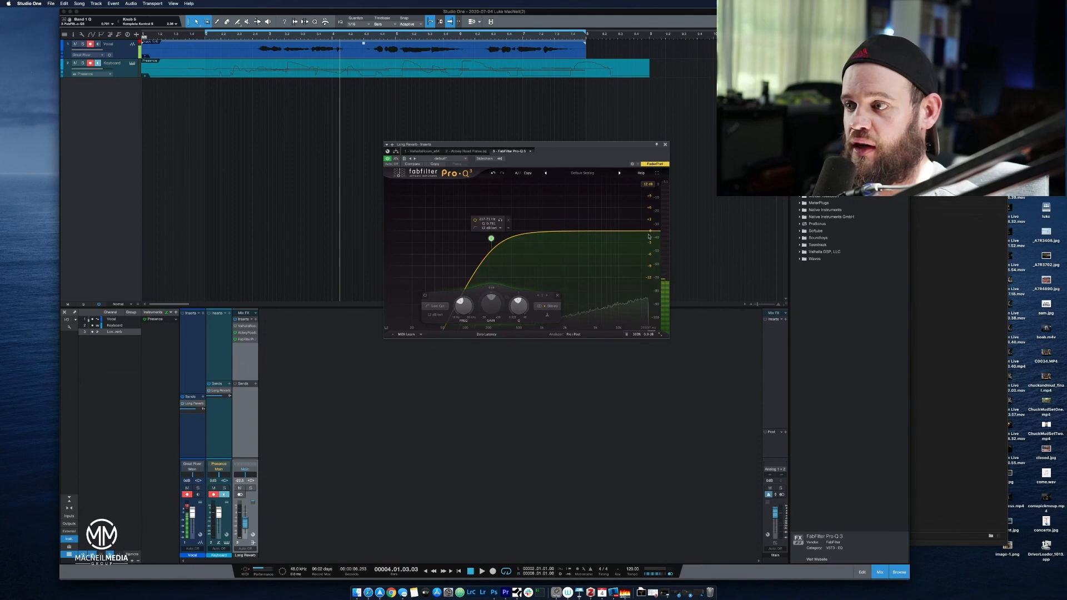
pyautogui.moveTo(650, 232); pyautogui.dragTo(601, 238)
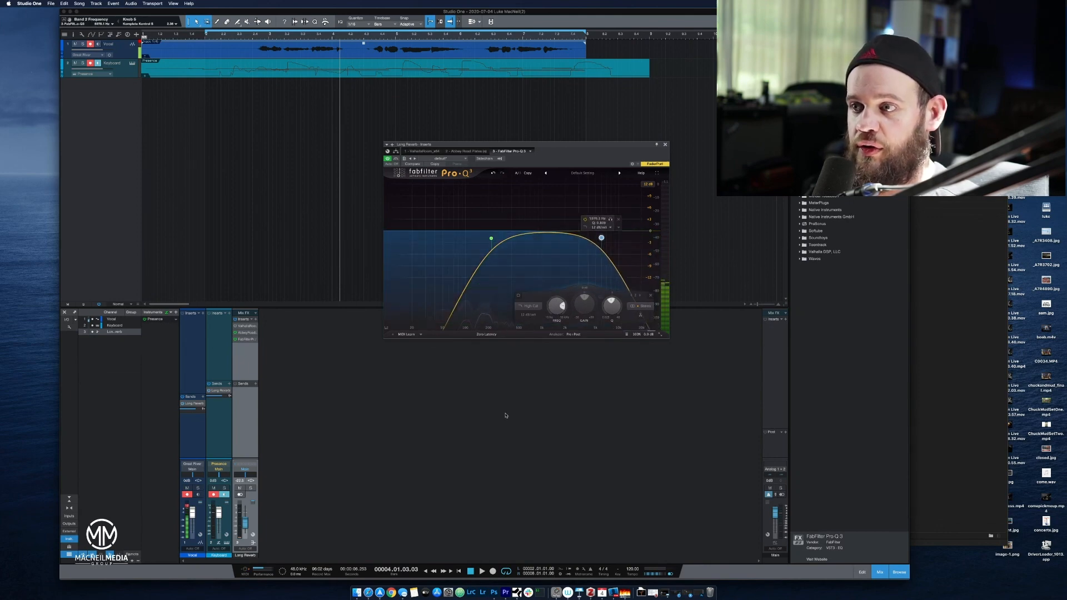
pyautogui.moveTo(492, 238); pyautogui.dragTo(487, 240)
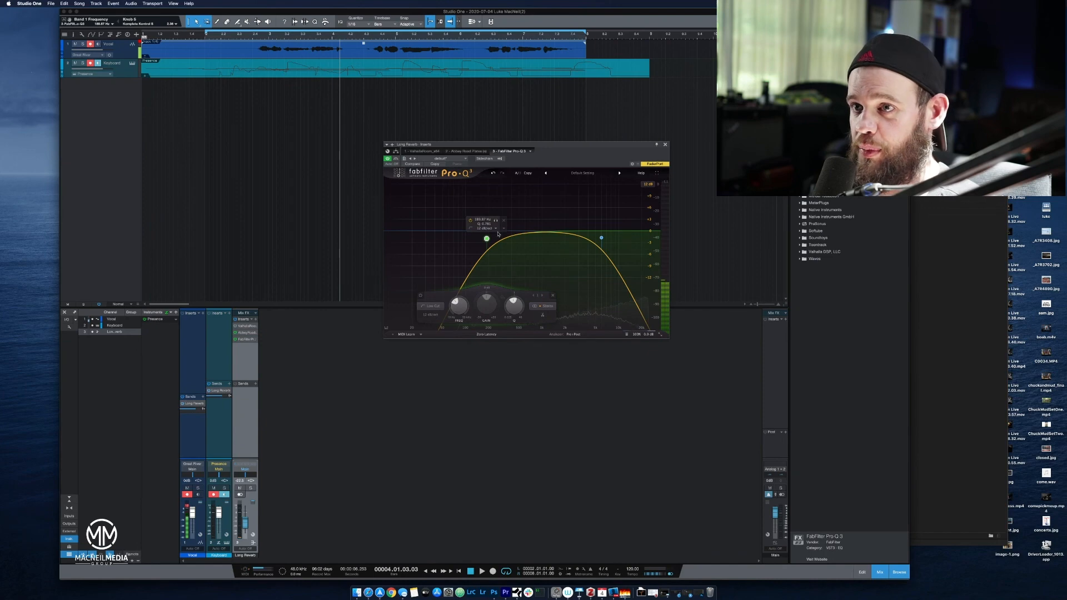
pyautogui.click(252, 37)
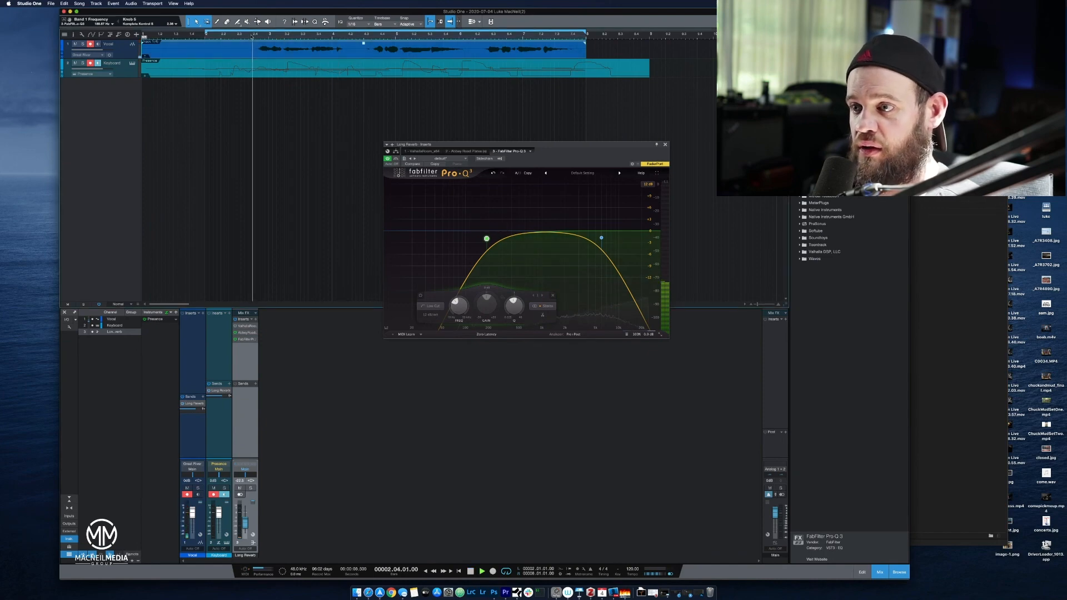
# Raise the low-cut band's frequency in Pro-Q 3 while the song plays, stop playback, and close the plug-in window.
pyautogui.press('space')
pyautogui.moveTo(491, 243); pyautogui.dragTo(499, 244)
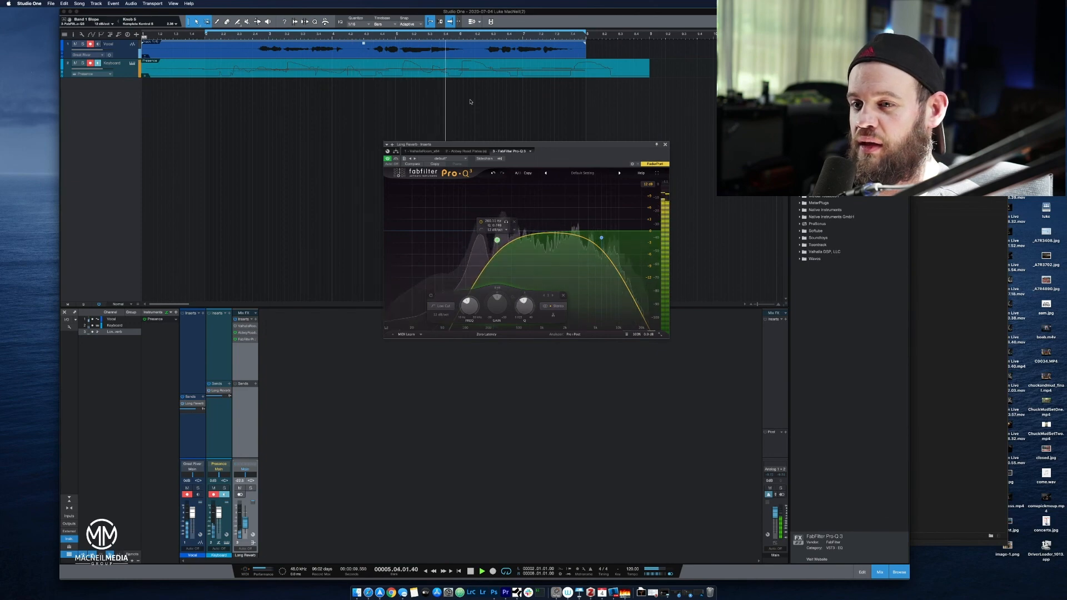
pyautogui.press('space')
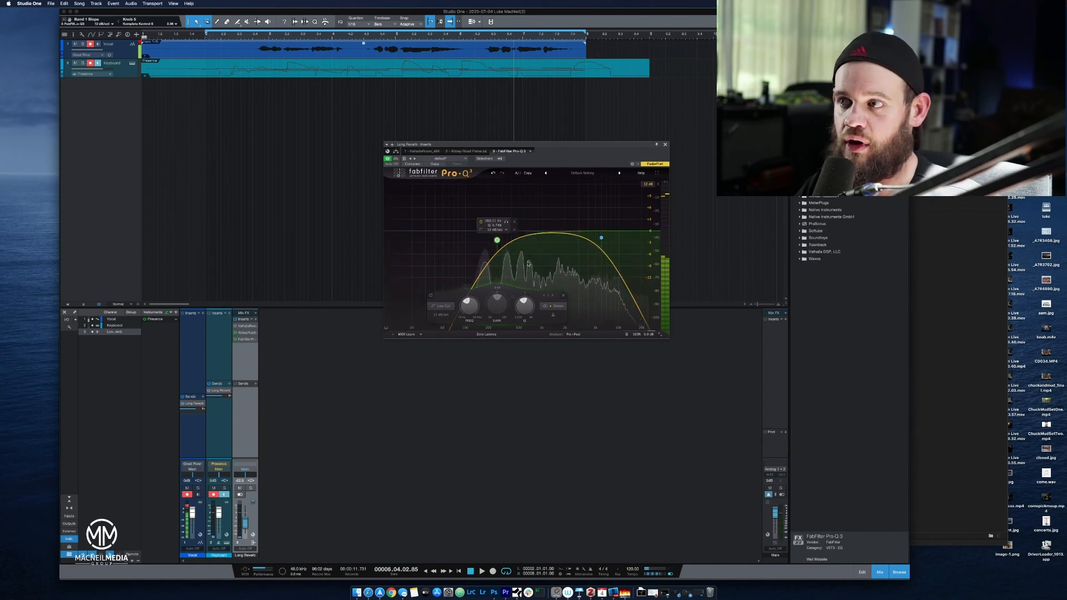
pyautogui.click(665, 145)
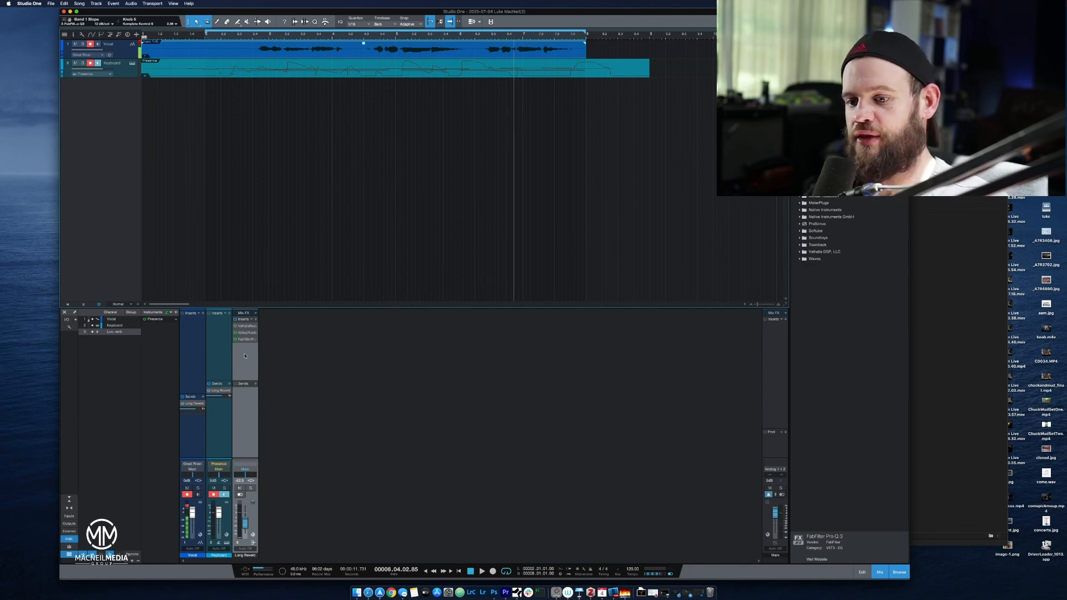
# Rename the Long Reverb bus to Delay.
pyautogui.doubleClick(244, 556)
pyautogui.write('ay')
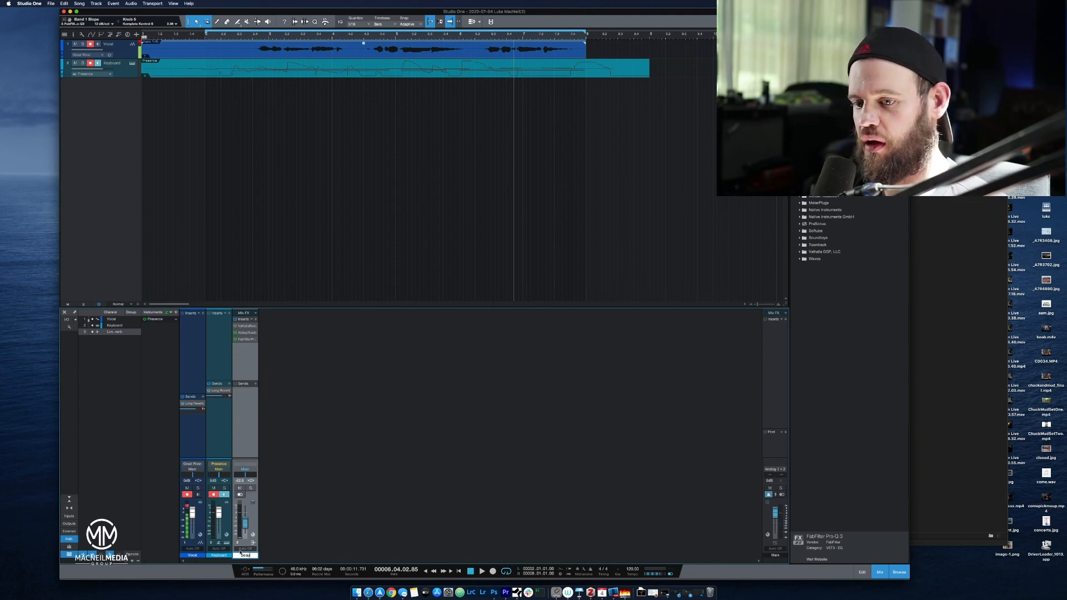
pyautogui.press('Return')
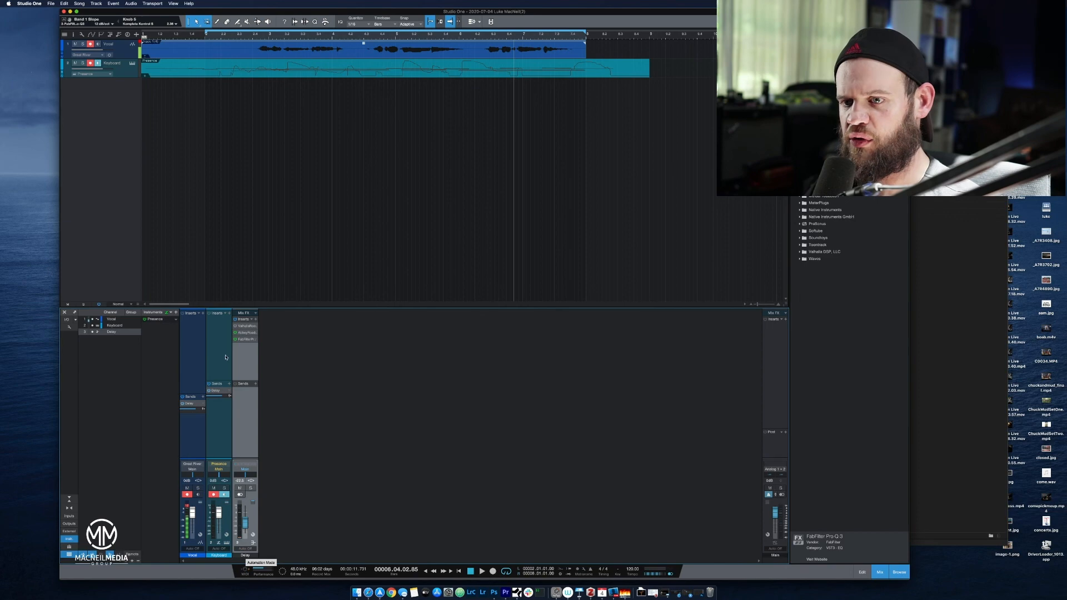
# Remove all three insert effects from the Delay bus, including Abbey Road Plates and Pro-Q 3.
pyautogui.rightClick(247, 326)
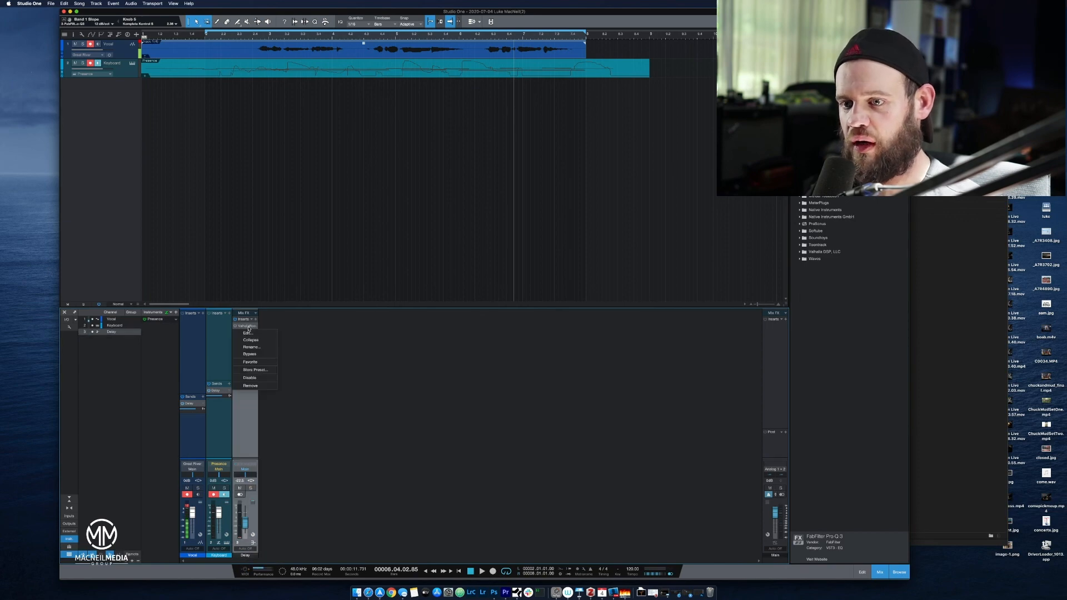
pyautogui.click(262, 386)
pyautogui.rightClick(248, 326)
pyautogui.click(262, 387)
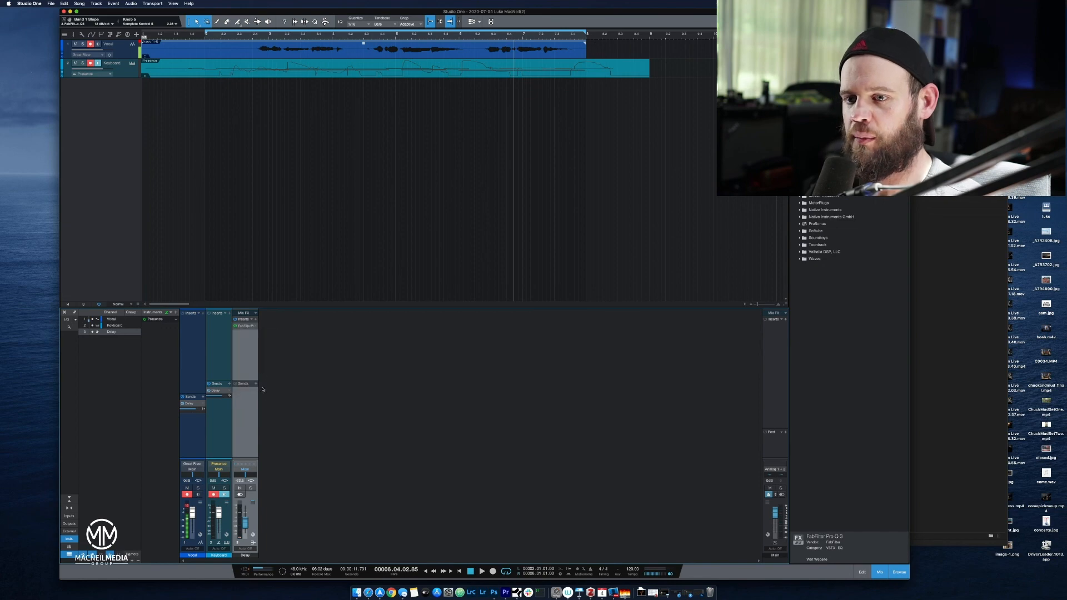
pyautogui.rightClick(247, 326)
pyautogui.click(254, 387)
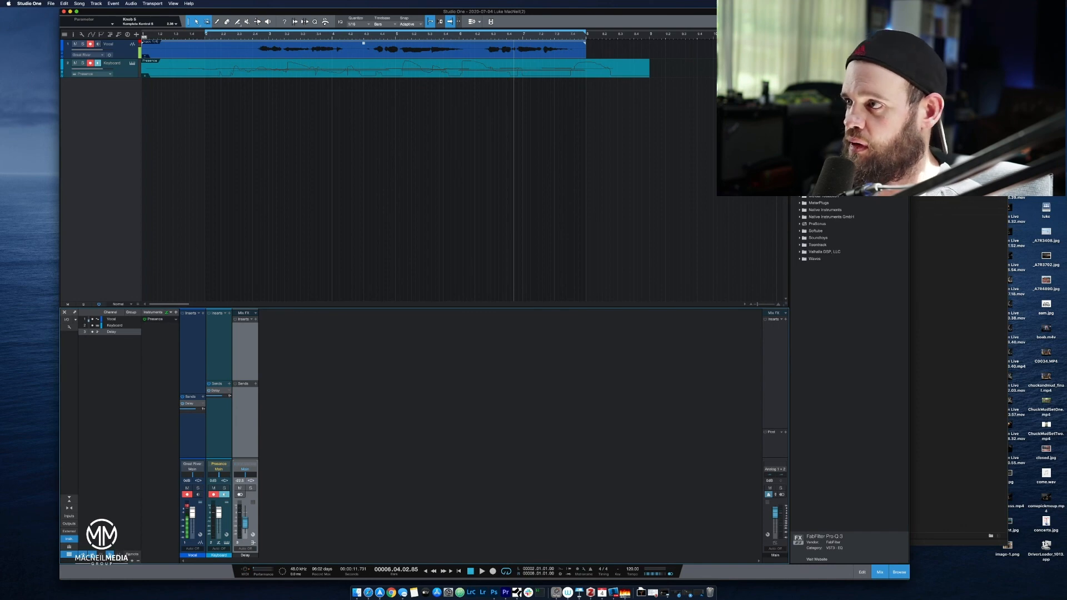
# Insert Soundtoys EchoBoy on the Delay bus and set its Mix to 100 %.
pyautogui.click(799, 91)
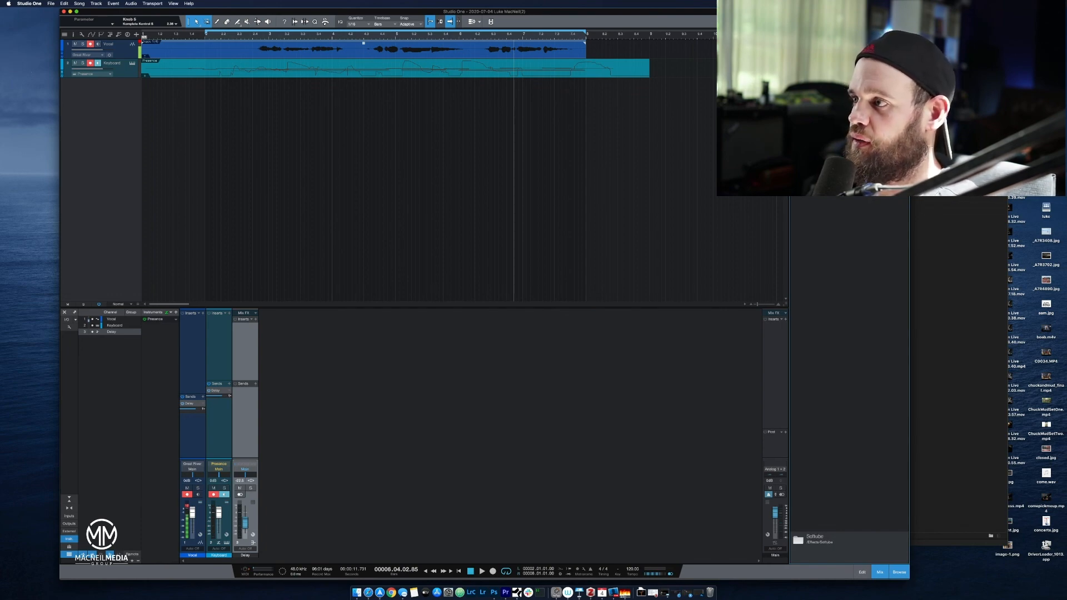
pyautogui.click(800, 161)
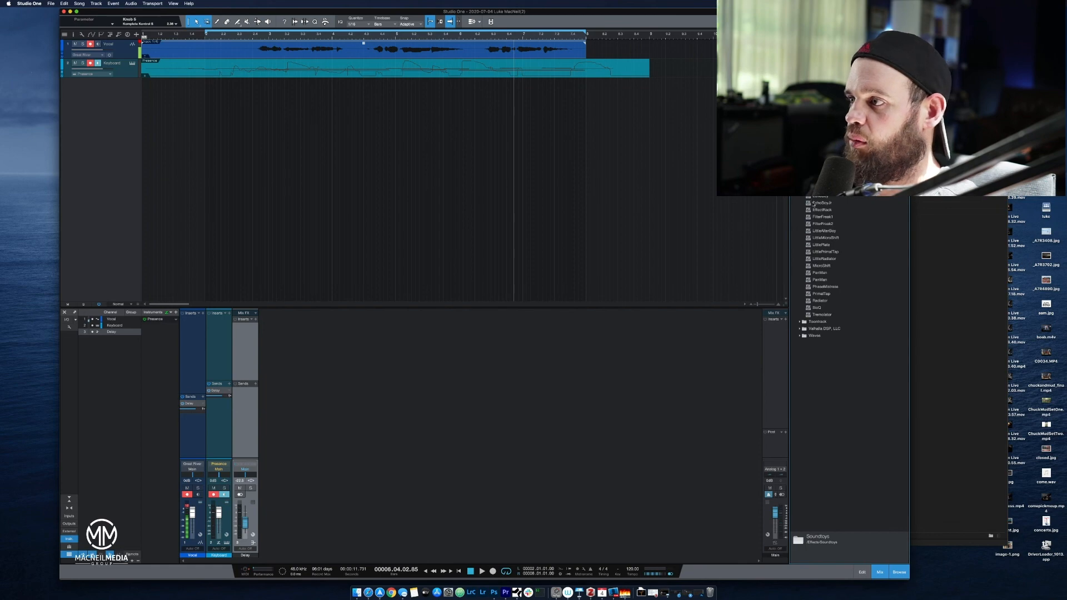
pyautogui.moveTo(820, 198); pyautogui.dragTo(243, 357)
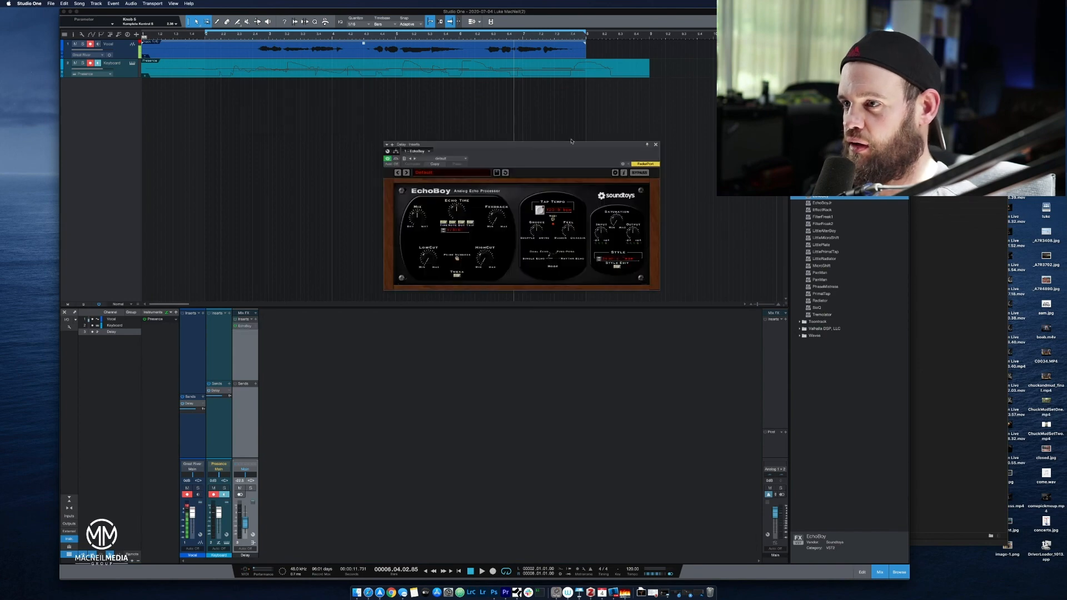
pyautogui.moveTo(568, 156); pyautogui.dragTo(574, 176)
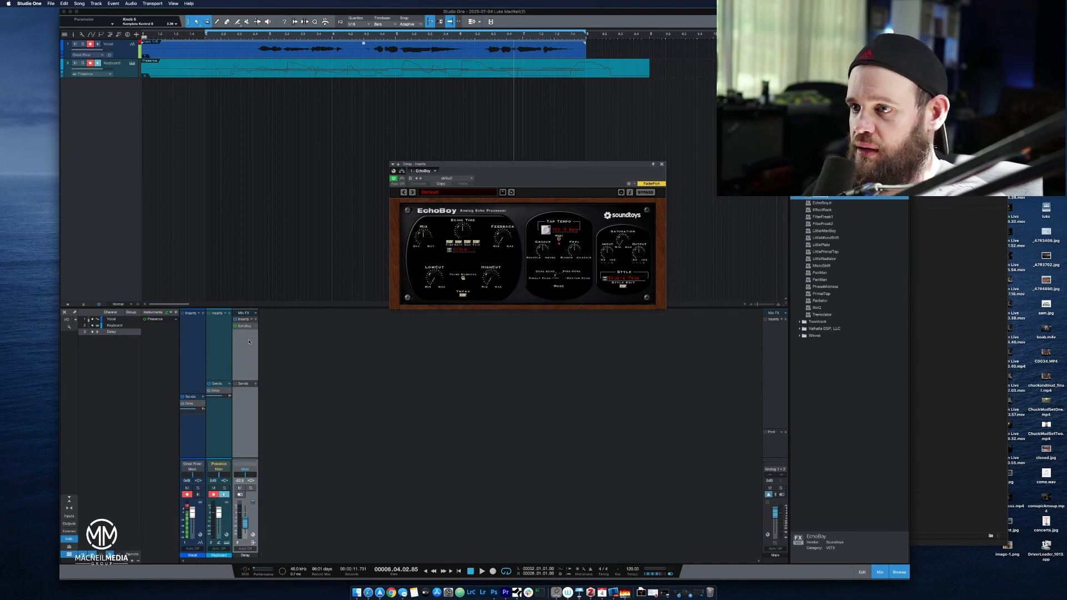
pyautogui.click(418, 240)
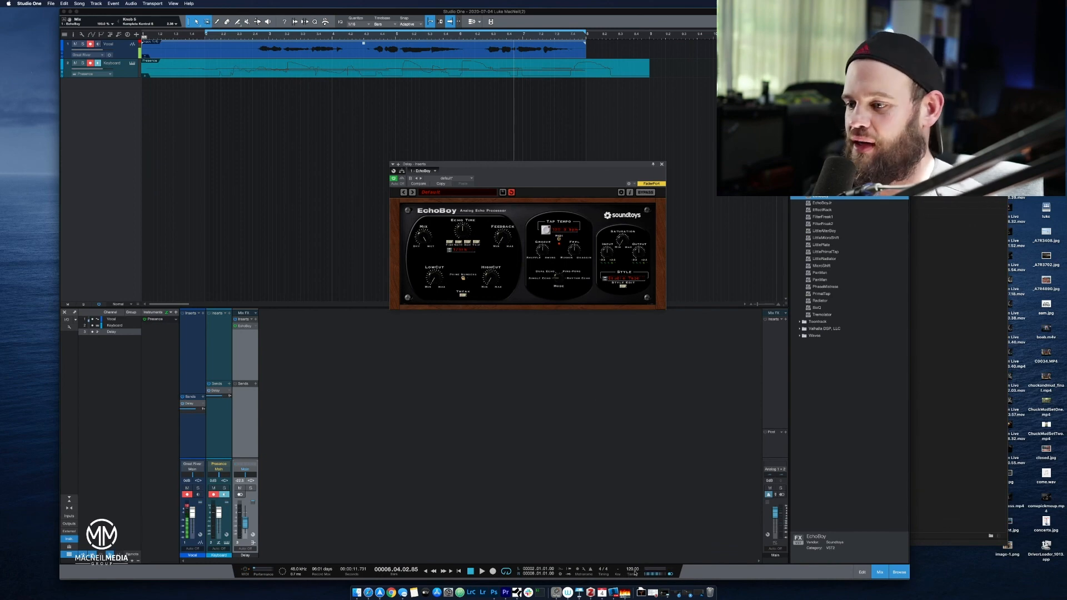
# Play the song from the start, raise the Delay bus fader, and audition the echo again from the start.
pyautogui.click(470, 571)
pyautogui.click(471, 571)
pyautogui.press('space')
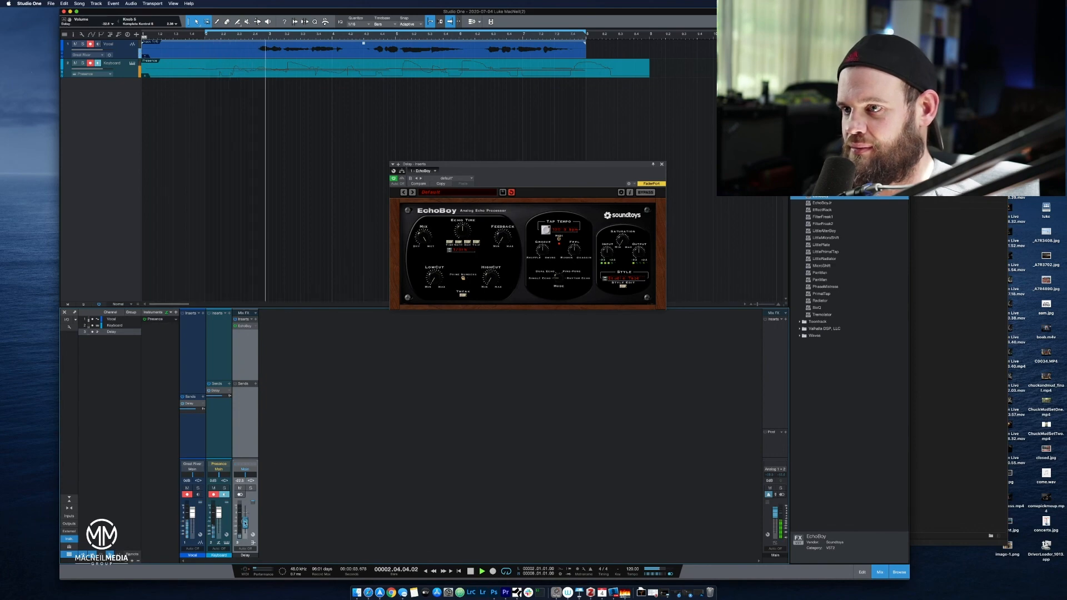
pyautogui.moveTo(246, 522); pyautogui.dragTo(245, 516)
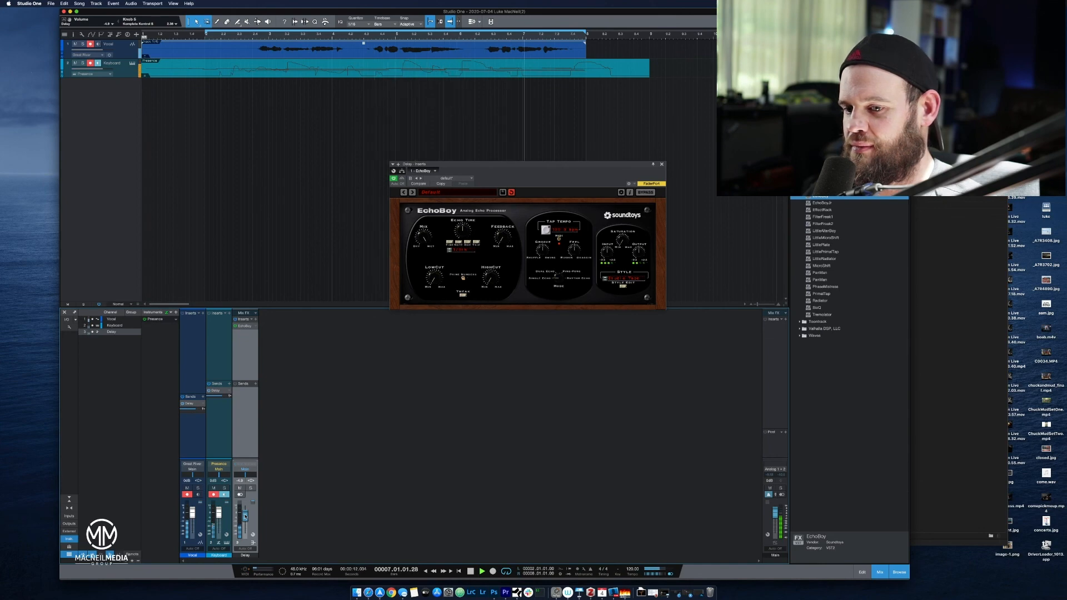
pyautogui.press('space')
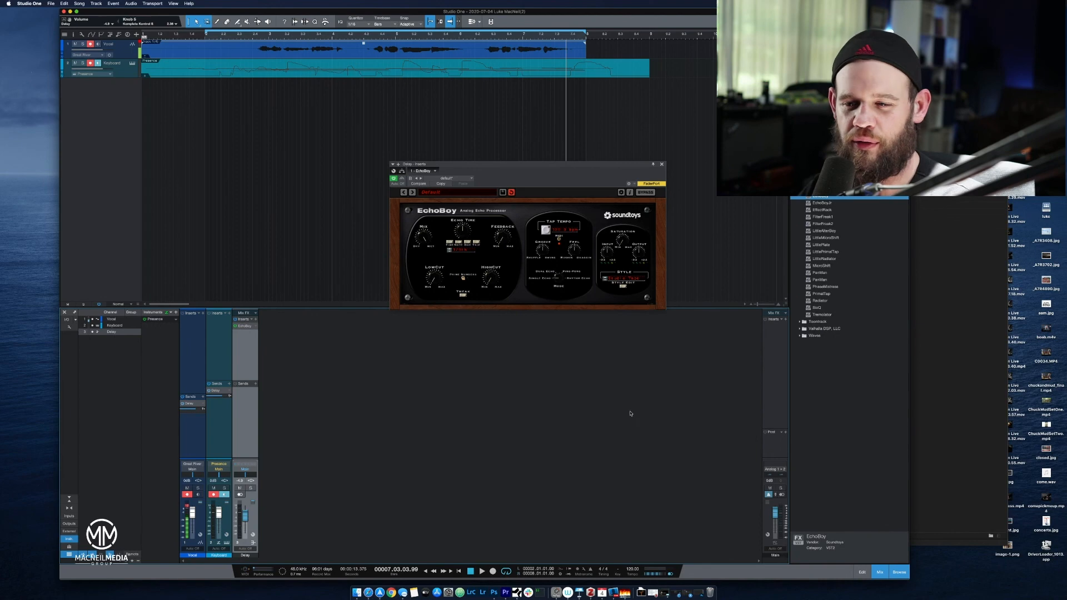
pyautogui.click(471, 571)
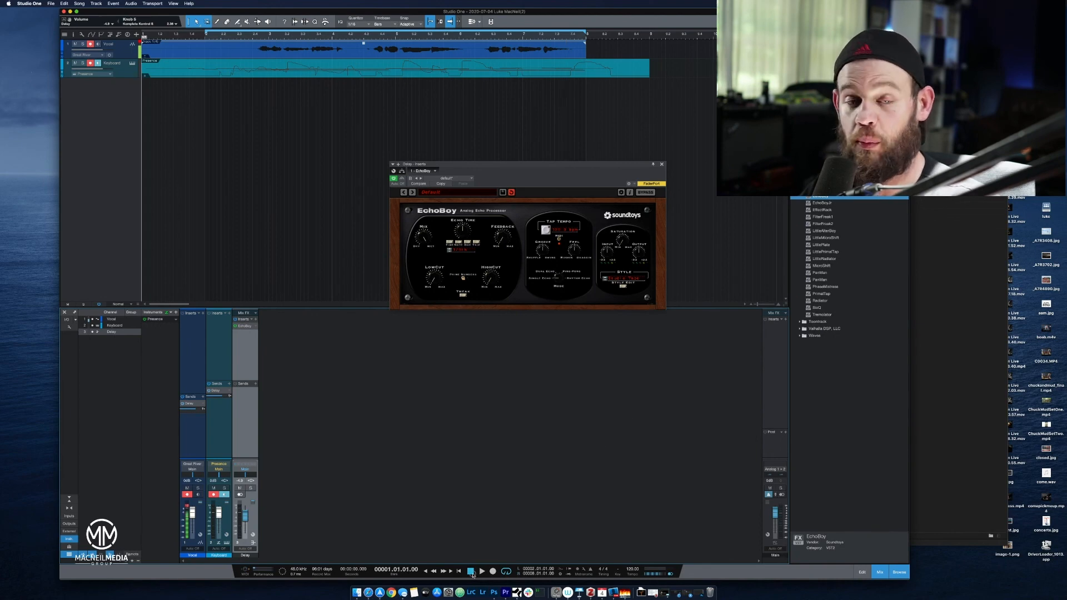
pyautogui.click(482, 574)
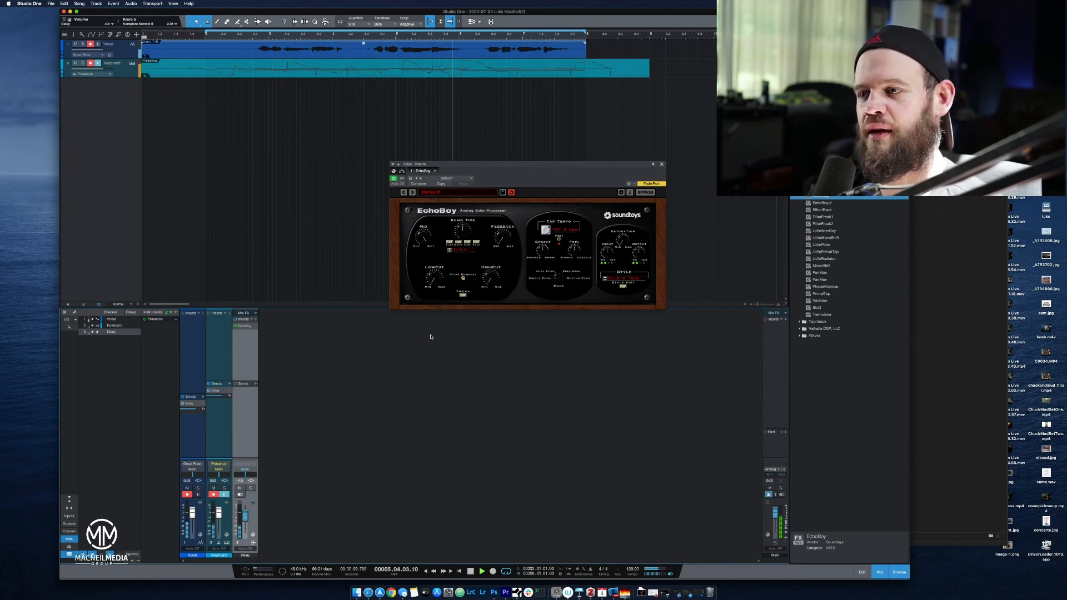
pyautogui.press('space')
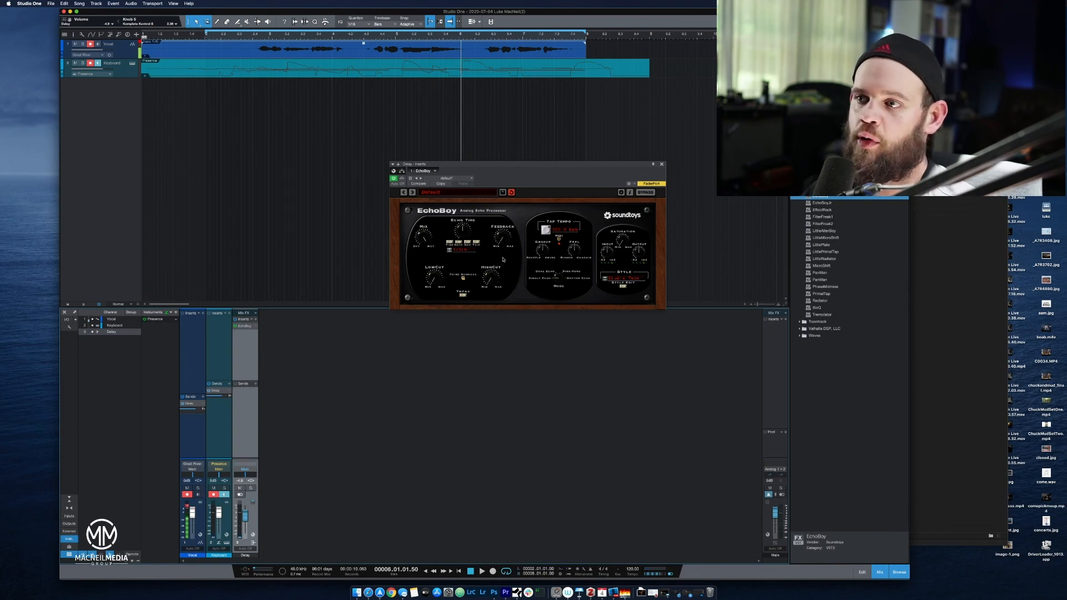
# Adjust EchoBoy's Feedback and audition the echo repeats several times from the start of the song.
pyautogui.moveTo(502, 240); pyautogui.dragTo(499, 231)
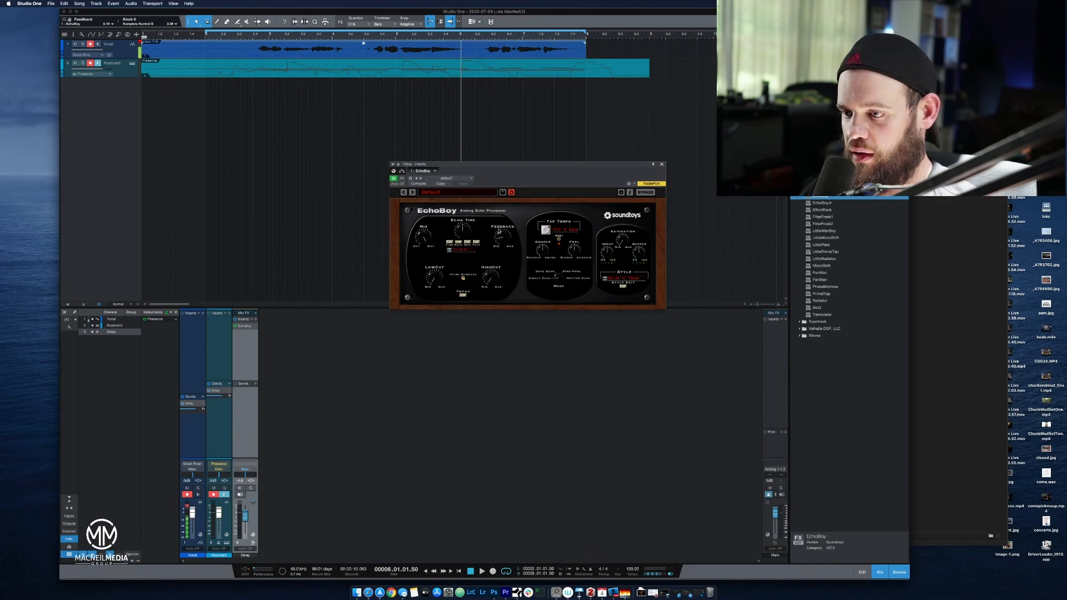
pyautogui.click(470, 572)
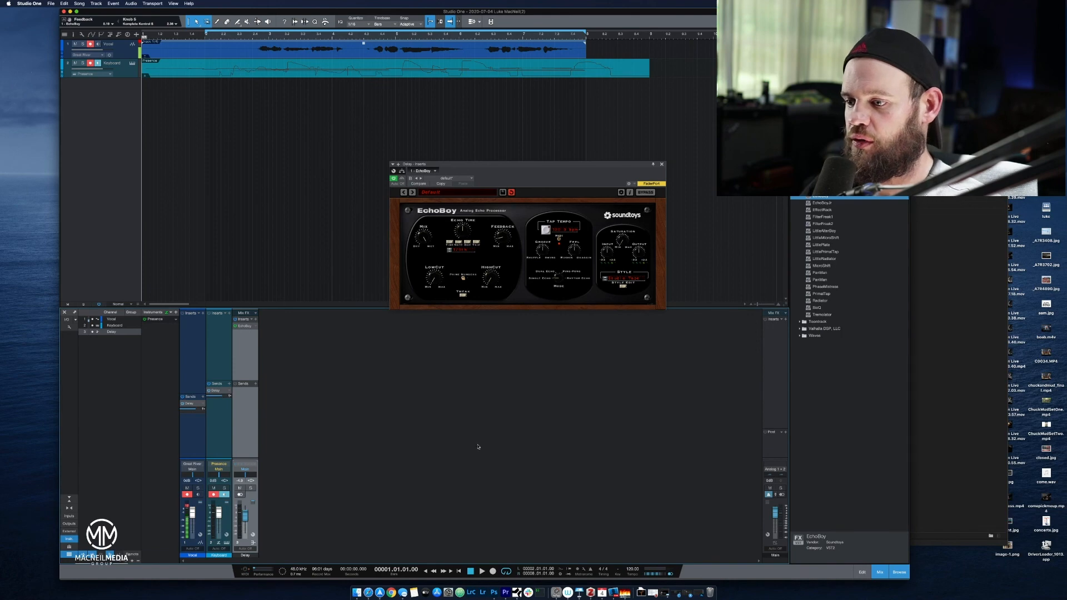
pyautogui.click(482, 571)
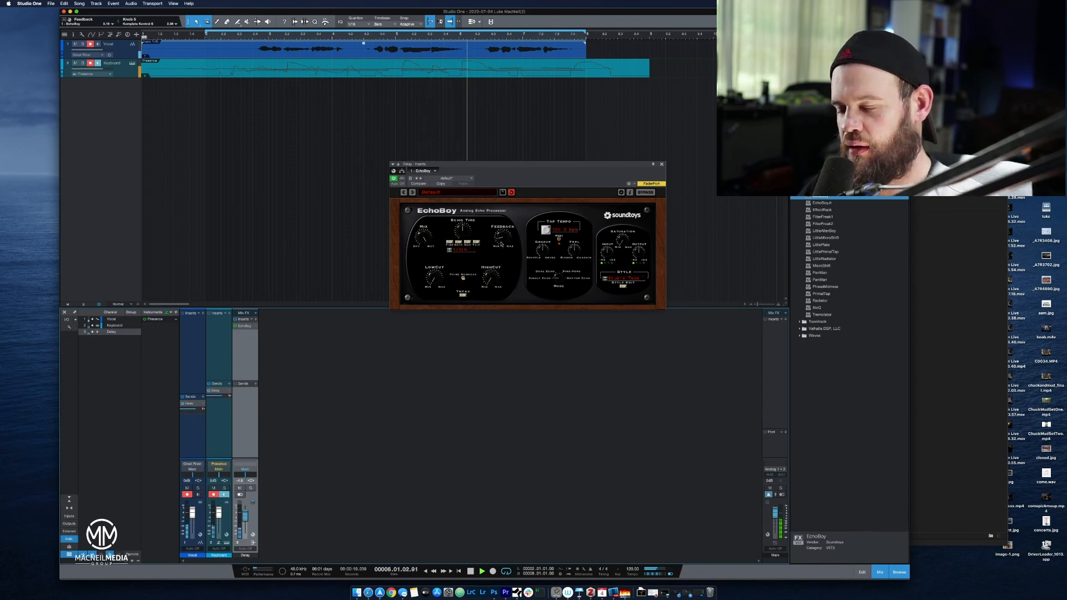
pyautogui.press('space')
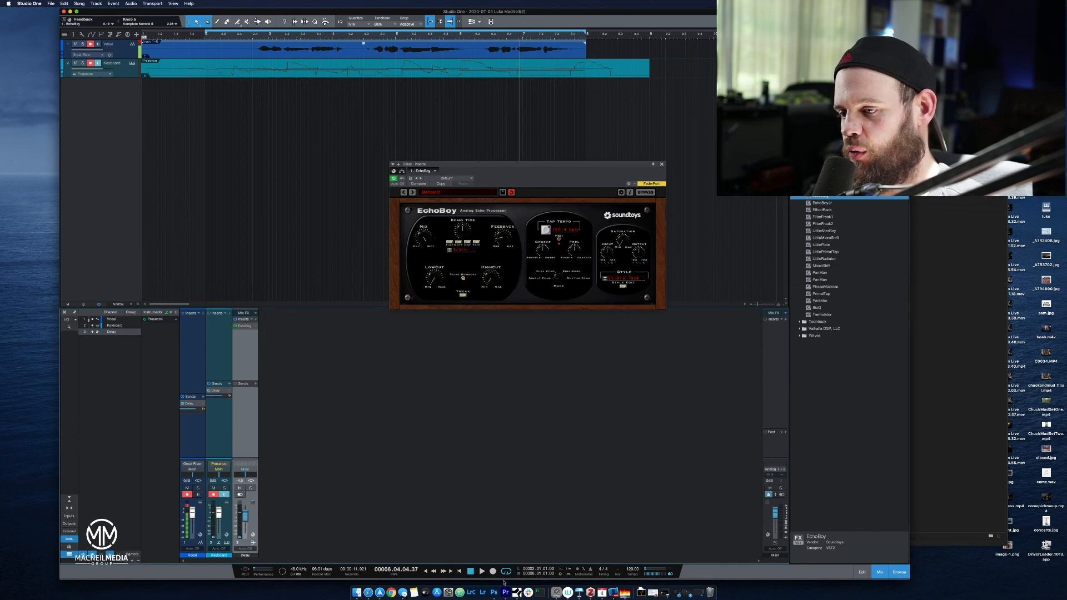
pyautogui.click(470, 571)
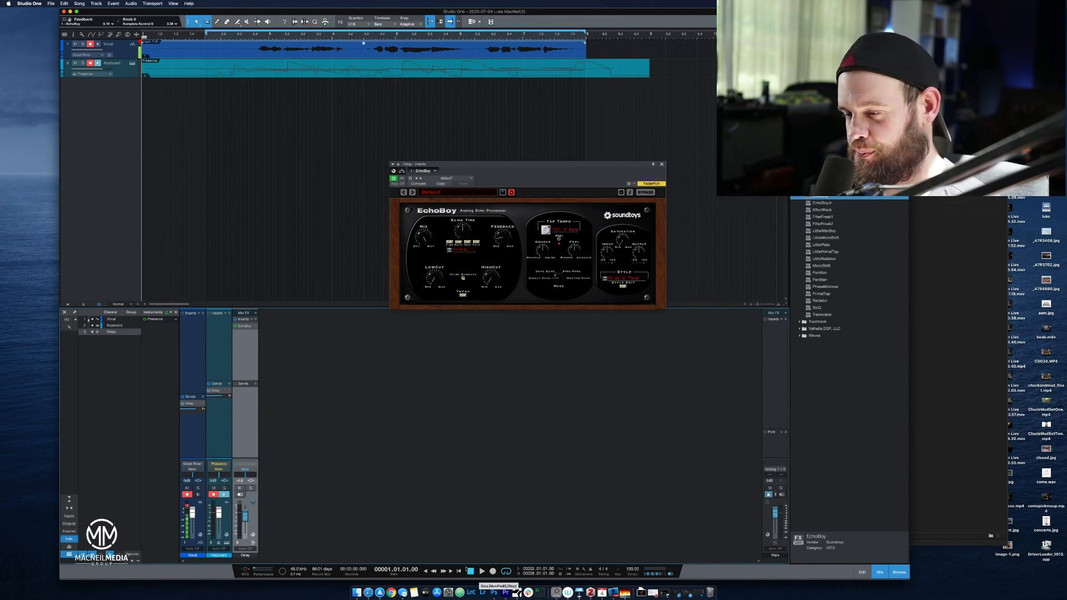
pyautogui.press('space')
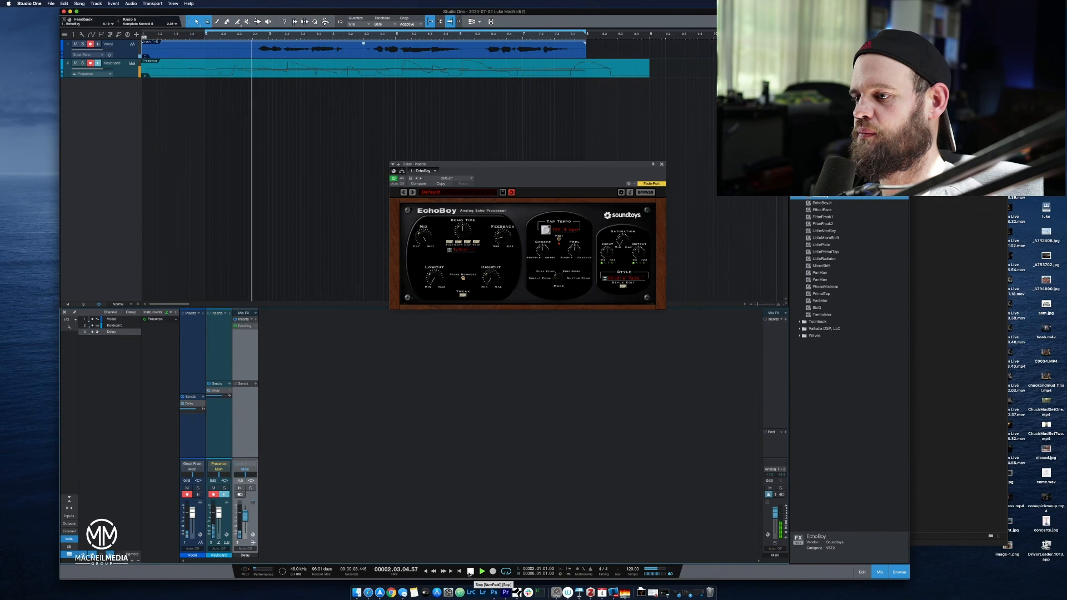
pyautogui.click(470, 571)
pyautogui.press('space')
pyautogui.click(470, 571)
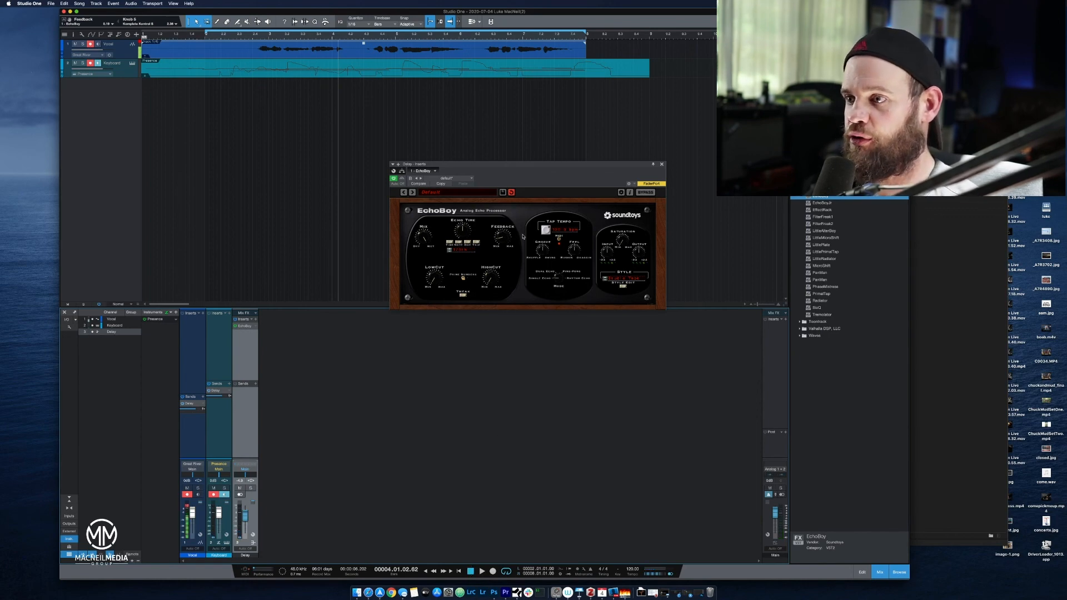
# Raise EchoBoy's Feedback, play from the start, and increase it further during playback before stopping.
pyautogui.moveTo(512, 237); pyautogui.dragTo(507, 223)
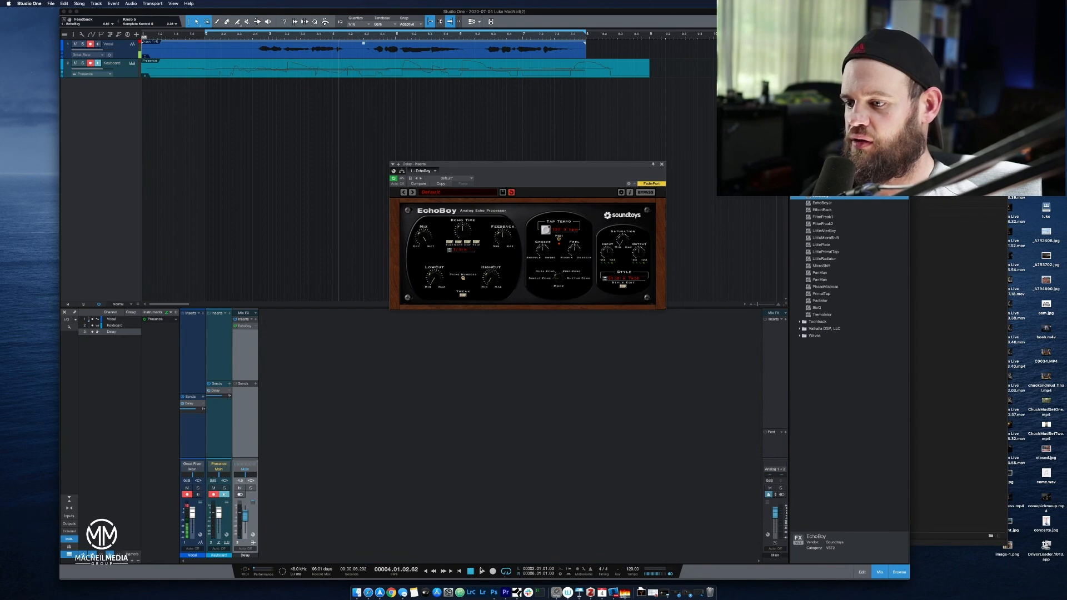
pyautogui.click(470, 571)
pyautogui.click(481, 571)
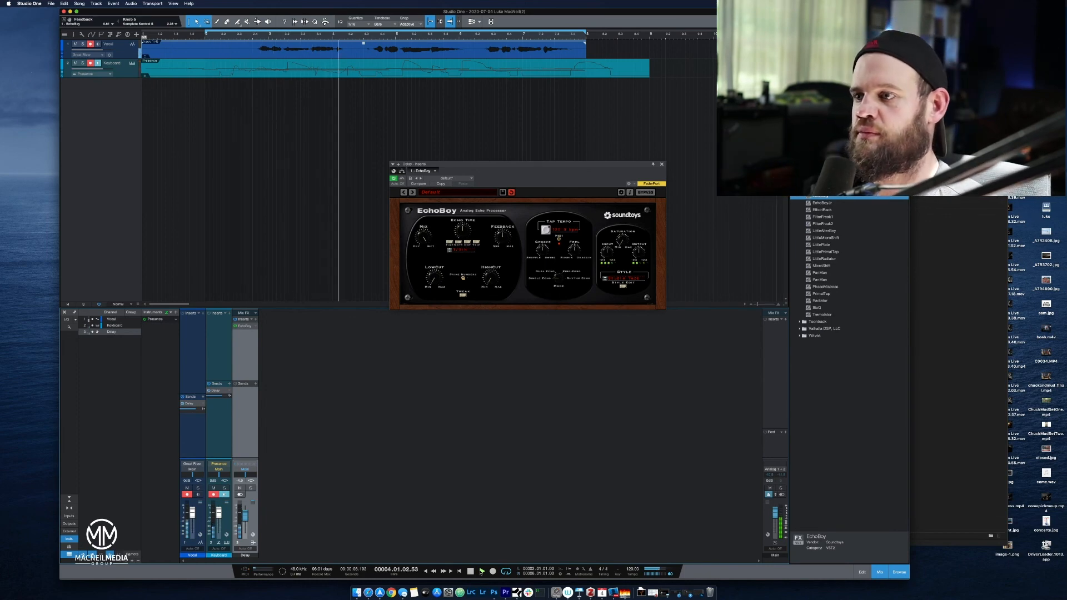
pyautogui.moveTo(502, 235); pyautogui.dragTo(508, 224)
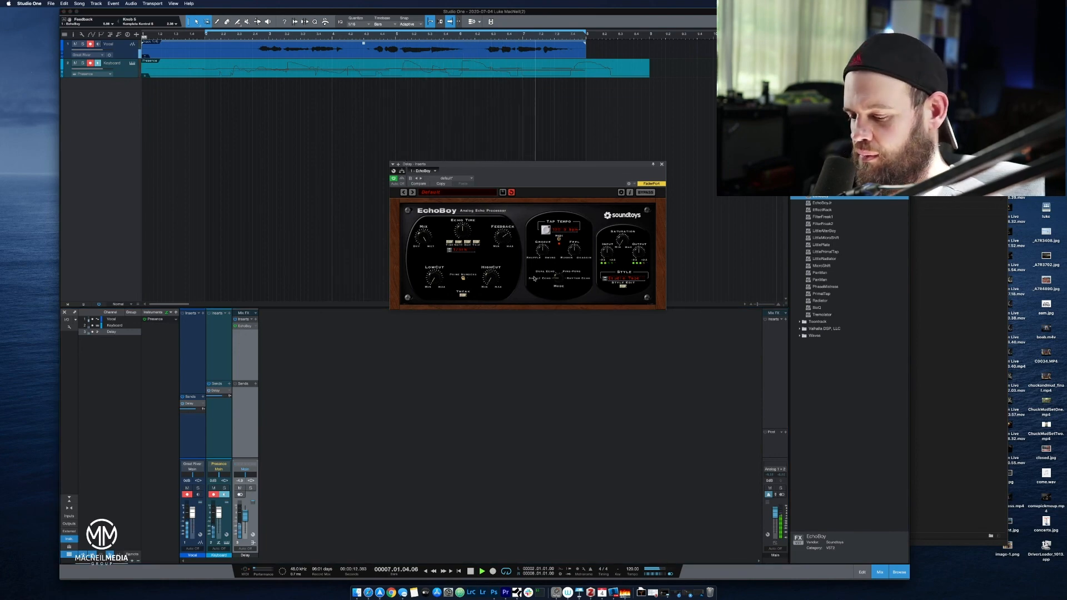
pyautogui.press('space')
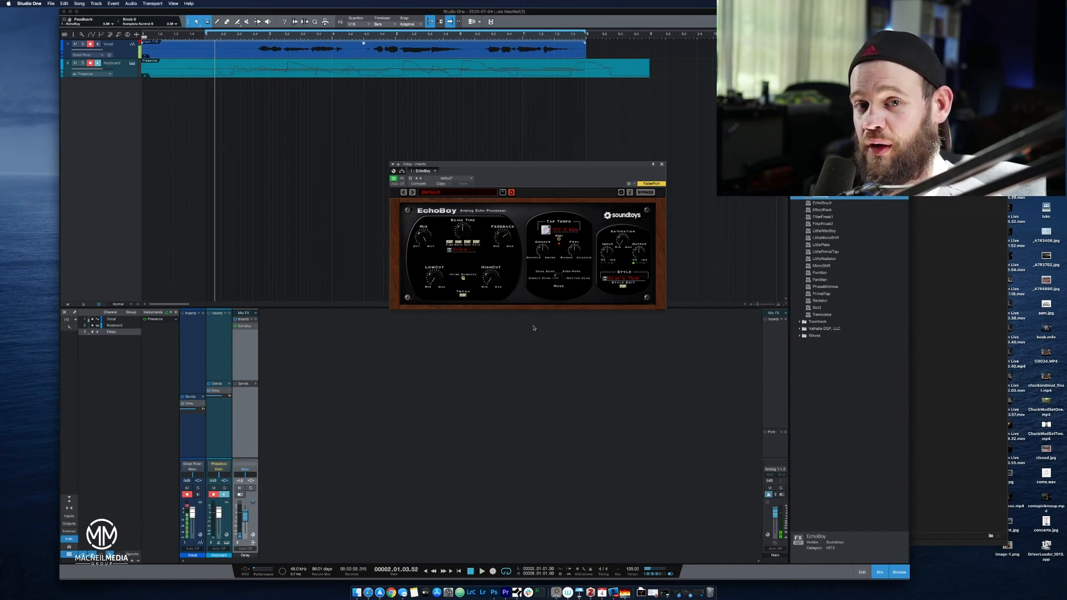
# Adjust EchoBoy's cut filters and Saturation, and choose the FM Radio echo style.
pyautogui.press('space')
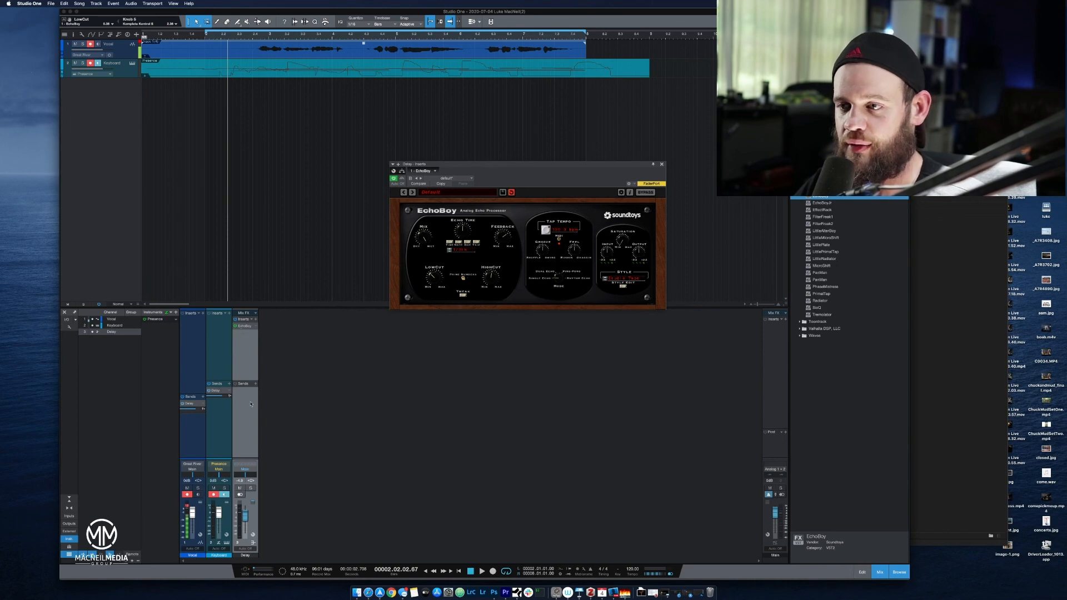
pyautogui.moveTo(440, 276); pyautogui.dragTo(493, 274)
pyautogui.click(632, 282)
pyautogui.click(623, 229)
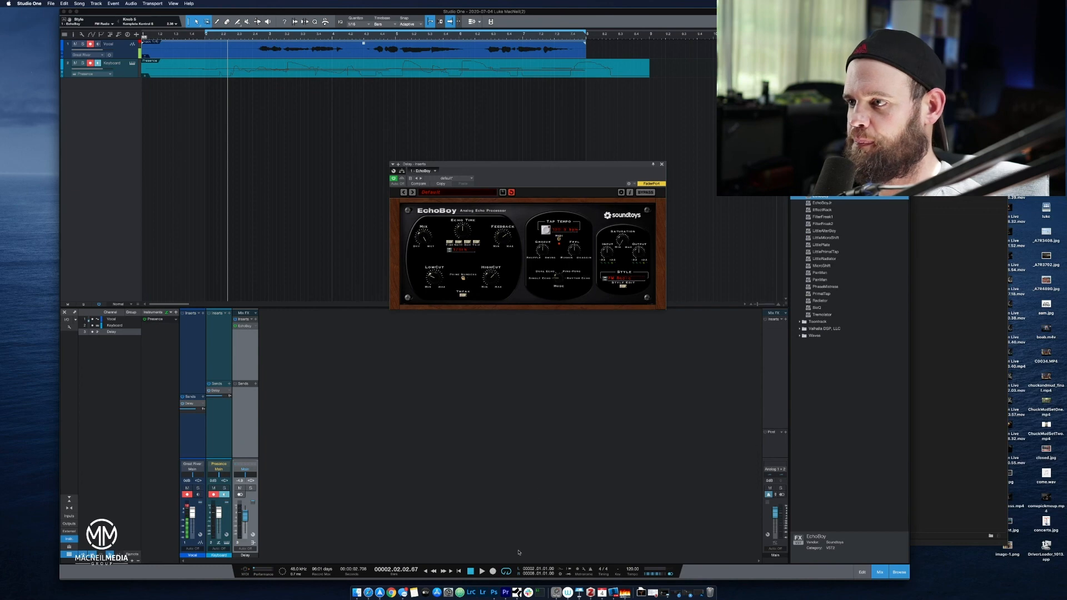
# Play the song with the FM Radio echo, lower the Feedback during playback, and stop.
pyautogui.click(481, 571)
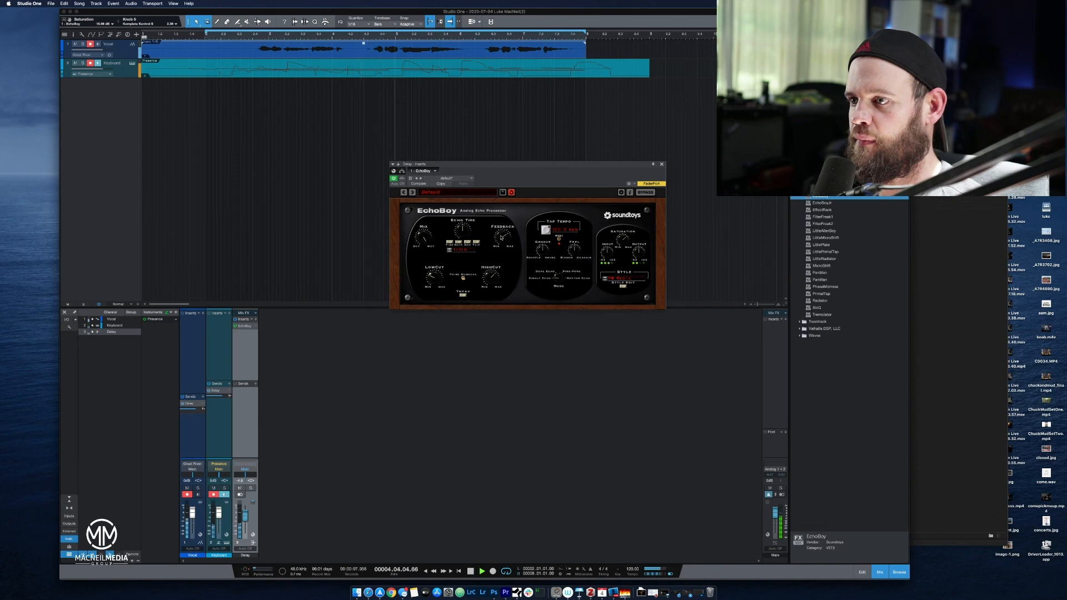
pyautogui.moveTo(499, 261); pyautogui.dragTo(500, 258)
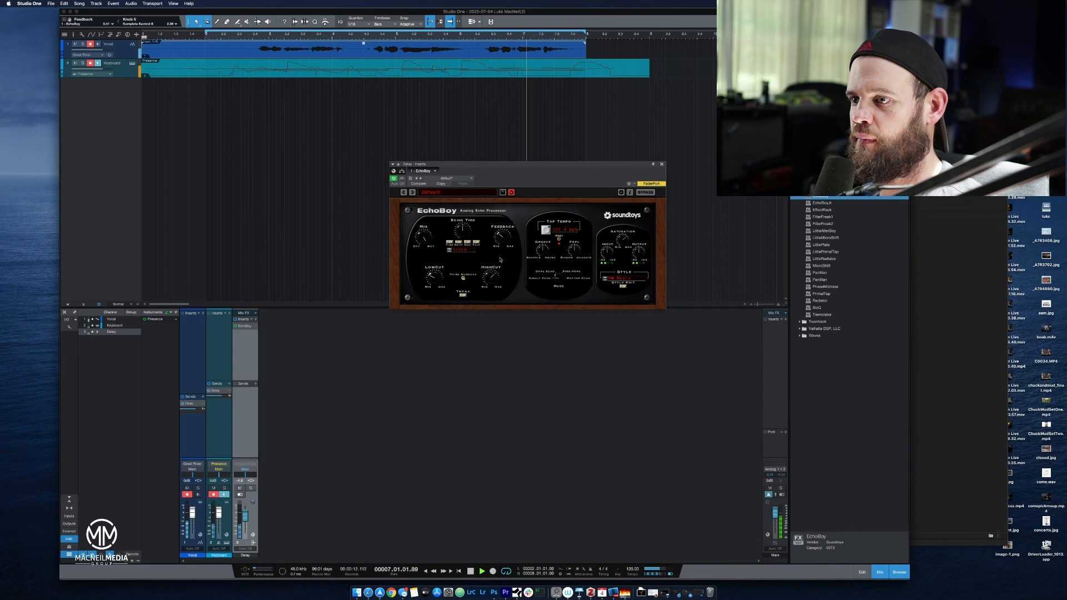
pyautogui.press('space')
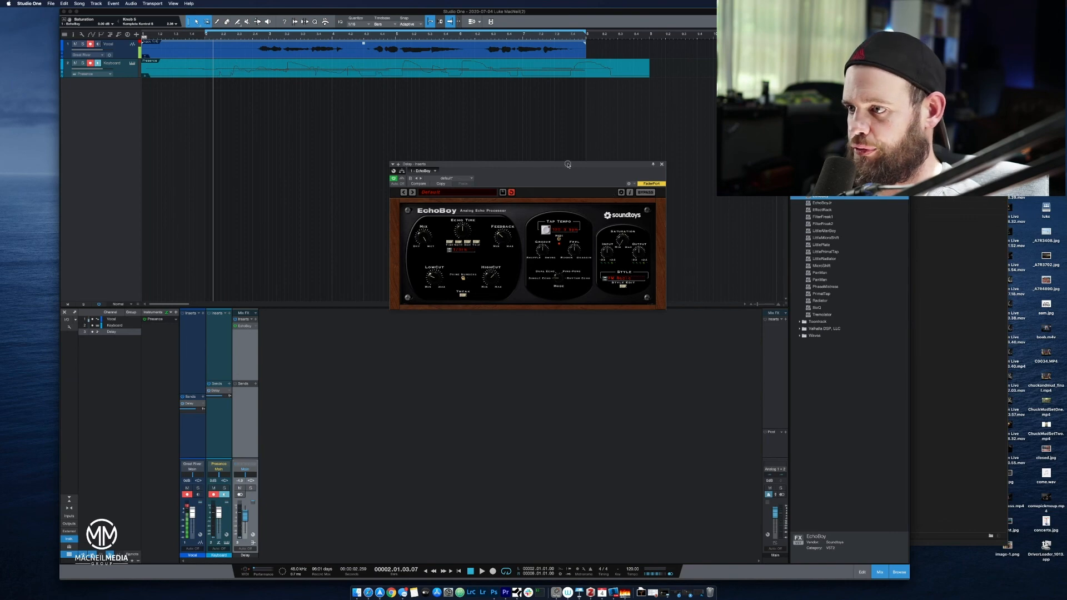
# Switch EchoBoy to Dual Echo mode and play from the song start, raising the Delay bus volume during playback before stopping.
pyautogui.moveTo(568, 165); pyautogui.dragTo(523, 236)
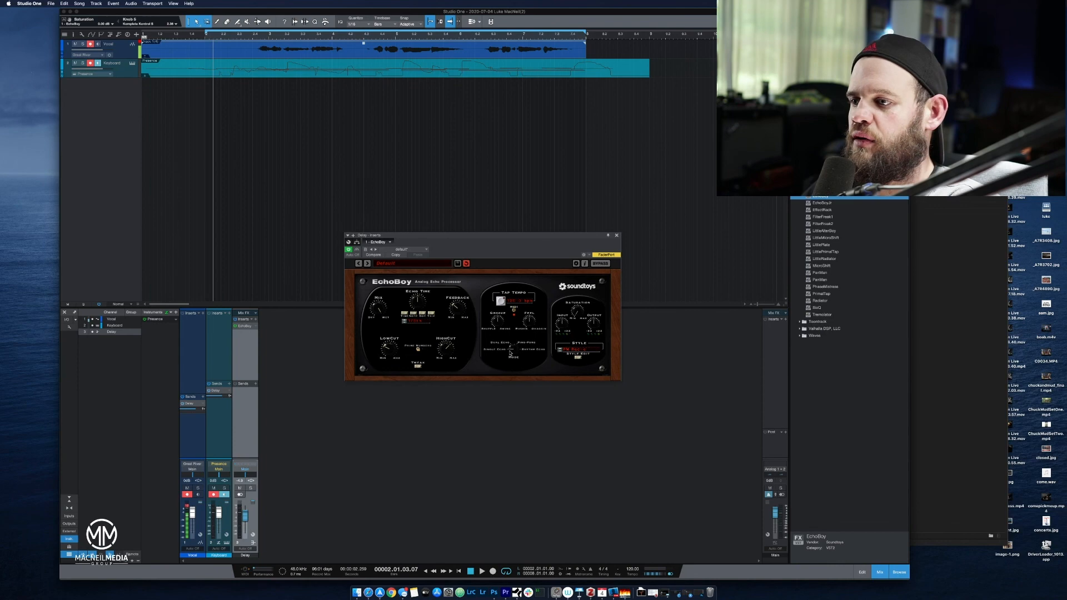
pyautogui.click(508, 344)
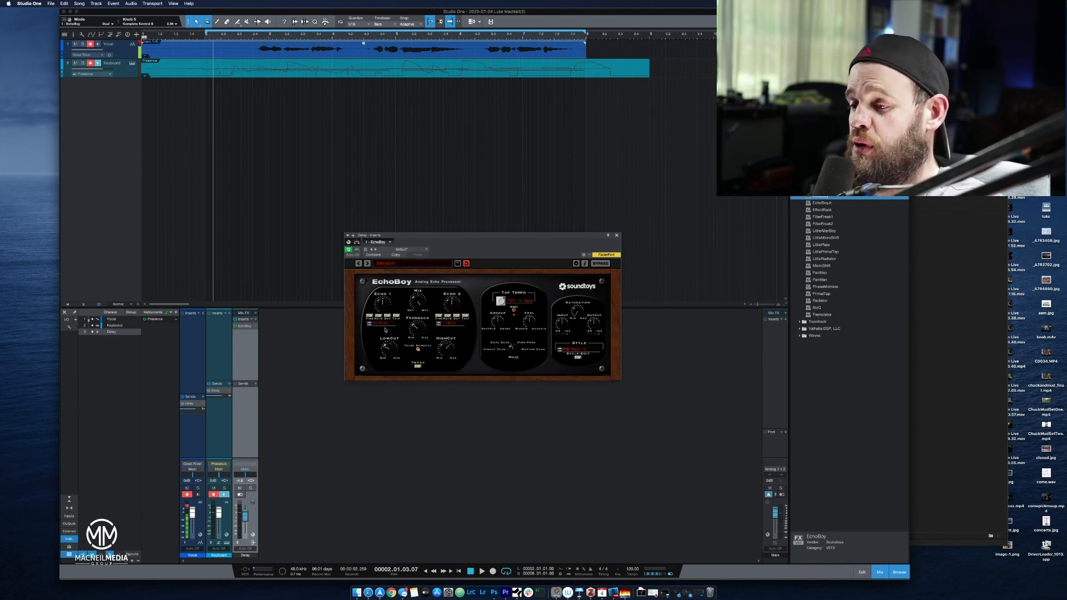
pyautogui.click(473, 571)
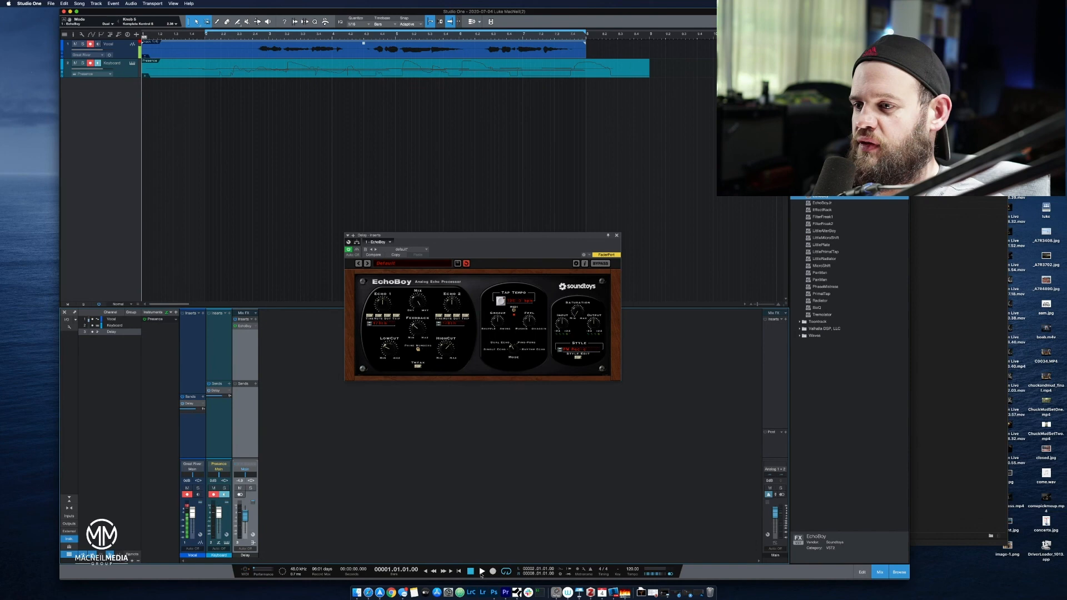
pyautogui.click(481, 572)
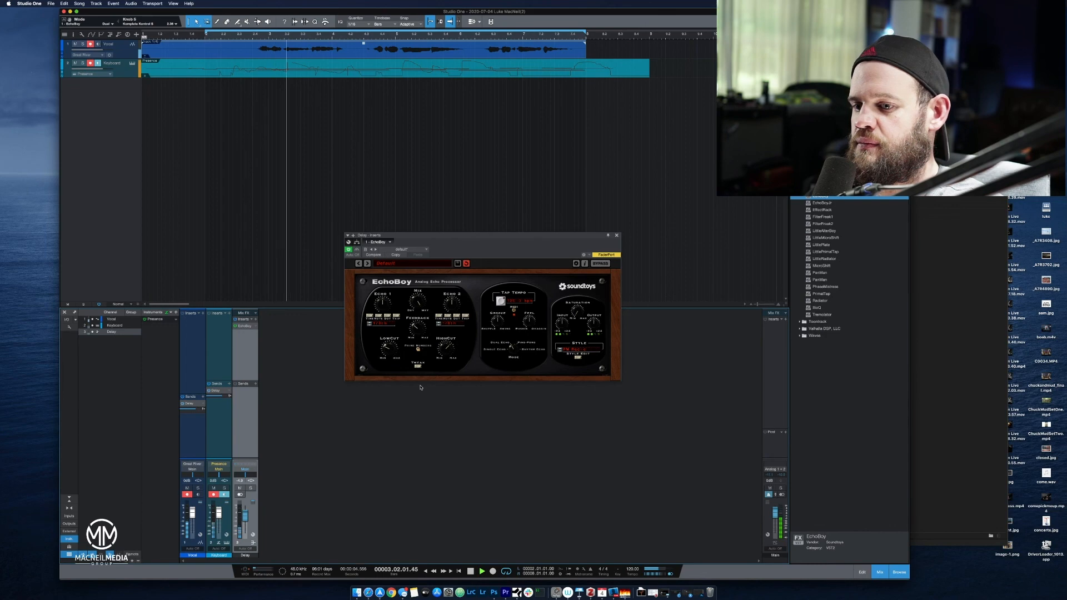
pyautogui.moveTo(247, 521); pyautogui.dragTo(246, 513)
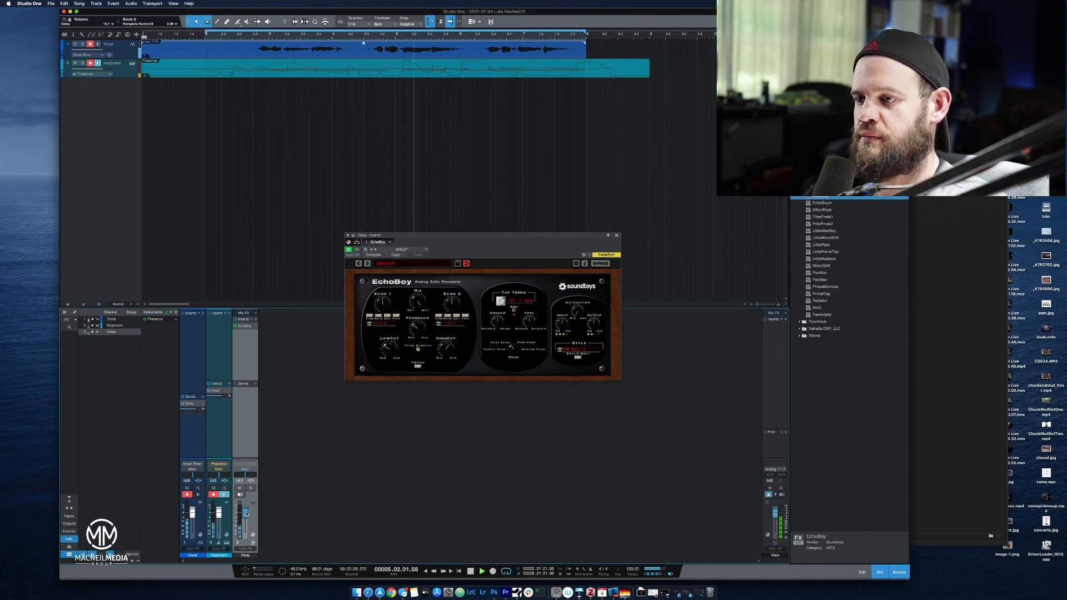
pyautogui.press('space')
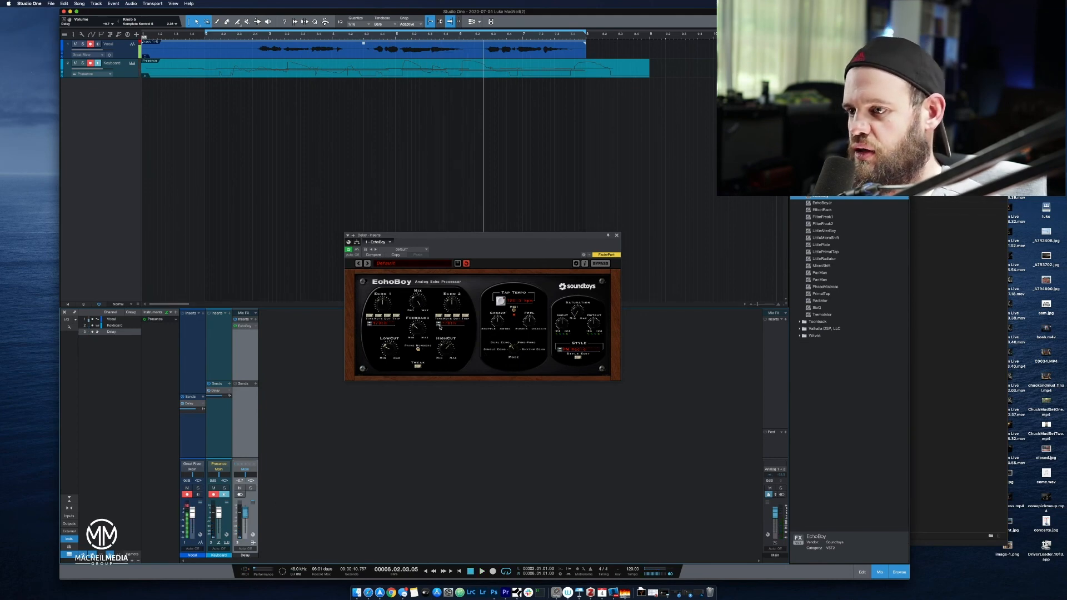
# Set EchoBoy's Echo 2 to a dotted note value and audition it from the start of the song.
pyautogui.click(438, 327)
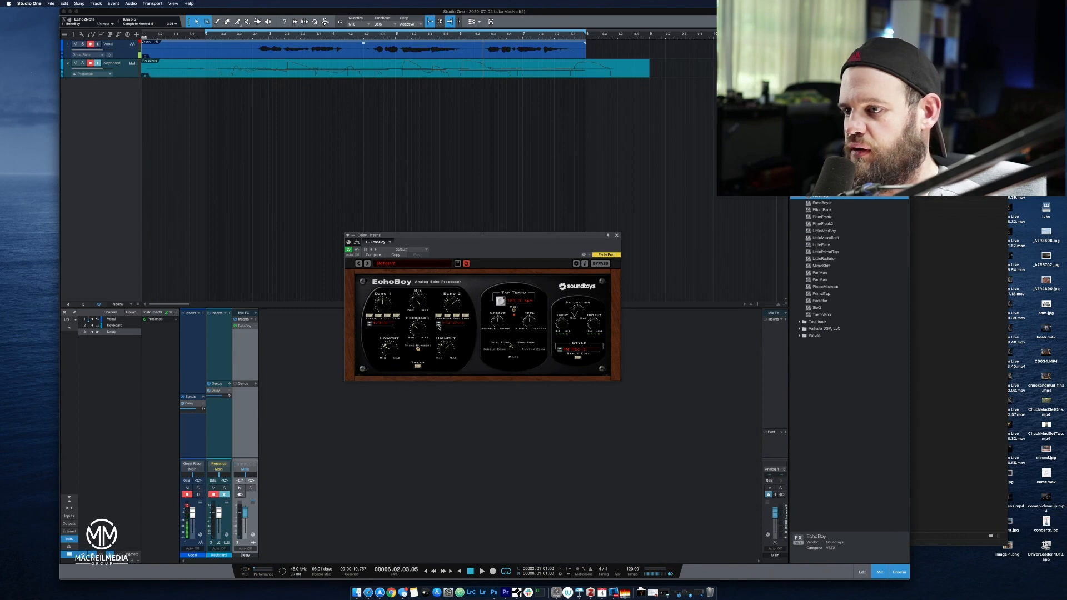
pyautogui.click(456, 318)
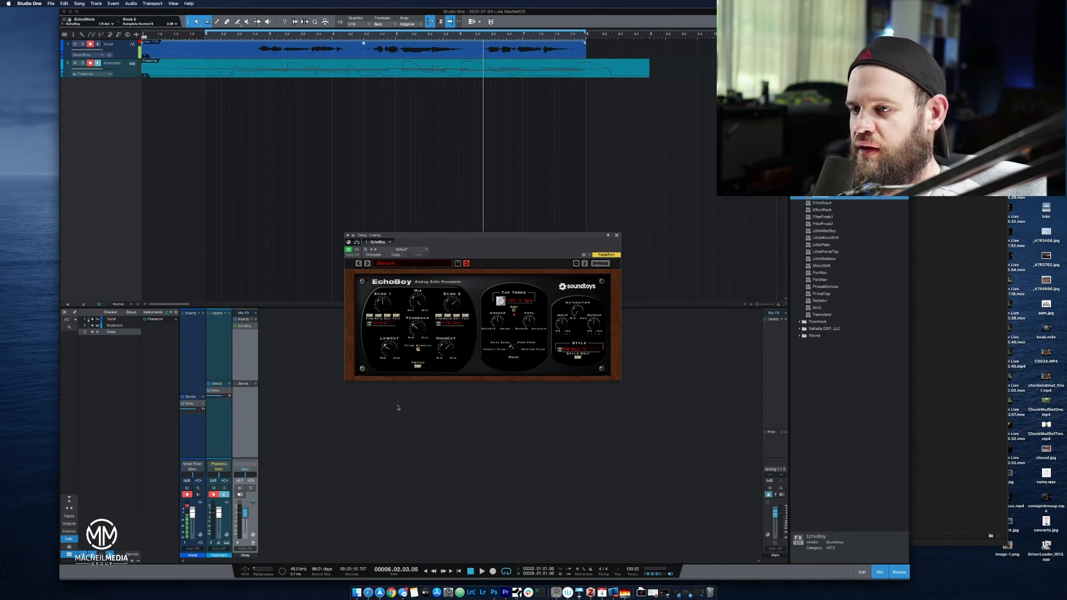
pyautogui.click(470, 571)
pyautogui.click(482, 571)
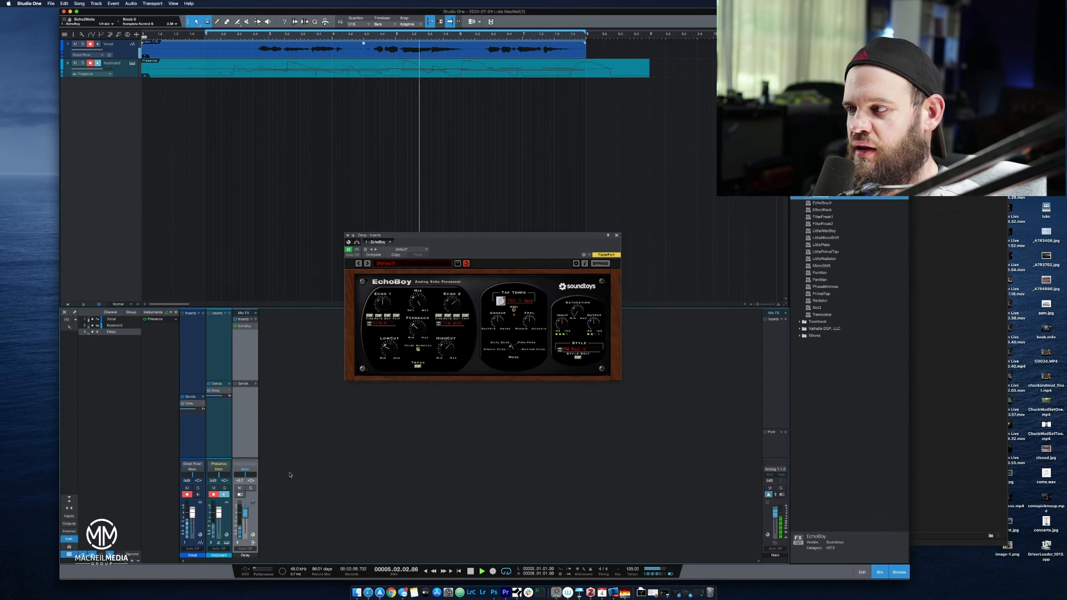
pyautogui.press('space')
# Choose a different note value for Echo 2 and play the song from the start before stopping.
pyautogui.click(439, 325)
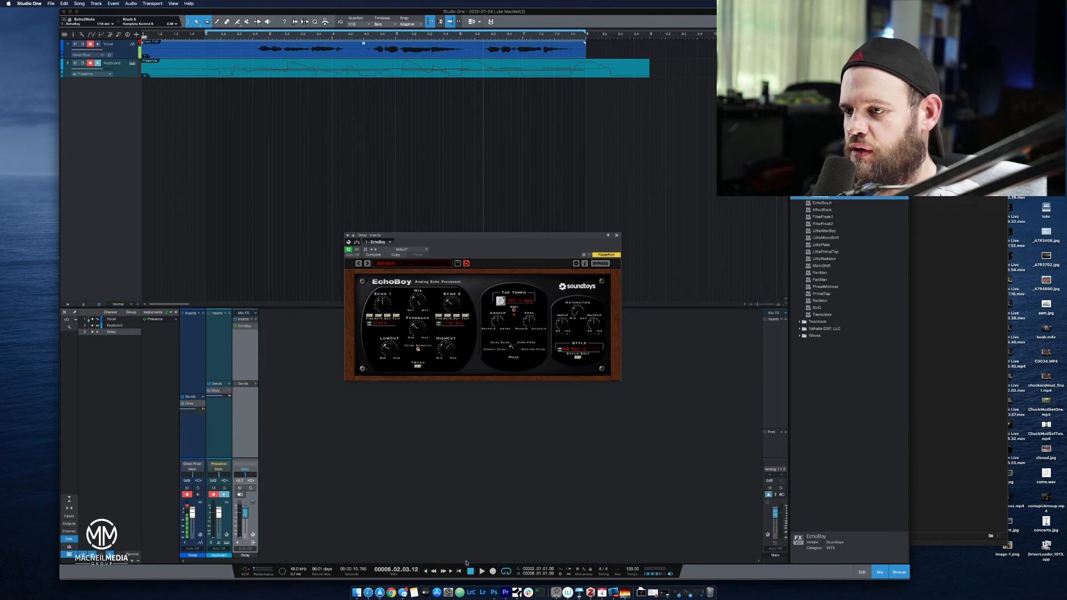
pyautogui.click(458, 571)
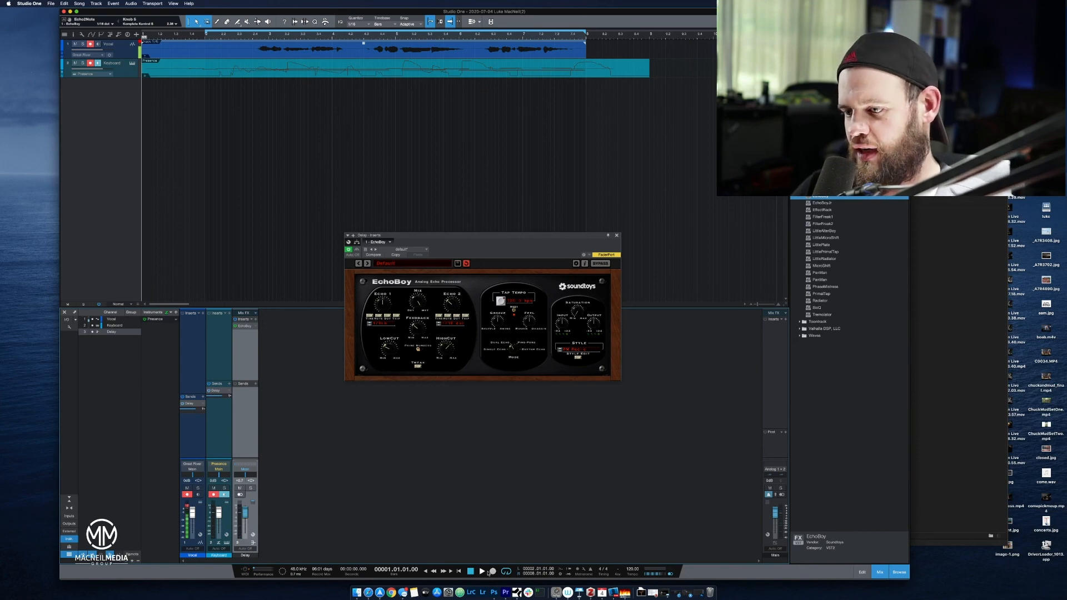
pyautogui.click(483, 572)
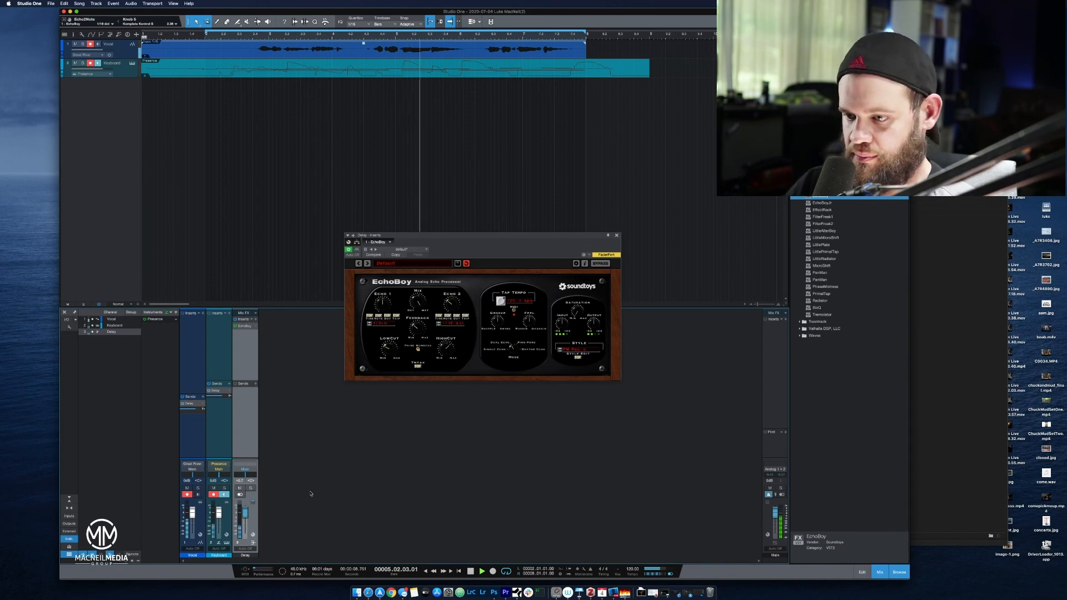
pyautogui.press('space')
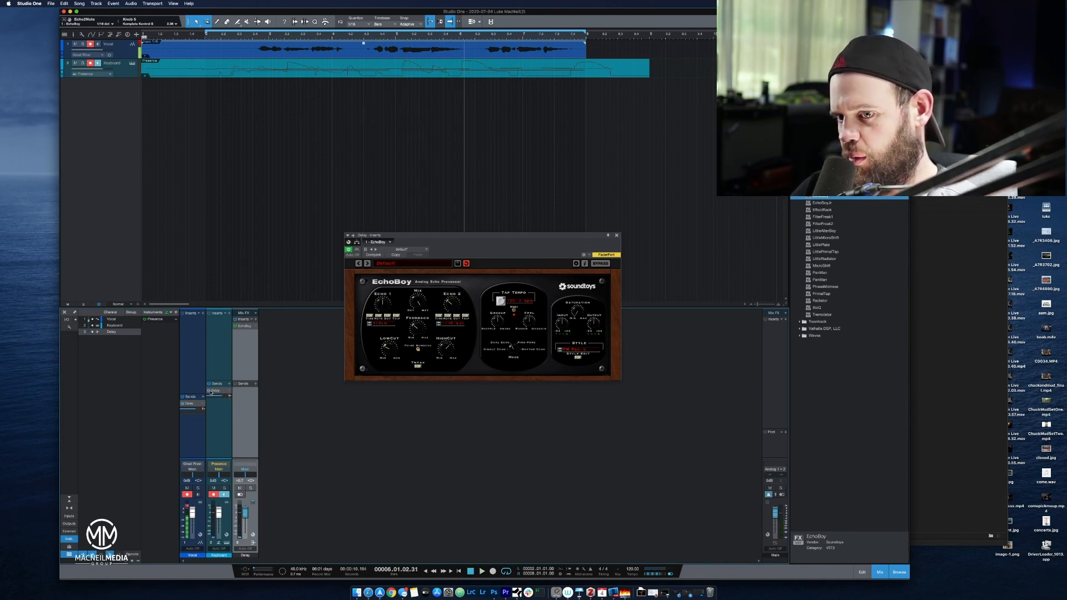
# Play from the start, push the Delay bus volume up to +10 dB, bring it back down, and stop.
pyautogui.click(470, 572)
pyautogui.press('space')
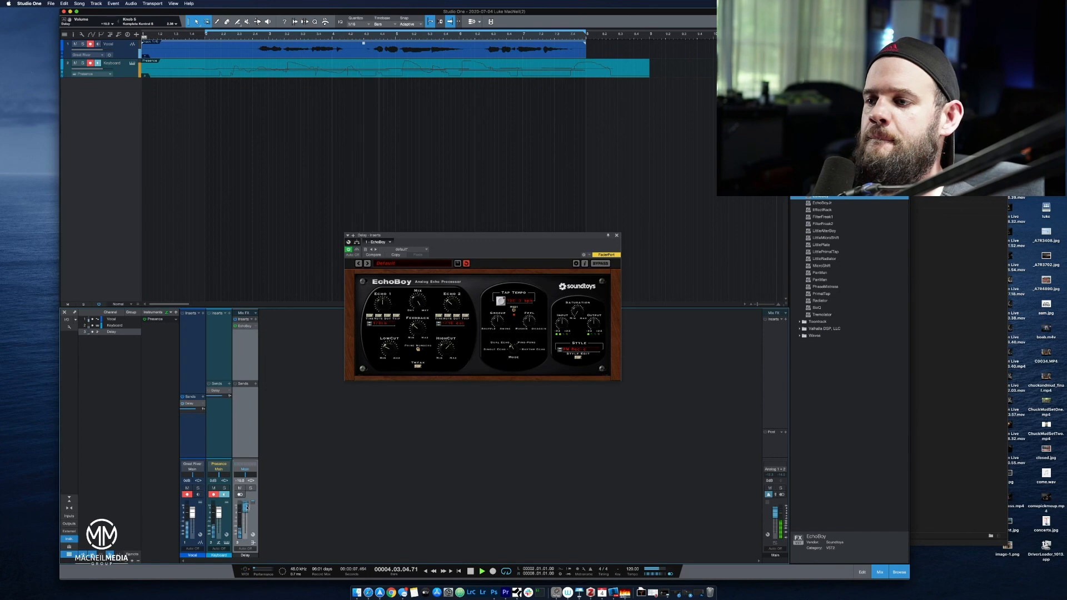
pyautogui.moveTo(245, 522); pyautogui.dragTo(247, 507)
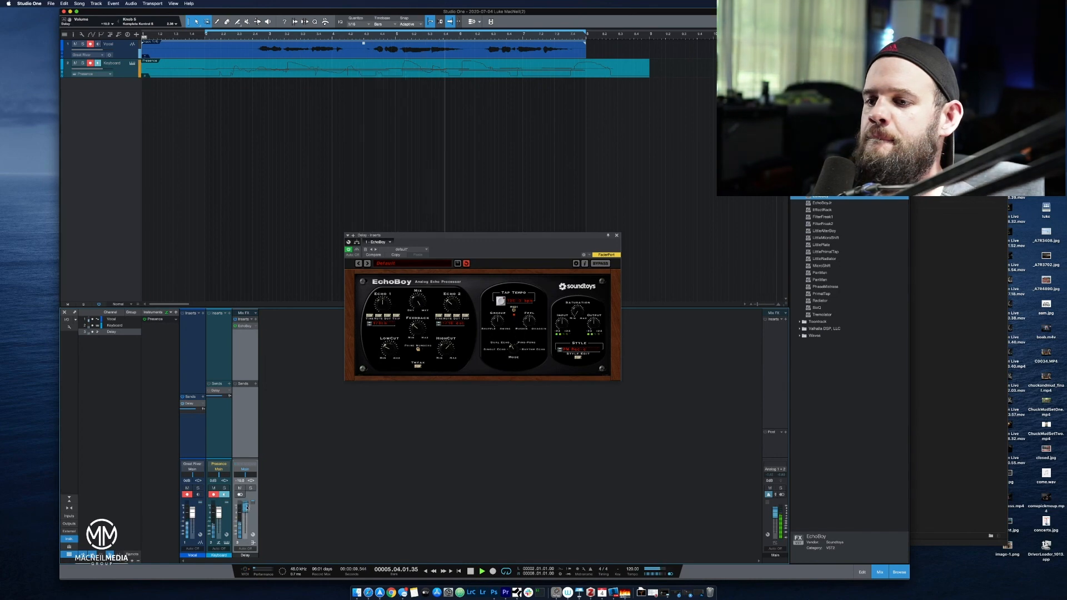
pyautogui.moveTo(246, 508); pyautogui.dragTo(248, 519)
pyautogui.press('space')
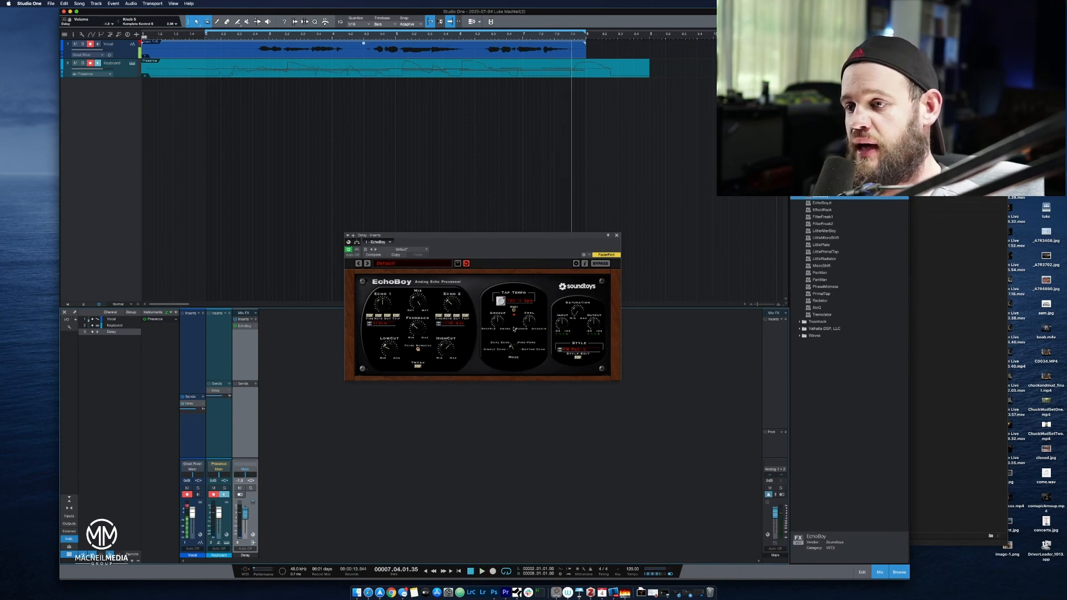
# Return EchoBoy to Single Echo mode with a time-based echo length and play the song from the start.
pyautogui.click(499, 353)
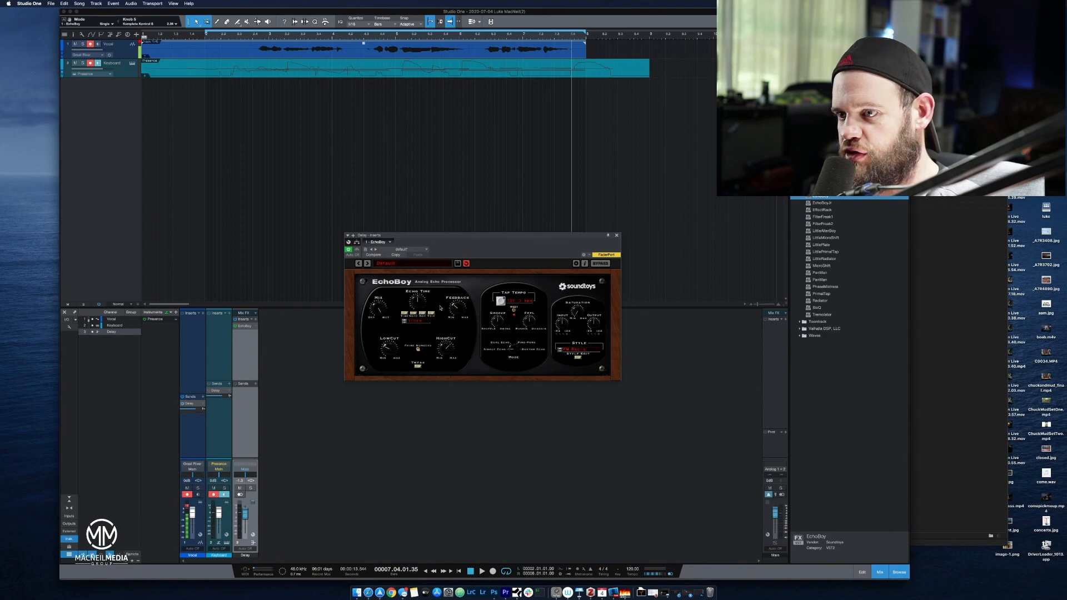
pyautogui.click(404, 314)
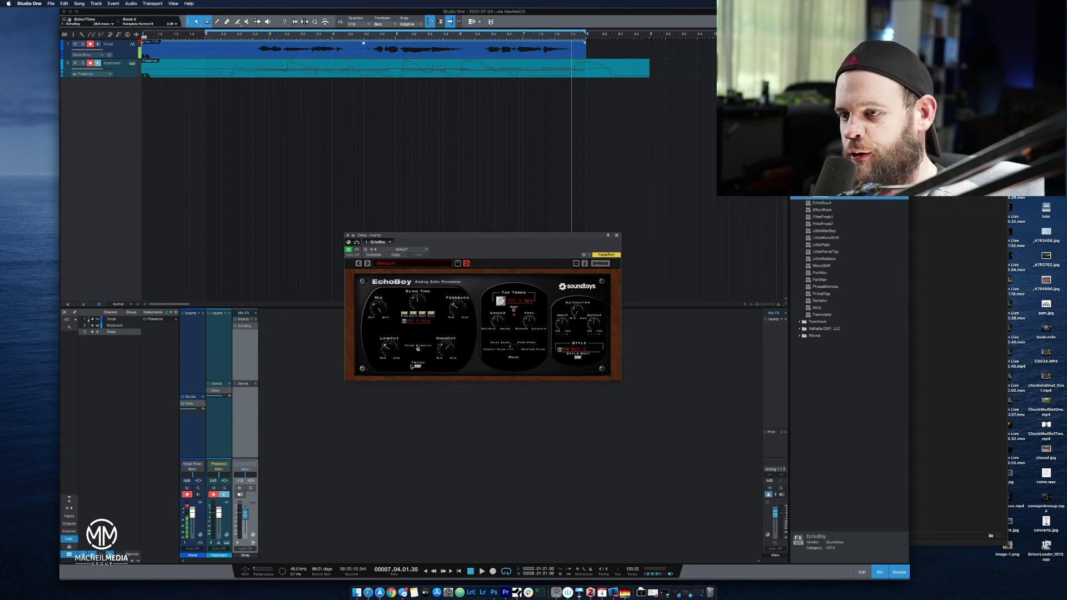
pyautogui.click(468, 571)
pyautogui.press('space')
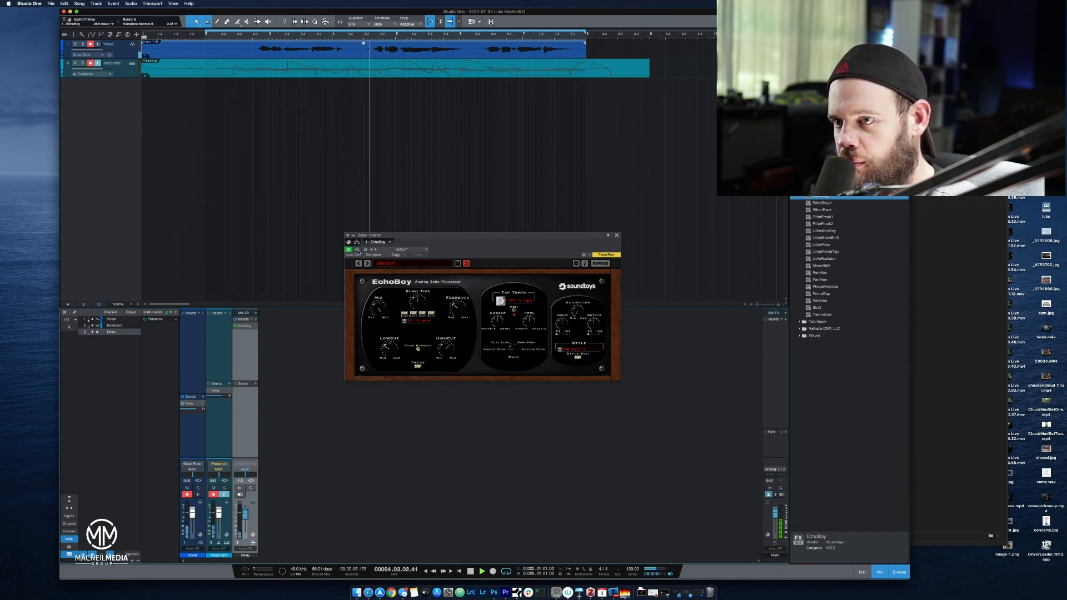
# Compare the song with EchoBoy bypassed and active during playback, restarting from an earlier point, and stop.
pyautogui.click(358, 250)
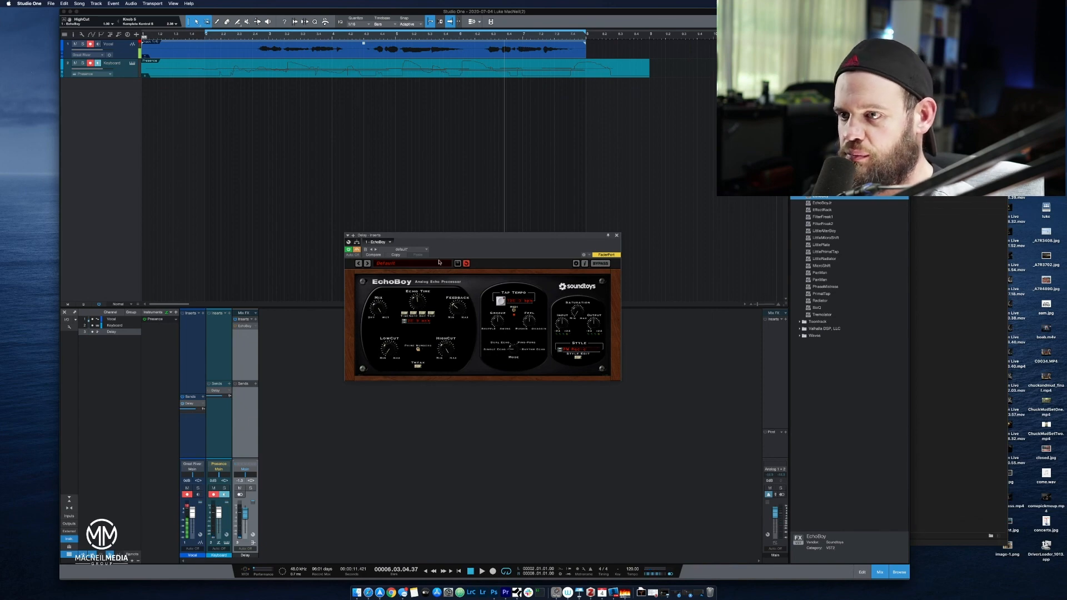
pyautogui.click(246, 36)
pyautogui.press('space')
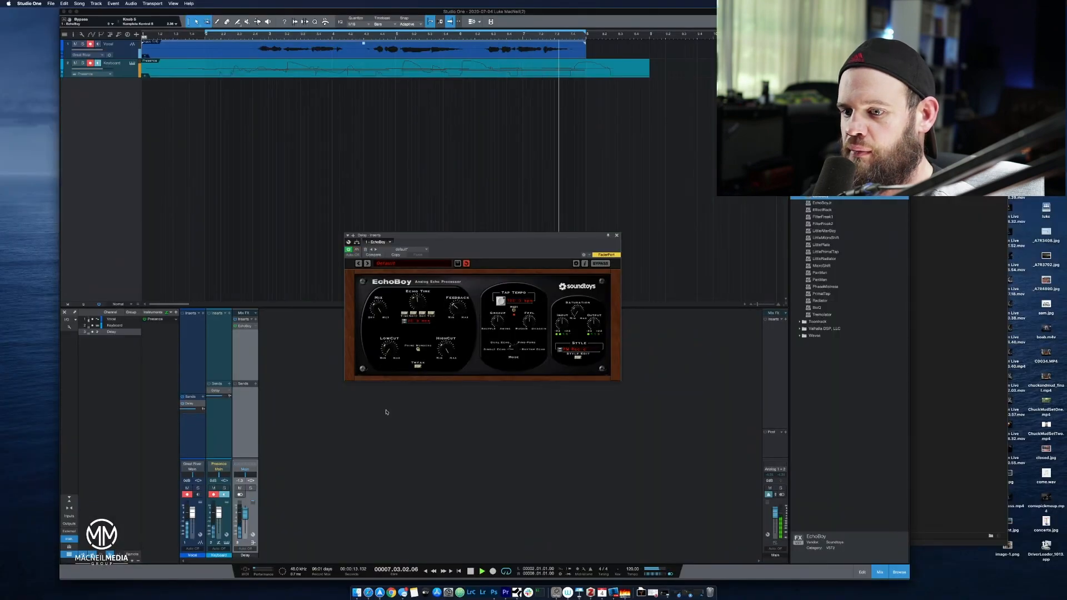
pyautogui.press('space')
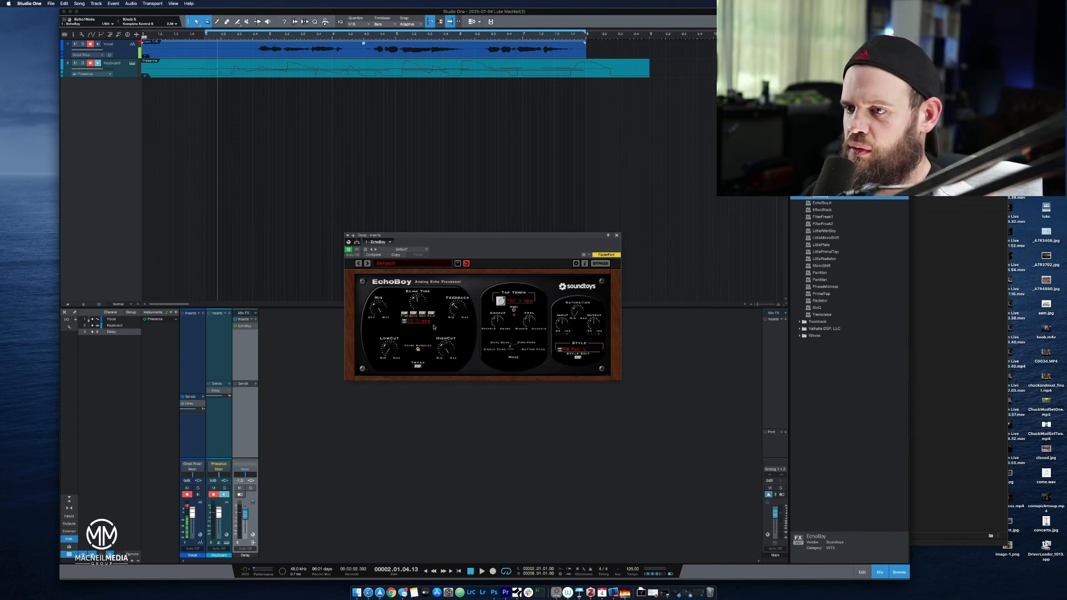
# Set the echo length by time again, play the song, and raise the Delay bus volume to +10 dB.
pyautogui.click(411, 322)
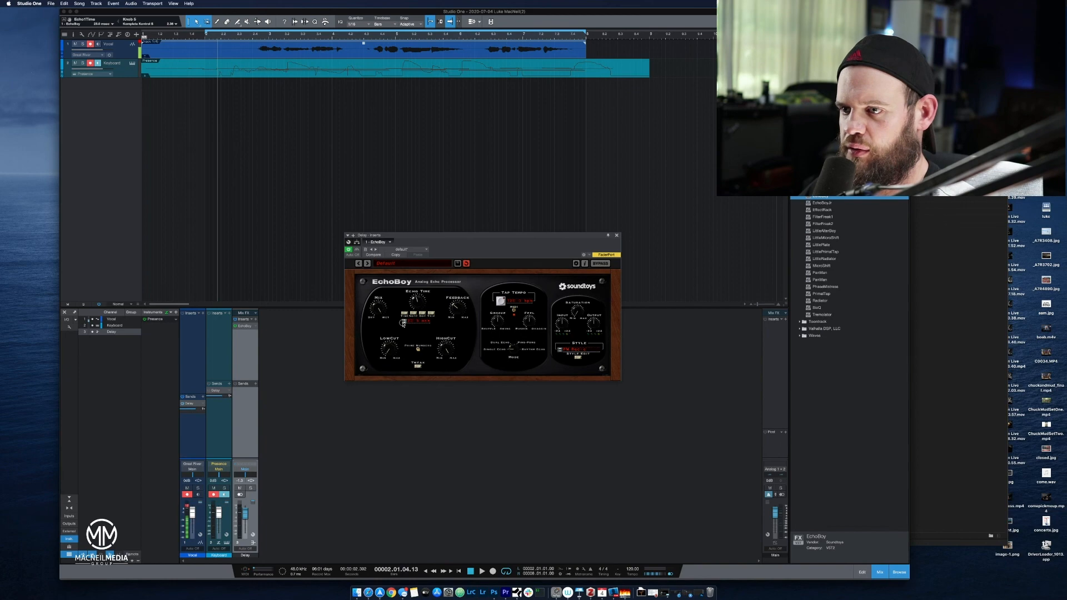
pyautogui.press('space')
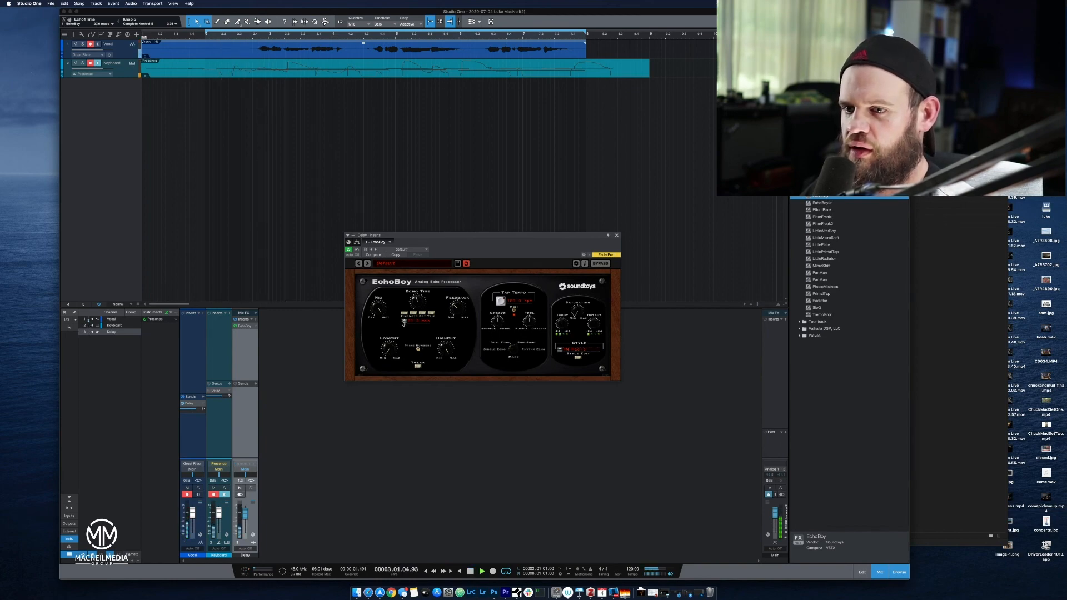
pyautogui.moveTo(243, 514); pyautogui.dragTo(243, 523)
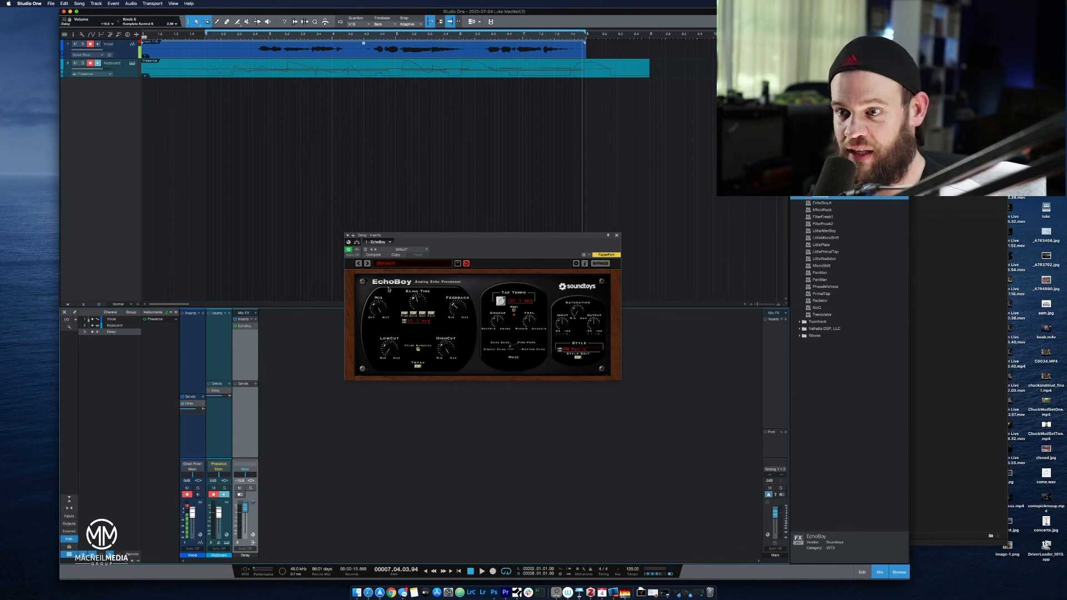
# Turn EchoBoy's Echo Time down to its minimum, play the song while increasing it in stages to a long delay, and stop.
pyautogui.moveTo(417, 302); pyautogui.dragTo(418, 309)
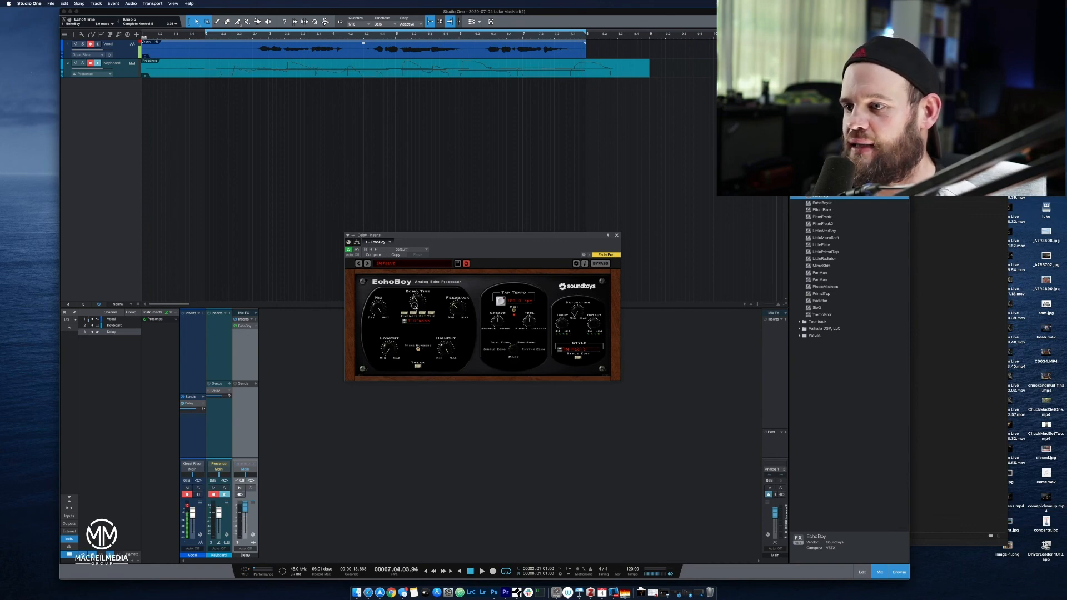
pyautogui.press('space')
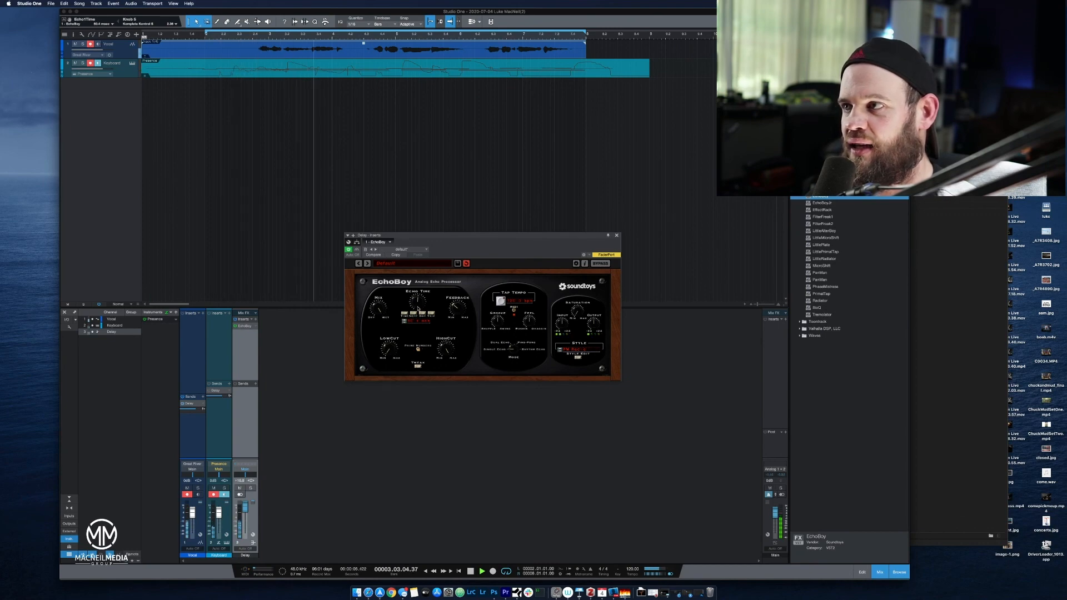
pyautogui.moveTo(418, 309); pyautogui.dragTo(417, 297)
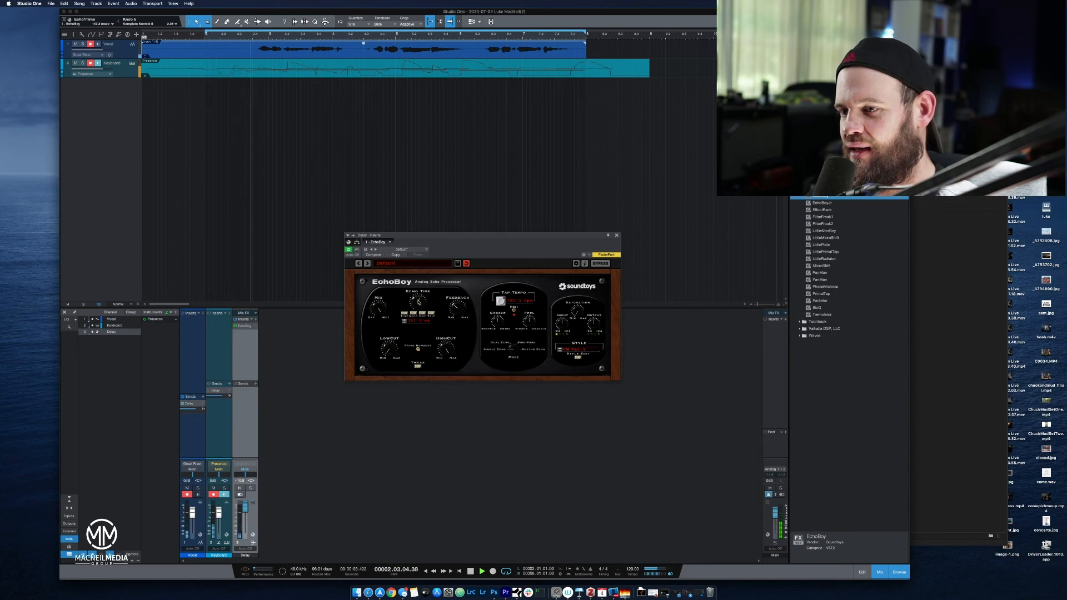
pyautogui.moveTo(418, 302); pyautogui.dragTo(417, 295)
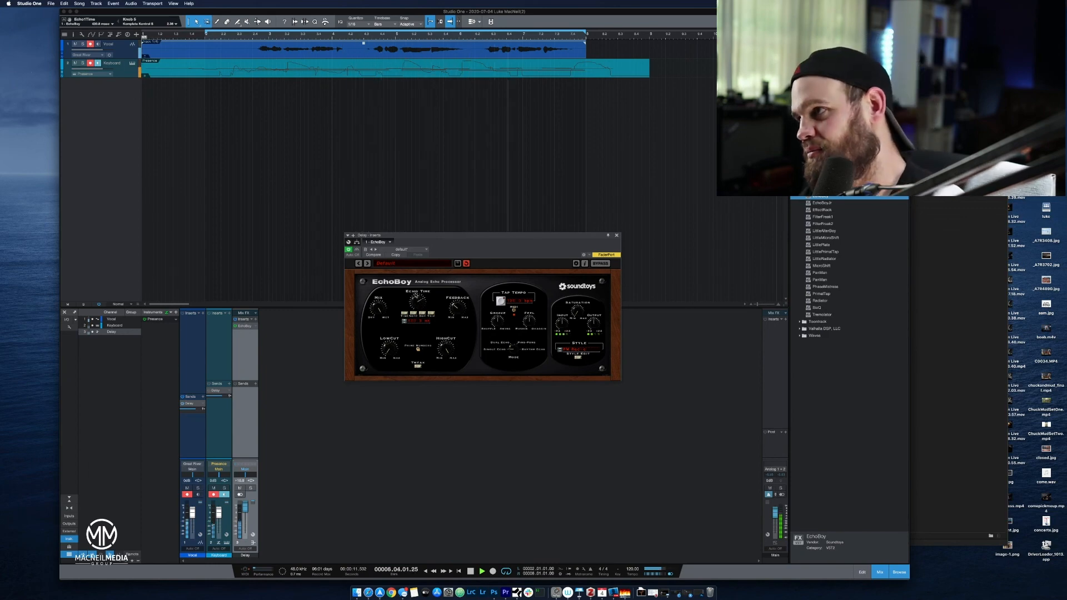
pyautogui.press('space')
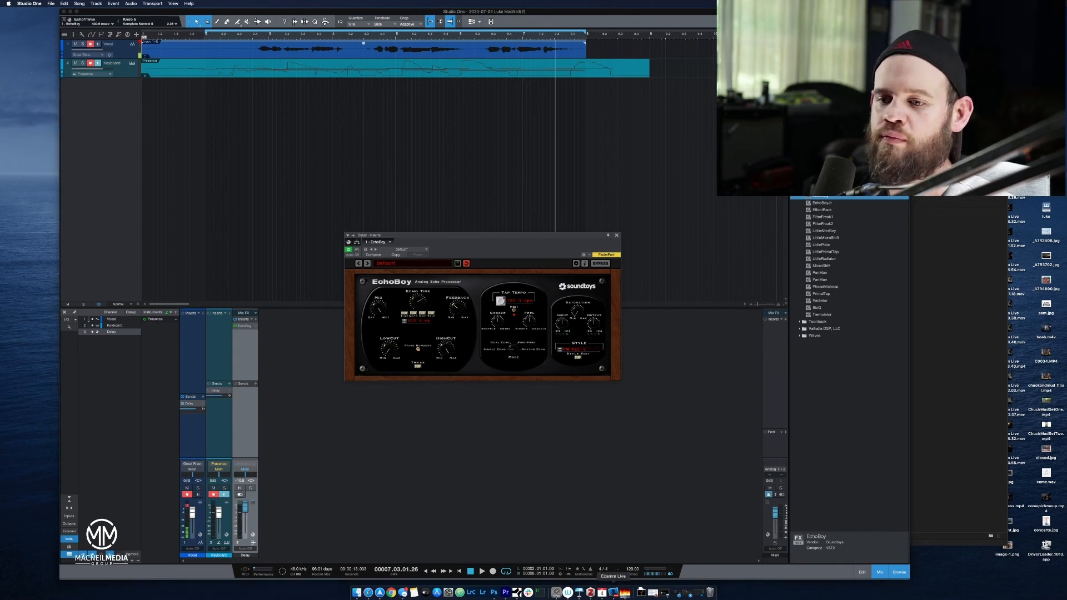
# Switch to Ecamm Live.
pyautogui.click(613, 593)
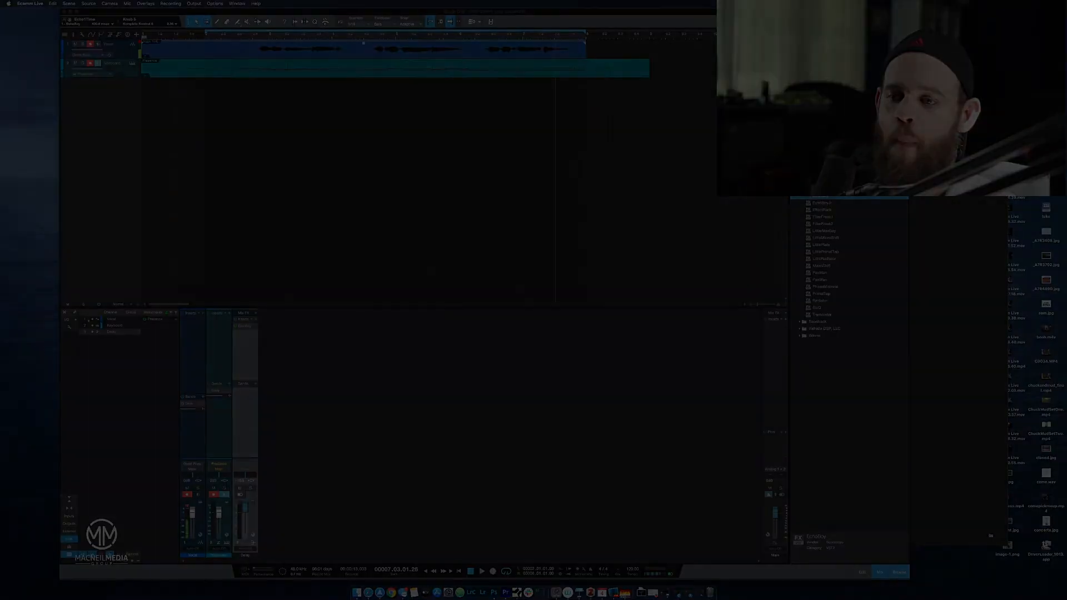